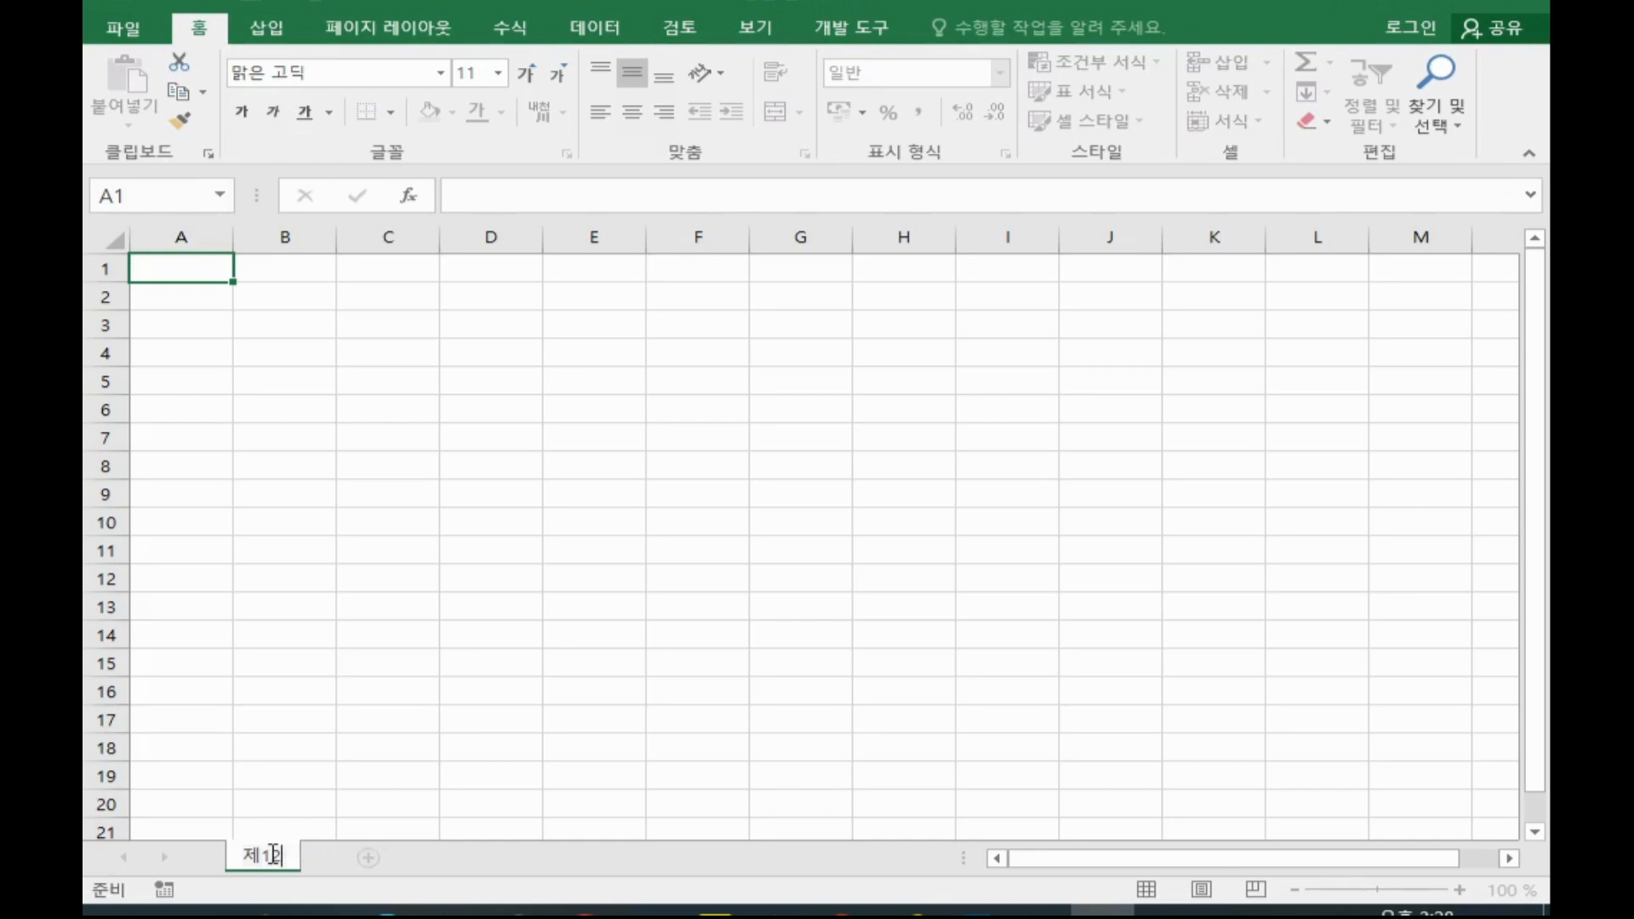
# Finish naming the first sheet 제1작업, and add a second sheet named 제2작업.
pyautogui.write('작업')
pyautogui.click(387, 862)
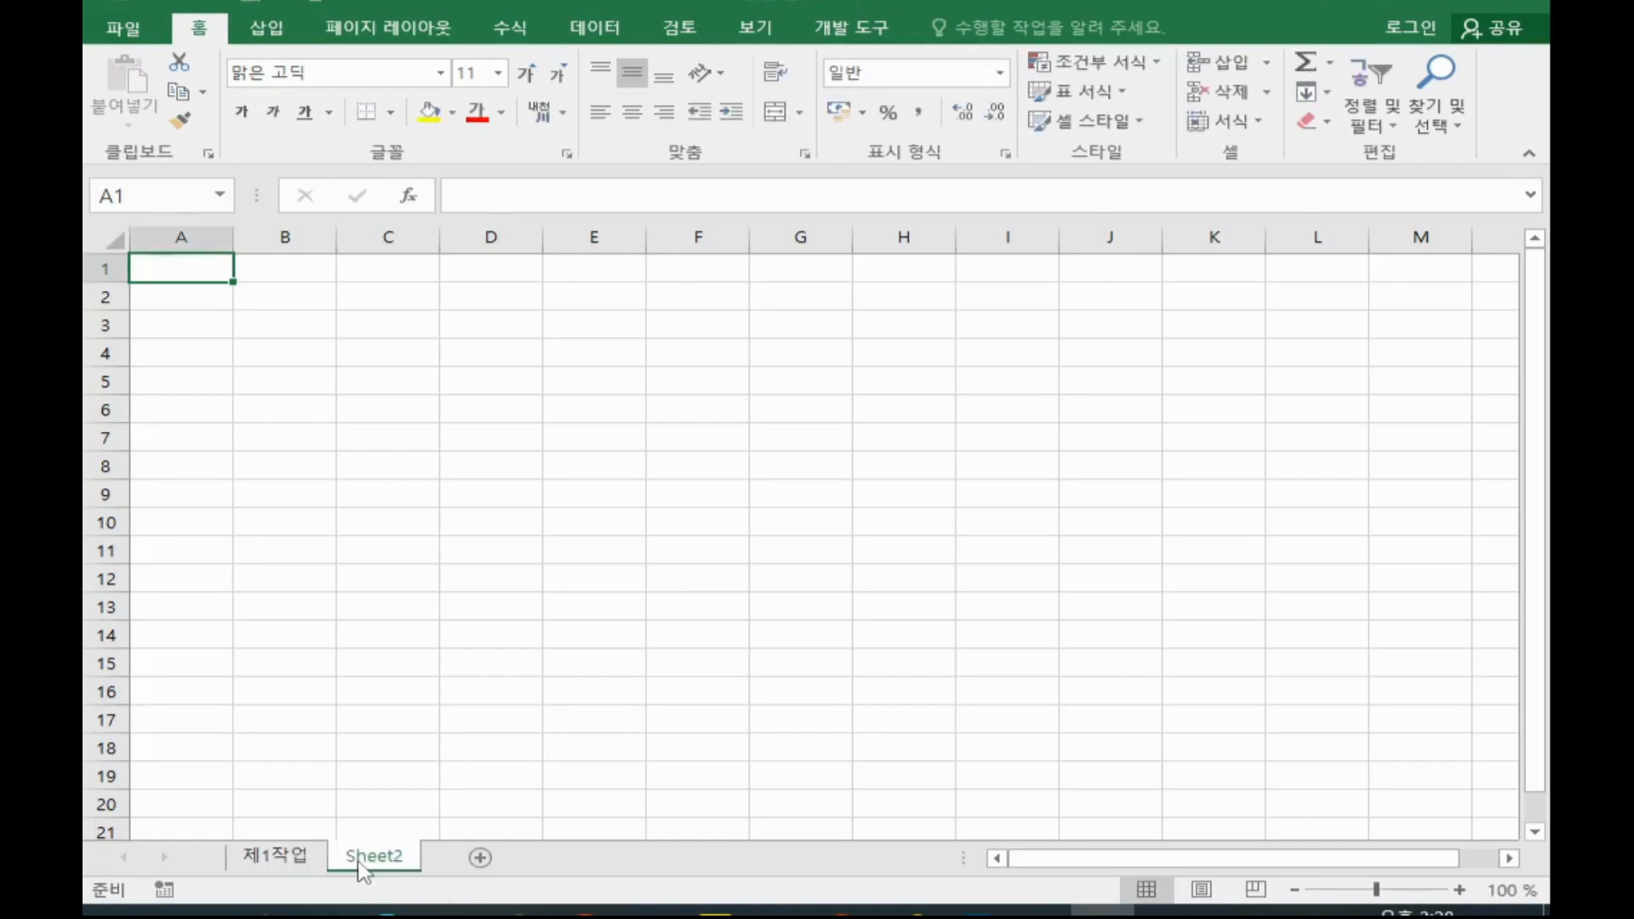
pyautogui.doubleClick(358, 859)
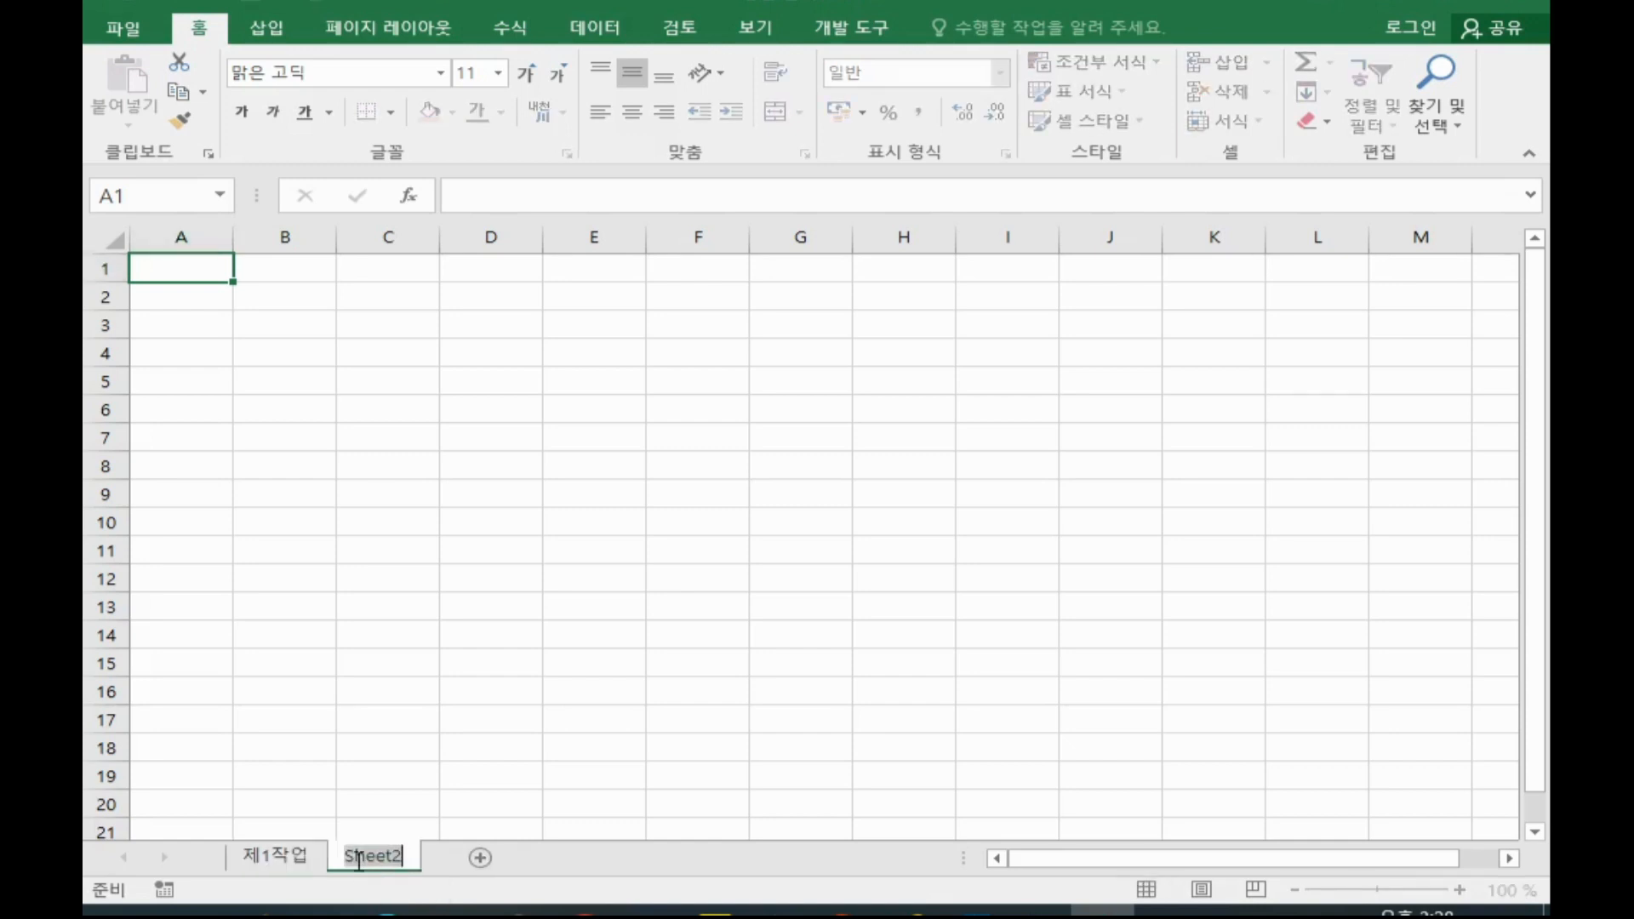
pyautogui.write('제2작')
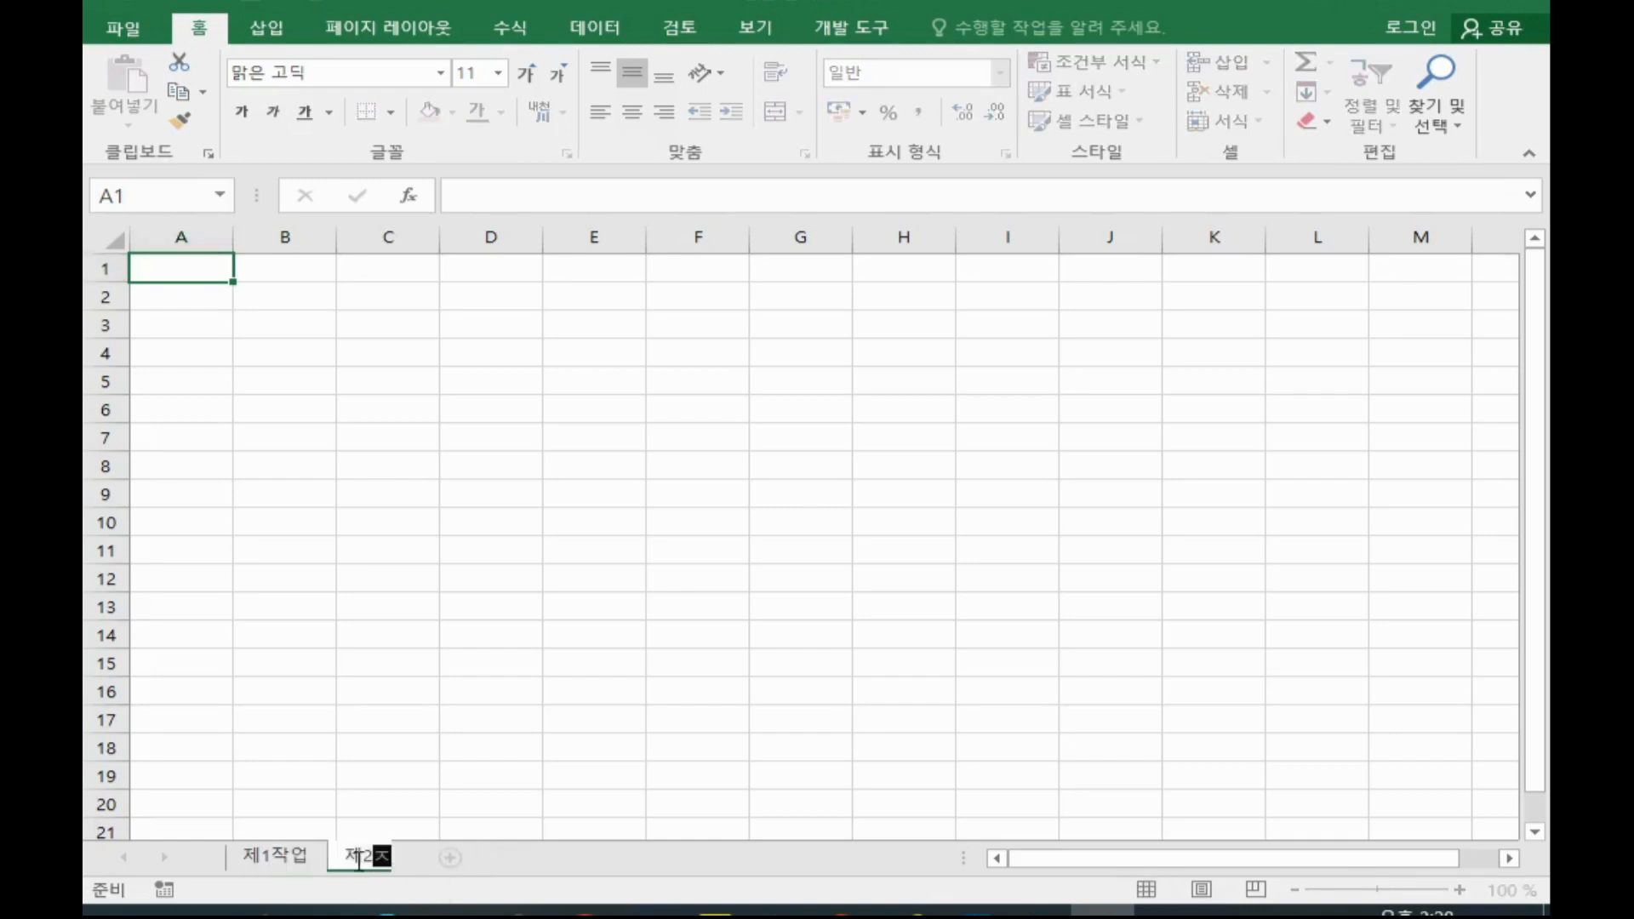
pyautogui.write('업')
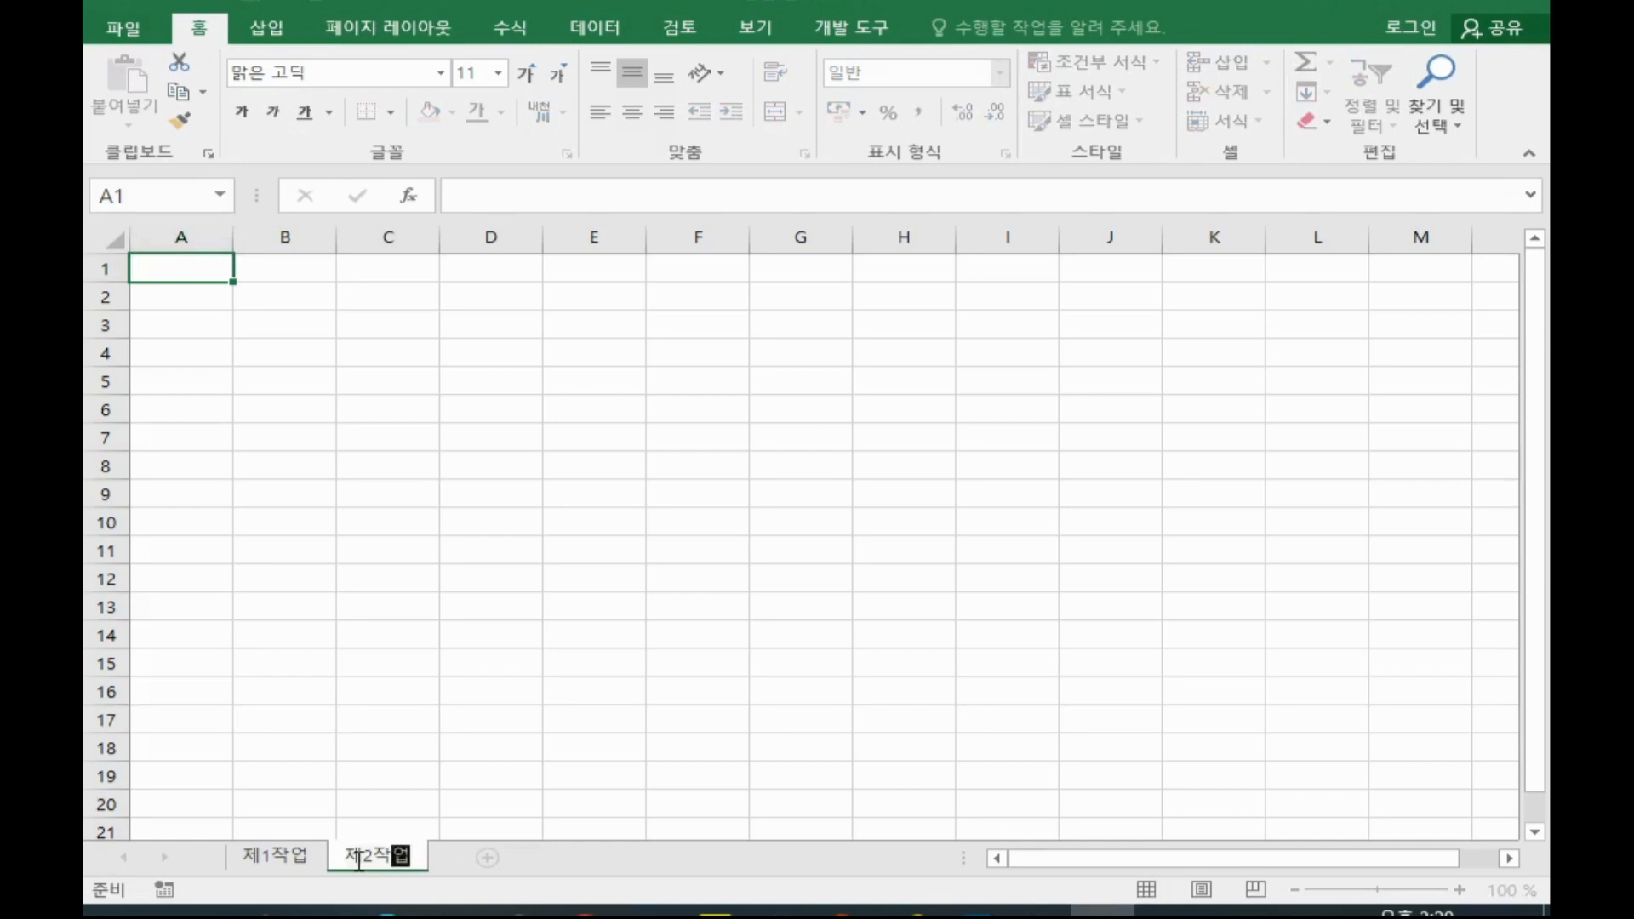
pyautogui.press('Return')
# Add a third sheet and name it 제3작업.
pyautogui.click(487, 858)
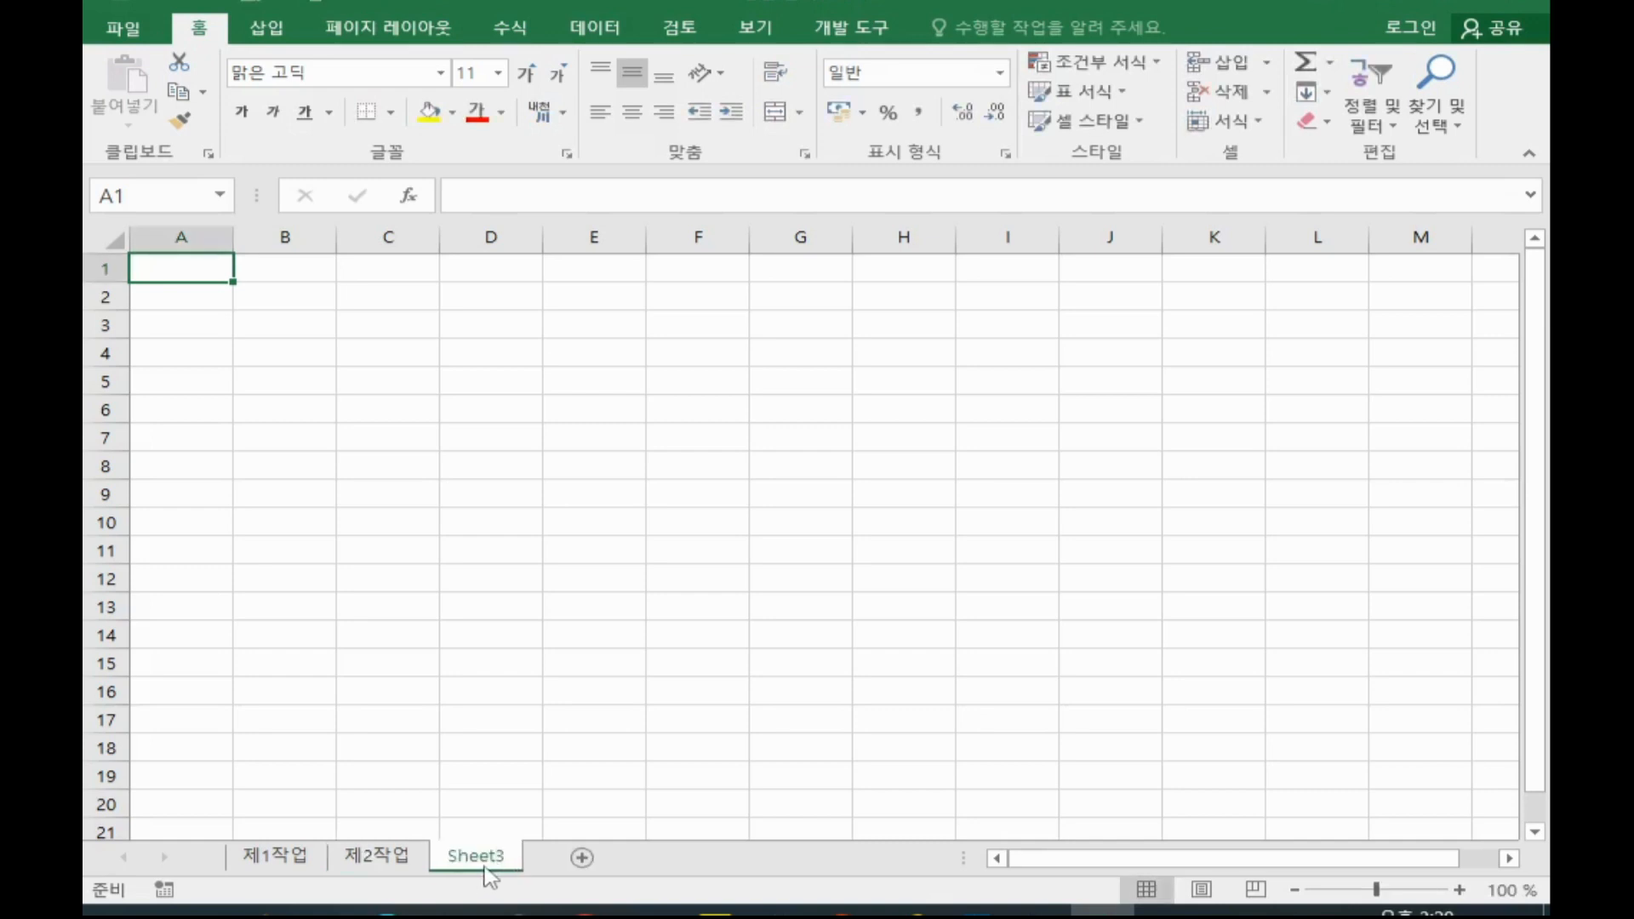
pyautogui.doubleClick(485, 859)
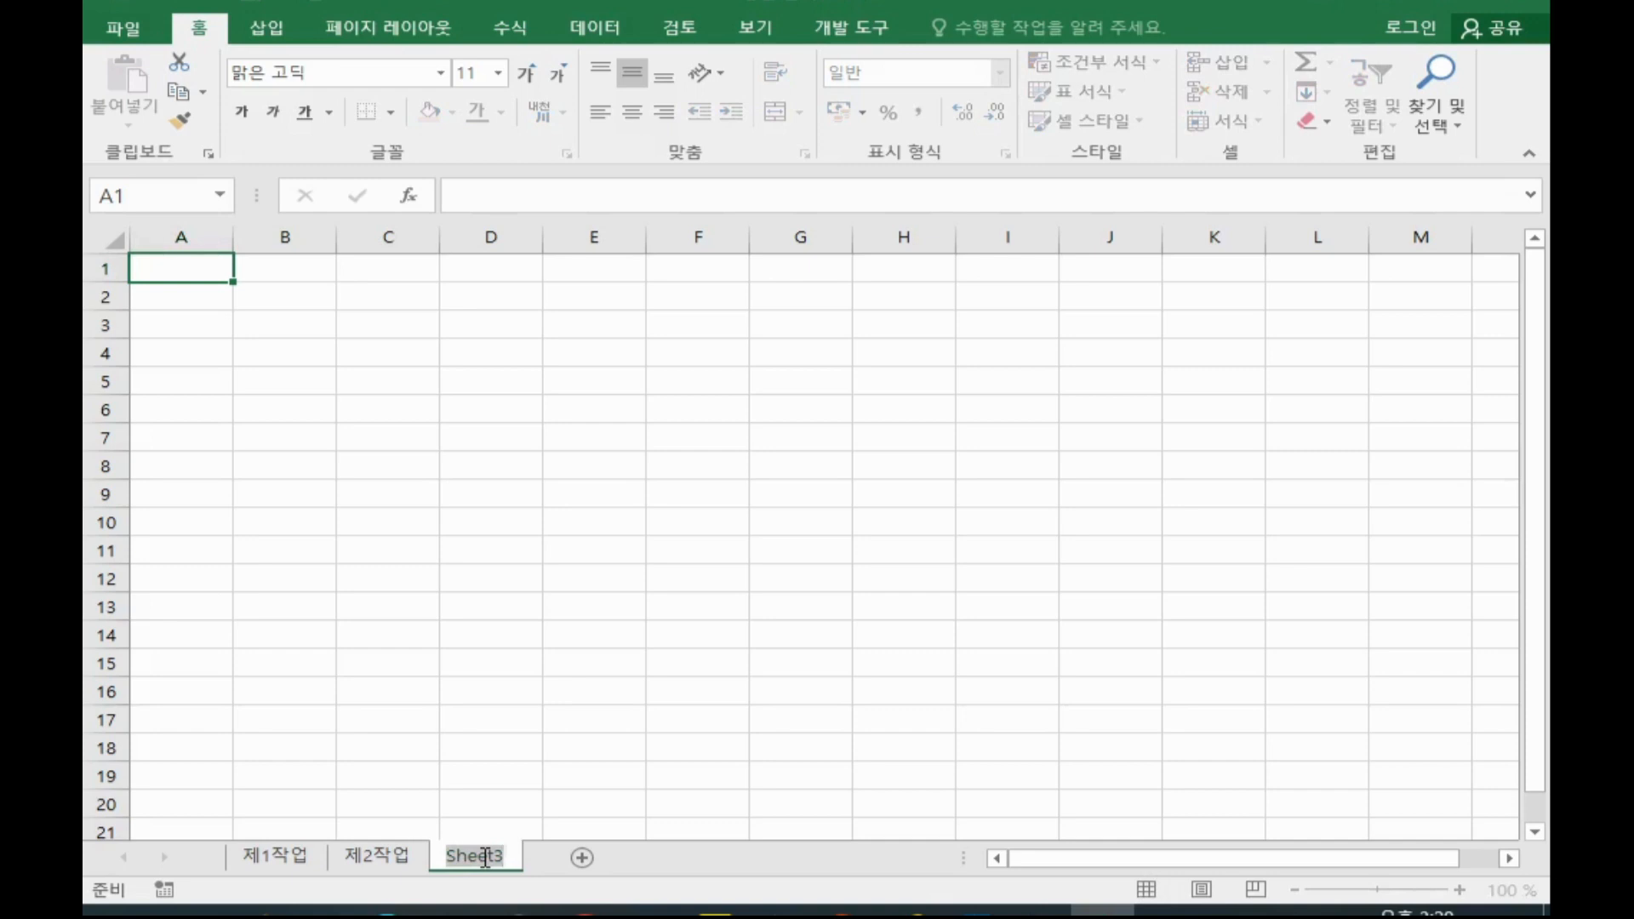
pyautogui.write('제3')
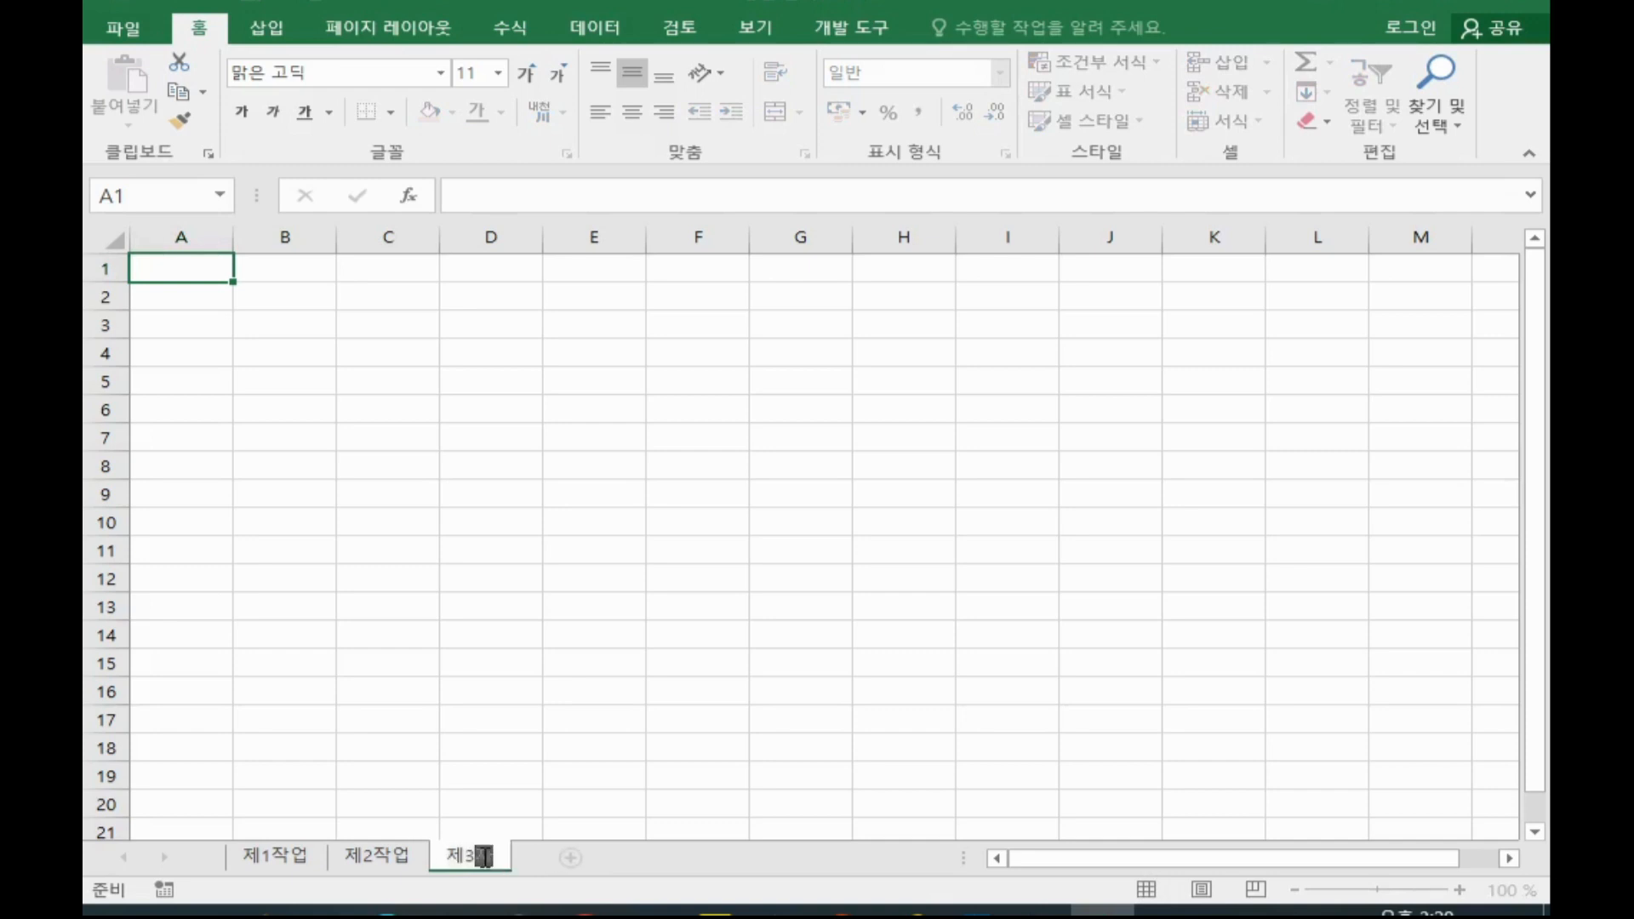
pyautogui.write('작ㅇㅓㅂ')
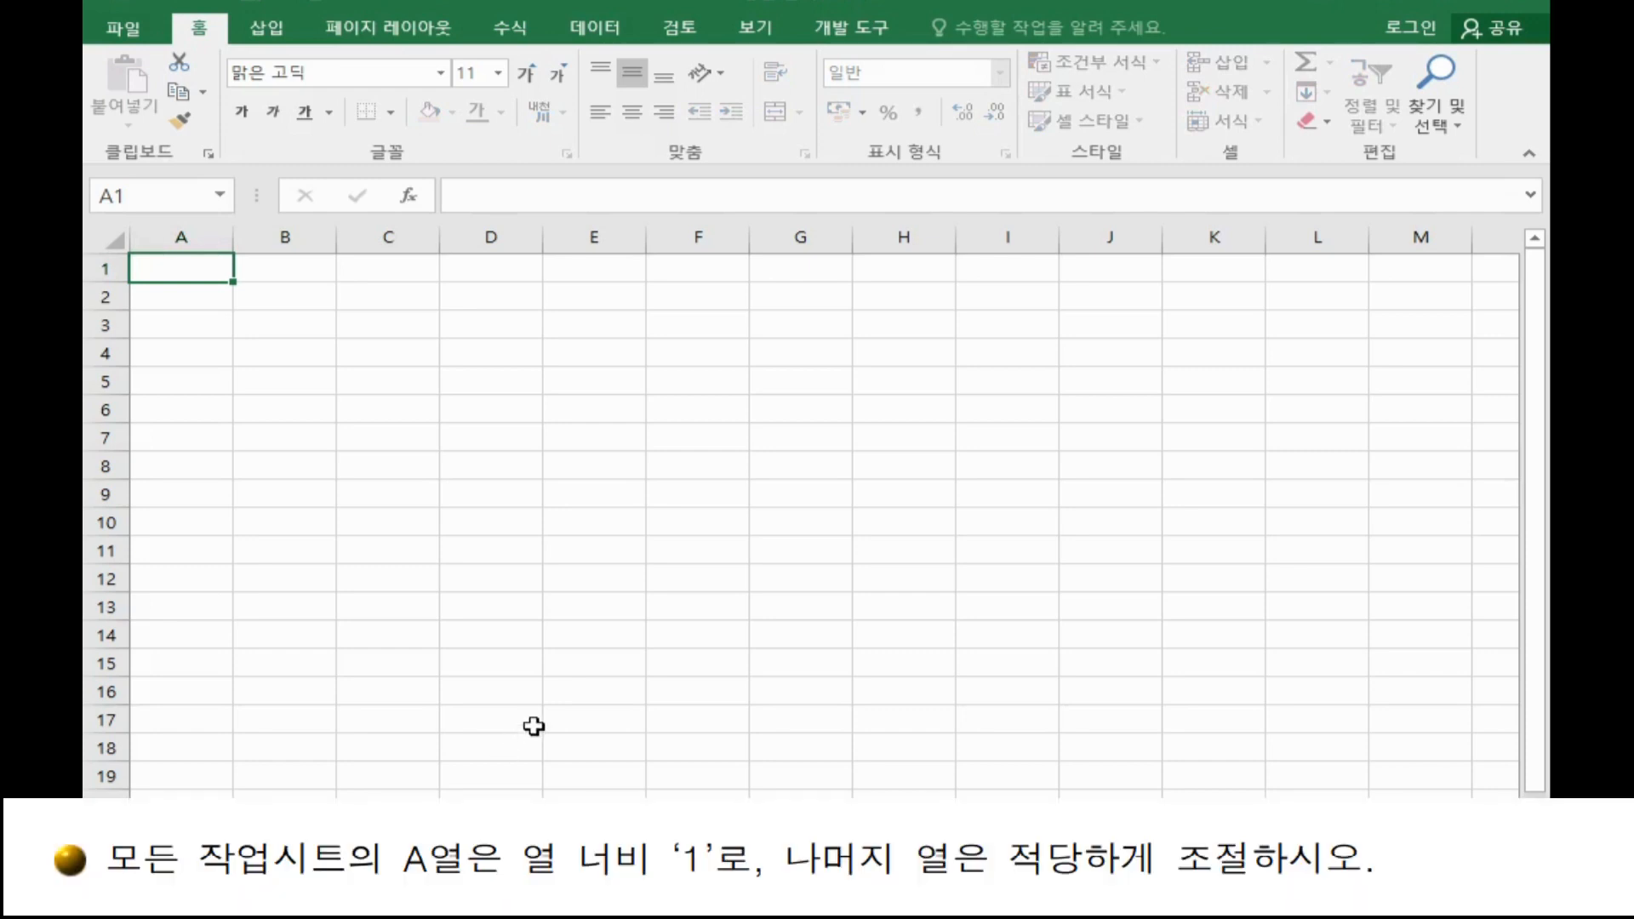
pyautogui.click(534, 725)
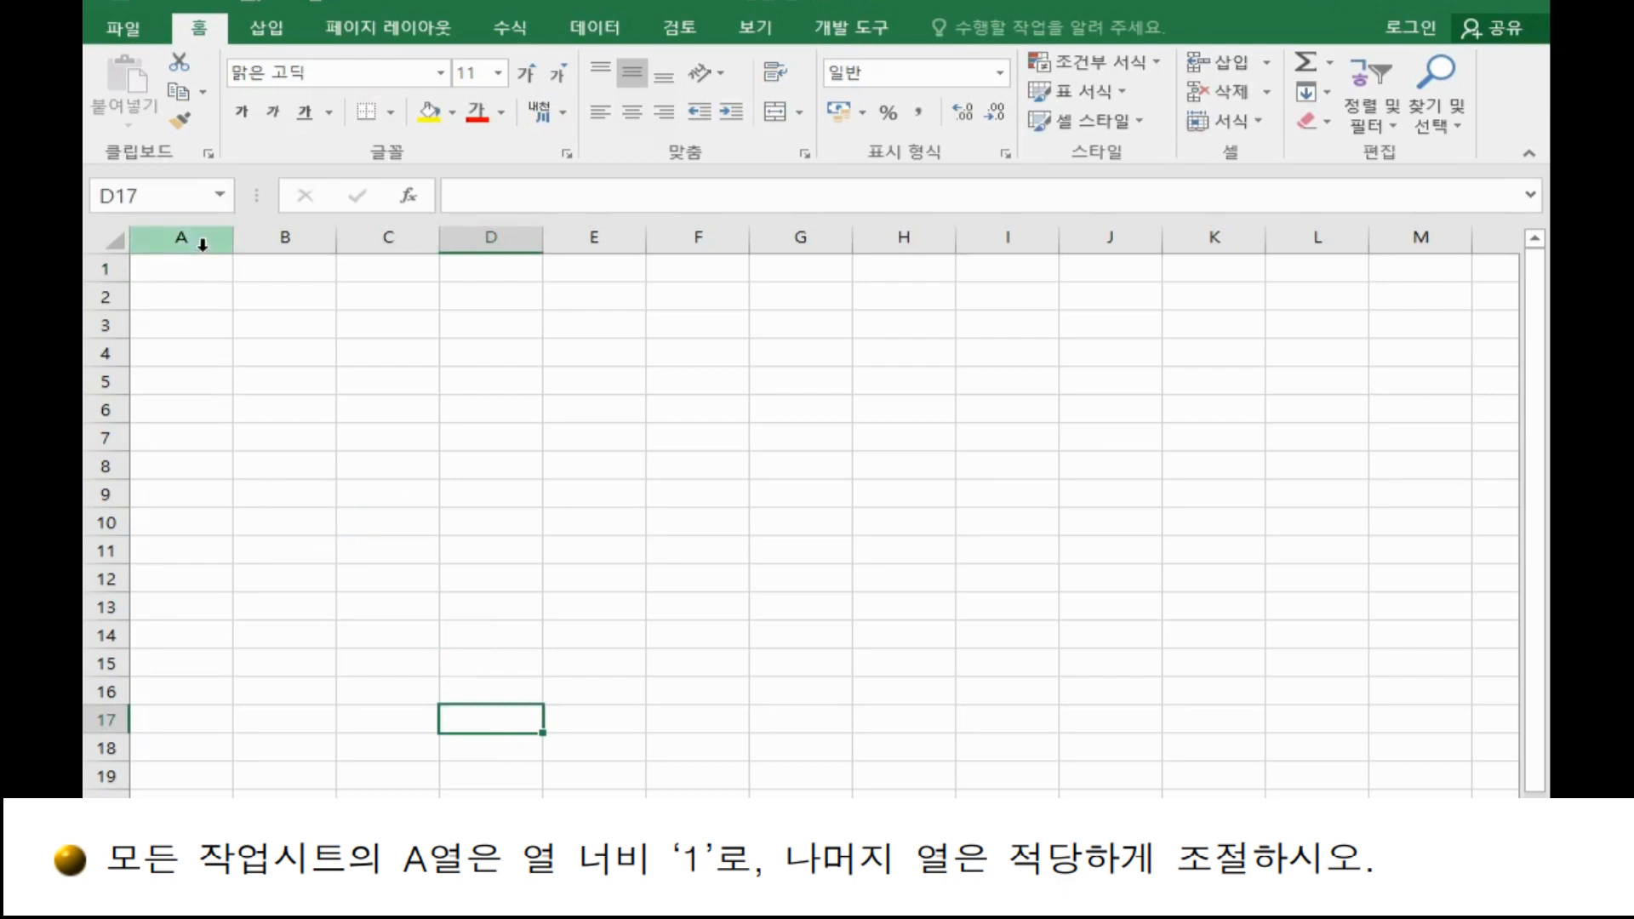
# Set the width of column A to 1 on the 제3작업 sheet.
pyautogui.rightClick(203, 244)
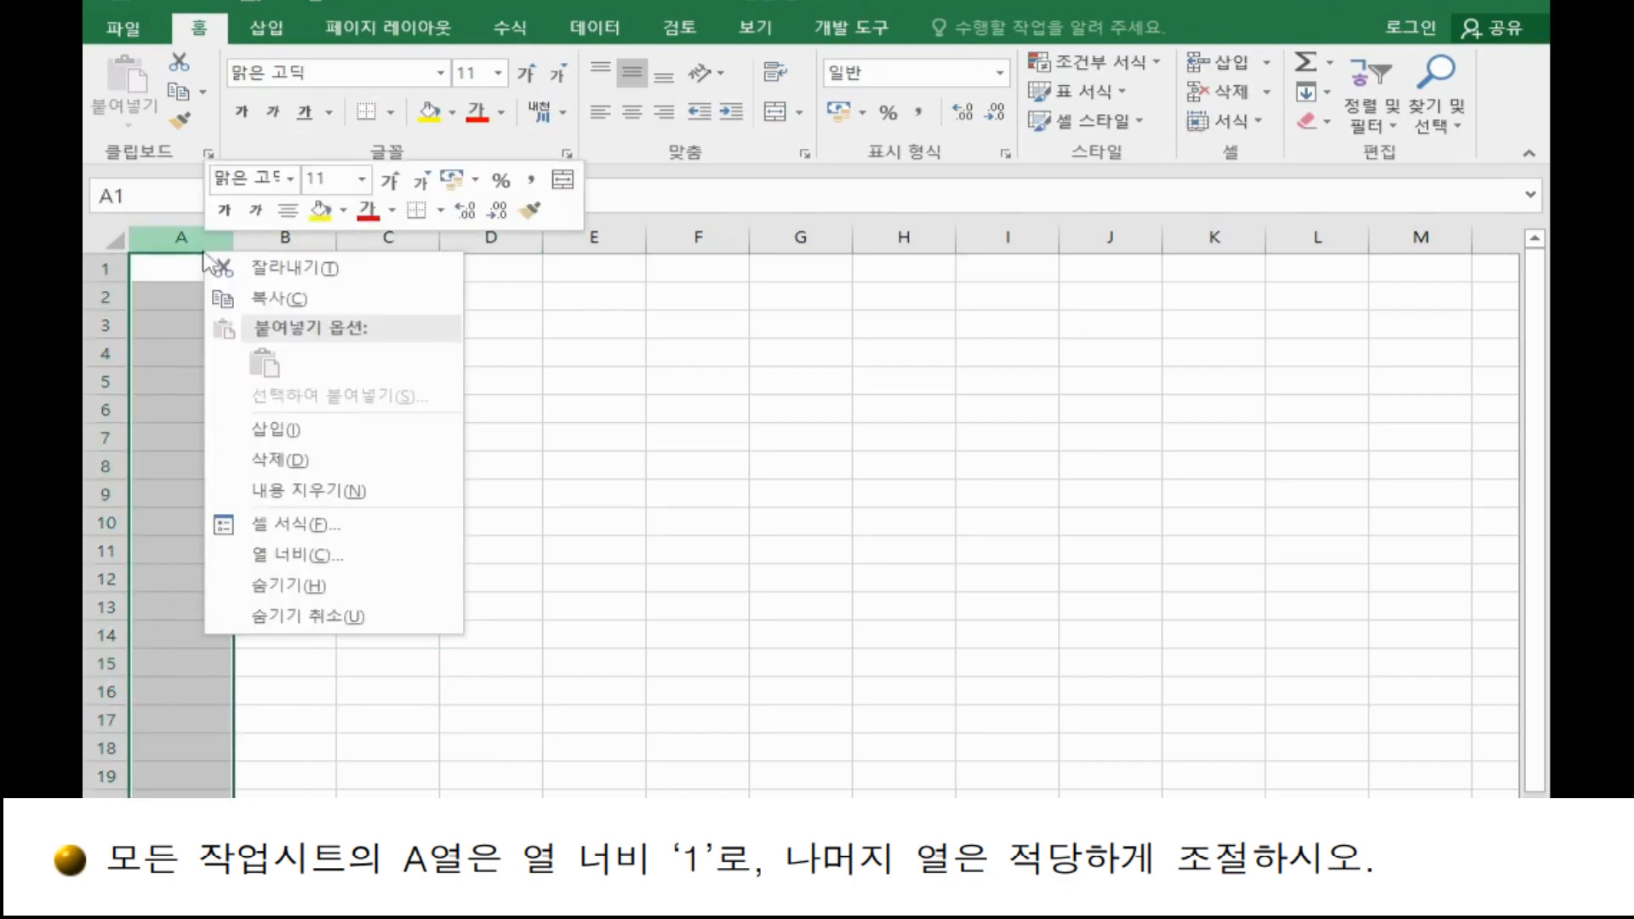
pyautogui.click(299, 558)
pyautogui.write('1')
pyautogui.click(274, 585)
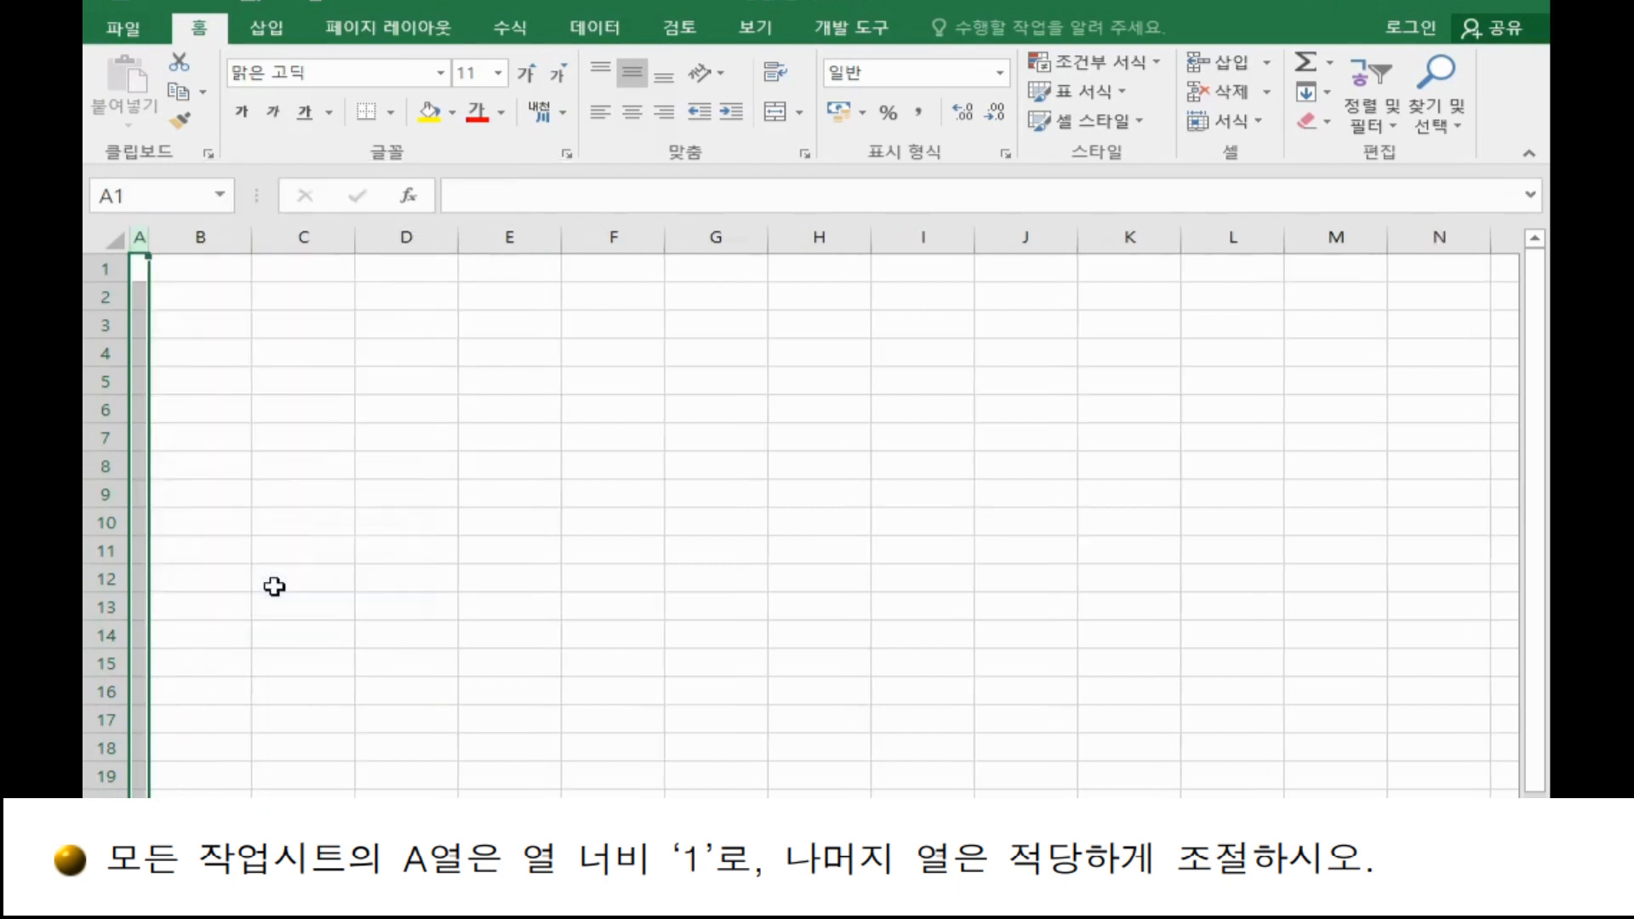
# Switch to another worksheet with the default column widths and set its column A to a width of 1.
pyautogui.hotkey('ctrl', 'pagedown')
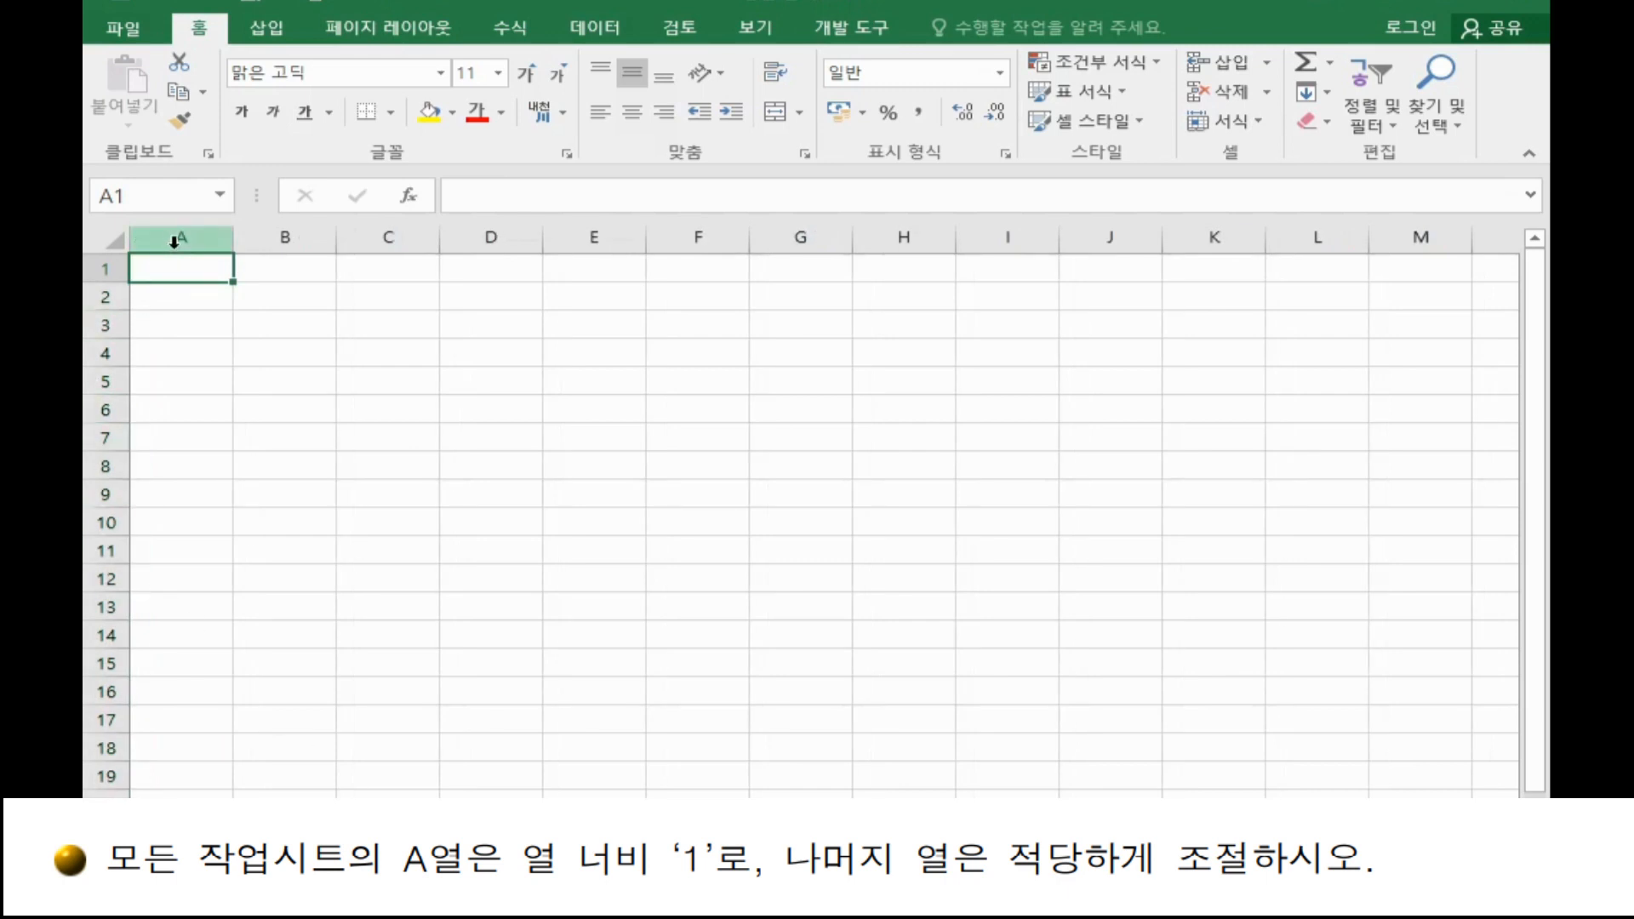
pyautogui.rightClick(175, 241)
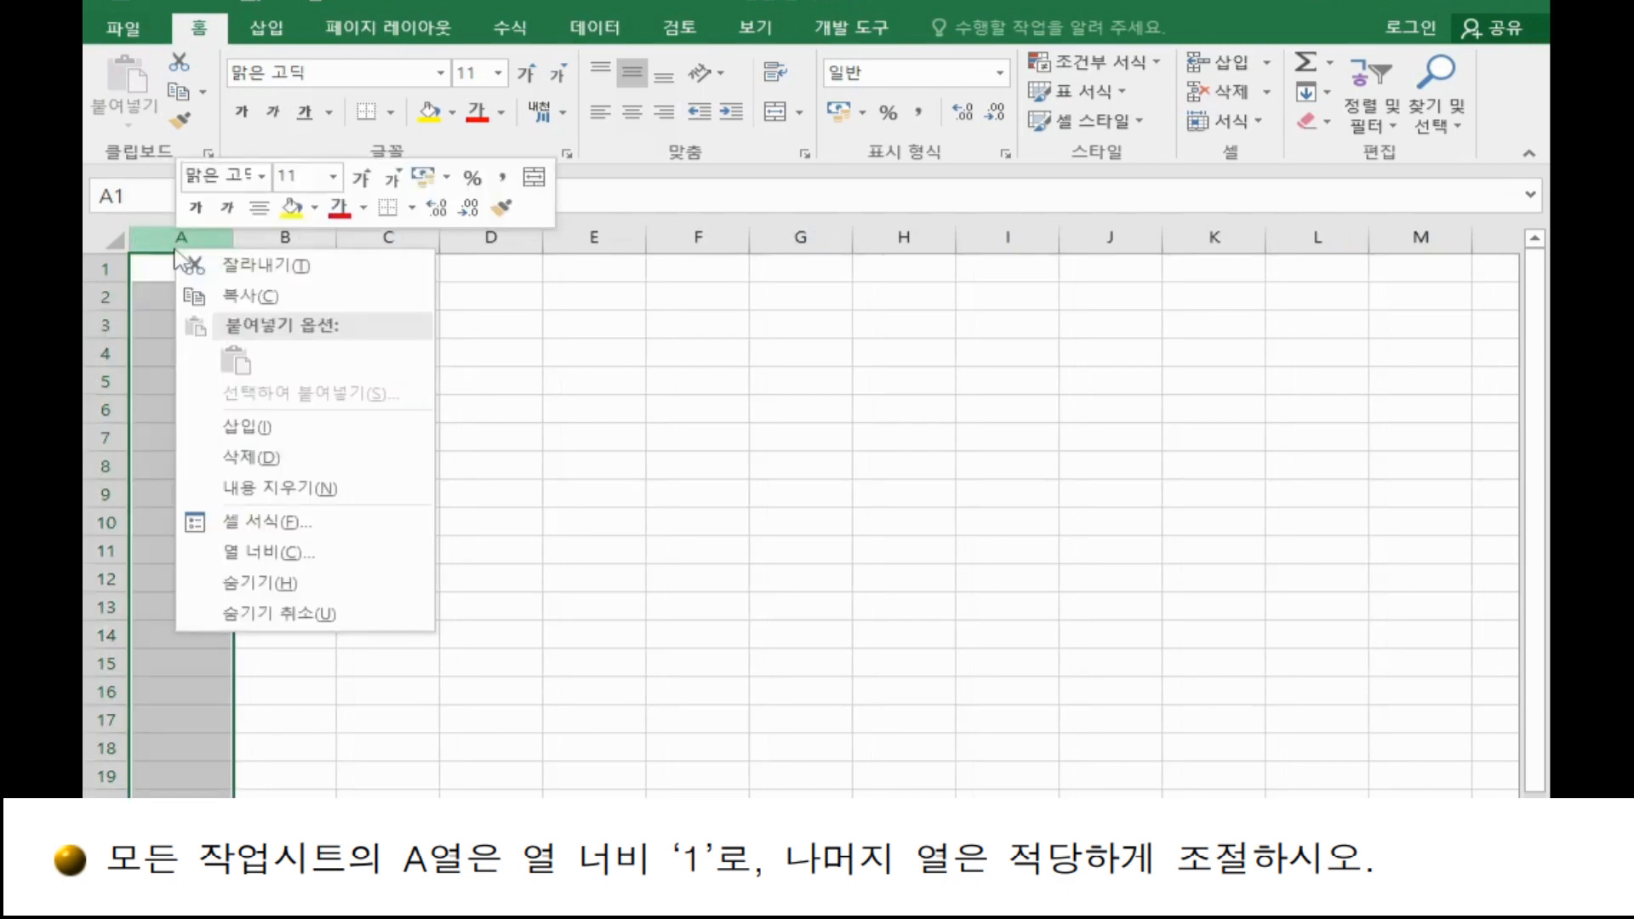
pyautogui.click(328, 557)
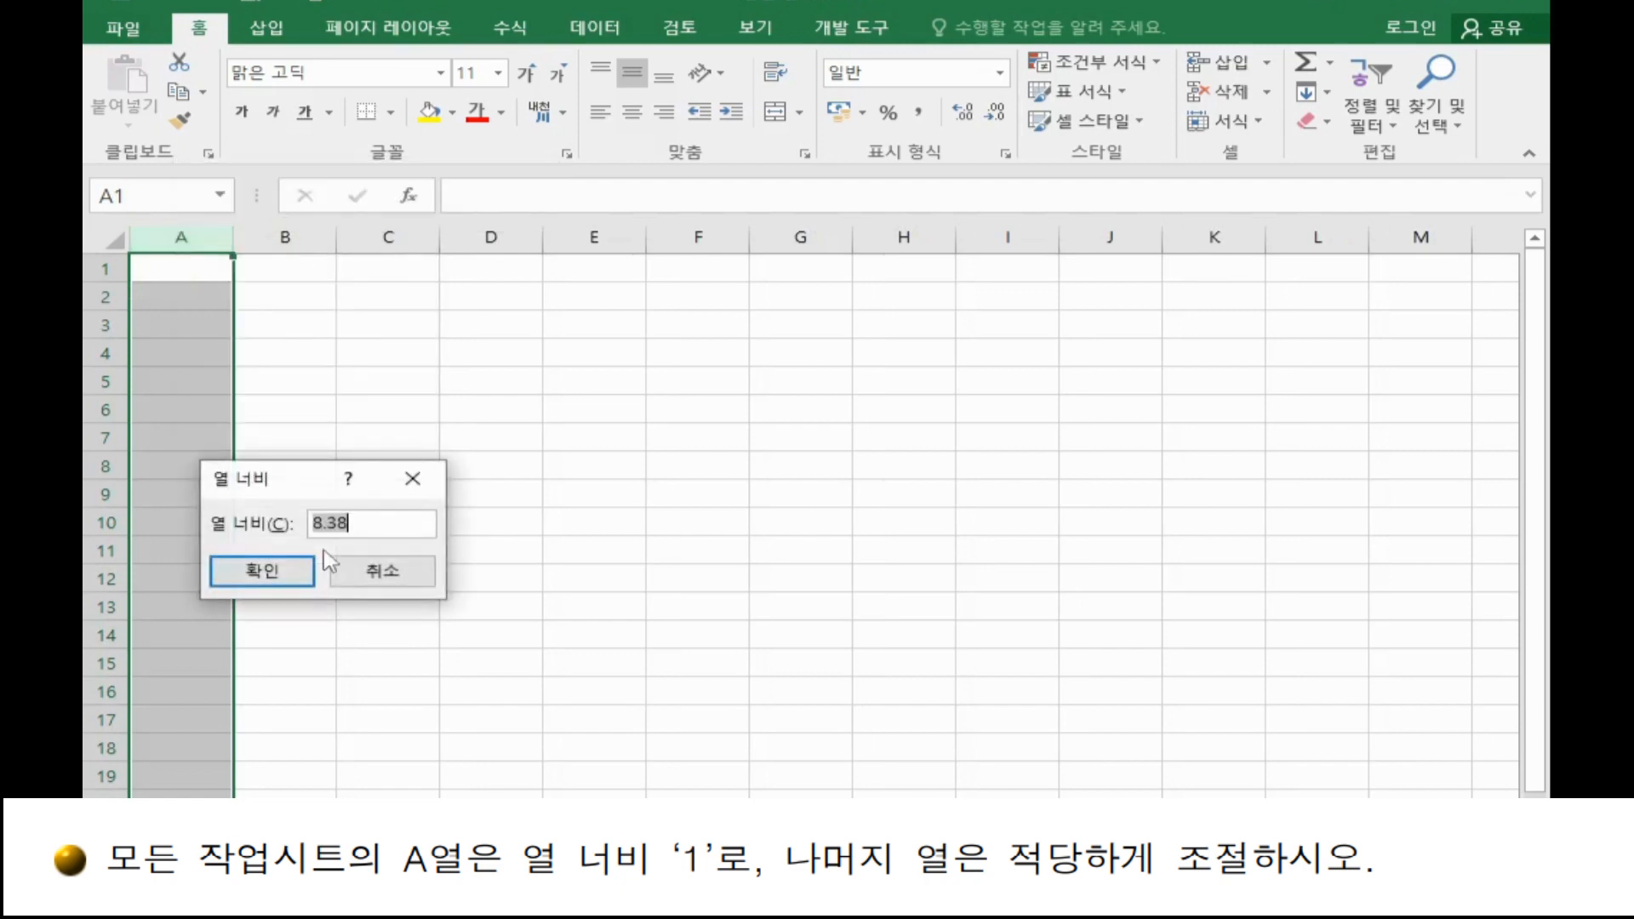
pyautogui.write('1')
pyautogui.click(287, 572)
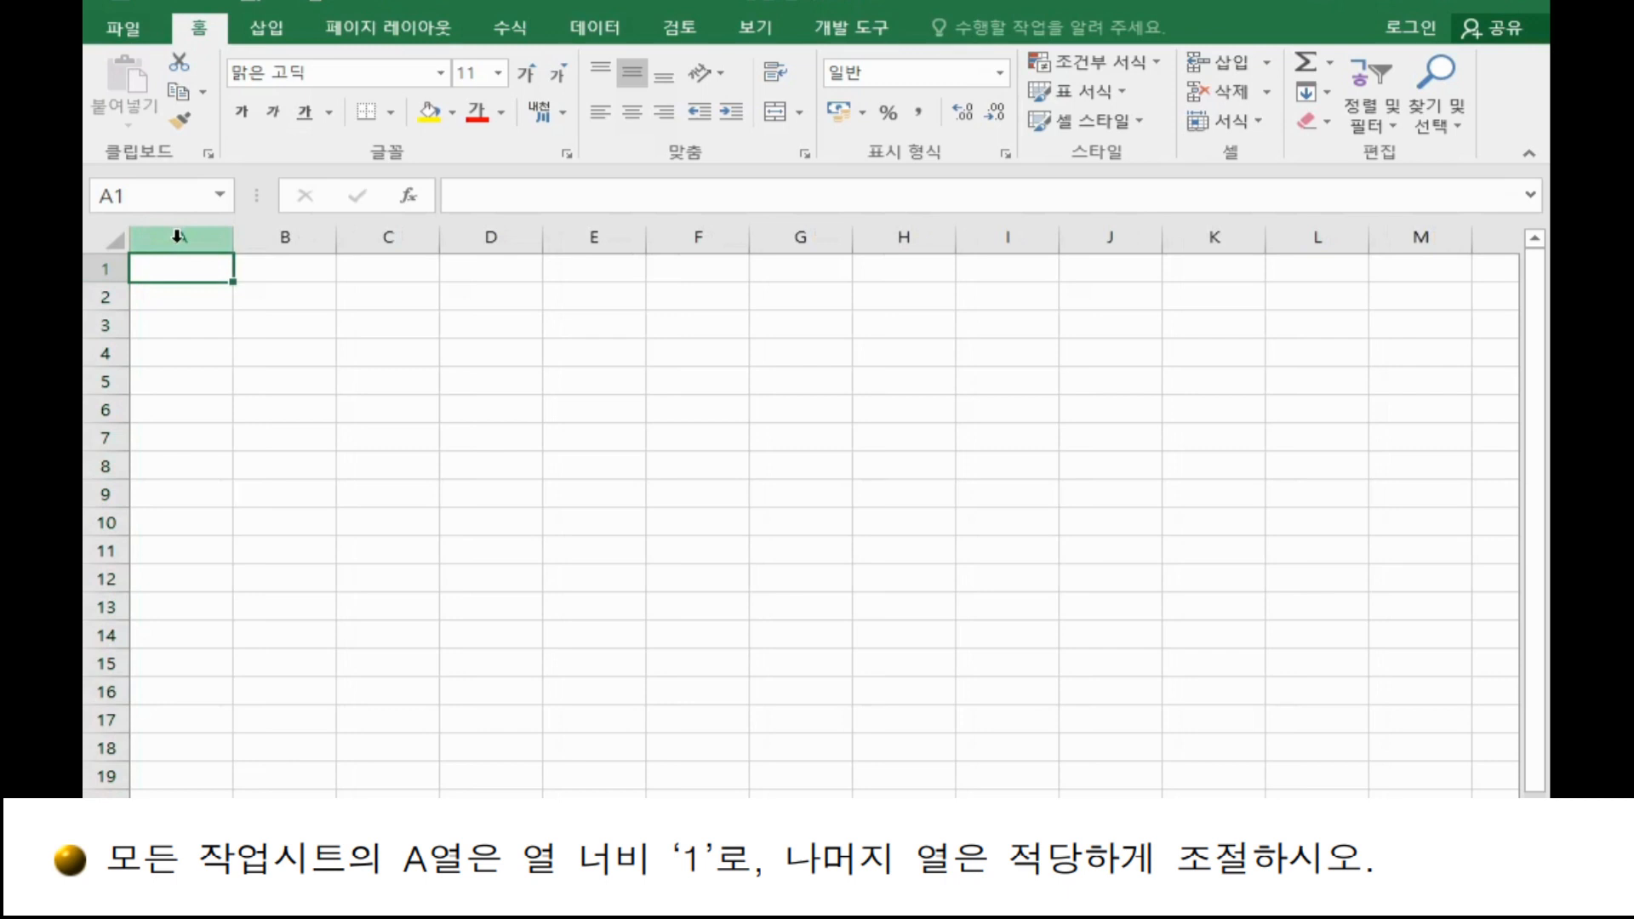
# Set column A to a width of 1 on the remaining worksheet.
pyautogui.rightClick(178, 236)
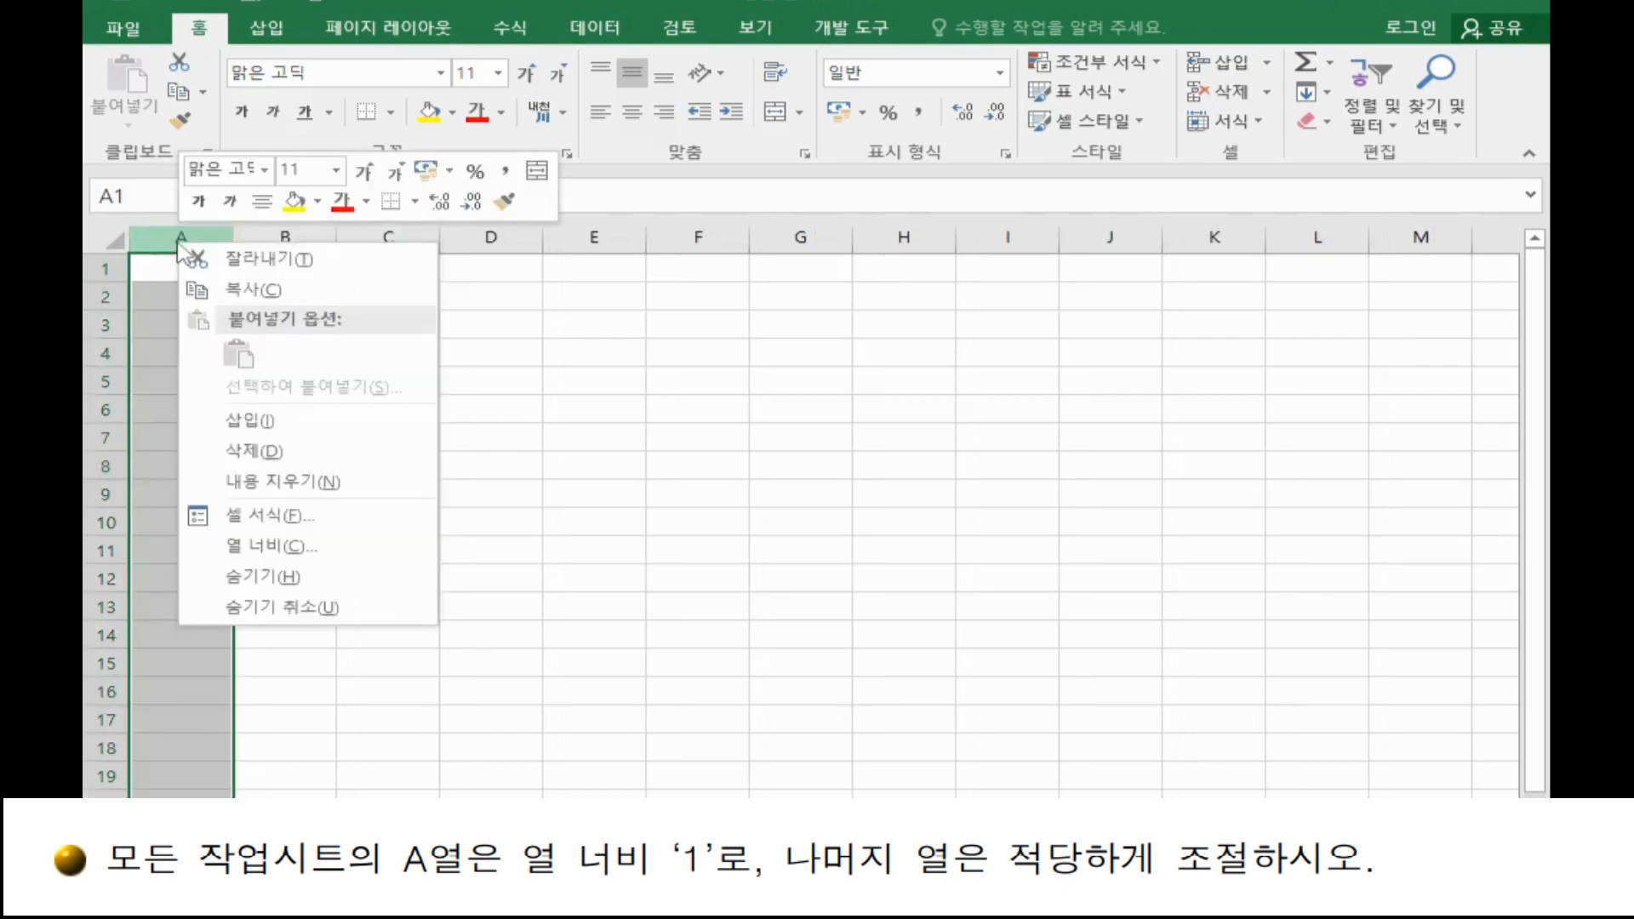
pyautogui.click(347, 549)
pyautogui.write('1')
pyautogui.click(306, 565)
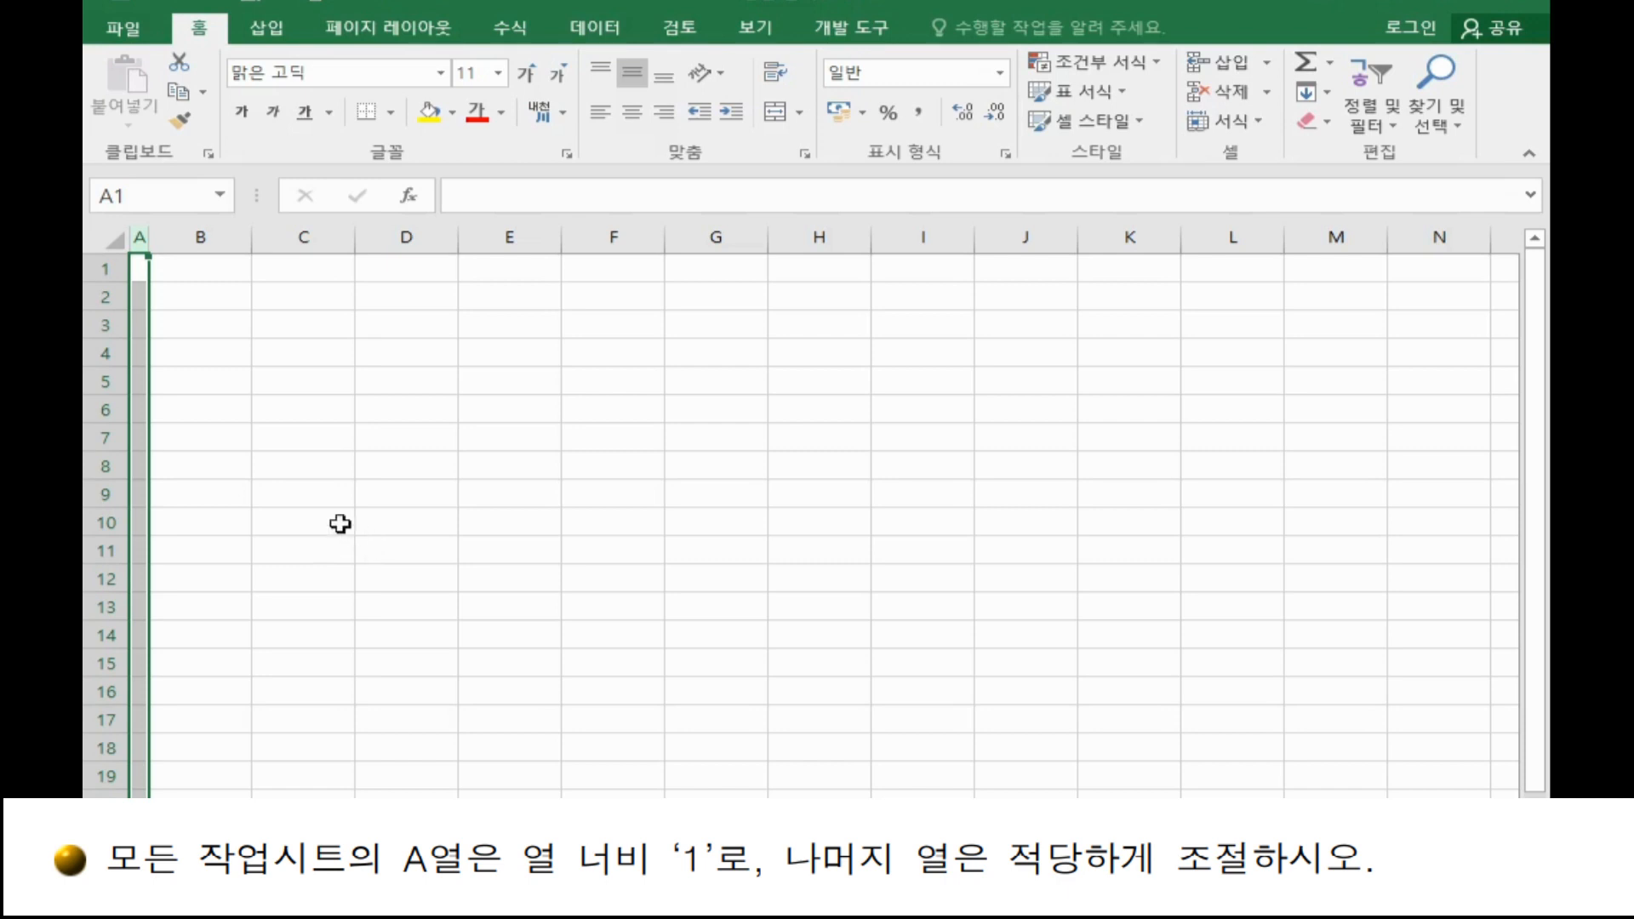
pyautogui.click(234, 345)
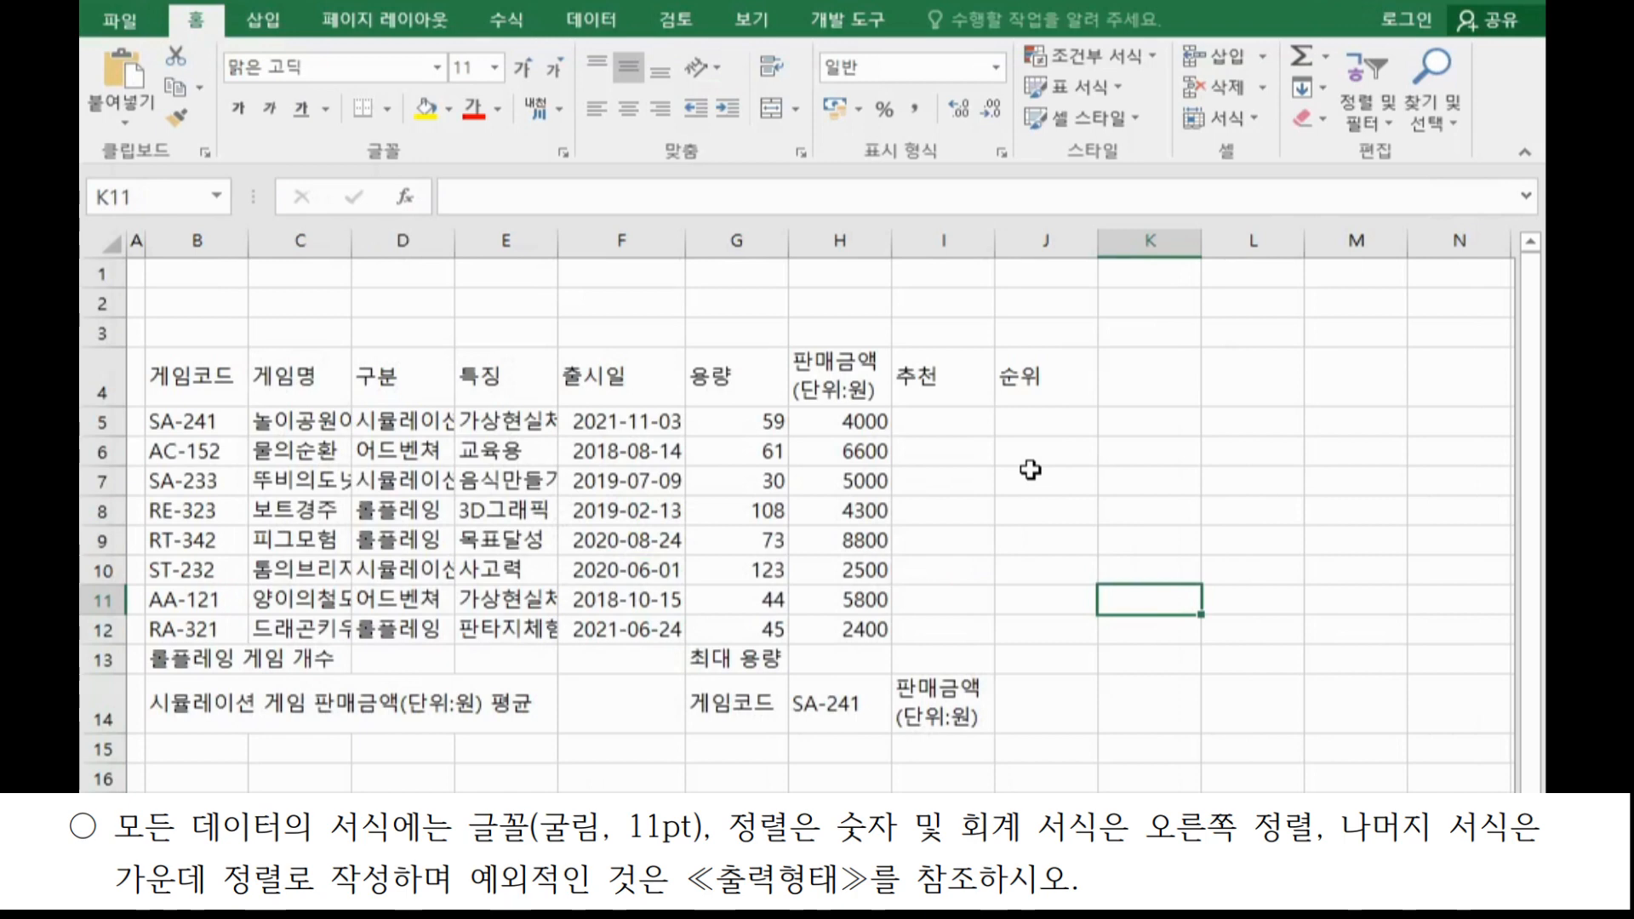
# Set the font of all cells in the sheet to 굴림 and center their contents horizontally.
pyautogui.click(92, 242)
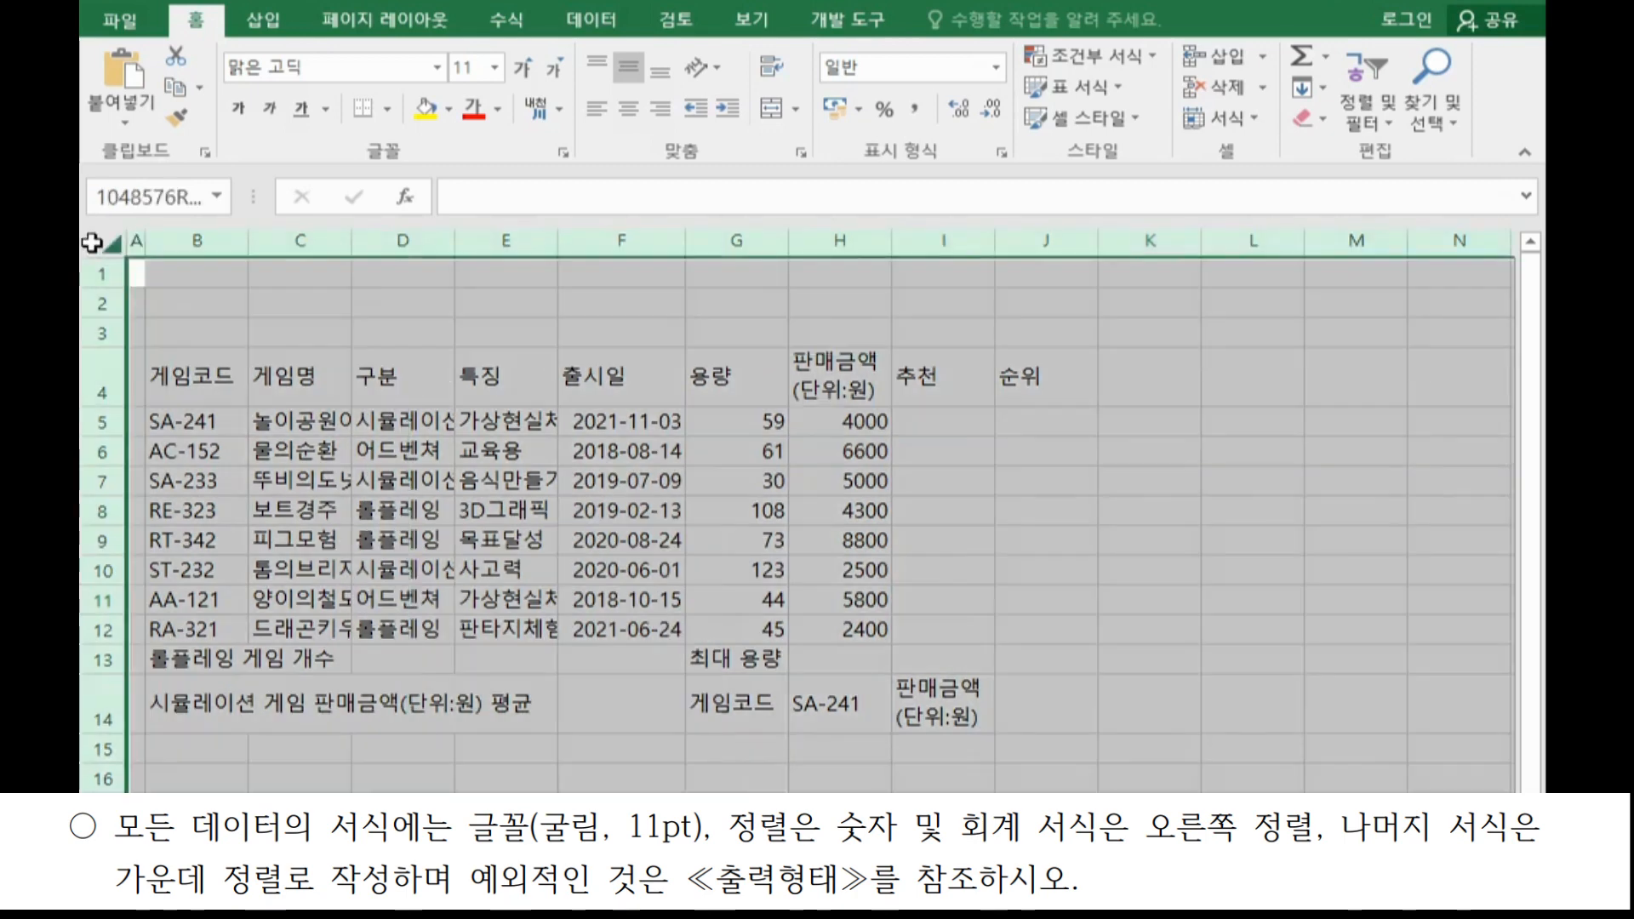
pyautogui.click(261, 70)
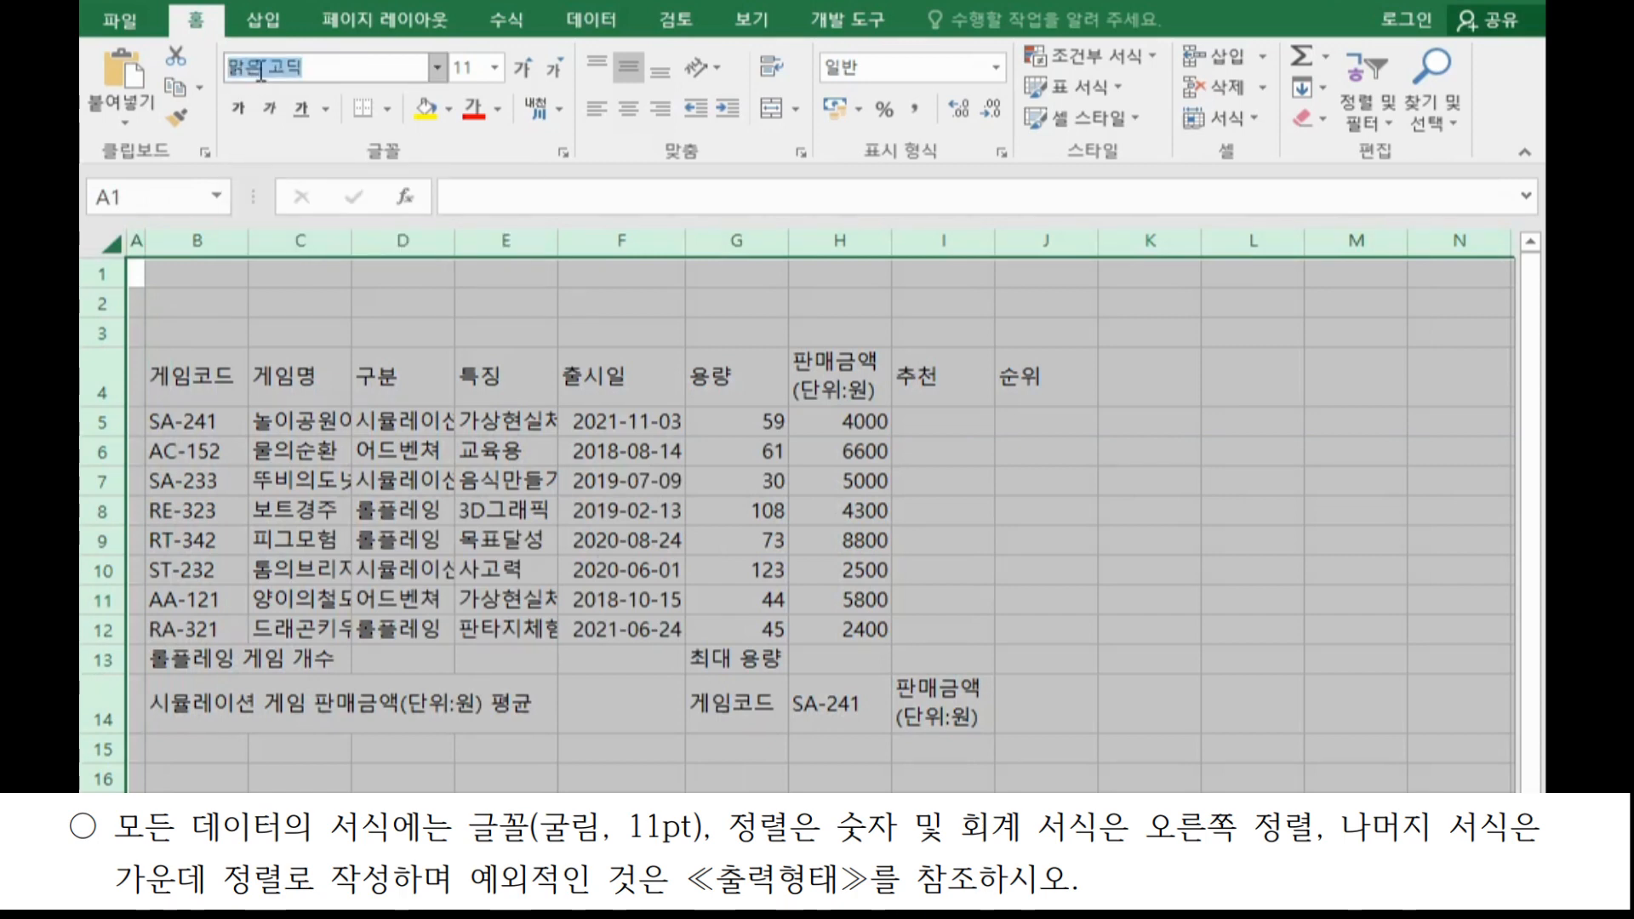
pyautogui.write('굴림')
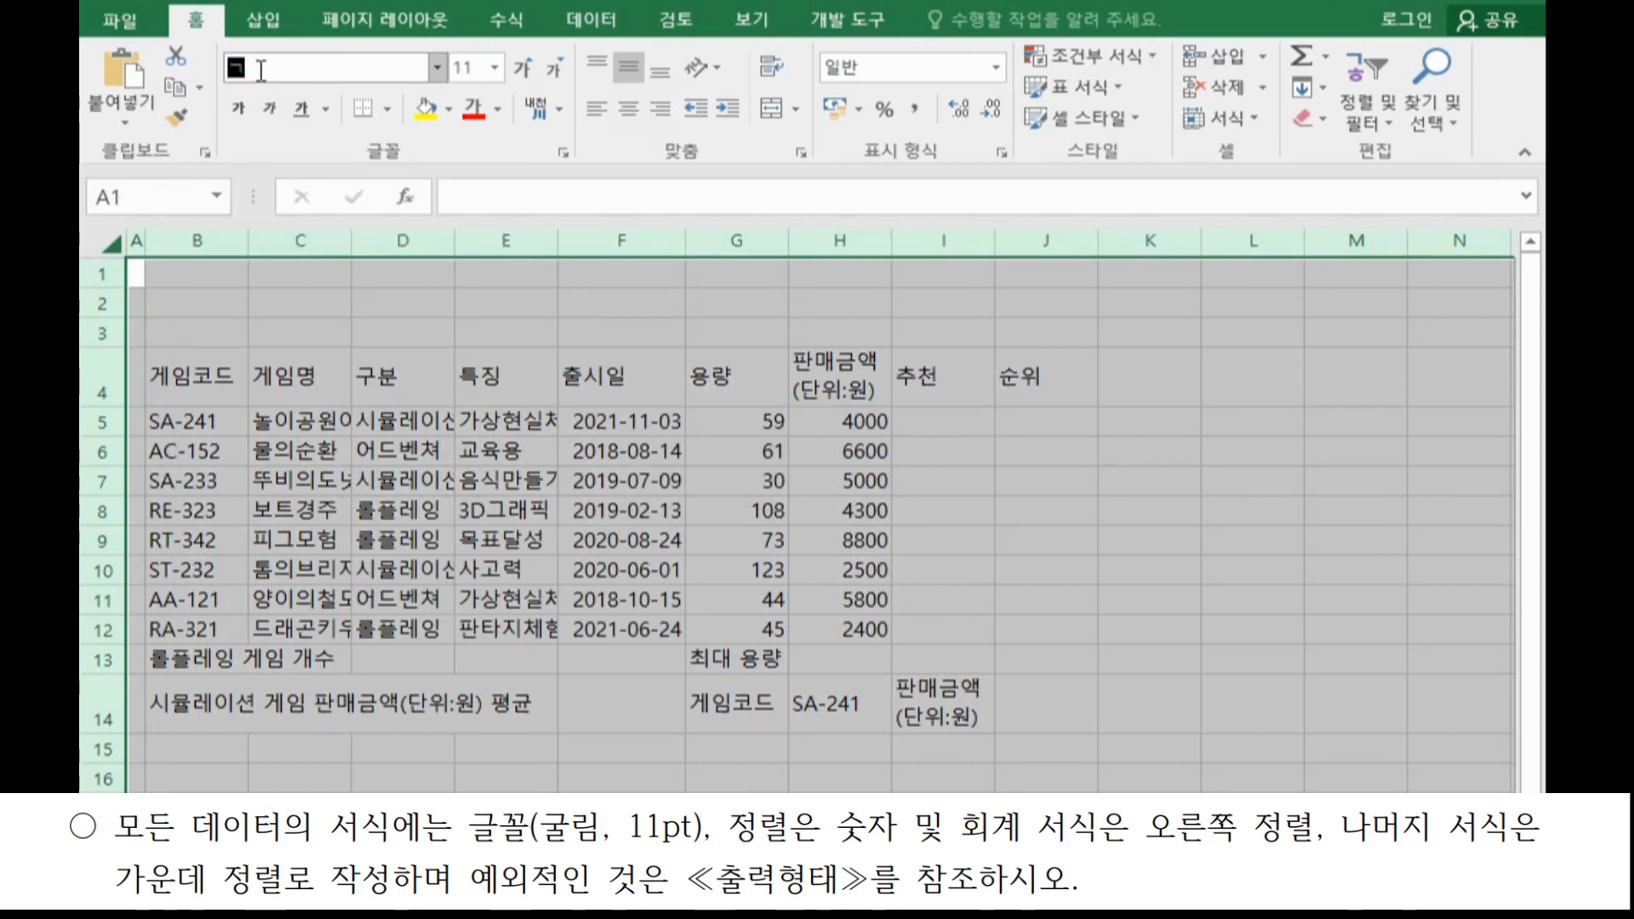
pyautogui.press('Return')
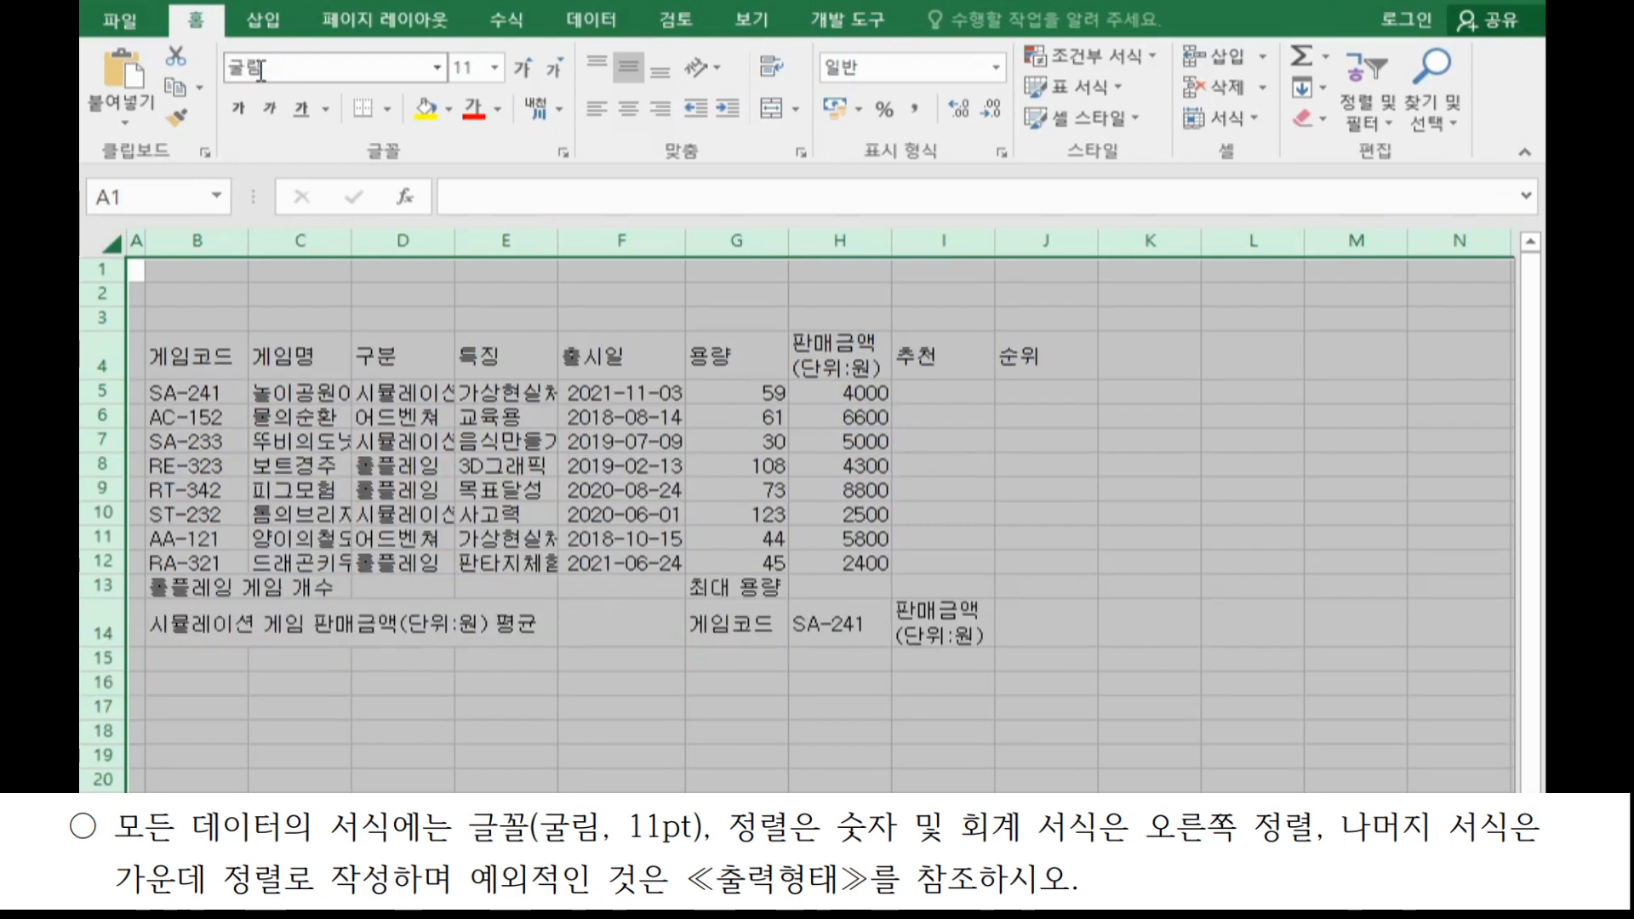
pyautogui.click(628, 109)
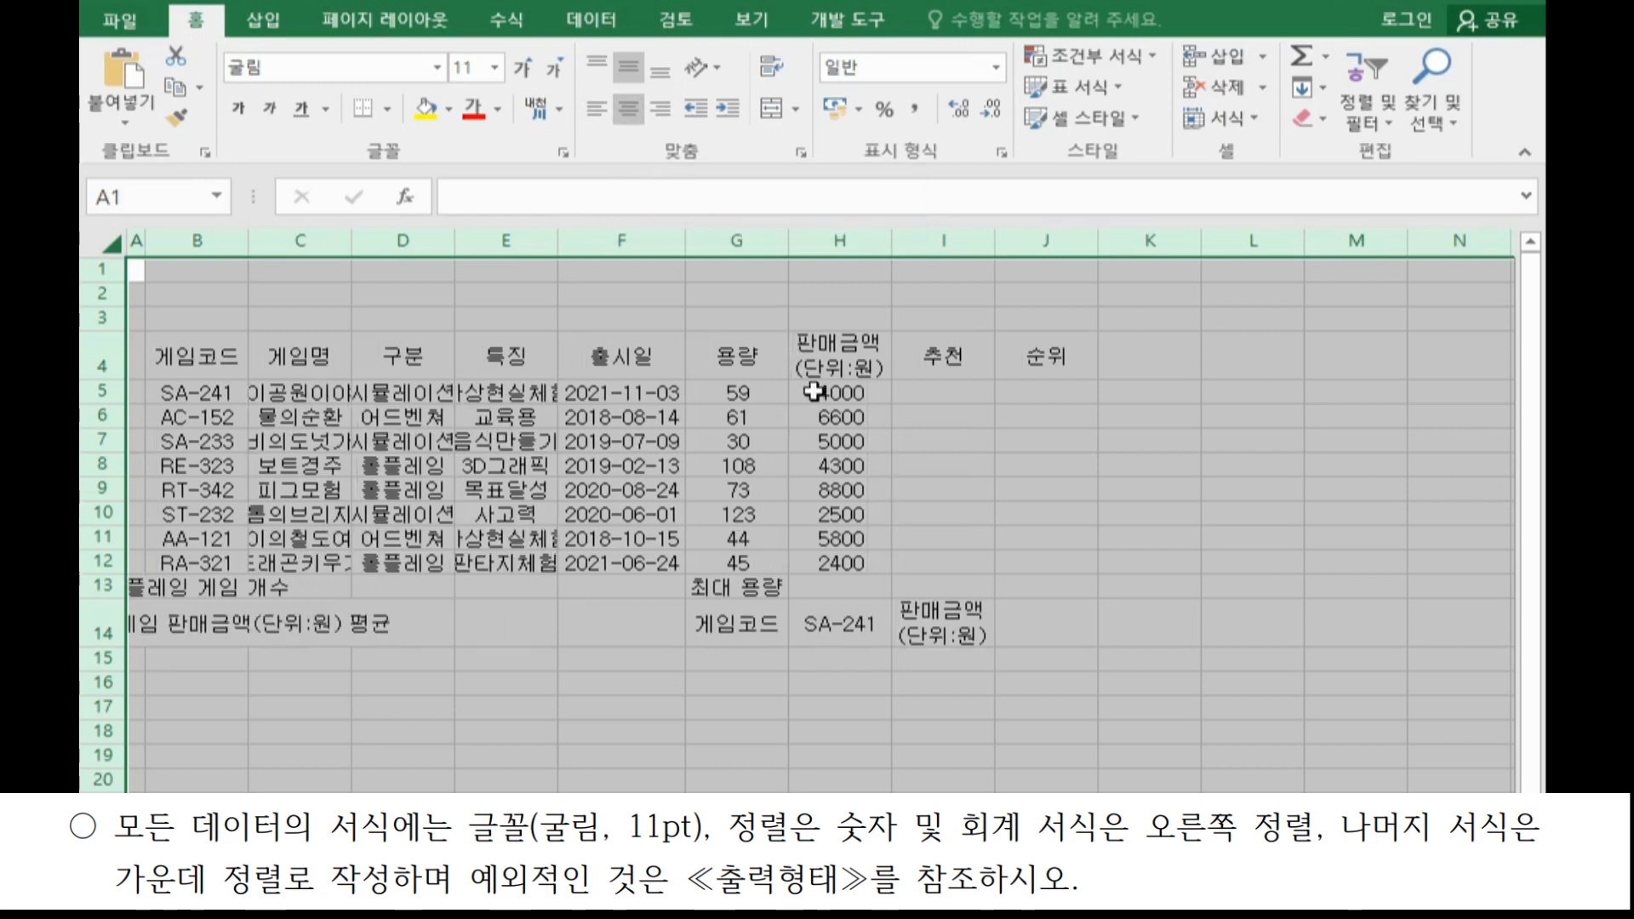
# Right-align the 용량 and 판매금액 numbers in cells G5:H12.
pyautogui.moveTo(749, 394); pyautogui.dragTo(837, 555)
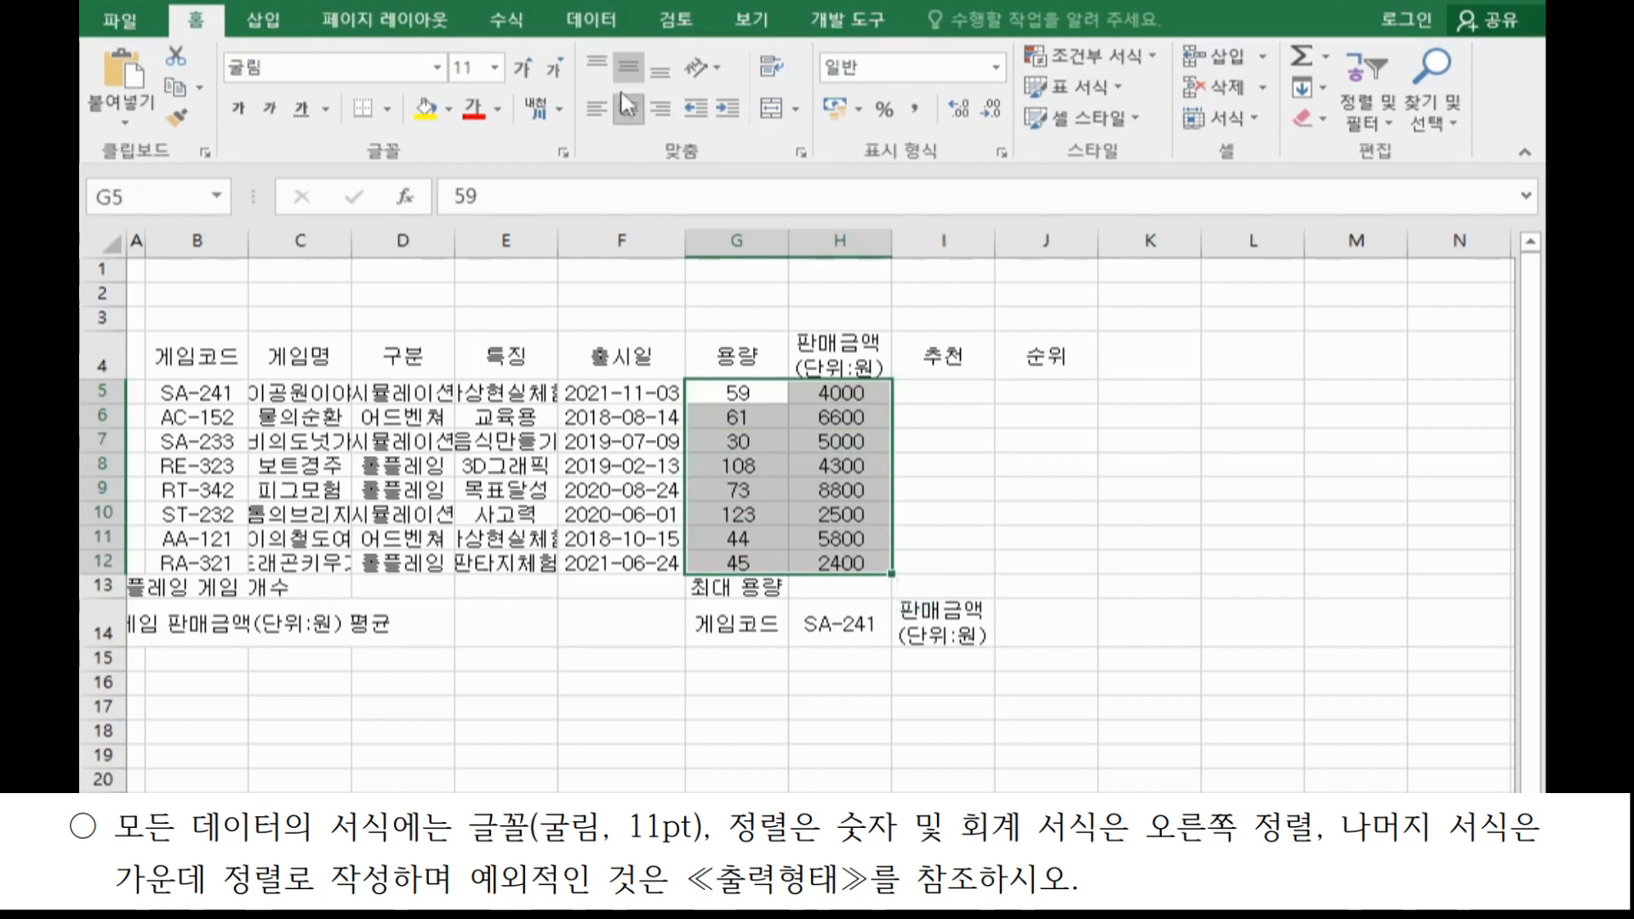
pyautogui.click(662, 109)
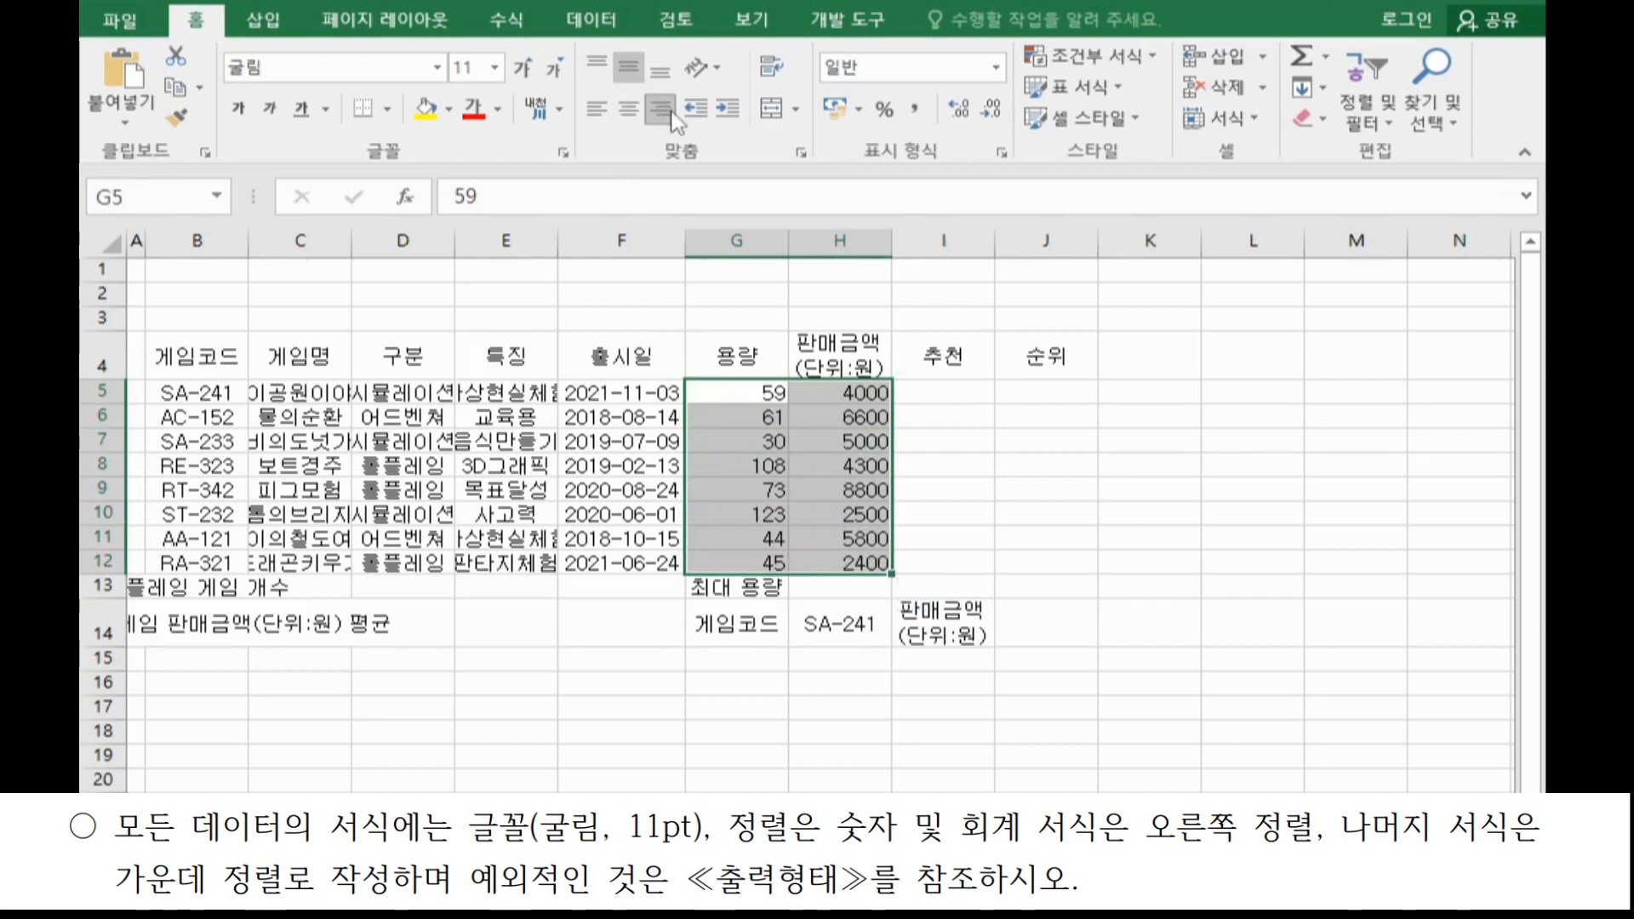
pyautogui.click(1033, 474)
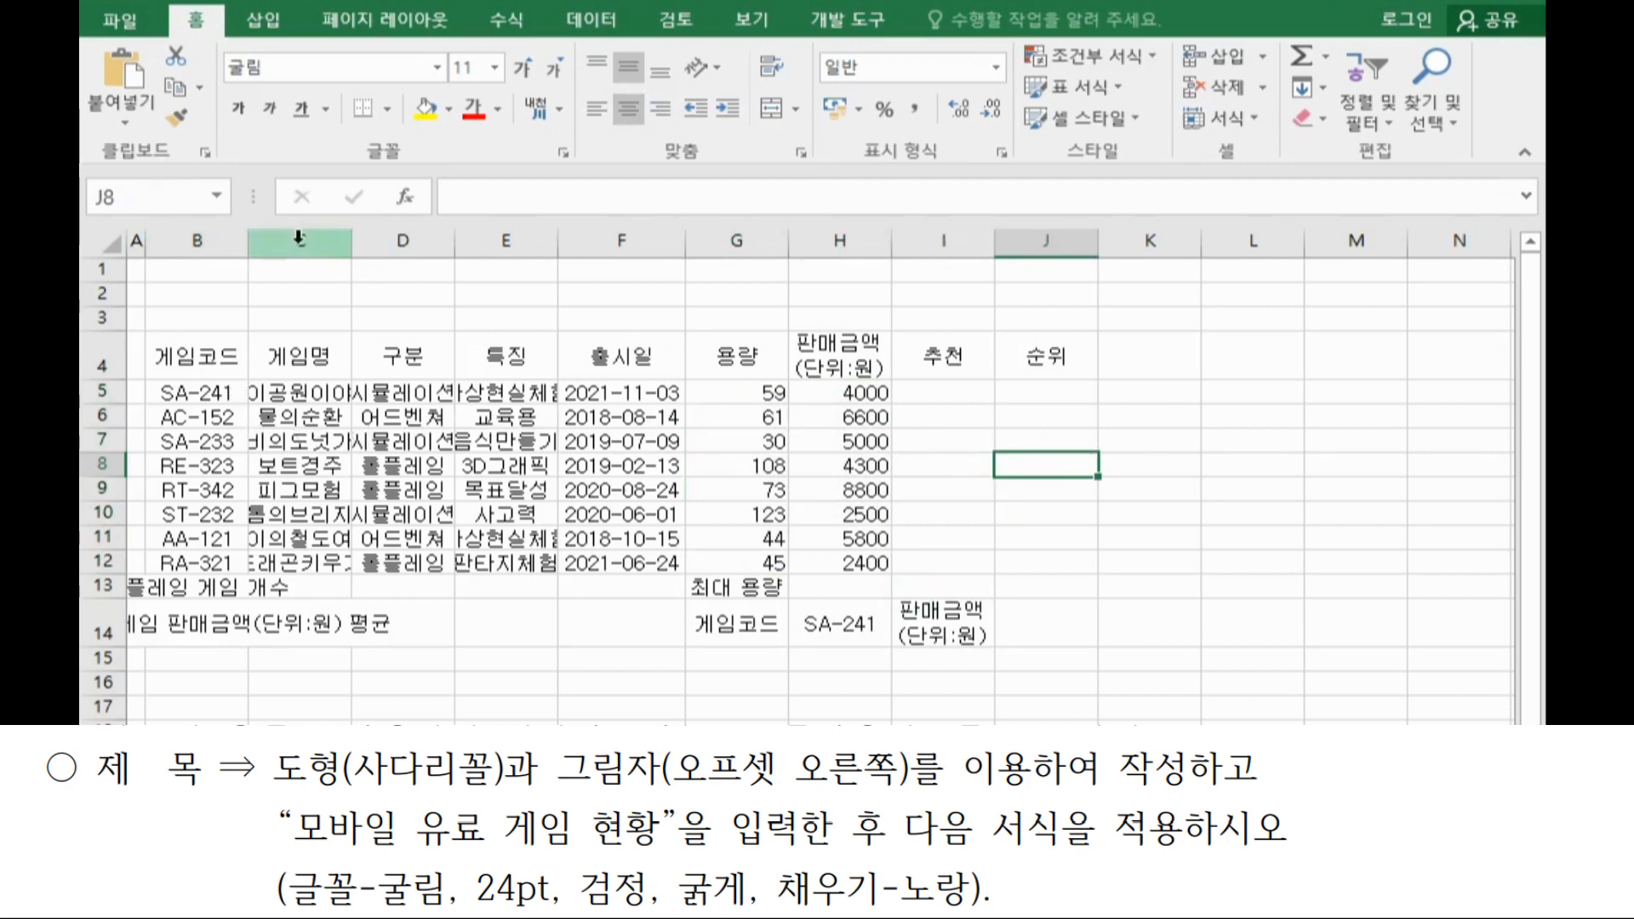
# Widen columns B to J equally, and widen columns C to E a little further to fit their text.
pyautogui.moveTo(210, 231); pyautogui.dragTo(1109, 238)
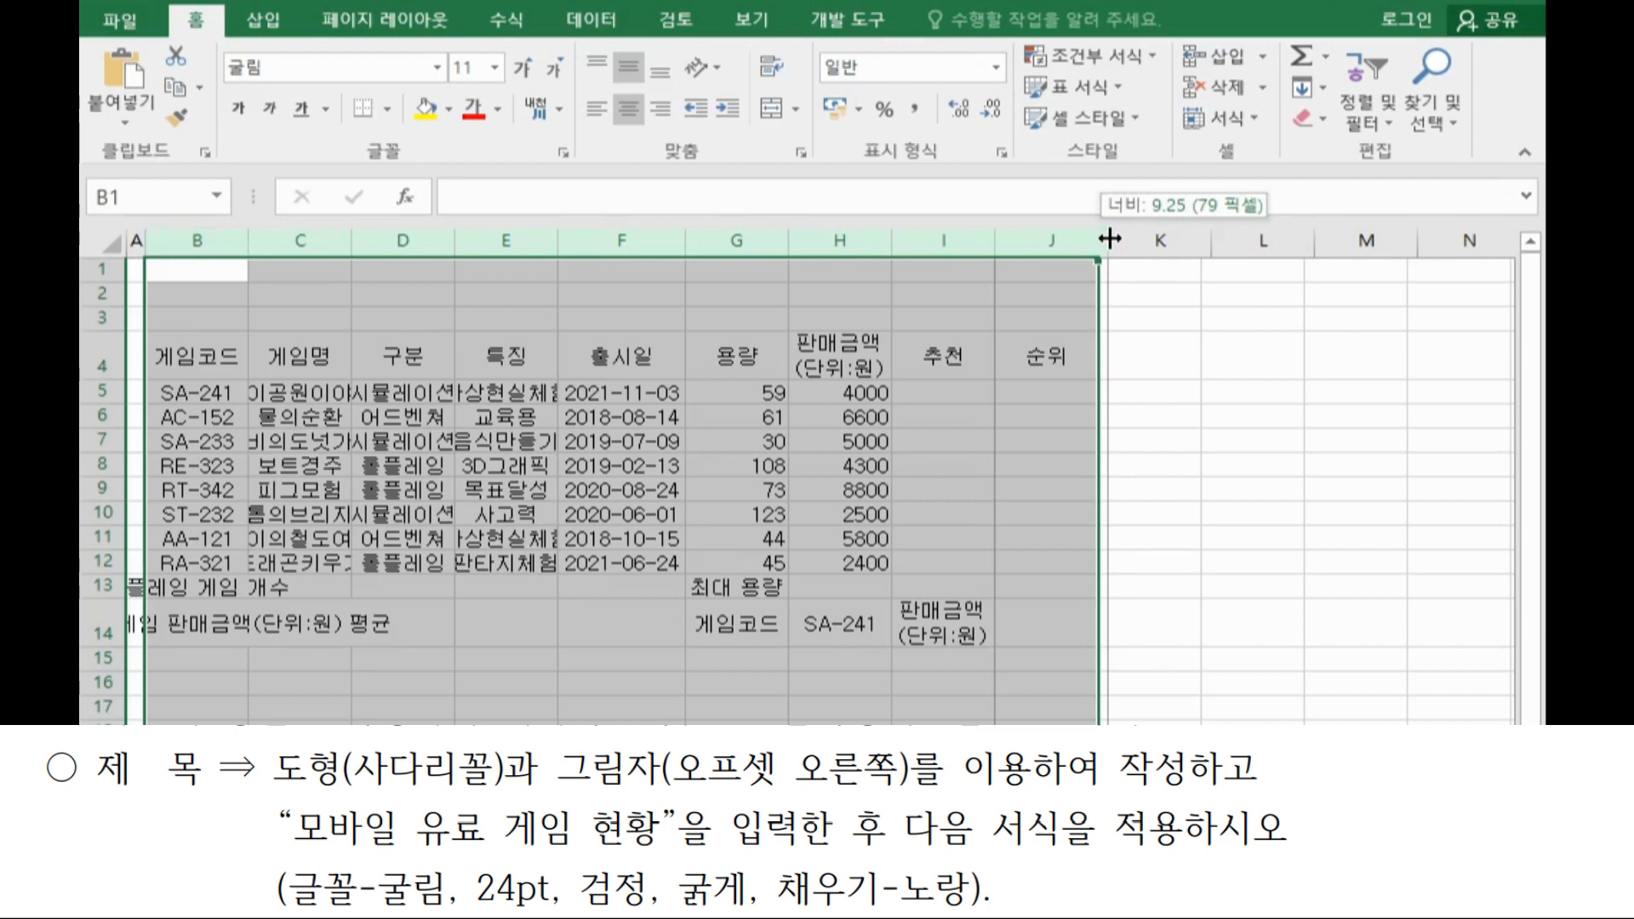
pyautogui.moveTo(1109, 238); pyautogui.dragTo(1134, 239)
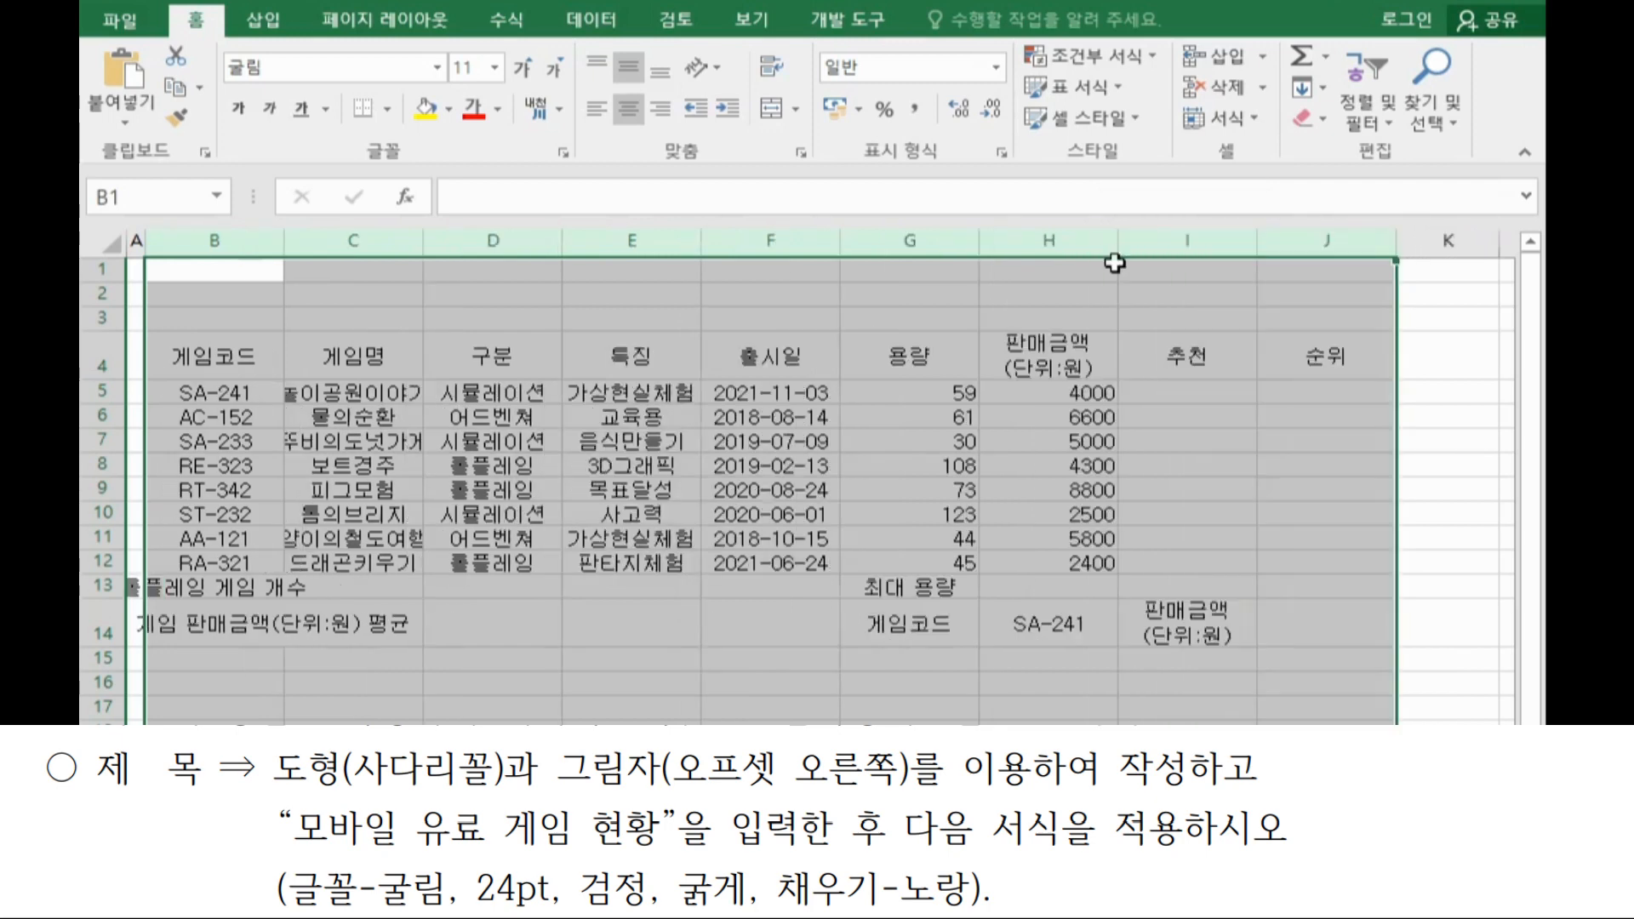
pyautogui.click(553, 399)
pyautogui.moveTo(322, 245); pyautogui.dragTo(724, 239)
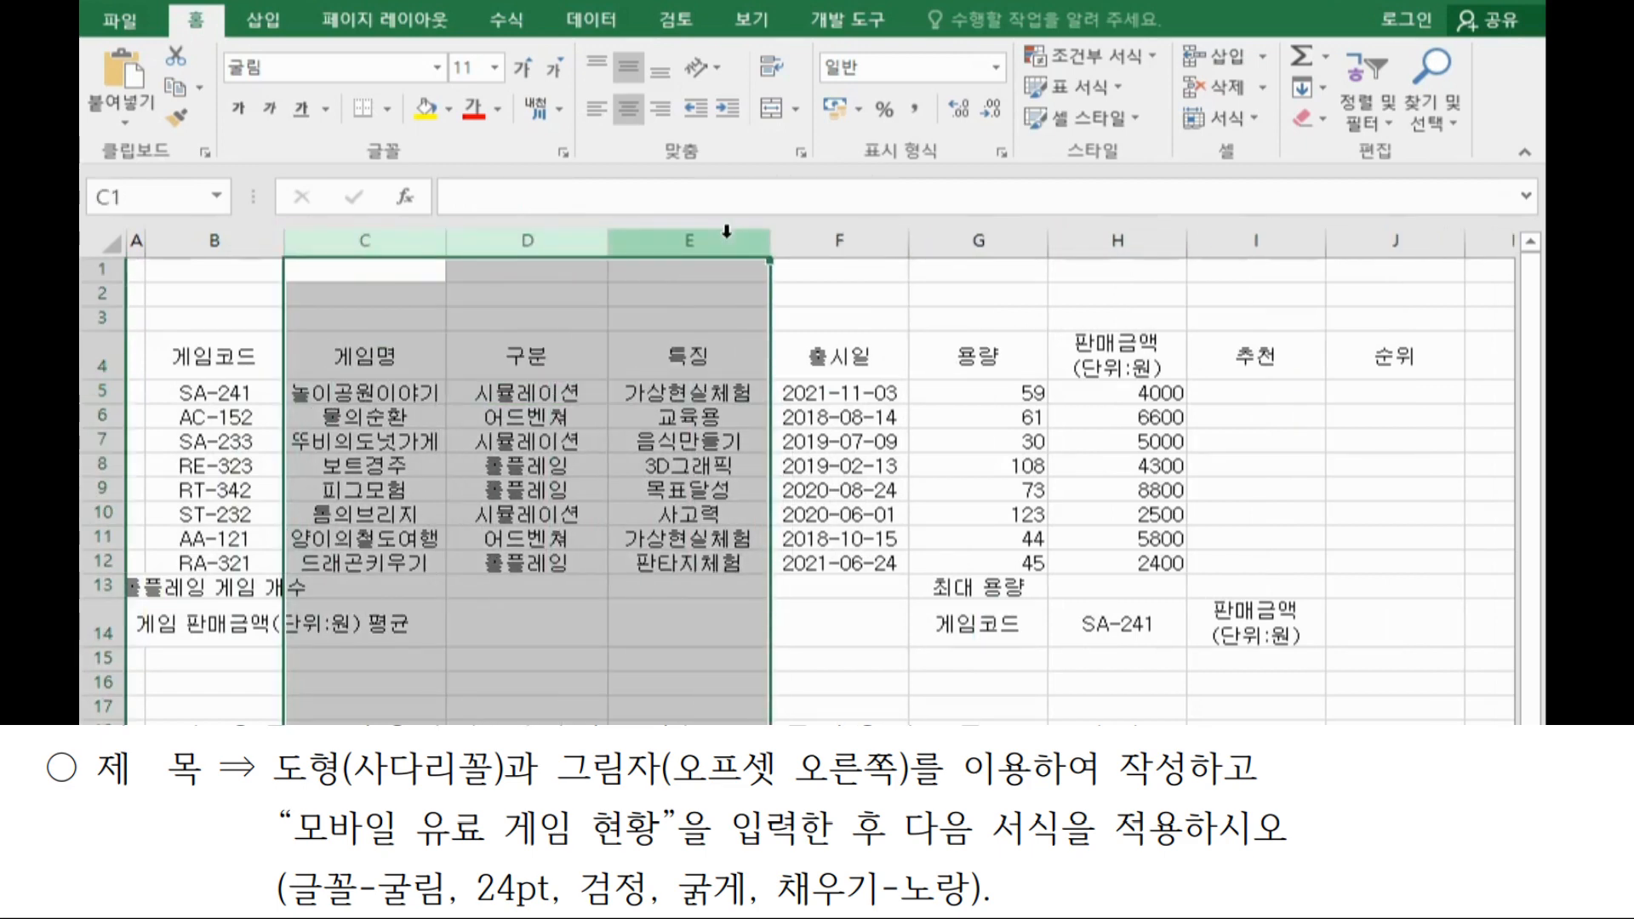
pyautogui.click(763, 354)
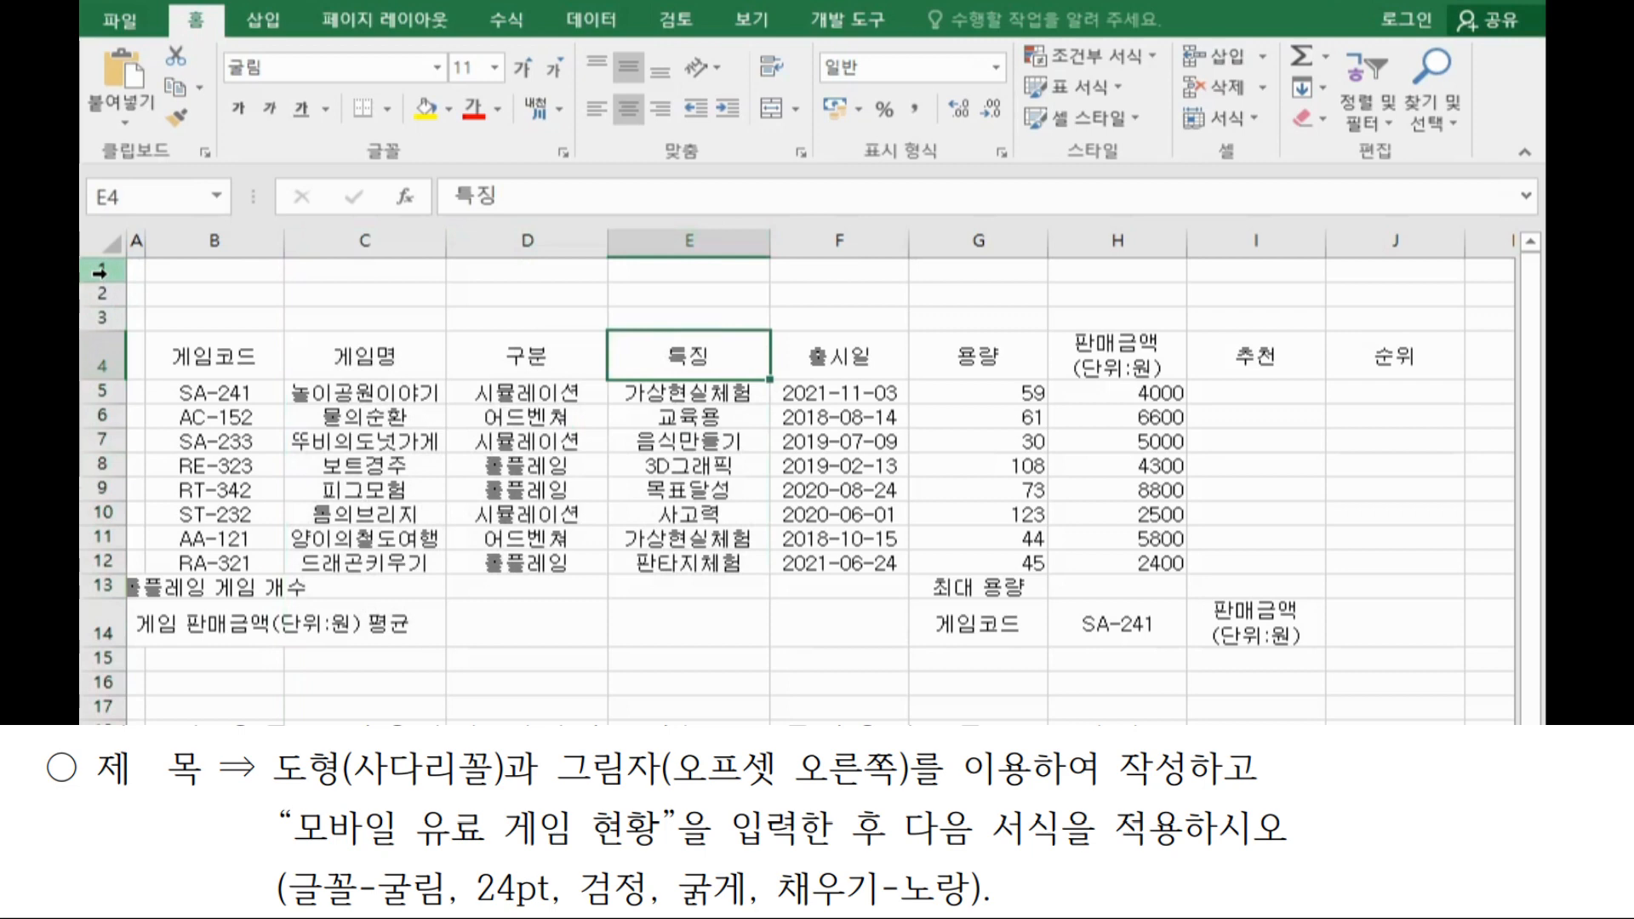
# Increase the height of rows 1 to 3 to about 19.50 each.
pyautogui.moveTo(100, 270); pyautogui.dragTo(106, 308)
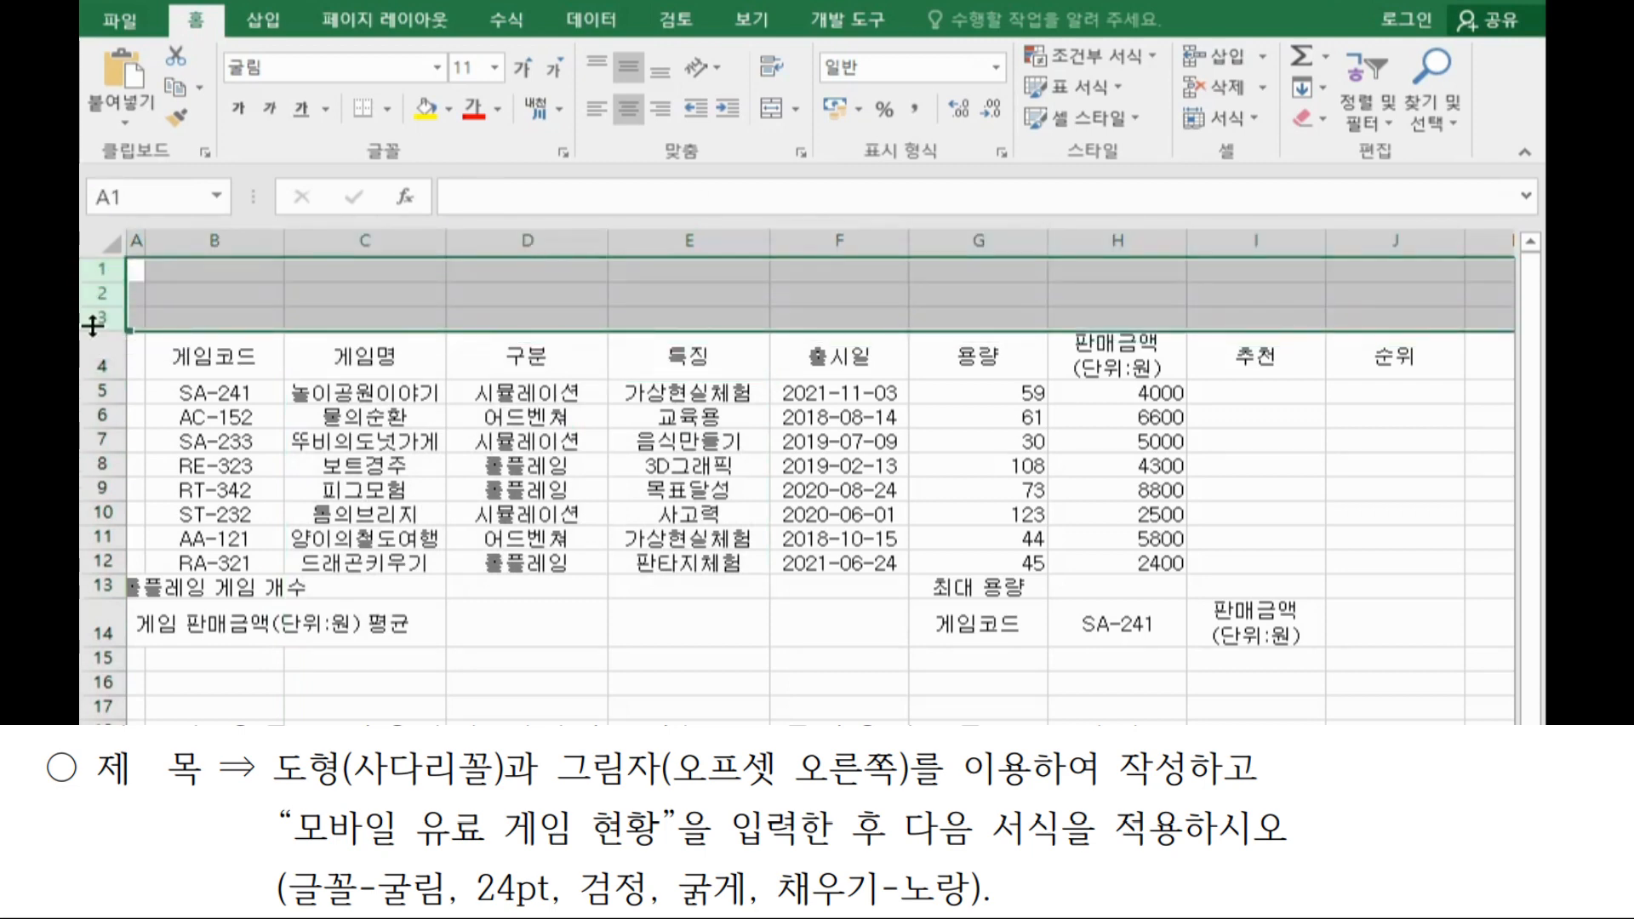
pyautogui.moveTo(92, 326); pyautogui.dragTo(91, 337)
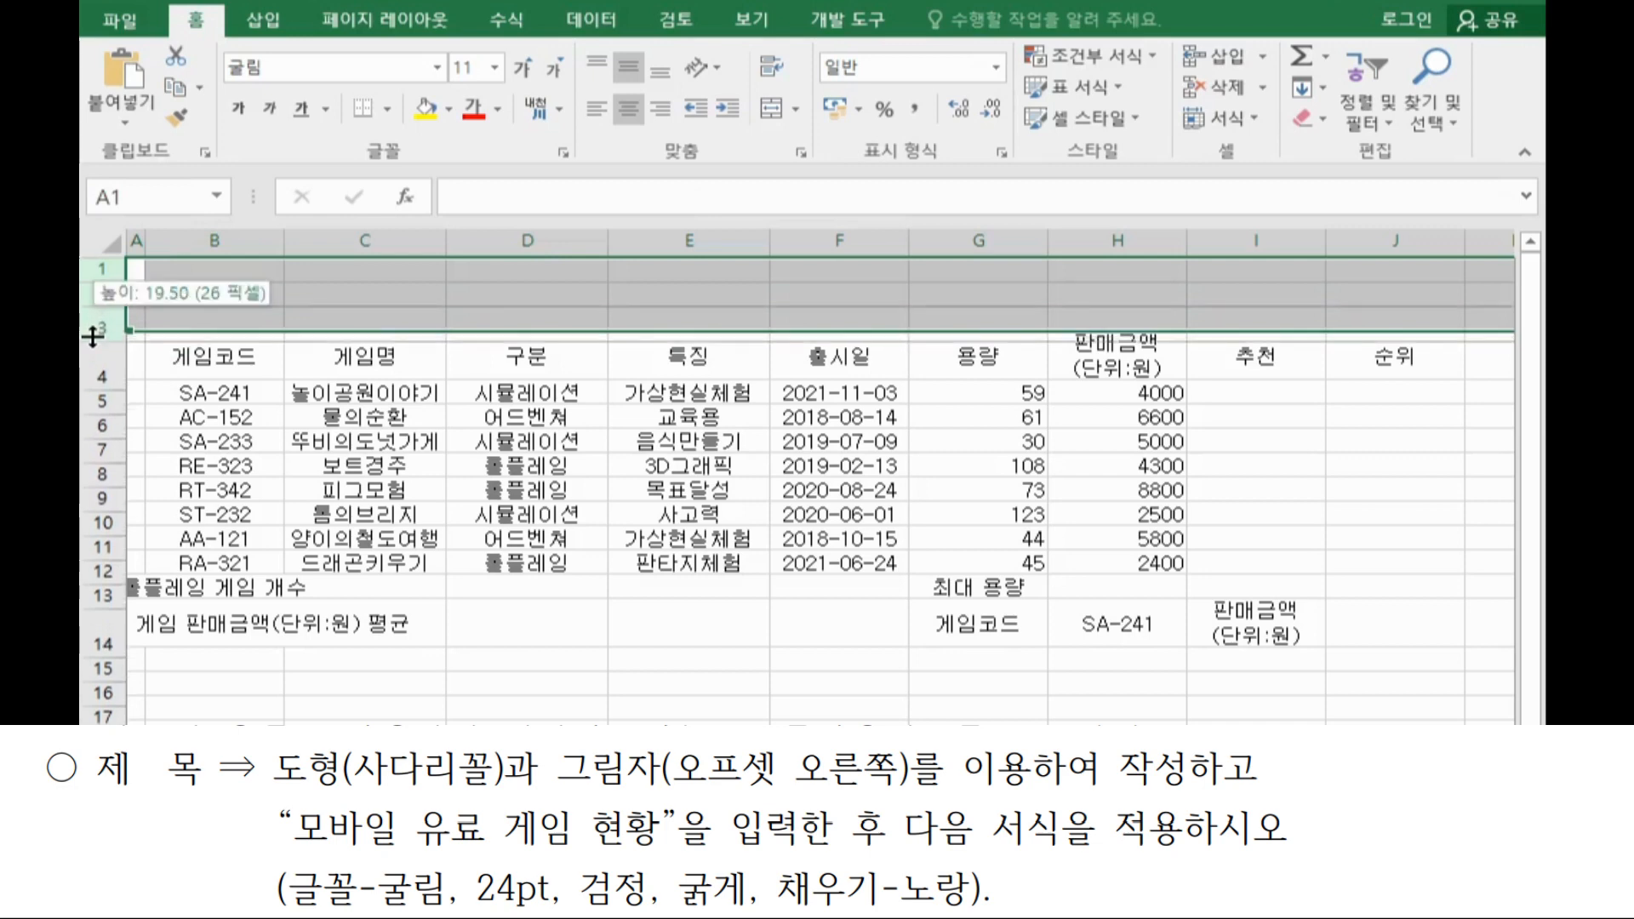
pyautogui.moveTo(92, 337); pyautogui.dragTo(91, 364)
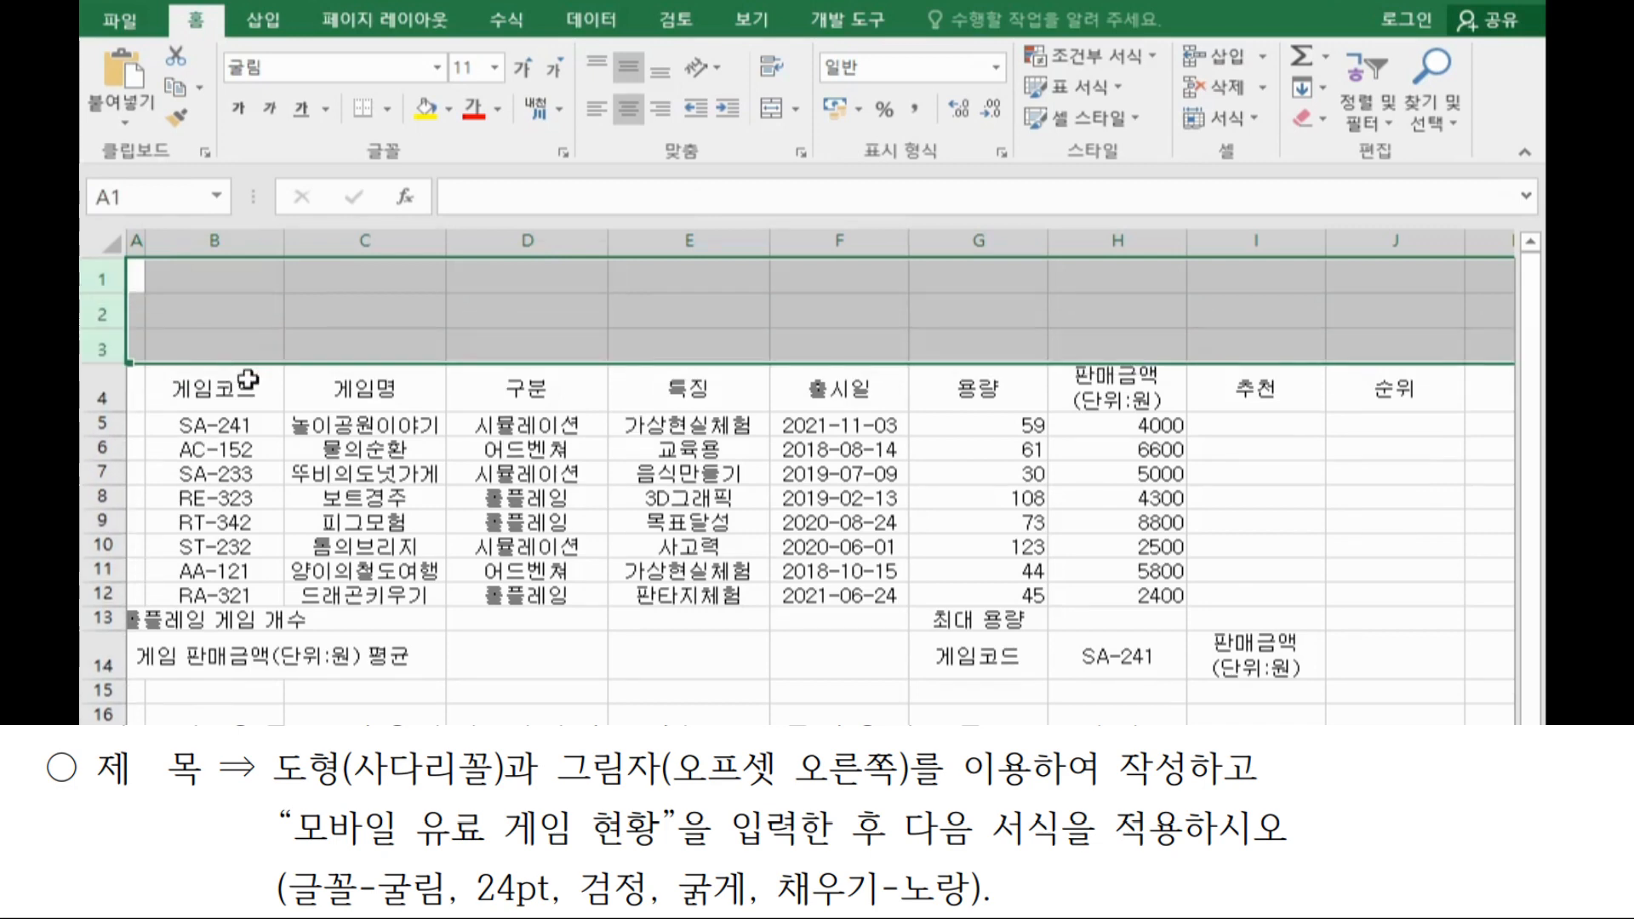
pyautogui.click(280, 283)
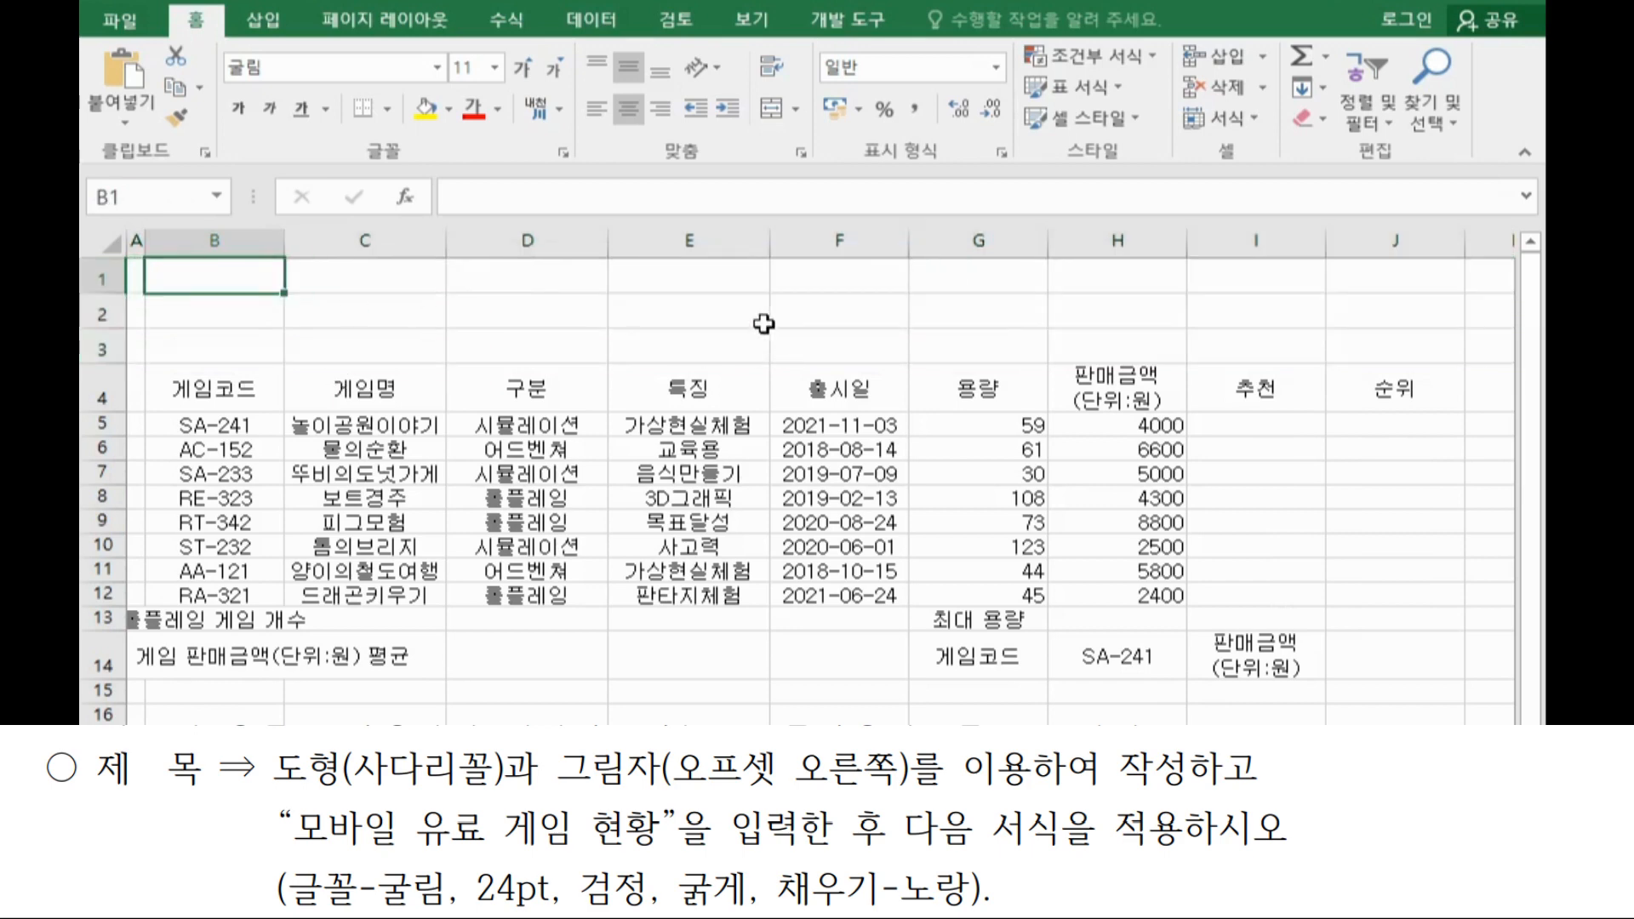
# Draw a trapezoid shape over cells B1:G3, about 16.03 cm wide and 1.61 cm high.
pyautogui.click(266, 20)
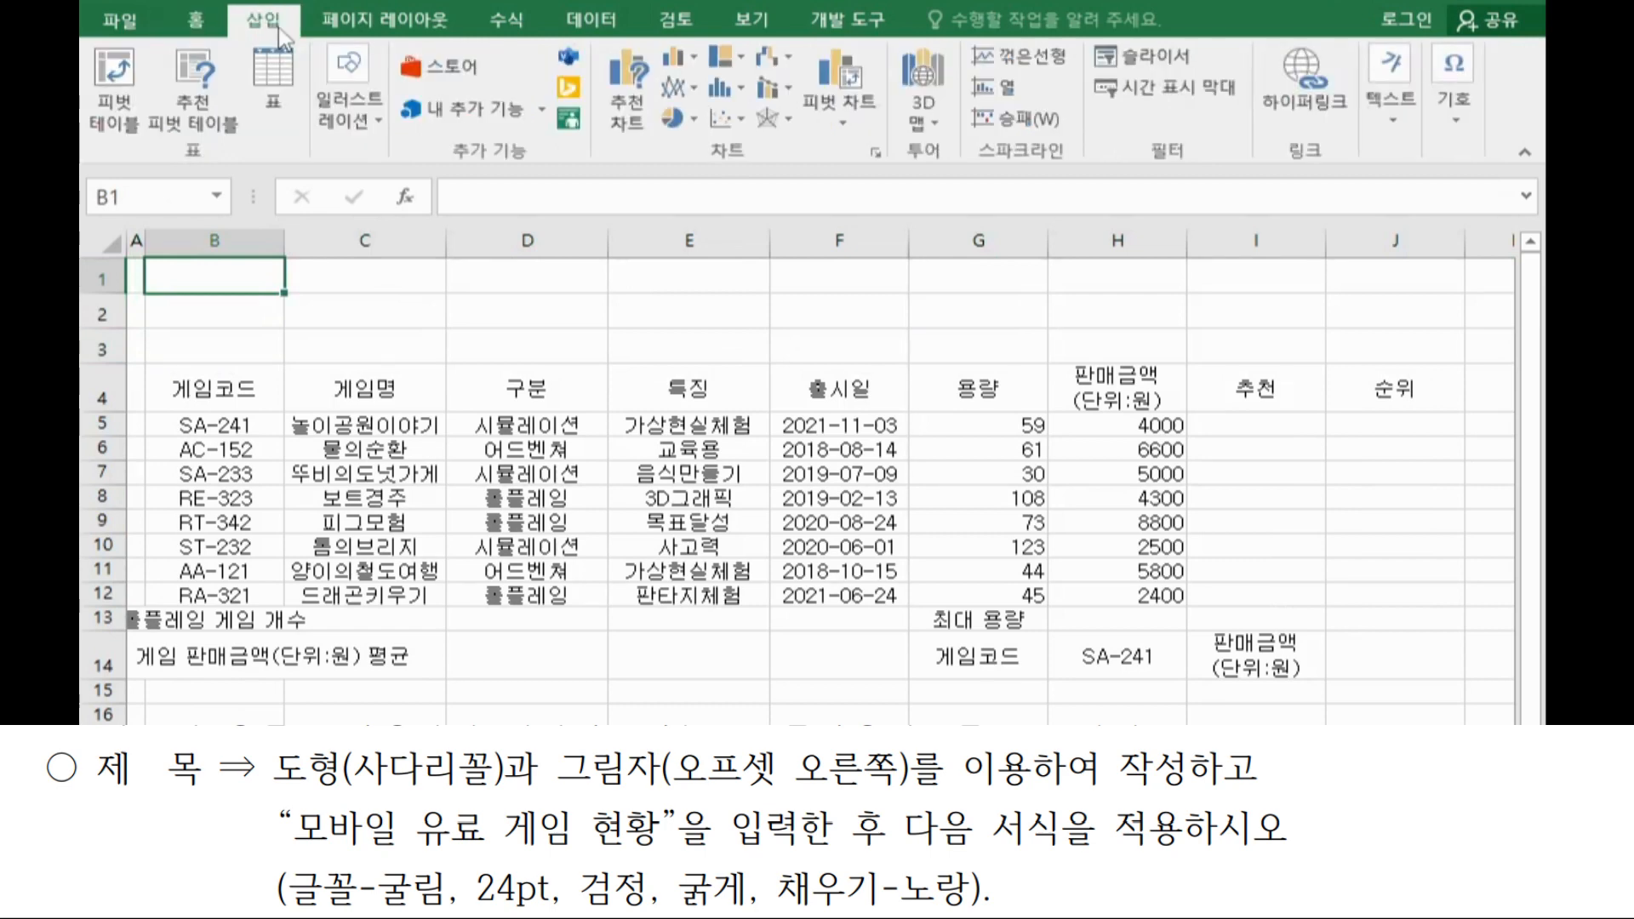
pyautogui.click(363, 93)
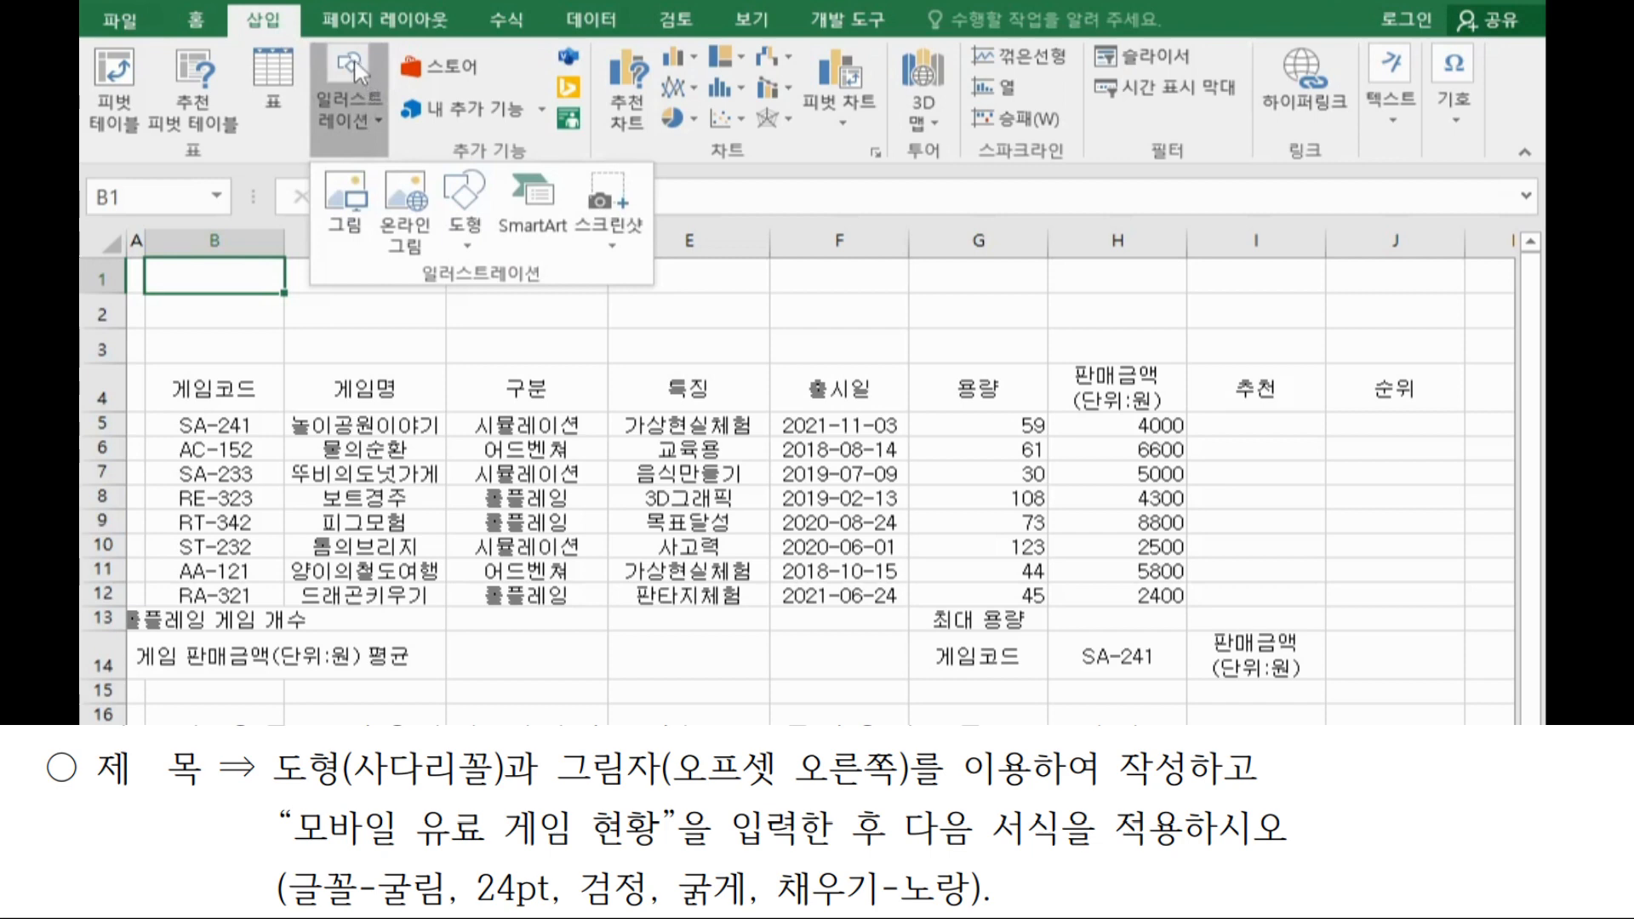
pyautogui.click(463, 218)
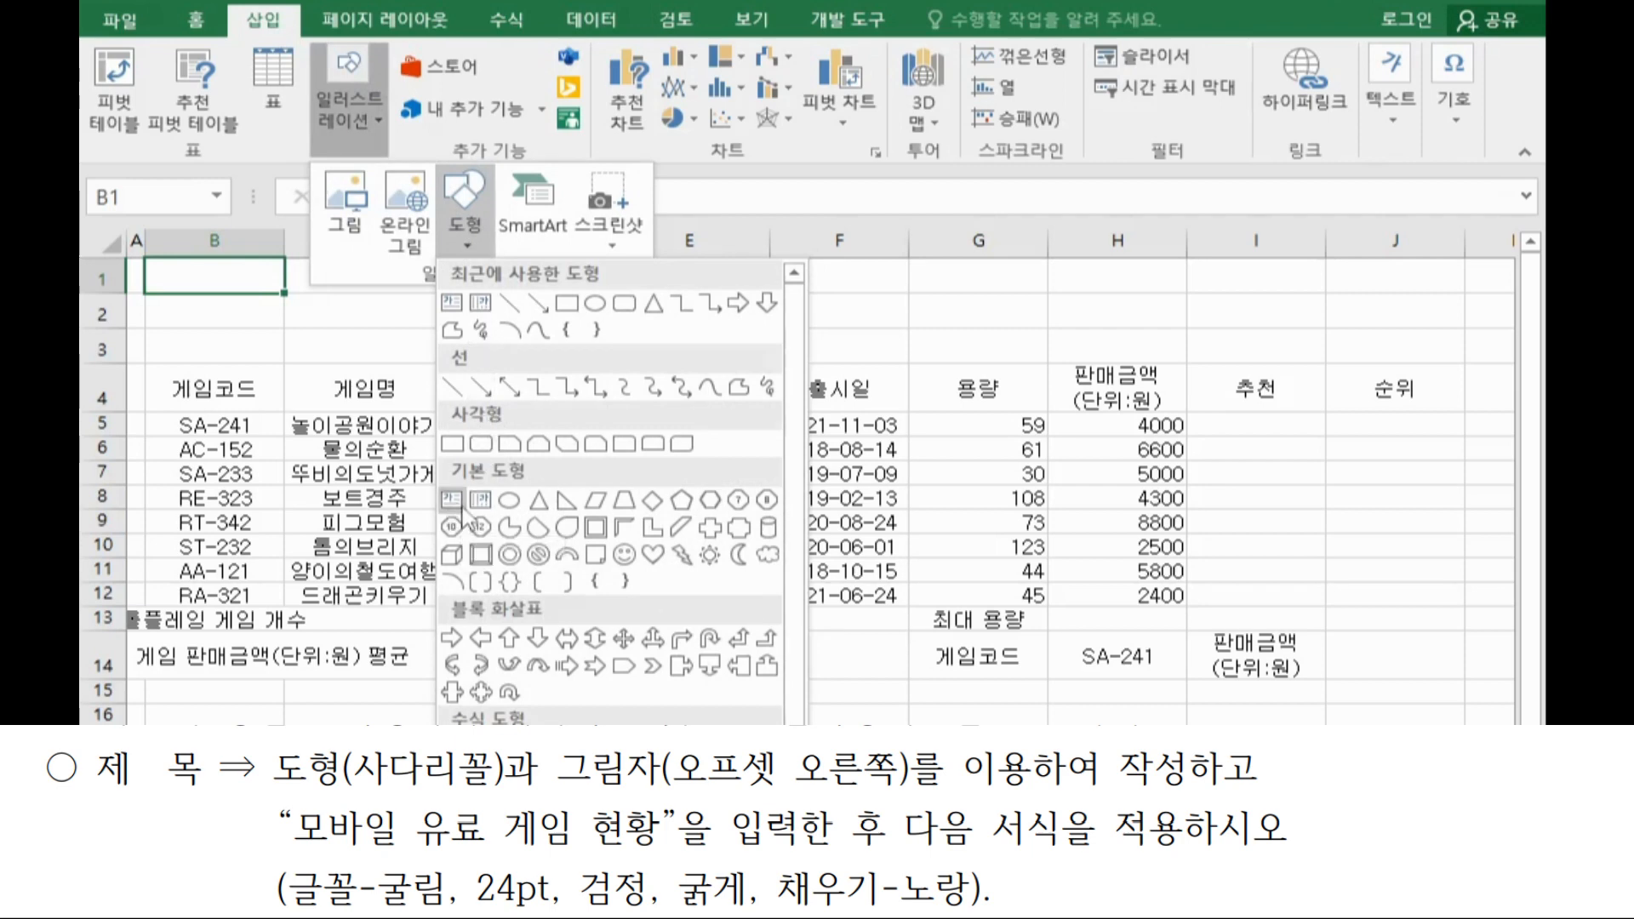
pyautogui.click(624, 504)
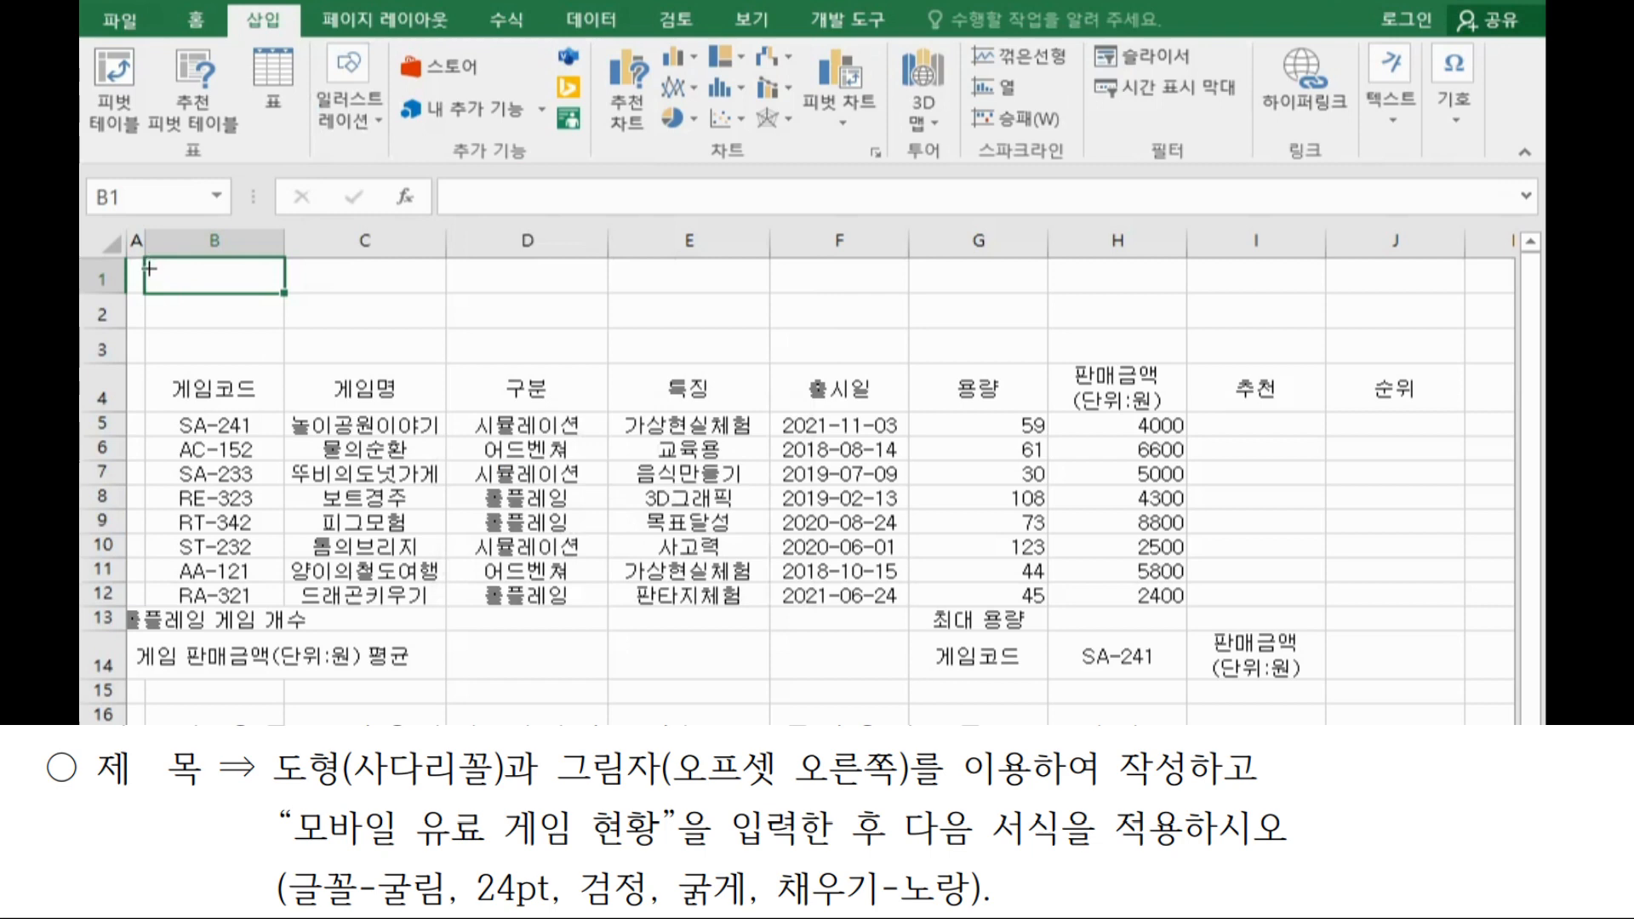
pyautogui.moveTo(149, 265); pyautogui.dragTo(1017, 350)
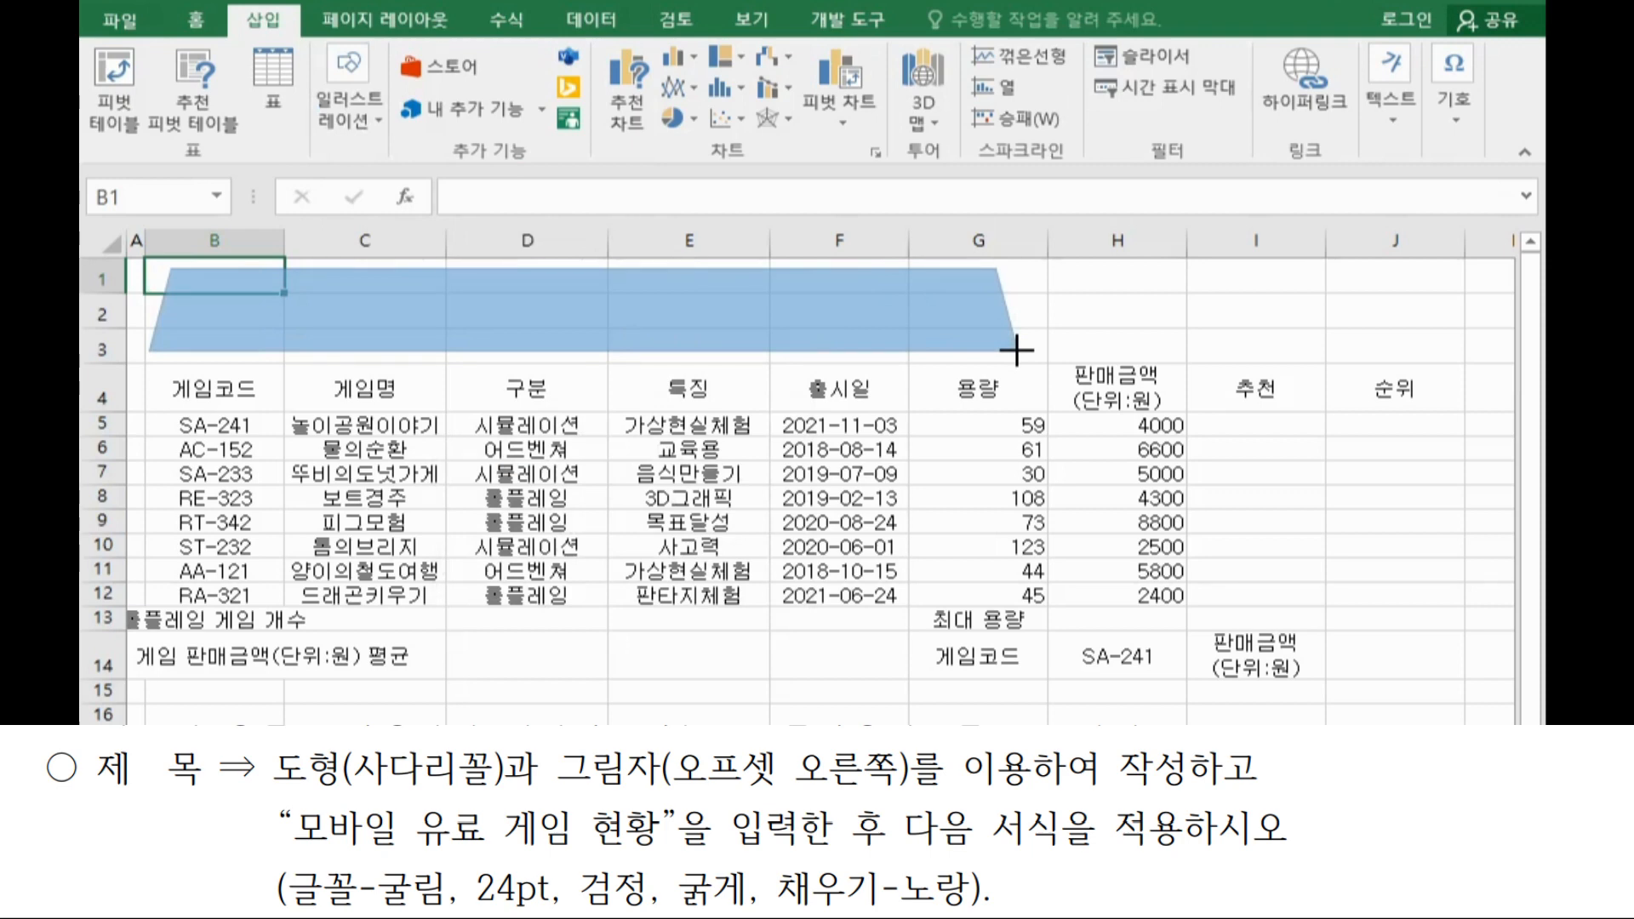
pyautogui.moveTo(1016, 350); pyautogui.dragTo(1017, 350)
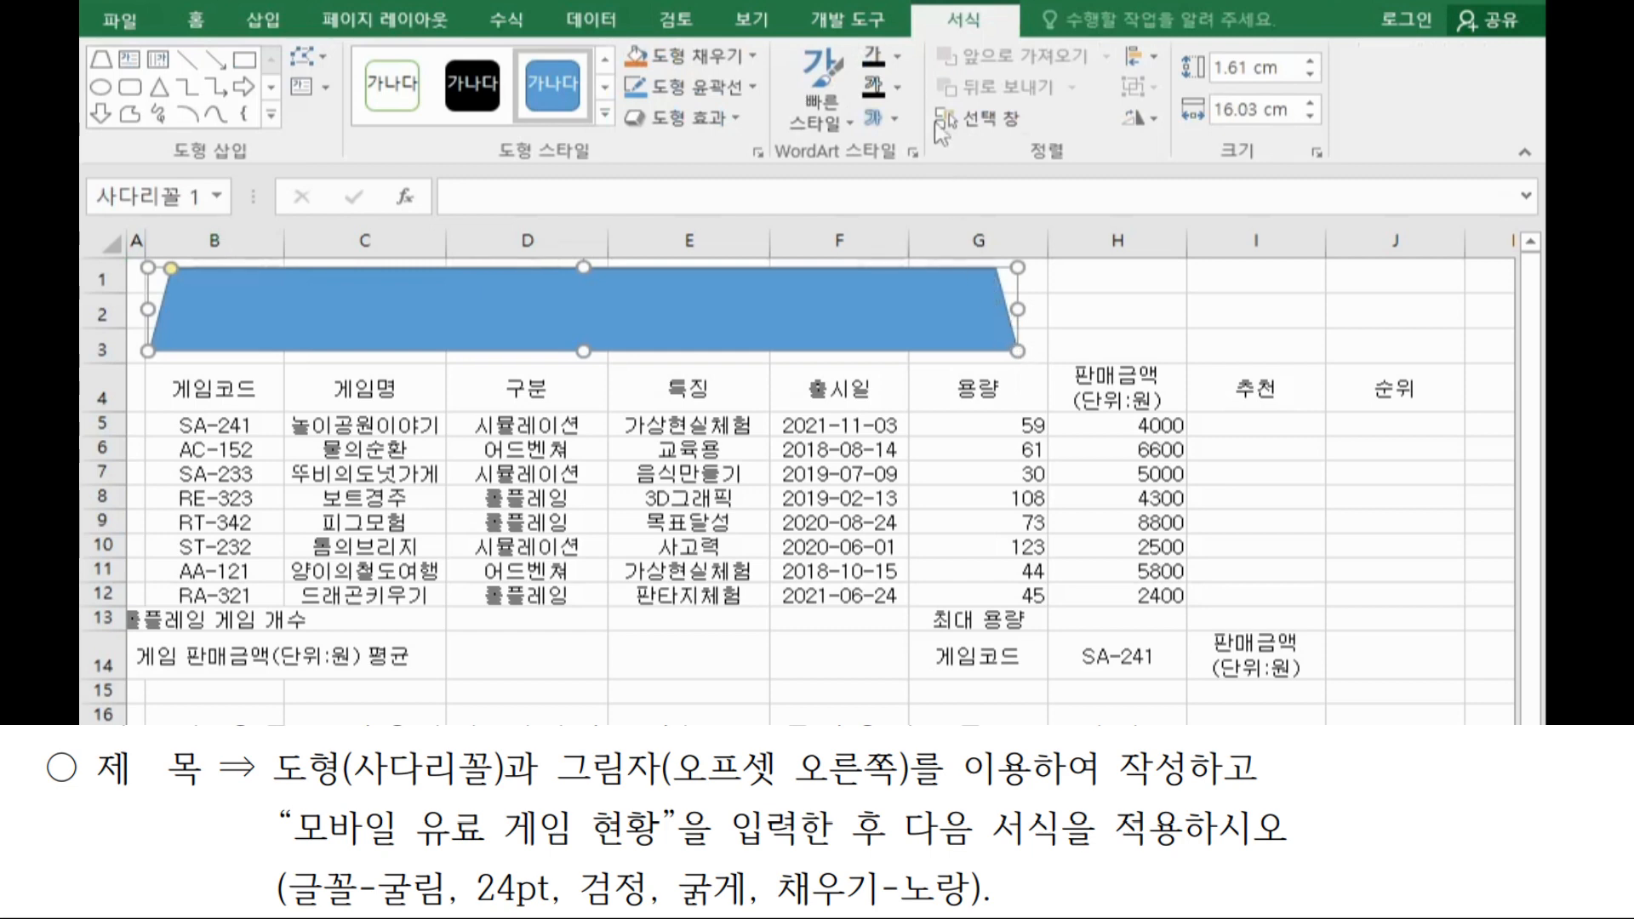
# Apply the outer shadow 오프셋 오른쪽 to the trapezoid.
pyautogui.click(691, 119)
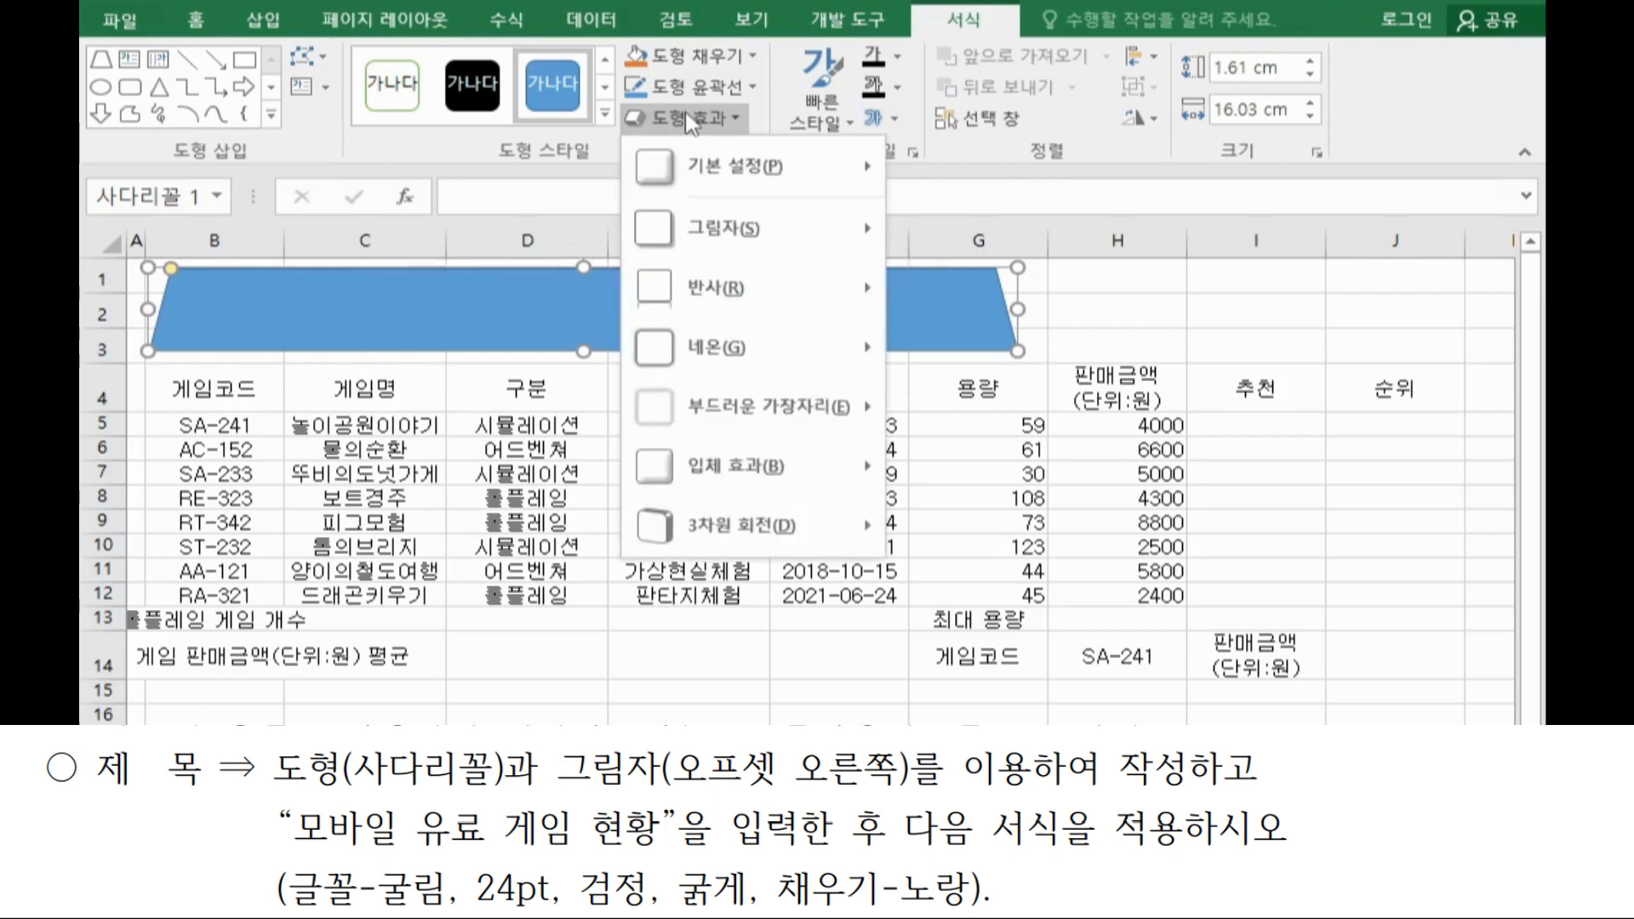
pyautogui.moveTo(722, 235)
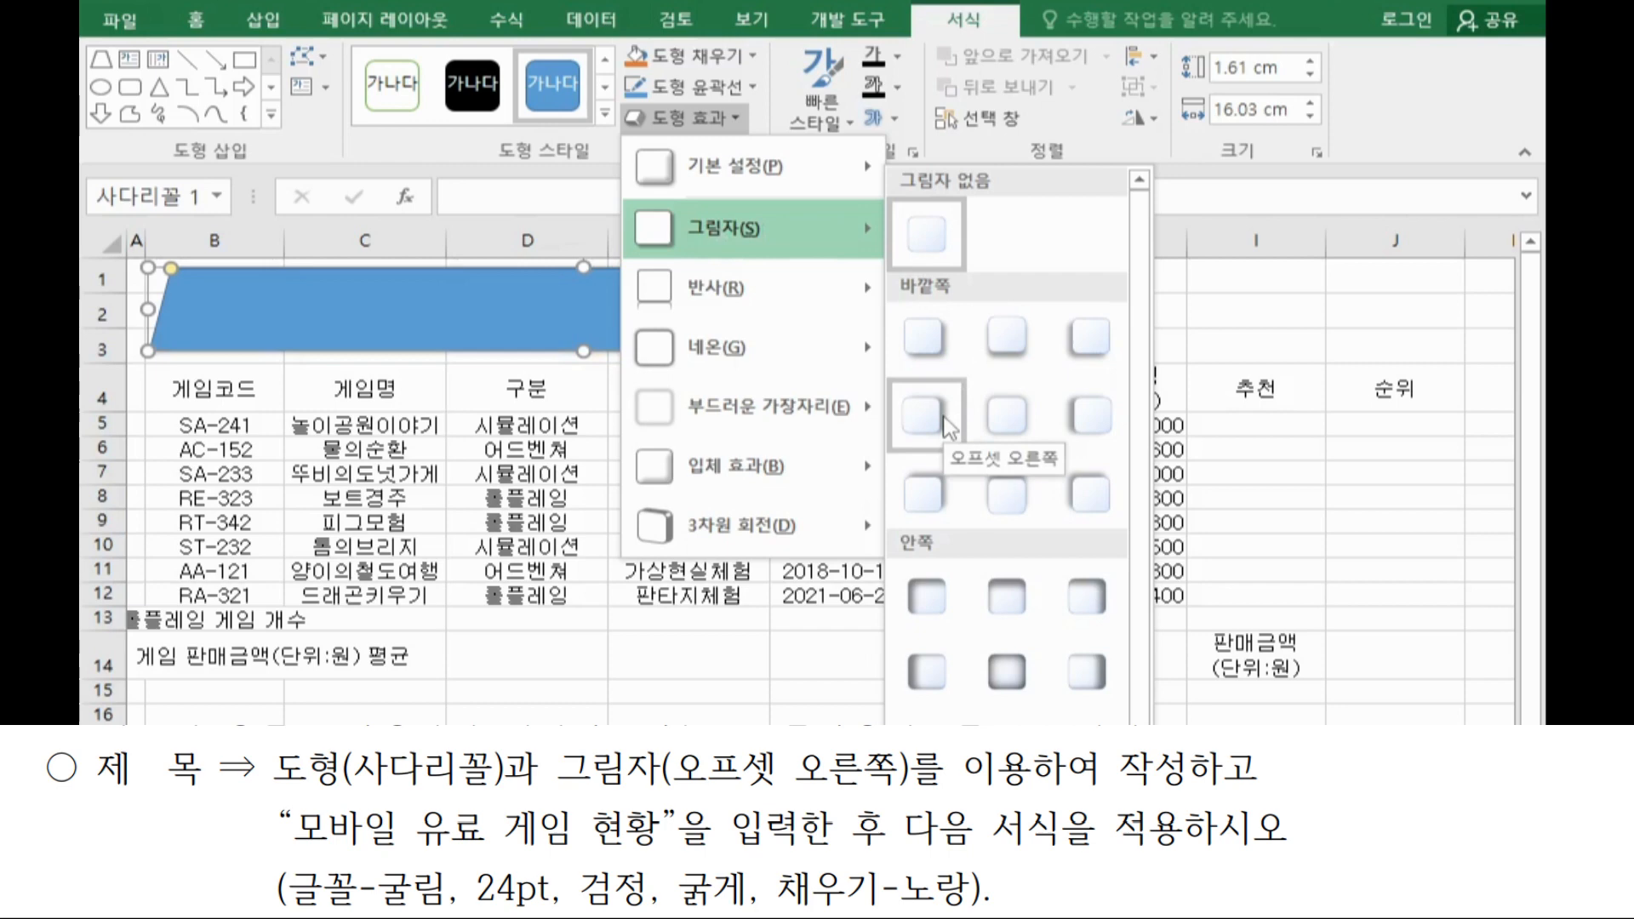
pyautogui.click(943, 417)
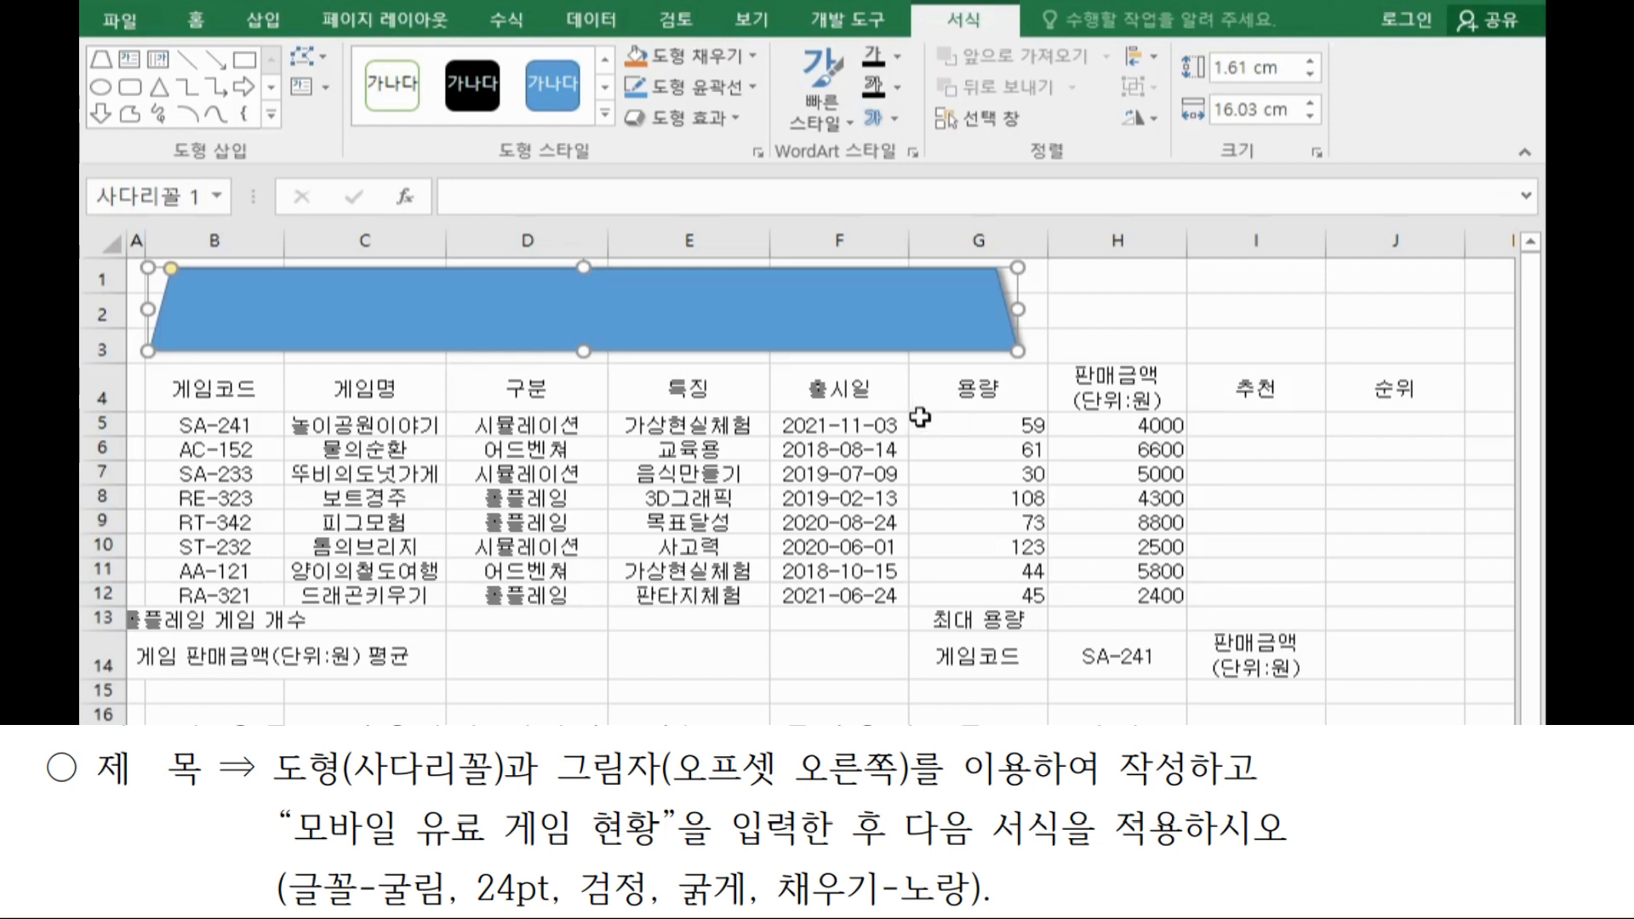
# Set the trapezoid's text format to 굴림, 24 pt, black and bold.
pyautogui.click(202, 30)
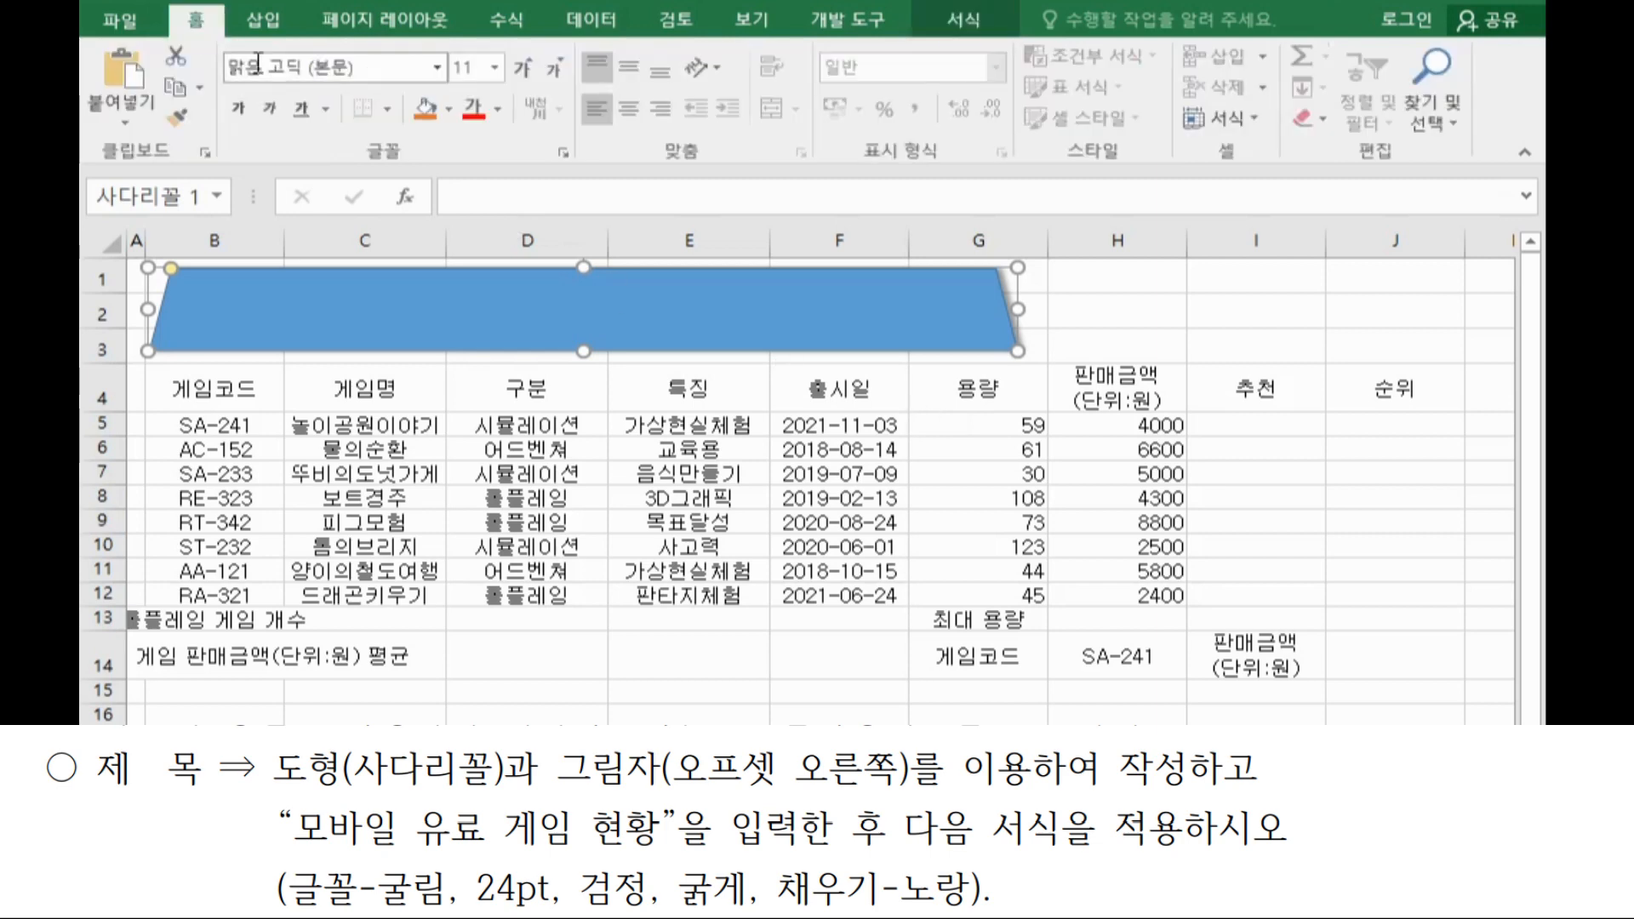
pyautogui.click(265, 67)
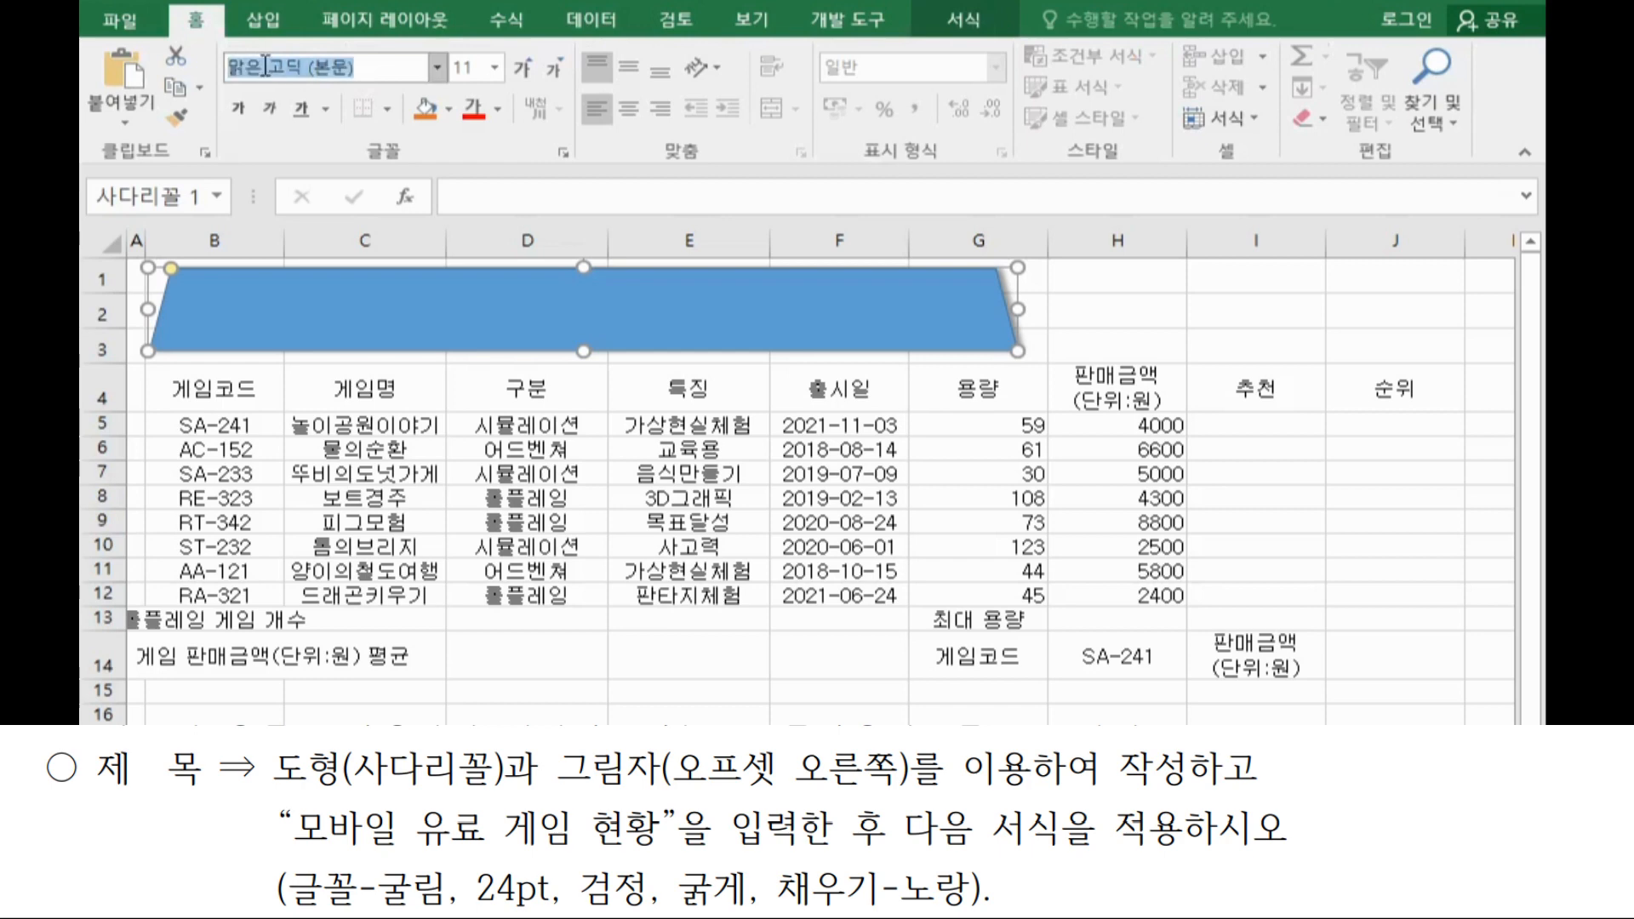
pyautogui.write('굴림')
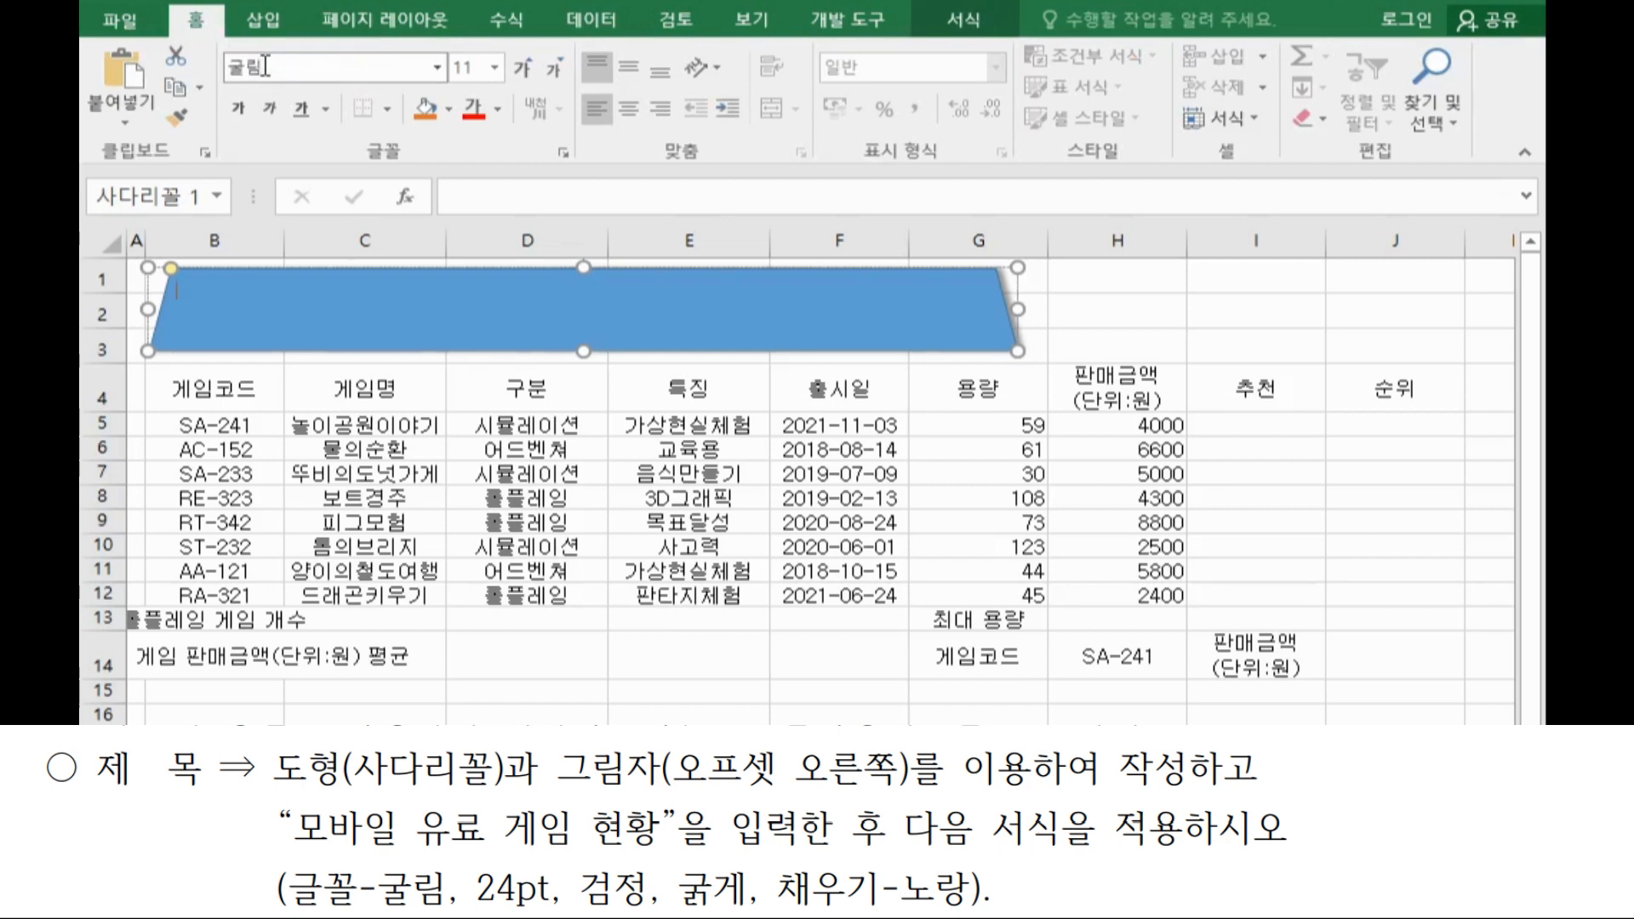
pyautogui.press('Tab')
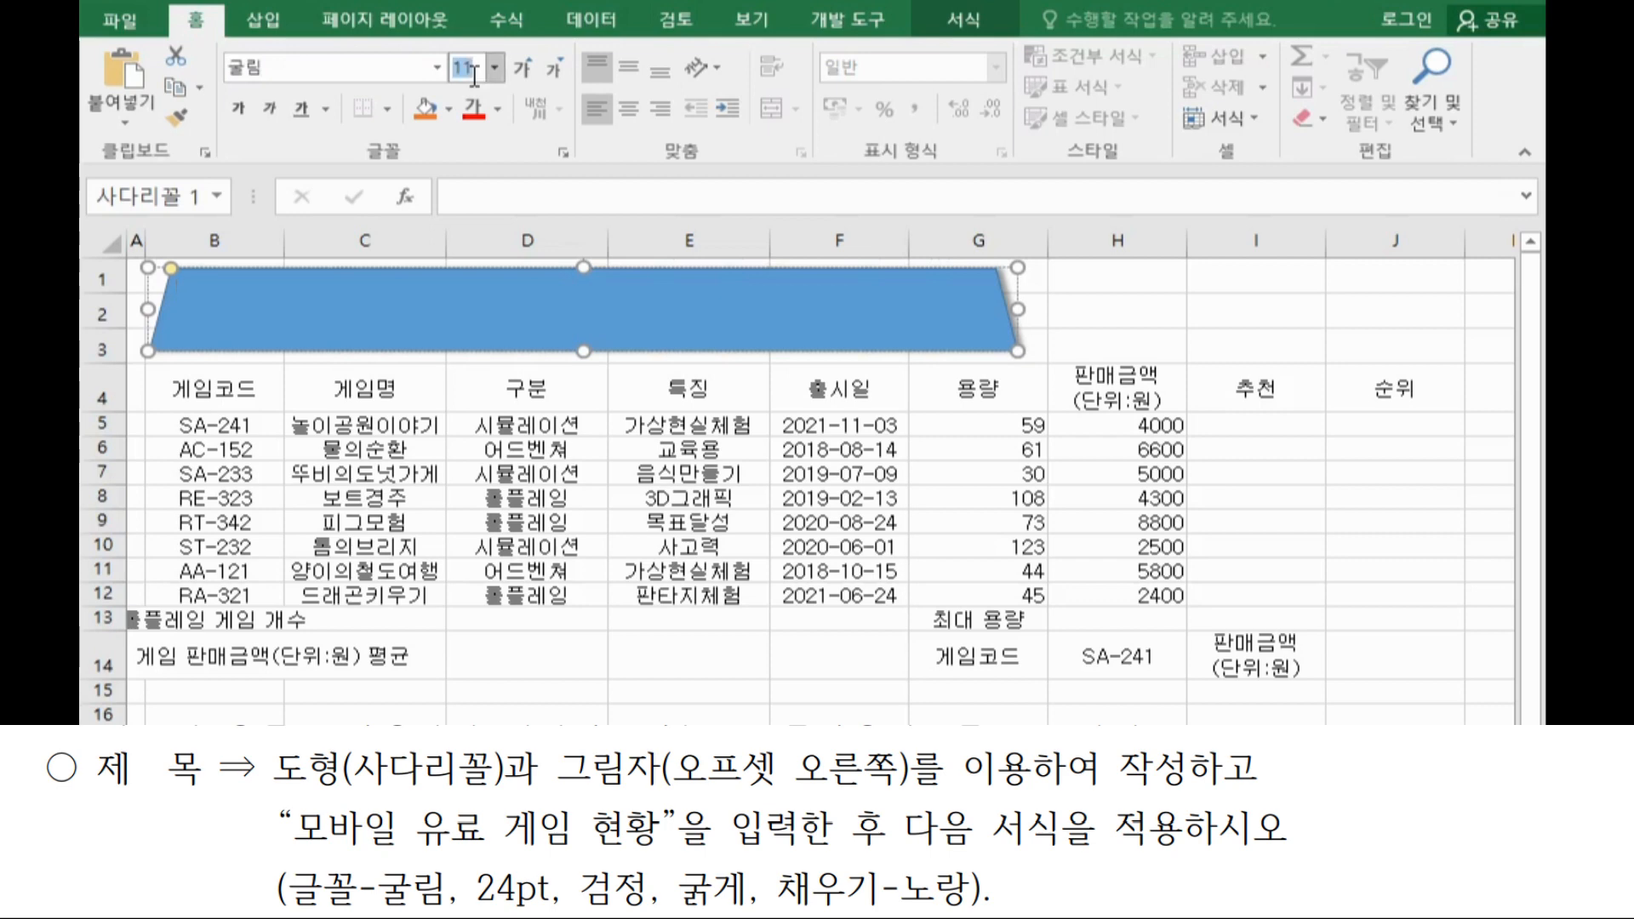
pyautogui.write('24')
pyautogui.press('Return')
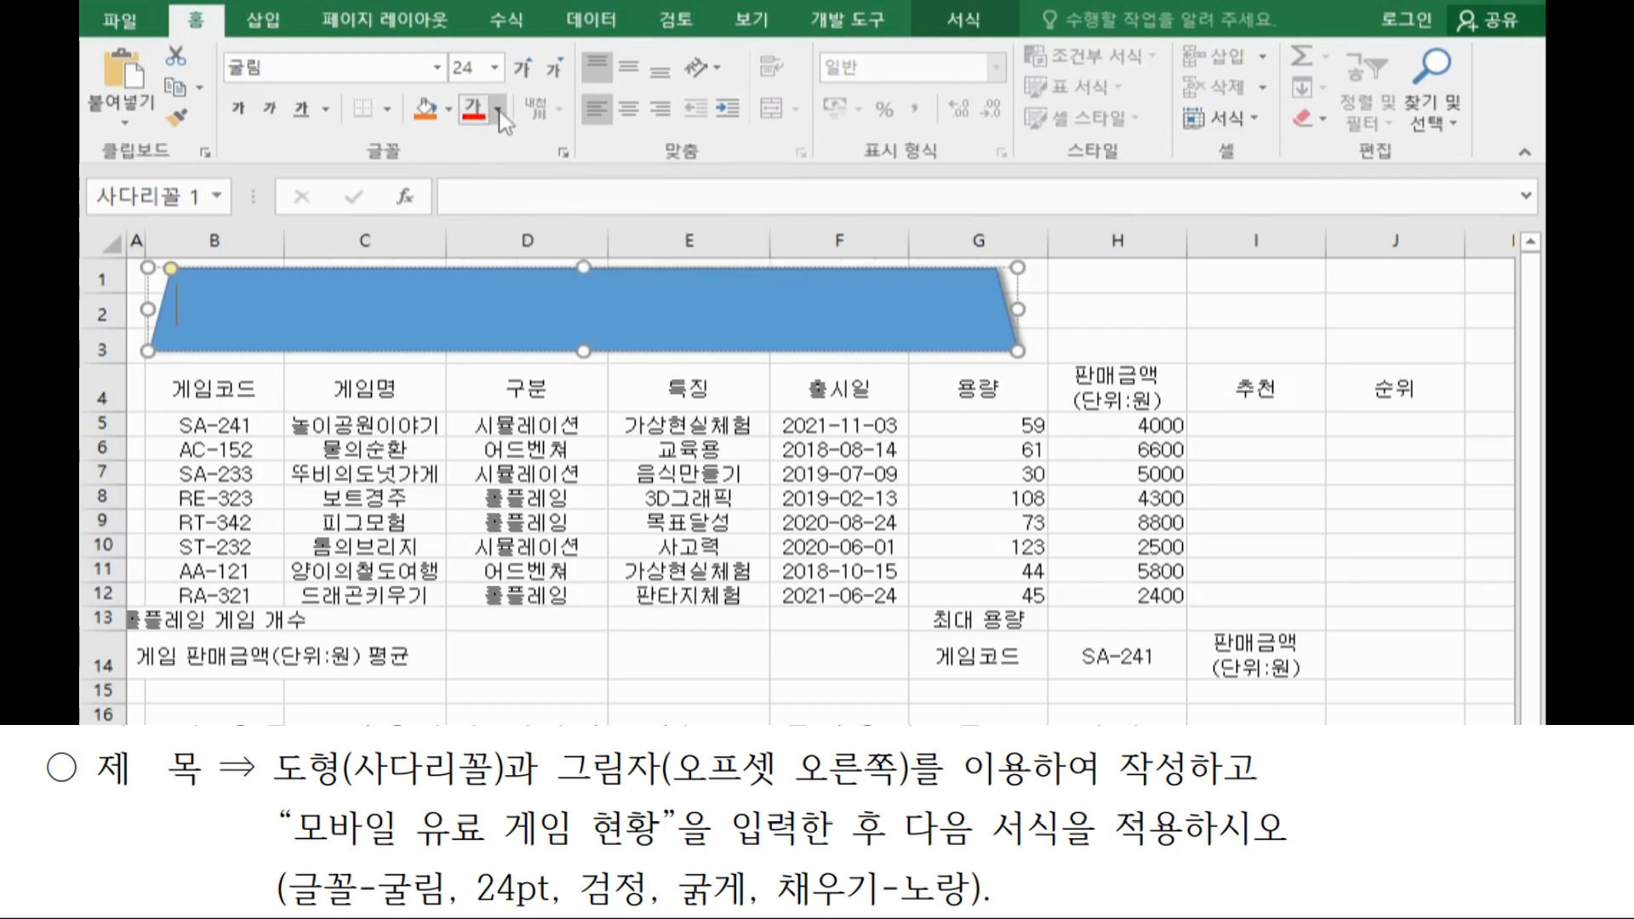
pyautogui.click(499, 111)
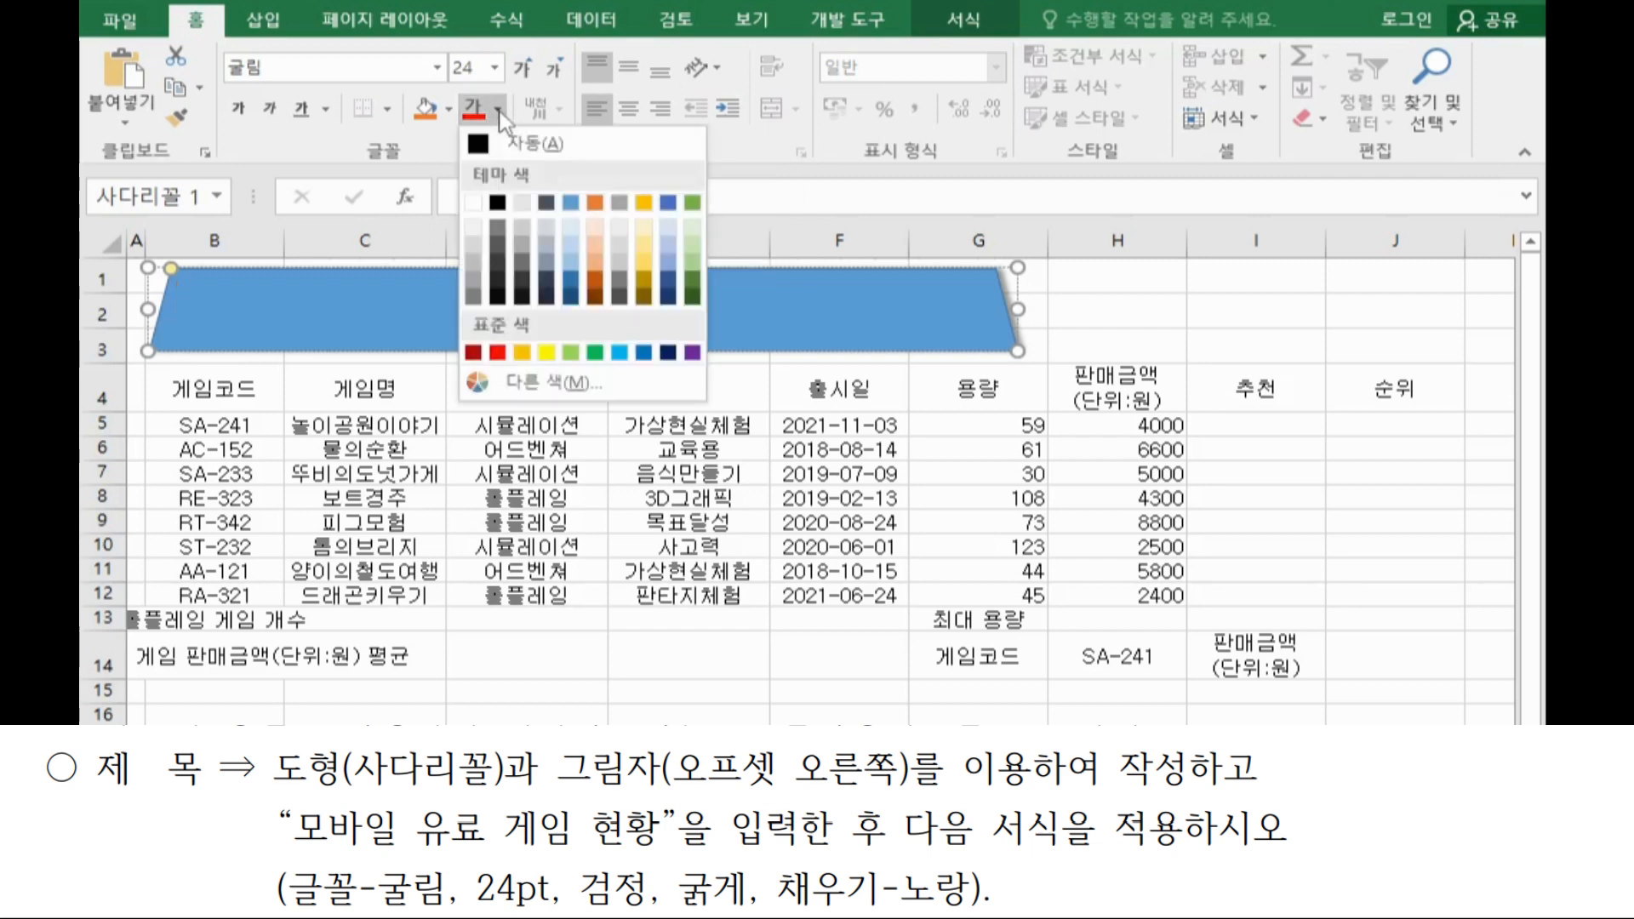
pyautogui.click(497, 202)
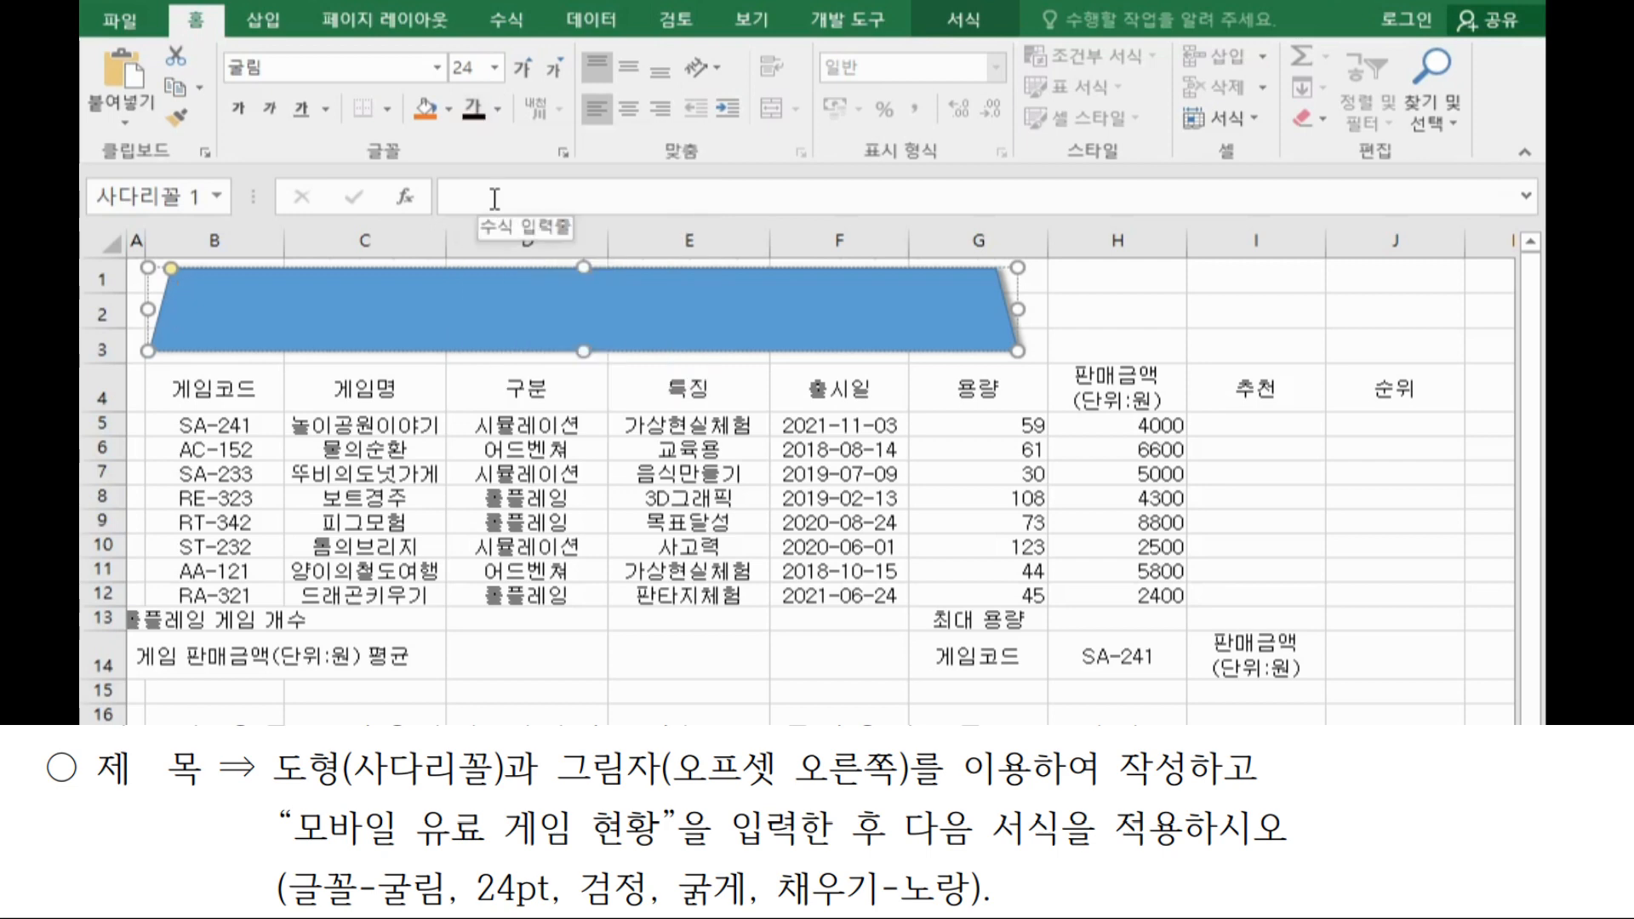
pyautogui.click(240, 120)
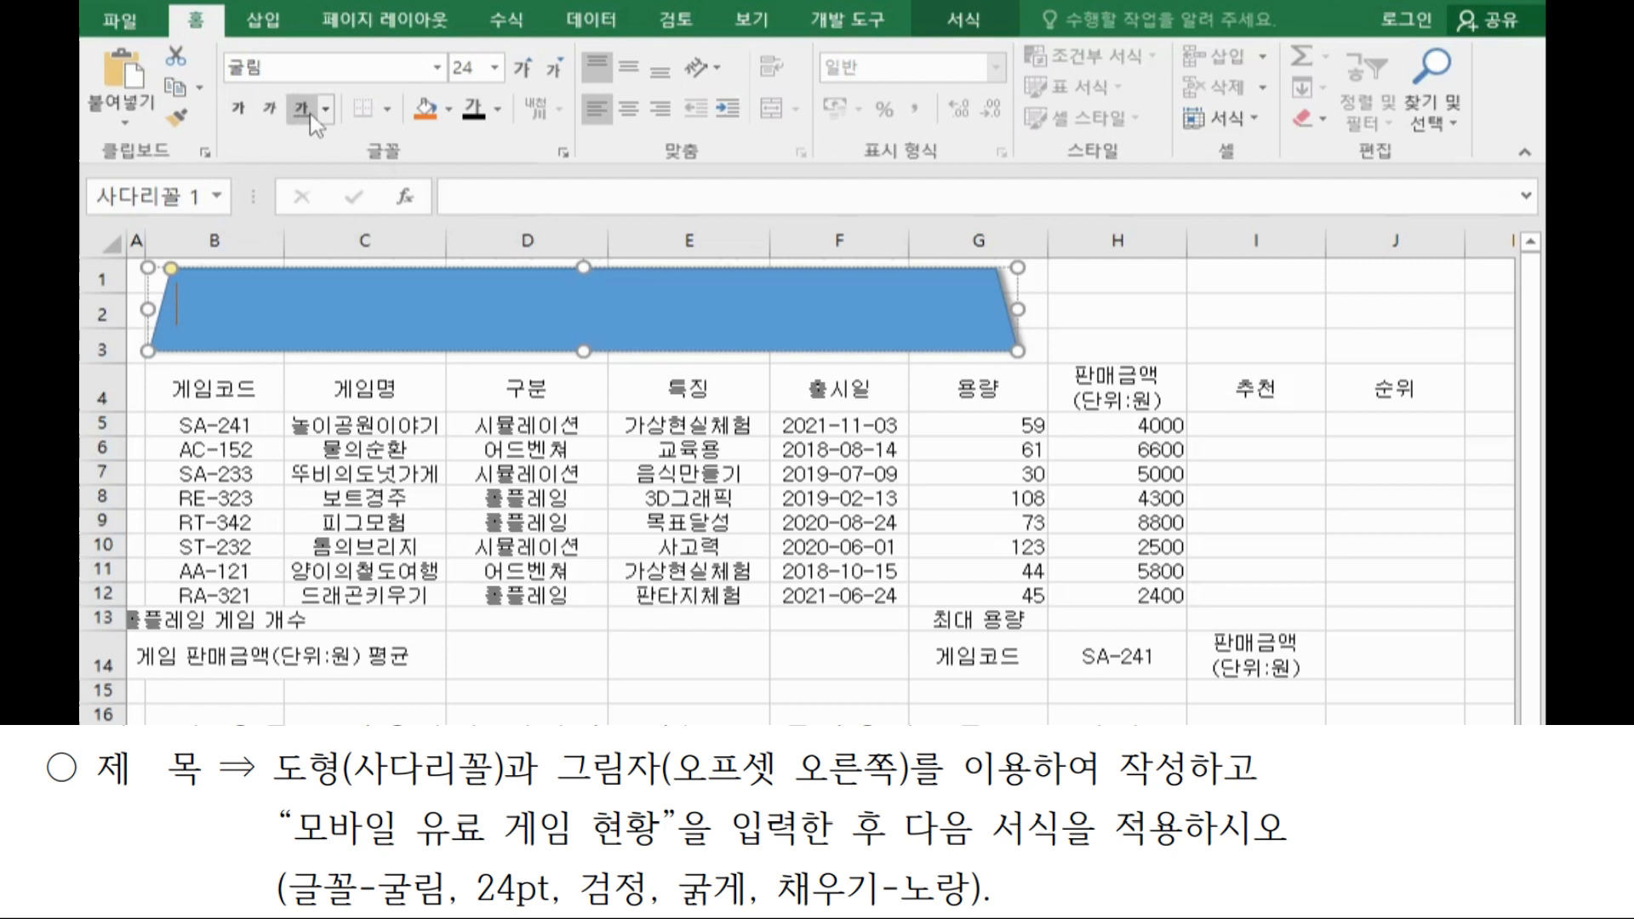
pyautogui.click(240, 111)
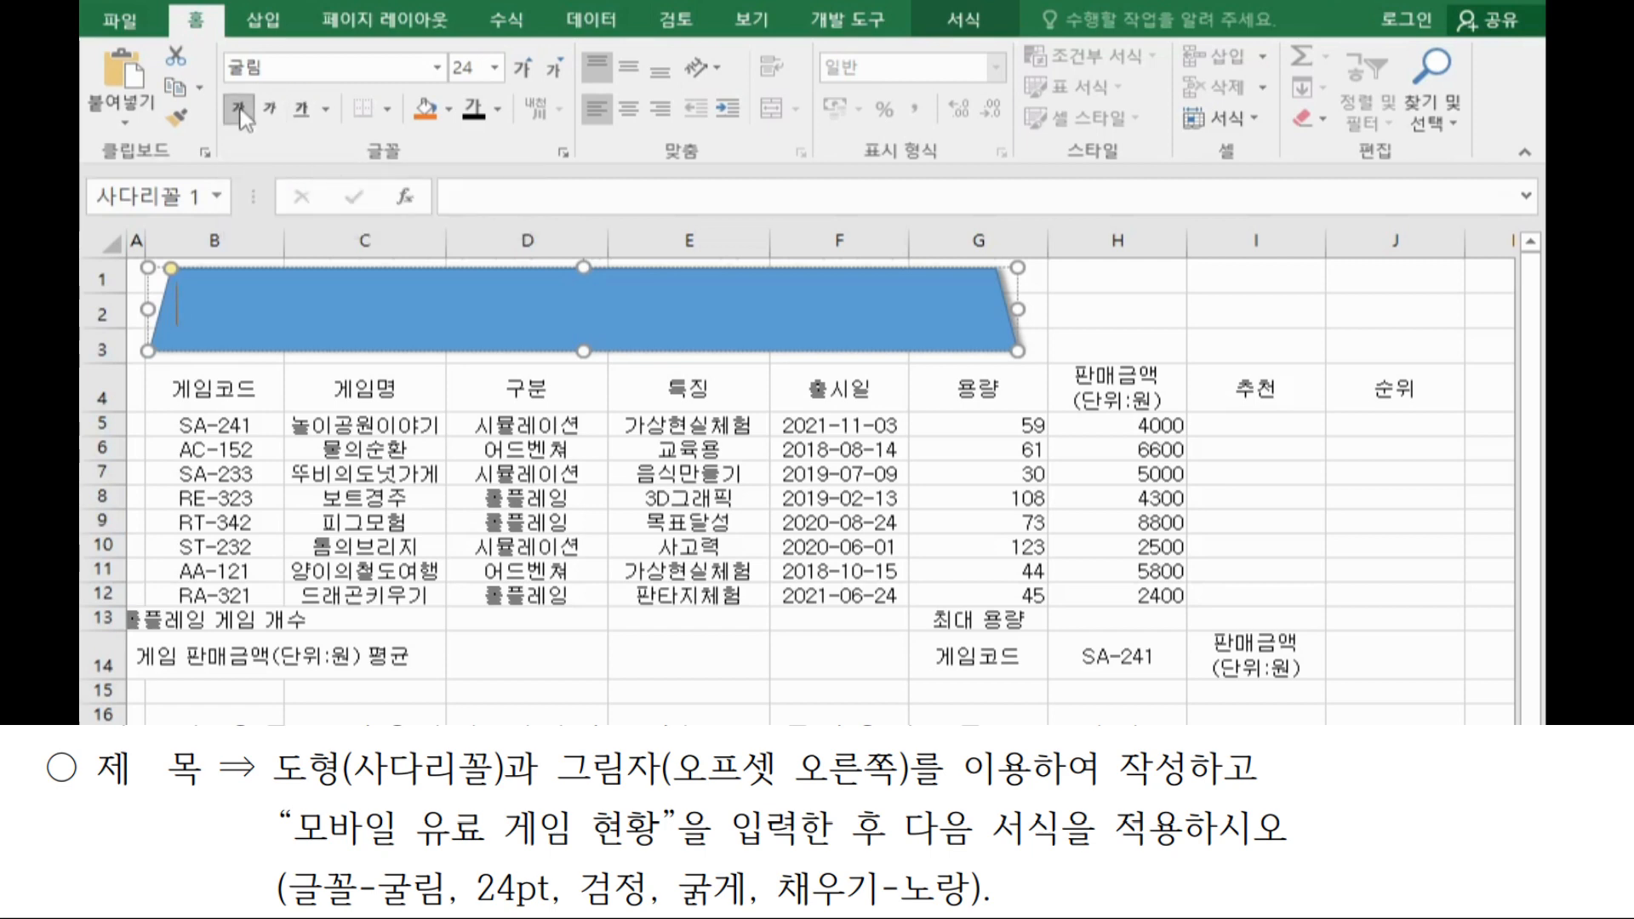
# Fill the trapezoid with standard yellow and center its text vertically and horizontally.
pyautogui.click(449, 110)
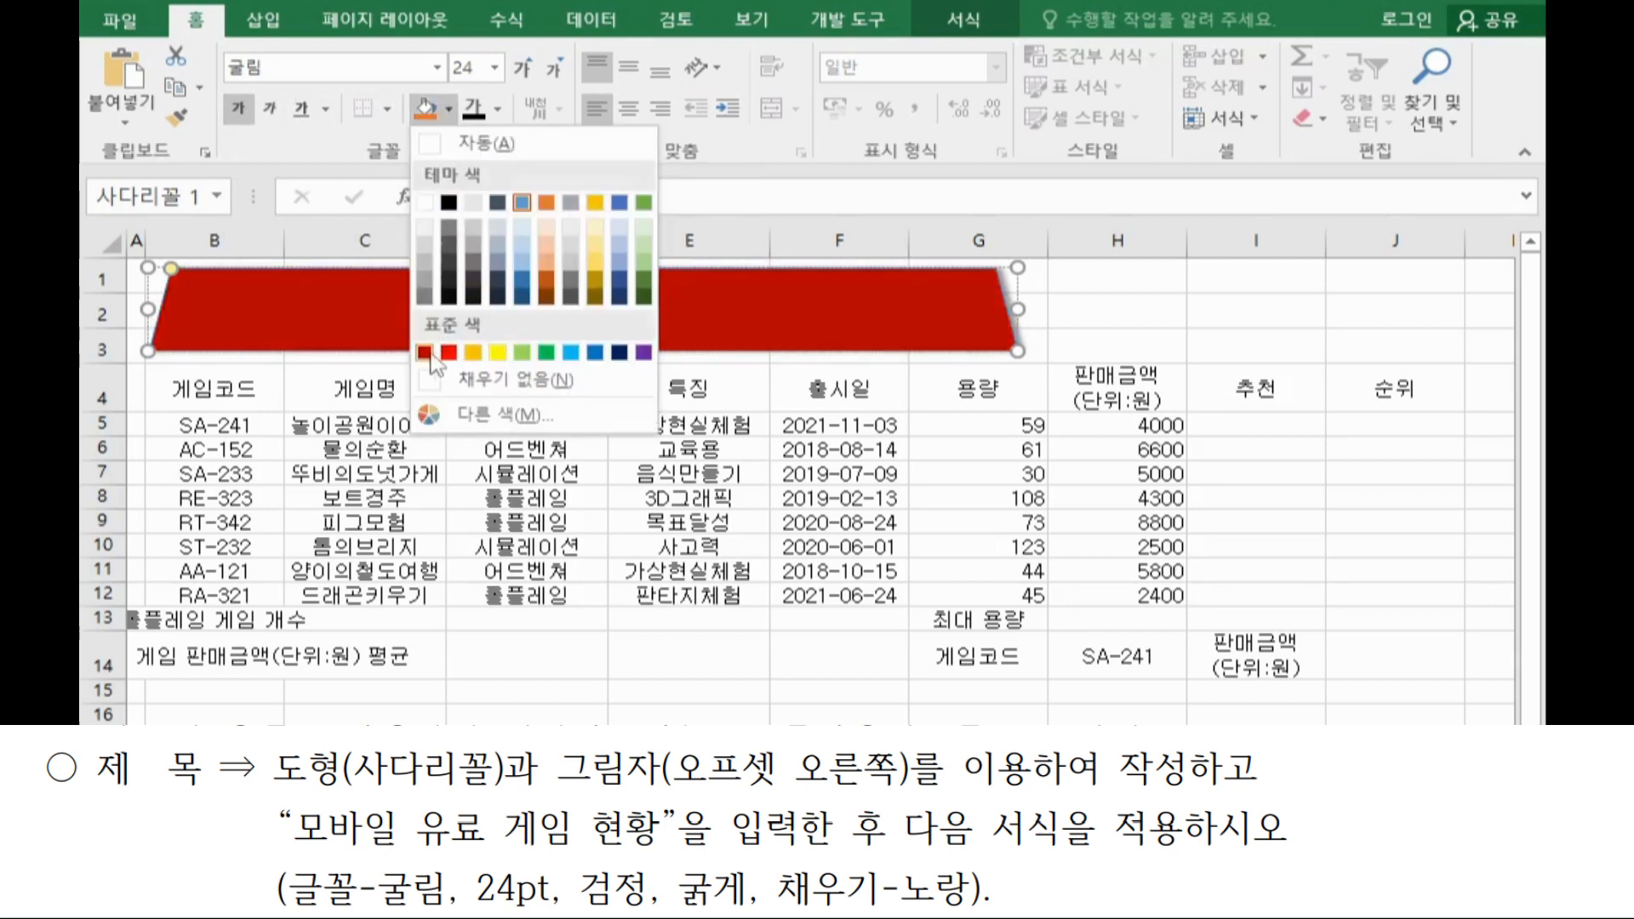
pyautogui.click(493, 352)
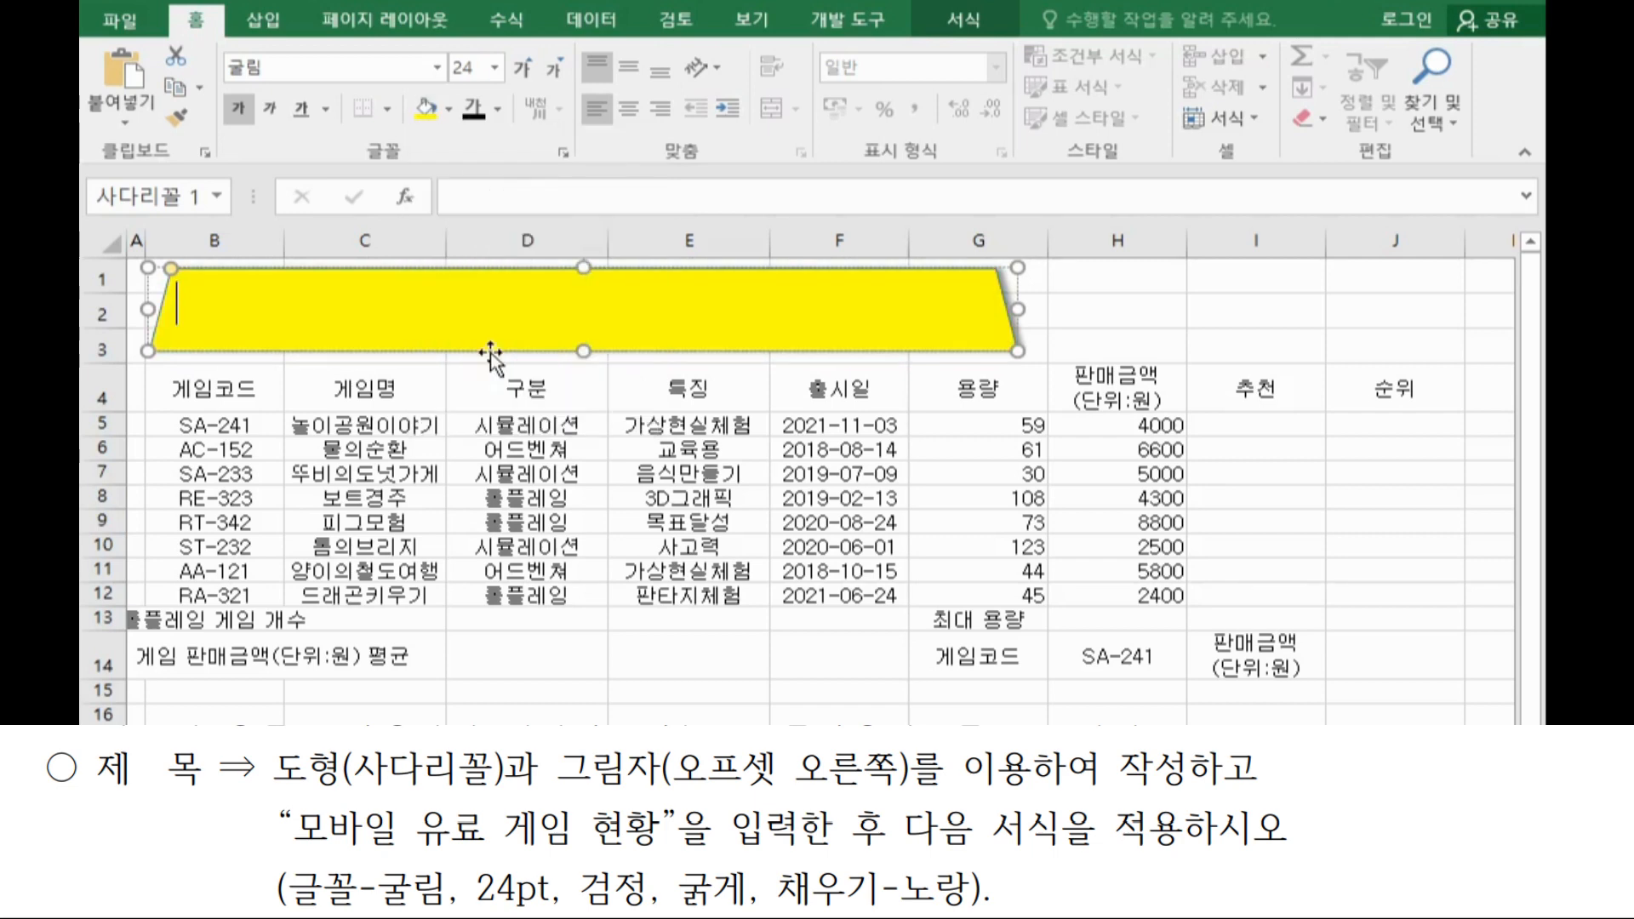
pyautogui.click(639, 75)
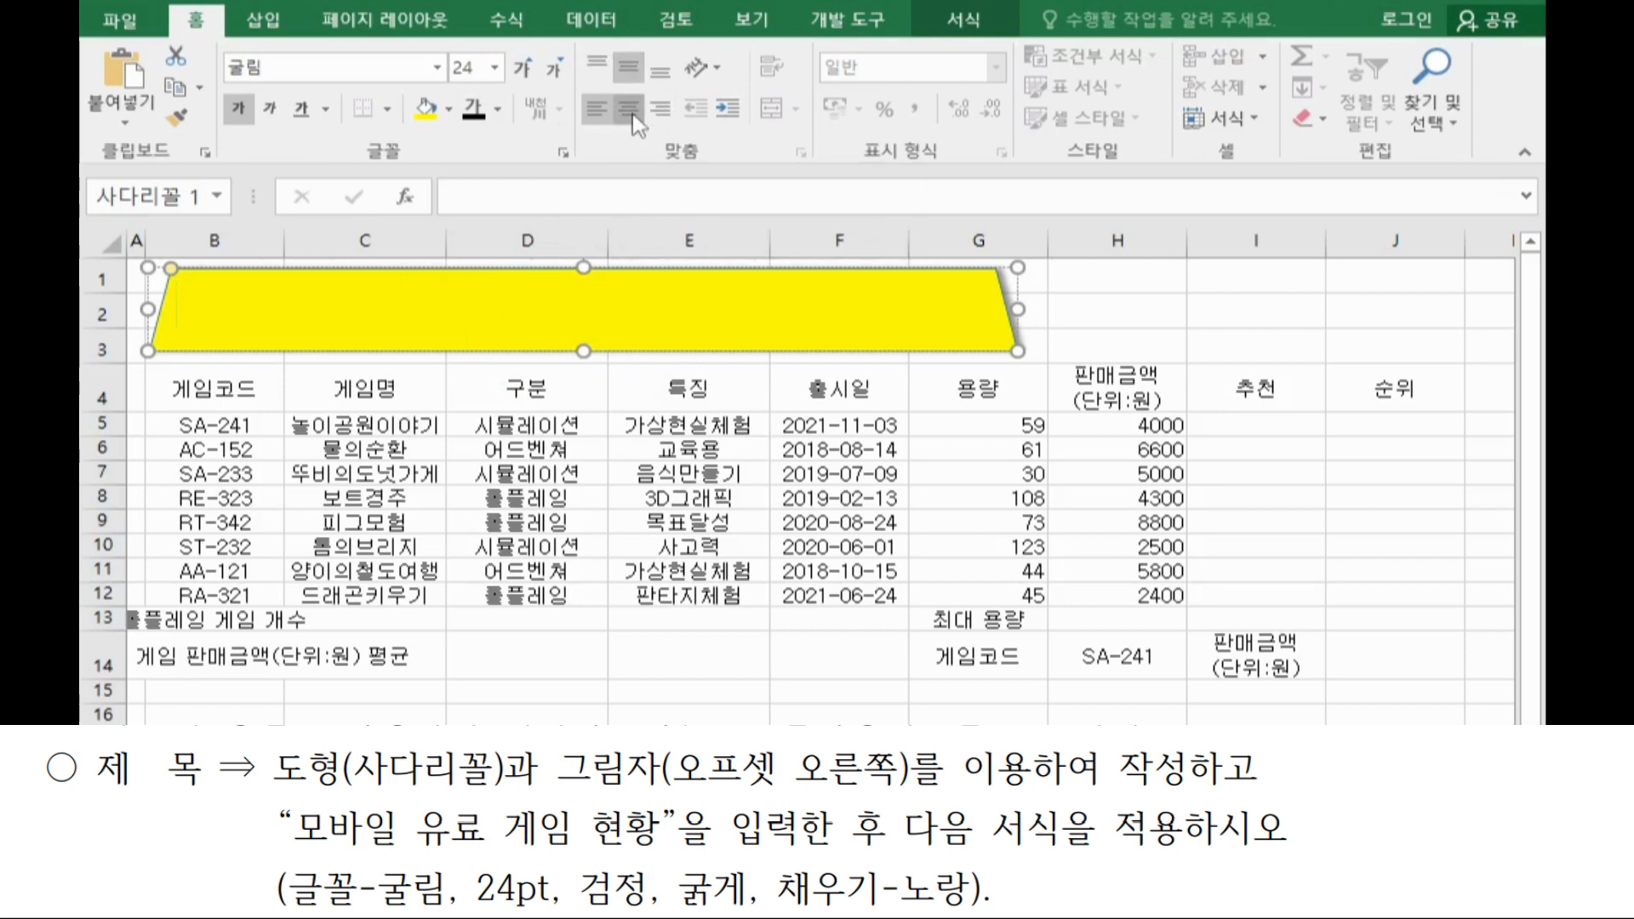
pyautogui.click(632, 113)
# Enter the title "모바일 유료 게임 현황" in the trapezoid.
pyautogui.write('모바일 ')
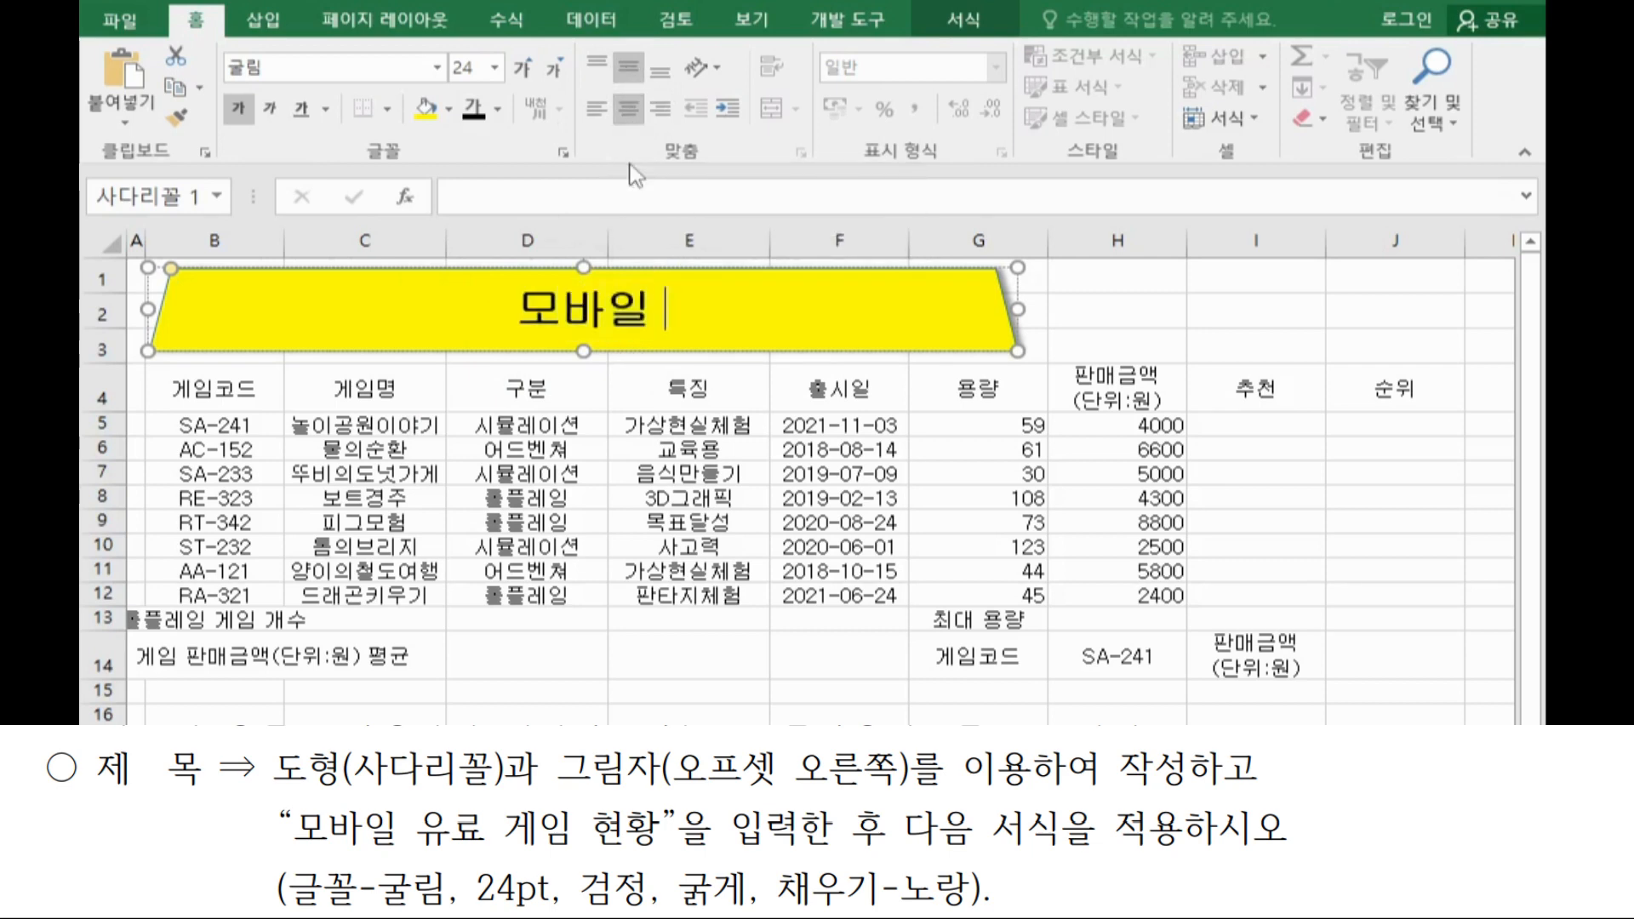
pyautogui.write('유료')
pyautogui.write(' 게임 현')
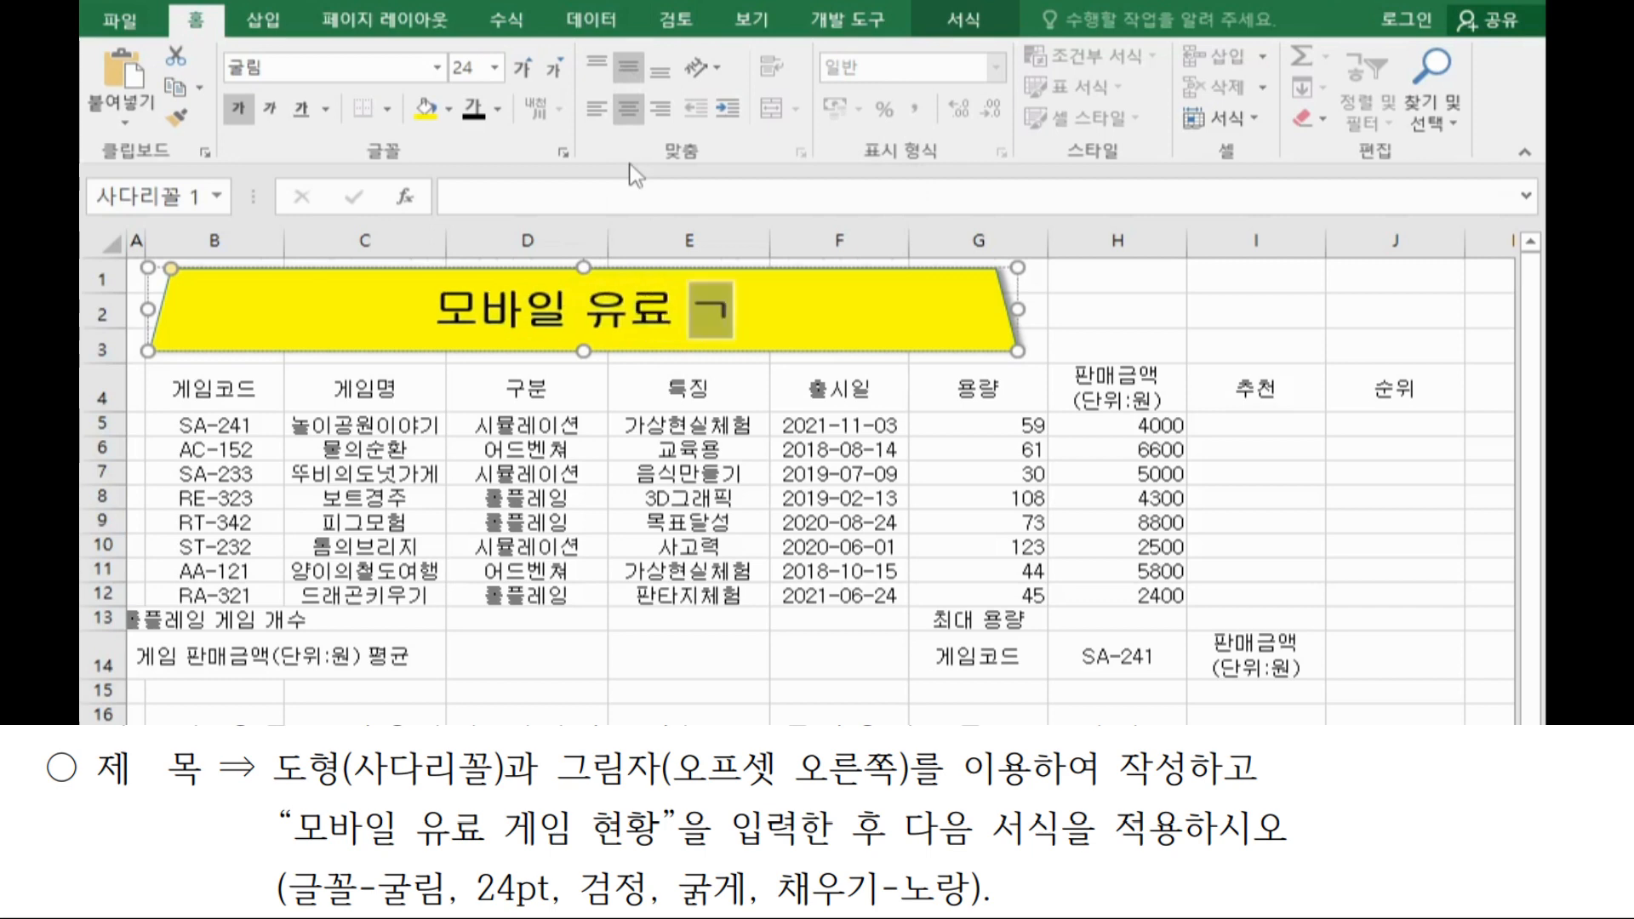
pyautogui.write('황')
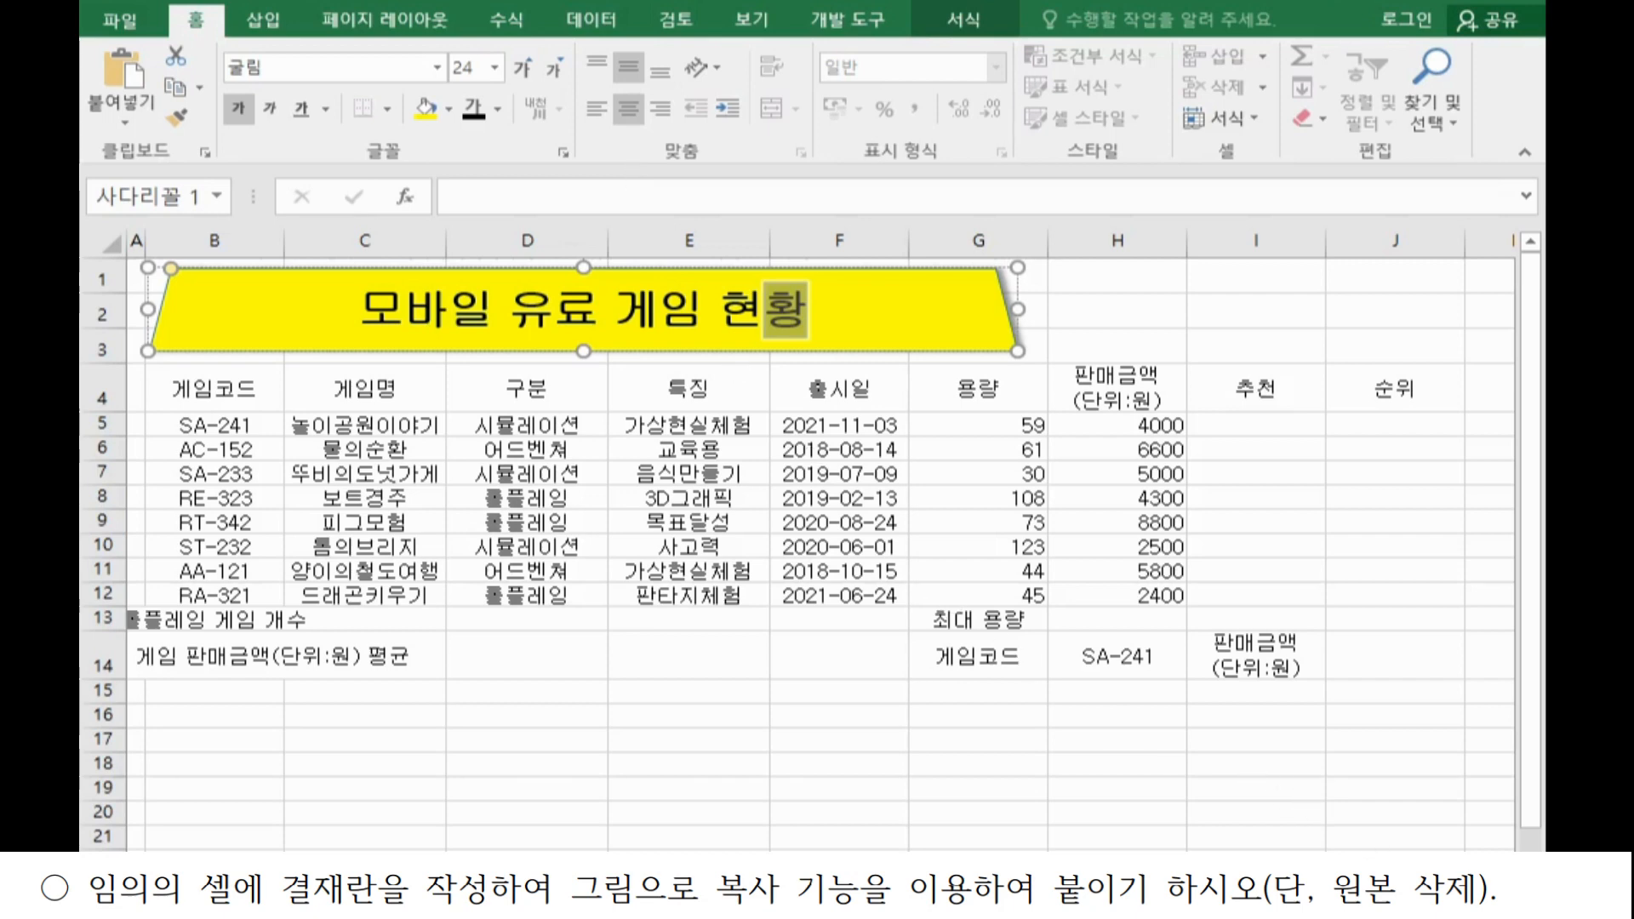
# Enter the approval box labels 확인, 담당, 대리 and 과장 in cells K5 to N5.
pyautogui.hscroll(4, 1113, 566)
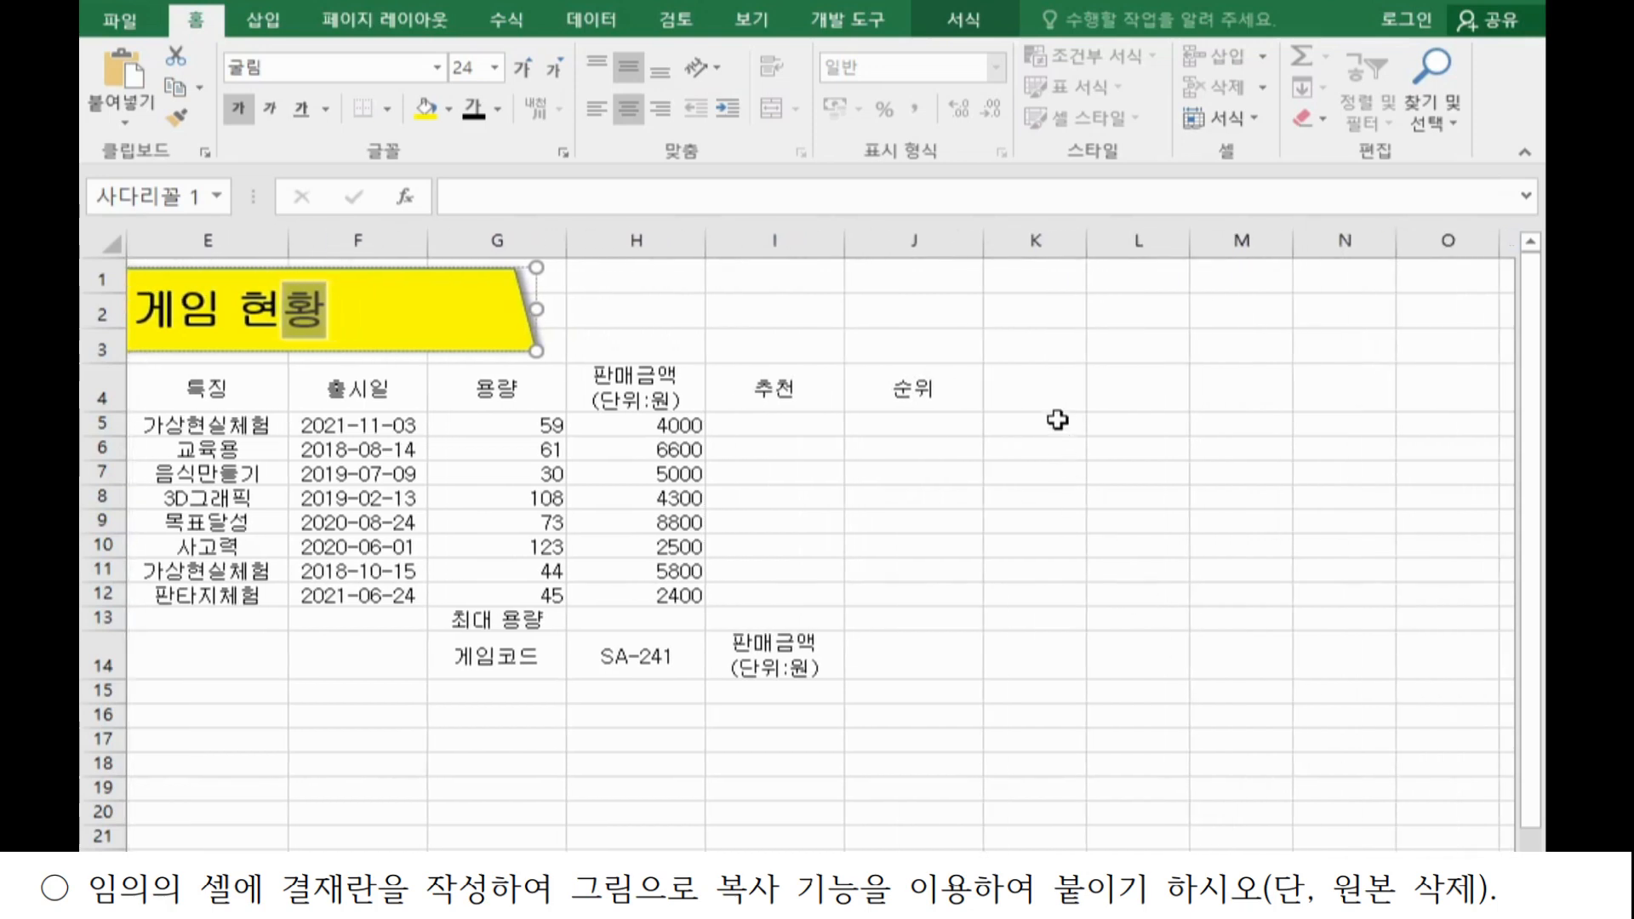
pyautogui.click(1057, 420)
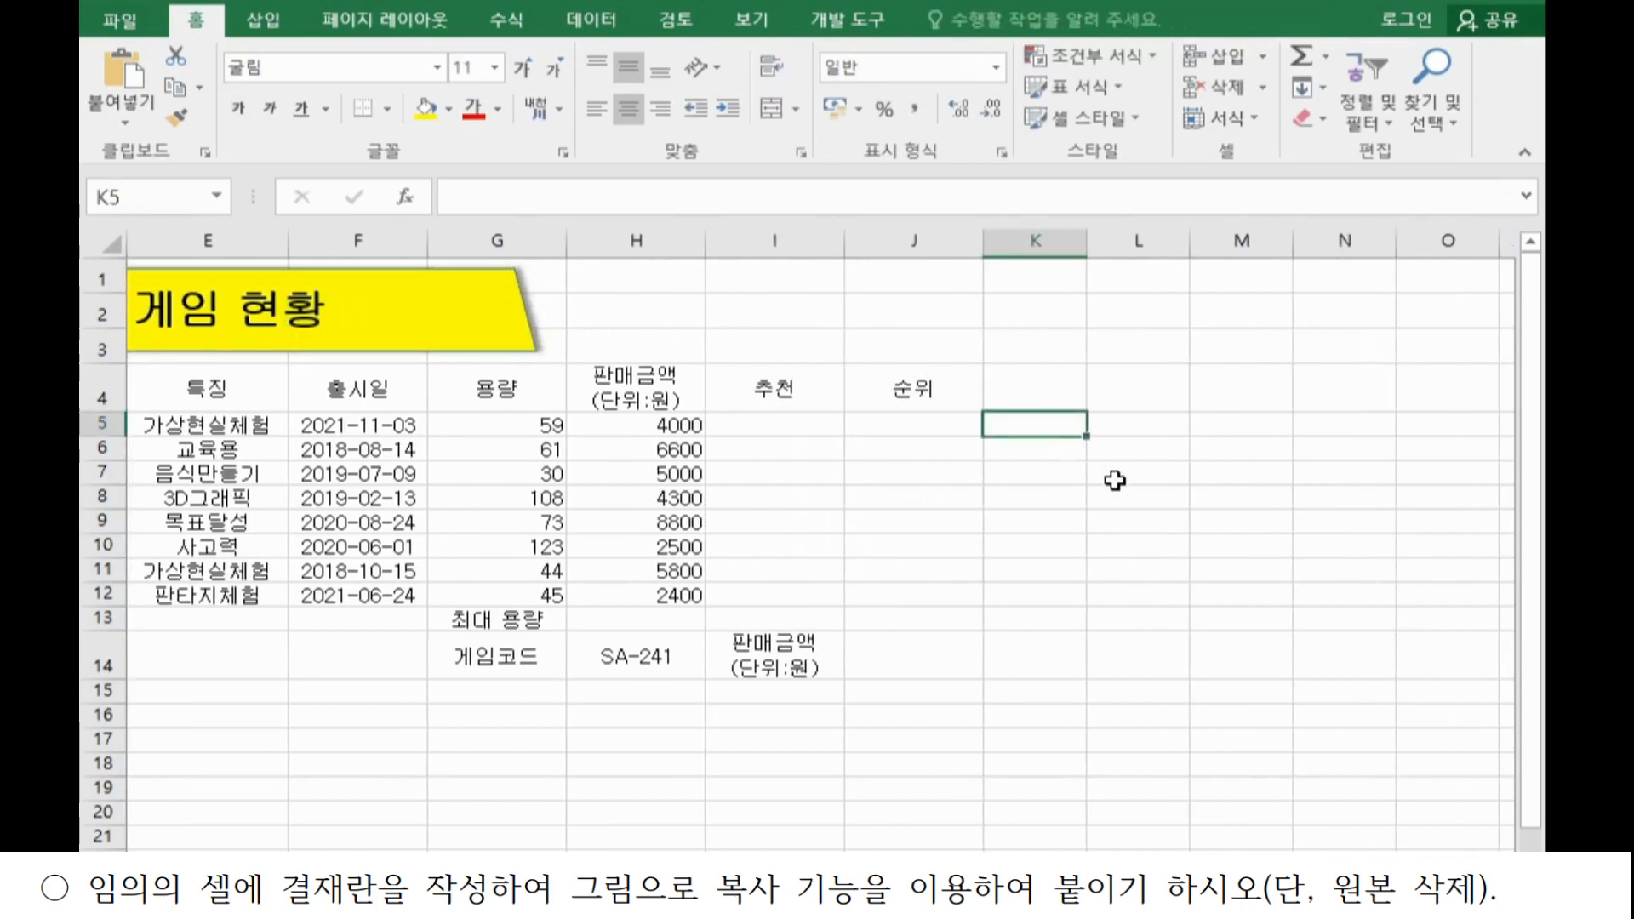
pyautogui.write('확인')
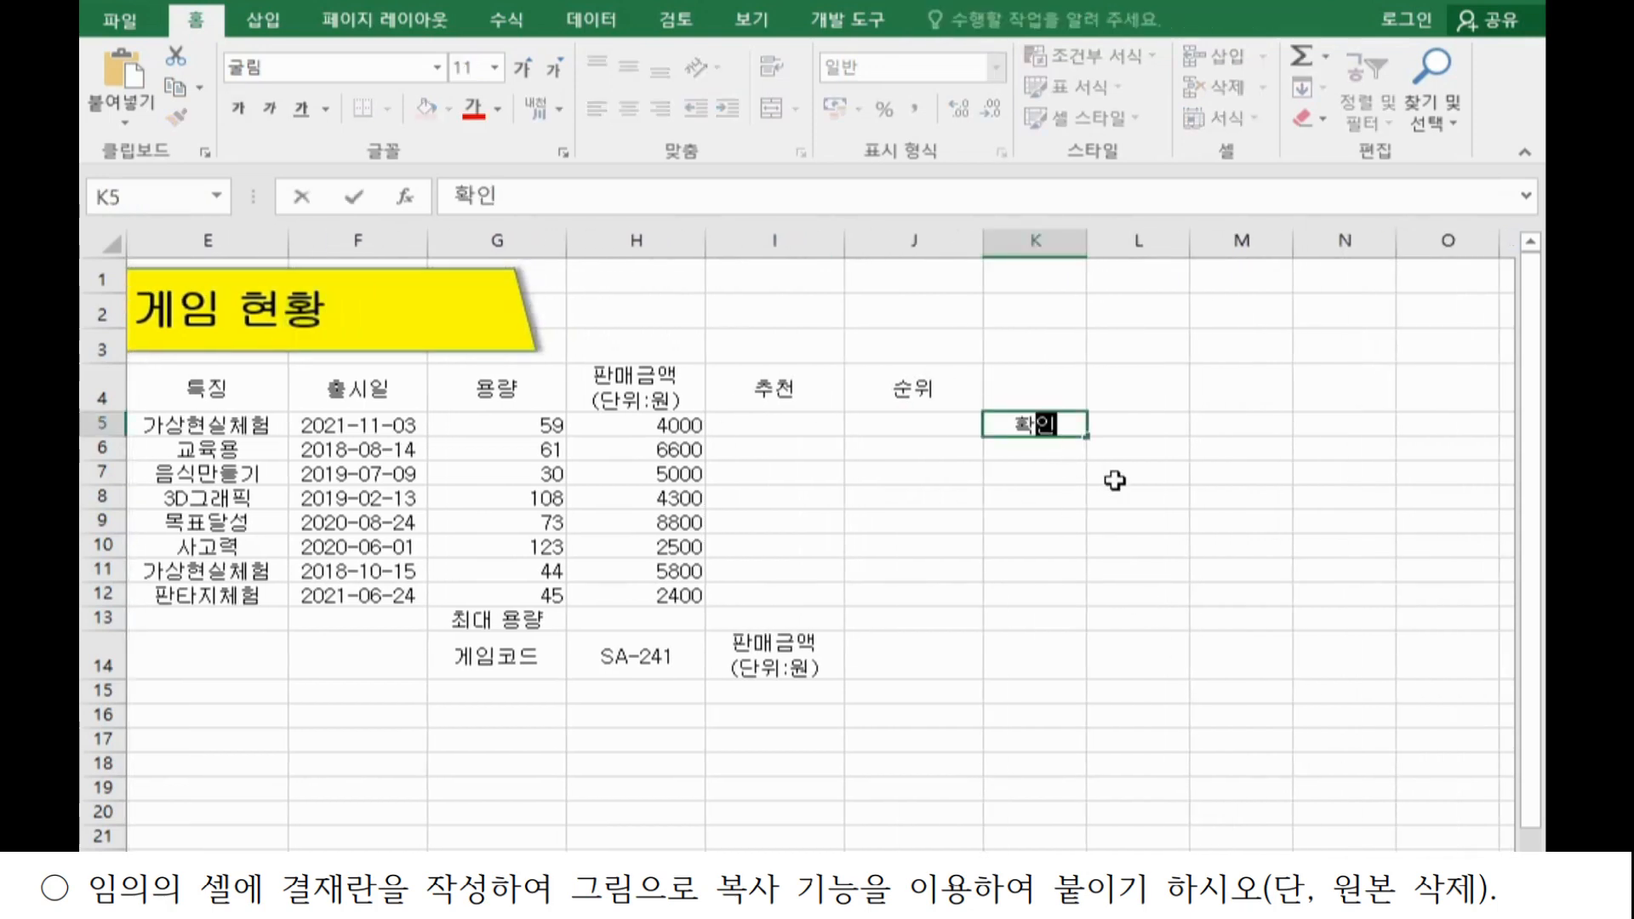
pyautogui.press('Tab')
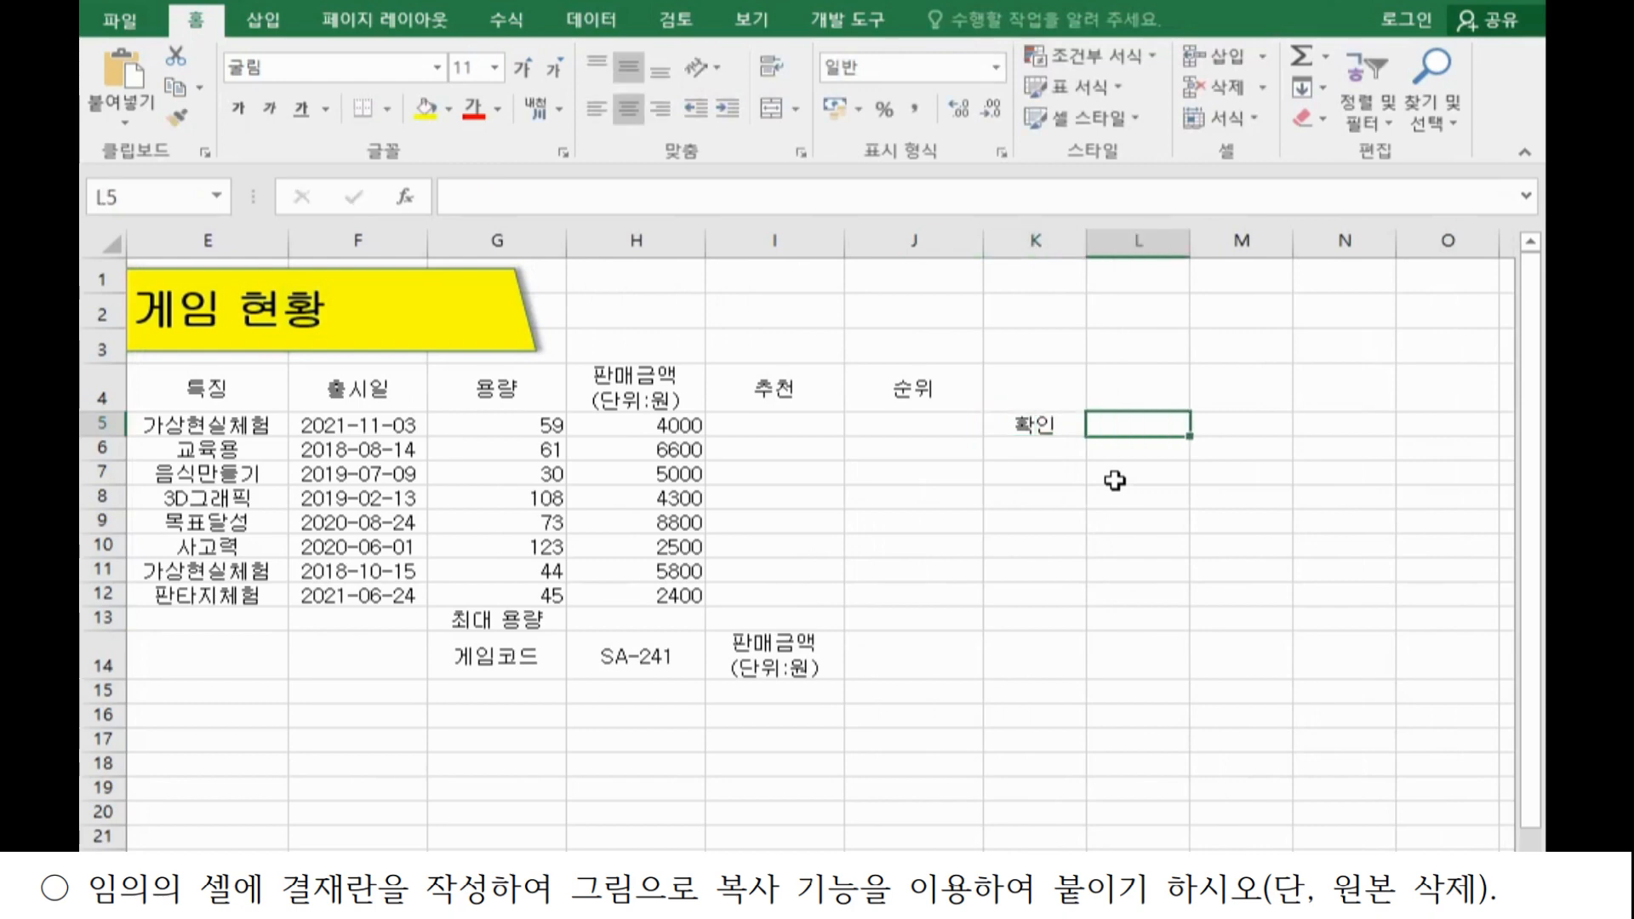
pyautogui.write('담ㄷㅏㅇ')
pyautogui.press('Tab')
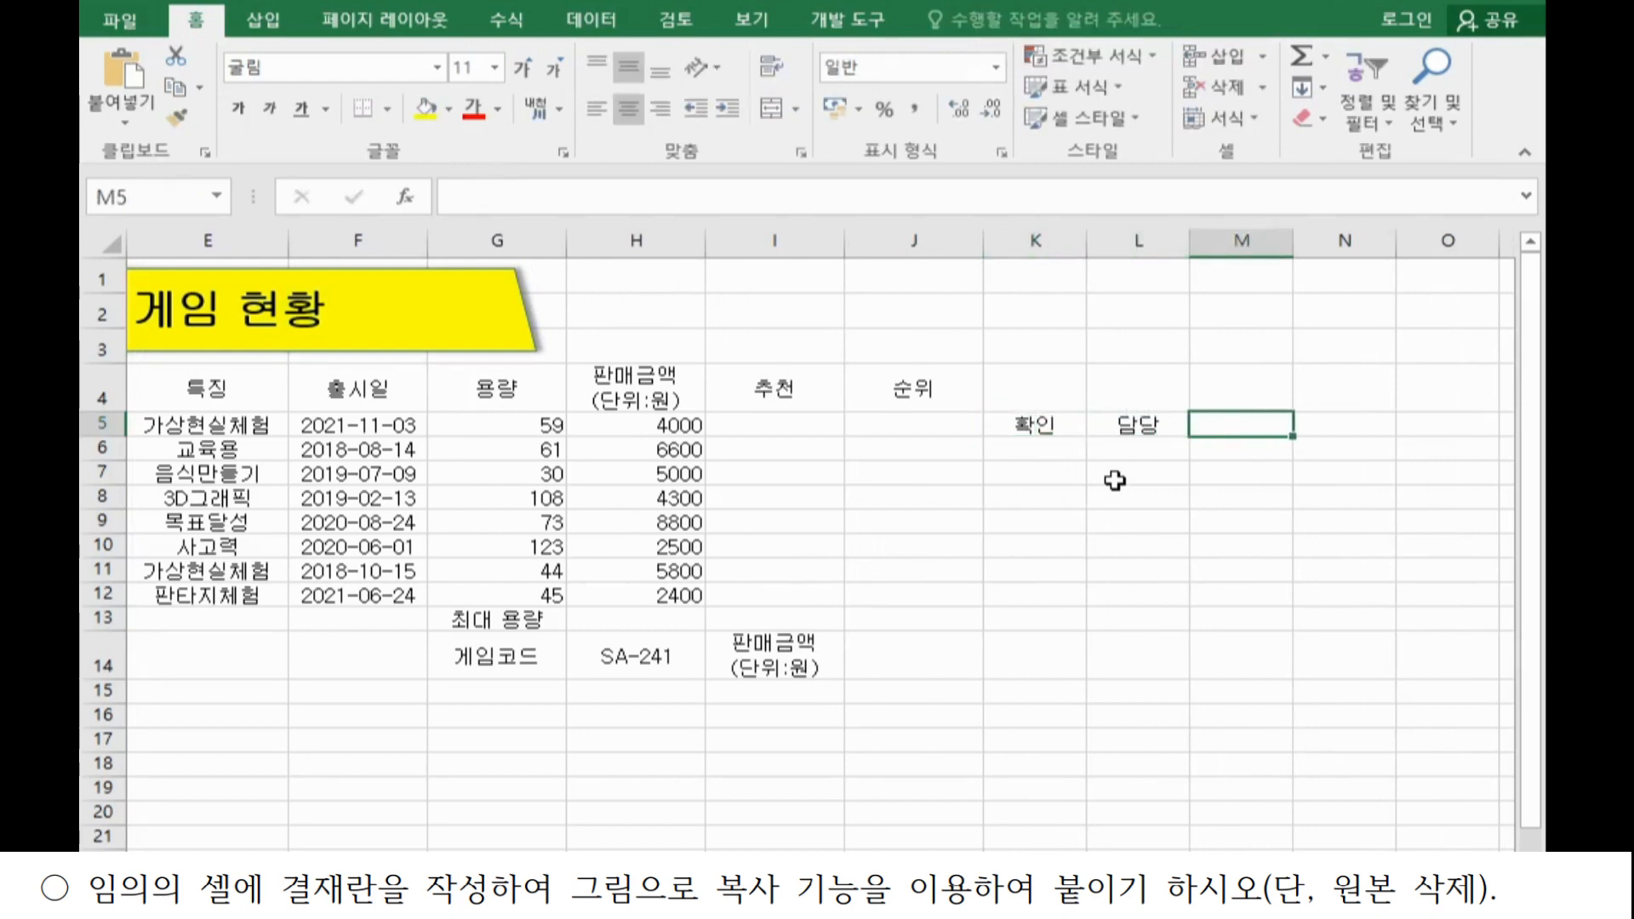
pyautogui.write('댈ㅣ')
pyautogui.press('Tab')
pyautogui.write('곽')
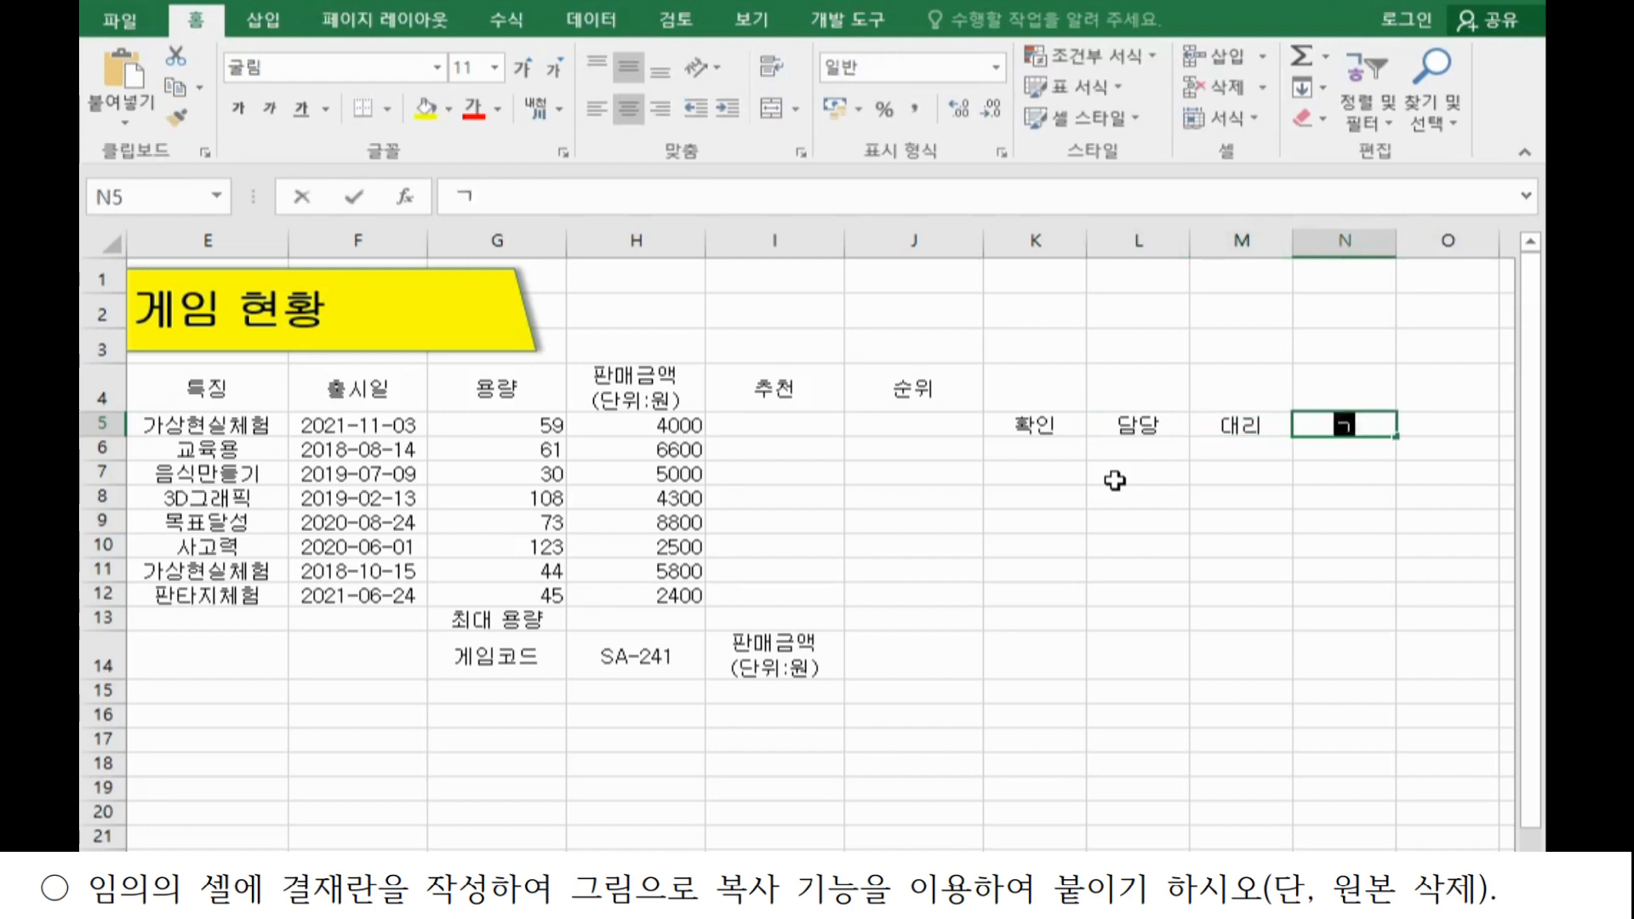
pyautogui.write('ㅏㅇ')
pyautogui.press('Return')
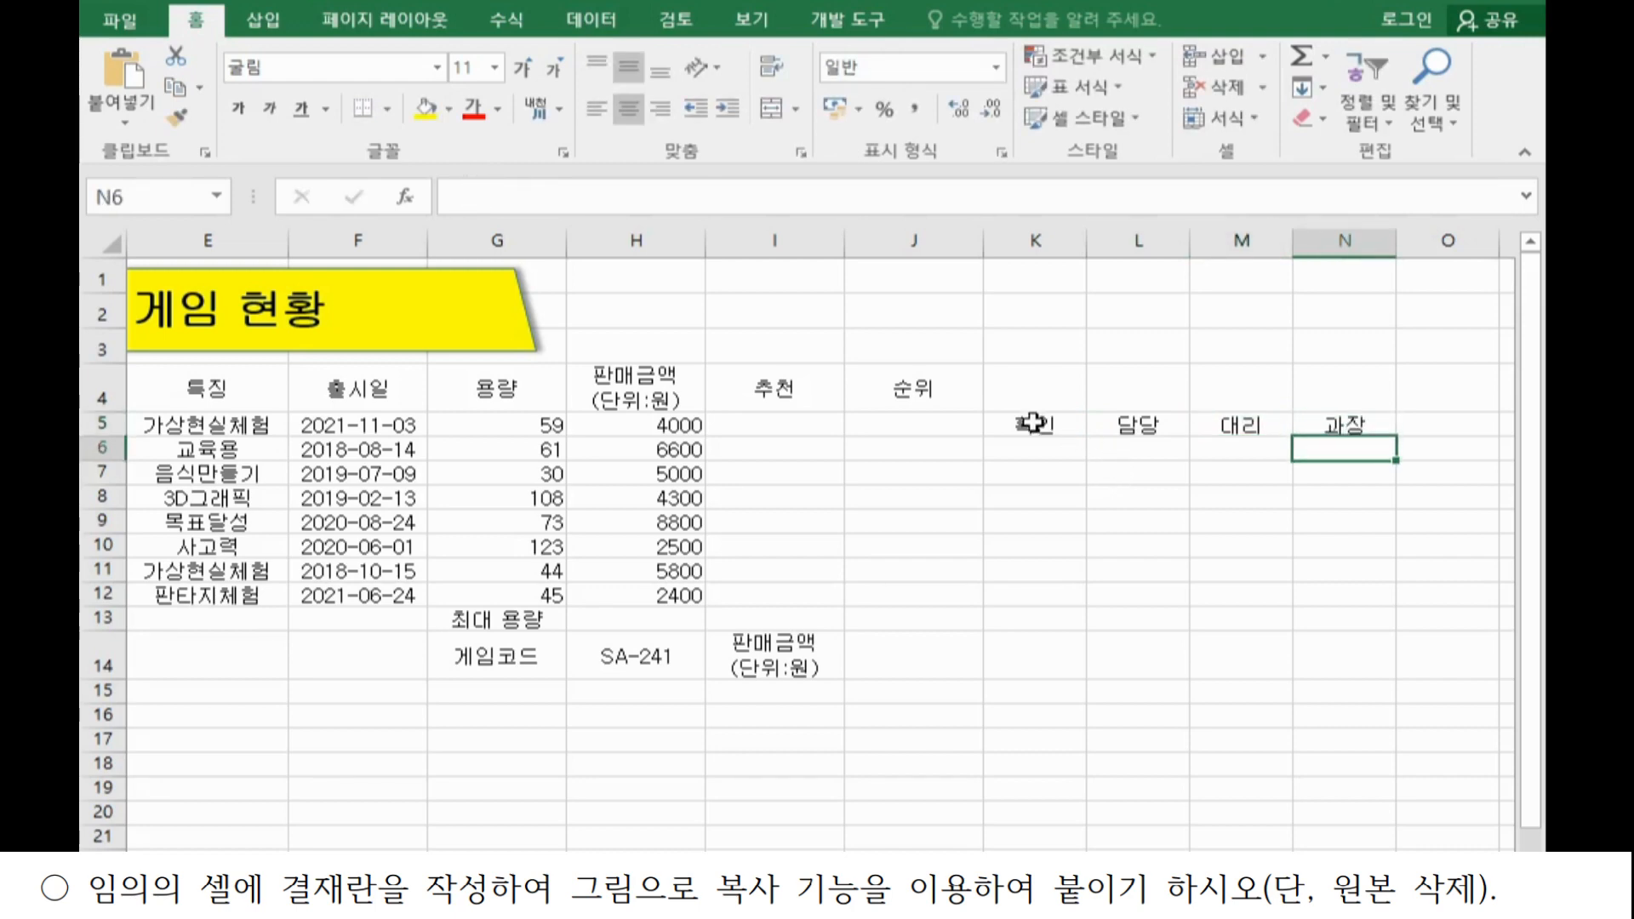
# Merge and center K5:K7, L6:L7, M6:M7 and N6:N7 as separate cells of the approval box.
pyautogui.moveTo(1033, 423); pyautogui.dragTo(1029, 472)
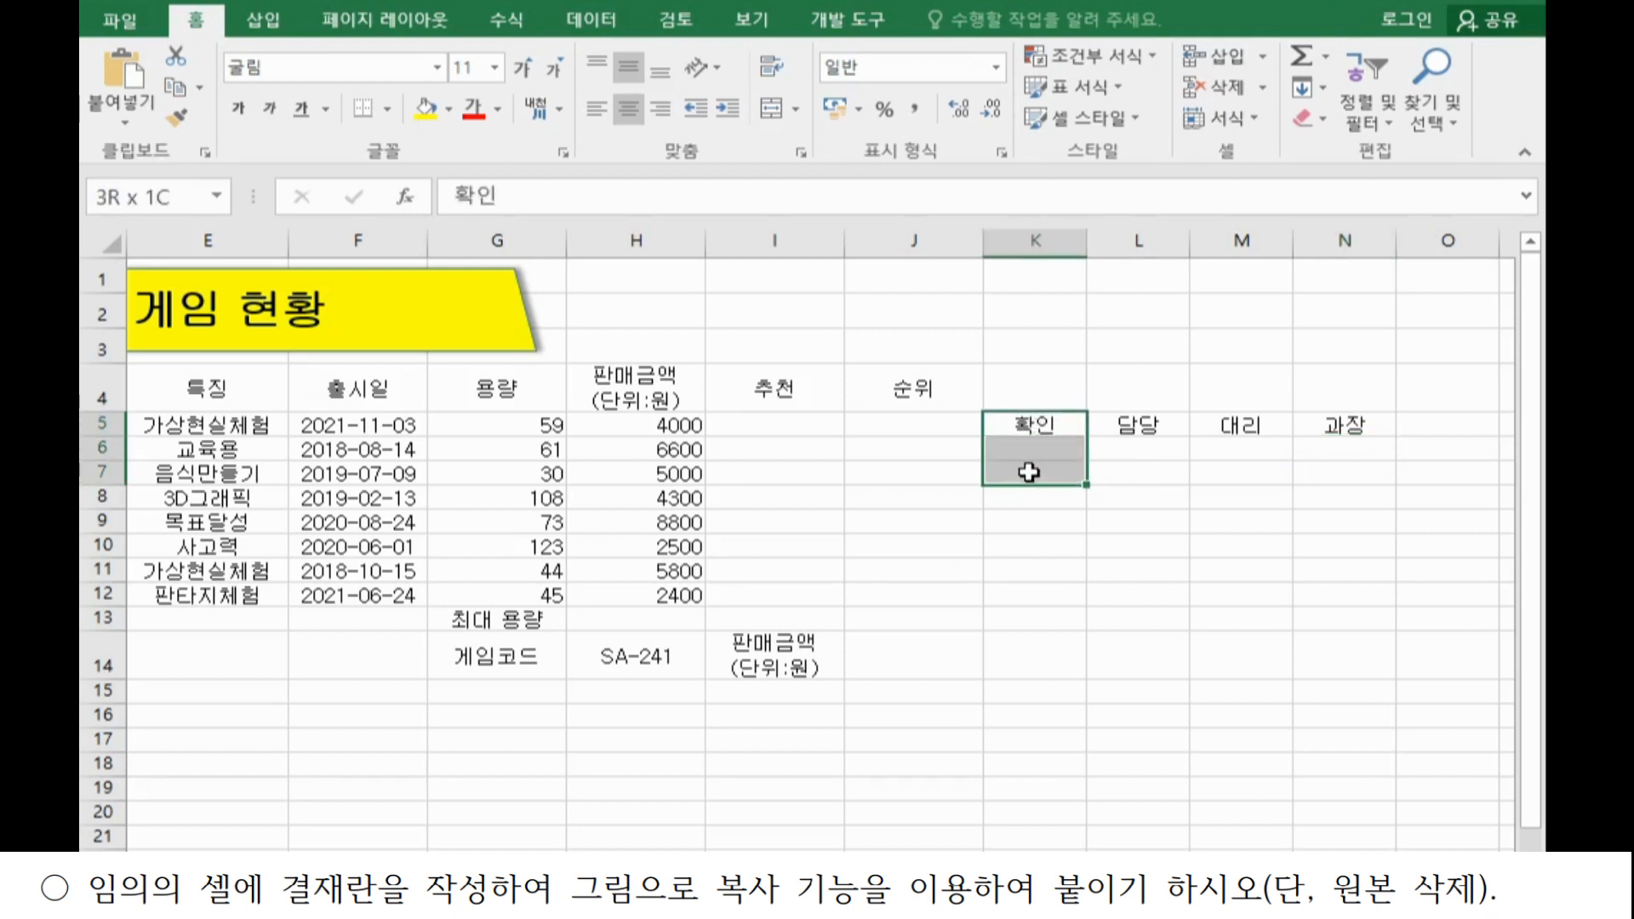
pyautogui.moveTo(1029, 473); pyautogui.dragTo(1029, 472)
pyautogui.moveTo(1145, 443); pyautogui.dragTo(1147, 471)
pyautogui.keyDown('ctrl'); pyautogui.moveTo(1241, 445); pyautogui.dragTo(1319, 470); pyautogui.keyUp('ctrl')
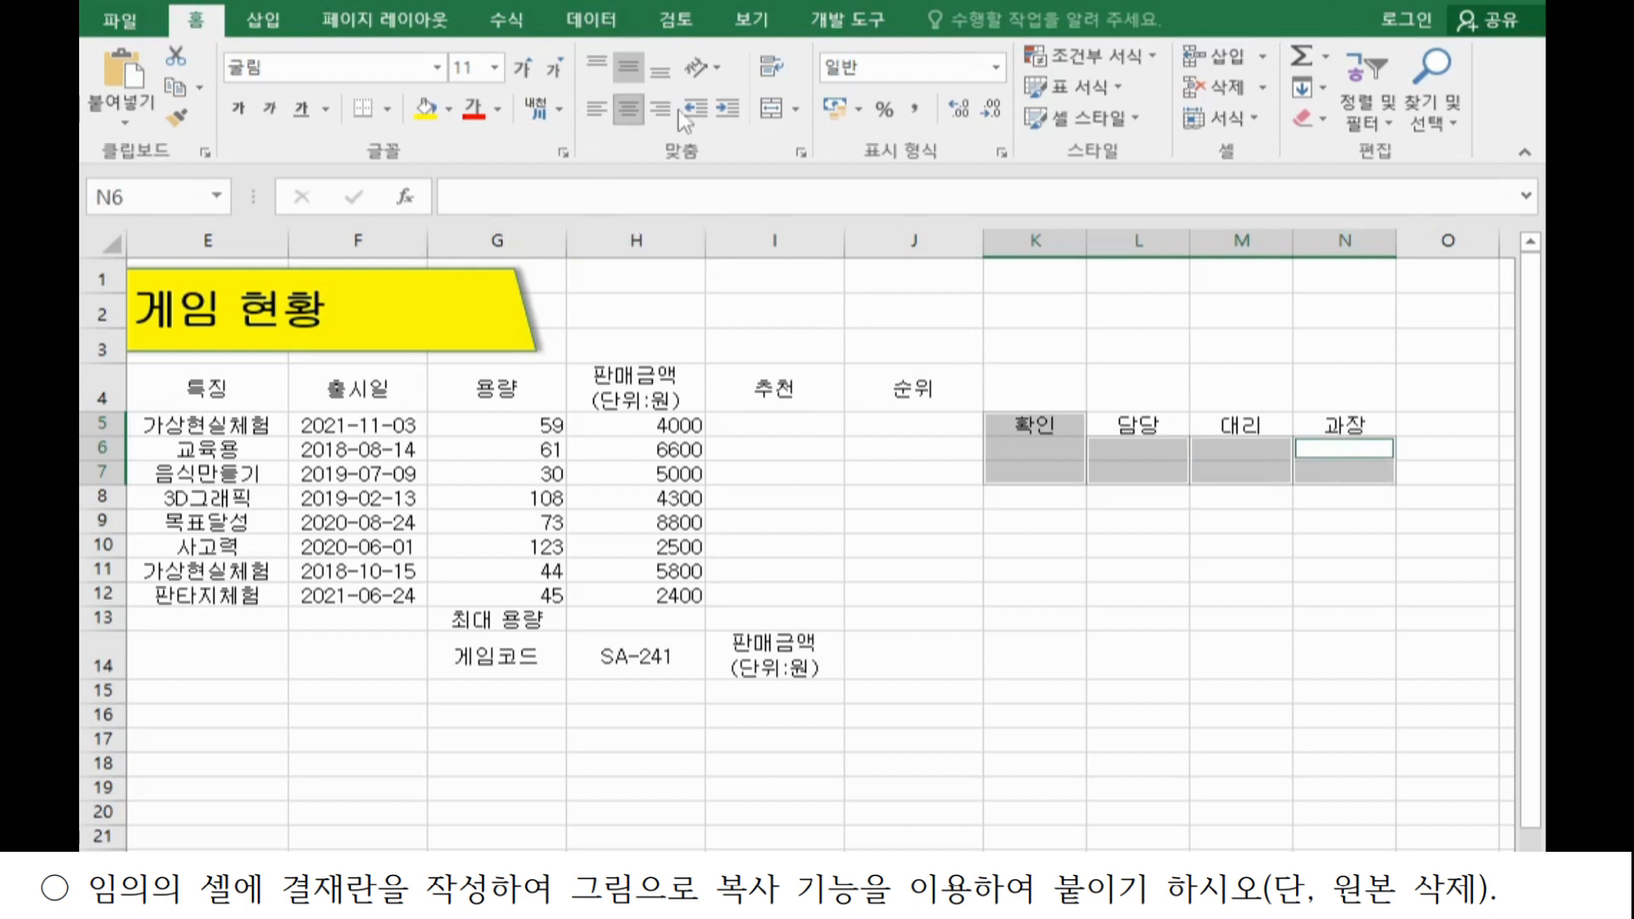
pyautogui.click(772, 109)
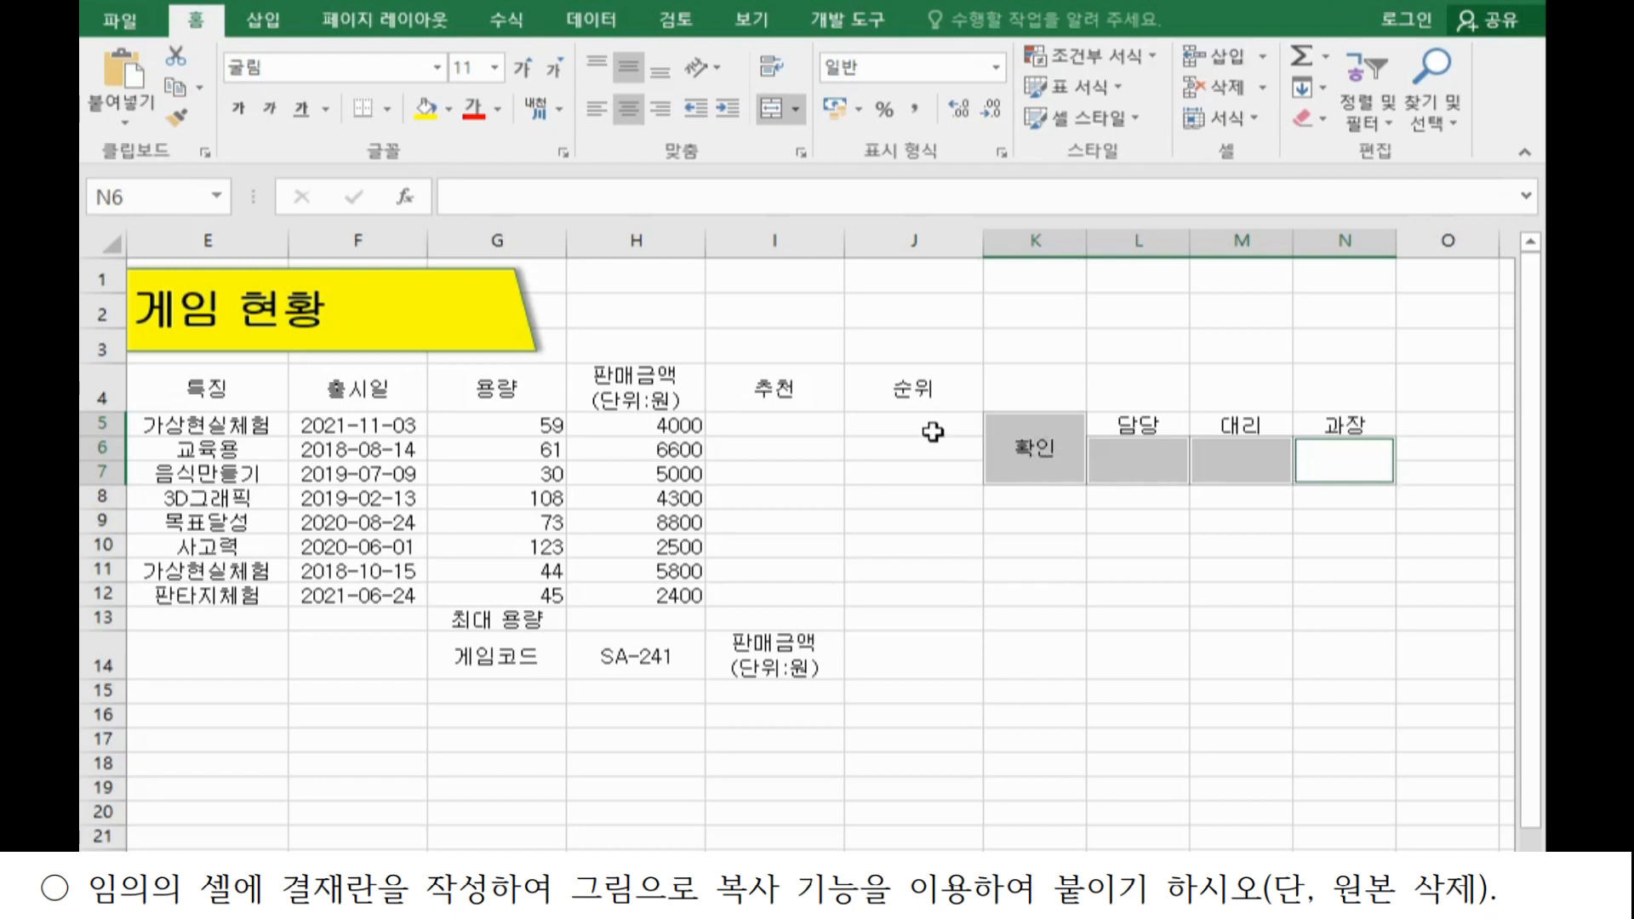
pyautogui.click(1034, 445)
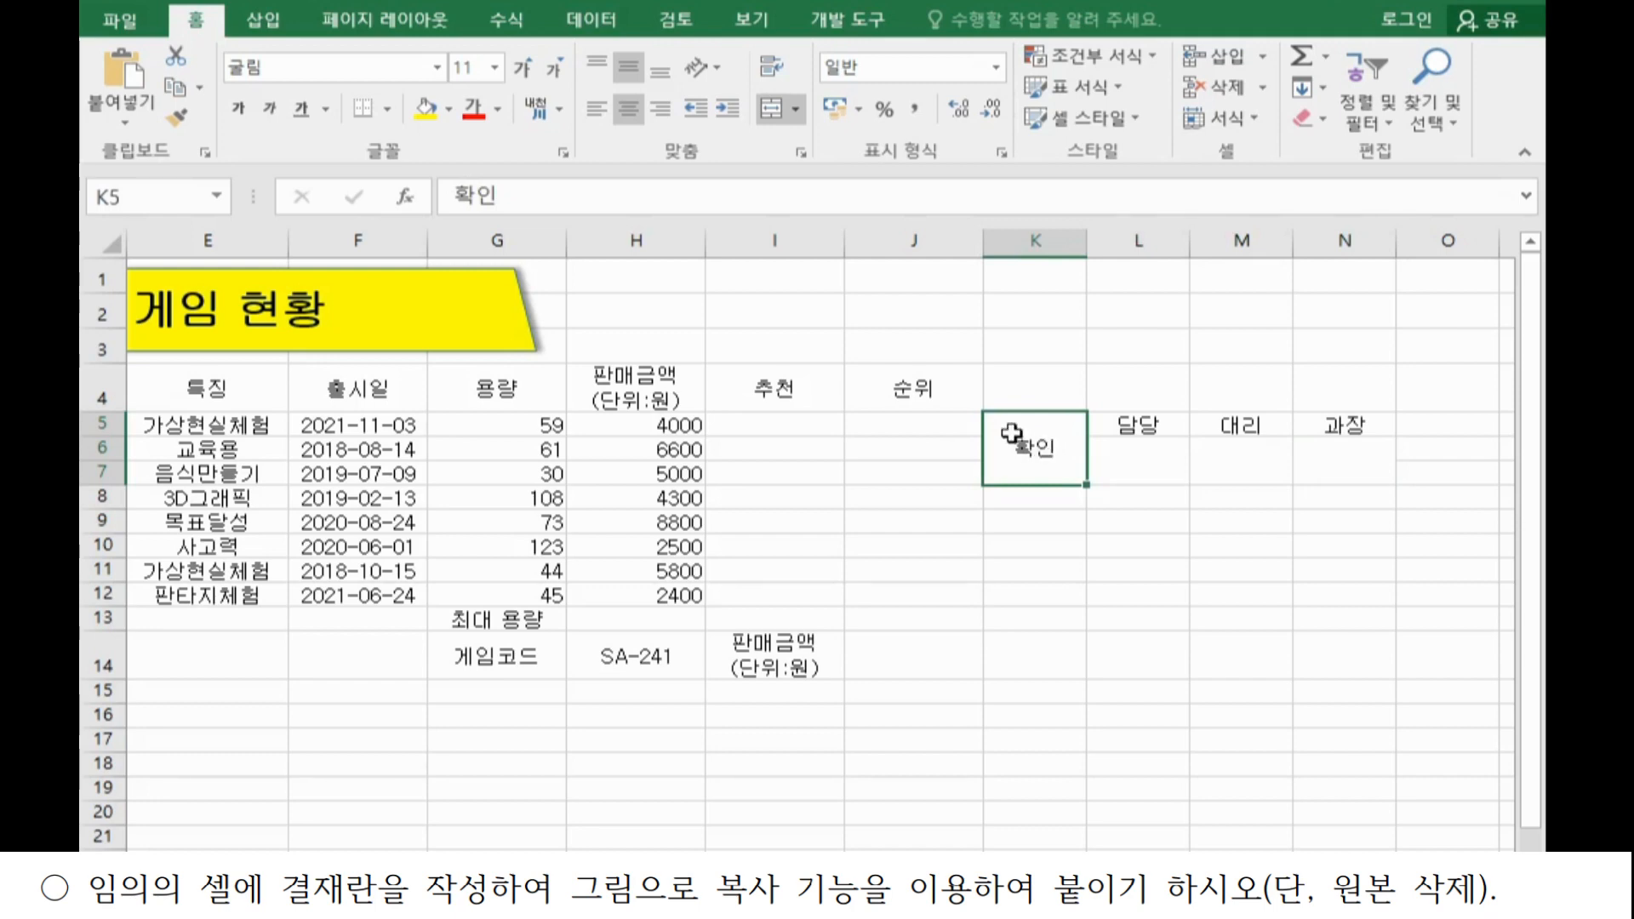
# Set the 확인 cell of the approval box to vertical text and narrow column K to fit it.
pyautogui.click(710, 69)
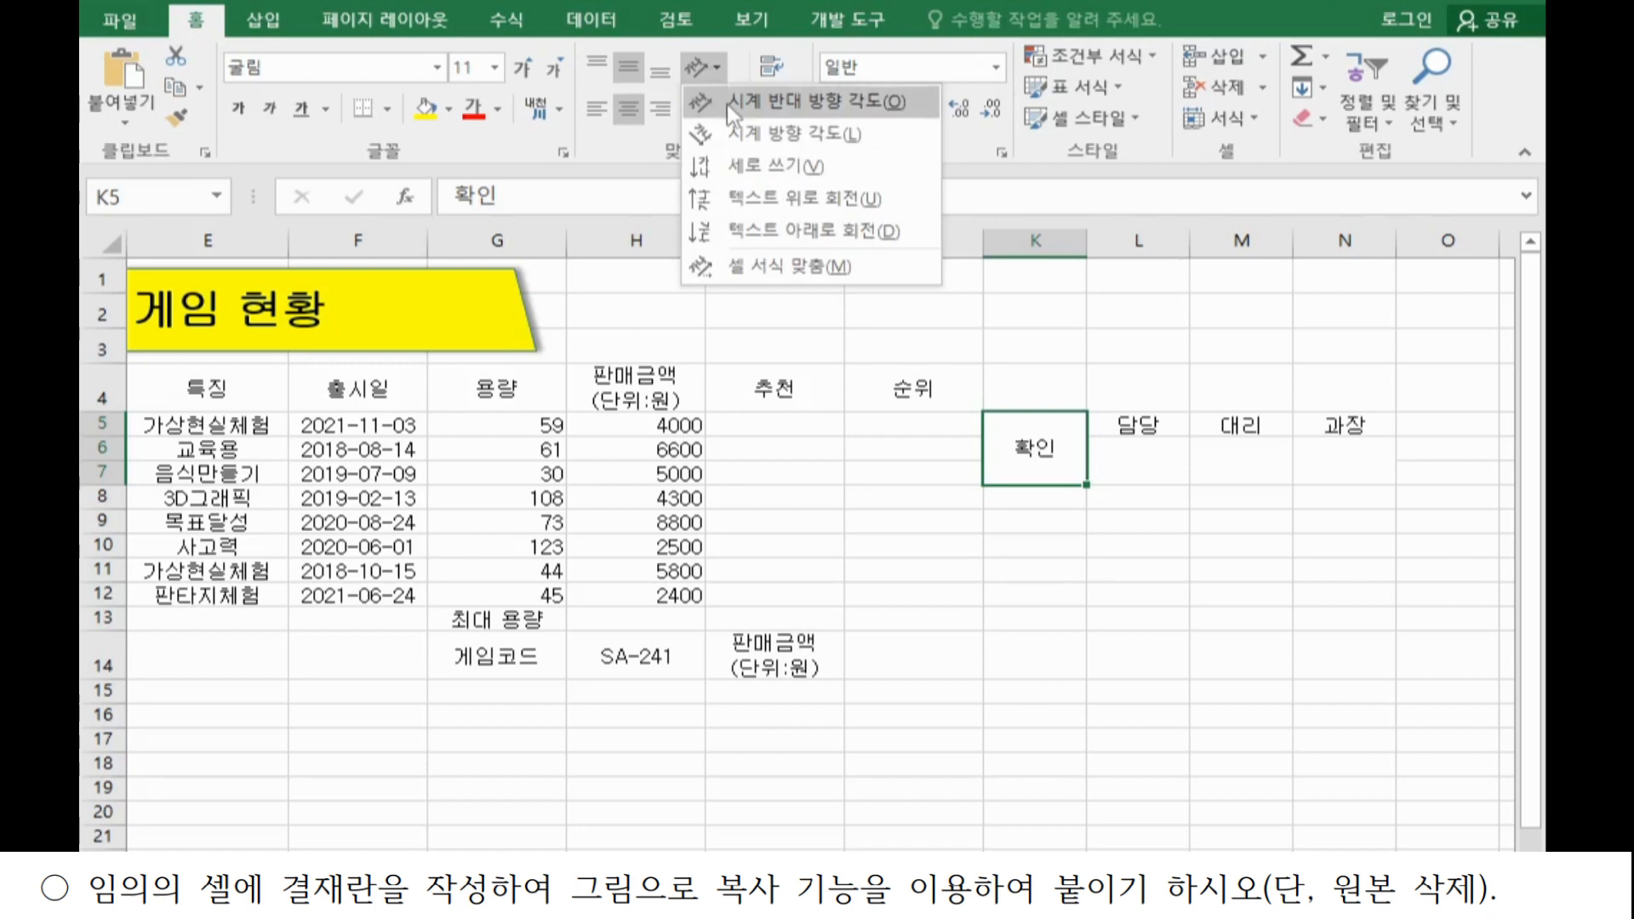
pyautogui.click(752, 168)
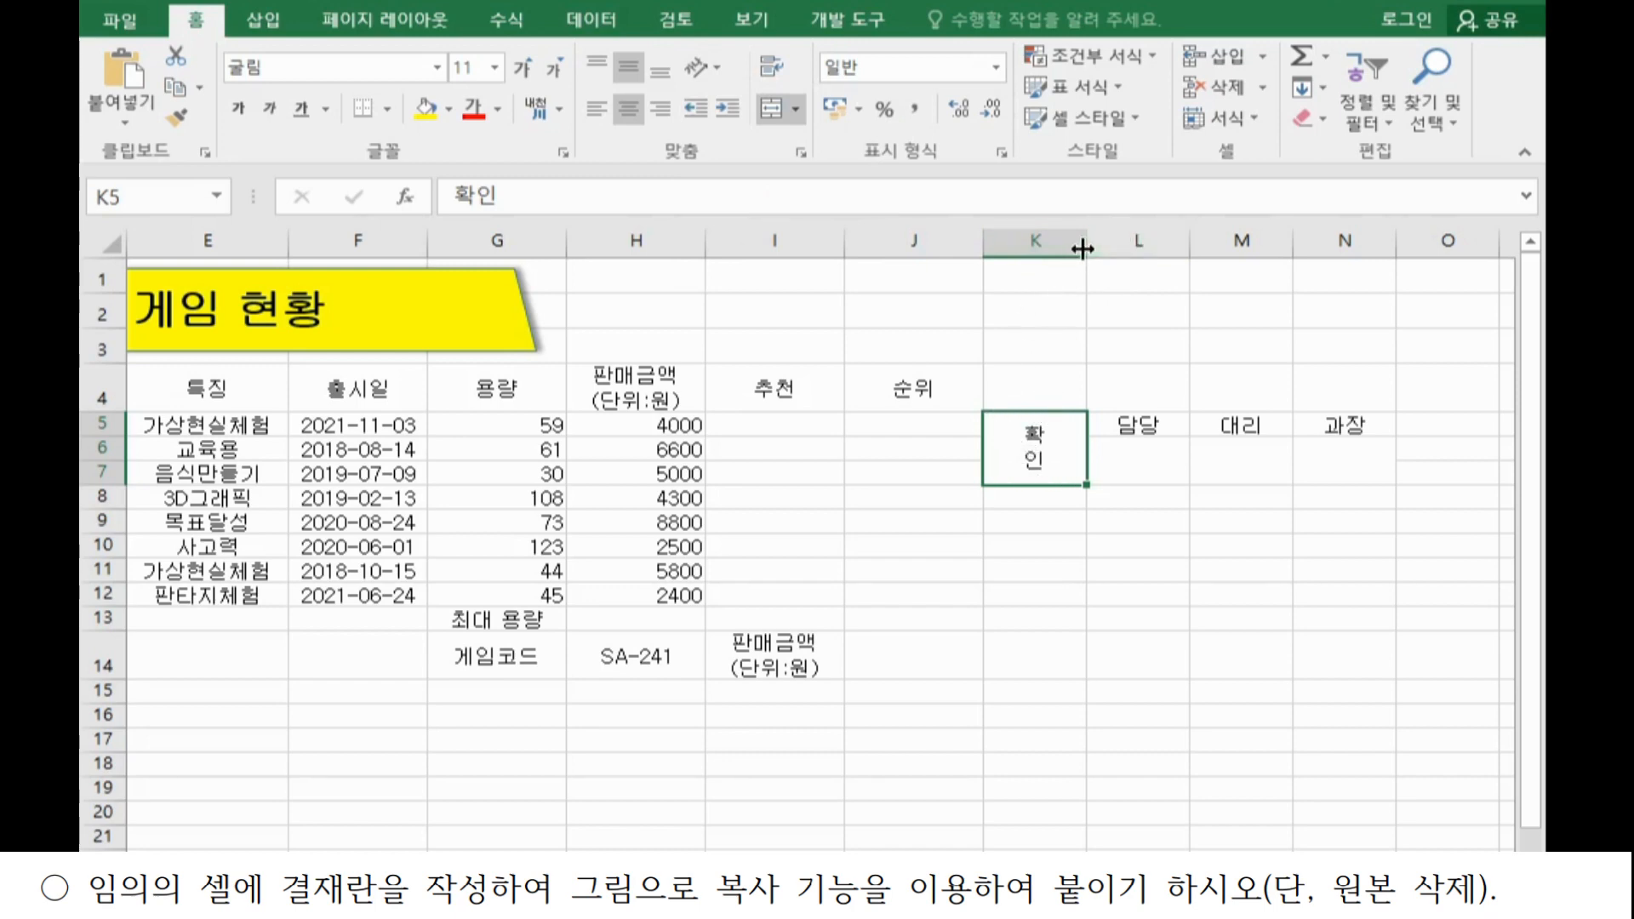
pyautogui.moveTo(1087, 244); pyautogui.dragTo(1039, 243)
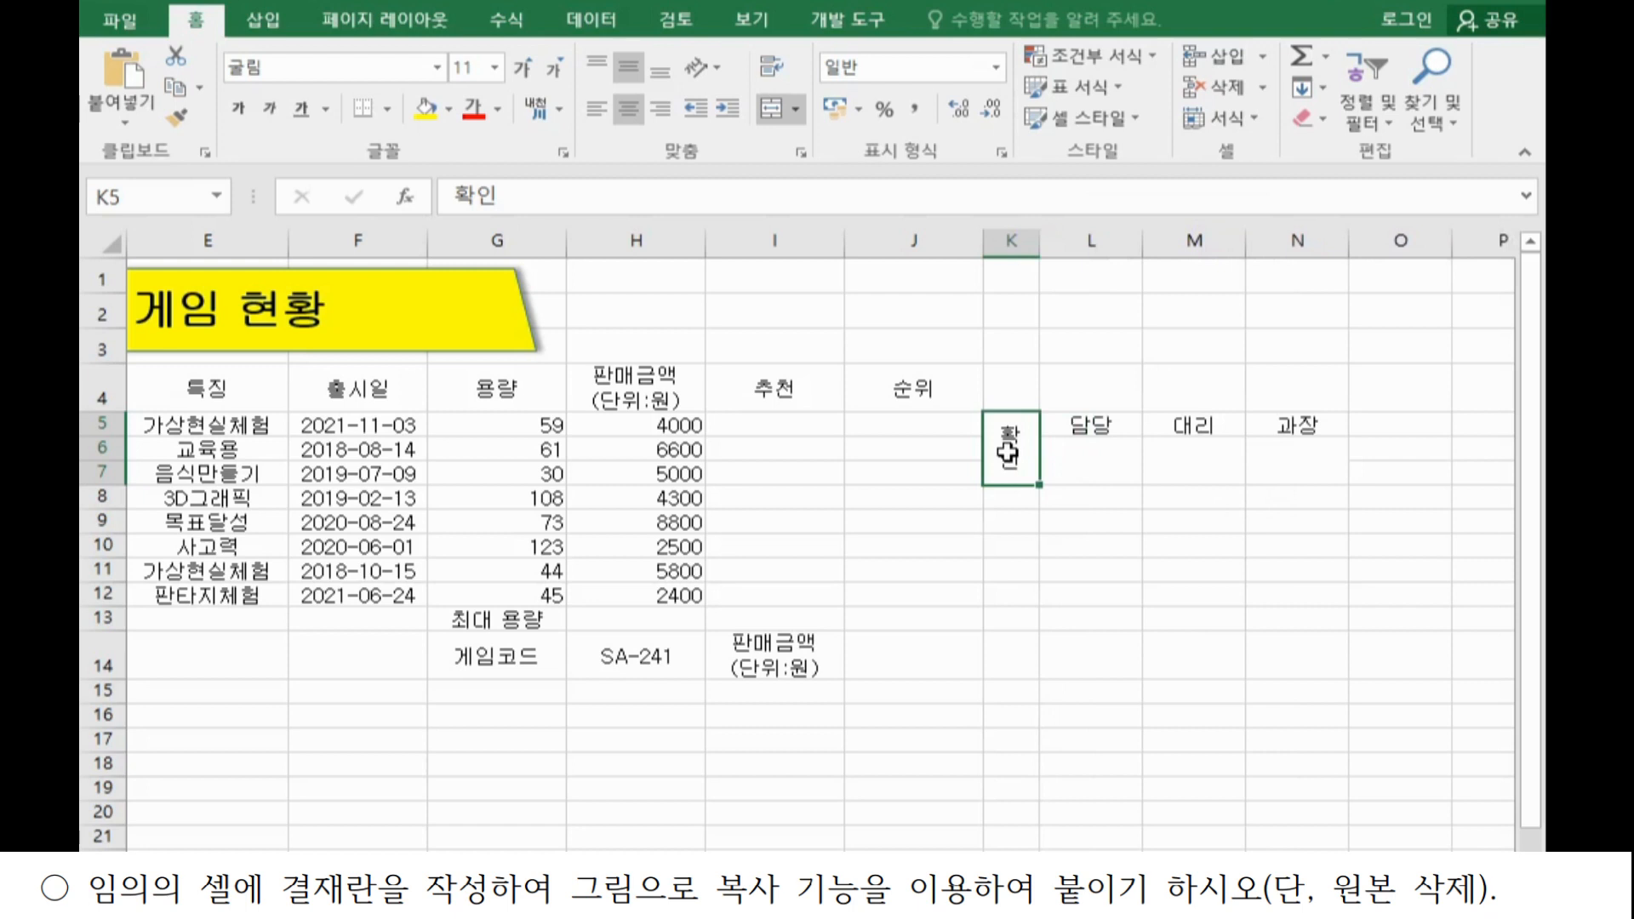
# Apply all borders to the approval box in K5:N7.
pyautogui.moveTo(1009, 452); pyautogui.dragTo(1273, 455)
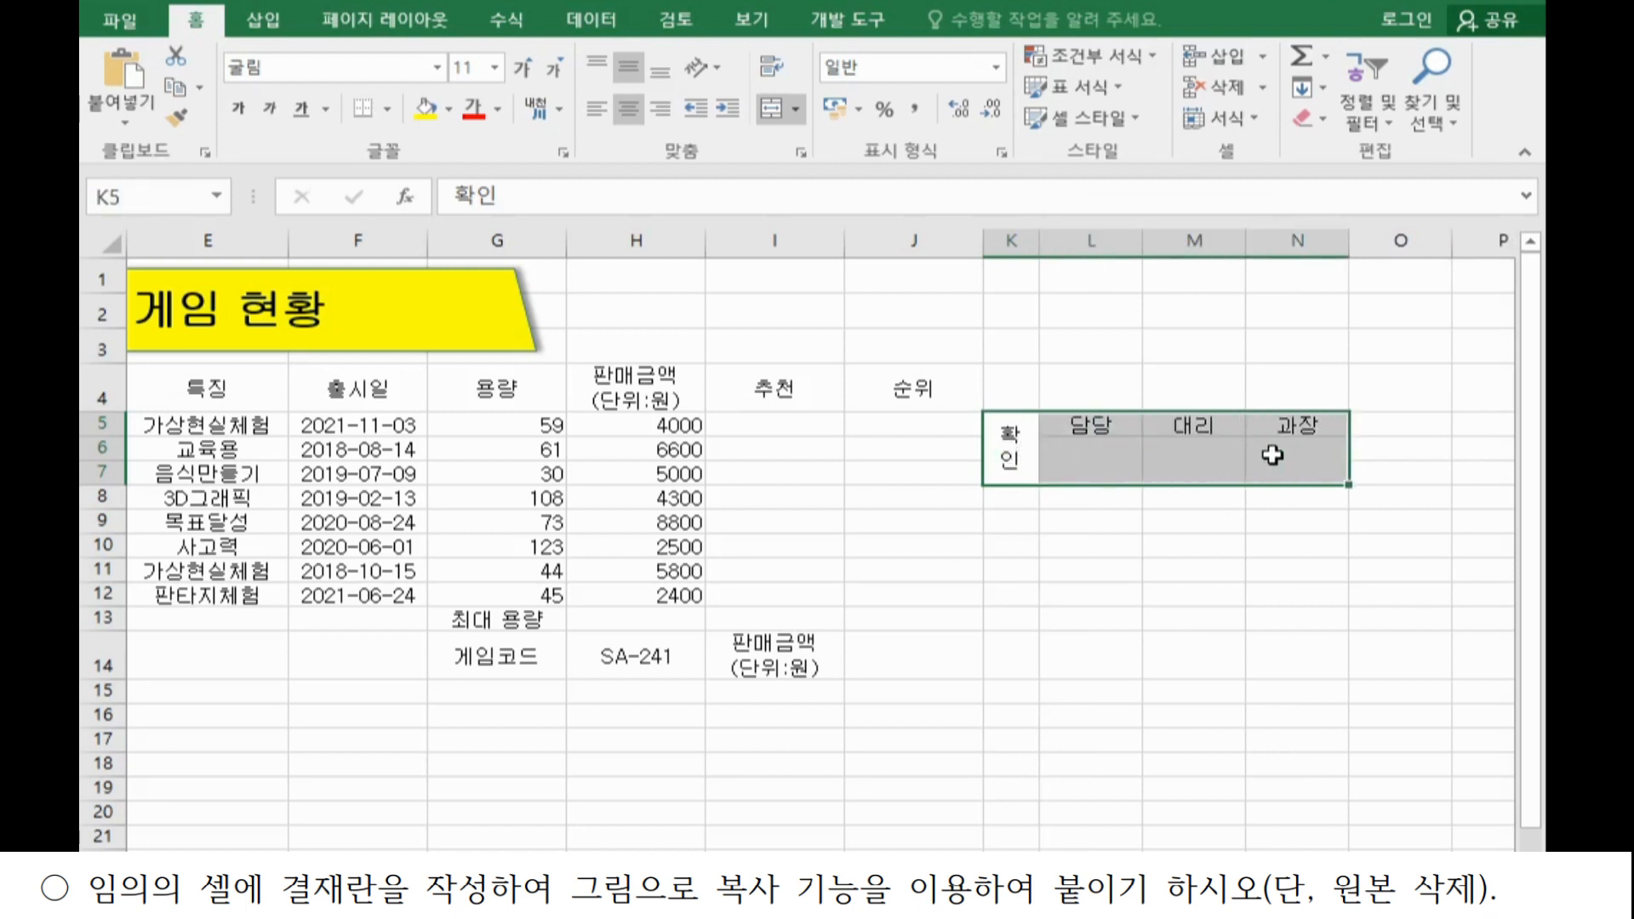
pyautogui.click(388, 110)
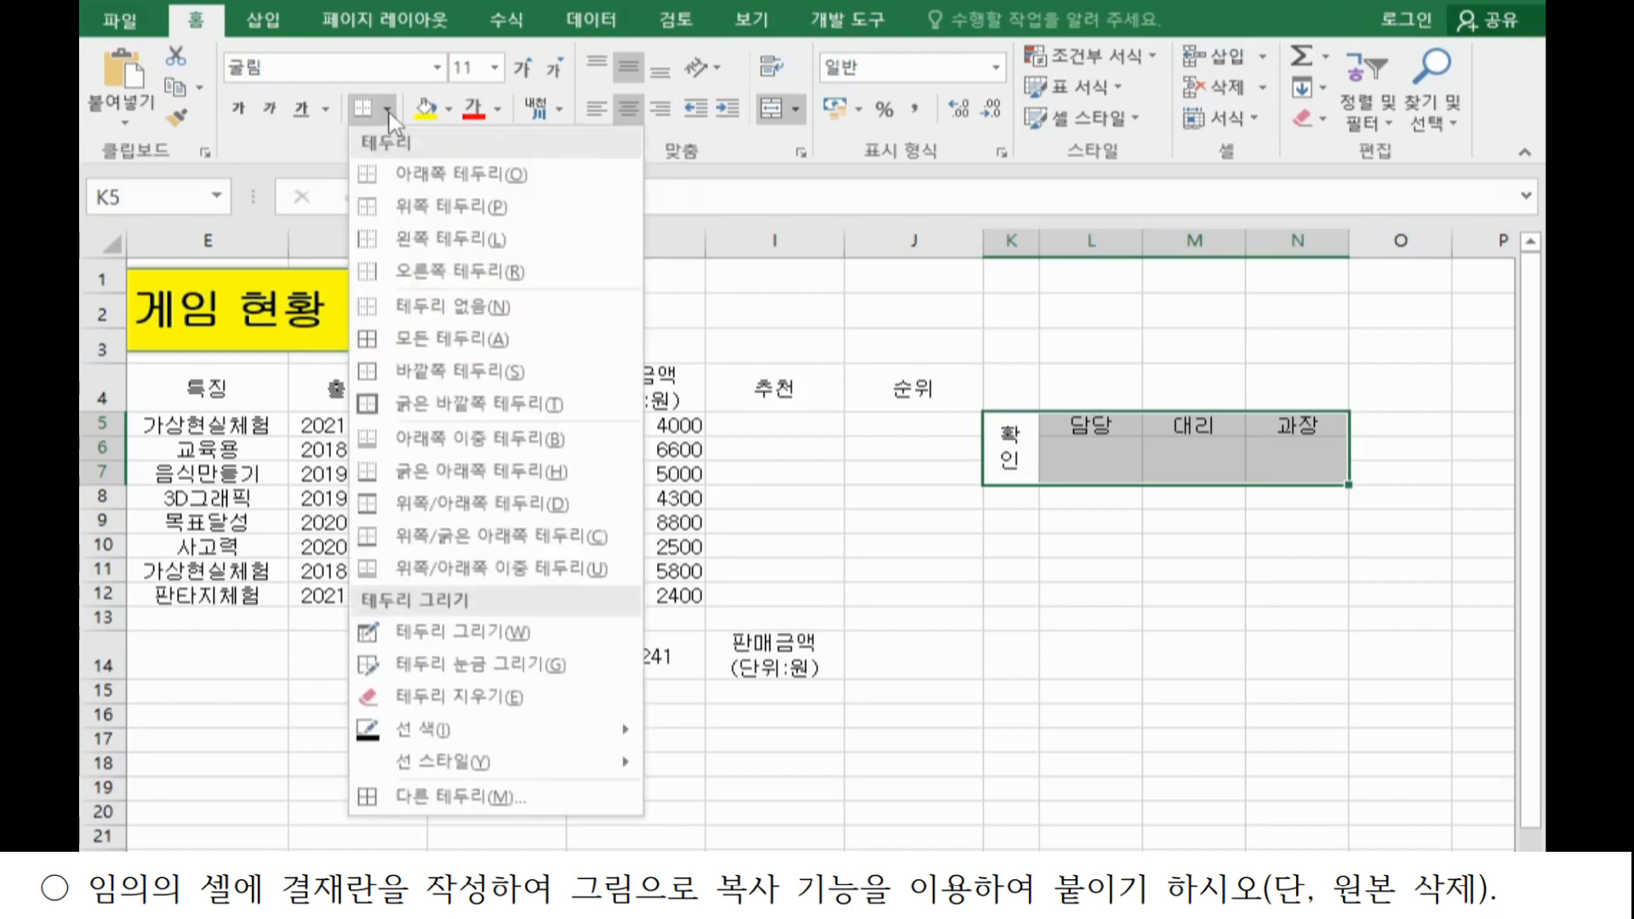
pyautogui.click(474, 339)
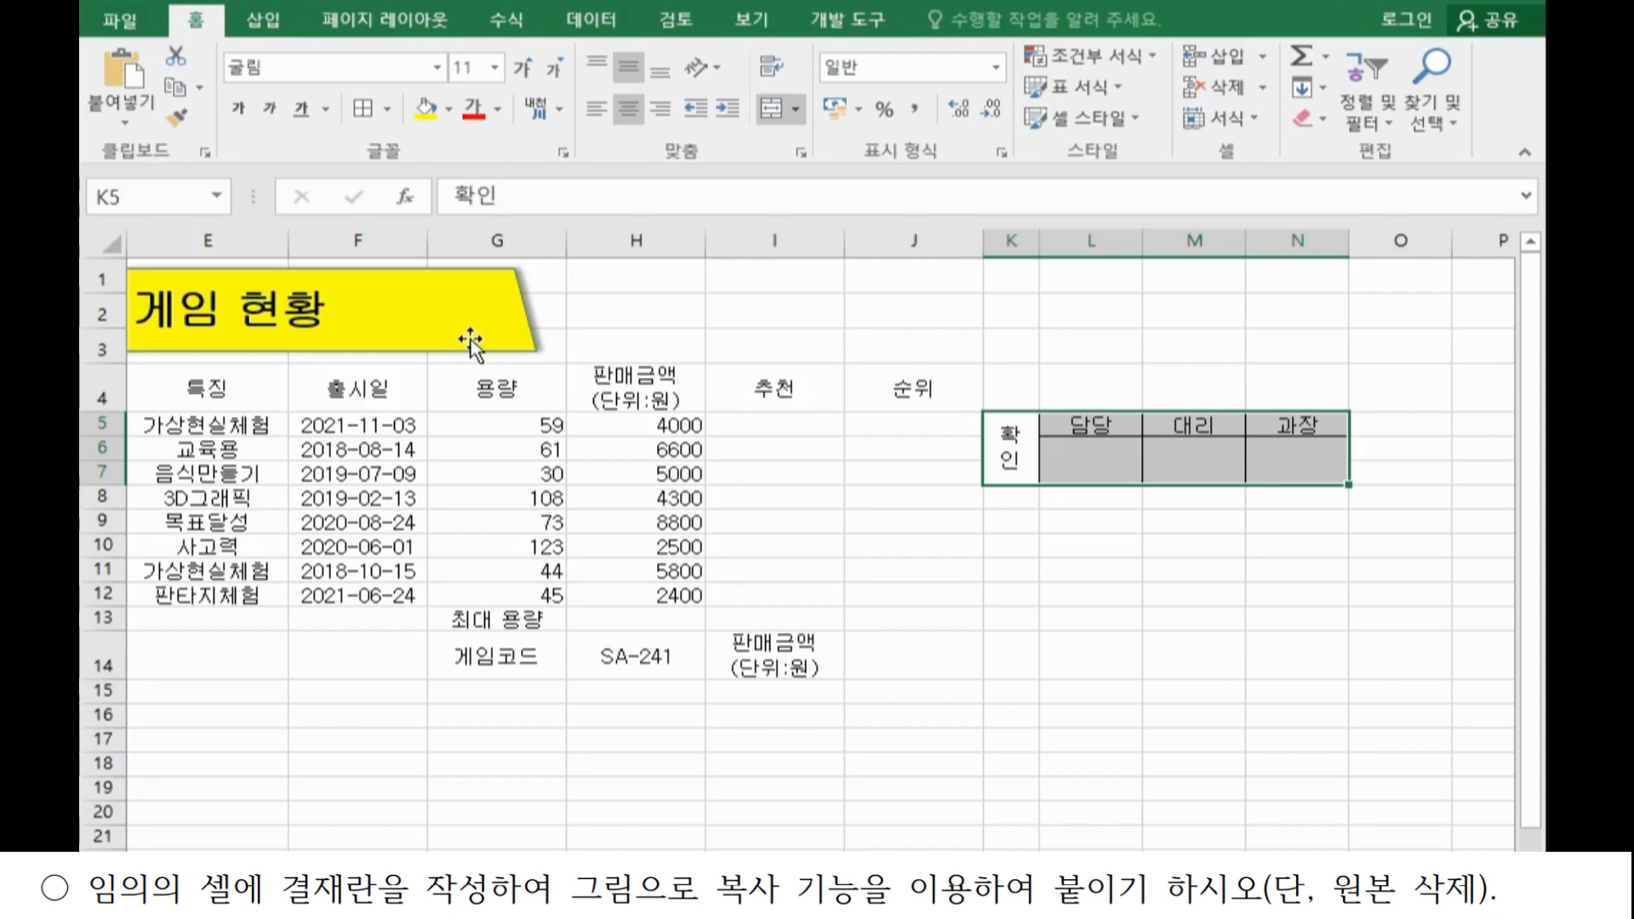
# Copy the approval box as a picture, as shown on screen in picture format, and paste it at cell H1.
pyautogui.click(202, 87)
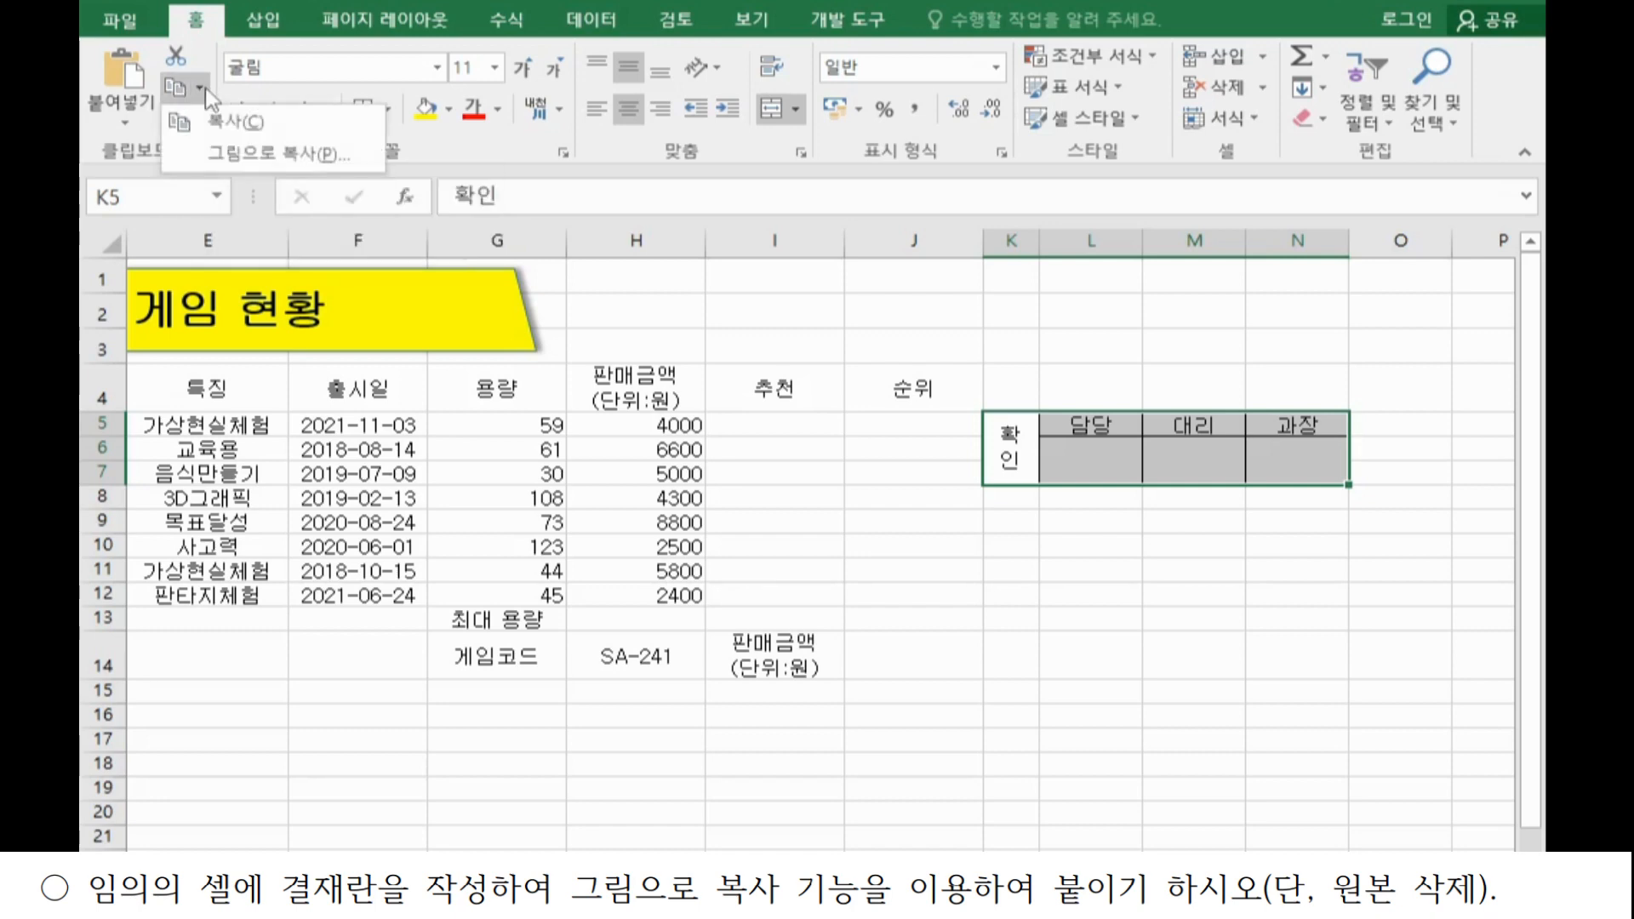
pyautogui.click(241, 155)
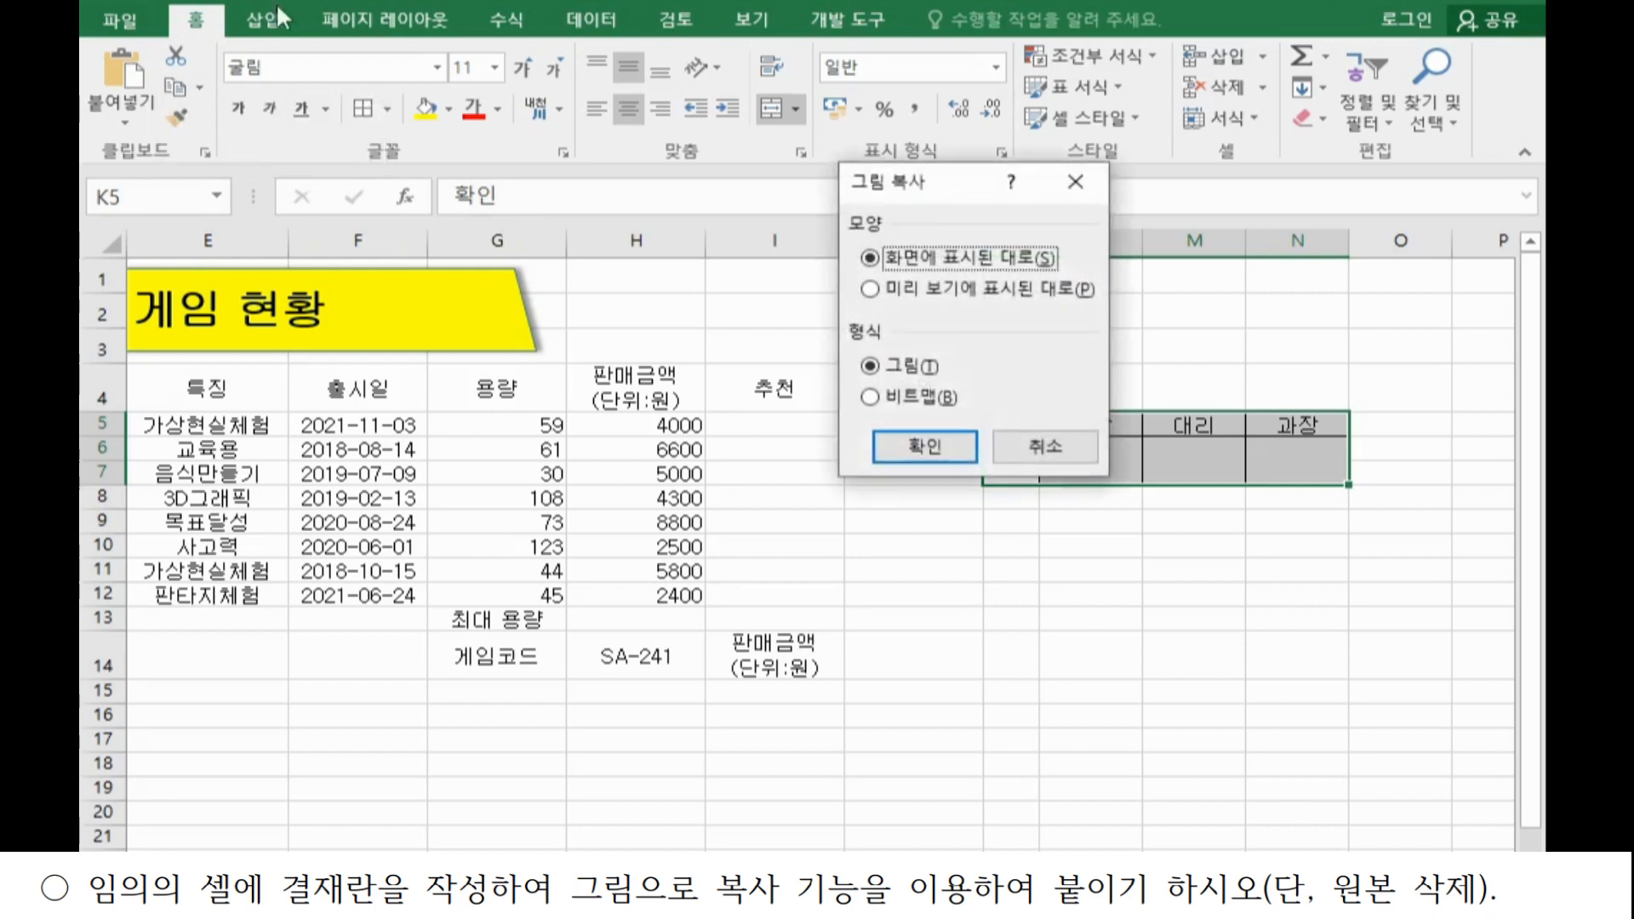
pyautogui.click(925, 448)
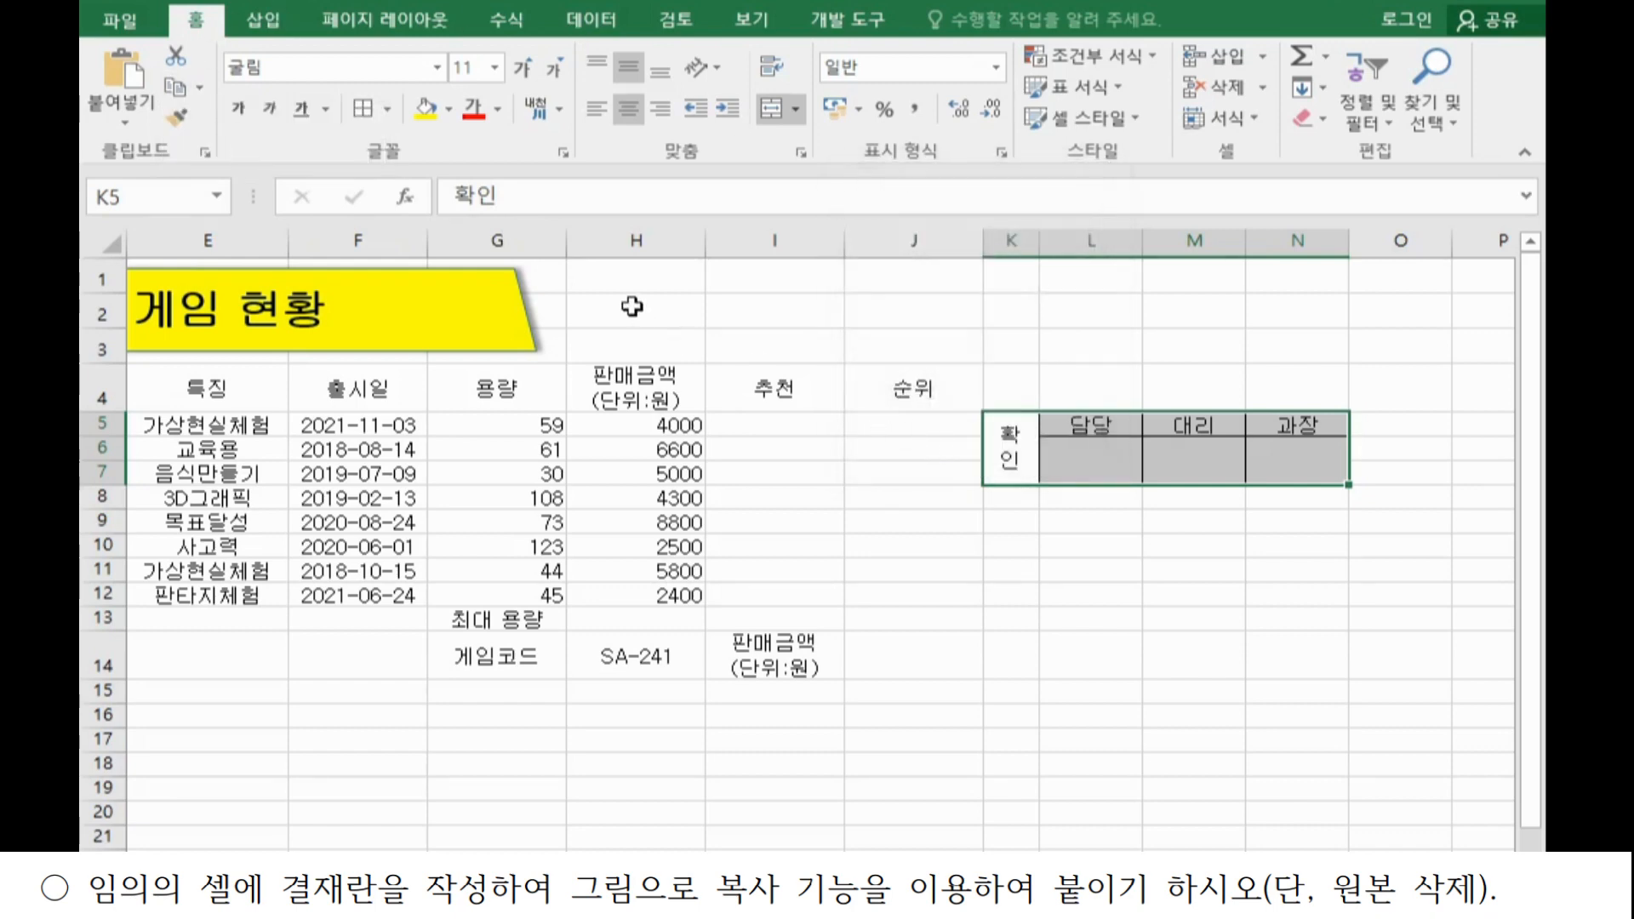
pyautogui.click(591, 278)
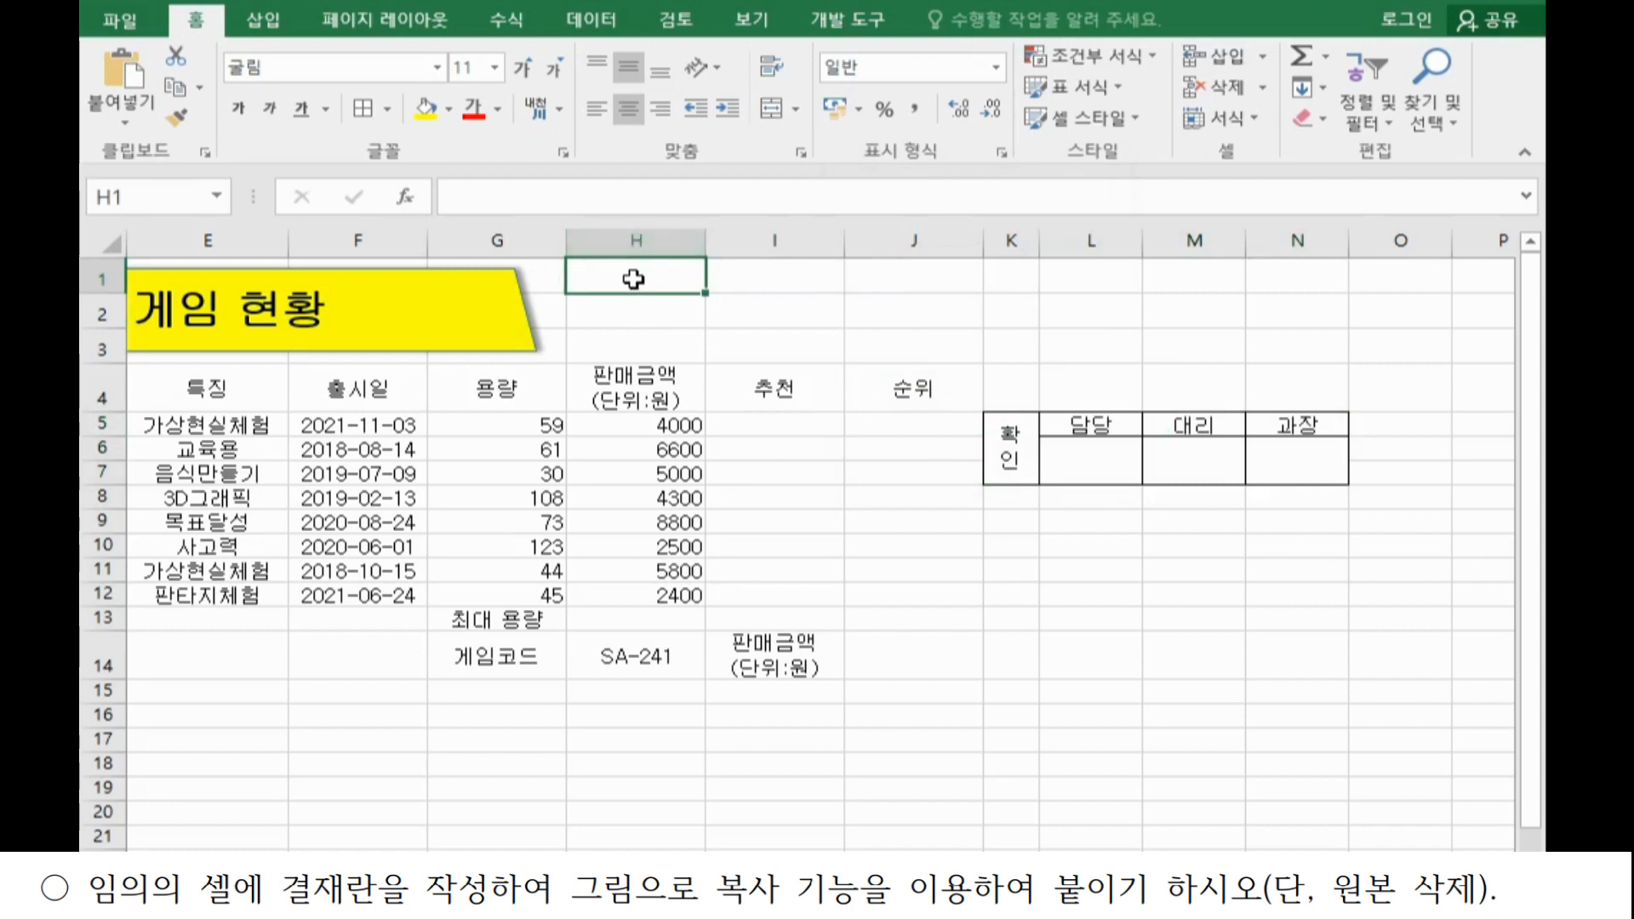
pyautogui.click(130, 77)
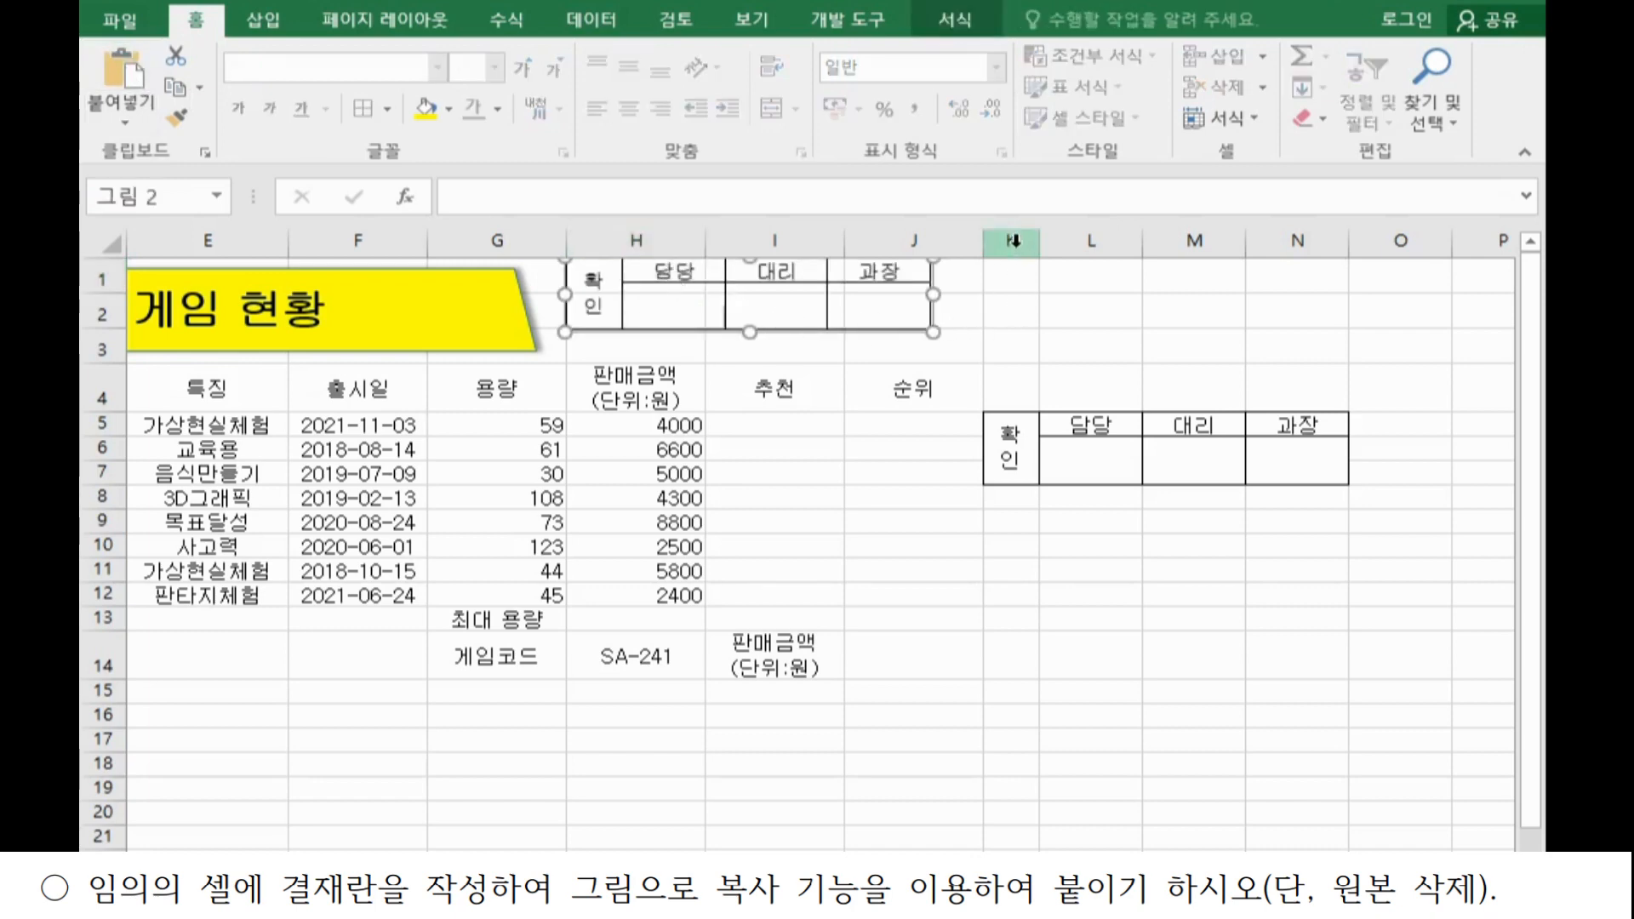
# Delete columns K to N containing the original approval box.
pyautogui.moveTo(1013, 241); pyautogui.dragTo(1316, 257)
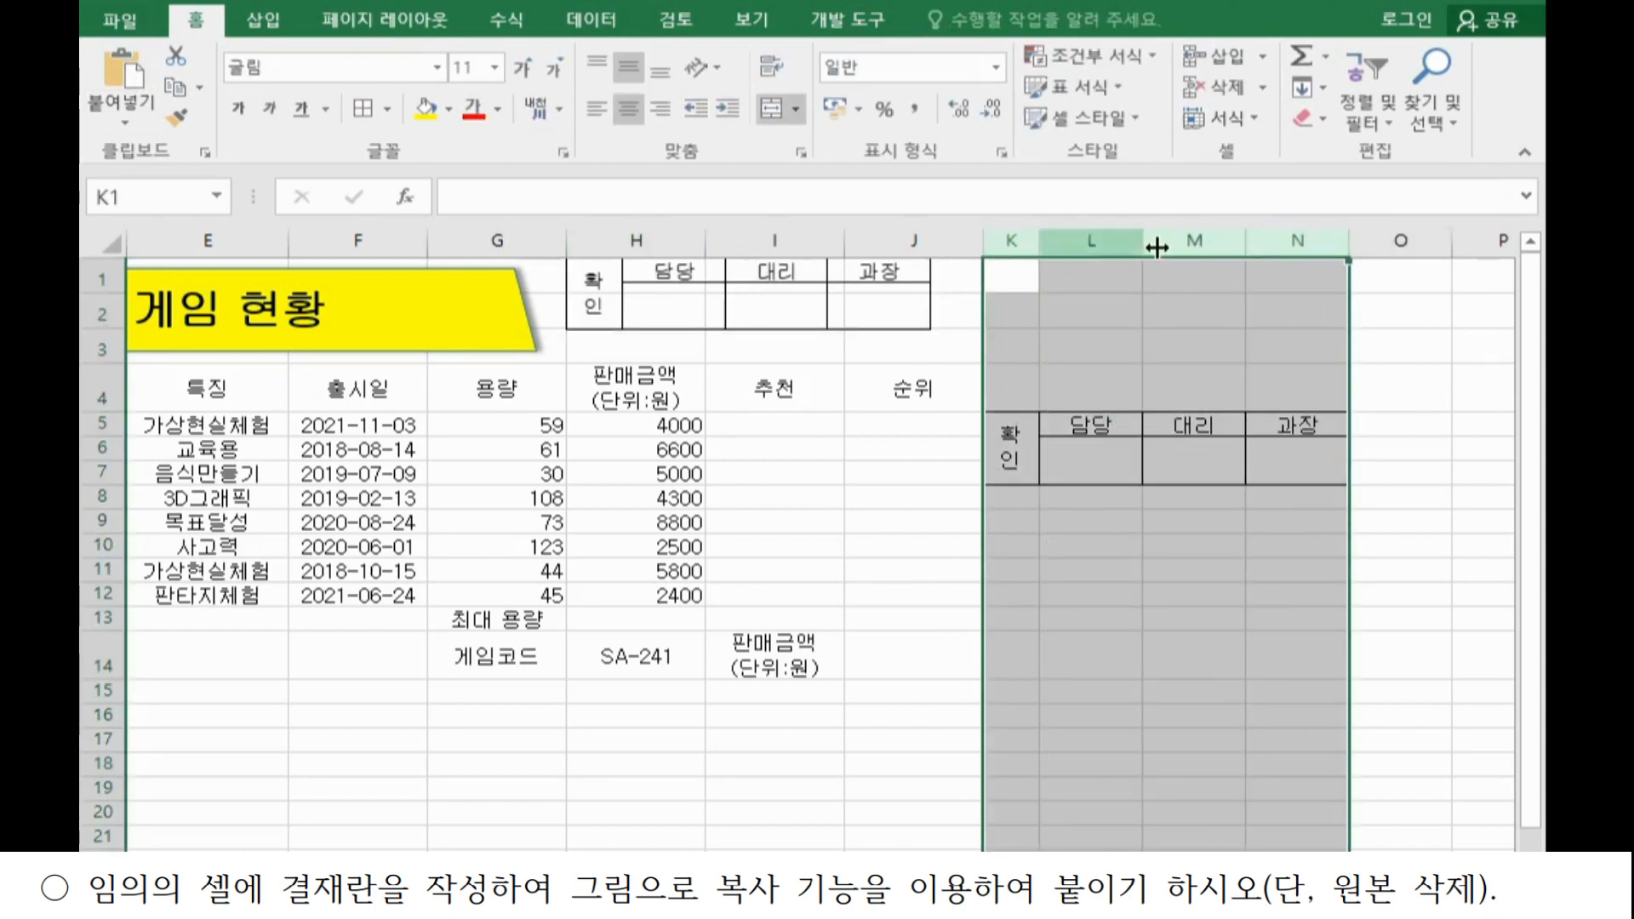
pyautogui.rightClick(1142, 336)
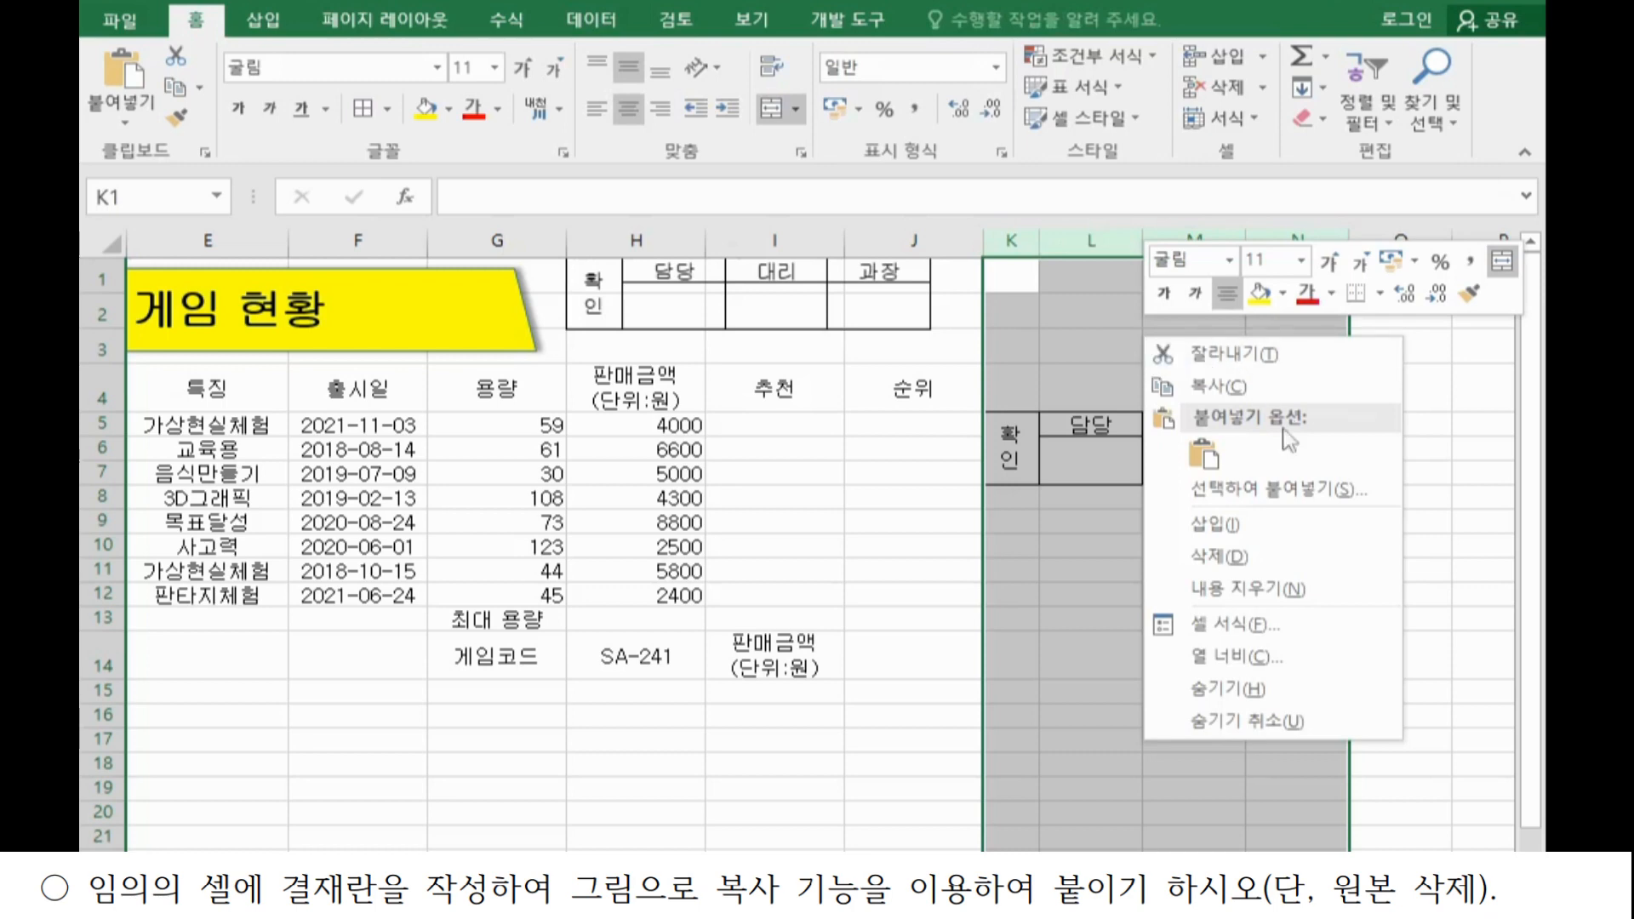
pyautogui.click(1281, 565)
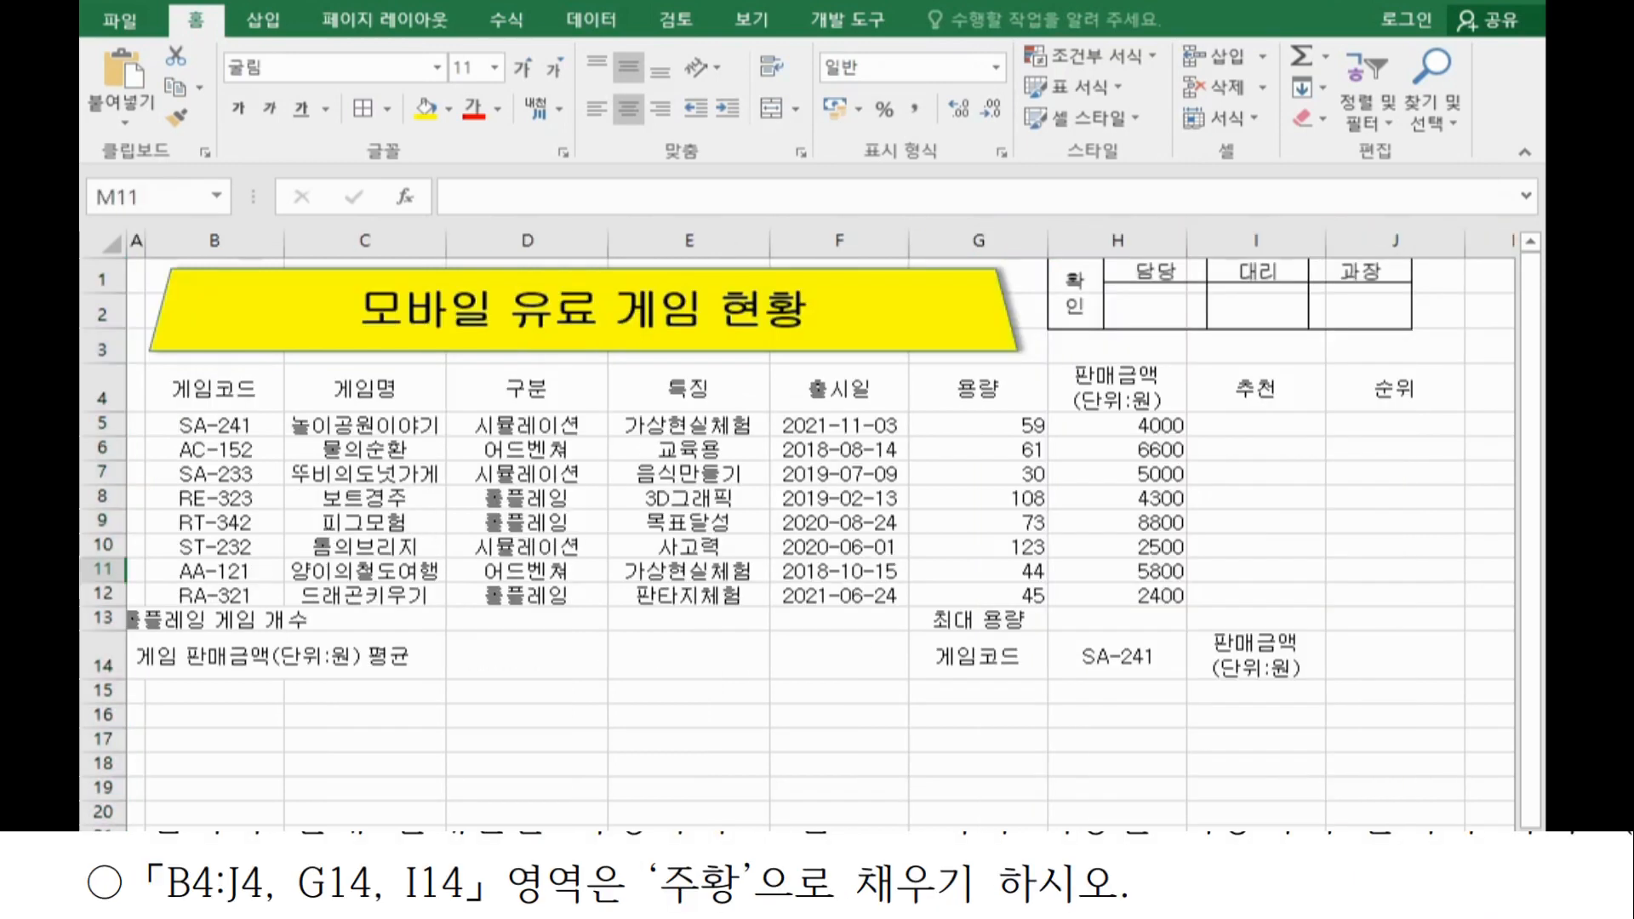
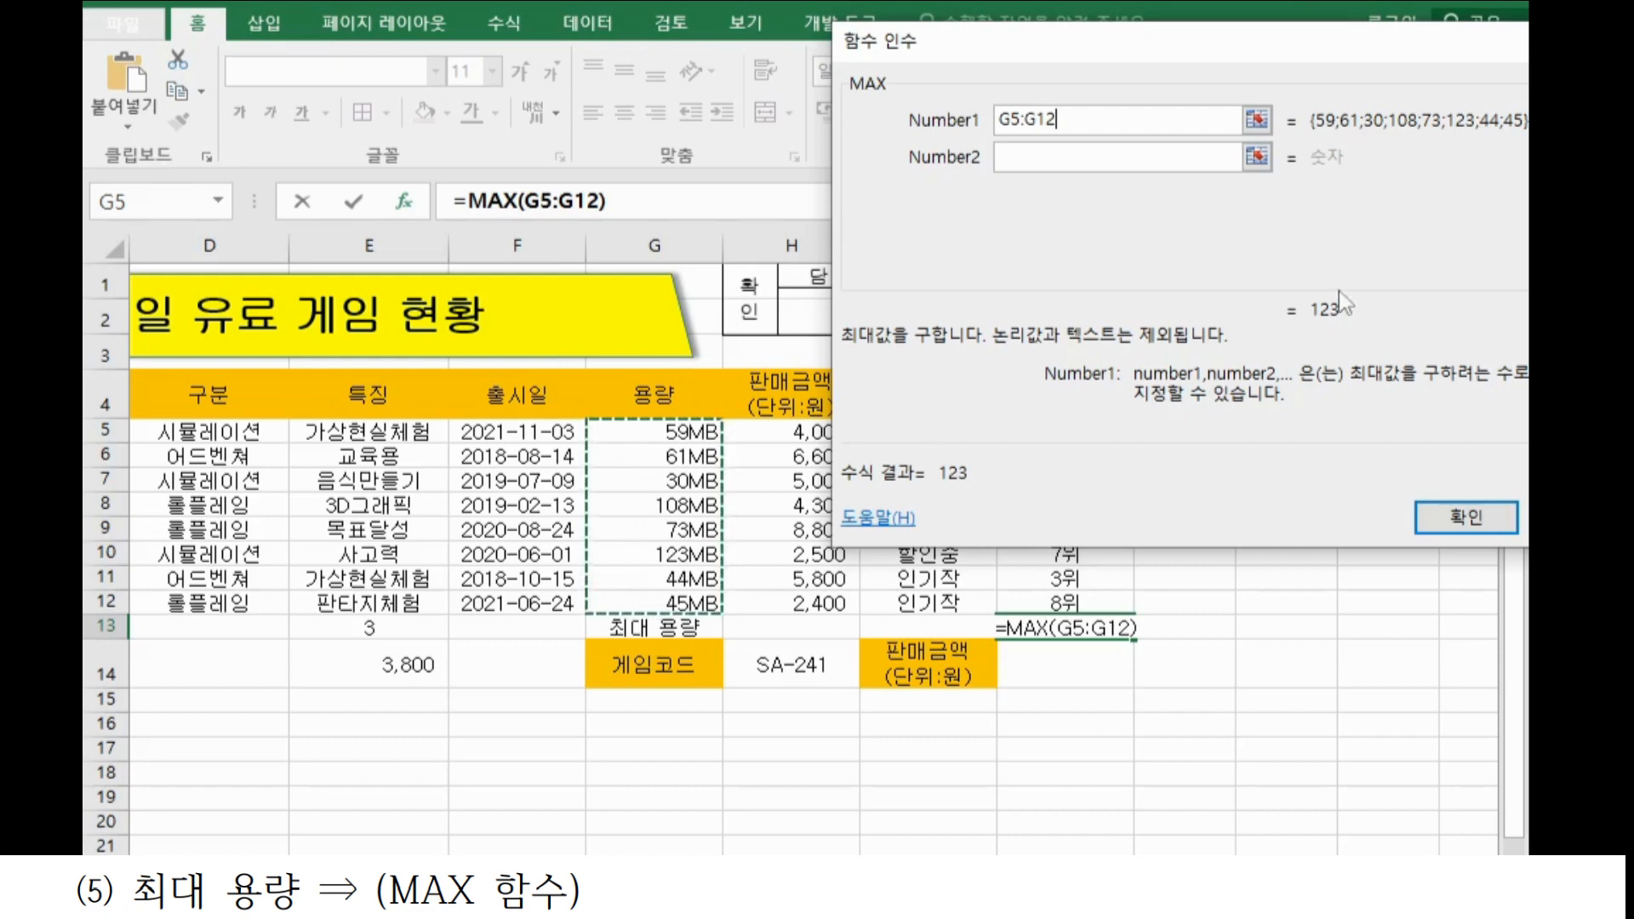
# Complete the MAX function over G5:G12 in cell J13 for the maximum capacity.
pyautogui.click(1447, 521)
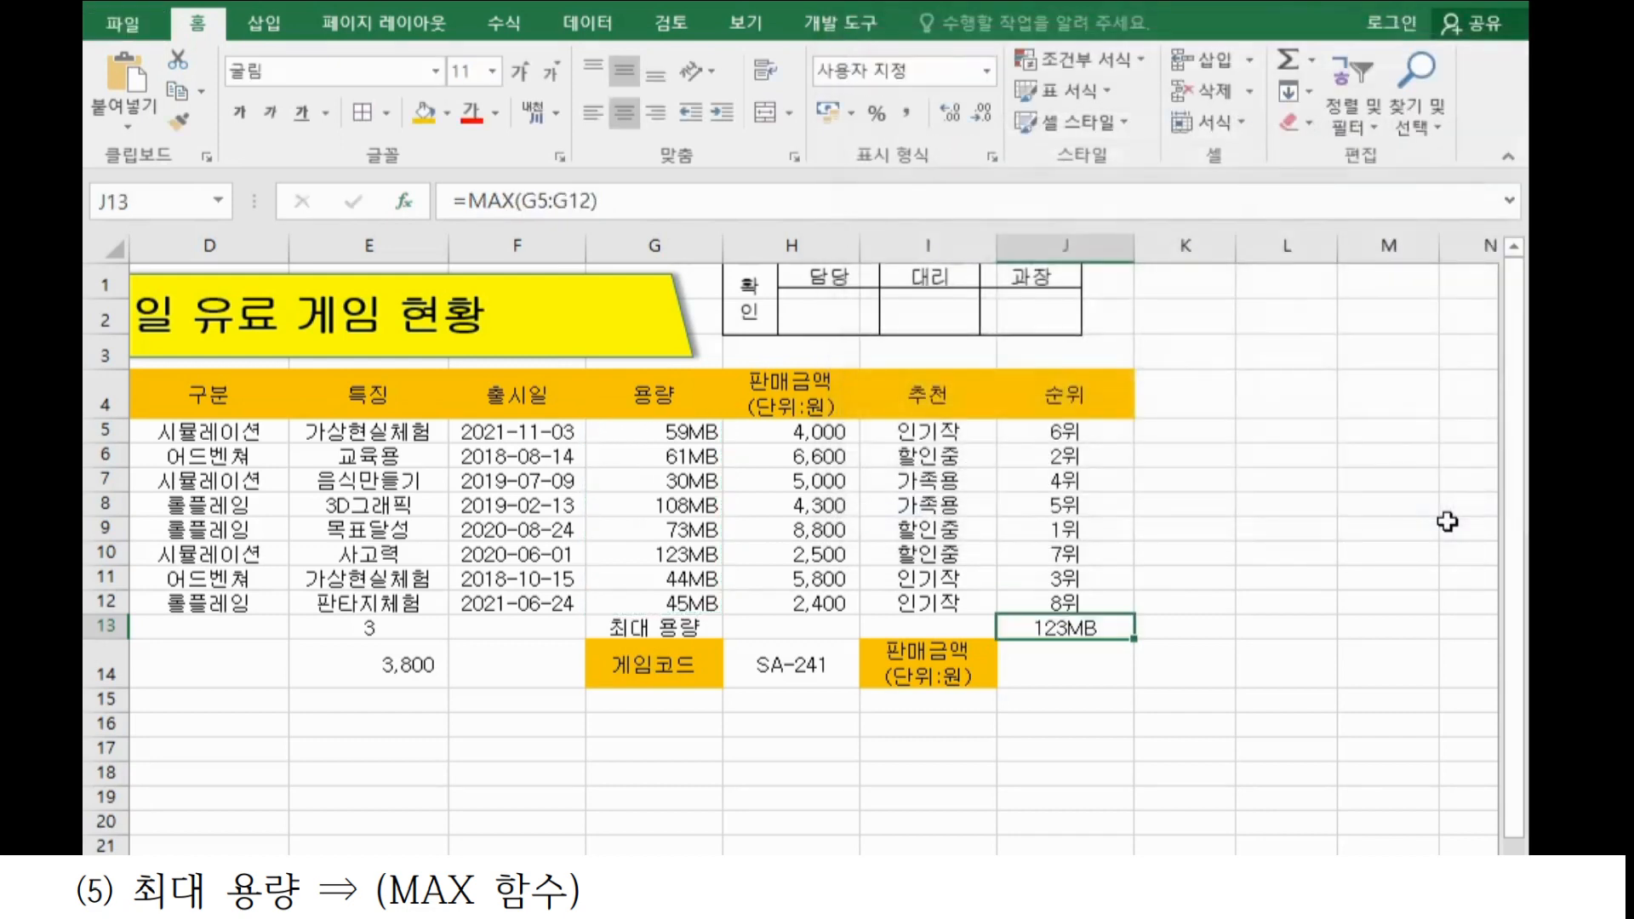
# Examine the game code in H14, the sales amounts in H5:H12 and the data range B5:J12 for the lookup.
pyautogui.click(1064, 662)
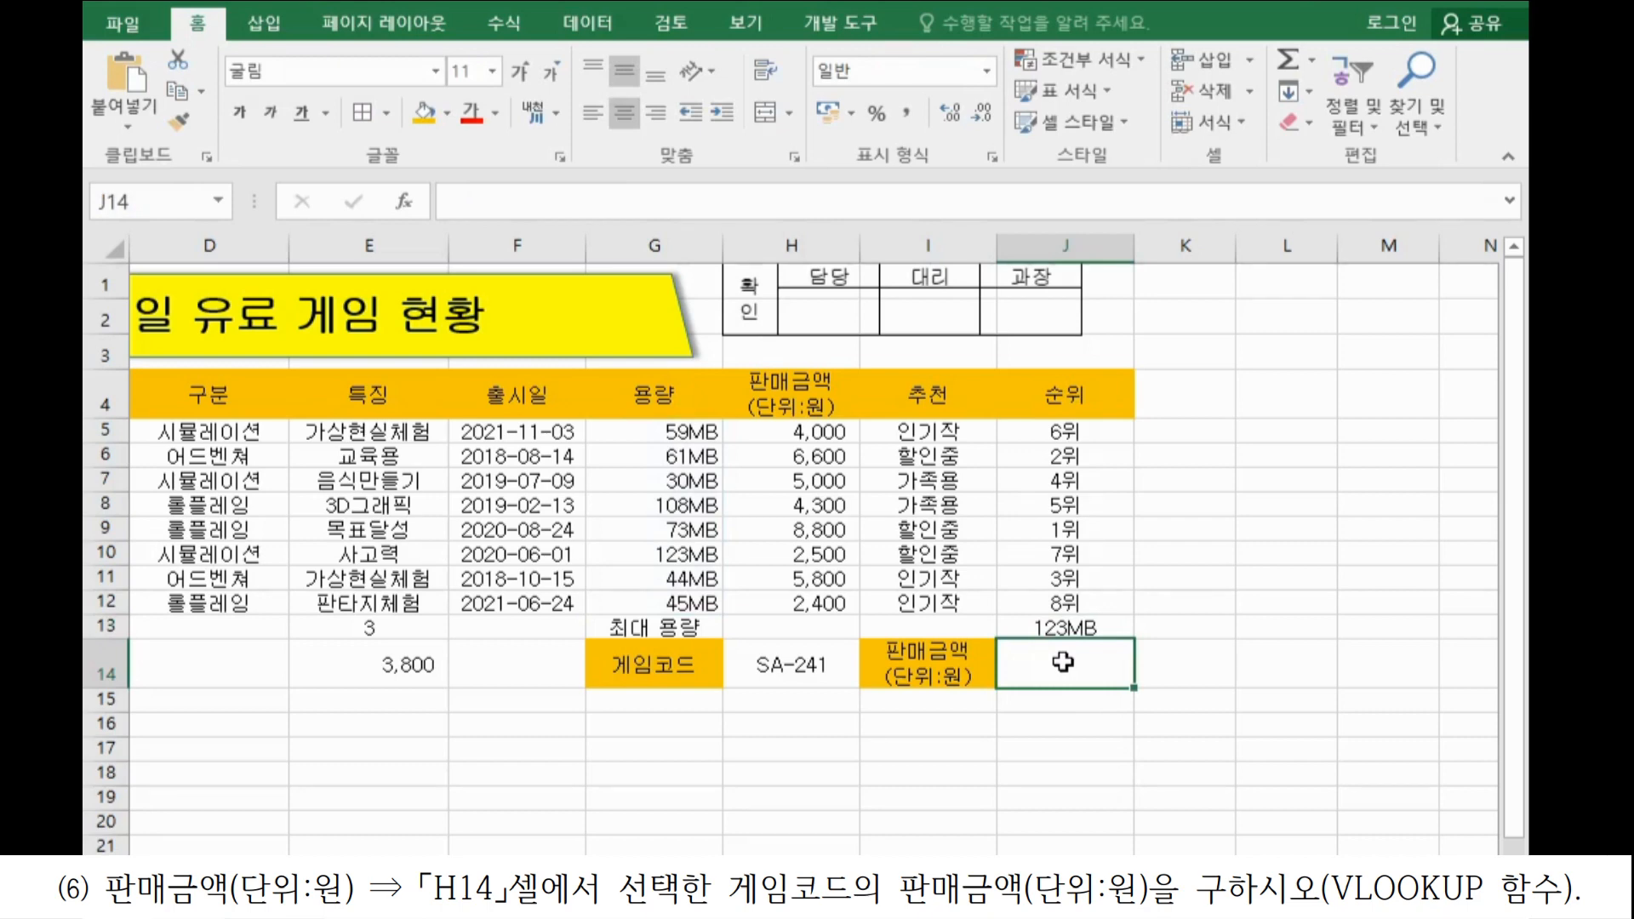
pyautogui.click(839, 663)
pyautogui.click(807, 426)
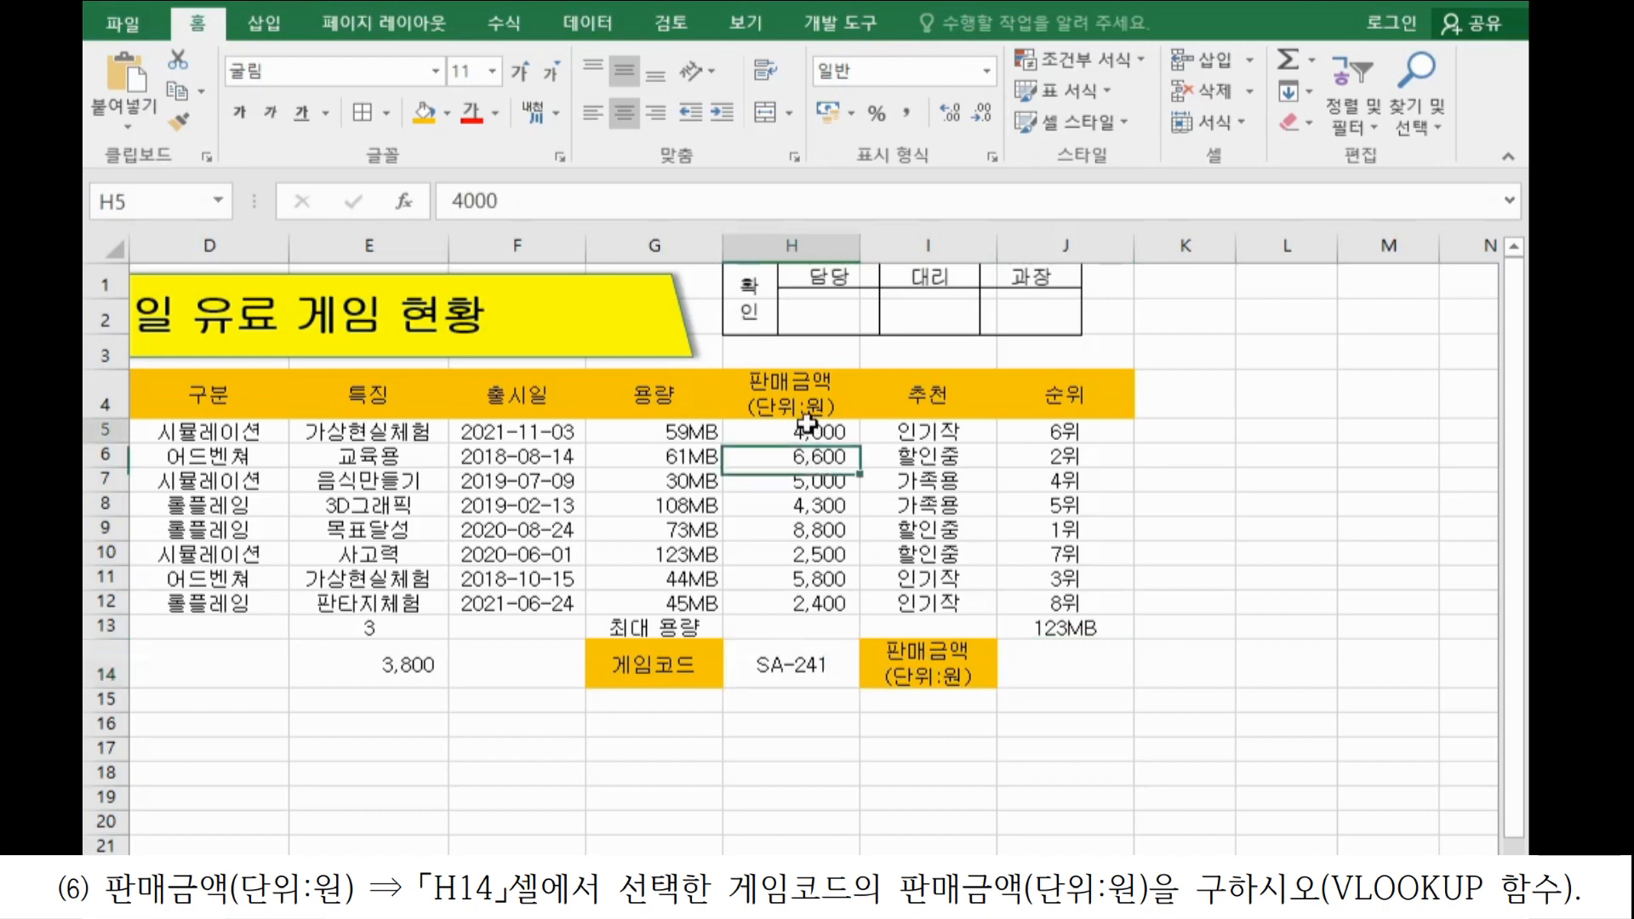
pyautogui.moveTo(807, 425); pyautogui.dragTo(809, 603)
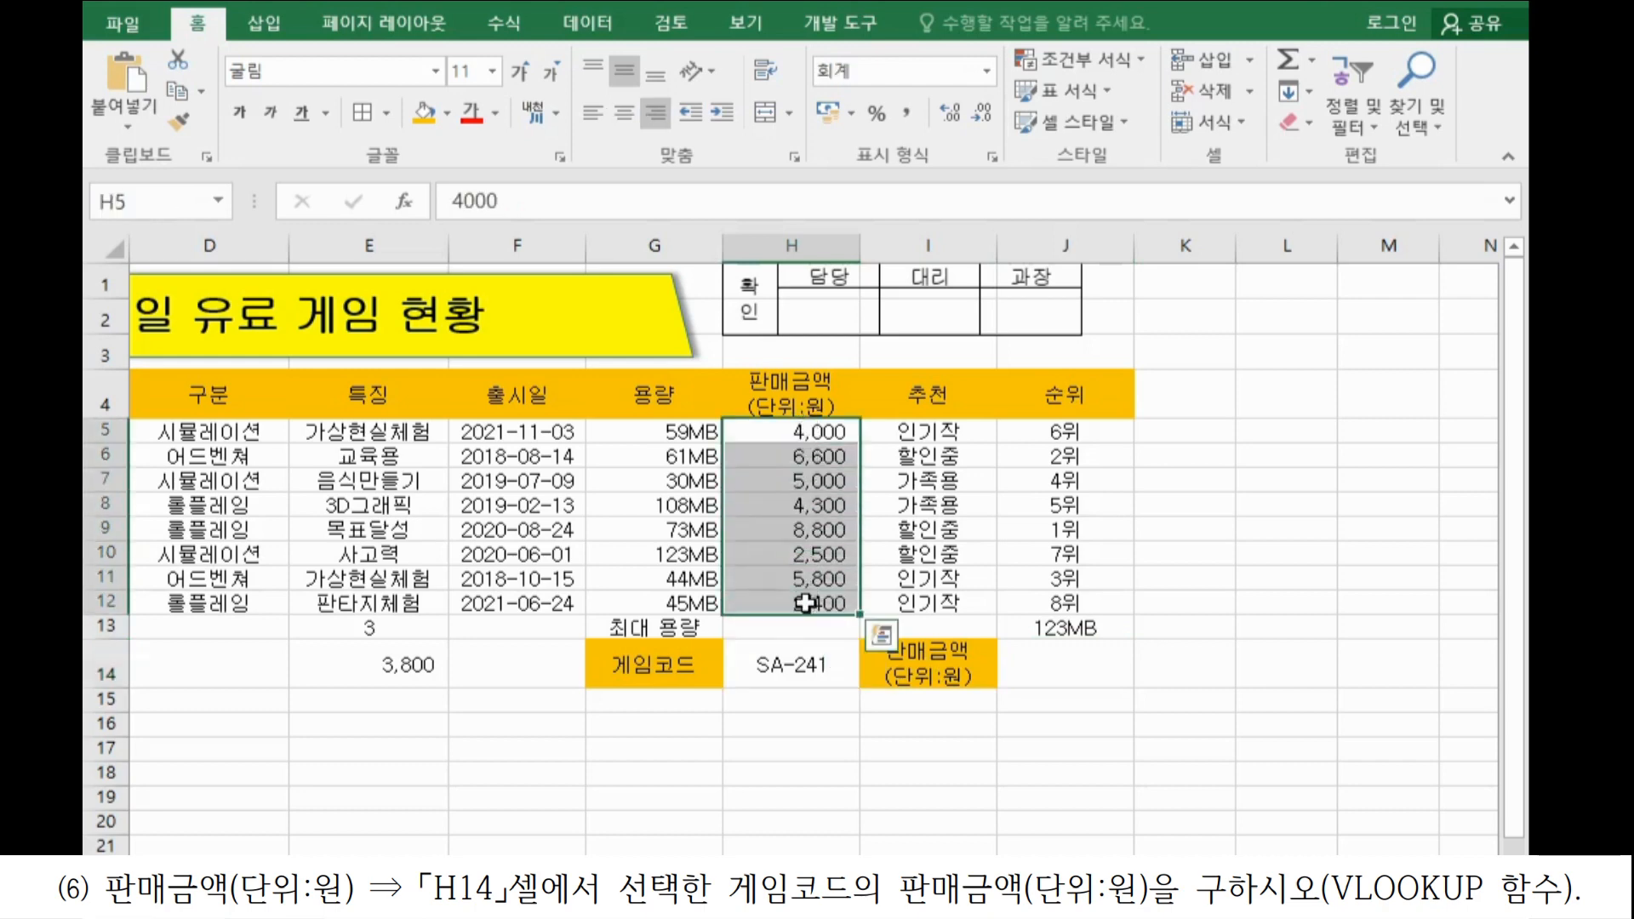
pyautogui.click(799, 668)
pyautogui.click(1076, 669)
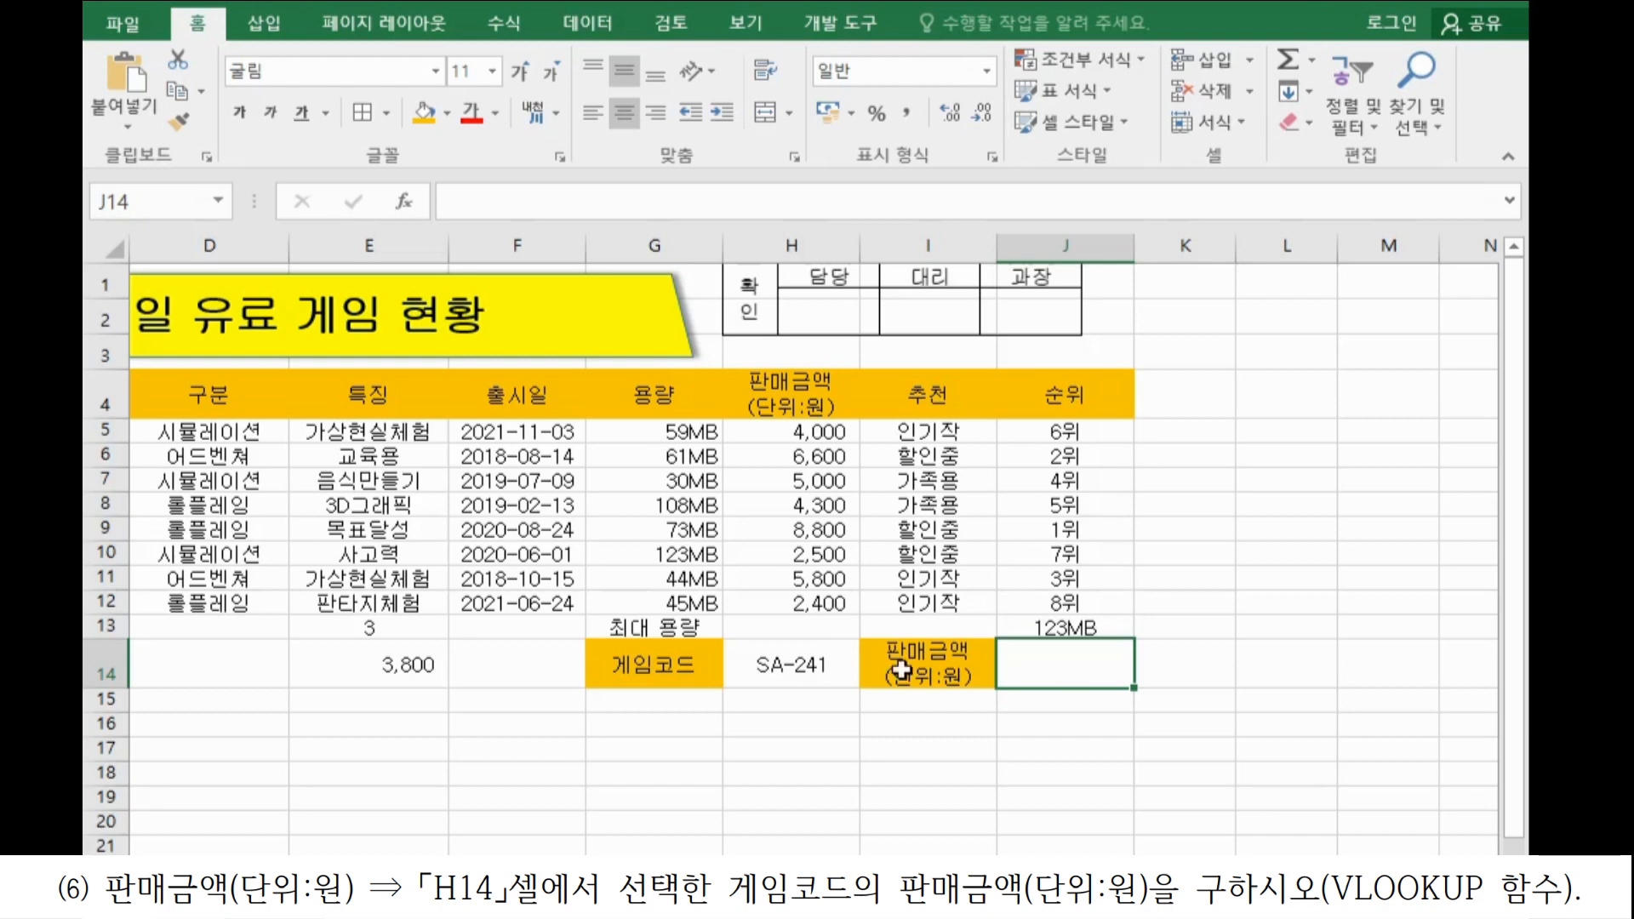
pyautogui.click(754, 669)
pyautogui.hscroll(-3, 847, 839)
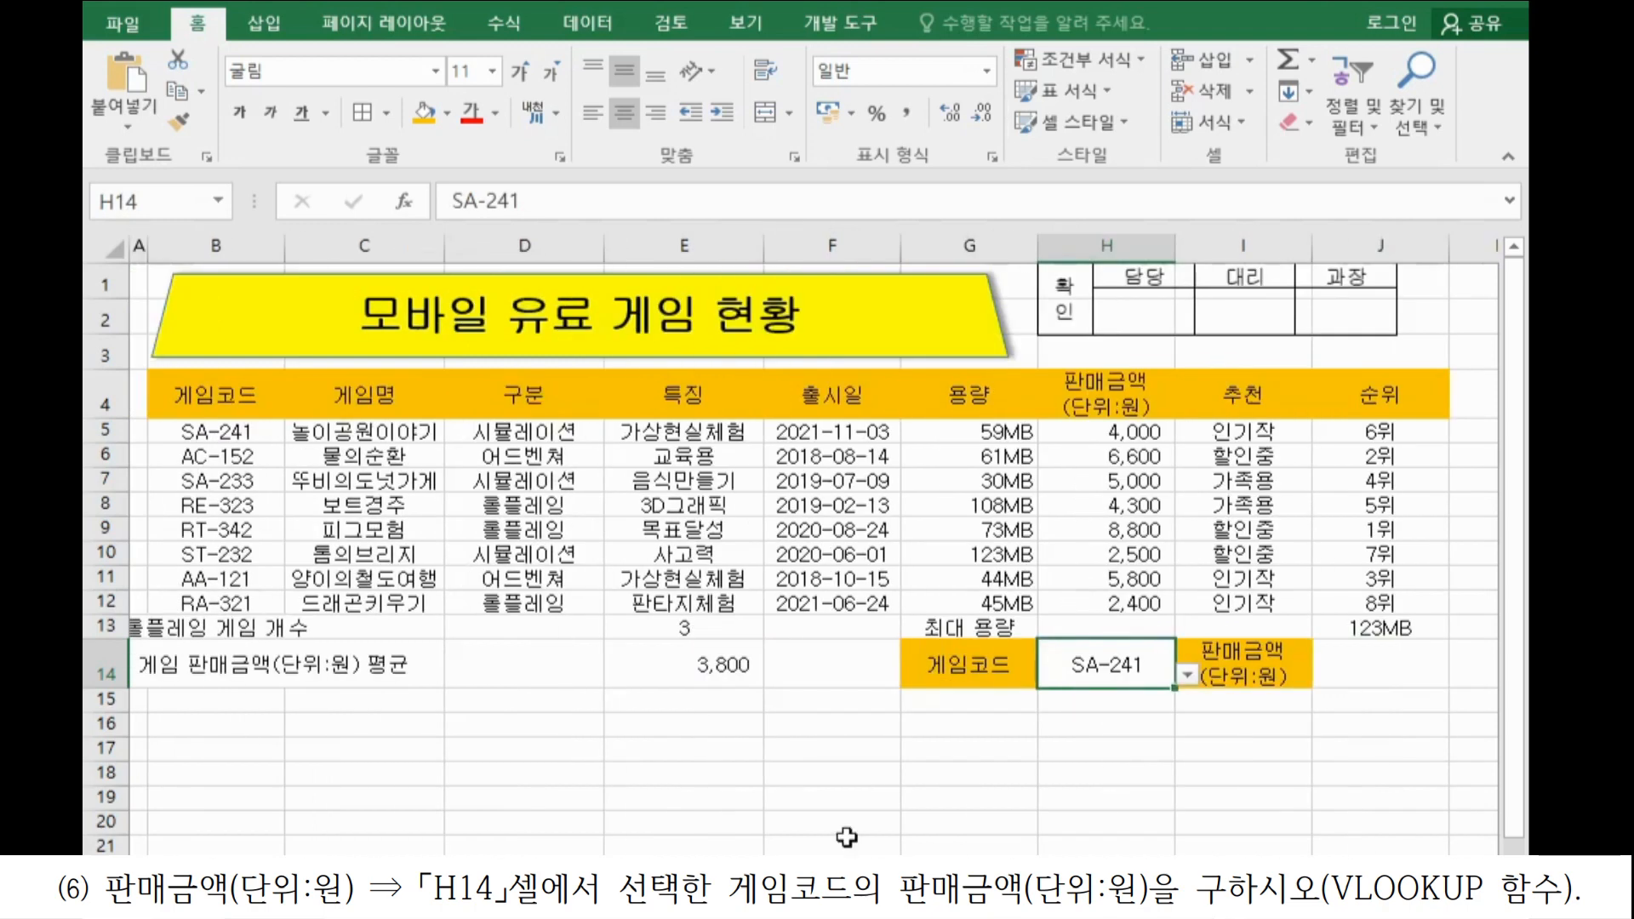
pyautogui.moveTo(277, 430); pyautogui.dragTo(1354, 606)
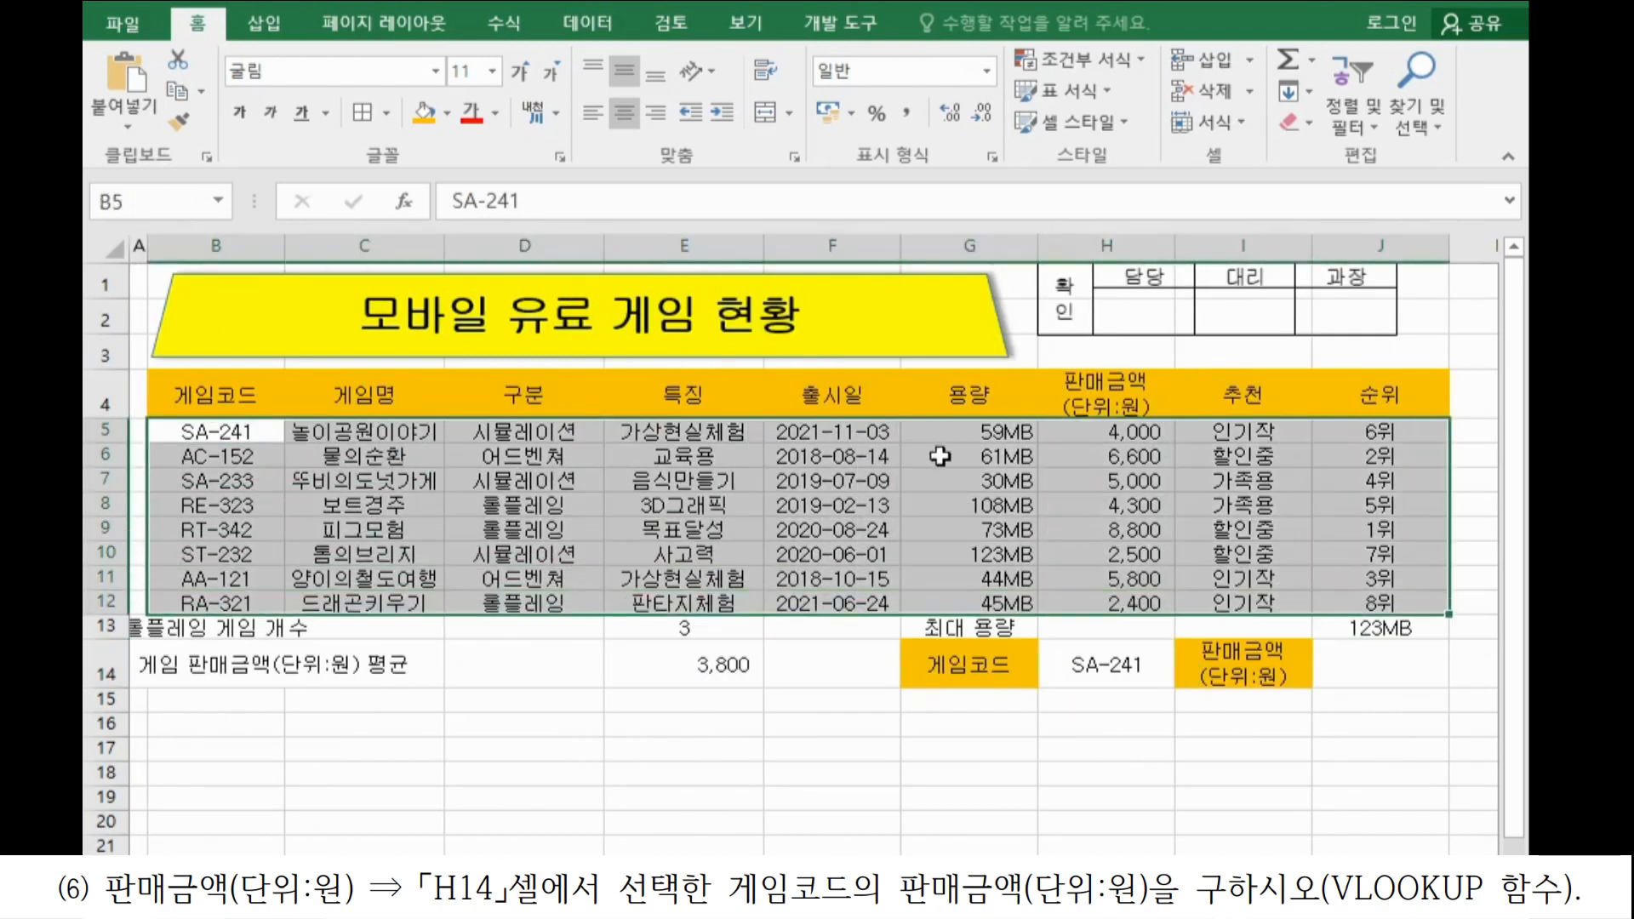
# Start a VLOOKUP function in cell J14 with H14 as the lookup value.
pyautogui.click(1378, 681)
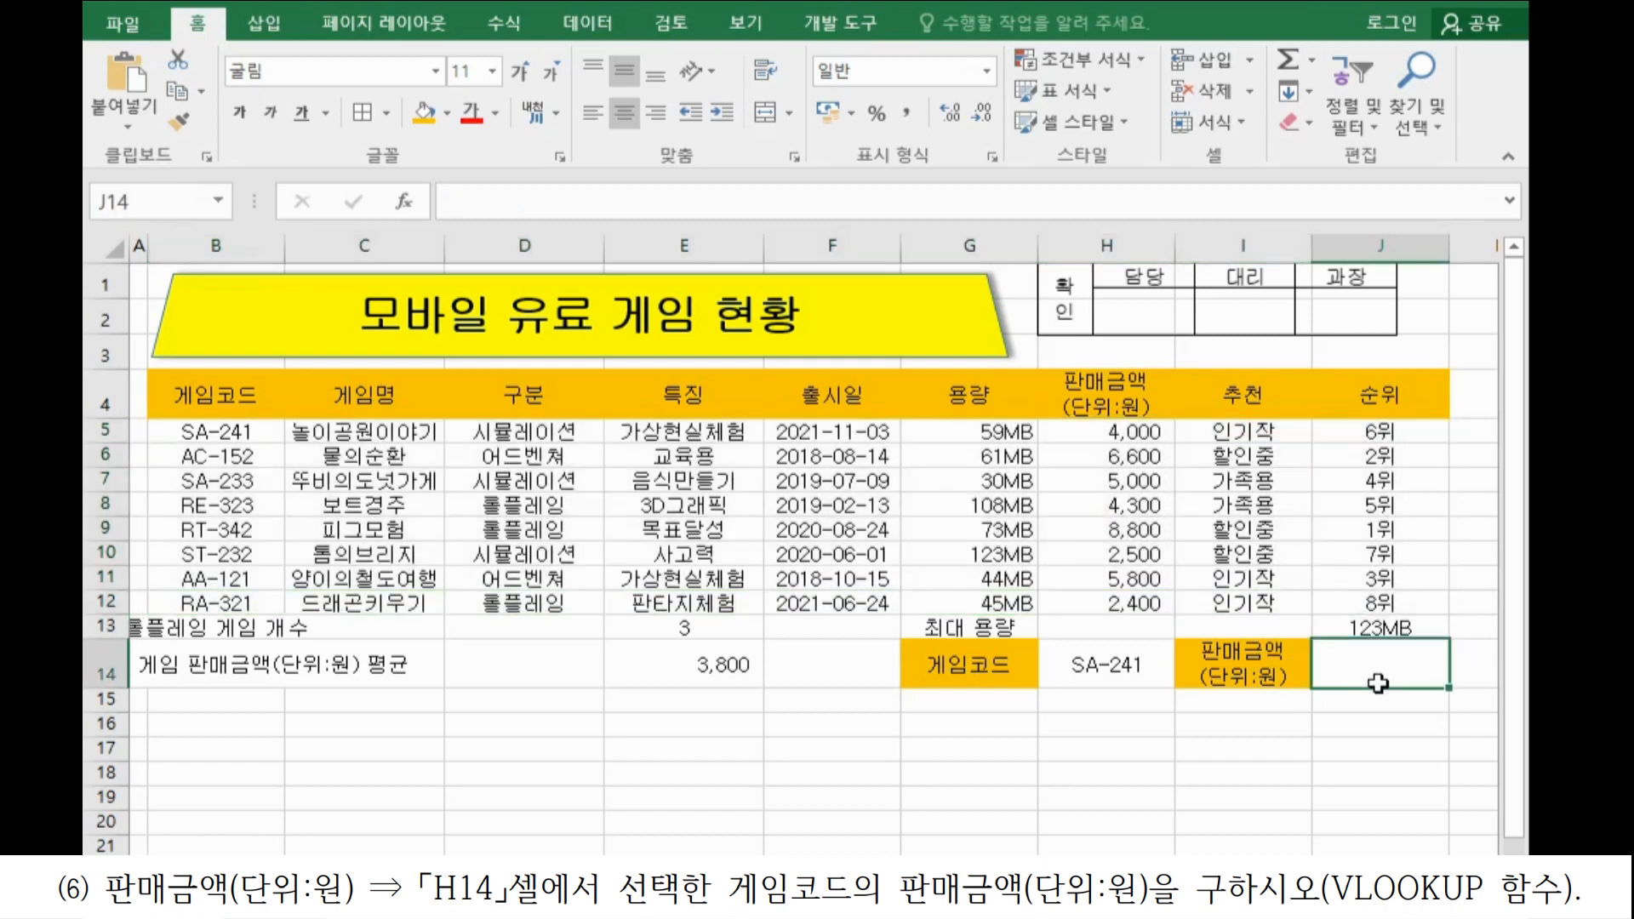
pyautogui.write('=')
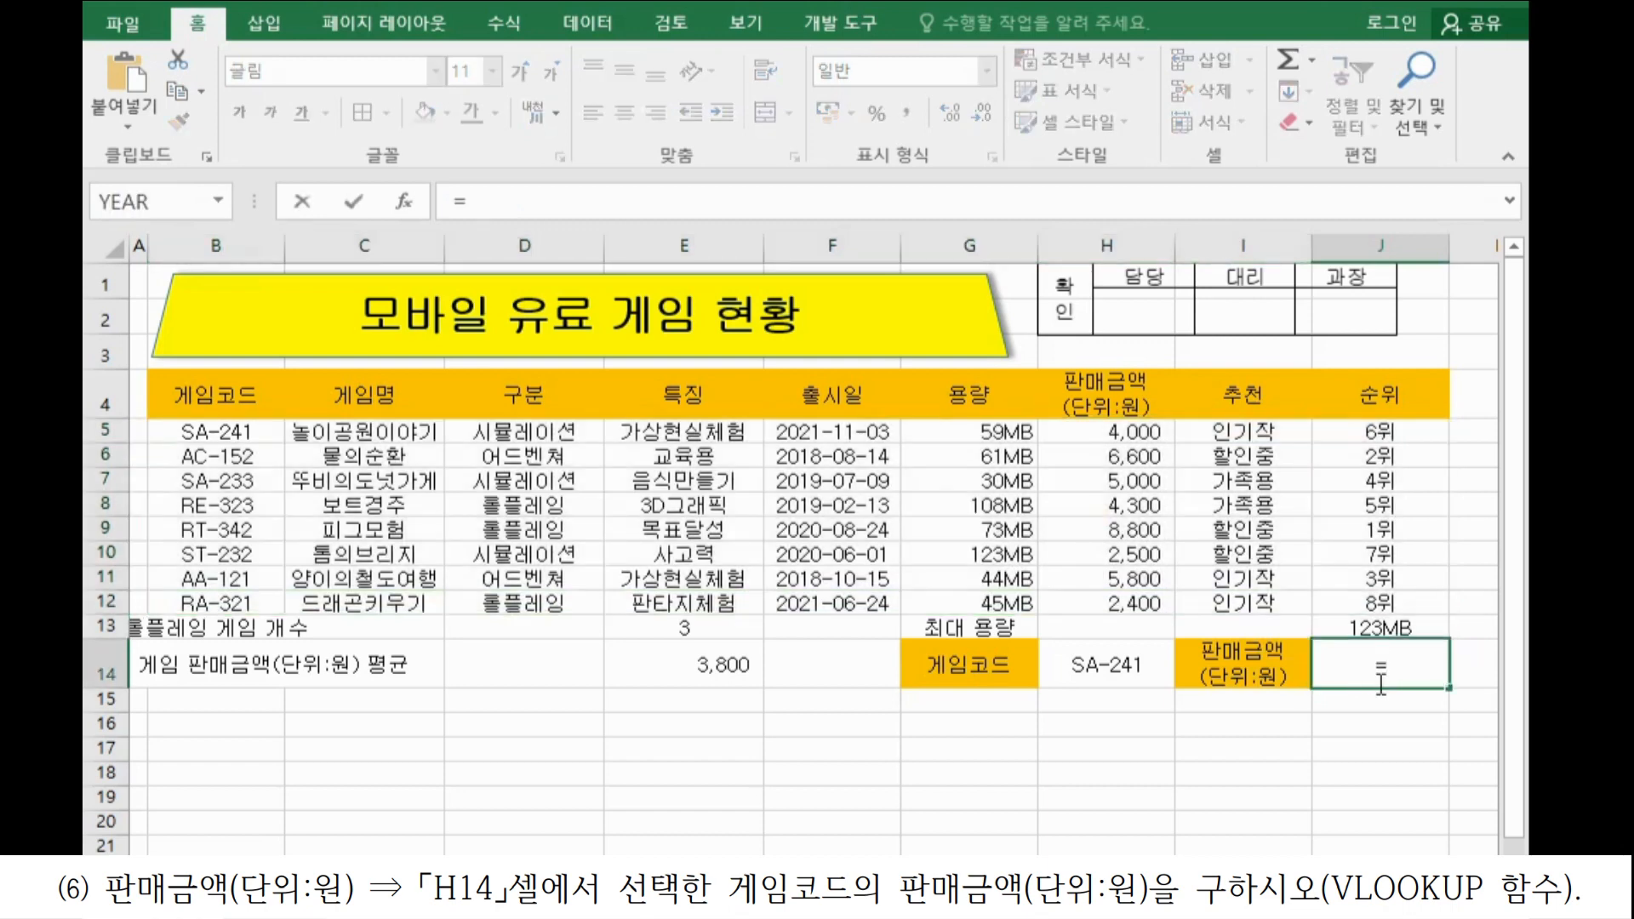
pyautogui.write('V')
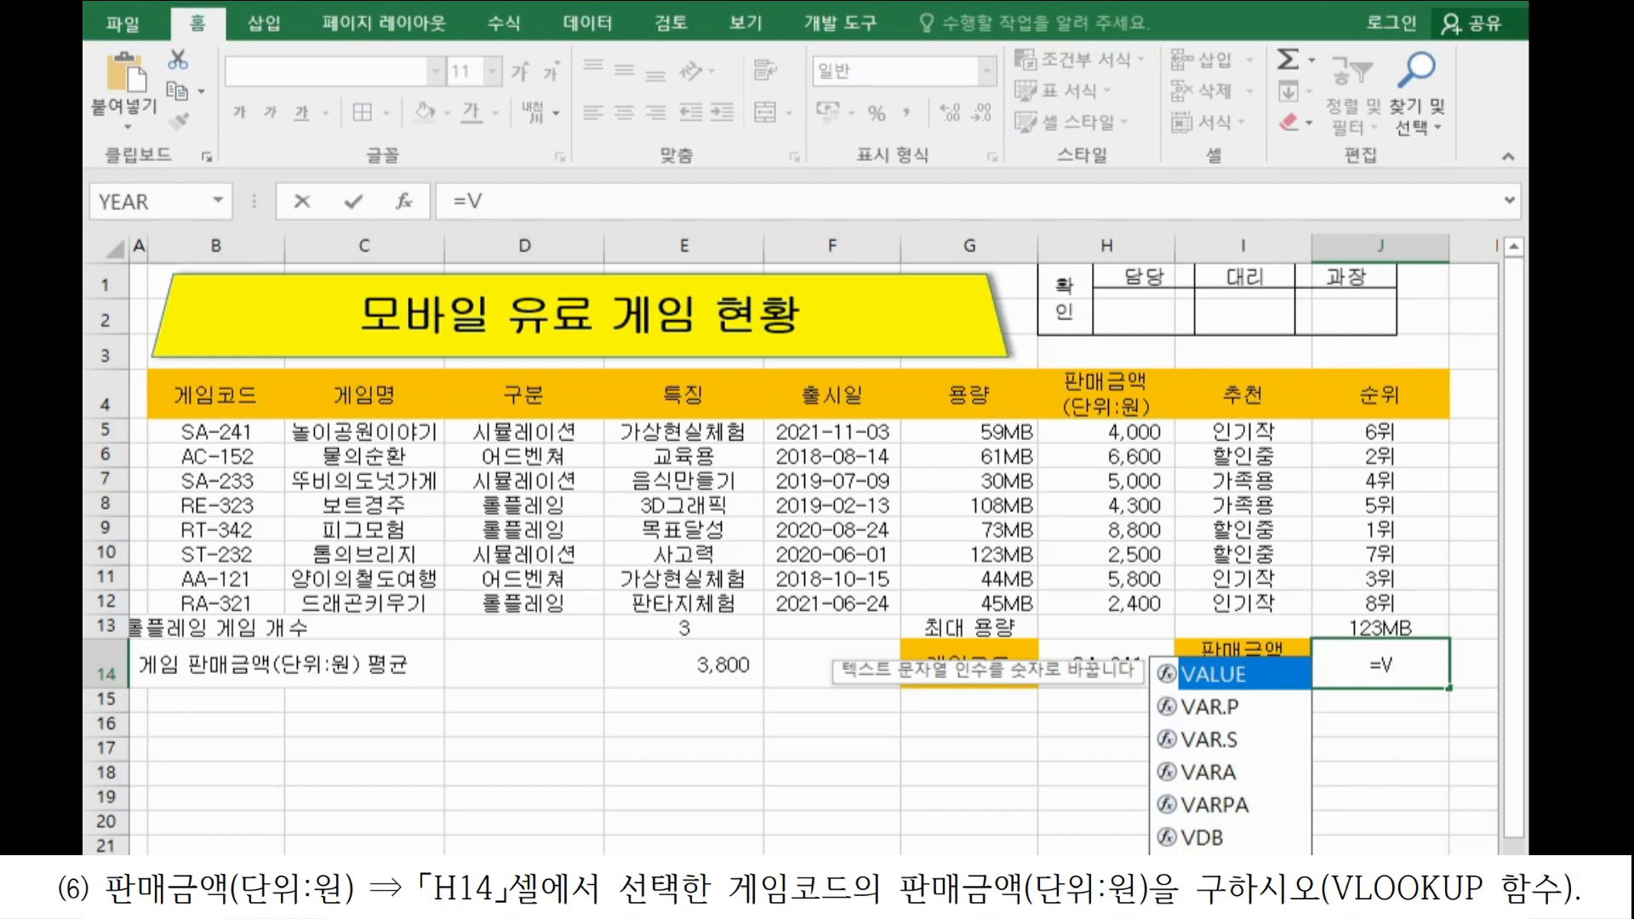
pyautogui.write('LOOKUP(')
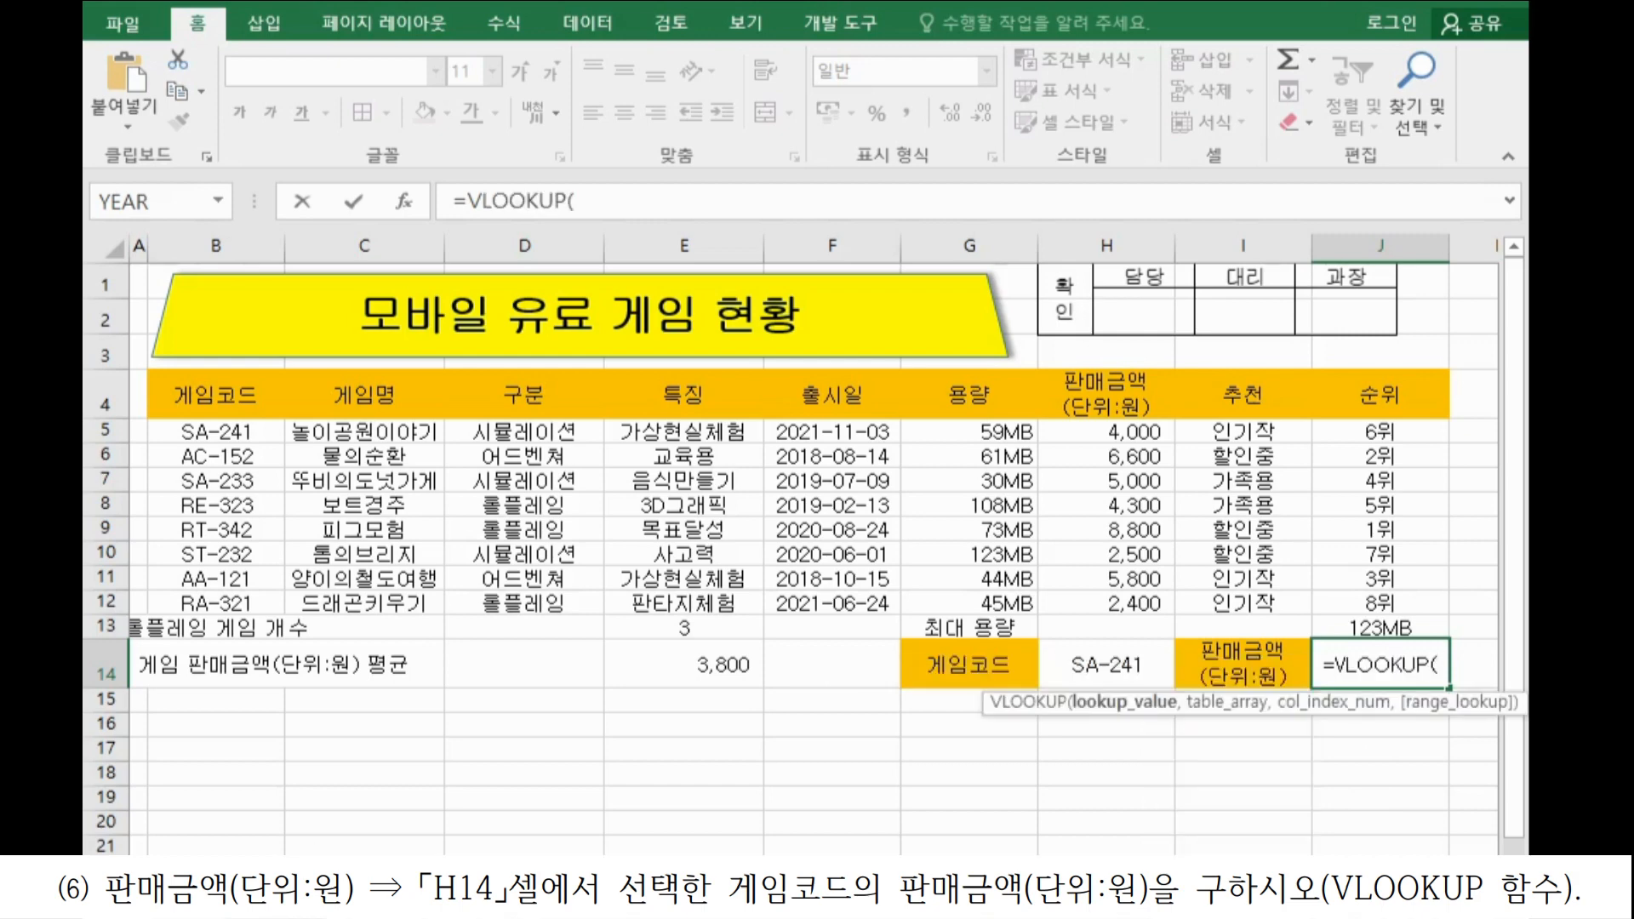
pyautogui.click(406, 204)
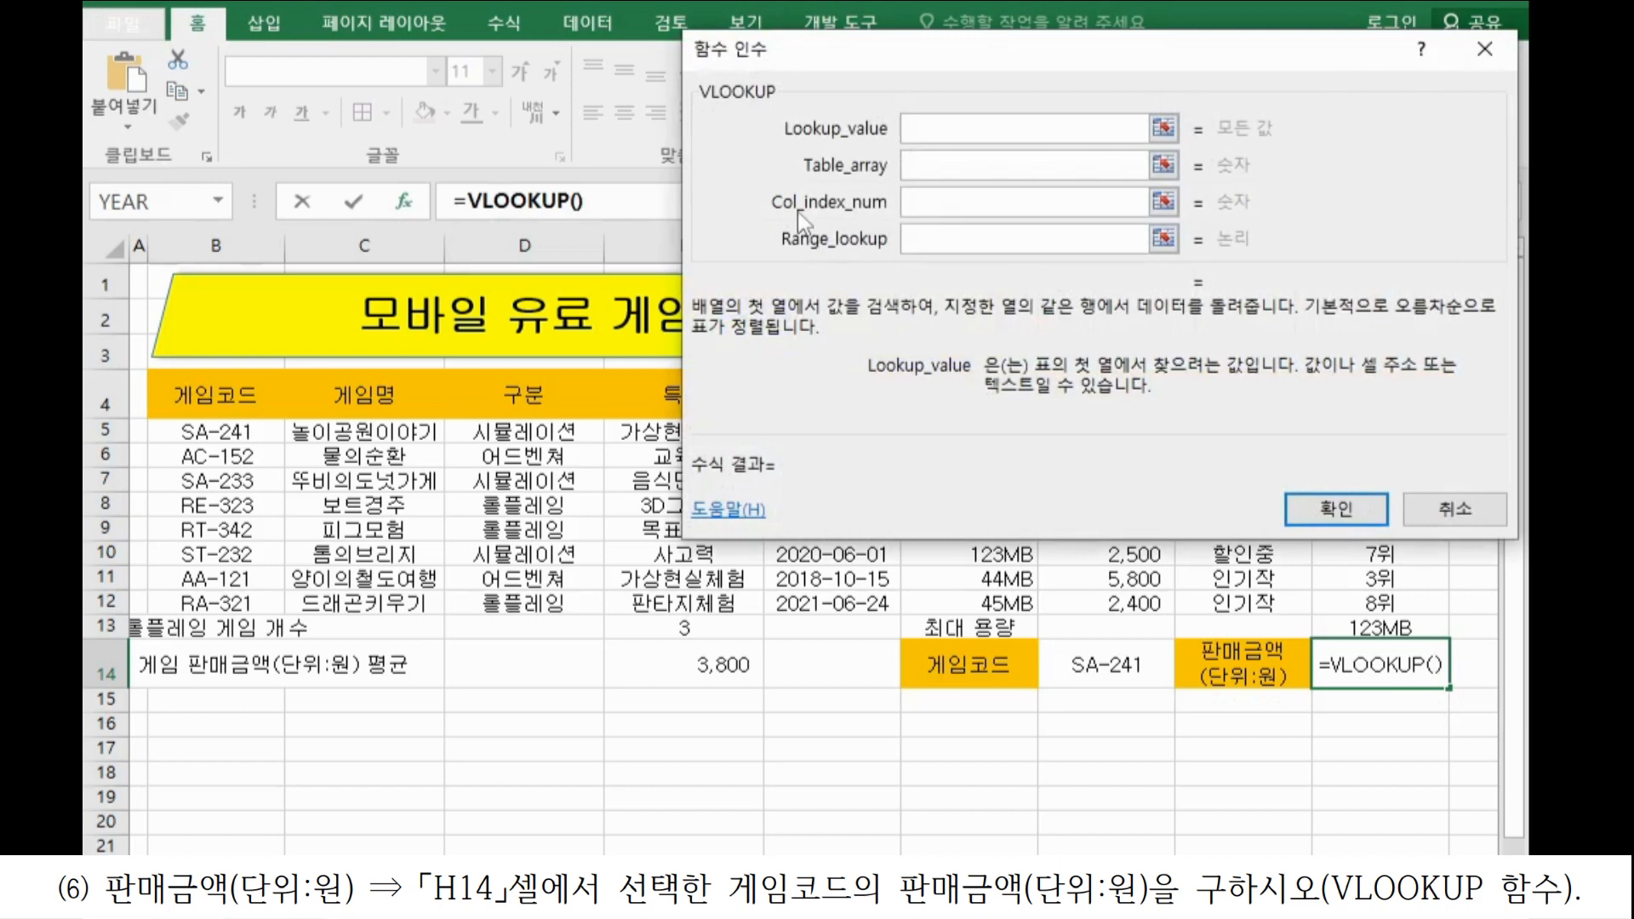
pyautogui.click(1116, 647)
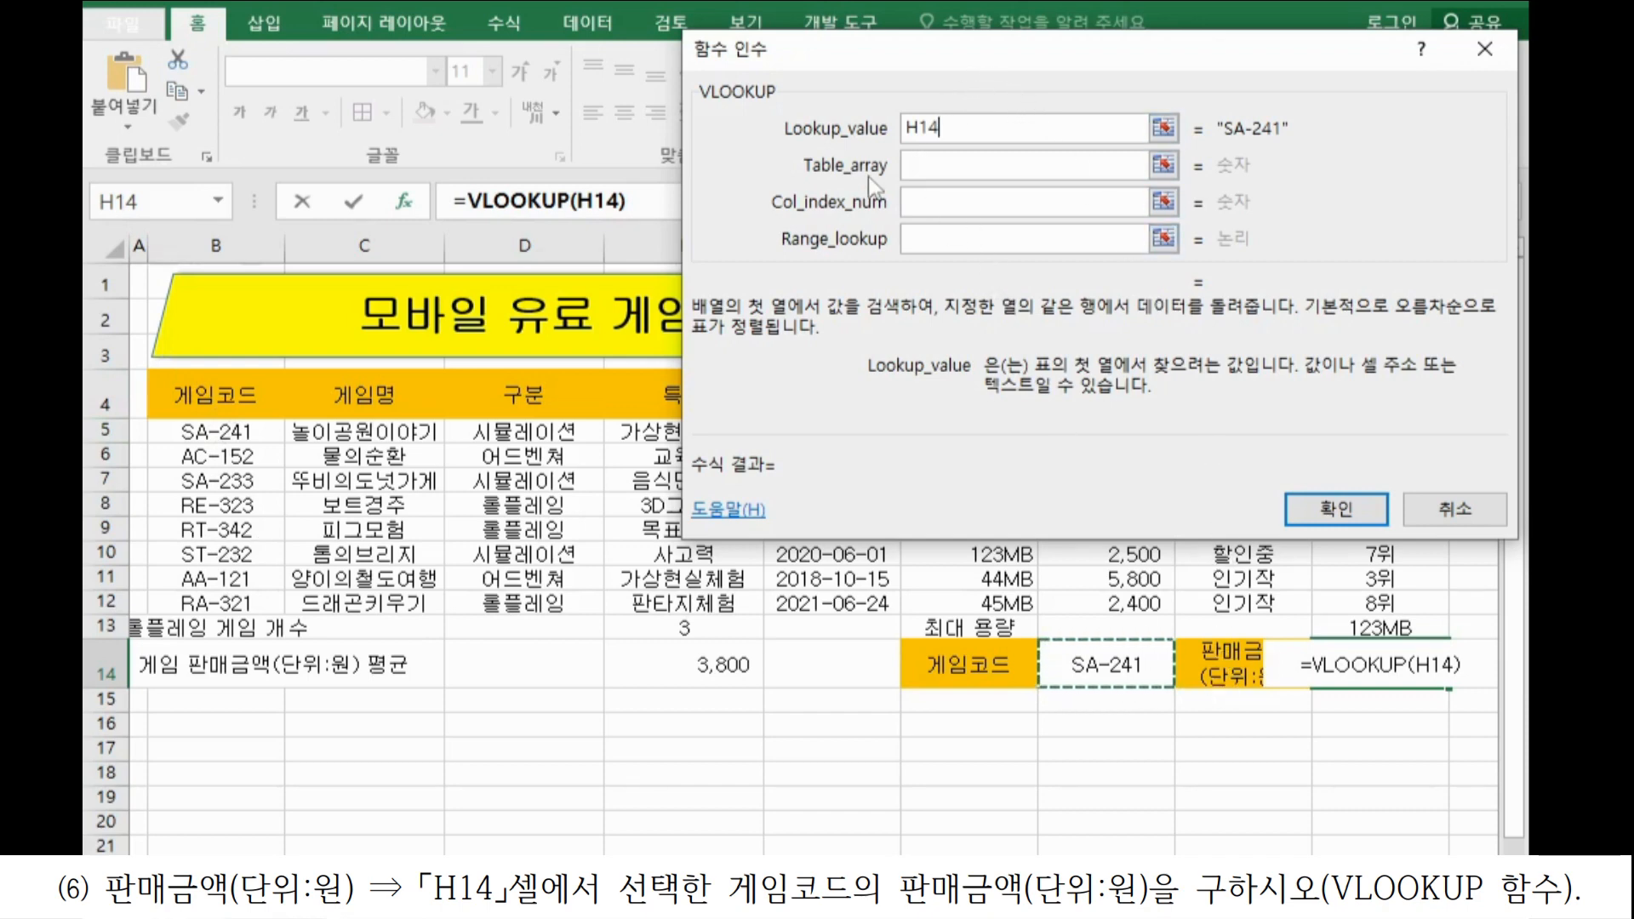
# Set the table array of the VLOOKUP function to B5:J12.
pyautogui.click(969, 165)
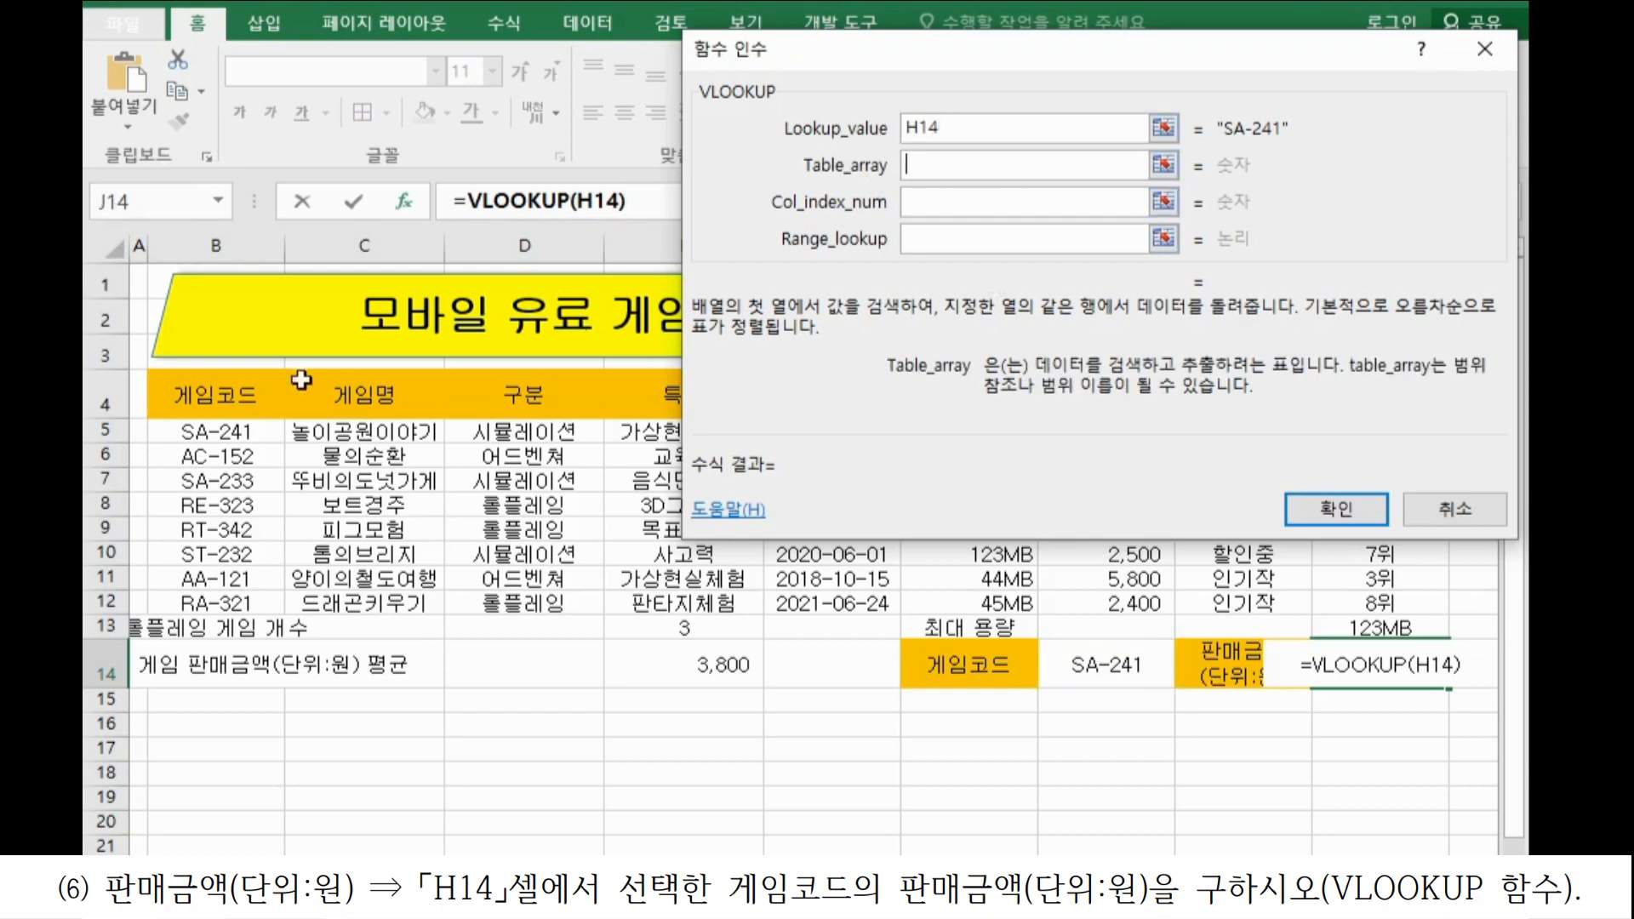
pyautogui.click(181, 432)
pyautogui.moveTo(181, 432); pyautogui.dragTo(1377, 598)
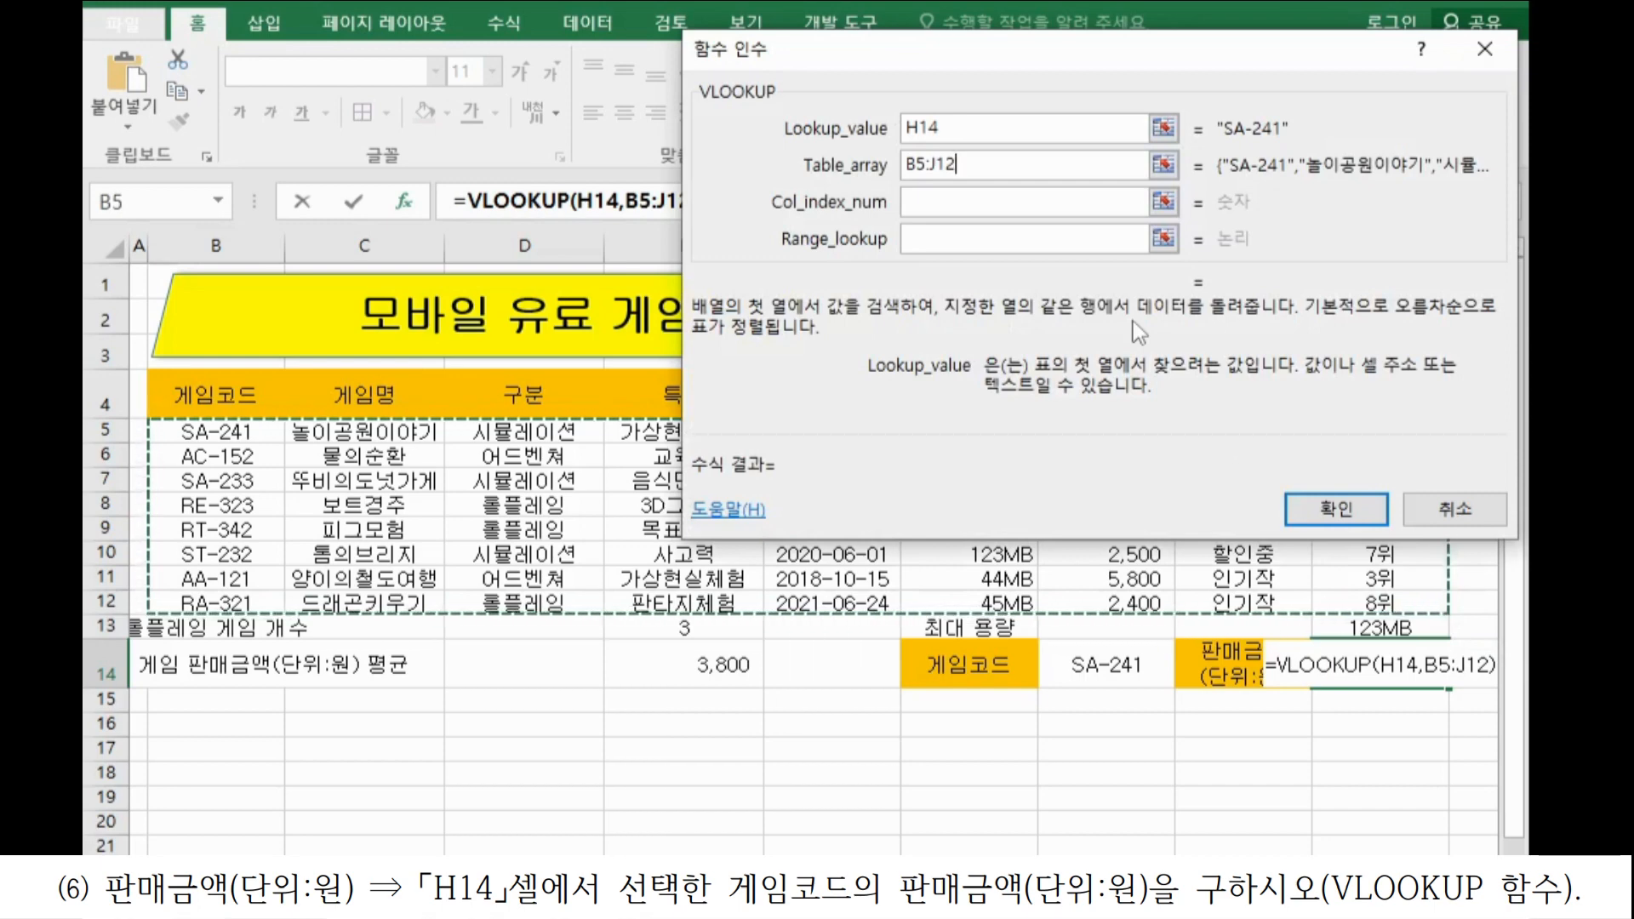
# Count the table columns from 게임코드 to 판매금액(단위:원) to determine the VLOOKUP column index.
pyautogui.click(1008, 198)
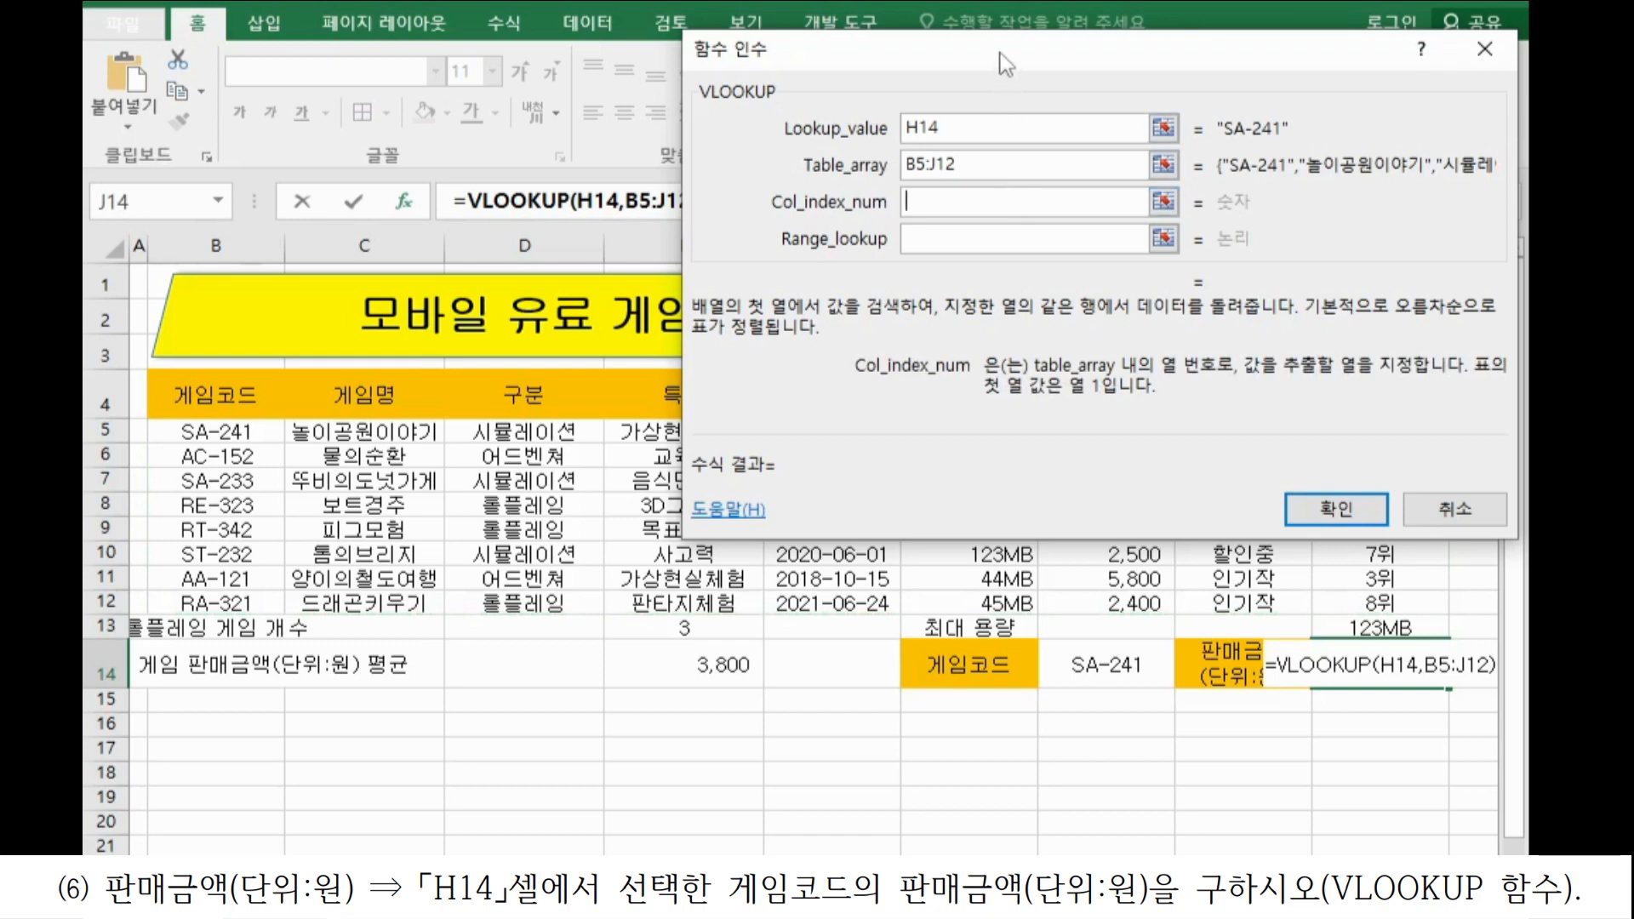
pyautogui.moveTo(1000, 55); pyautogui.dragTo(618, 617)
pyautogui.moveTo(326, 436); pyautogui.dragTo(217, 481)
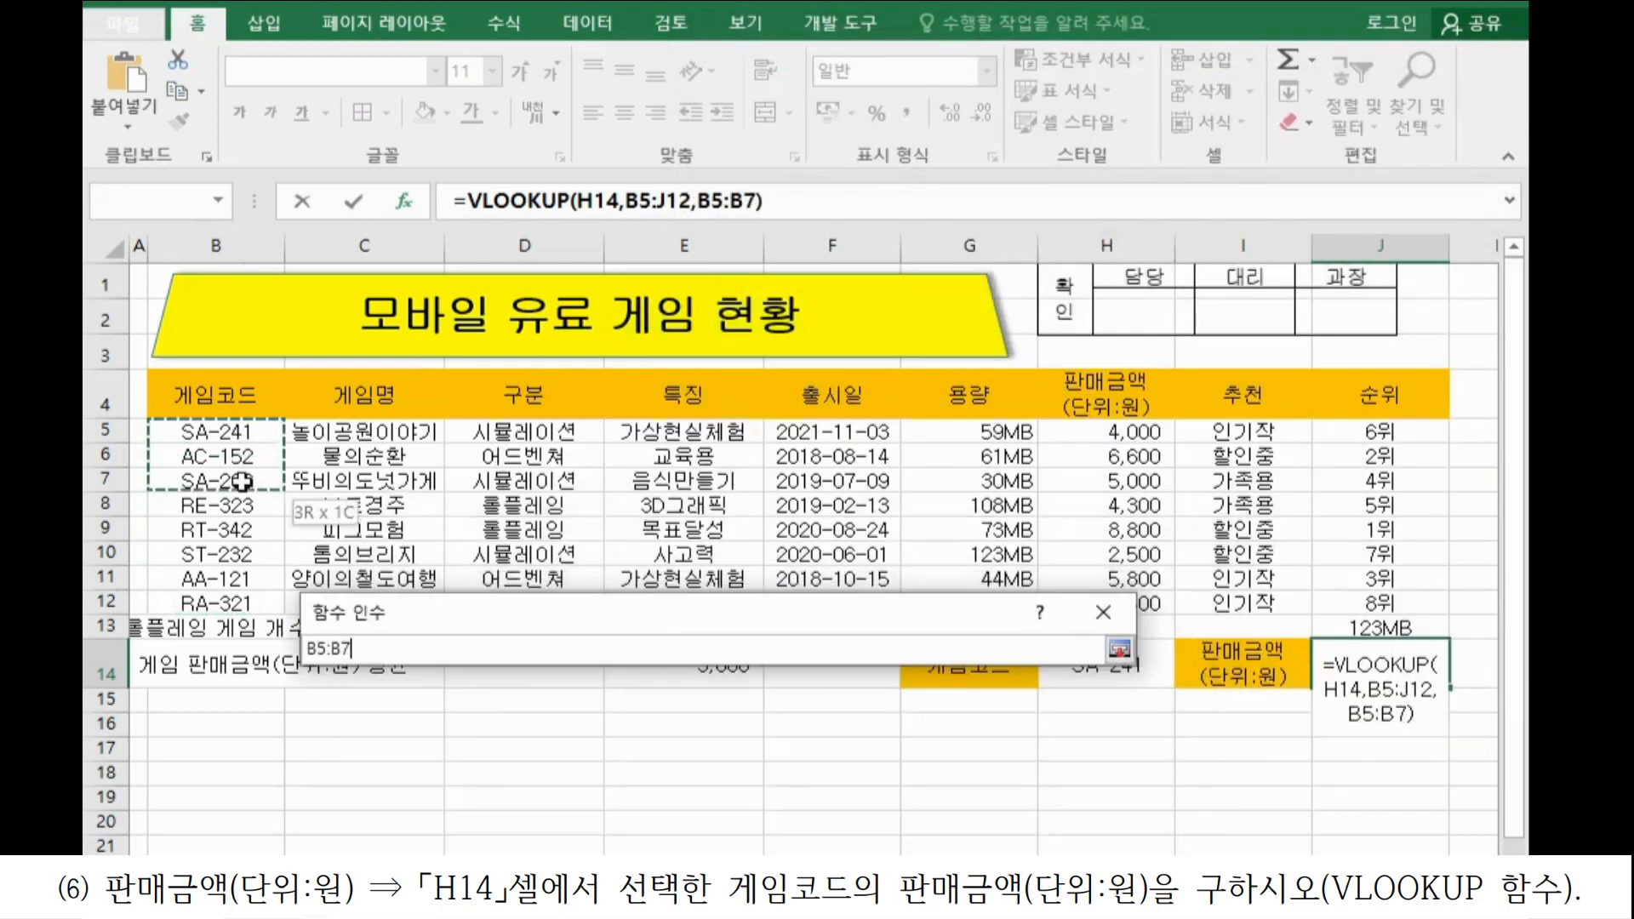
pyautogui.moveTo(364, 432); pyautogui.dragTo(364, 481)
pyautogui.moveTo(505, 422); pyautogui.dragTo(515, 481)
pyautogui.moveTo(672, 432); pyautogui.dragTo(672, 481)
pyautogui.moveTo(830, 431); pyautogui.dragTo(832, 481)
pyautogui.moveTo(954, 423); pyautogui.dragTo(970, 457)
pyautogui.moveTo(1106, 430); pyautogui.dragTo(1106, 506)
pyautogui.moveTo(253, 430); pyautogui.dragTo(217, 579)
pyautogui.click(524, 456)
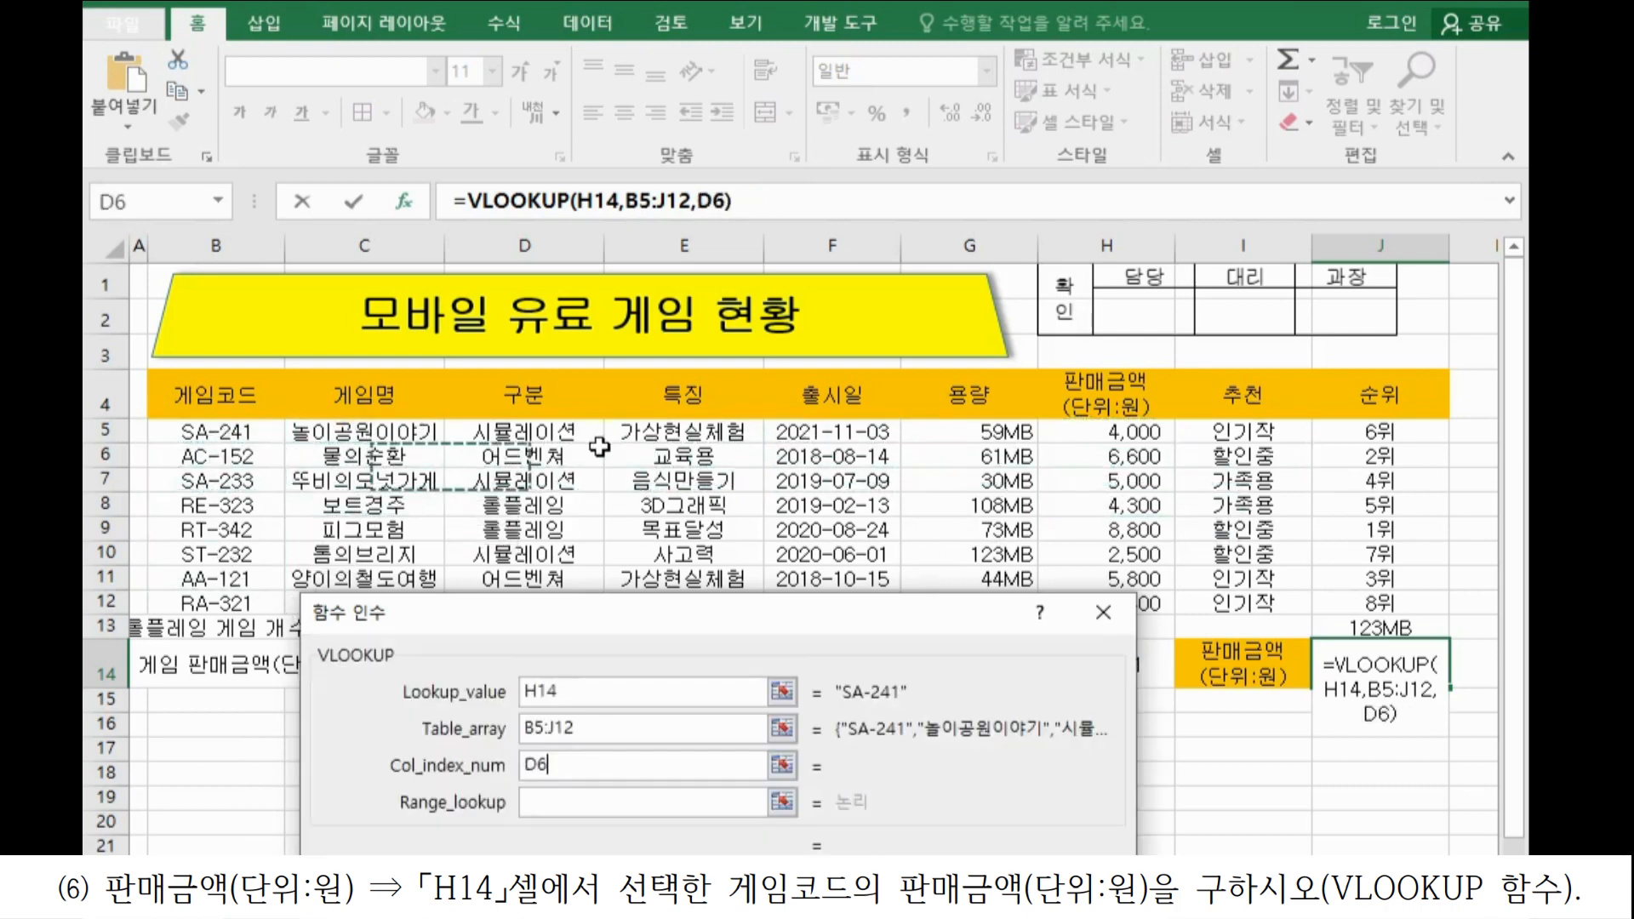
pyautogui.moveTo(524, 456); pyautogui.dragTo(684, 481)
pyautogui.moveTo(970, 457); pyautogui.dragTo(1026, 483)
pyautogui.click(1107, 430)
pyautogui.moveTo(1107, 430); pyautogui.dragTo(1106, 529)
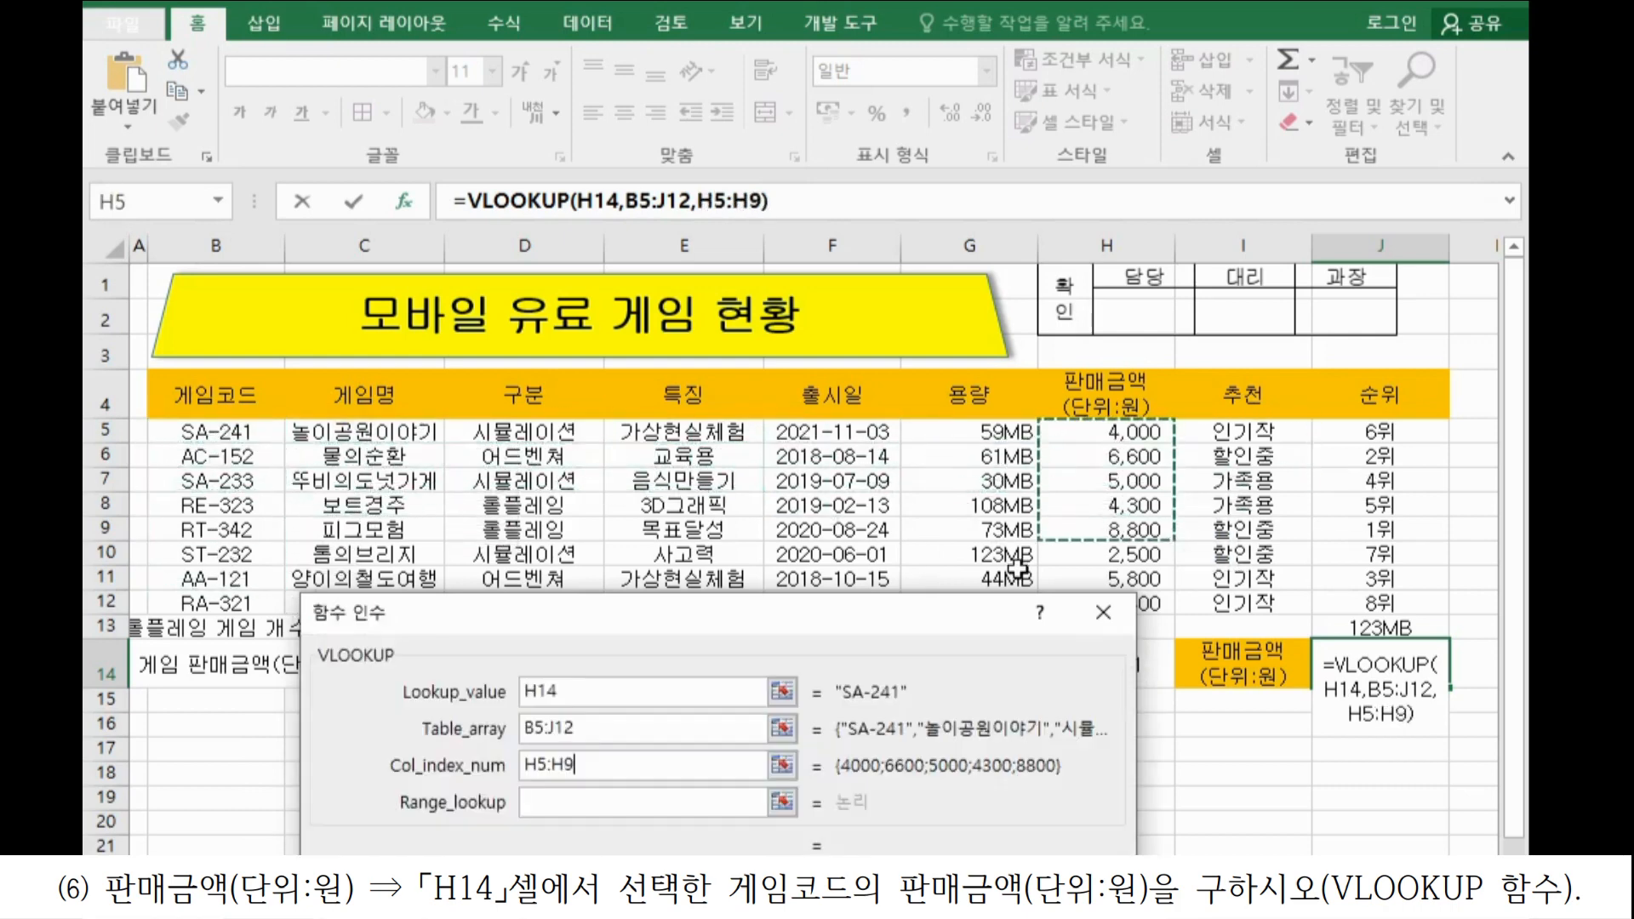
# Complete the VLOOKUP in J14 with column index 7 and range lookup 0.
pyautogui.moveTo(947, 609); pyautogui.dragTo(1104, 98)
pyautogui.doubleClick(705, 254)
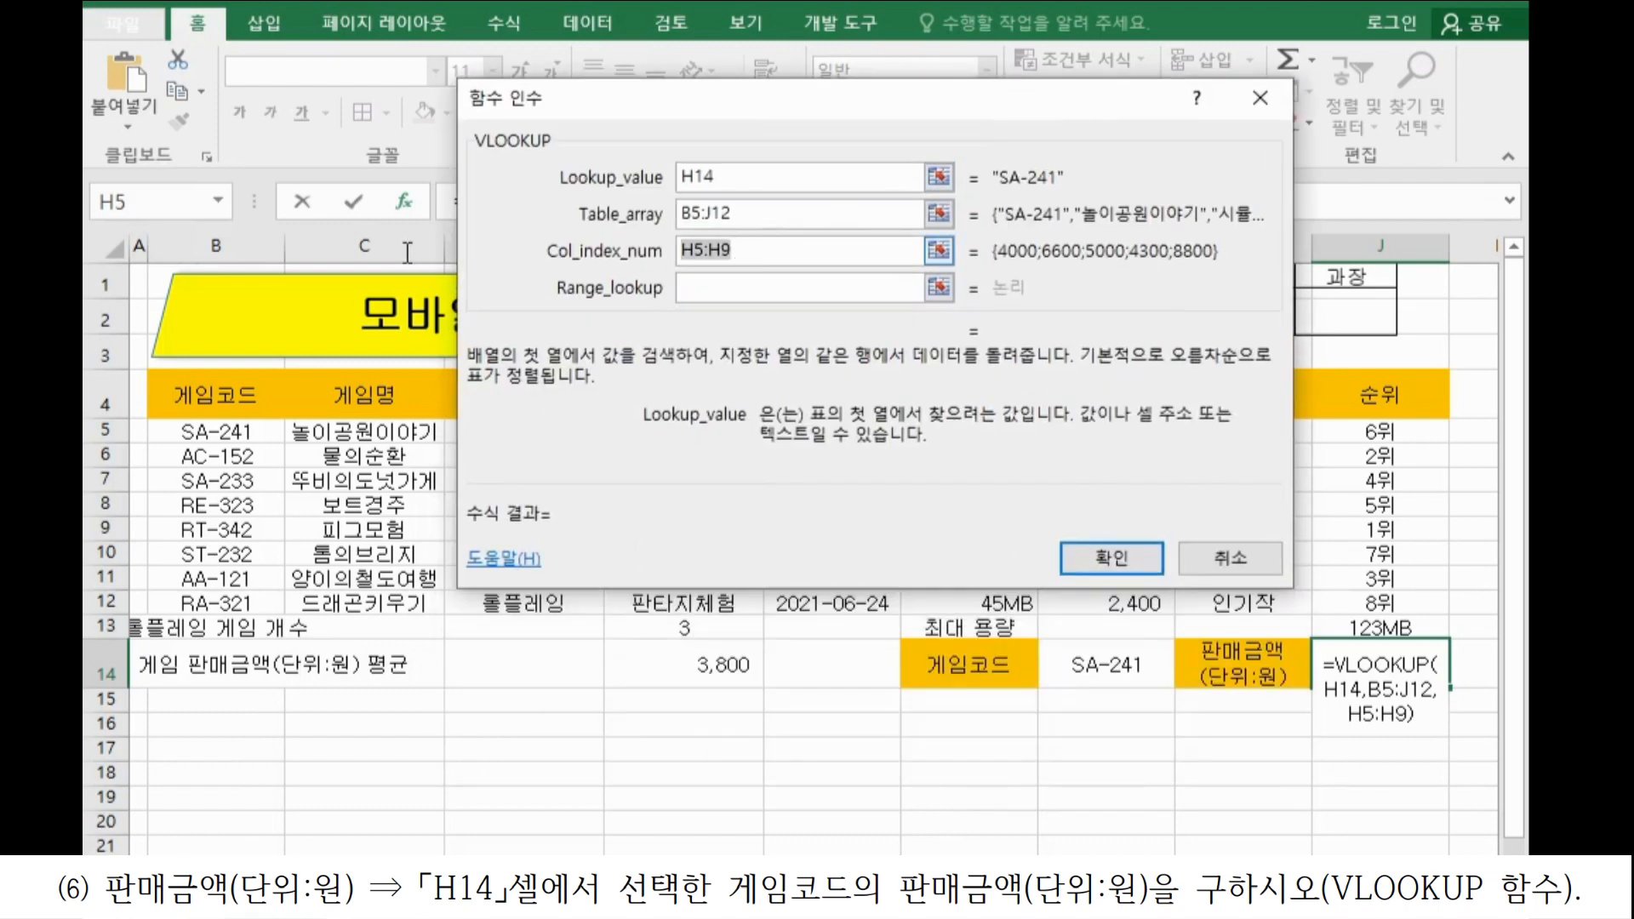
pyautogui.write('7')
pyautogui.click(719, 292)
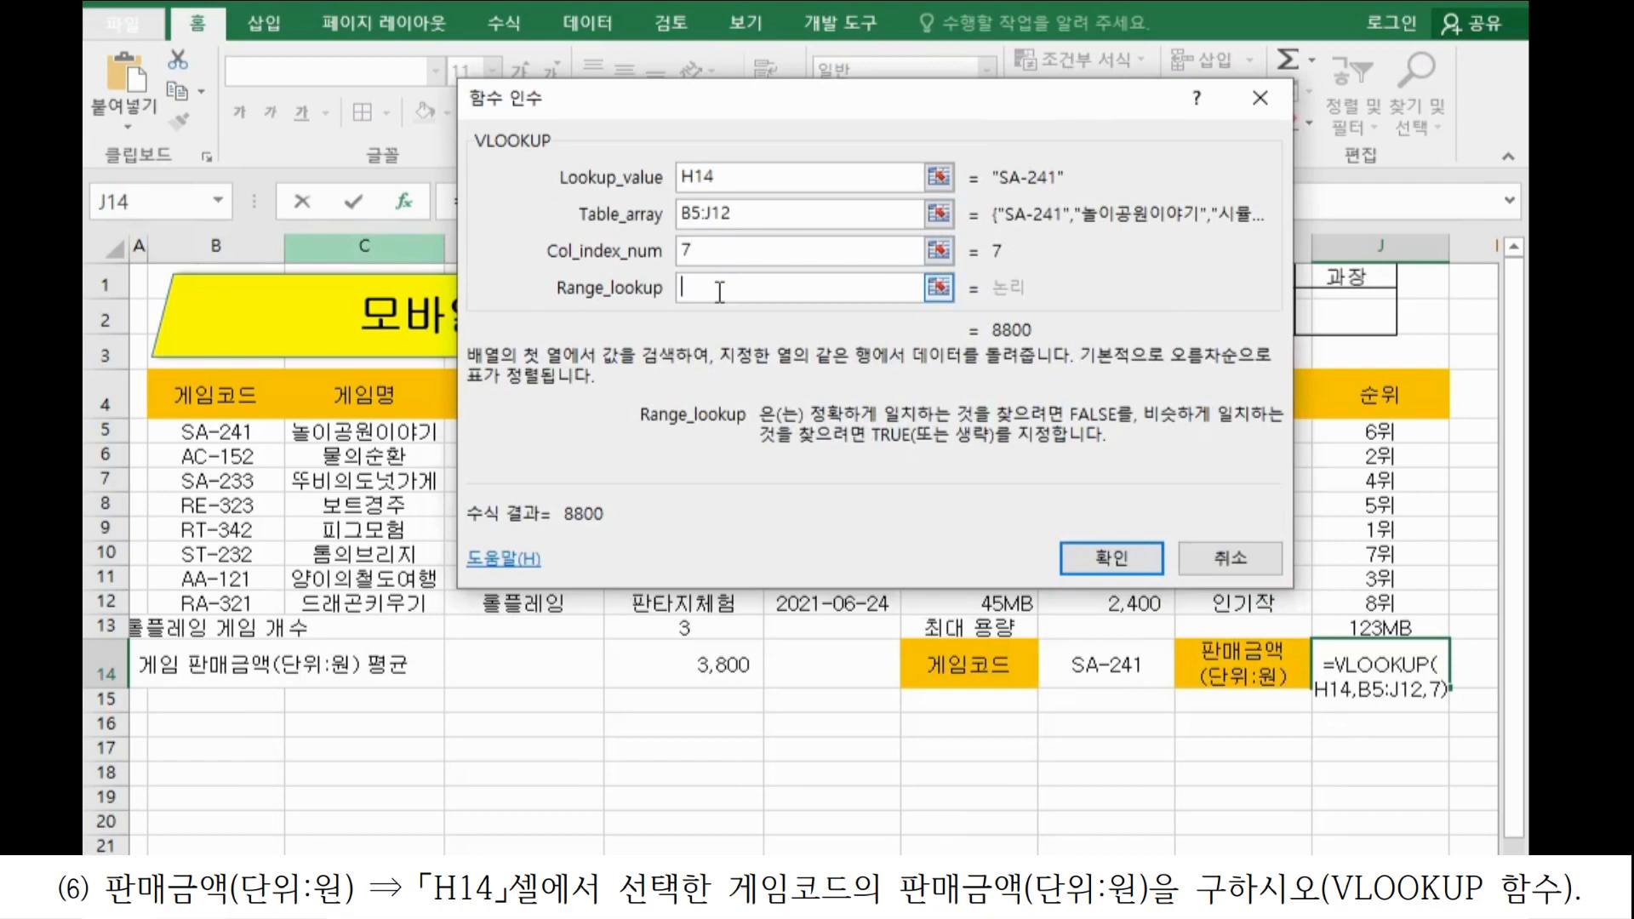
pyautogui.write('0')
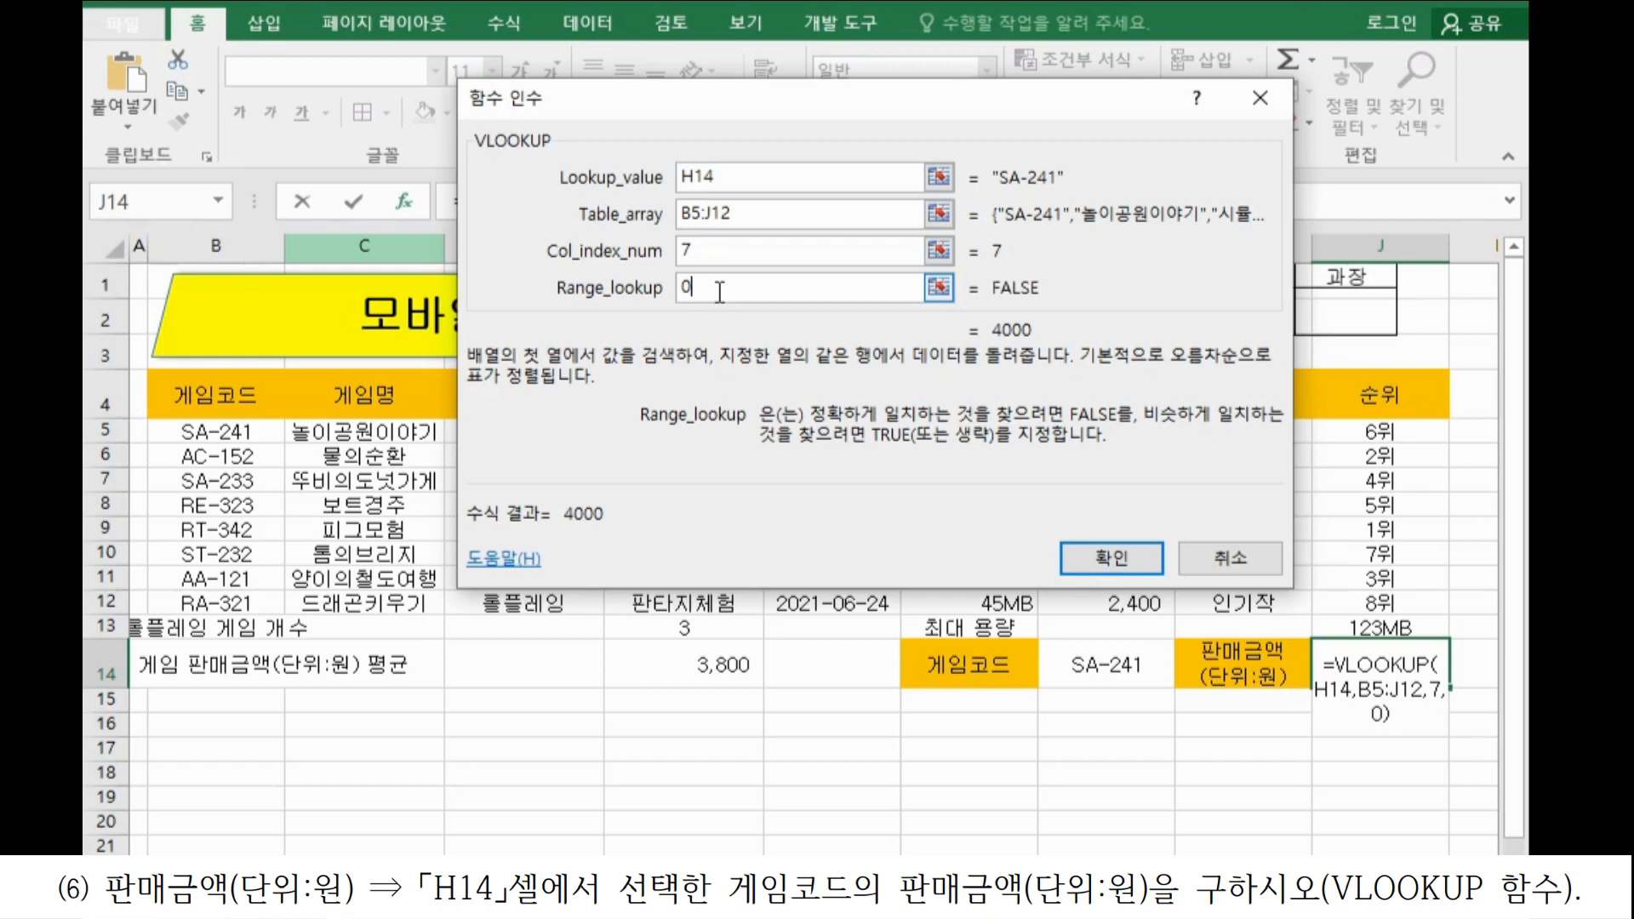
pyautogui.press('Return')
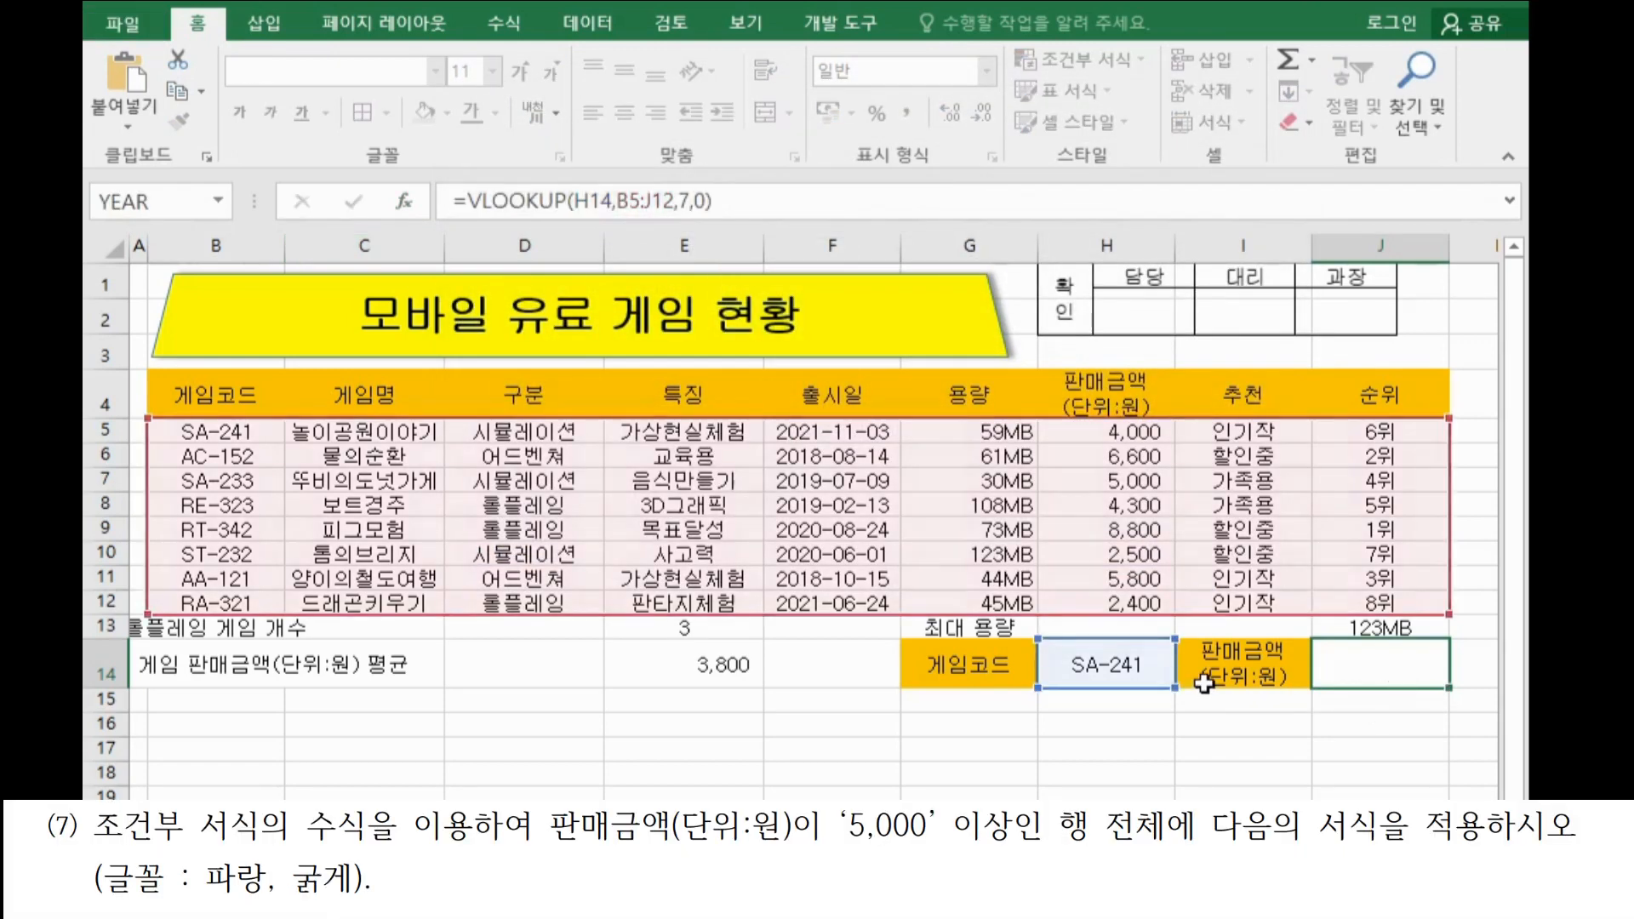
pyautogui.press('Escape')
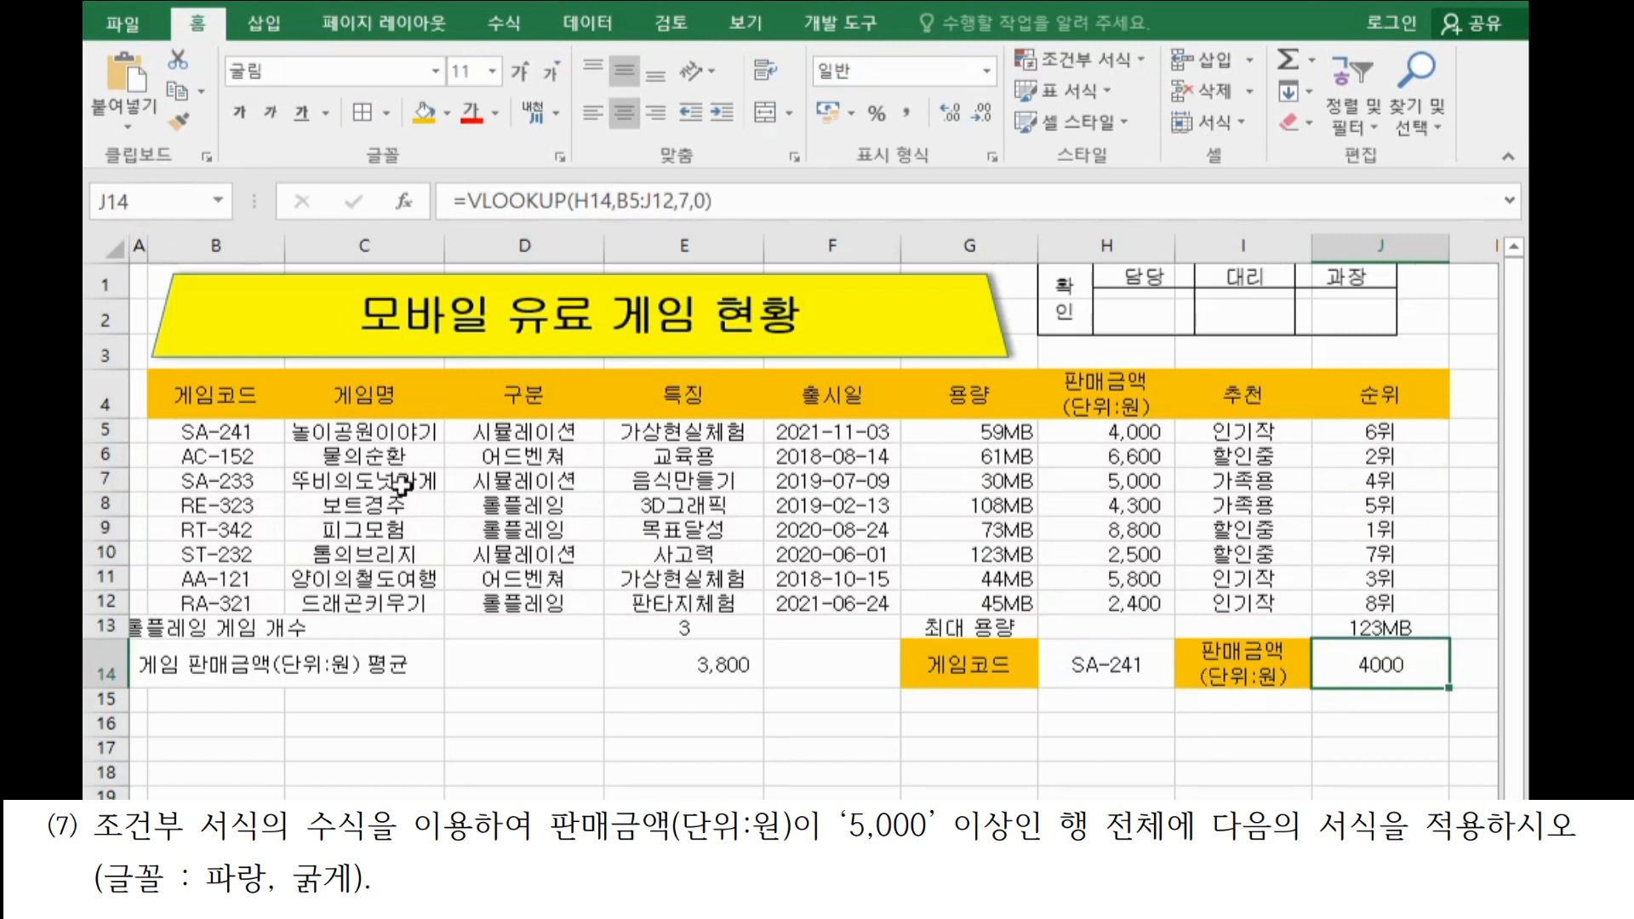
# Start a new conditional formatting rule for B5:J12 that uses a formula to determine which cells to format.
pyautogui.moveTo(163, 392); pyautogui.dragTo(1386, 385)
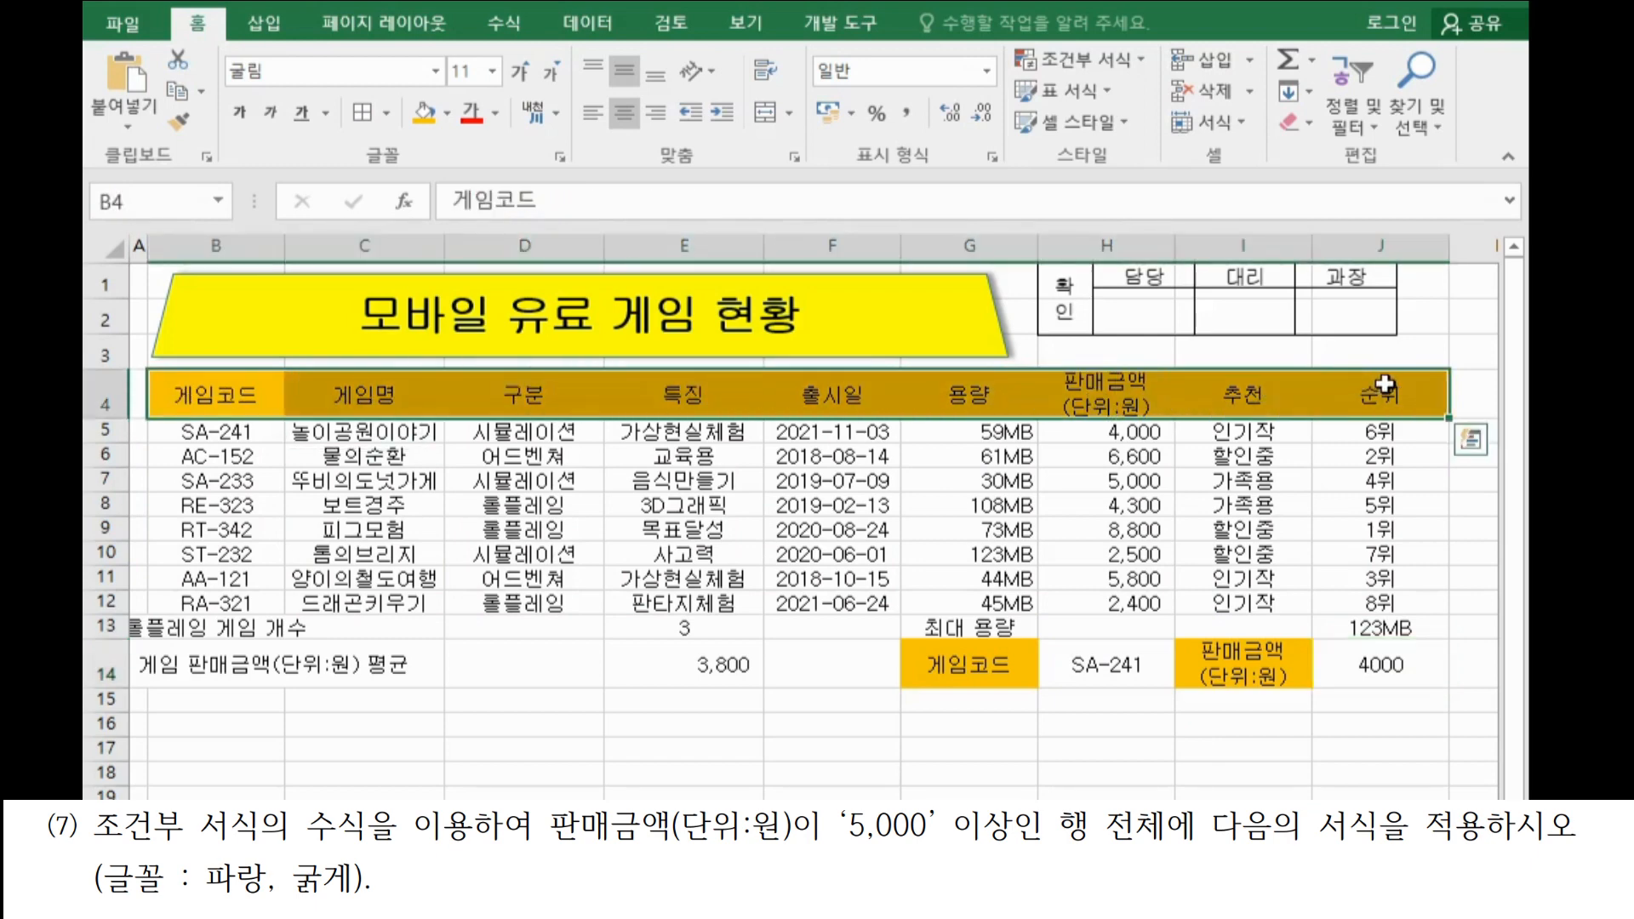
pyautogui.click(832, 505)
pyautogui.click(225, 436)
pyautogui.moveTo(226, 436); pyautogui.dragTo(1343, 595)
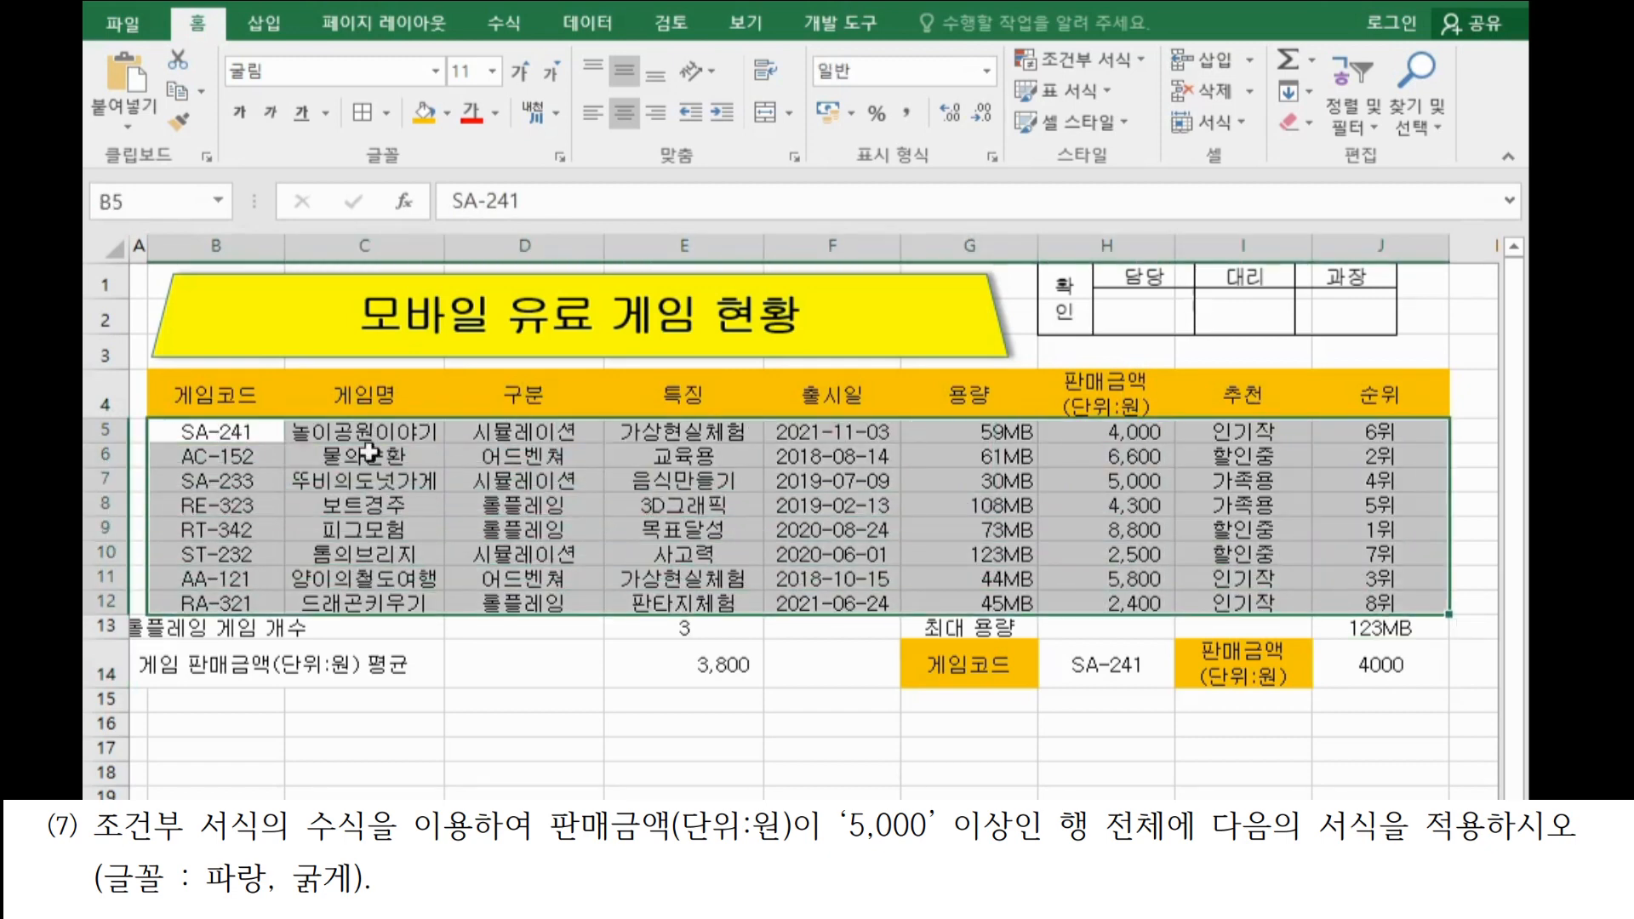
pyautogui.moveTo(257, 436); pyautogui.dragTo(1343, 595)
pyautogui.click(1081, 72)
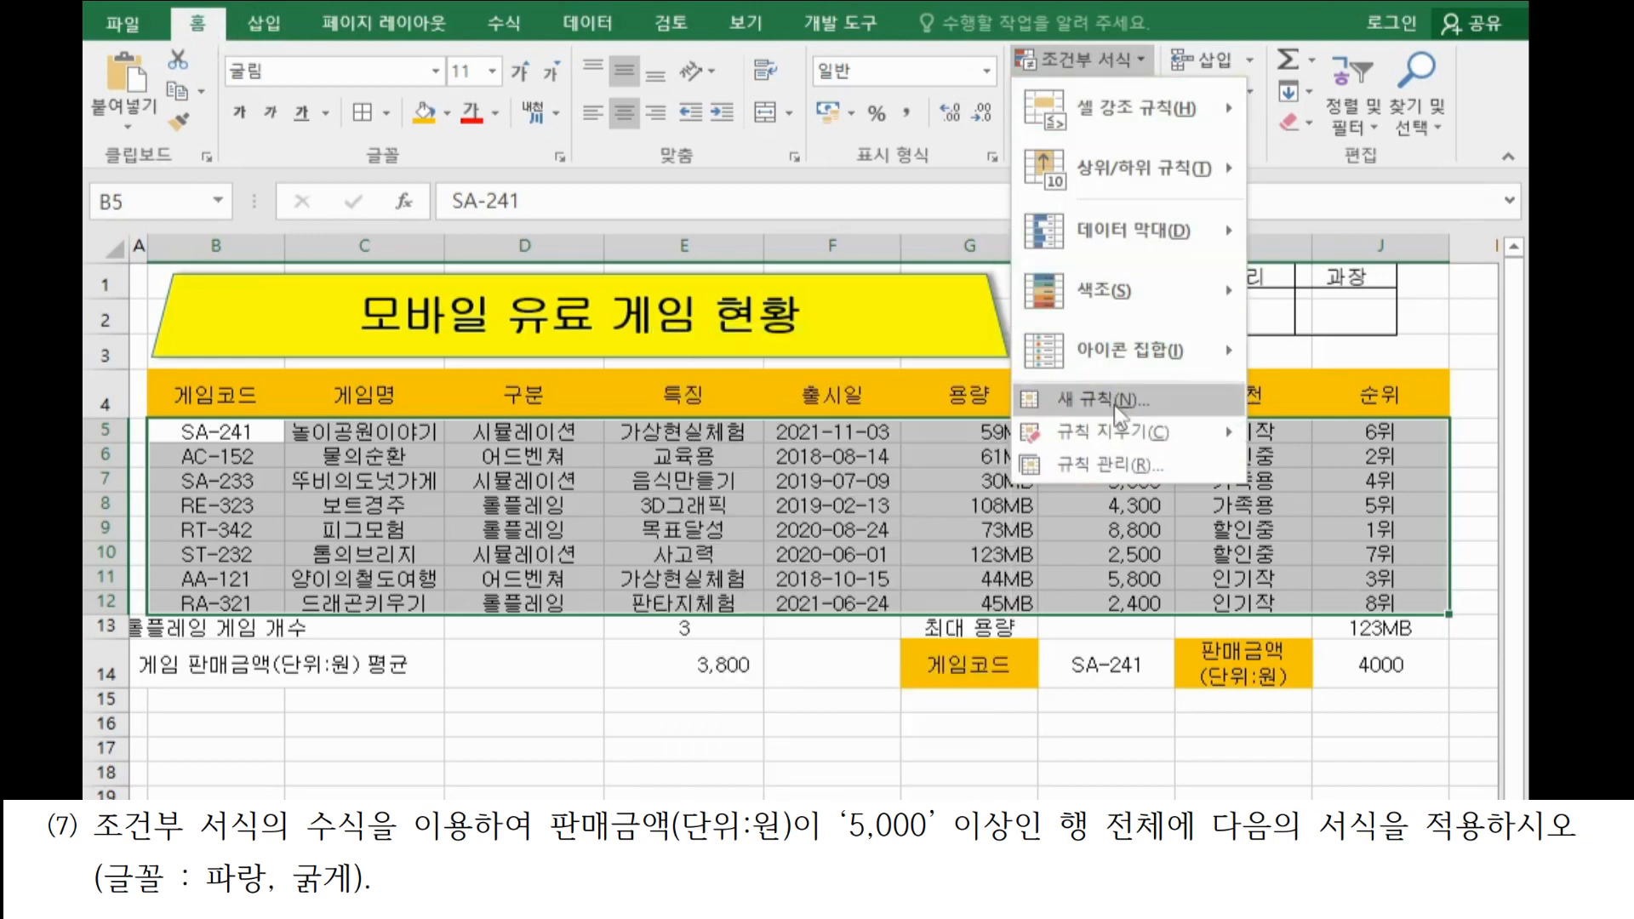
pyautogui.click(1116, 411)
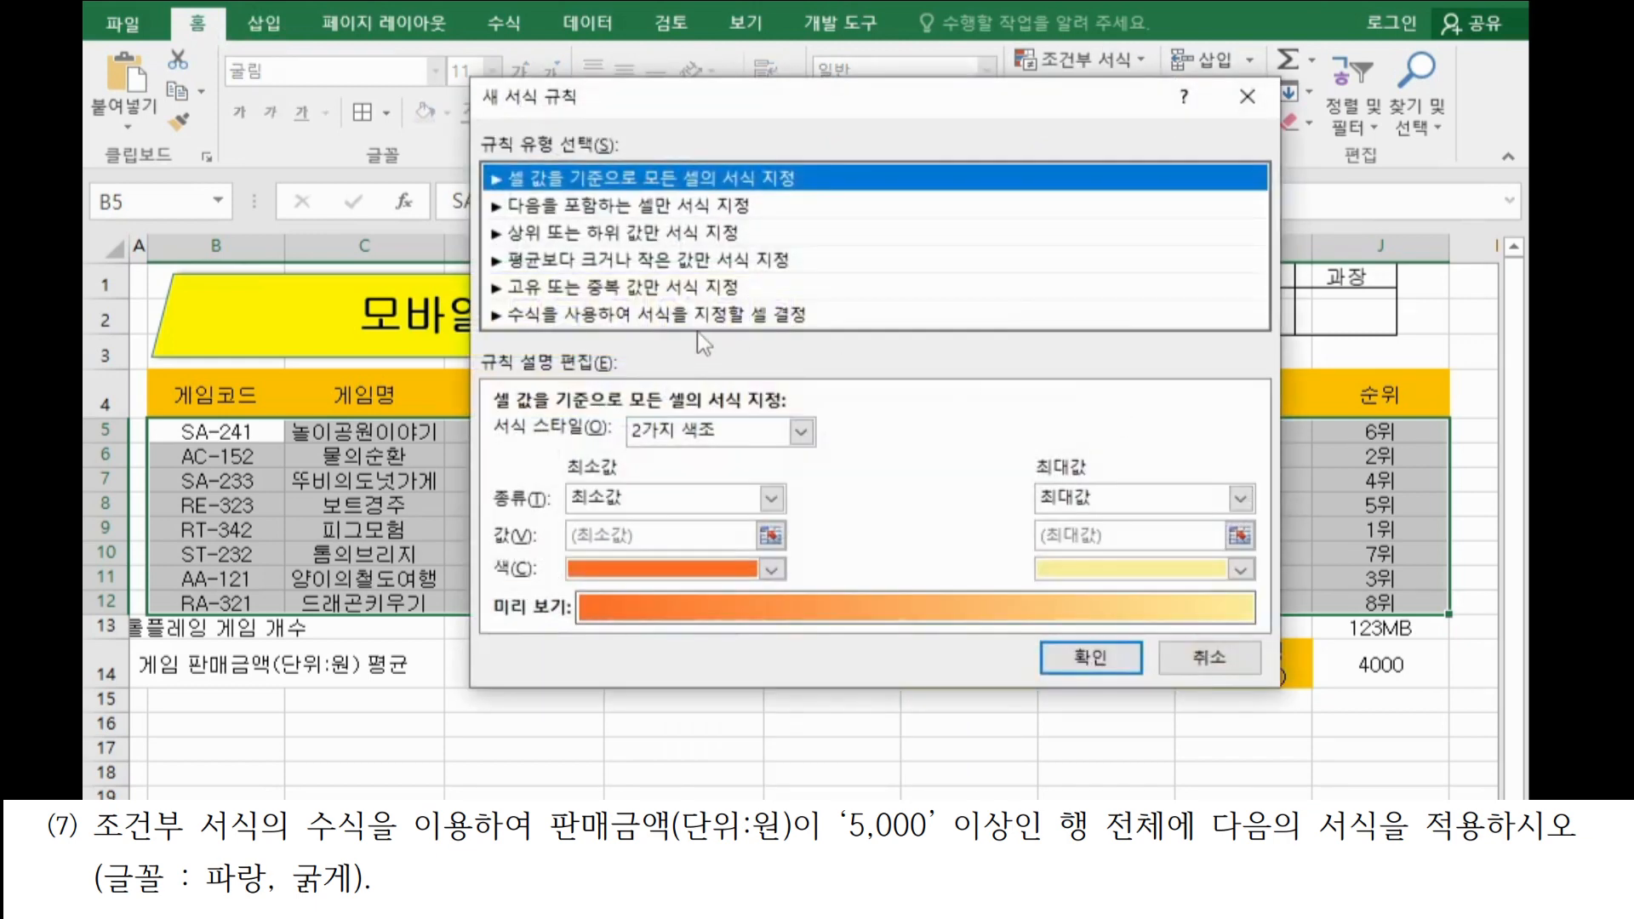
pyautogui.click(698, 317)
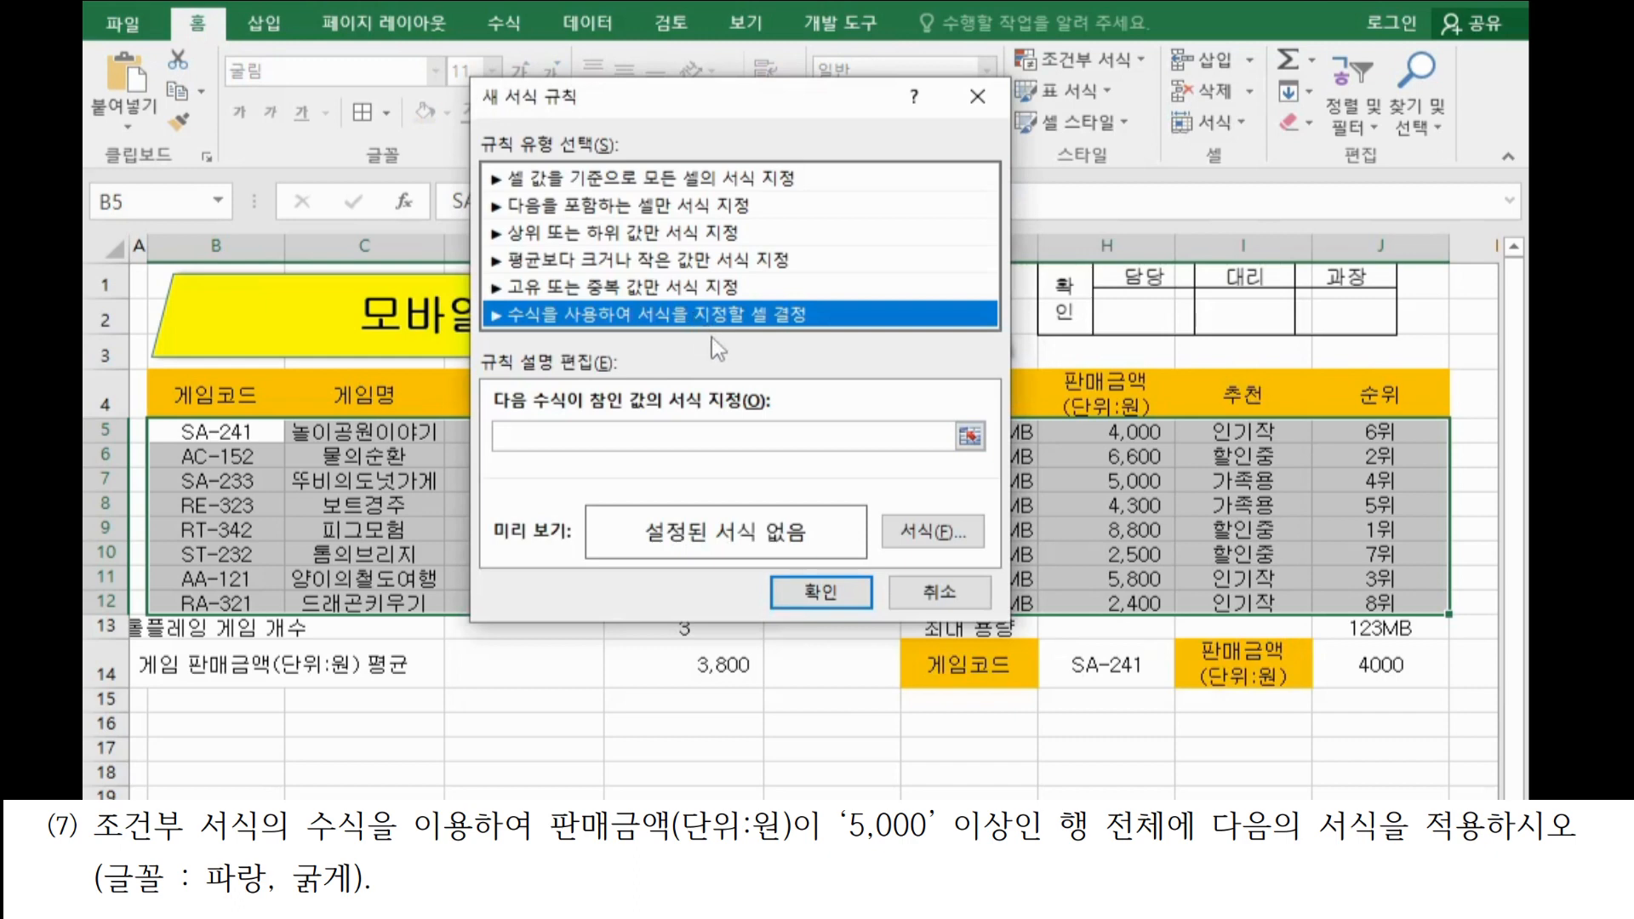
# Enter =$H5>=5000 as the rule's formula, with only column H fixed in the cell reference.
pyautogui.click(628, 443)
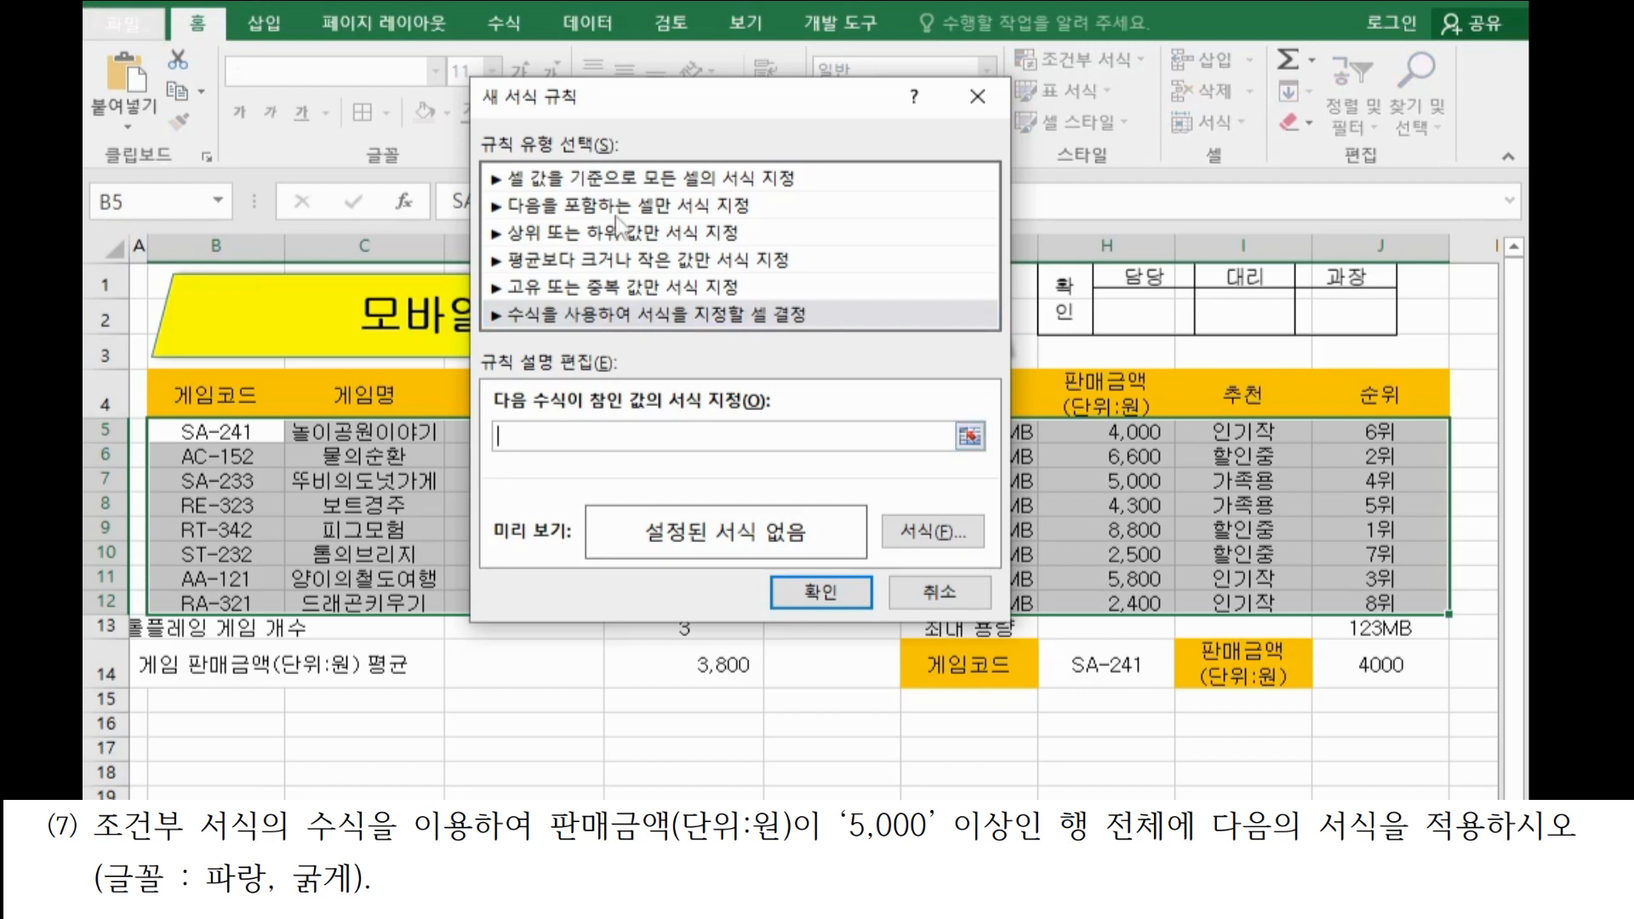
pyautogui.moveTo(627, 111); pyautogui.dragTo(479, 85)
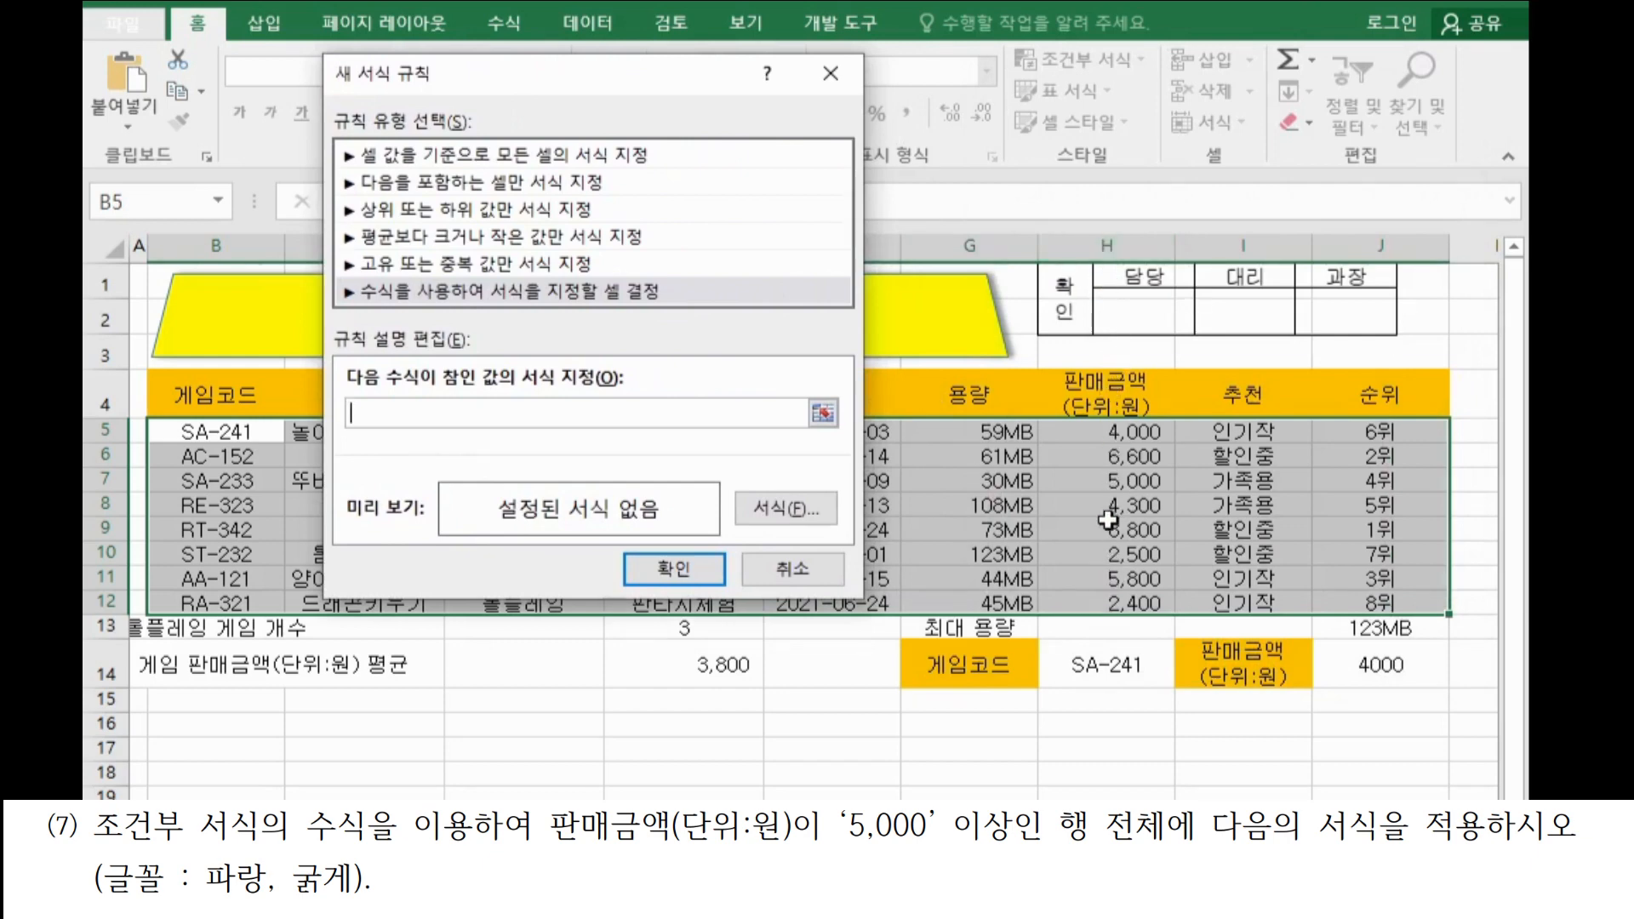
pyautogui.click(1113, 431)
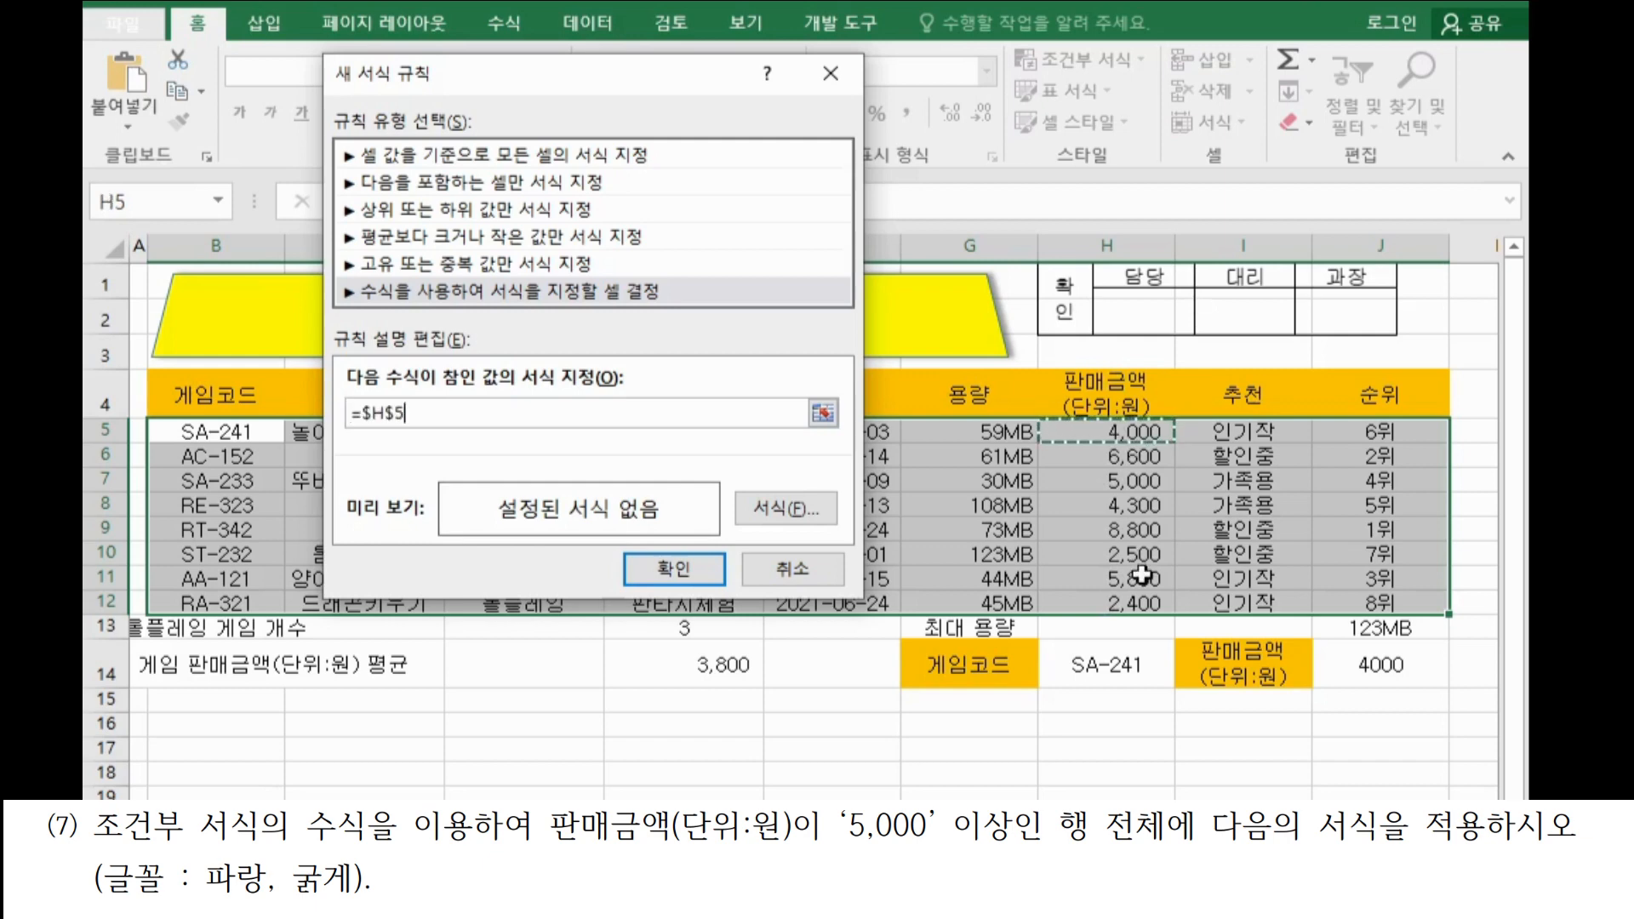
pyautogui.press('F4')
pyautogui.press('F4')
pyautogui.write('>=5000')
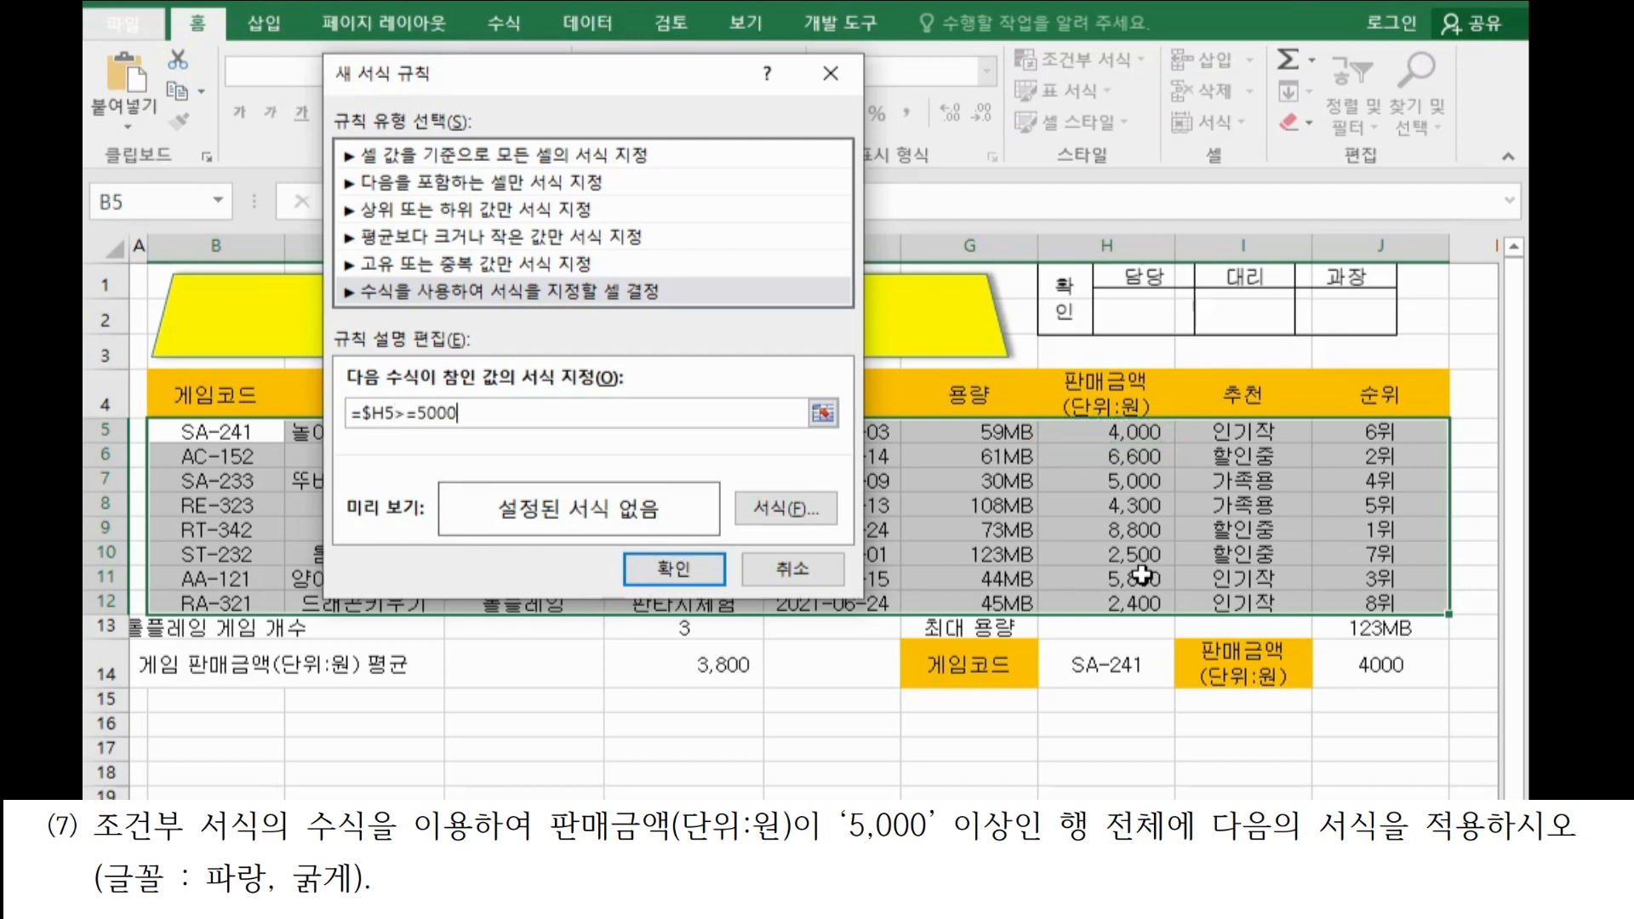
# Copy the rule formula =$H5>=5000 into the Notepad notes below the VLOOKUP formula.
pyautogui.moveTo(493, 415); pyautogui.dragTo(352, 414)
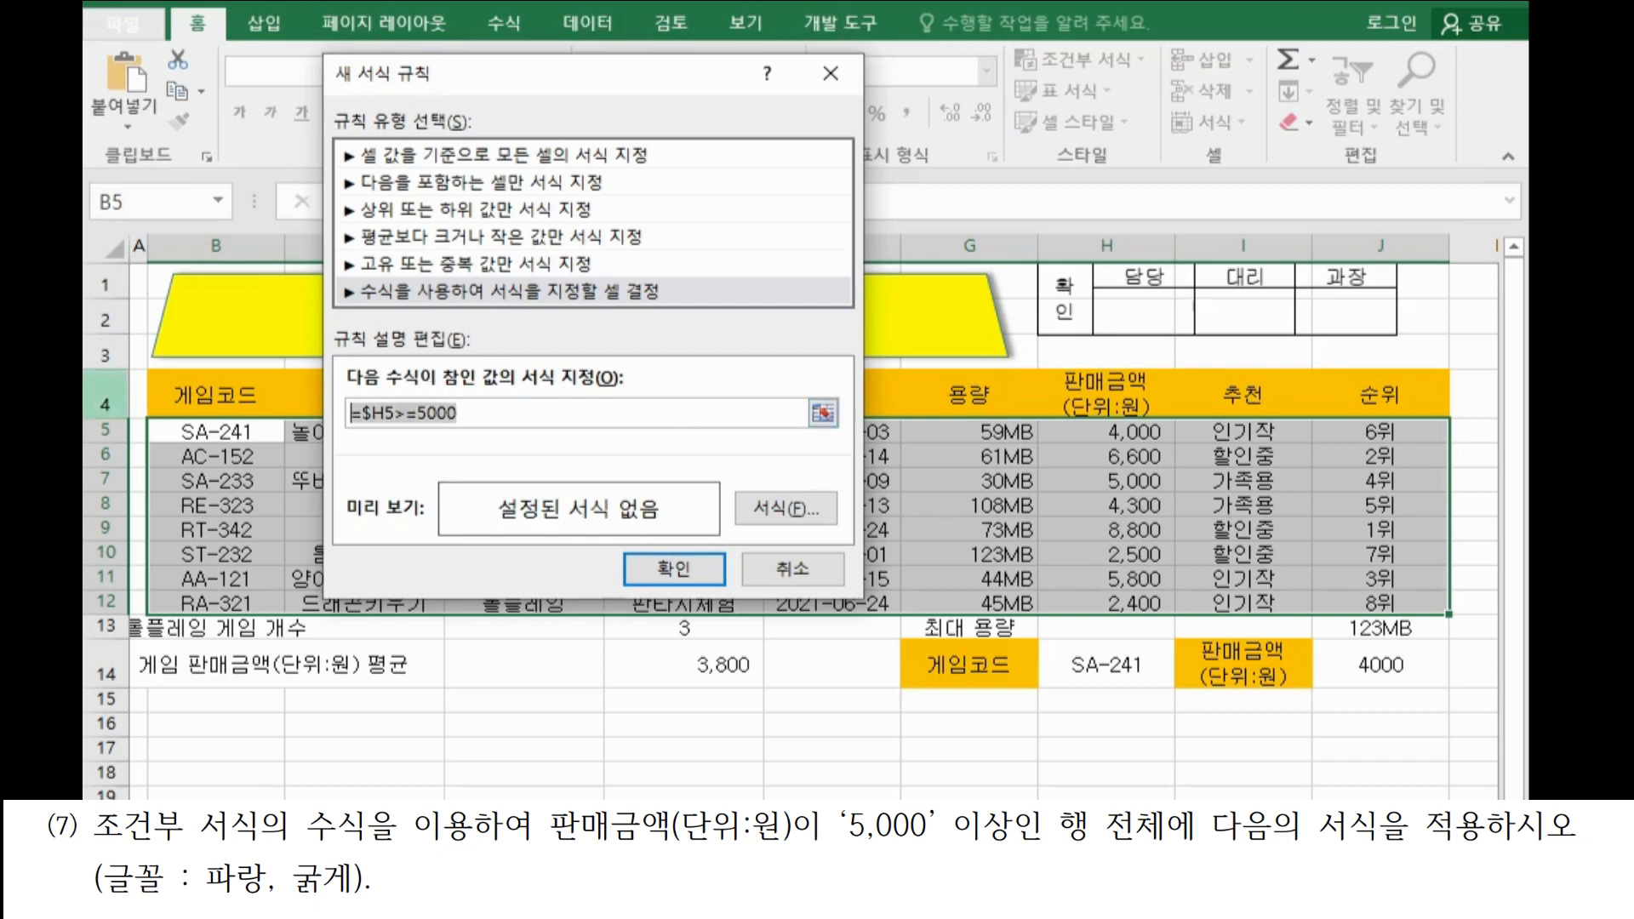
pyautogui.hotkey('ctrl', 'c')
pyautogui.hotkey('alt', 'Tab')
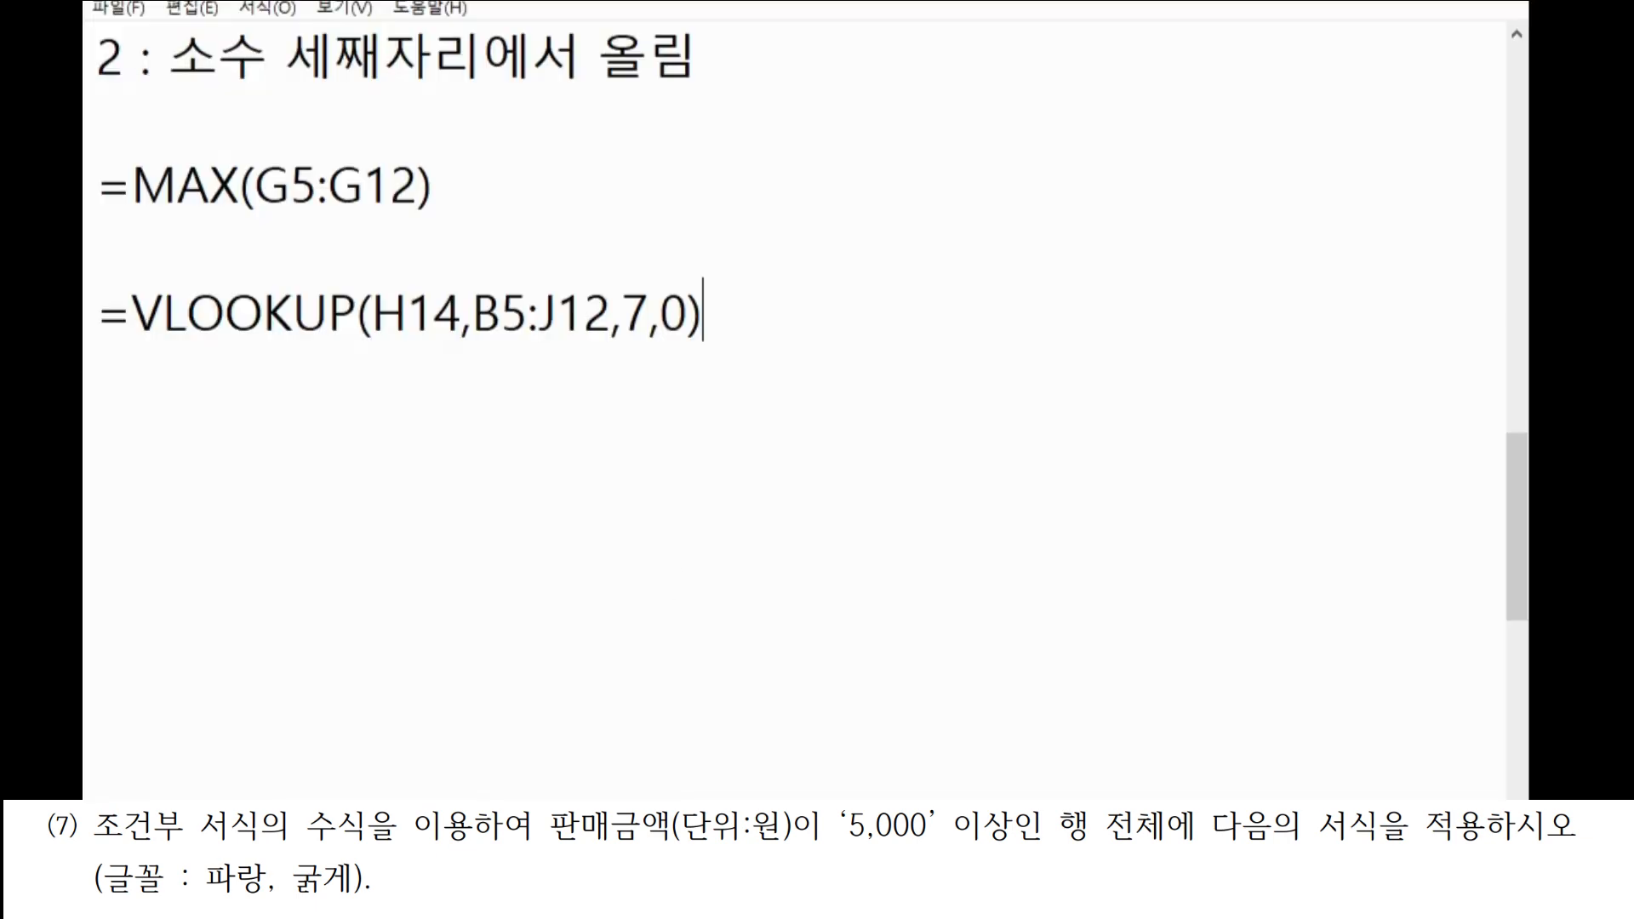
pyautogui.click(664, 409)
pyautogui.hotkey('ctrl', 'v')
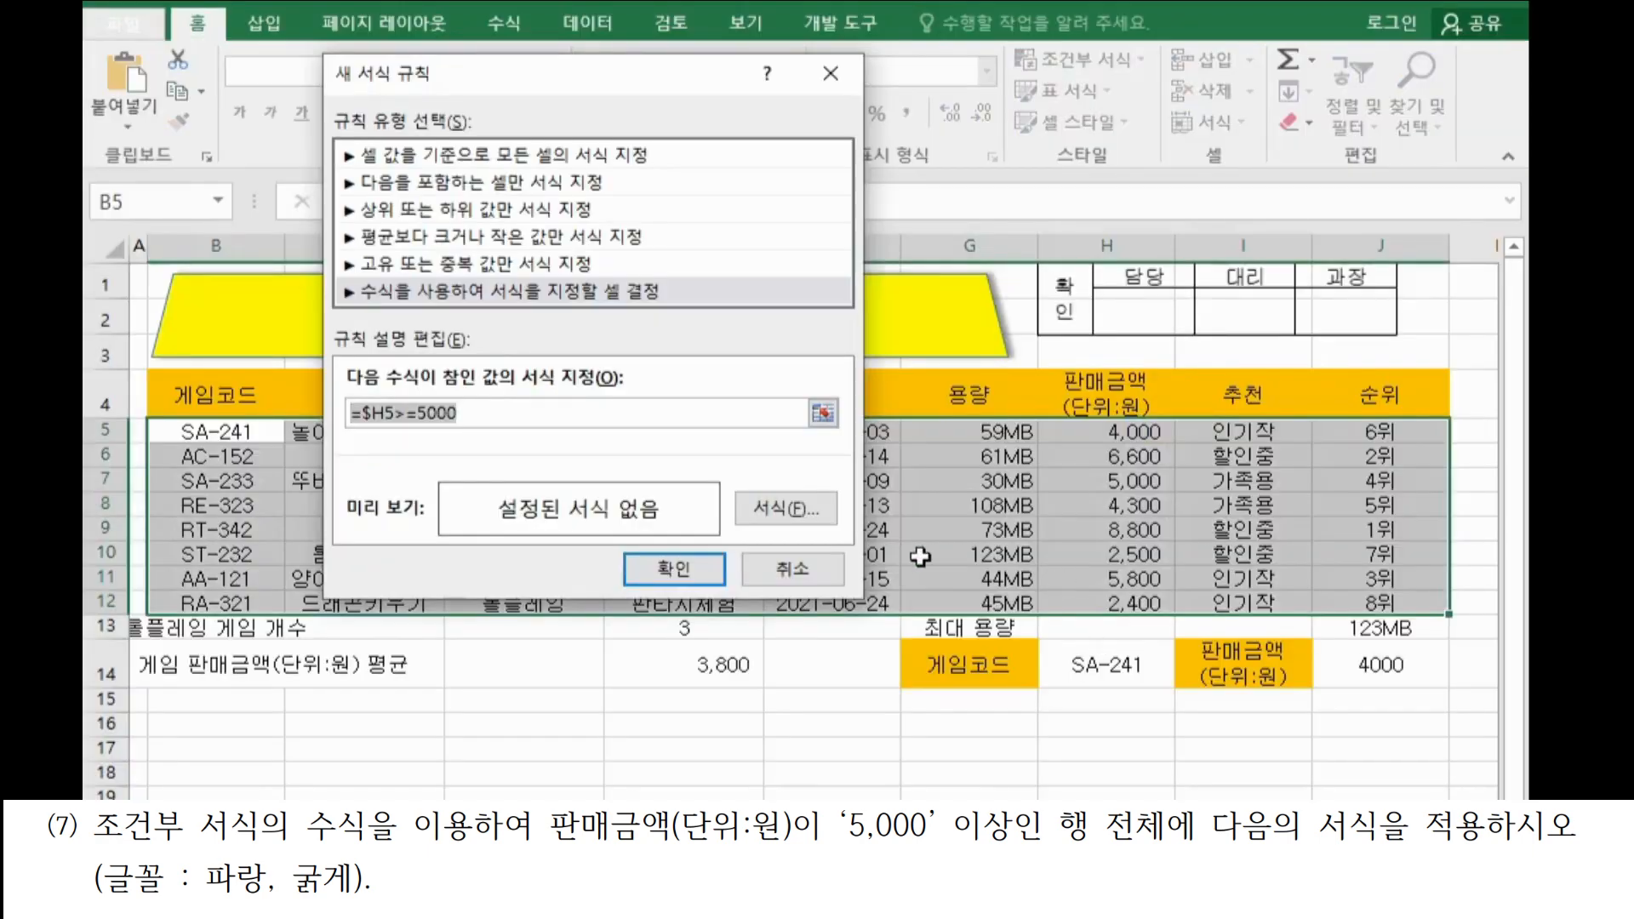
# Give the rule a bold (굵게) font in standard blue and apply it to the table rows.
pyautogui.click(786, 509)
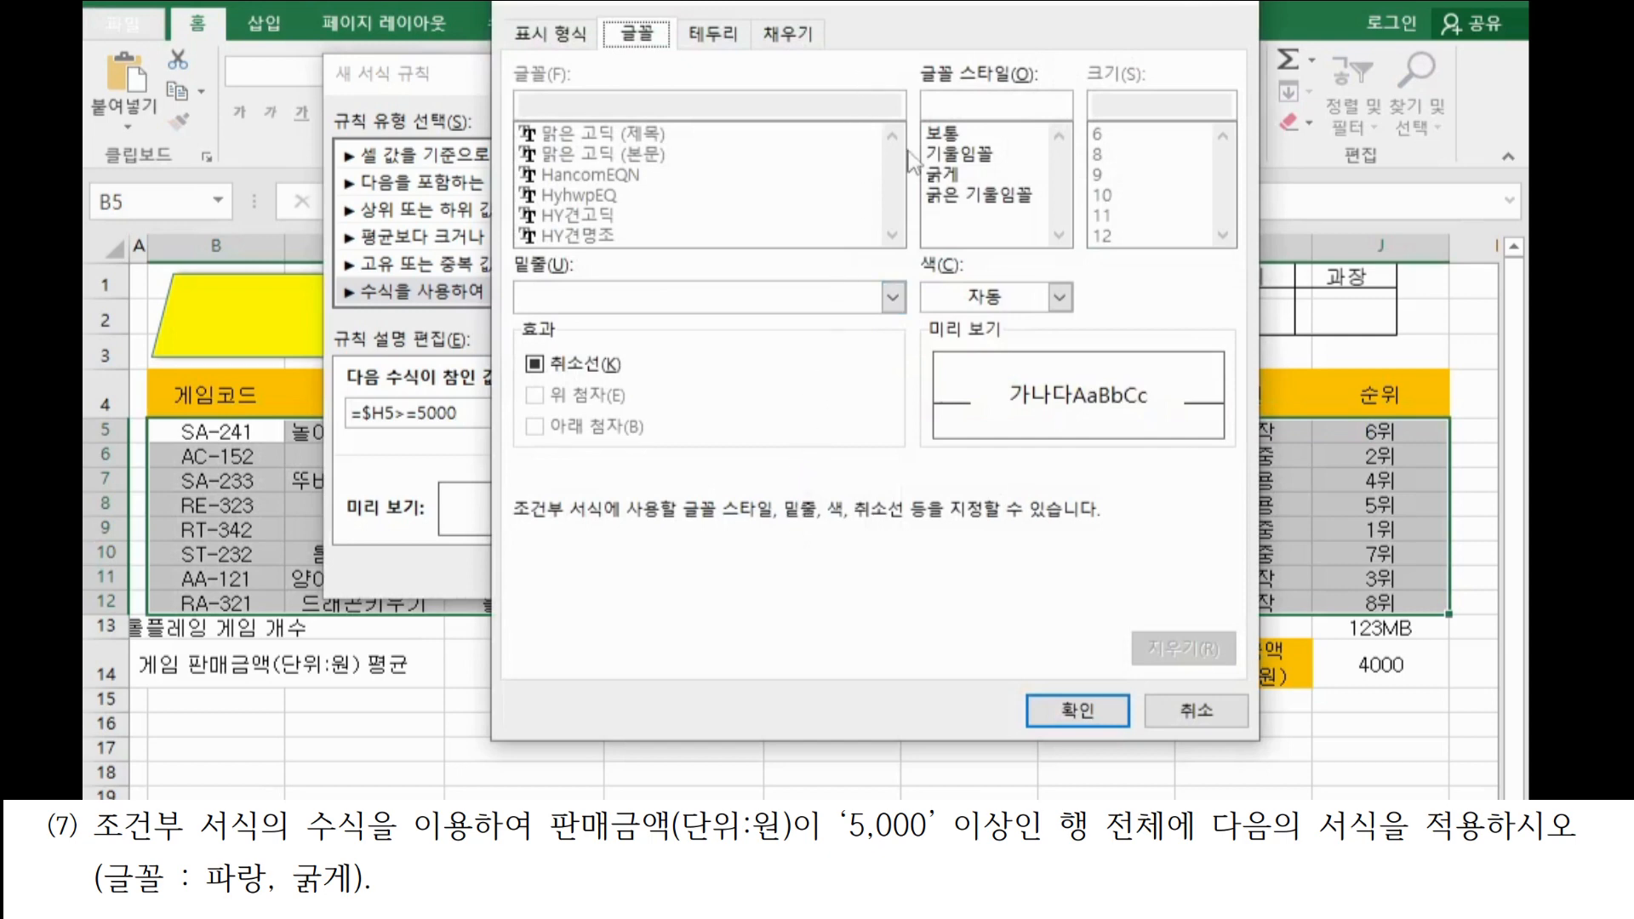
pyautogui.click(945, 175)
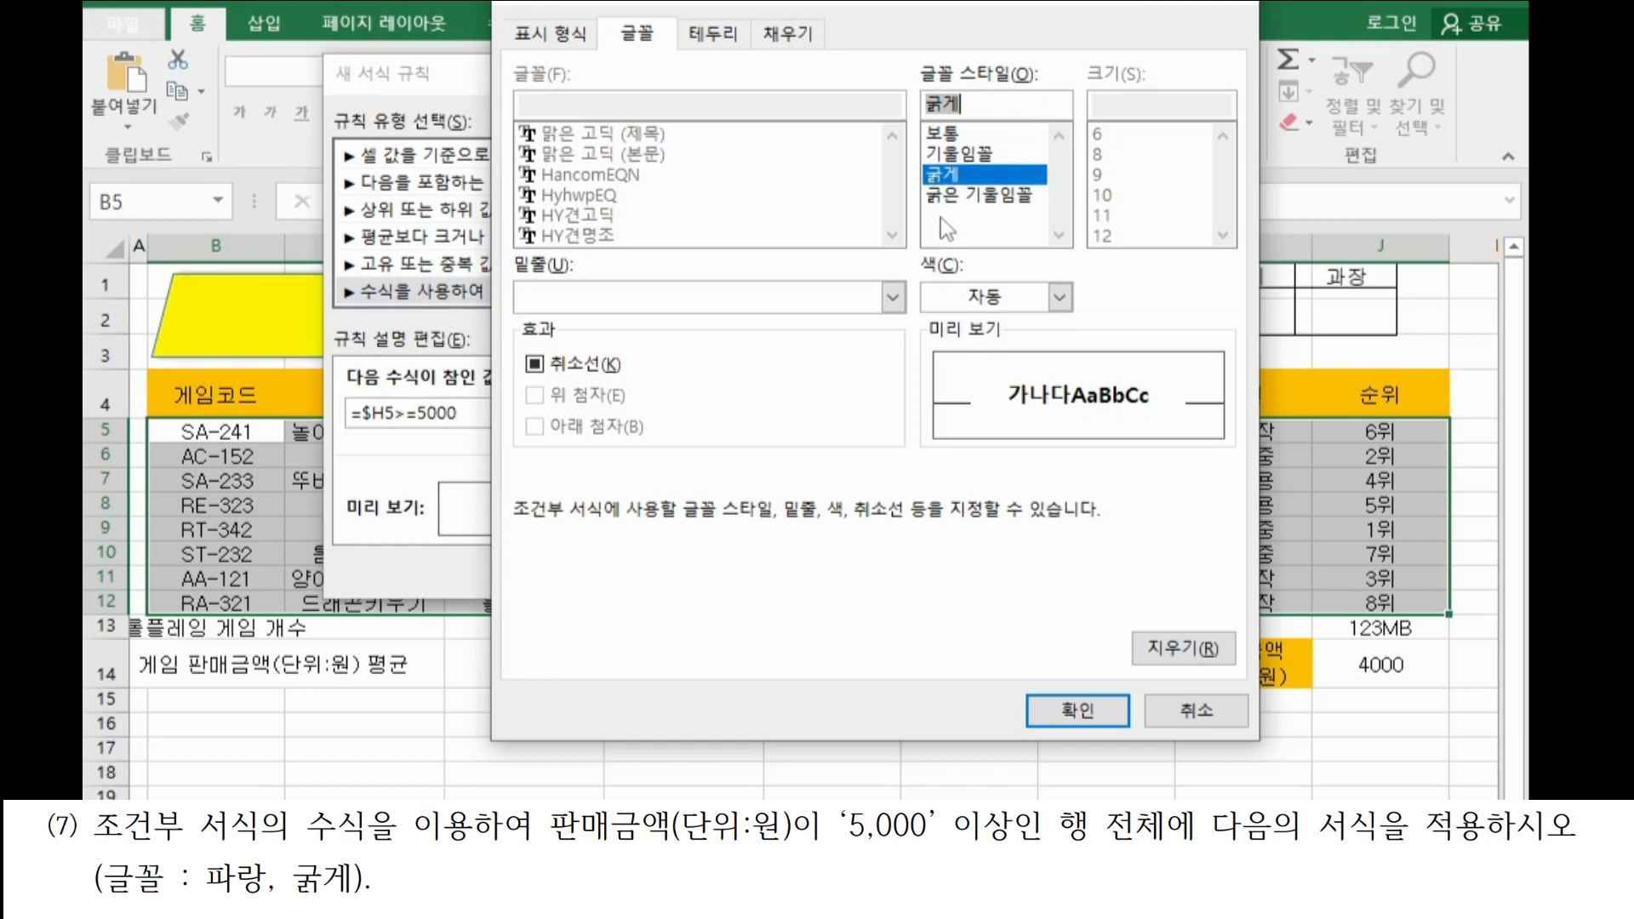
pyautogui.click(1060, 297)
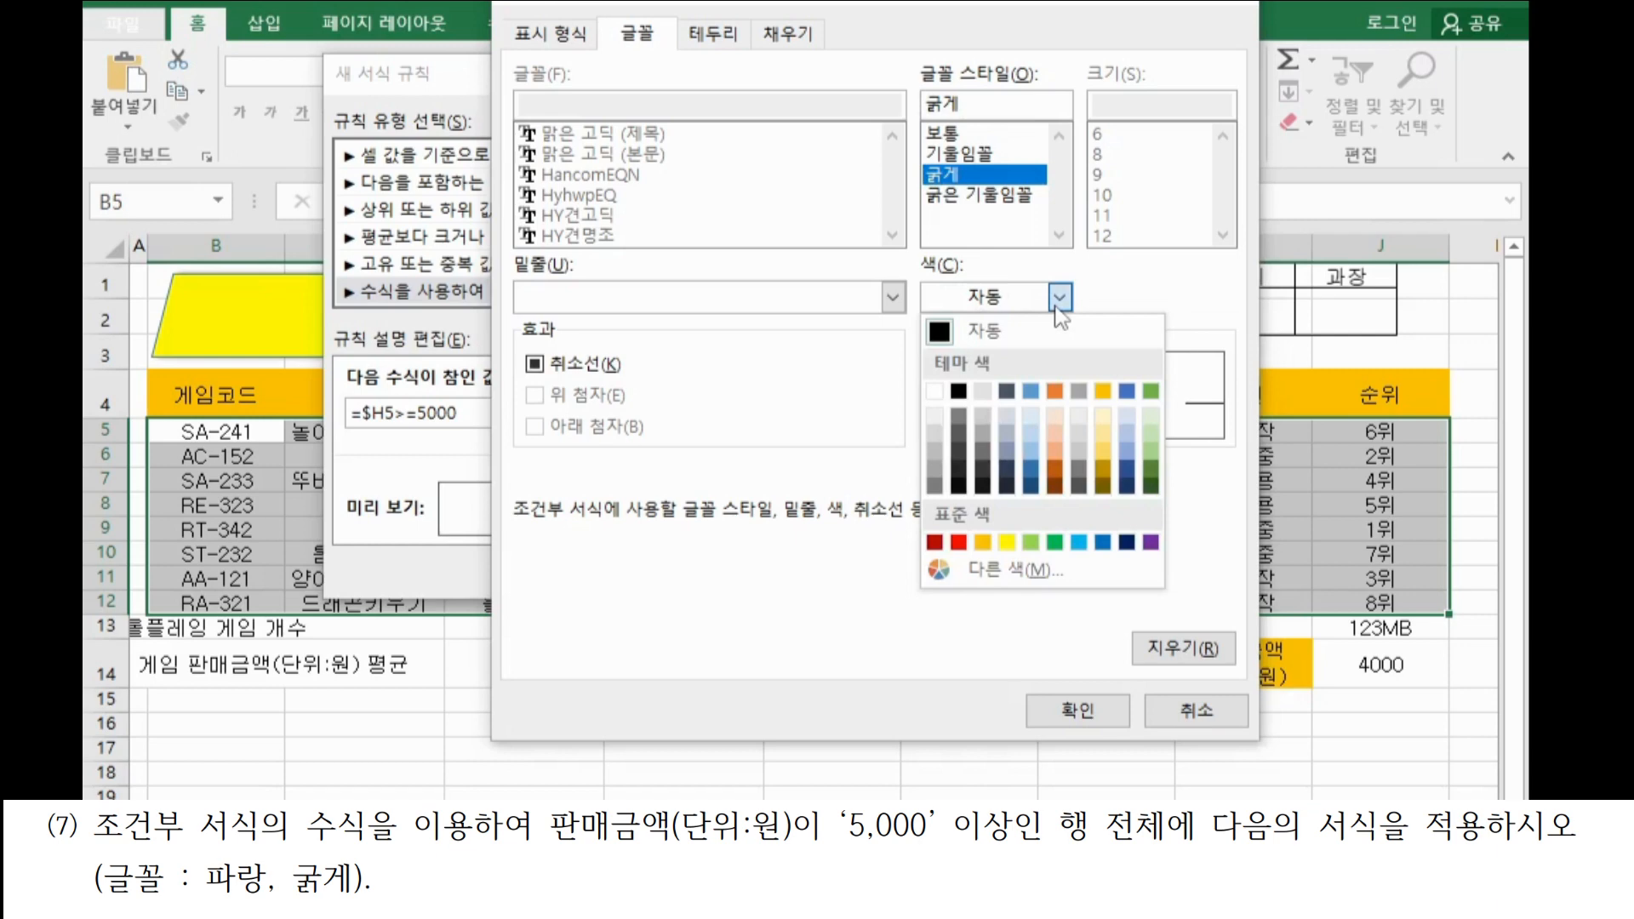
pyautogui.click(1101, 543)
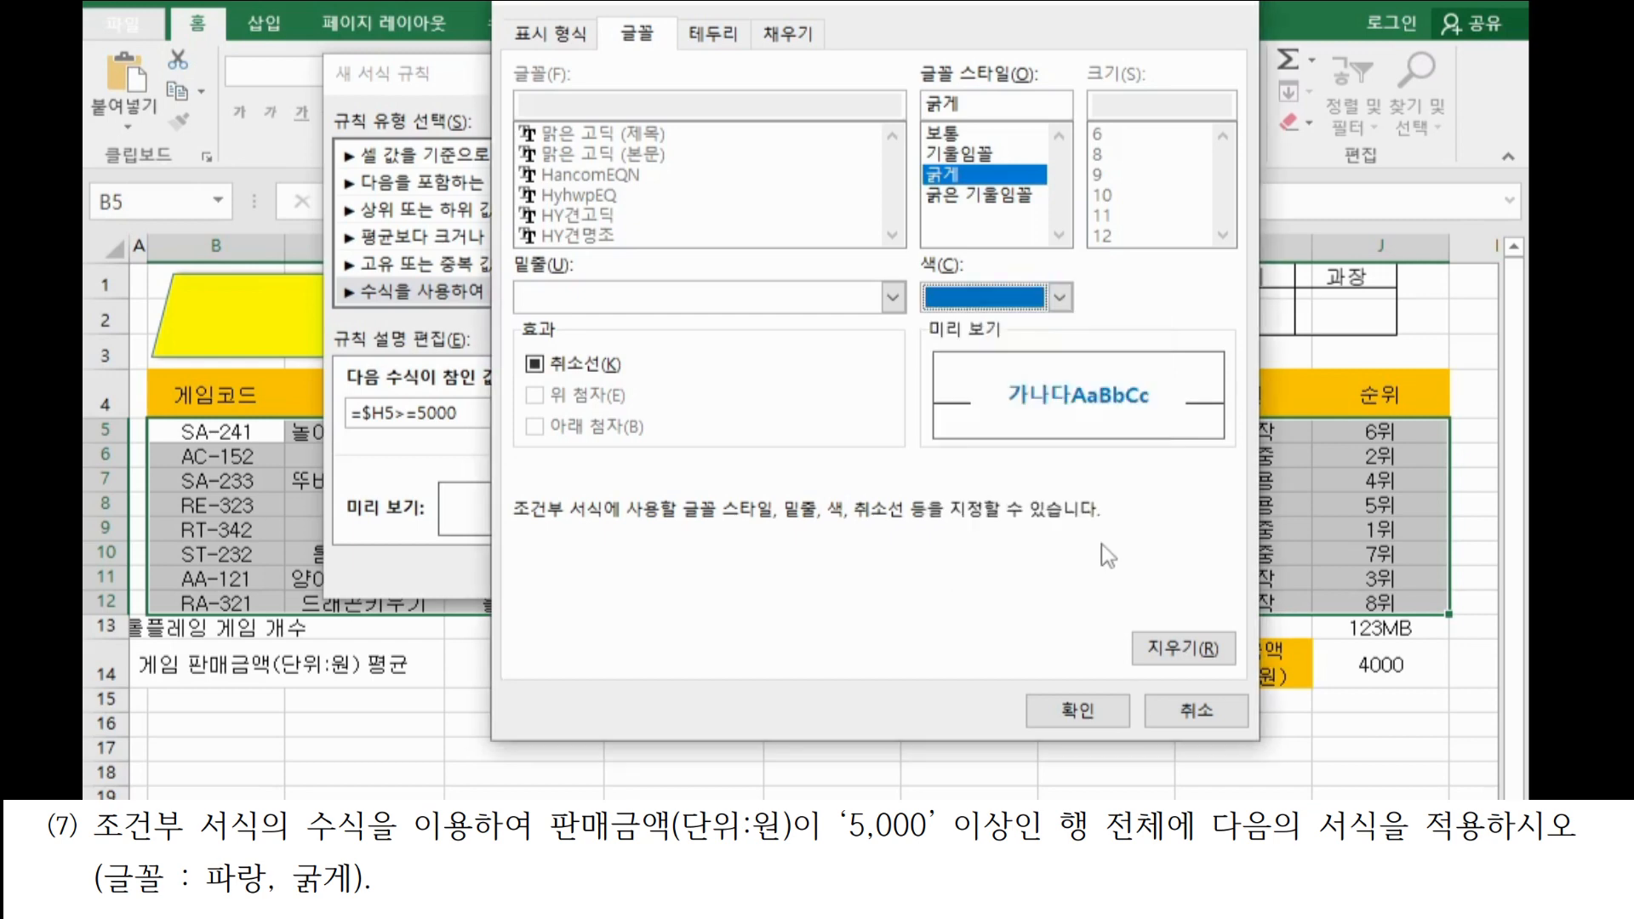
pyautogui.click(1079, 708)
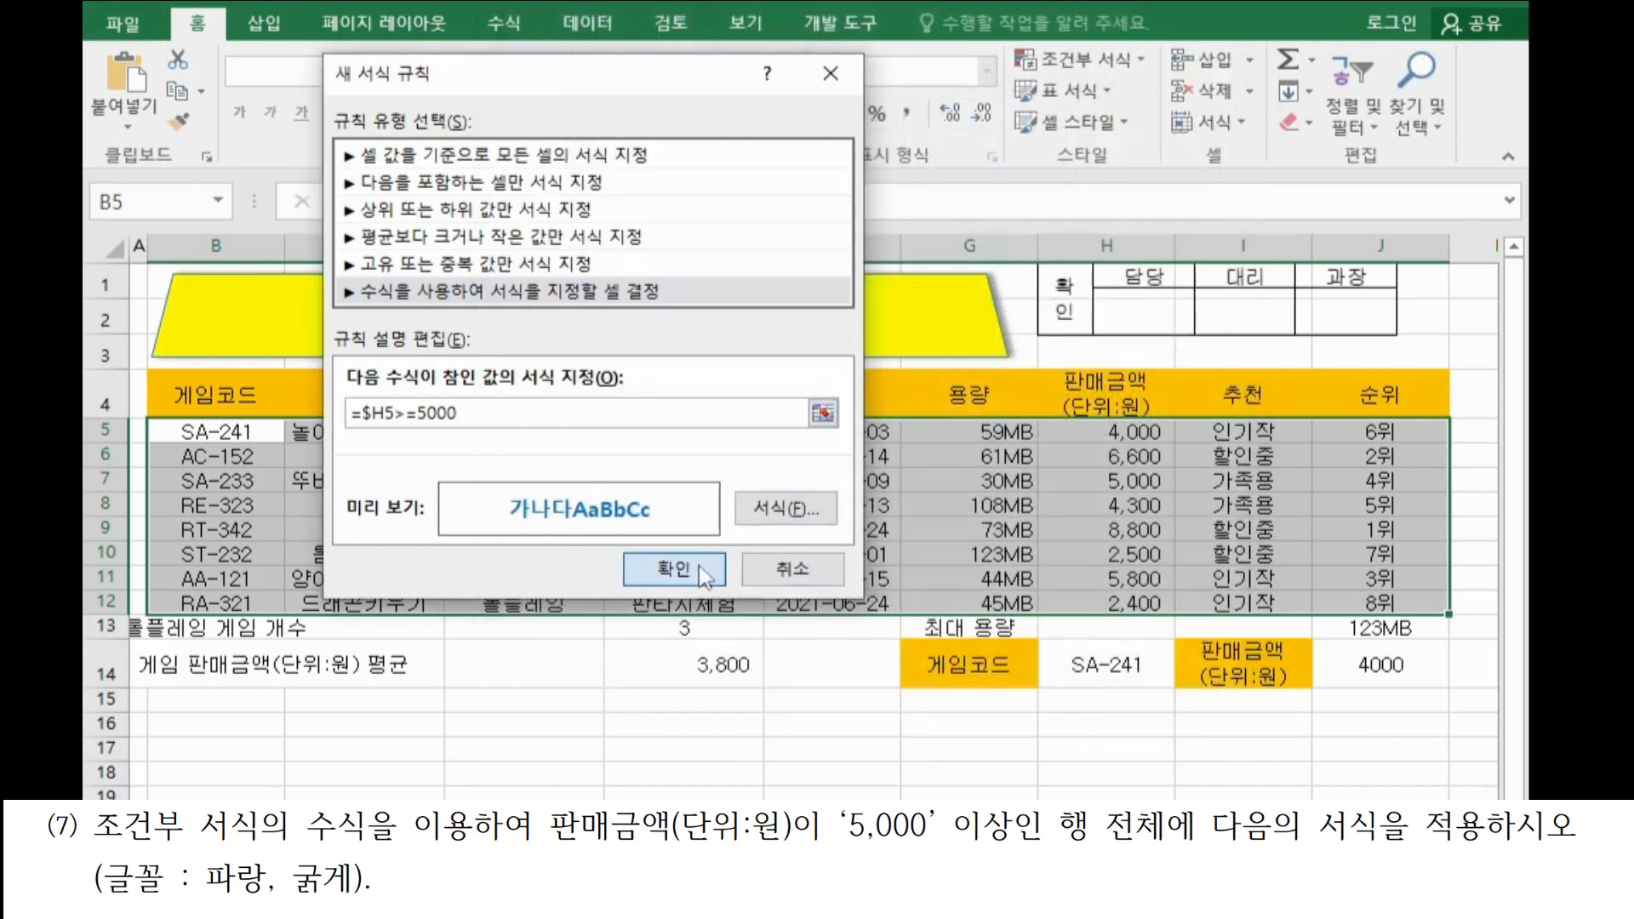
pyautogui.click(670, 566)
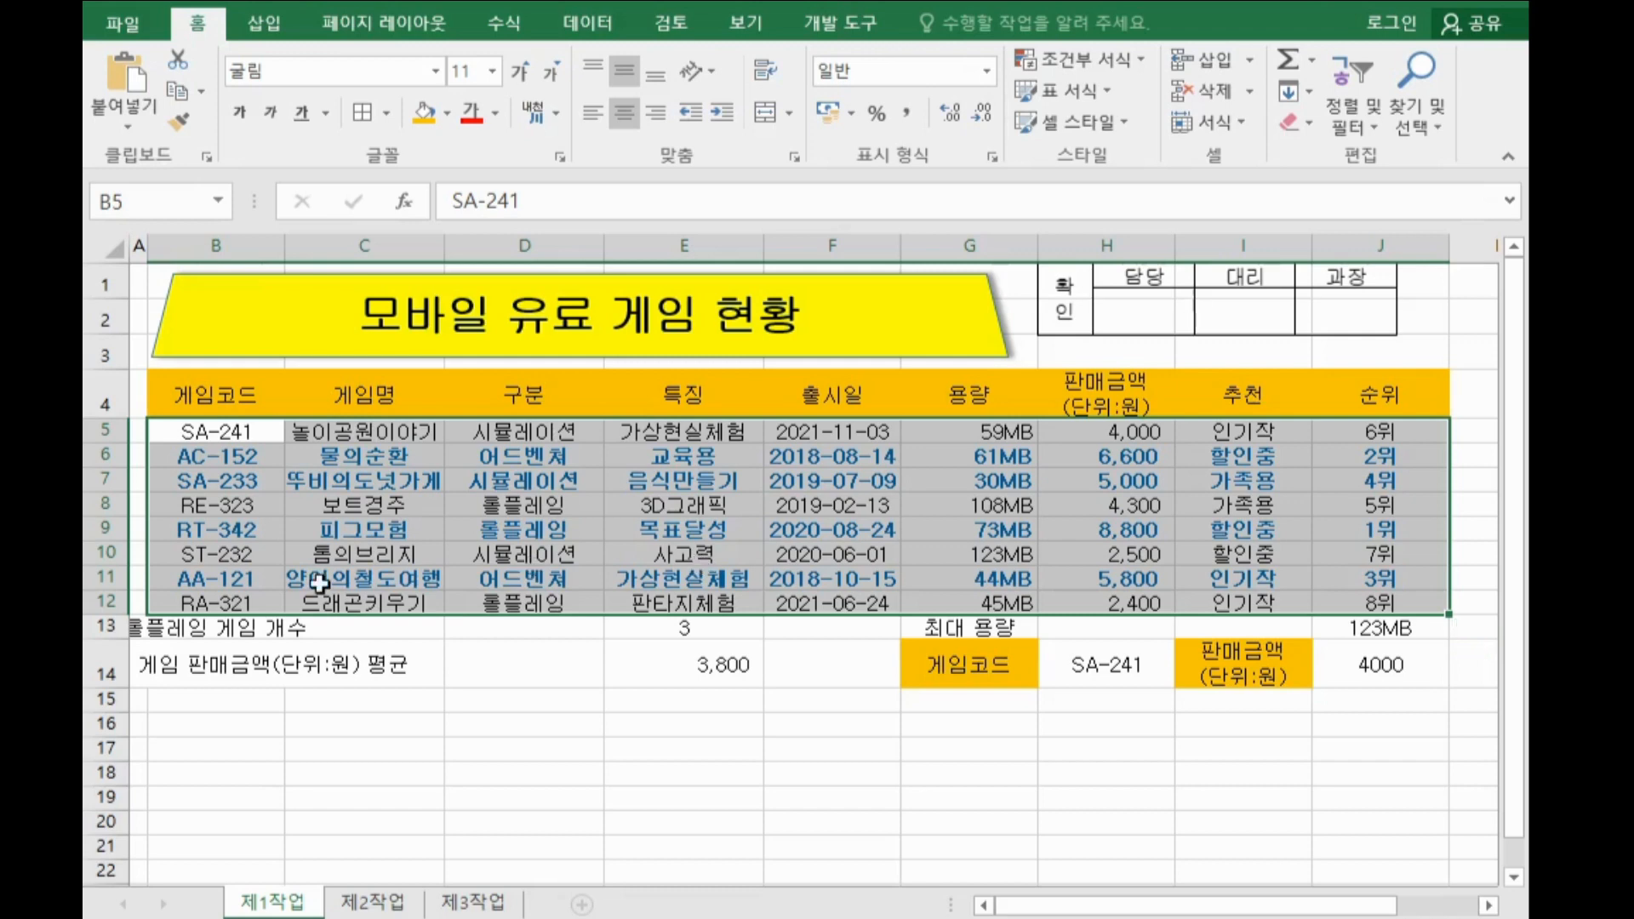
# Merge and center the ranges B13:D13, B14:D14, G13:I13 and F13:F14 separately, and check each merged cell.
pyautogui.moveTo(181, 629); pyautogui.dragTo(533, 631)
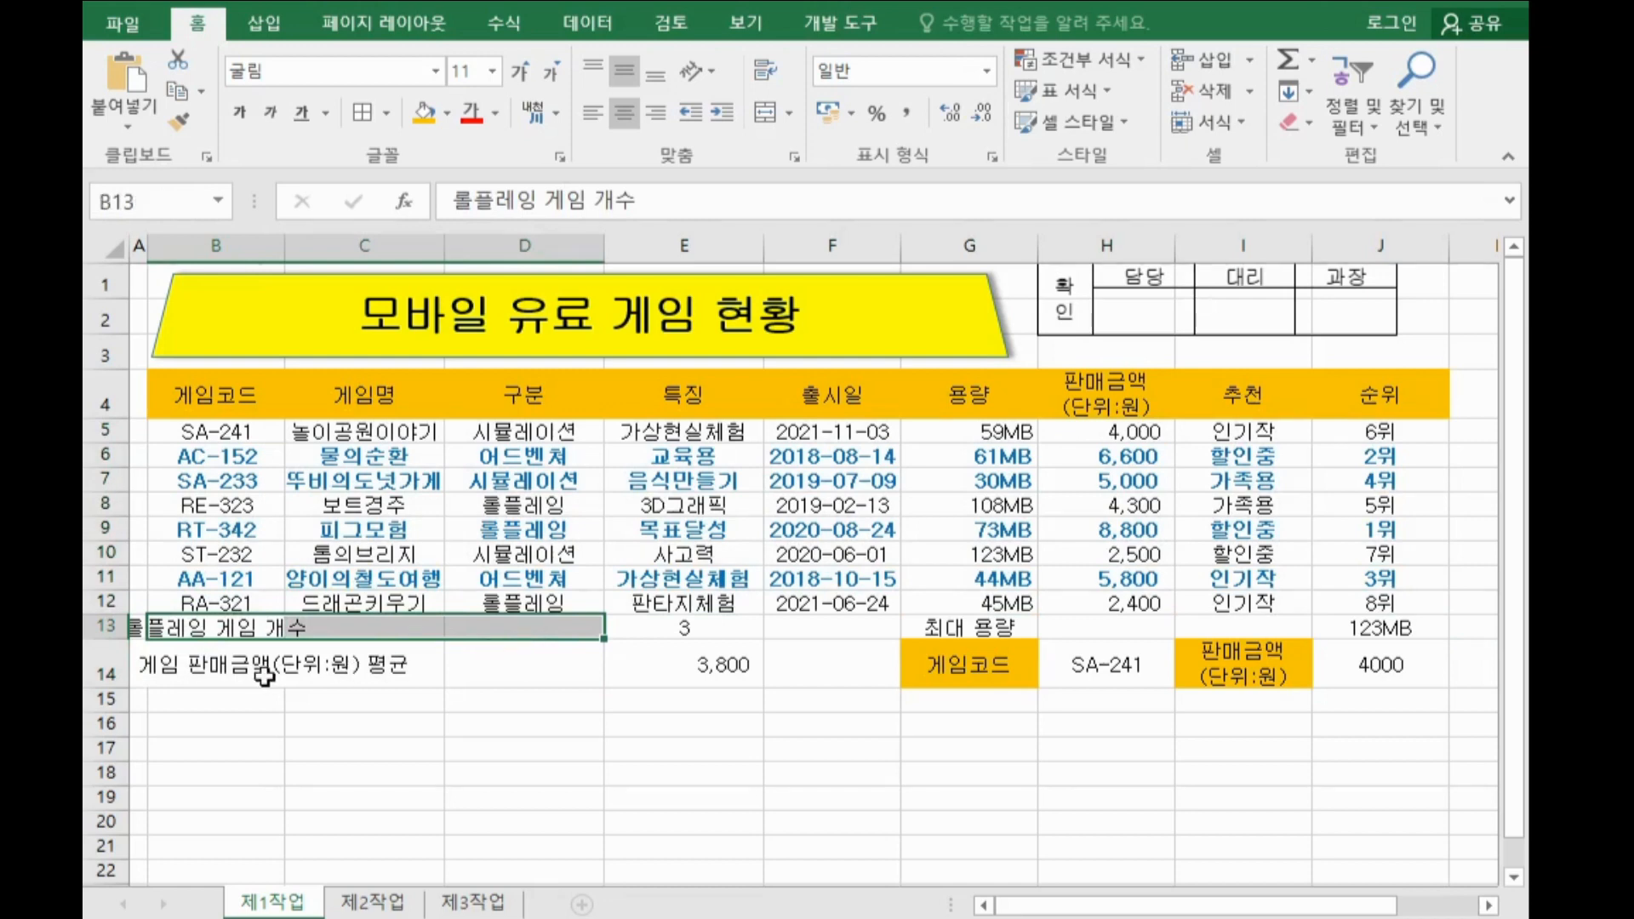
pyautogui.moveTo(194, 672); pyautogui.dragTo(486, 672)
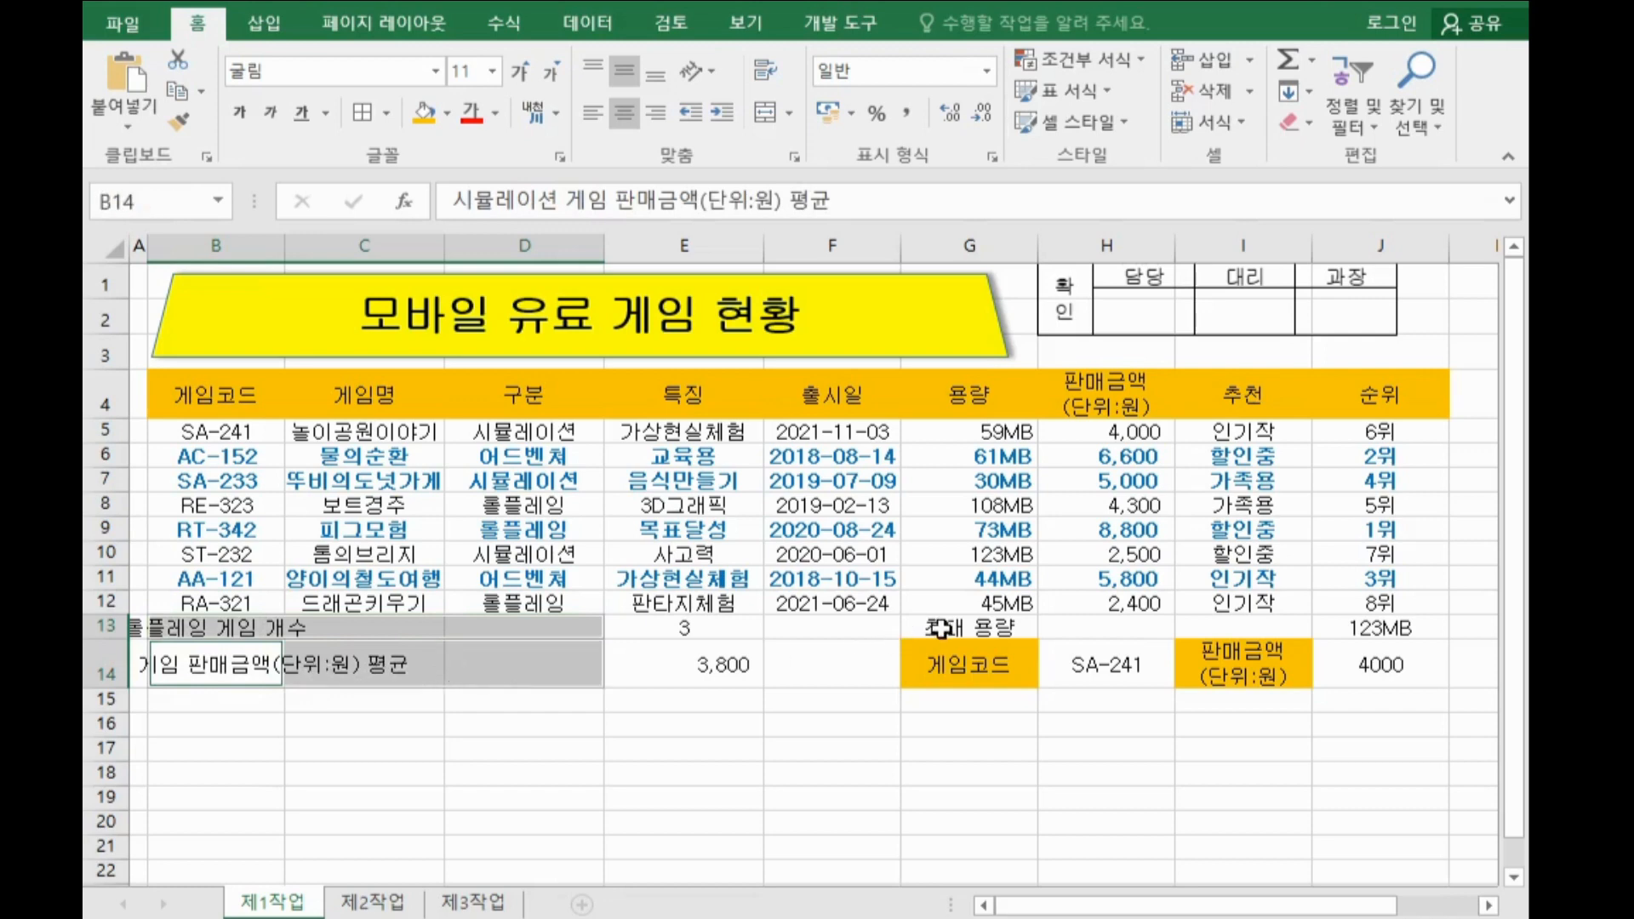
pyautogui.moveTo(940, 629); pyautogui.dragTo(1192, 633)
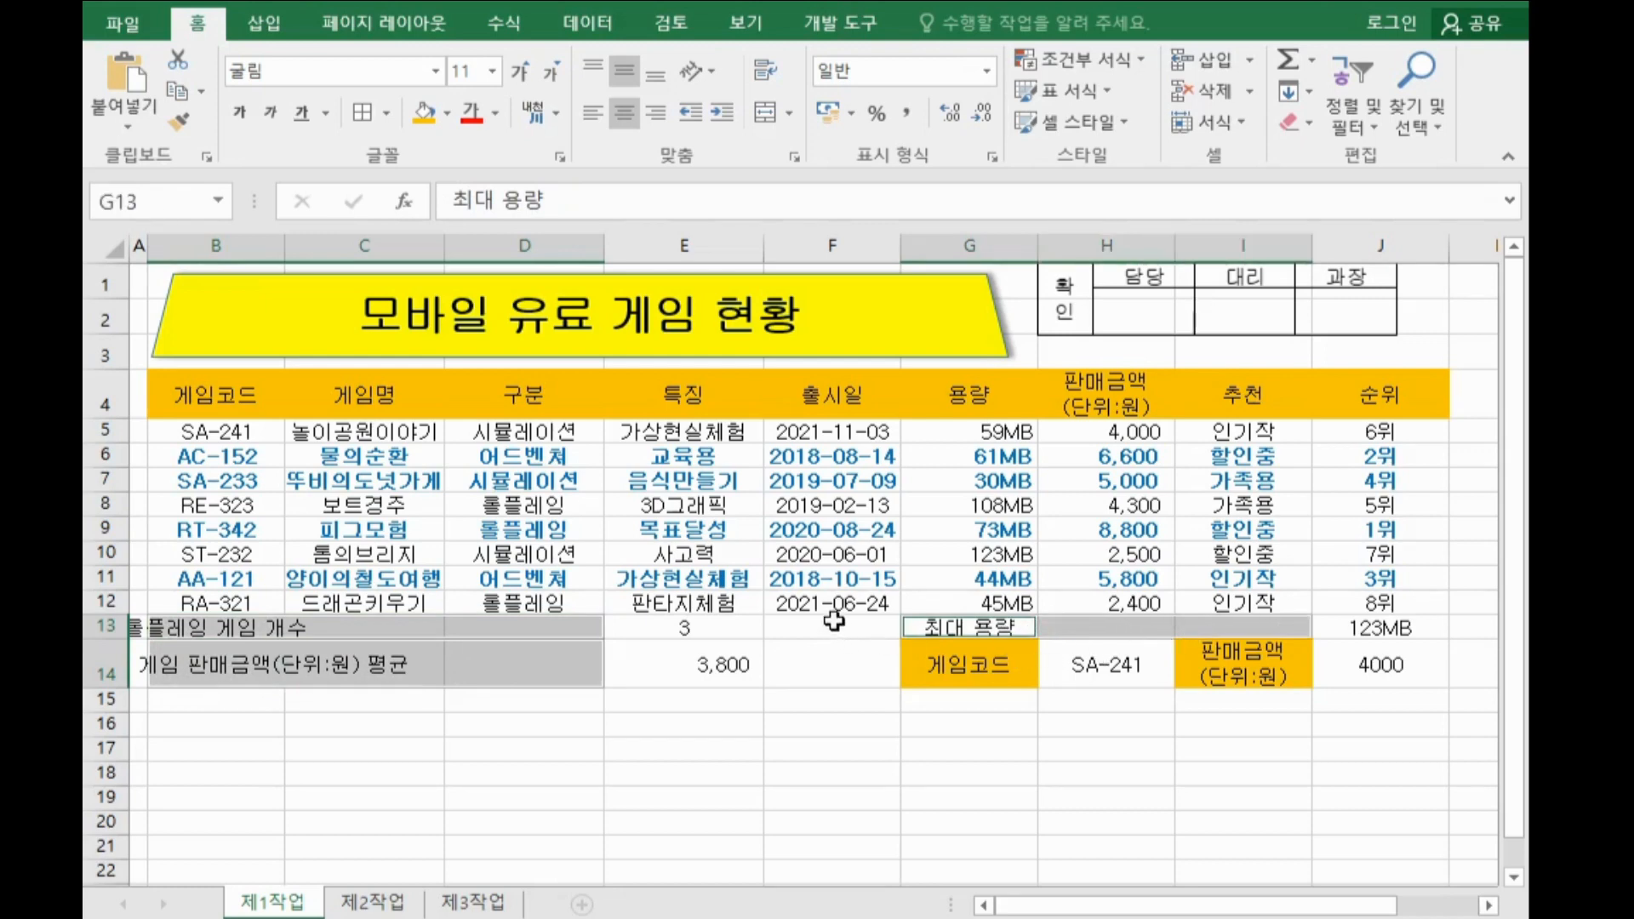
pyautogui.moveTo(835, 621); pyautogui.dragTo(840, 669)
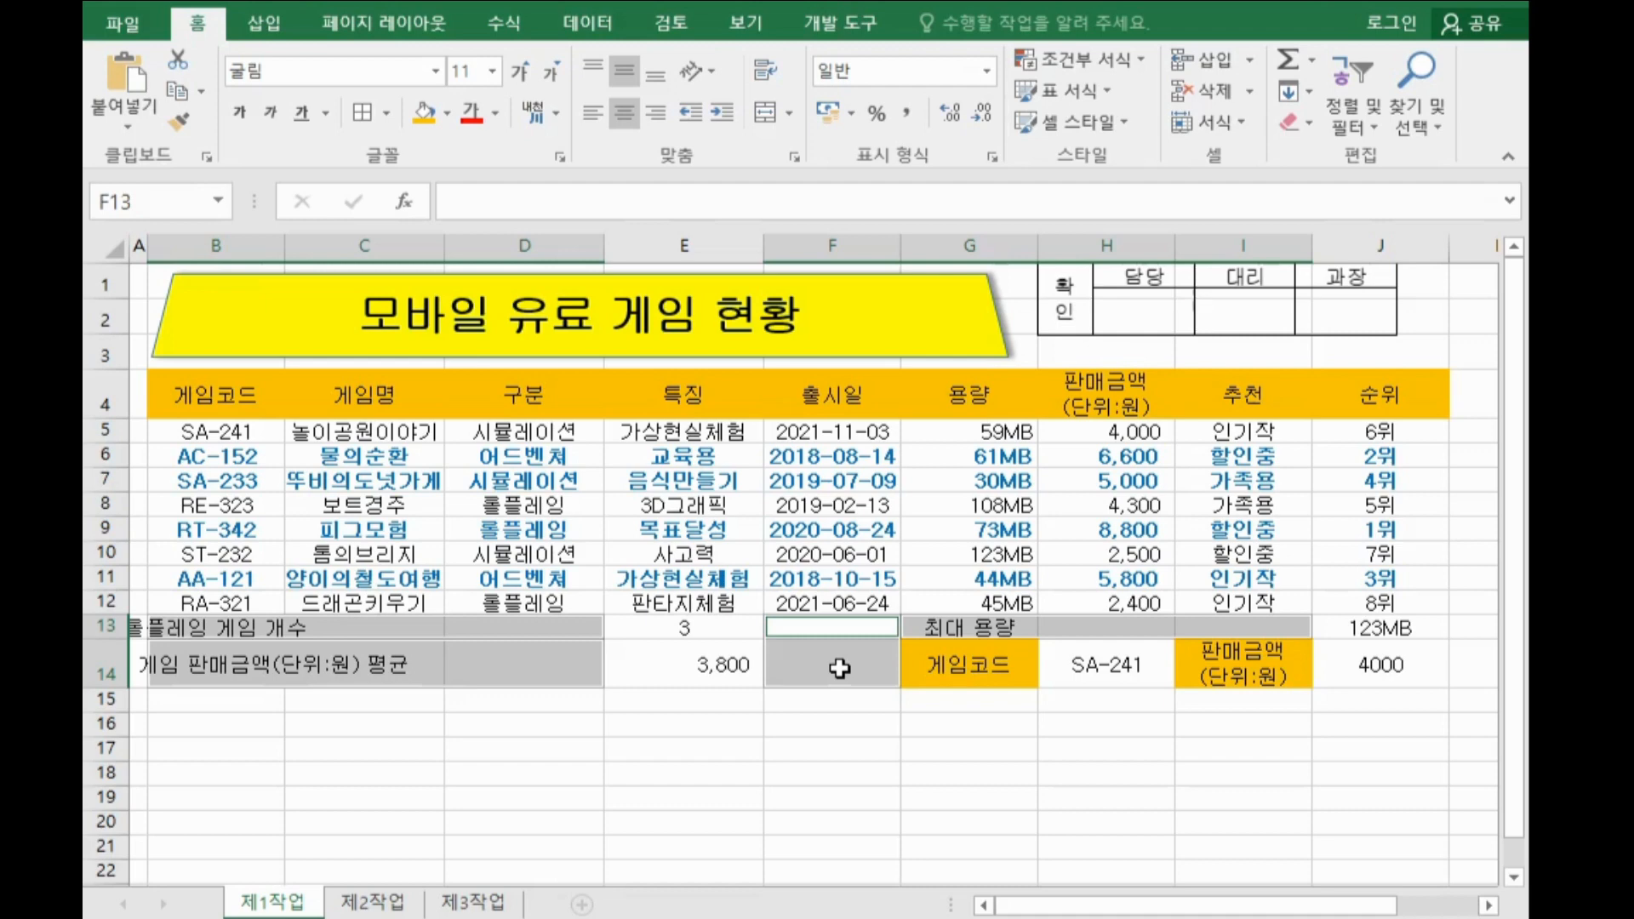
pyautogui.click(765, 116)
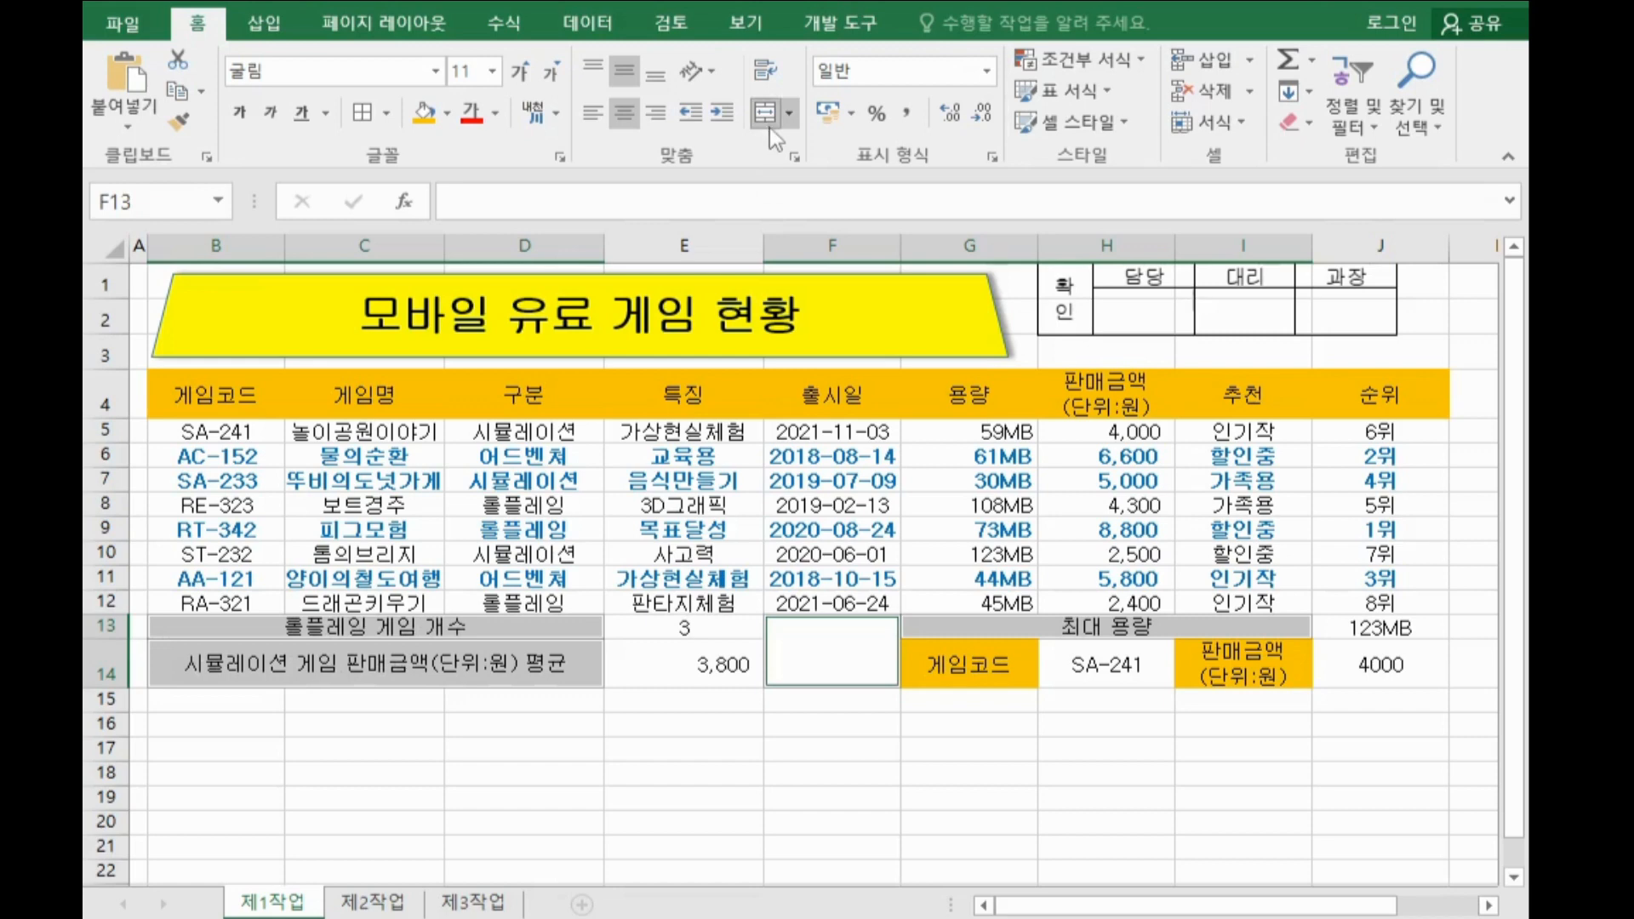
pyautogui.click(873, 745)
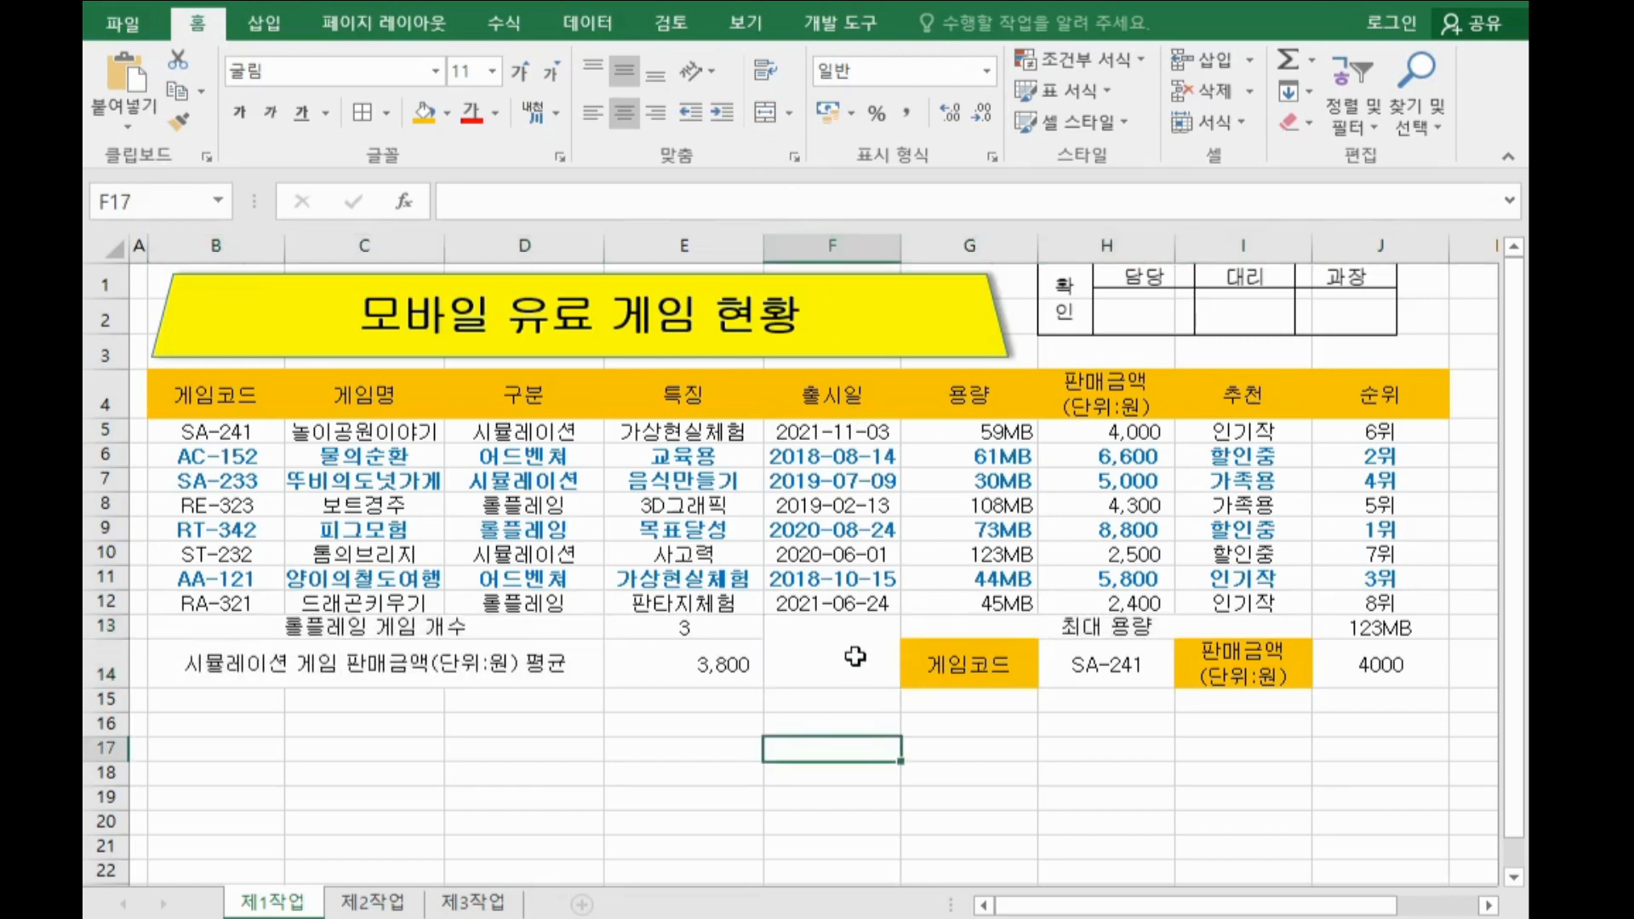
pyautogui.click(474, 631)
pyautogui.click(474, 659)
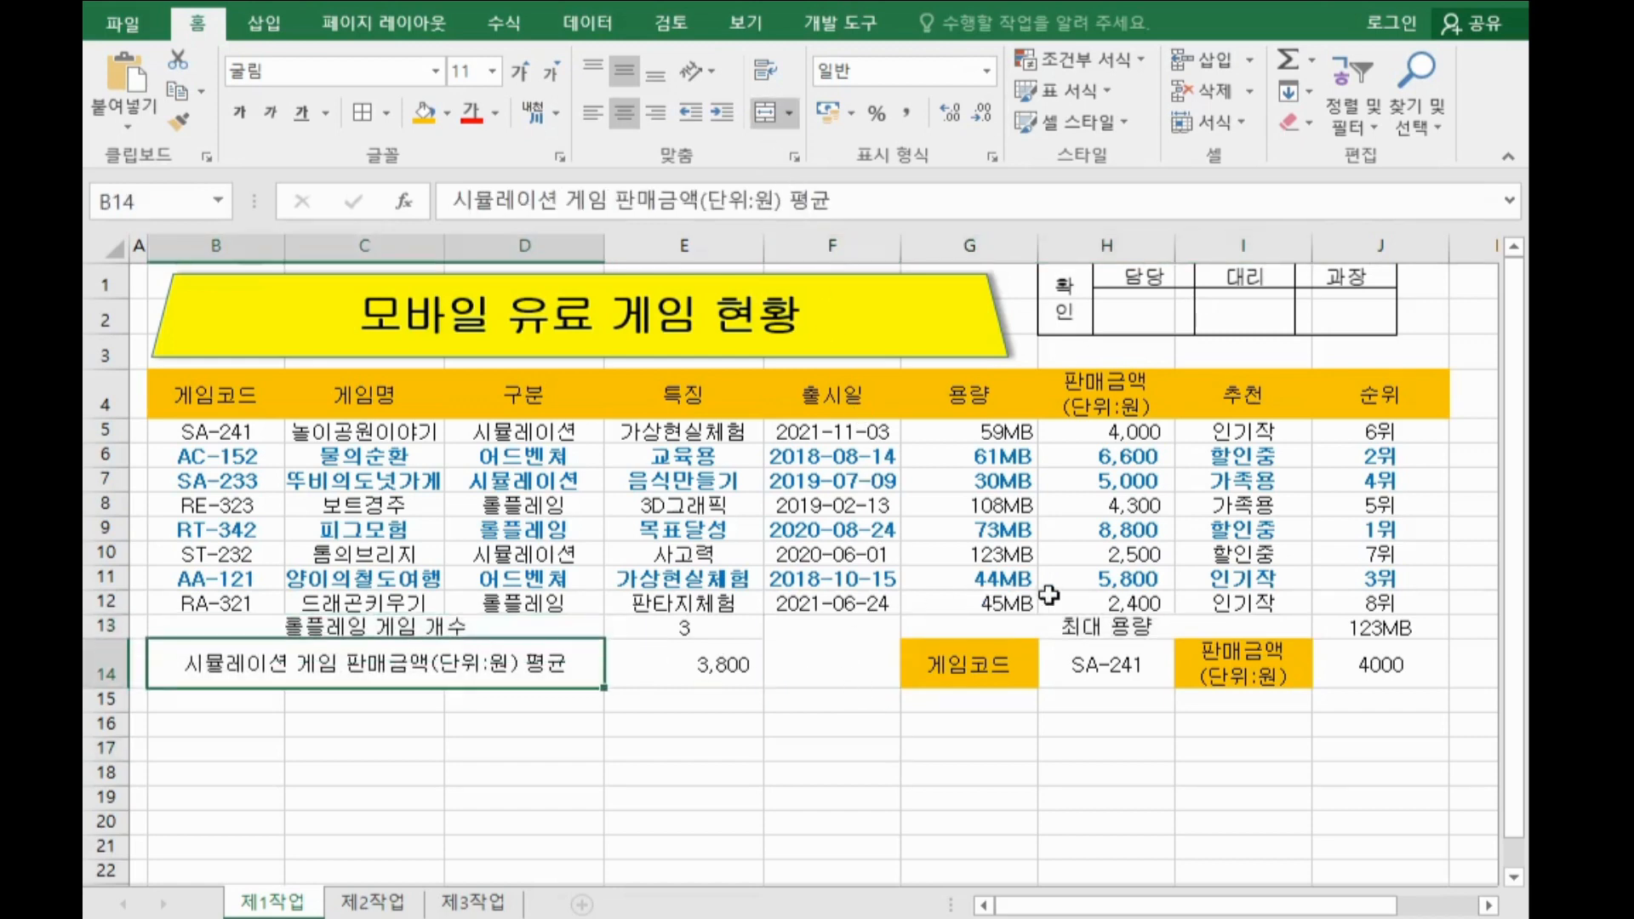
pyautogui.click(1055, 630)
pyautogui.click(852, 670)
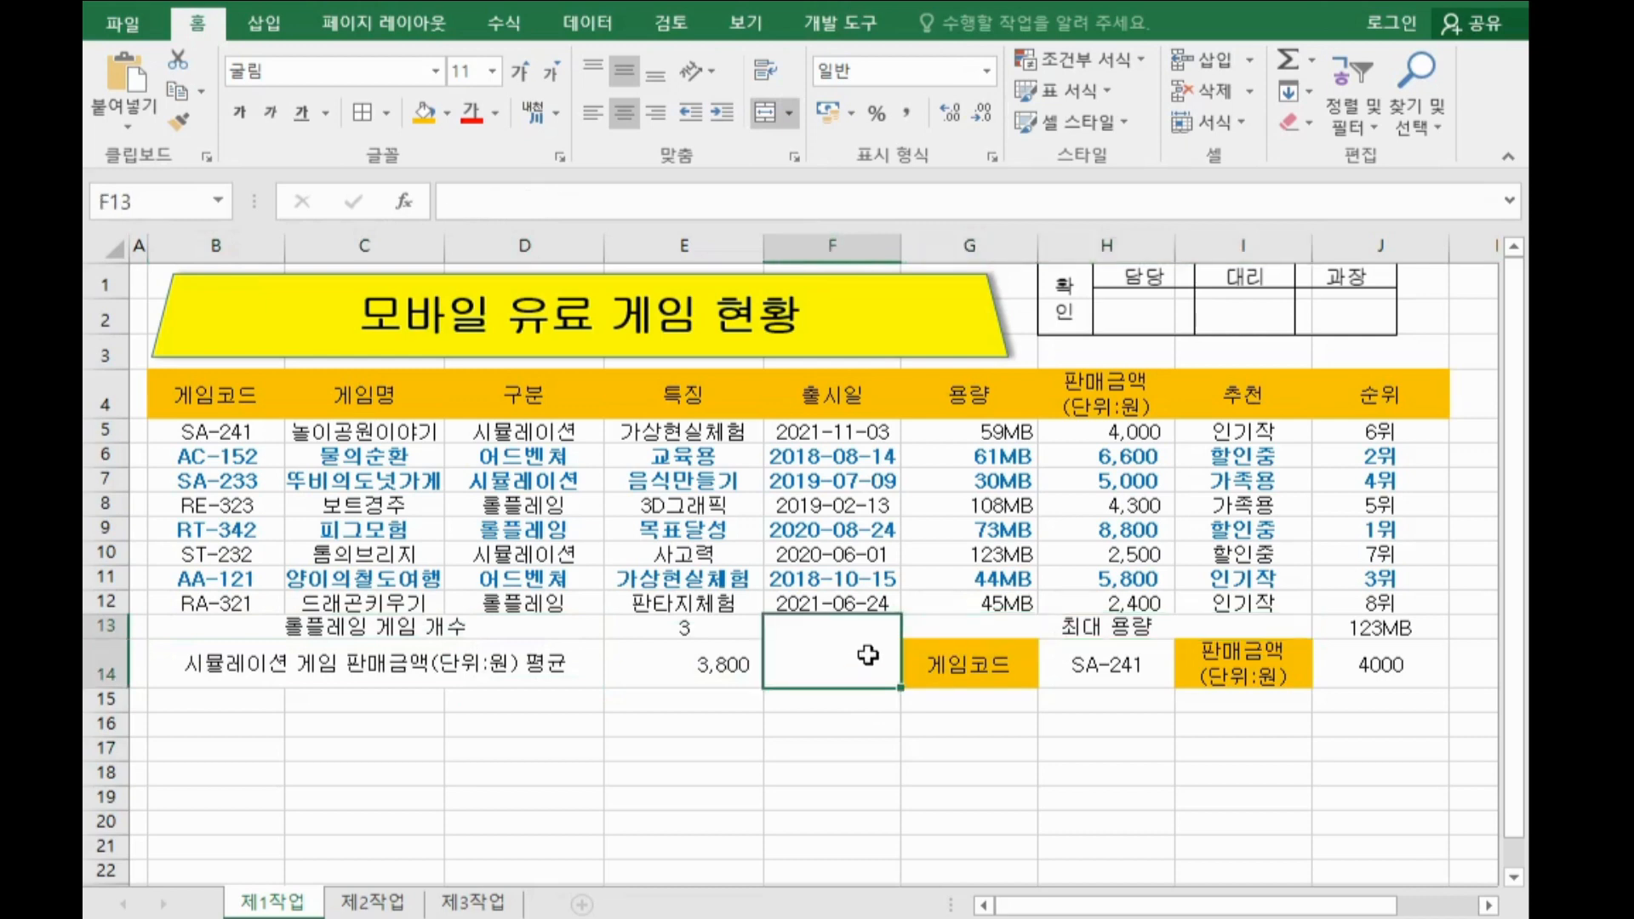
# Apply all borders (모든 테두리) to the table range B4:J14.
pyautogui.click(184, 393)
pyautogui.moveTo(184, 393); pyautogui.dragTo(1344, 649)
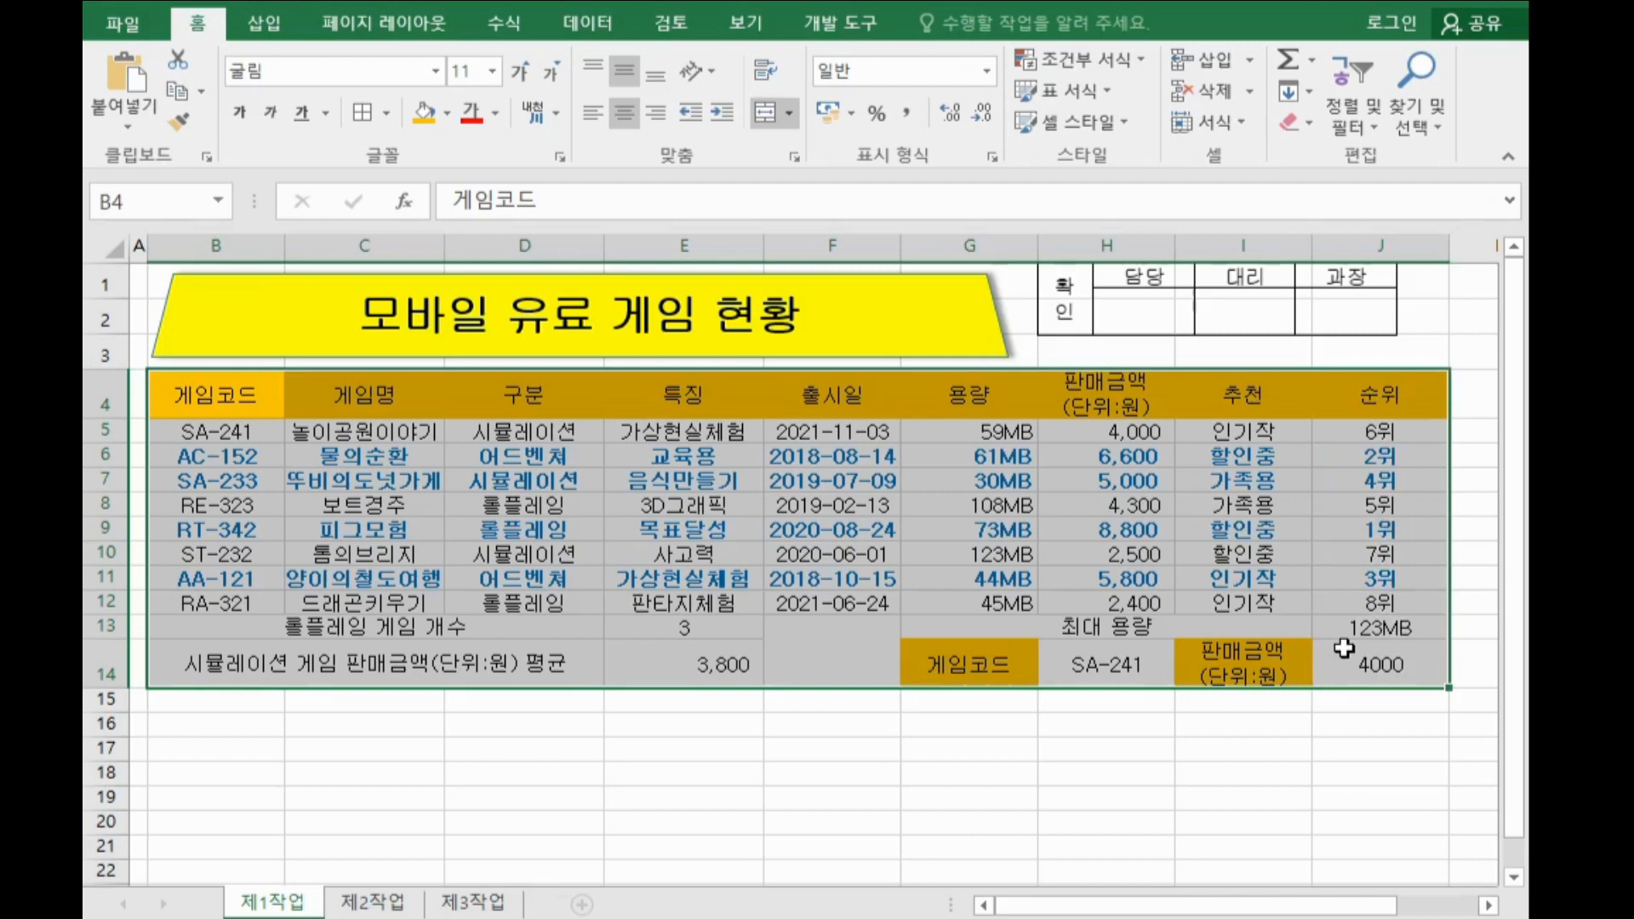
pyautogui.click(387, 113)
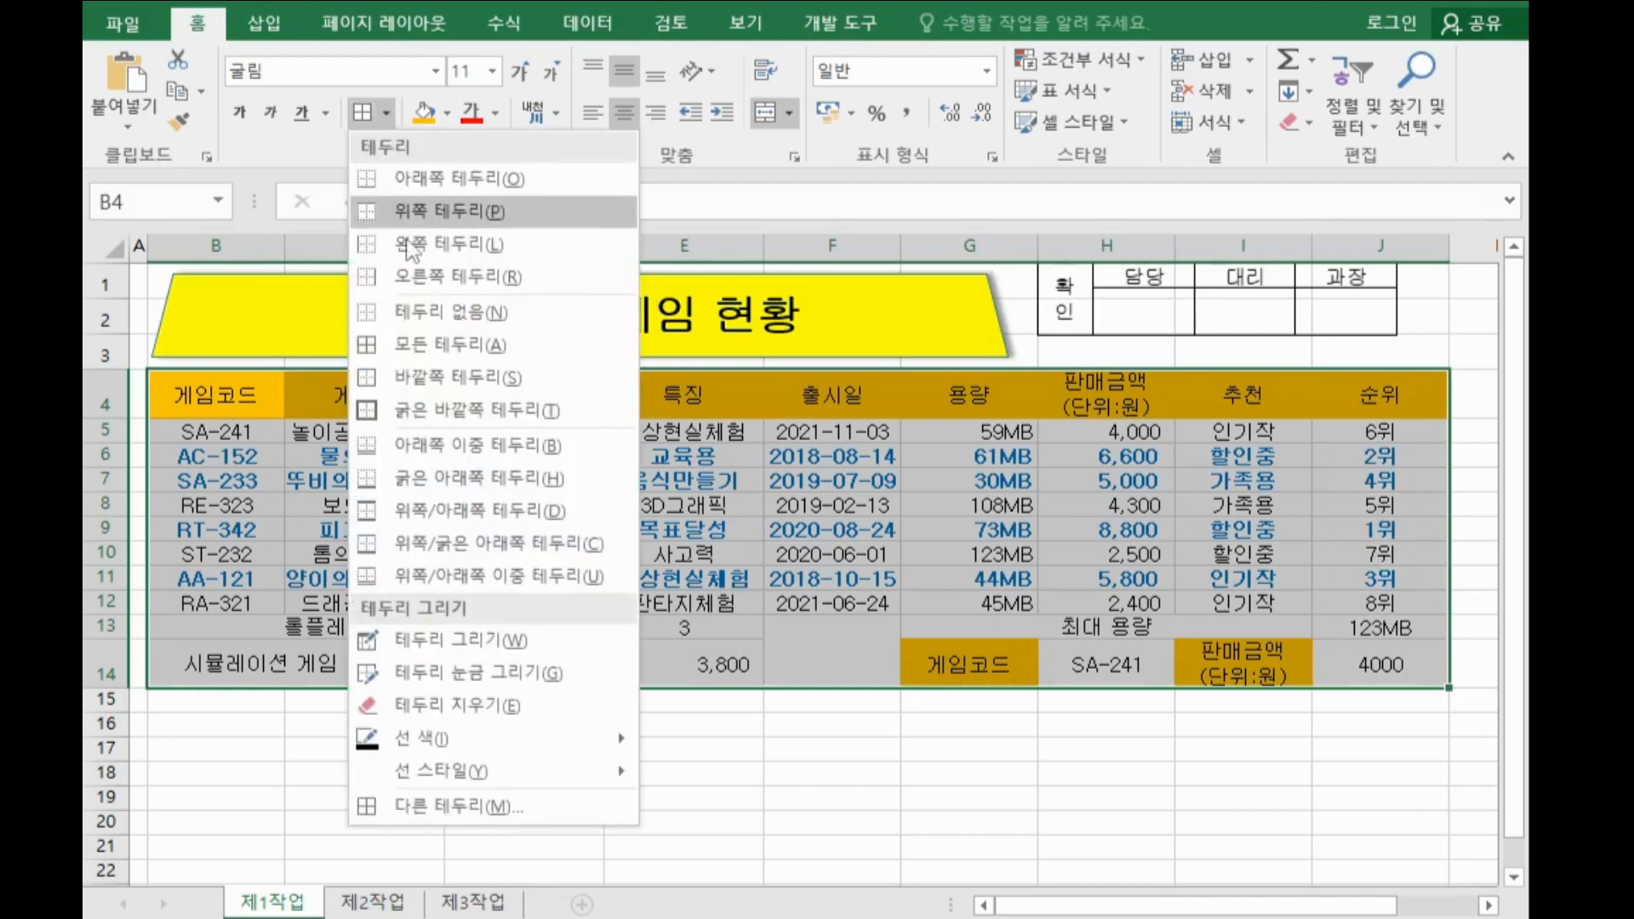
pyautogui.click(423, 349)
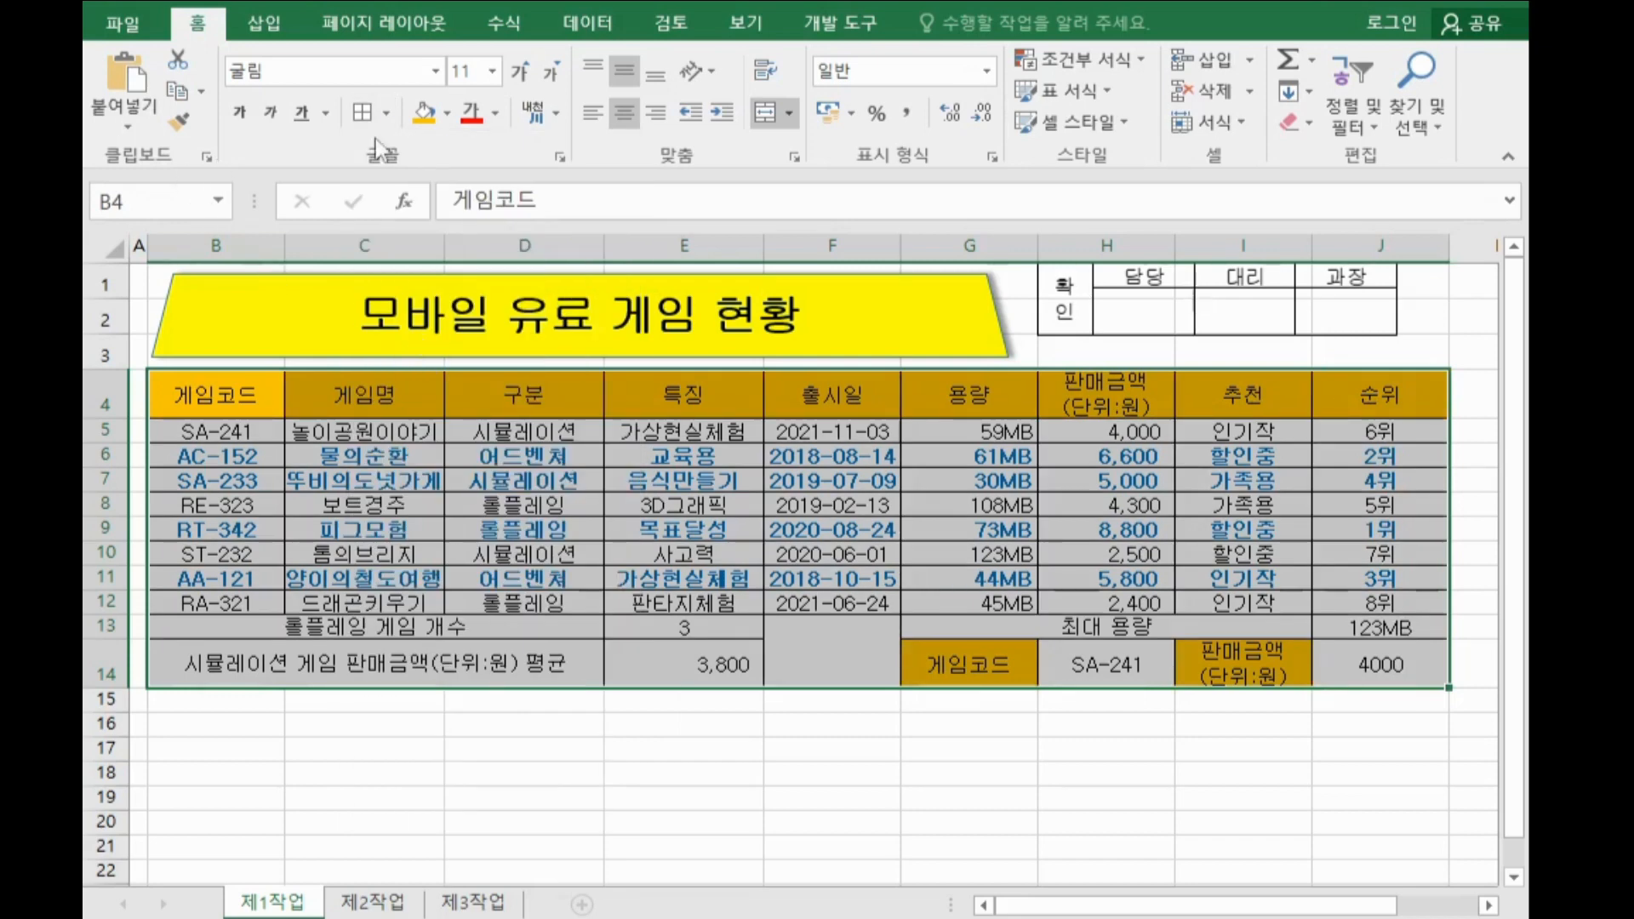
# Apply thick outside borders (굵은 바깥쪽 테두리) to the table range B4:J14 and to the data rows B5:J12.
pyautogui.click(389, 113)
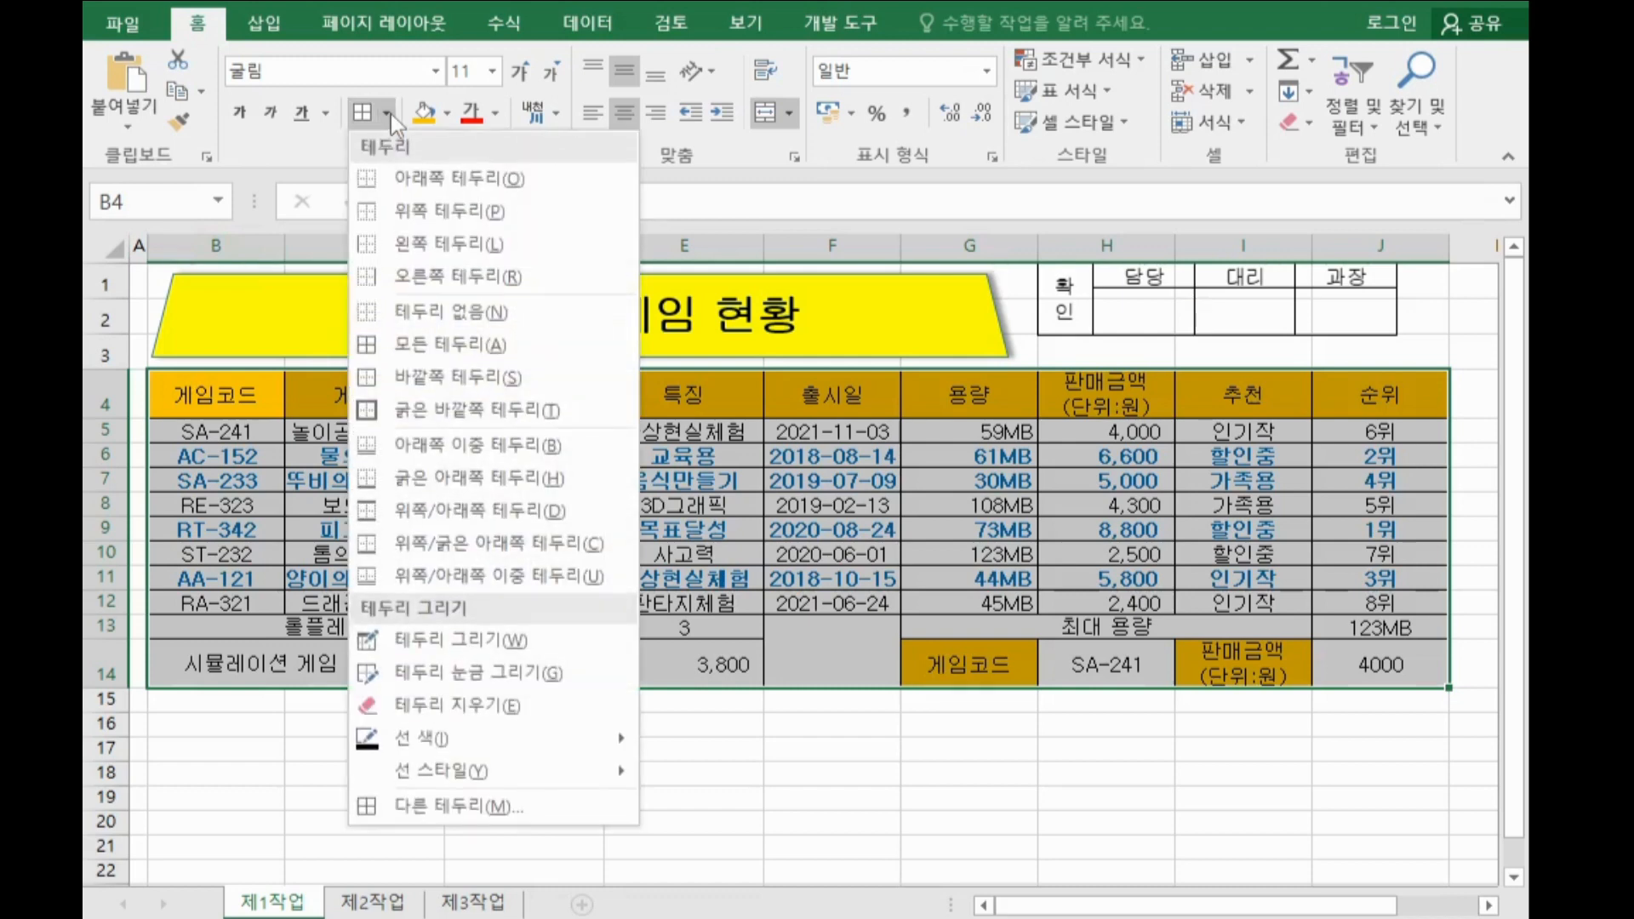
pyautogui.click(439, 423)
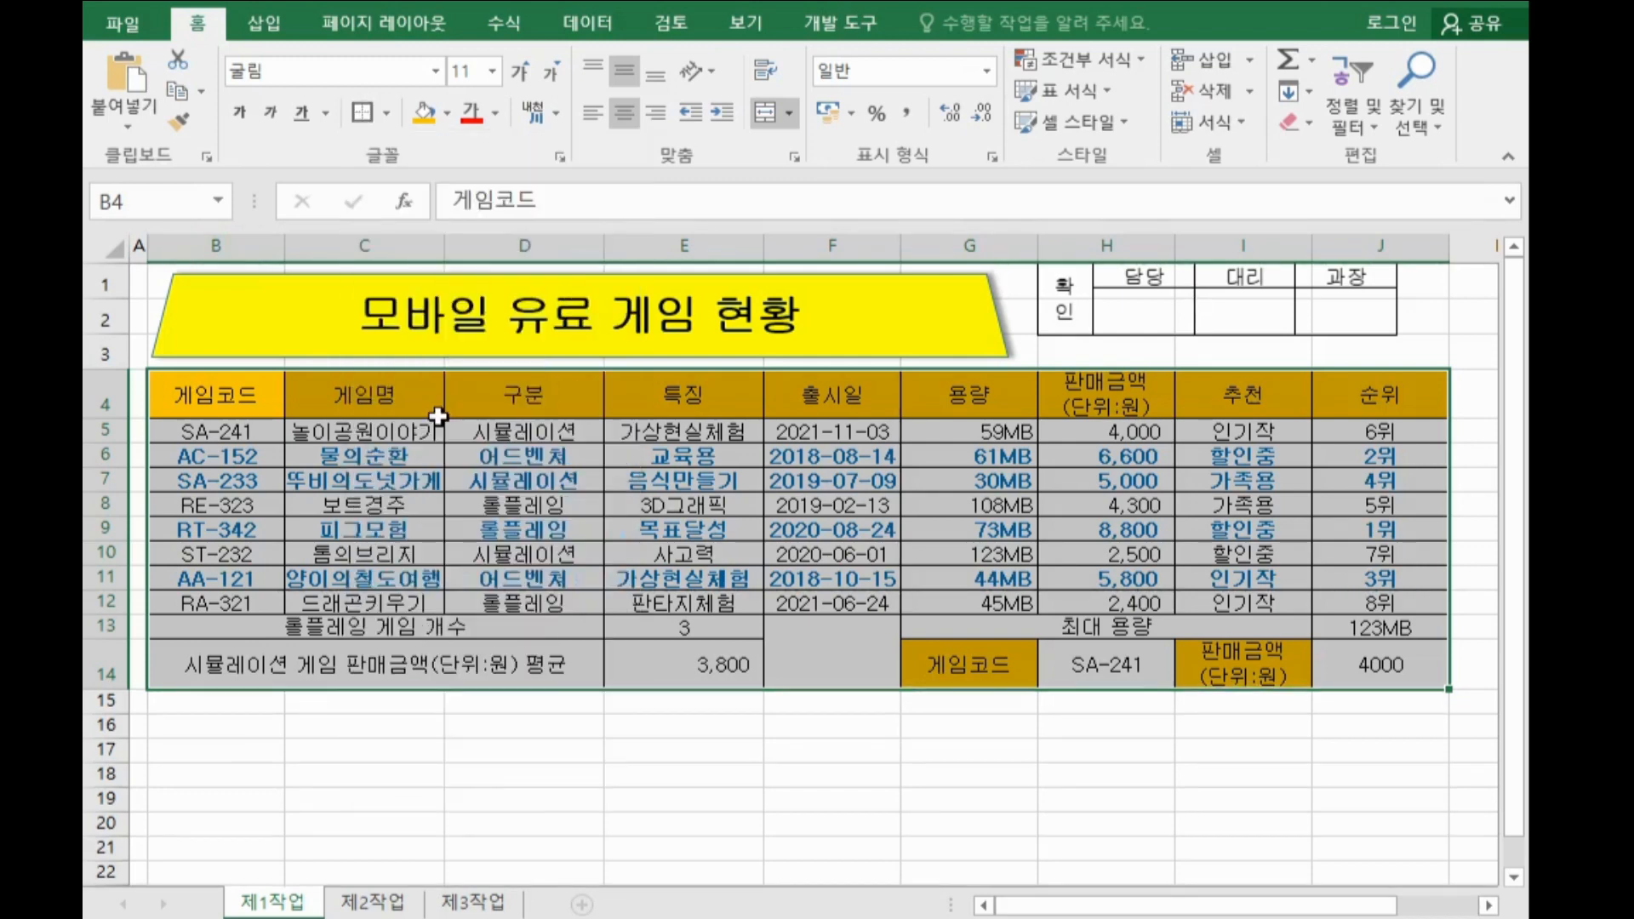
pyautogui.click(252, 432)
pyautogui.moveTo(252, 432); pyautogui.dragTo(1344, 597)
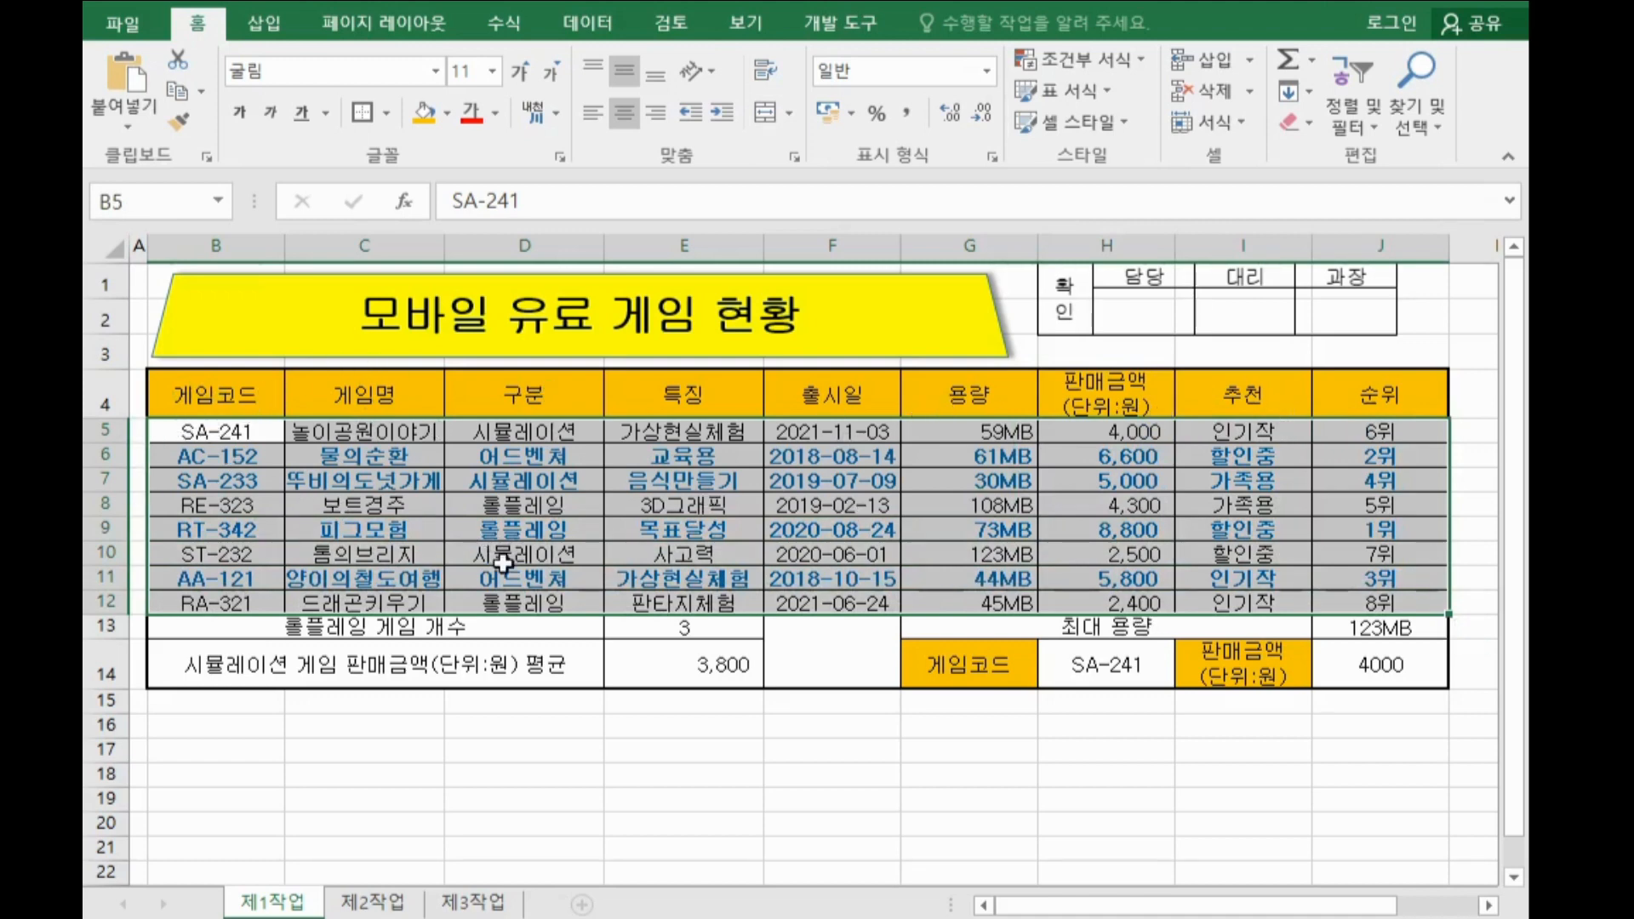
pyautogui.click(387, 112)
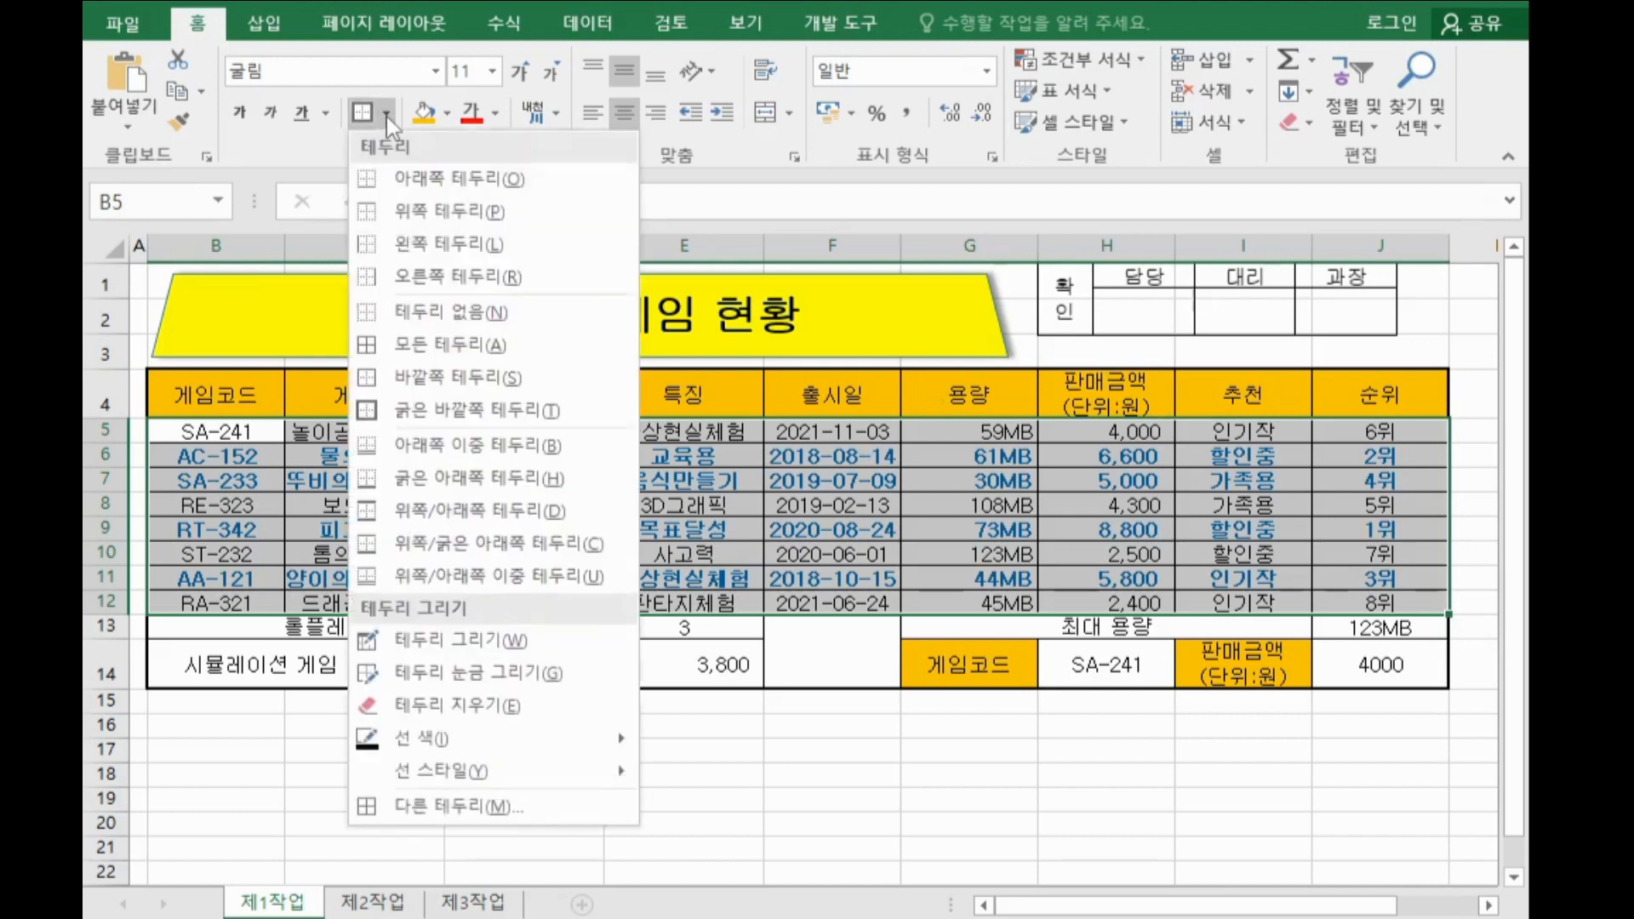
pyautogui.click(419, 412)
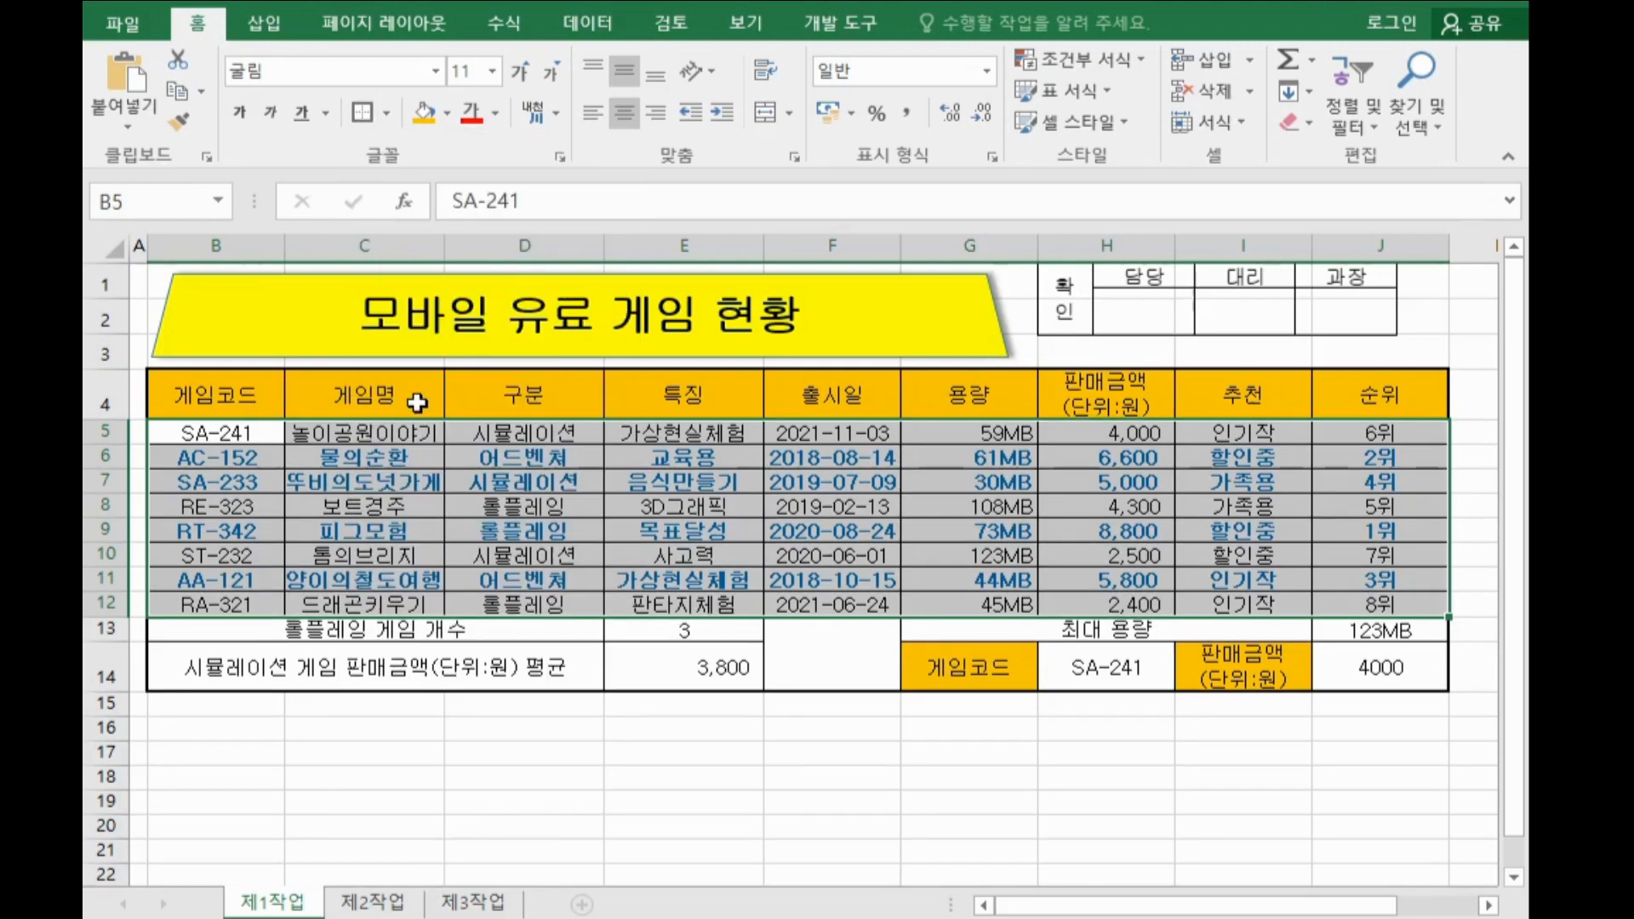
pyautogui.click(813, 730)
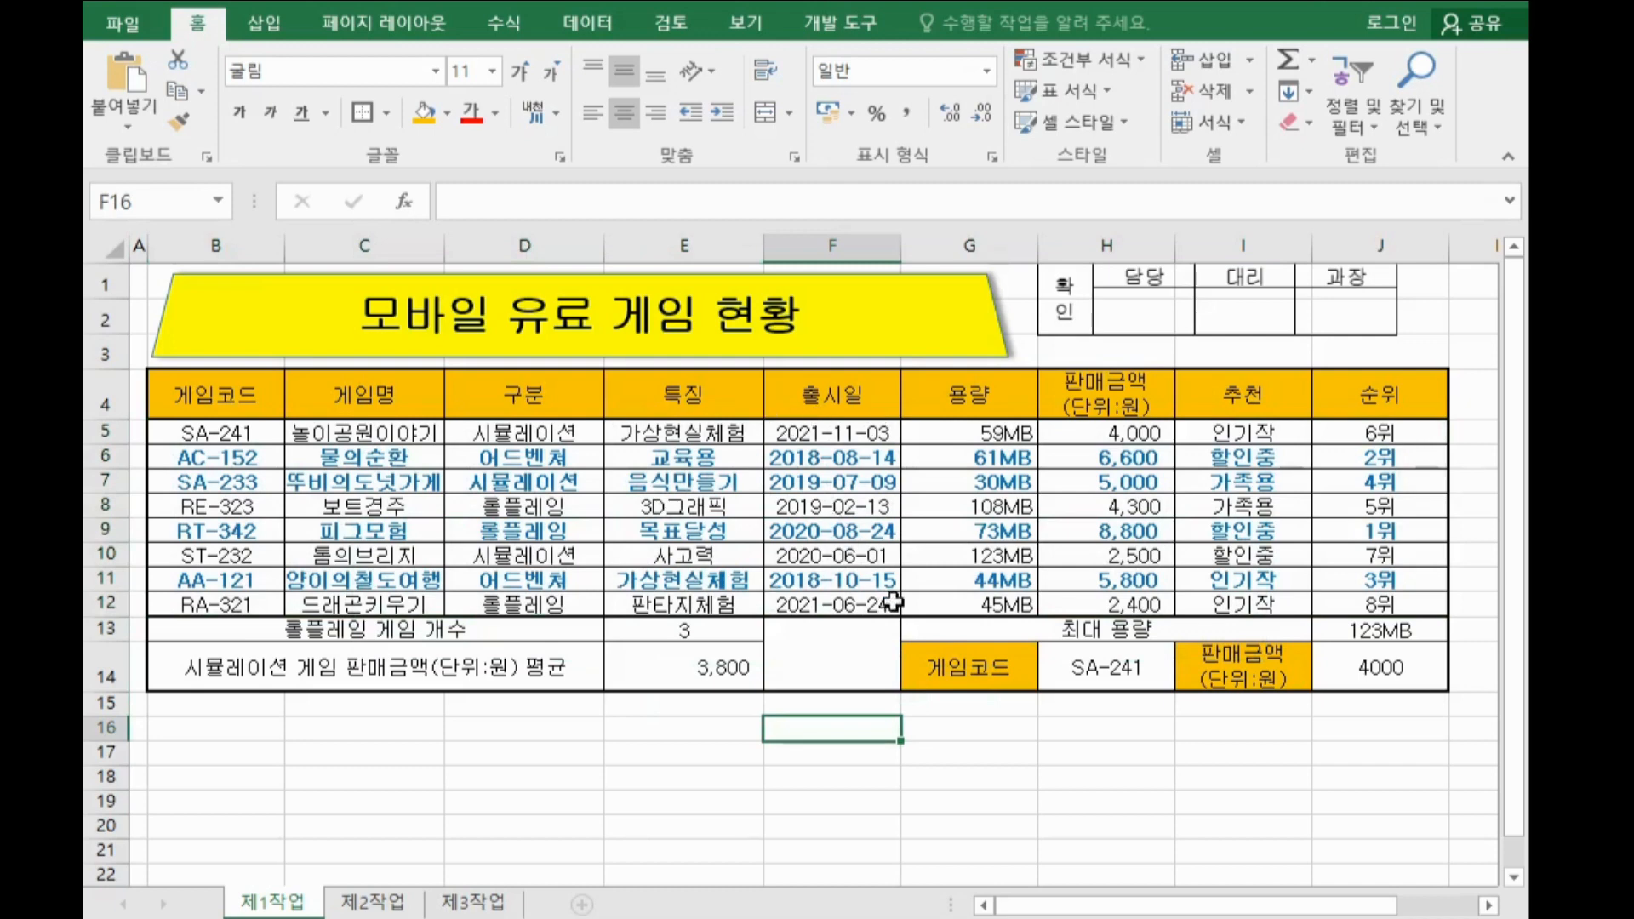
# Add both diagonal border lines to the merged blank cell F13:F14 so they cross as an X.
pyautogui.click(870, 638)
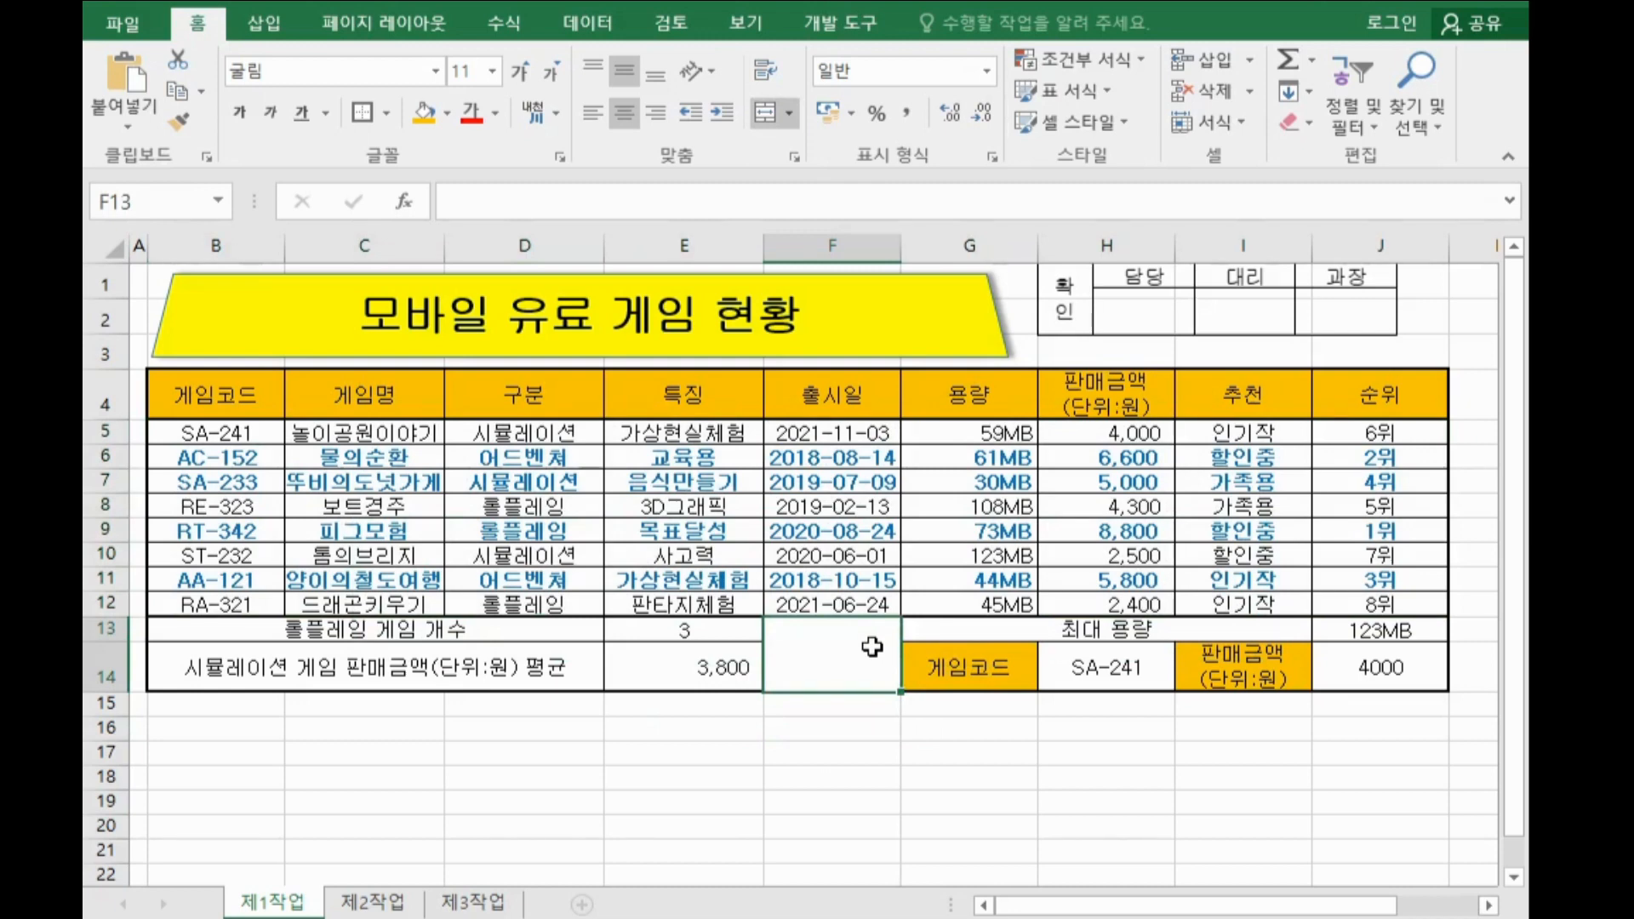
pyautogui.click(388, 113)
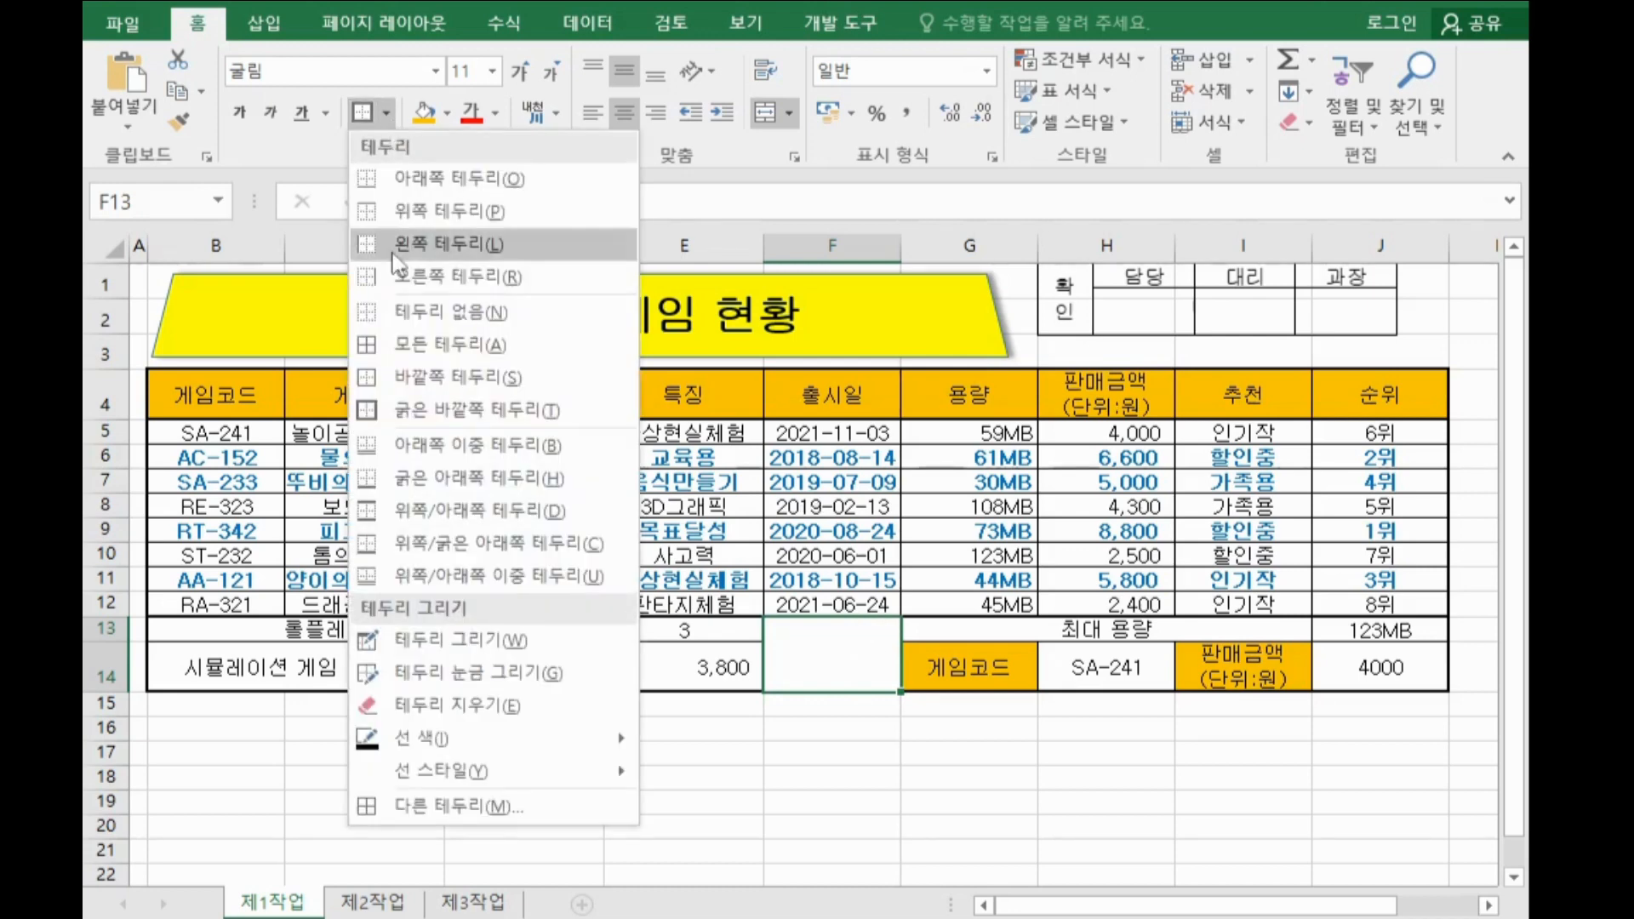
pyautogui.click(469, 806)
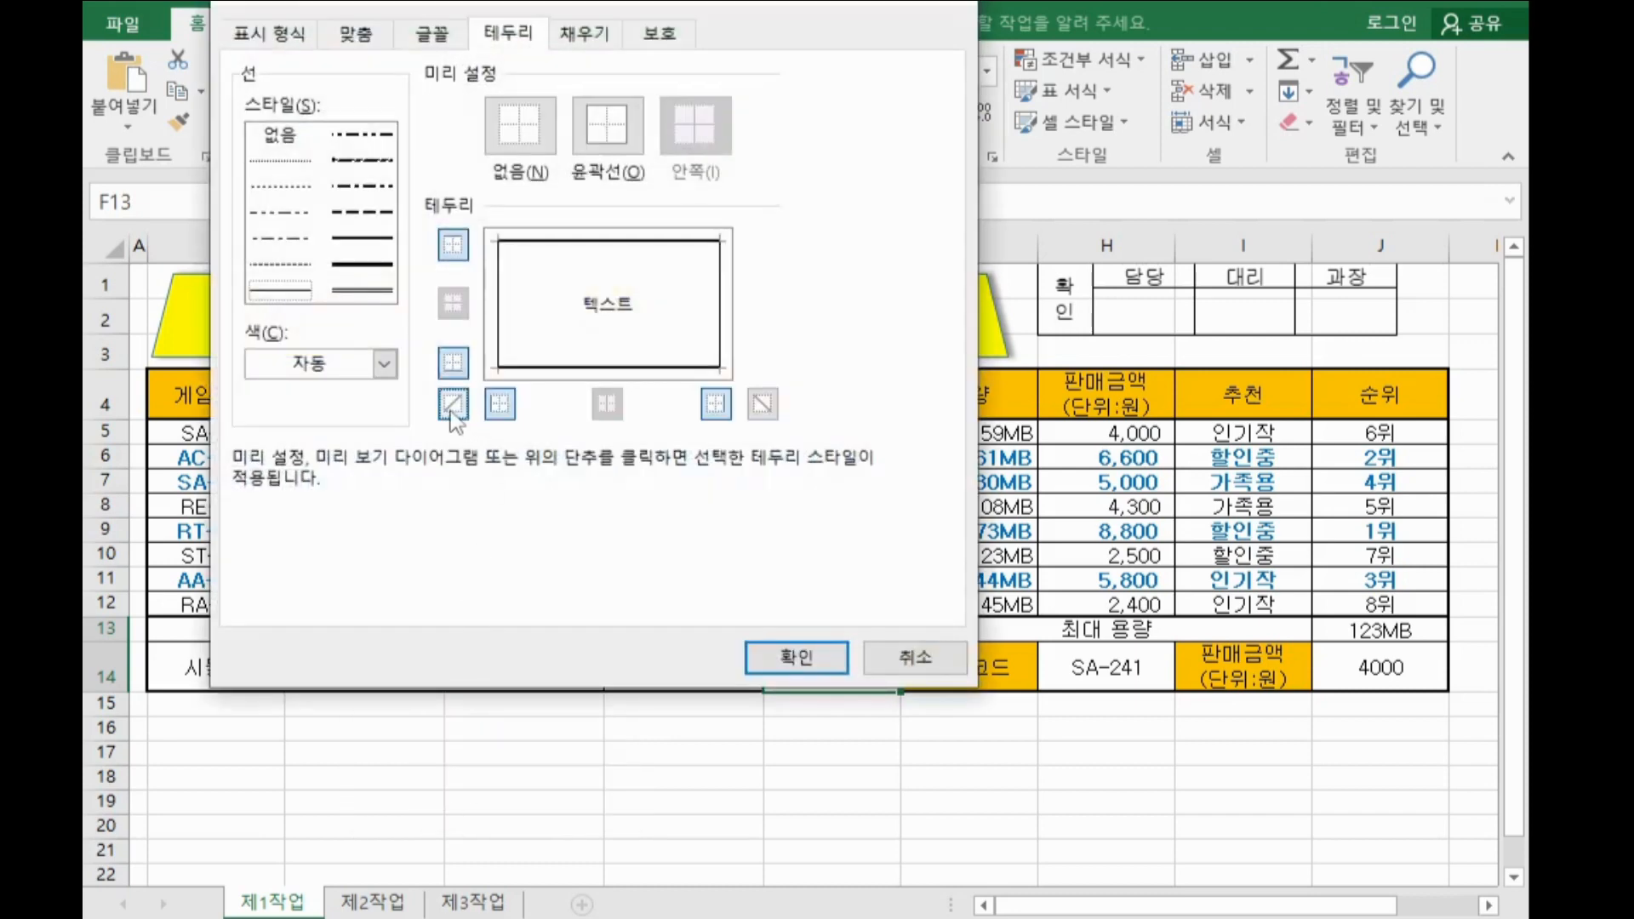
pyautogui.click(453, 405)
pyautogui.click(766, 412)
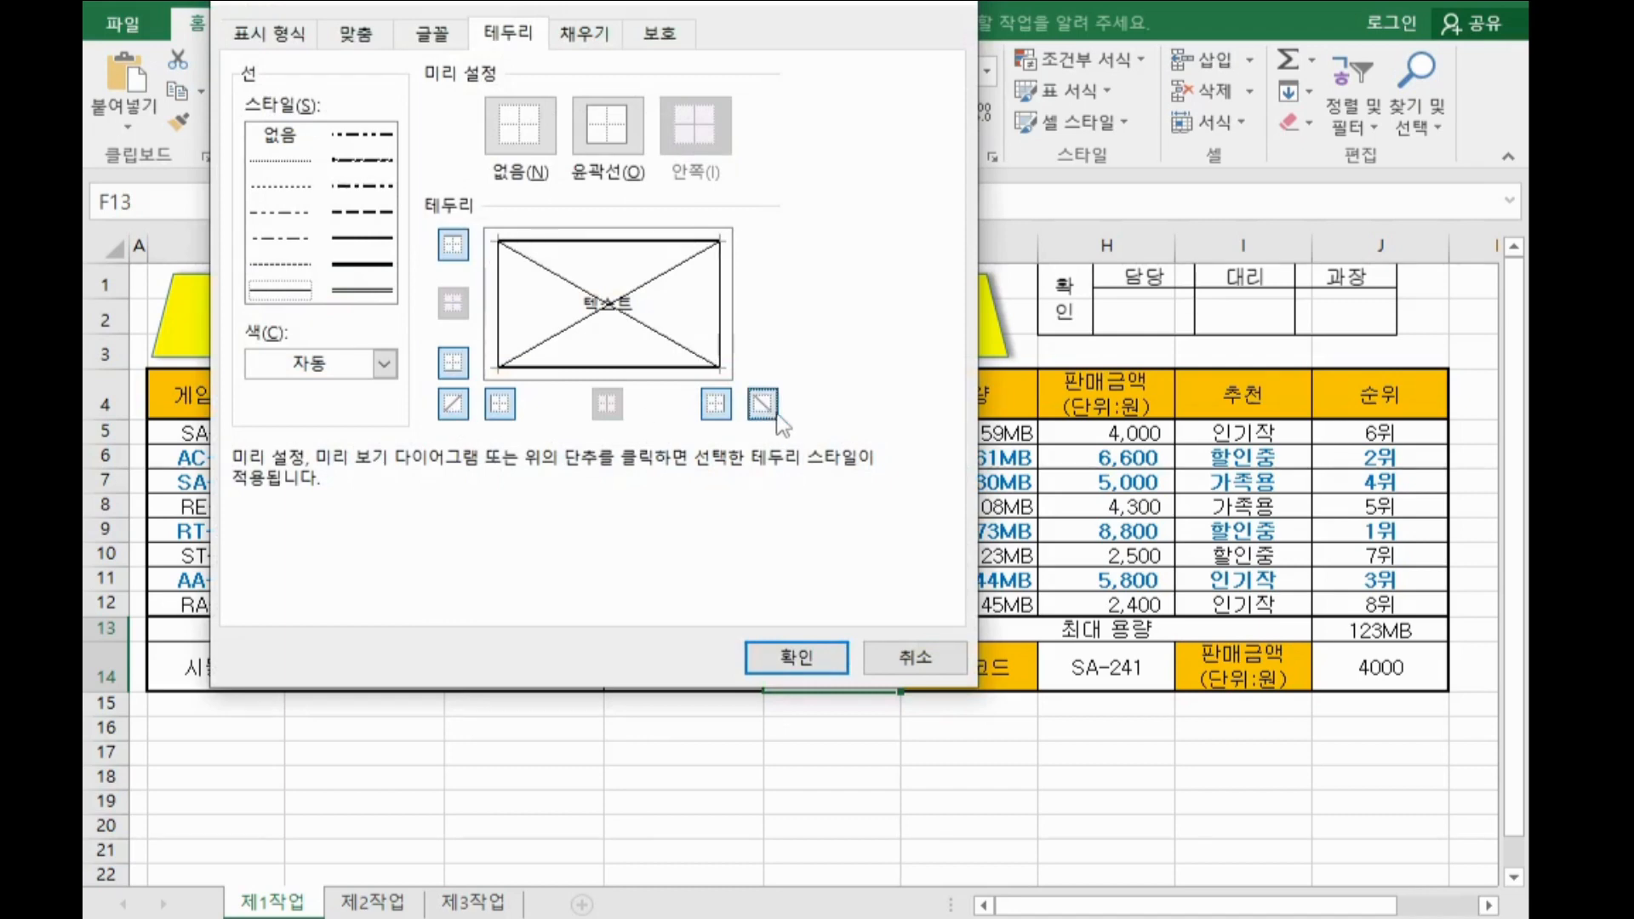
pyautogui.click(788, 658)
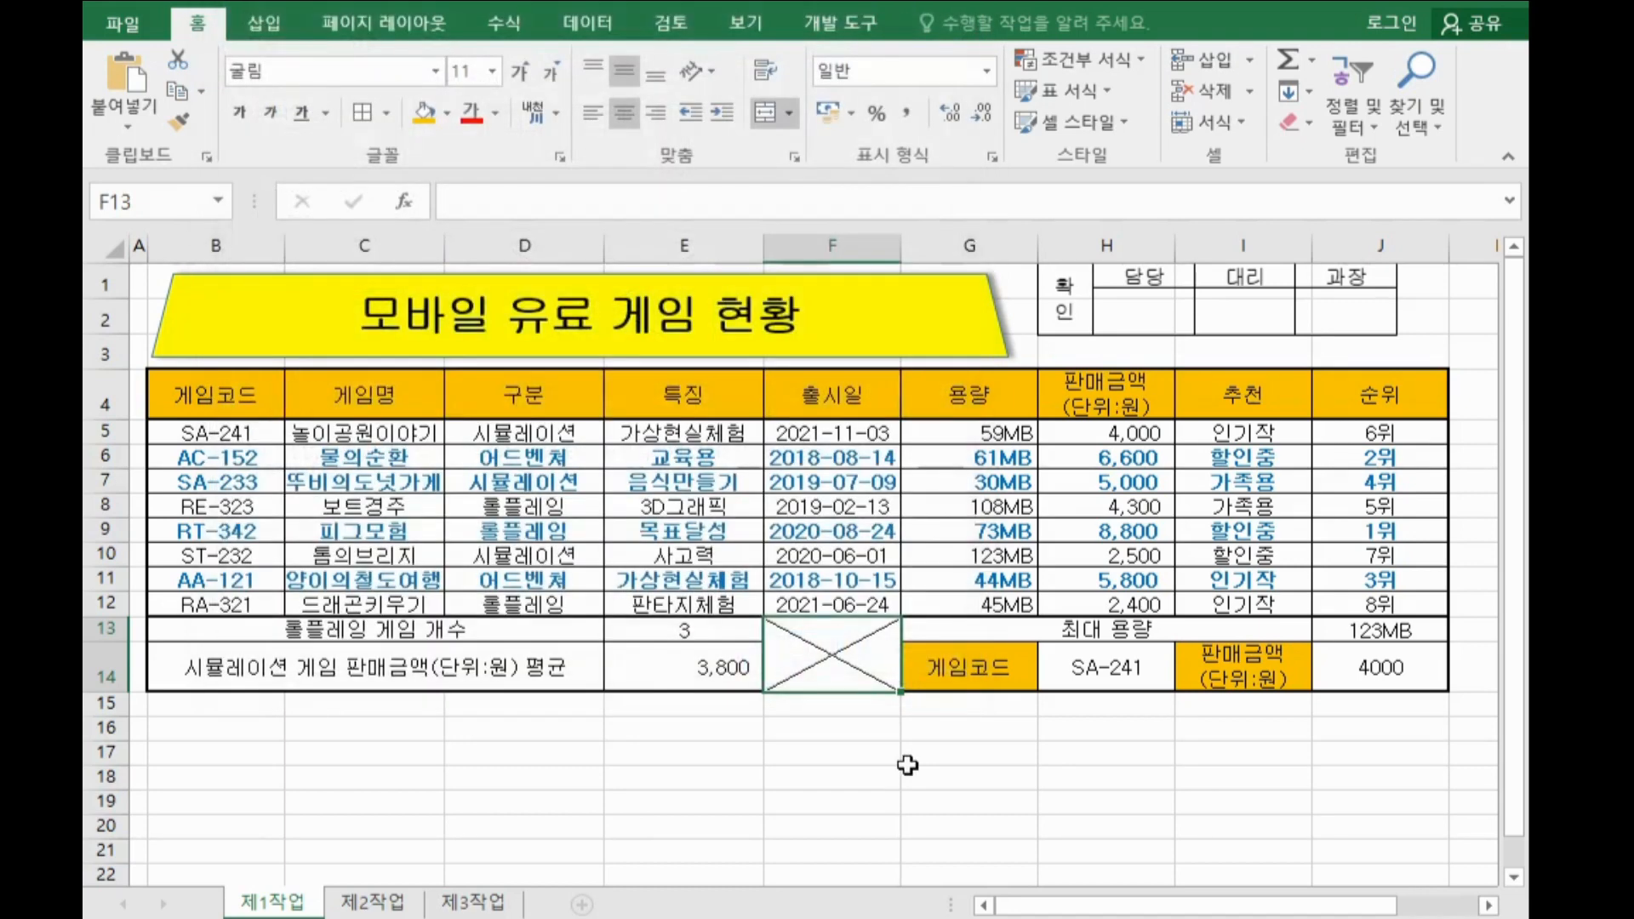
pyautogui.click(908, 770)
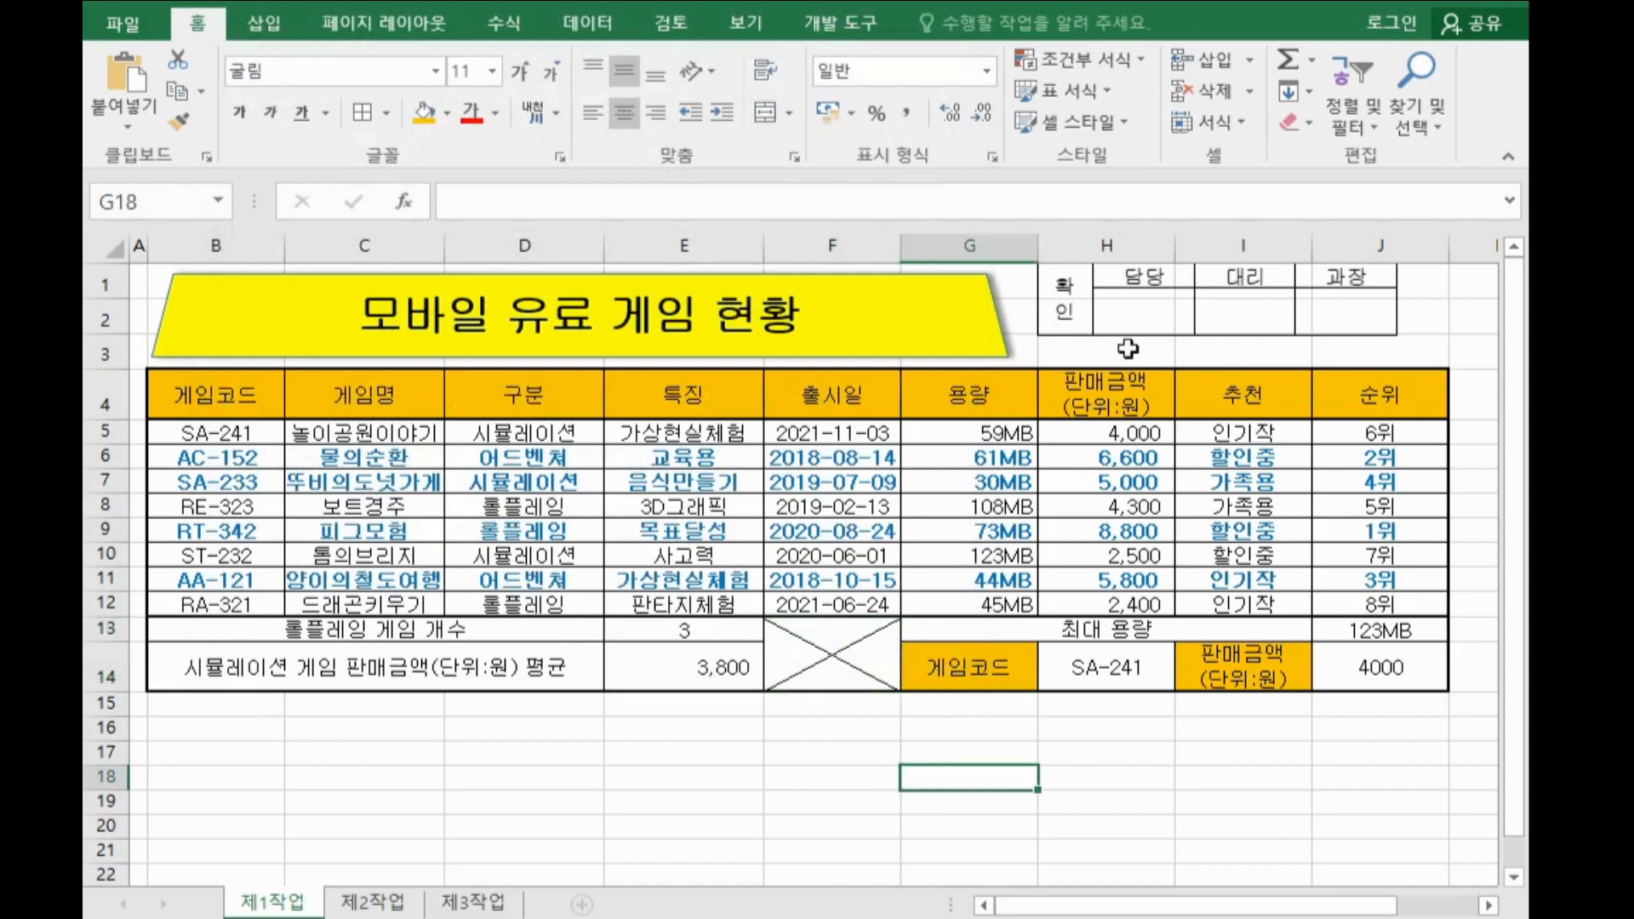
# Move and enlarge the 확인 approval picture to fill columns H to J above the table, and hide the sheet's gridlines (눈금선).
pyautogui.moveTo(1147, 310); pyautogui.dragTo(1151, 321)
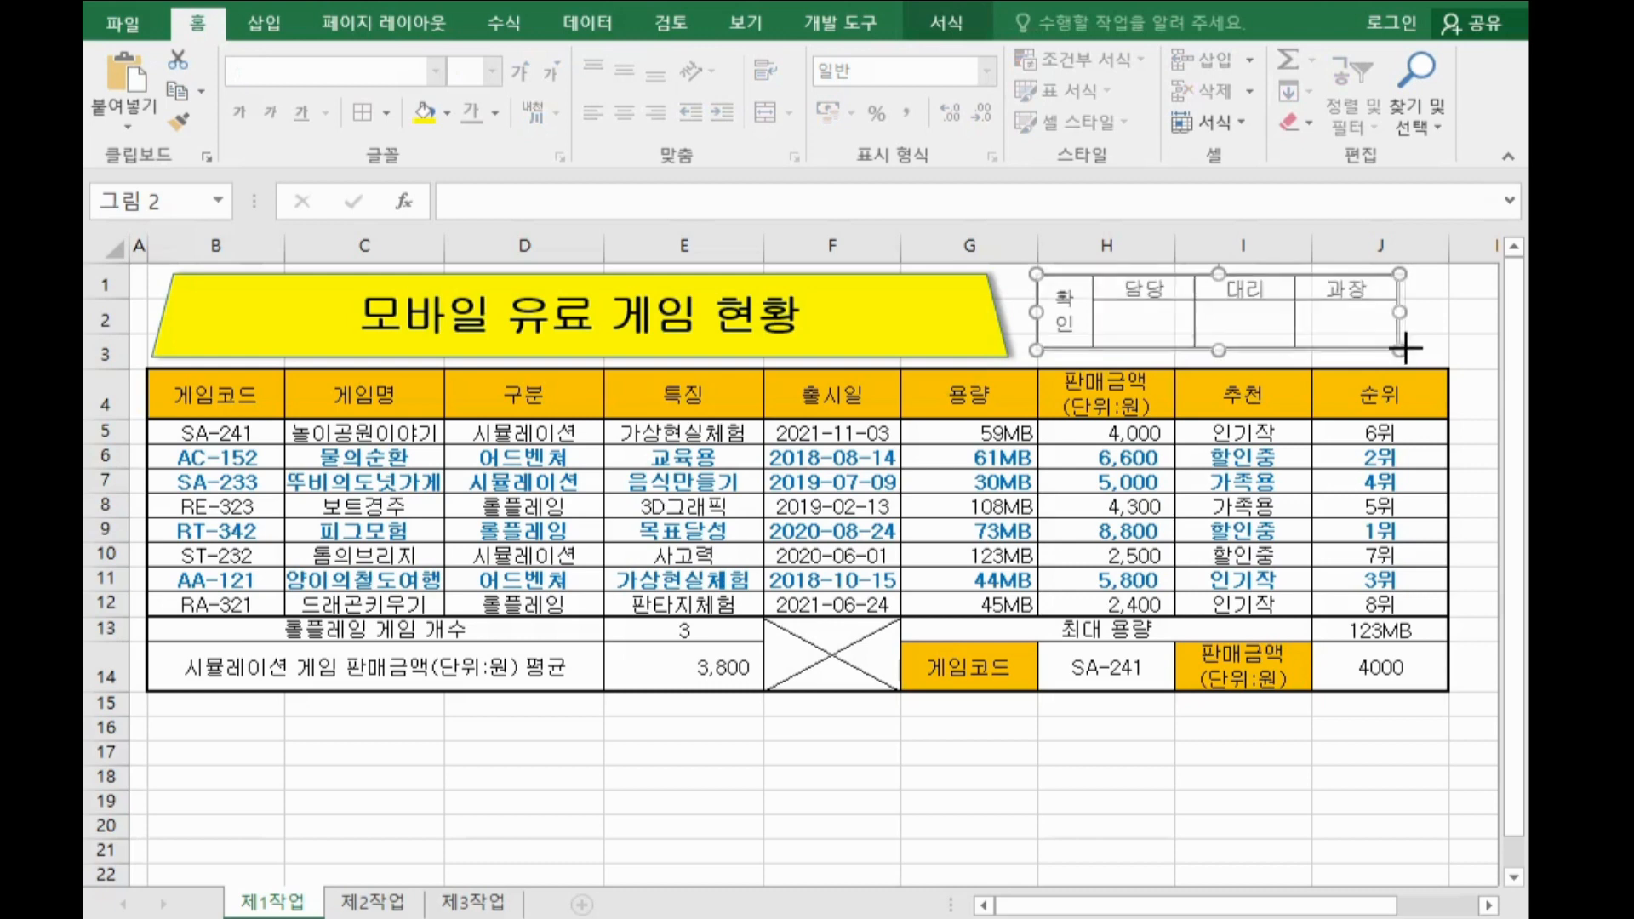
pyautogui.moveTo(1406, 349); pyautogui.dragTo(1451, 322)
pyautogui.moveTo(1334, 339); pyautogui.dragTo(1332, 339)
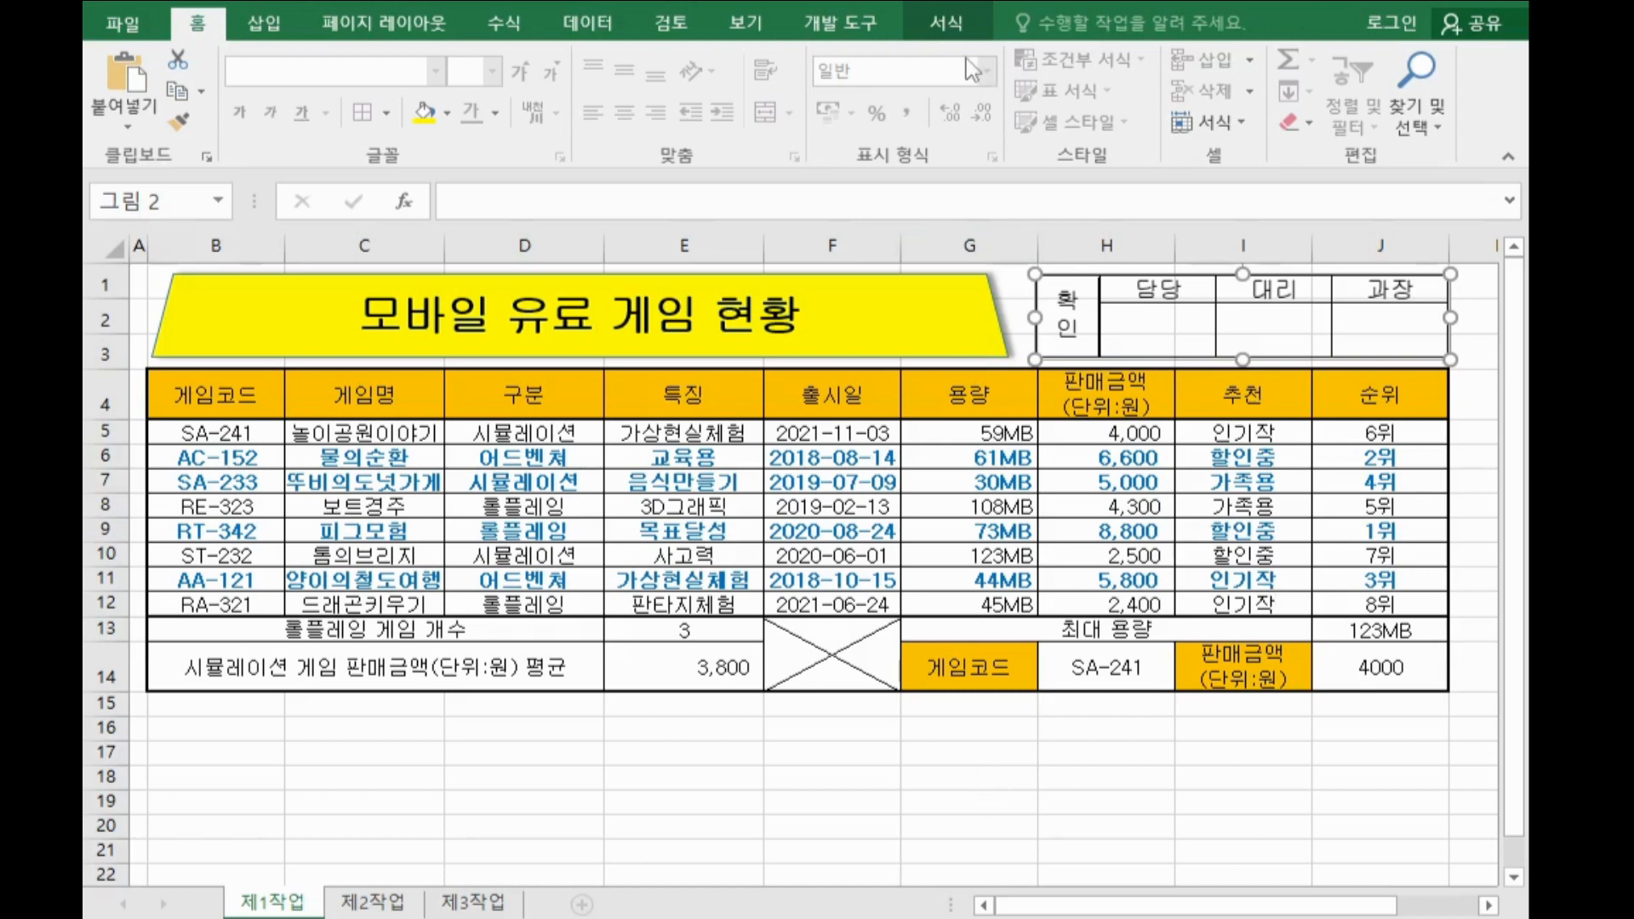
pyautogui.click(746, 23)
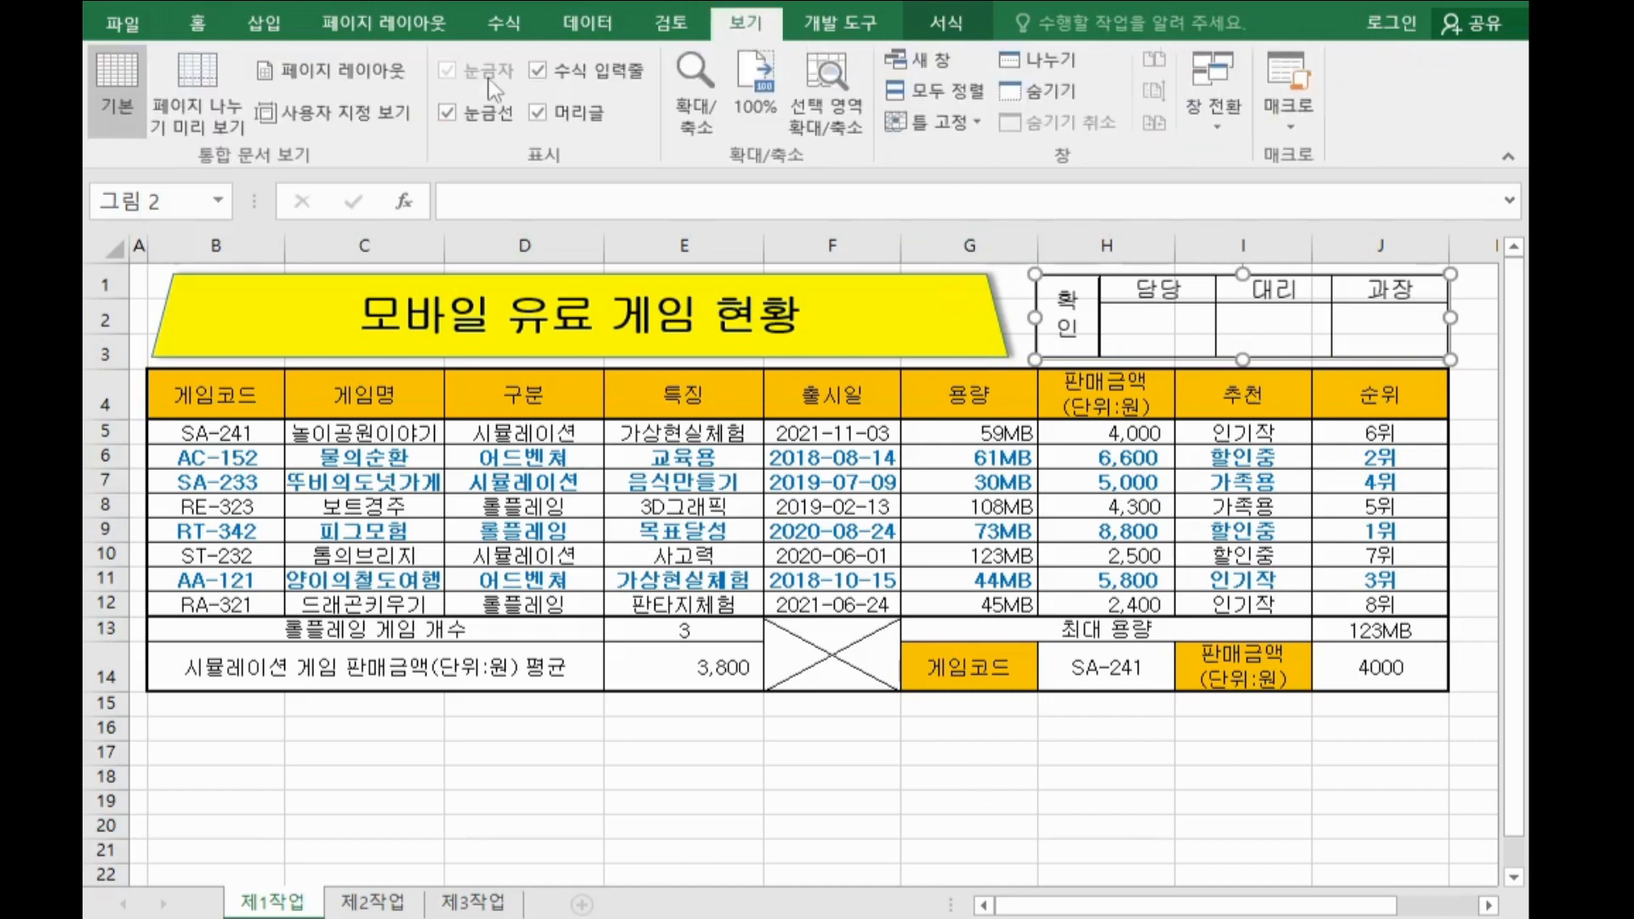
pyautogui.click(461, 115)
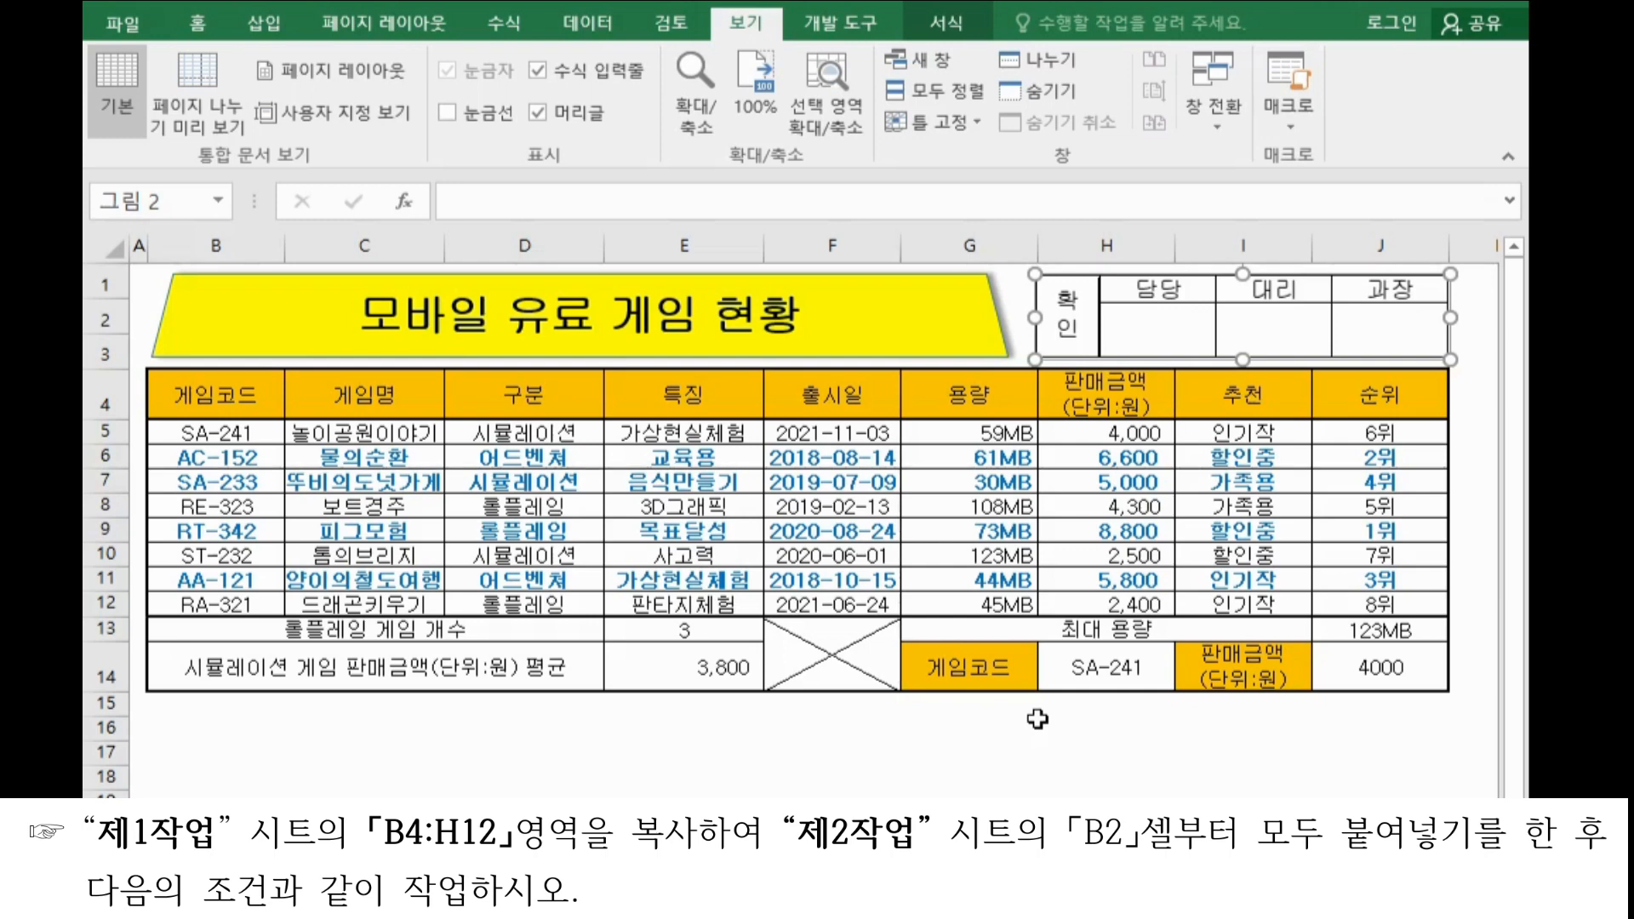
# Copy the range B4:H12 from the 제1작업 sheet and paste it into the 제2작업 sheet starting at B2.
pyautogui.moveTo(234, 394); pyautogui.dragTo(1089, 612)
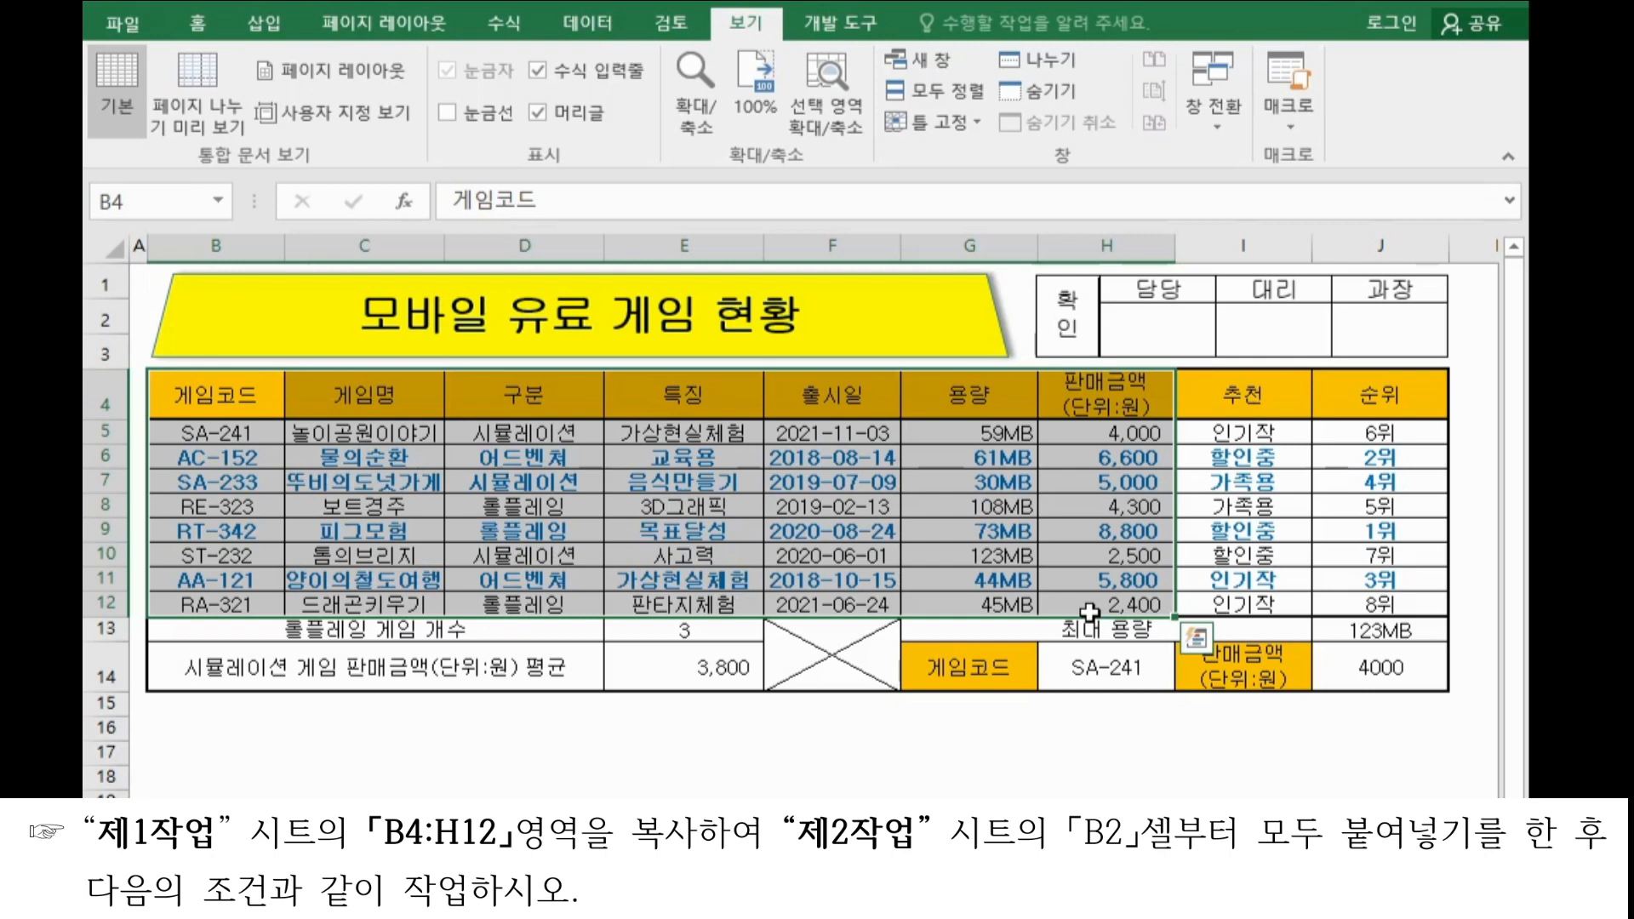
pyautogui.hotkey('ctrl', 'c')
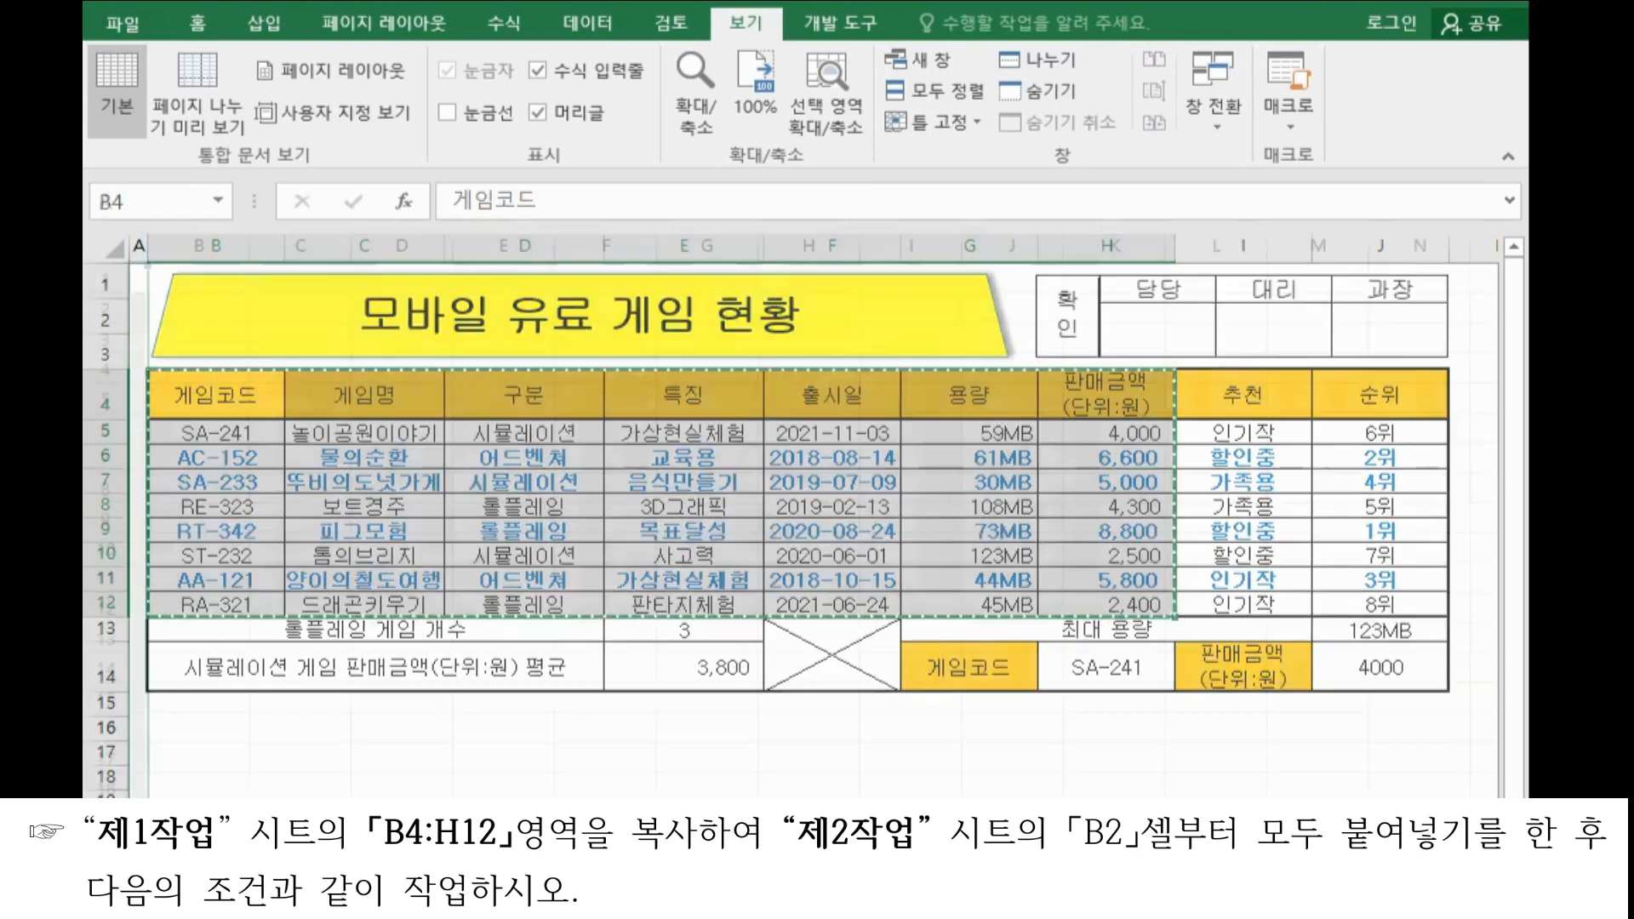
pyautogui.hotkey('ctrl', 'pagedown')
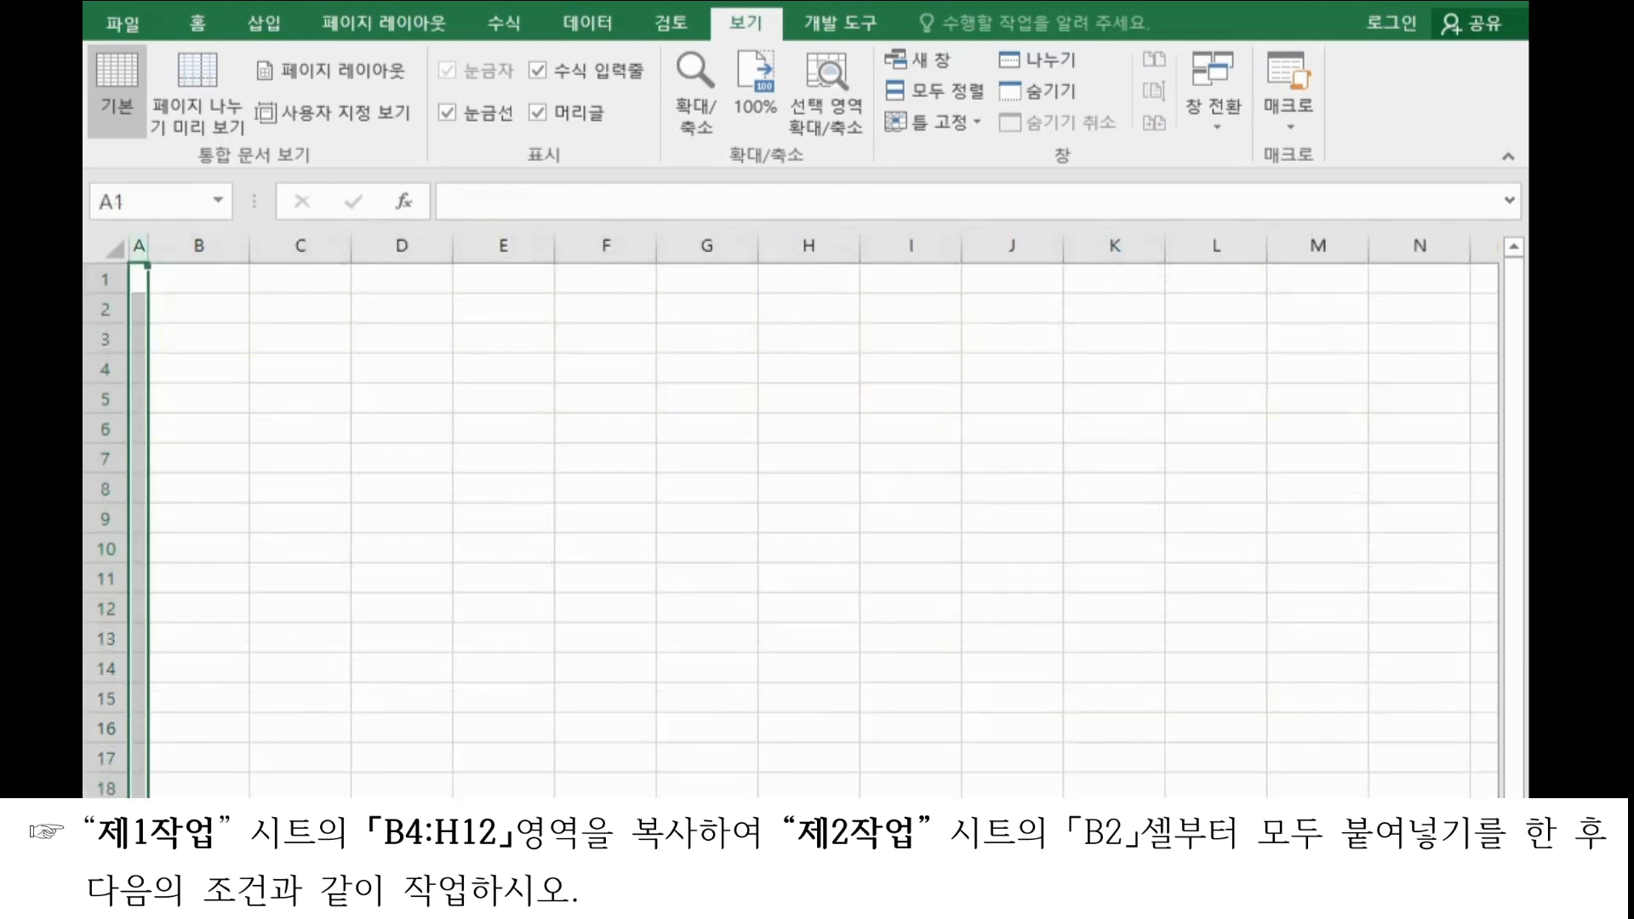
pyautogui.click(210, 316)
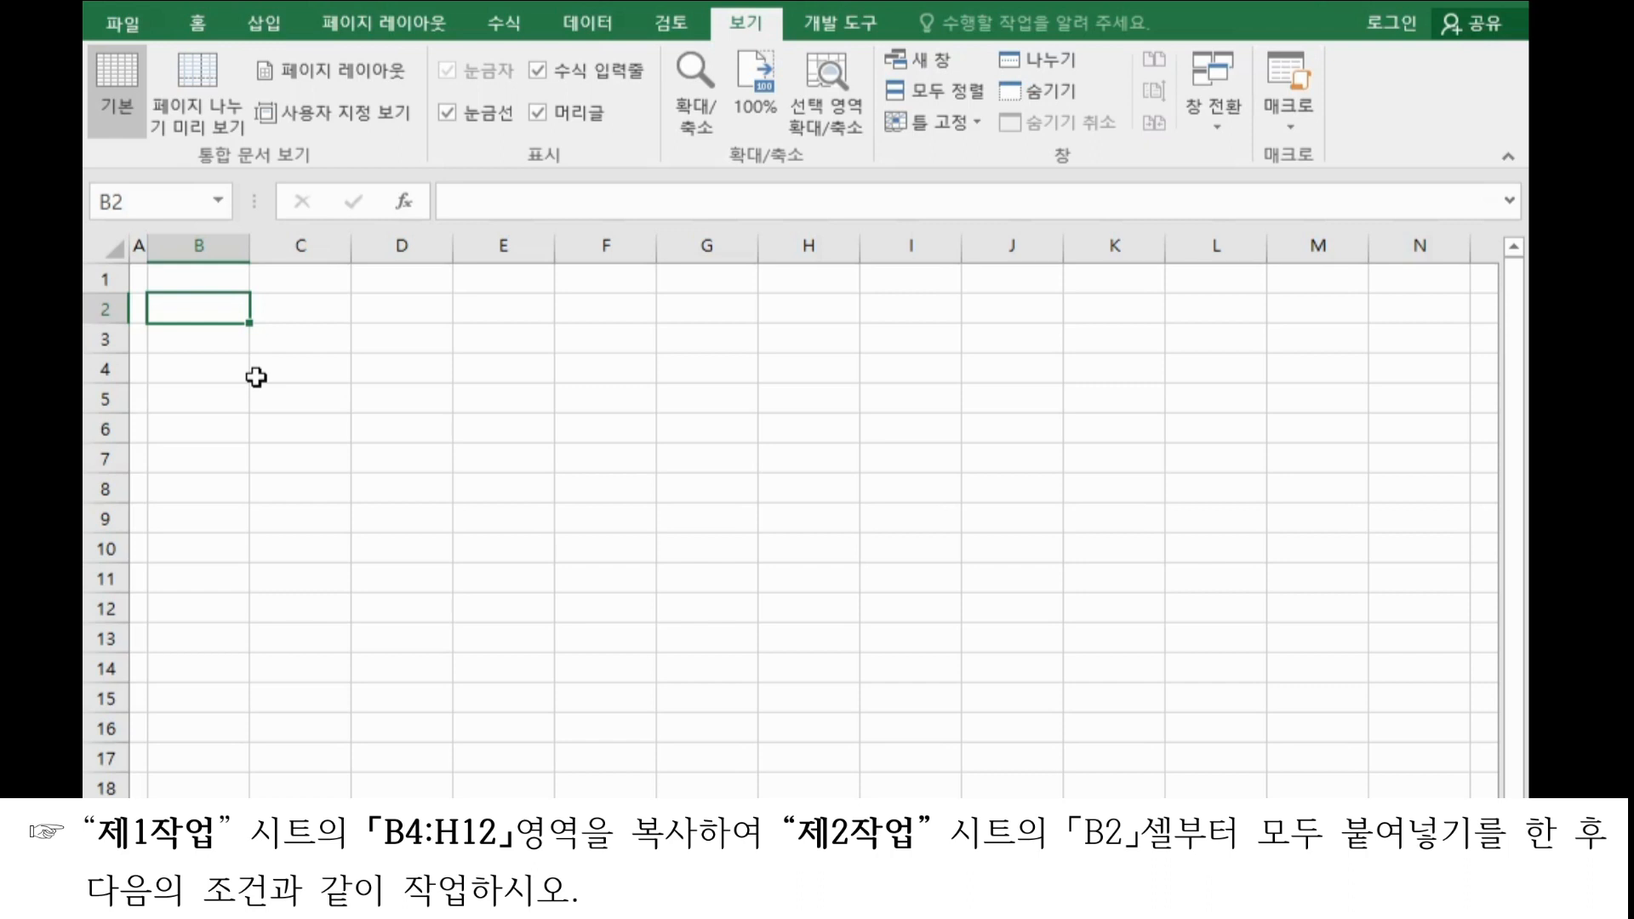
pyautogui.hotkey('ctrl', 'v')
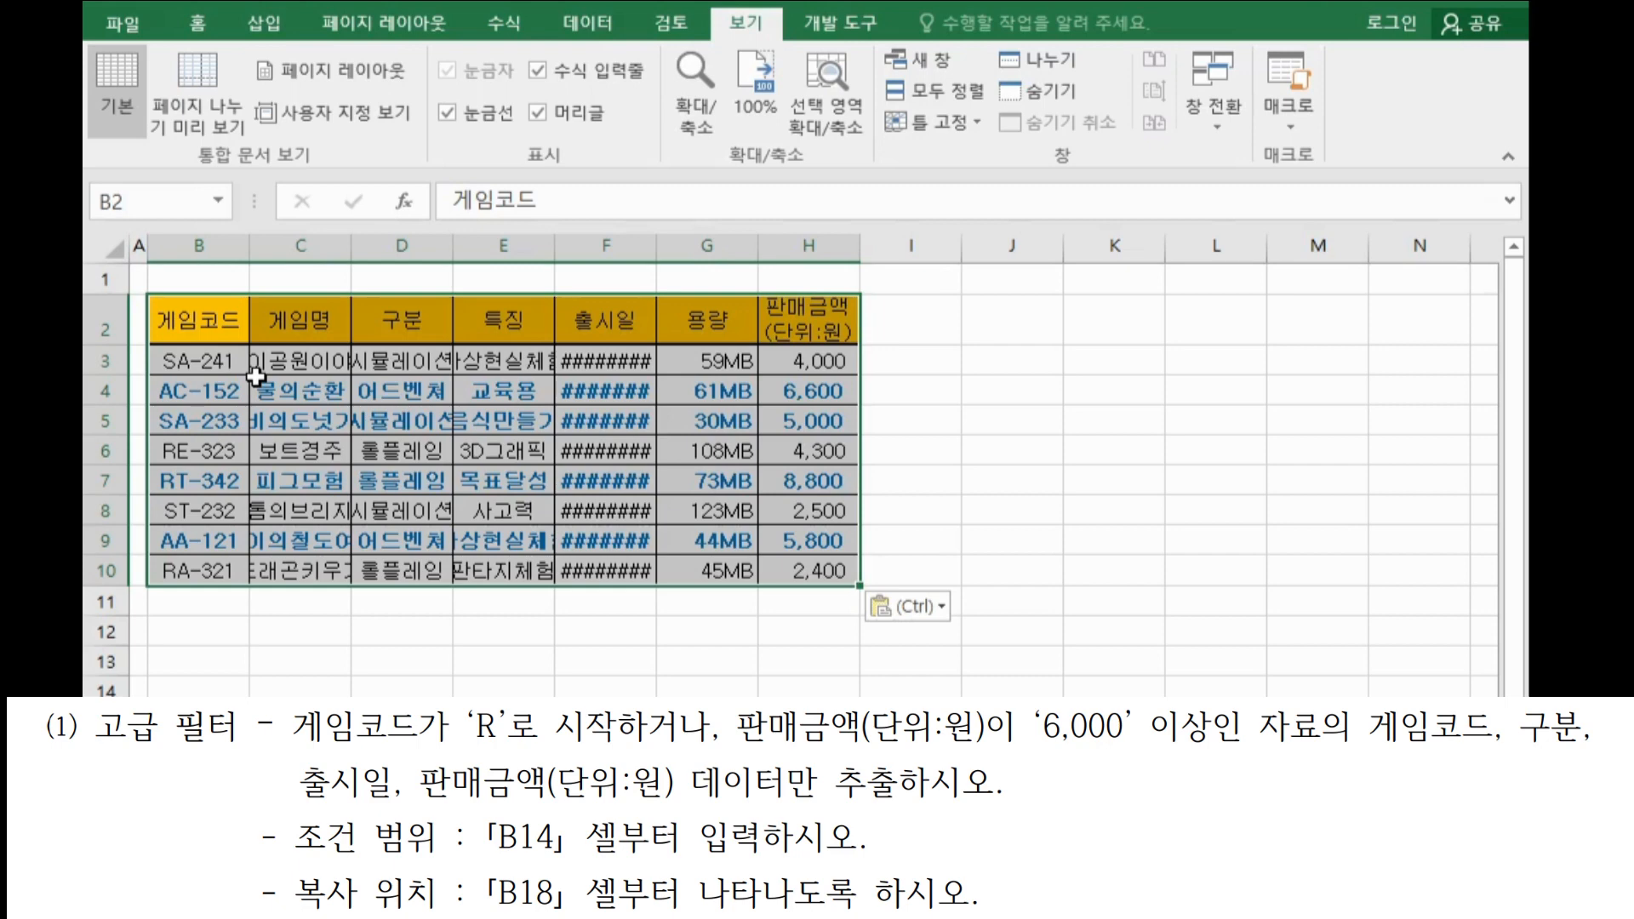
# Copy the 게임코드 and 판매금액(단위:원) header cells B2 and H2 to B14 as the criteria headers.
pyautogui.click(223, 324)
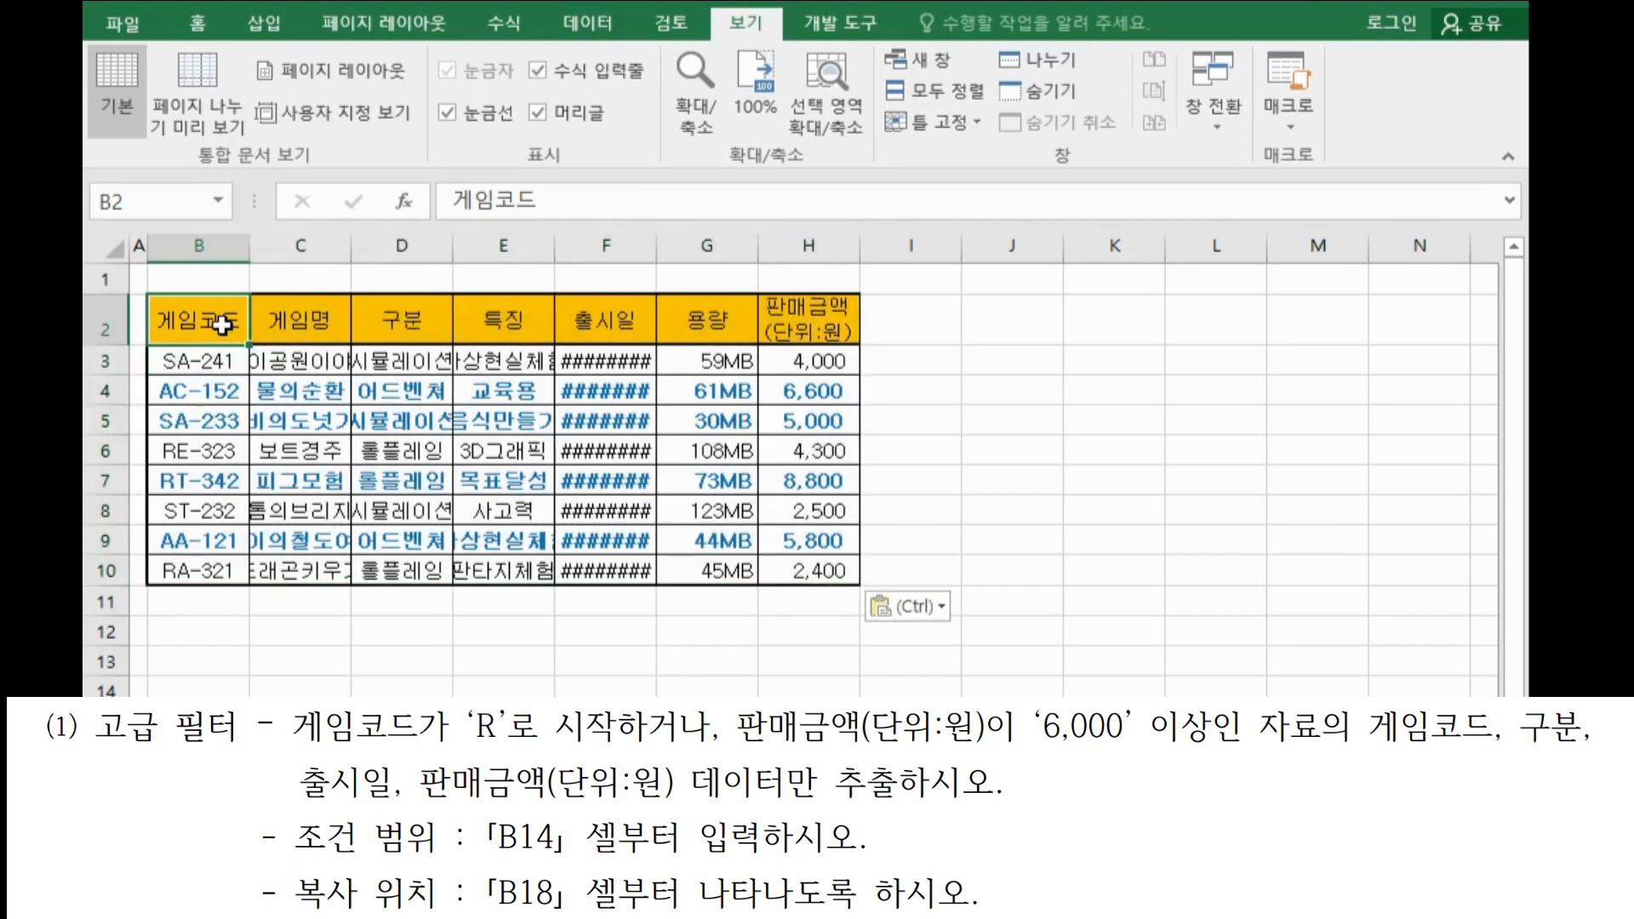
pyautogui.keyDown('ctrl'); pyautogui.click(813, 316); pyautogui.keyUp('ctrl')
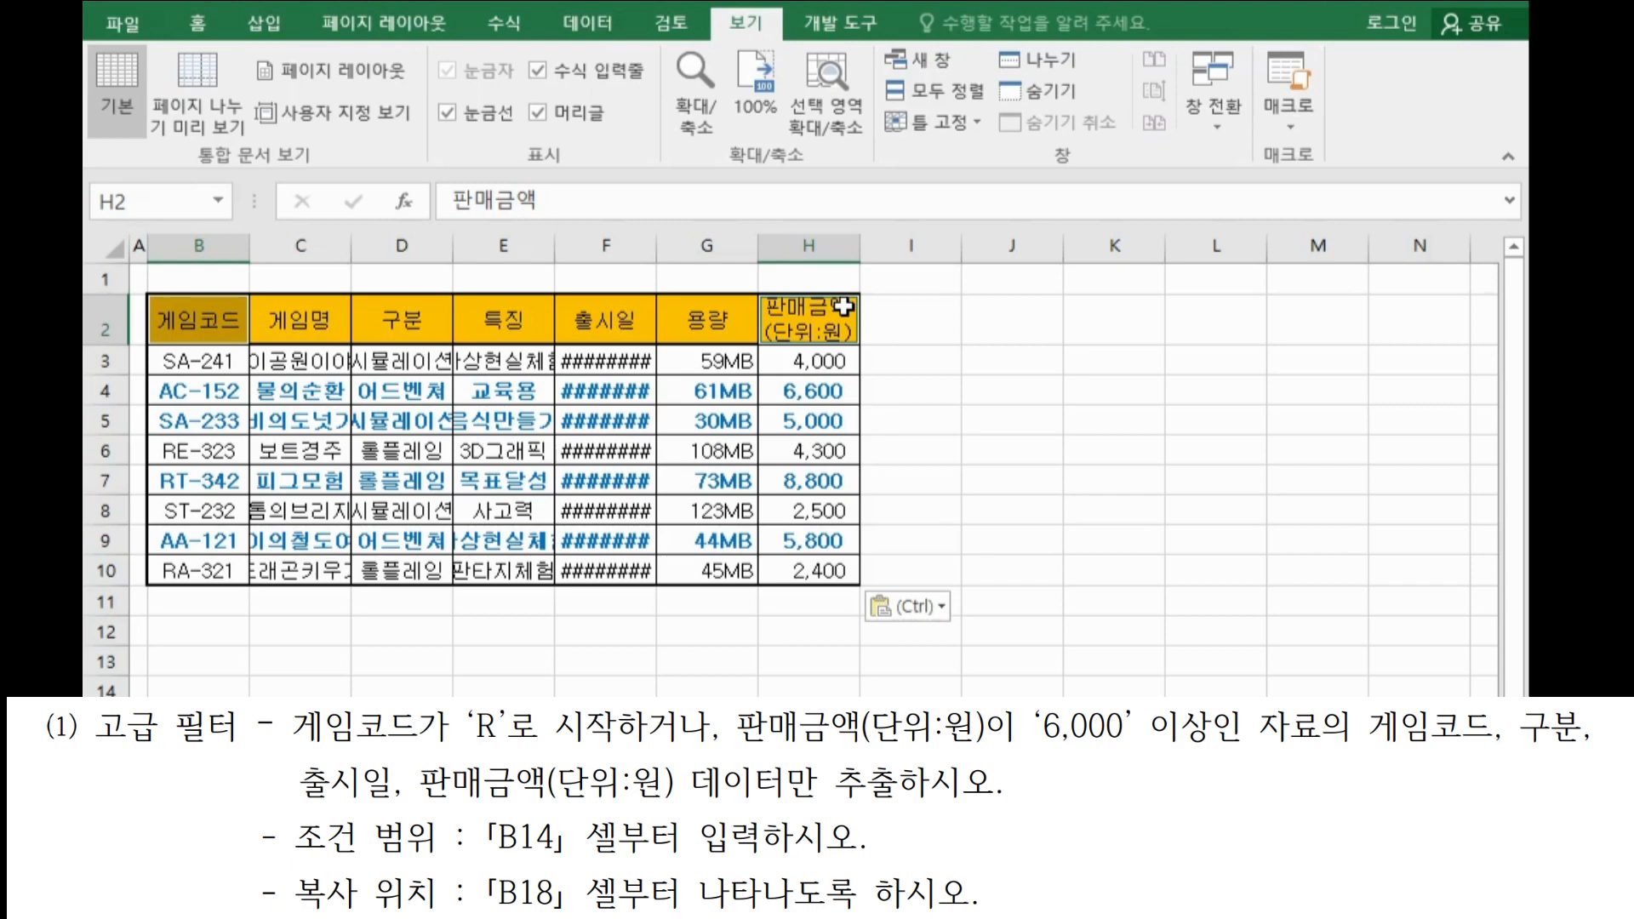
pyautogui.hotkey('ctrl', 'c')
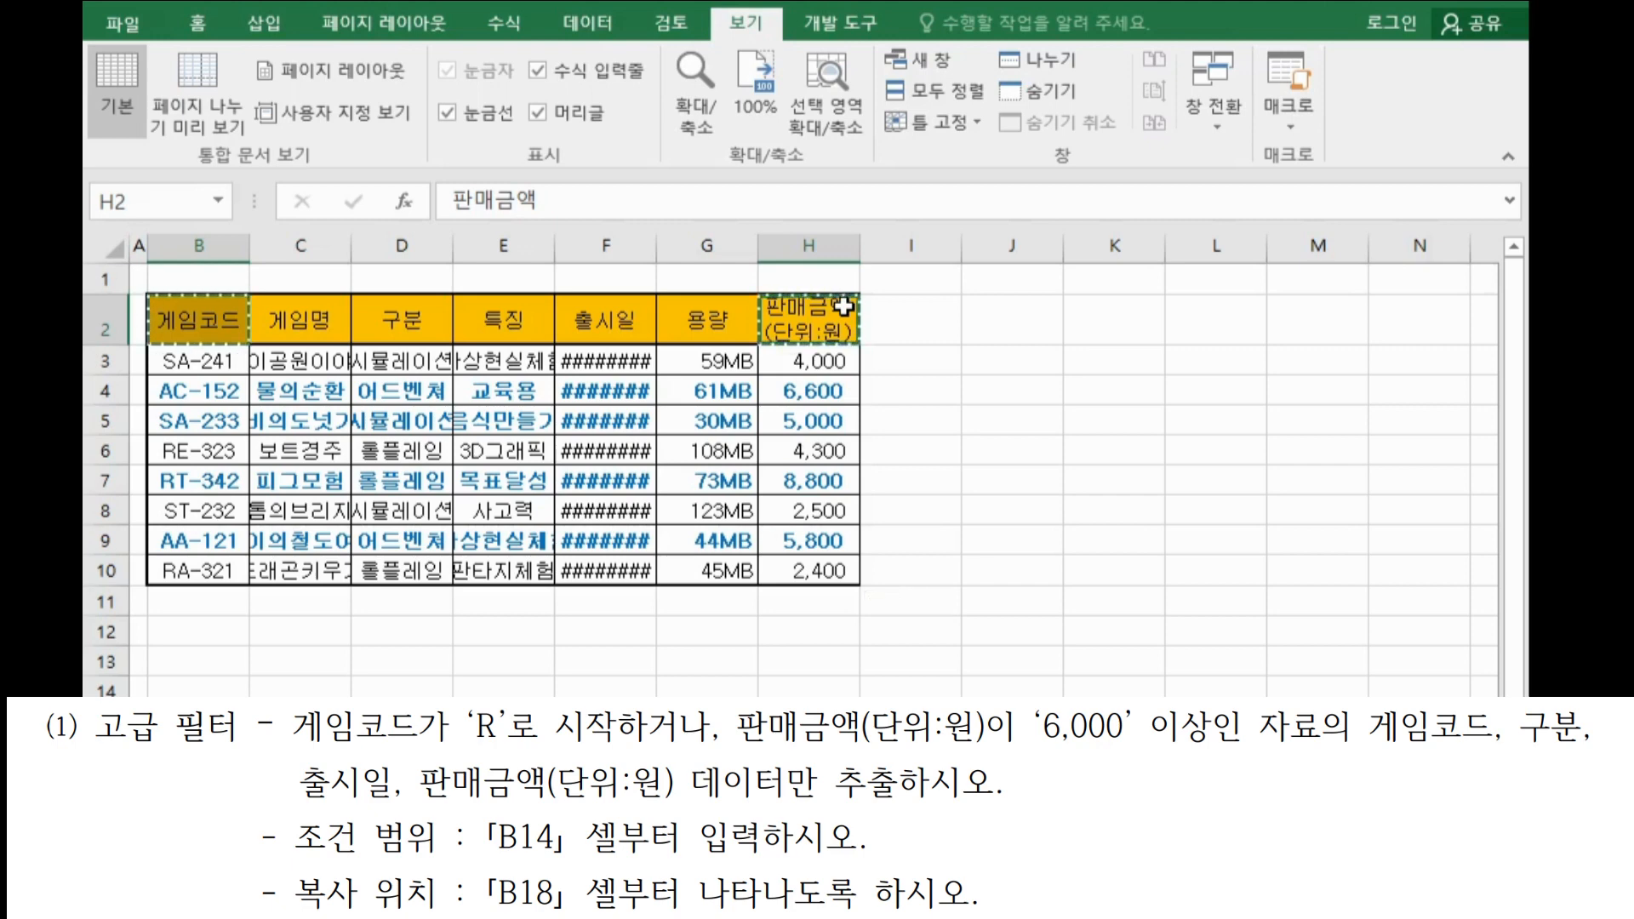
pyautogui.click(209, 686)
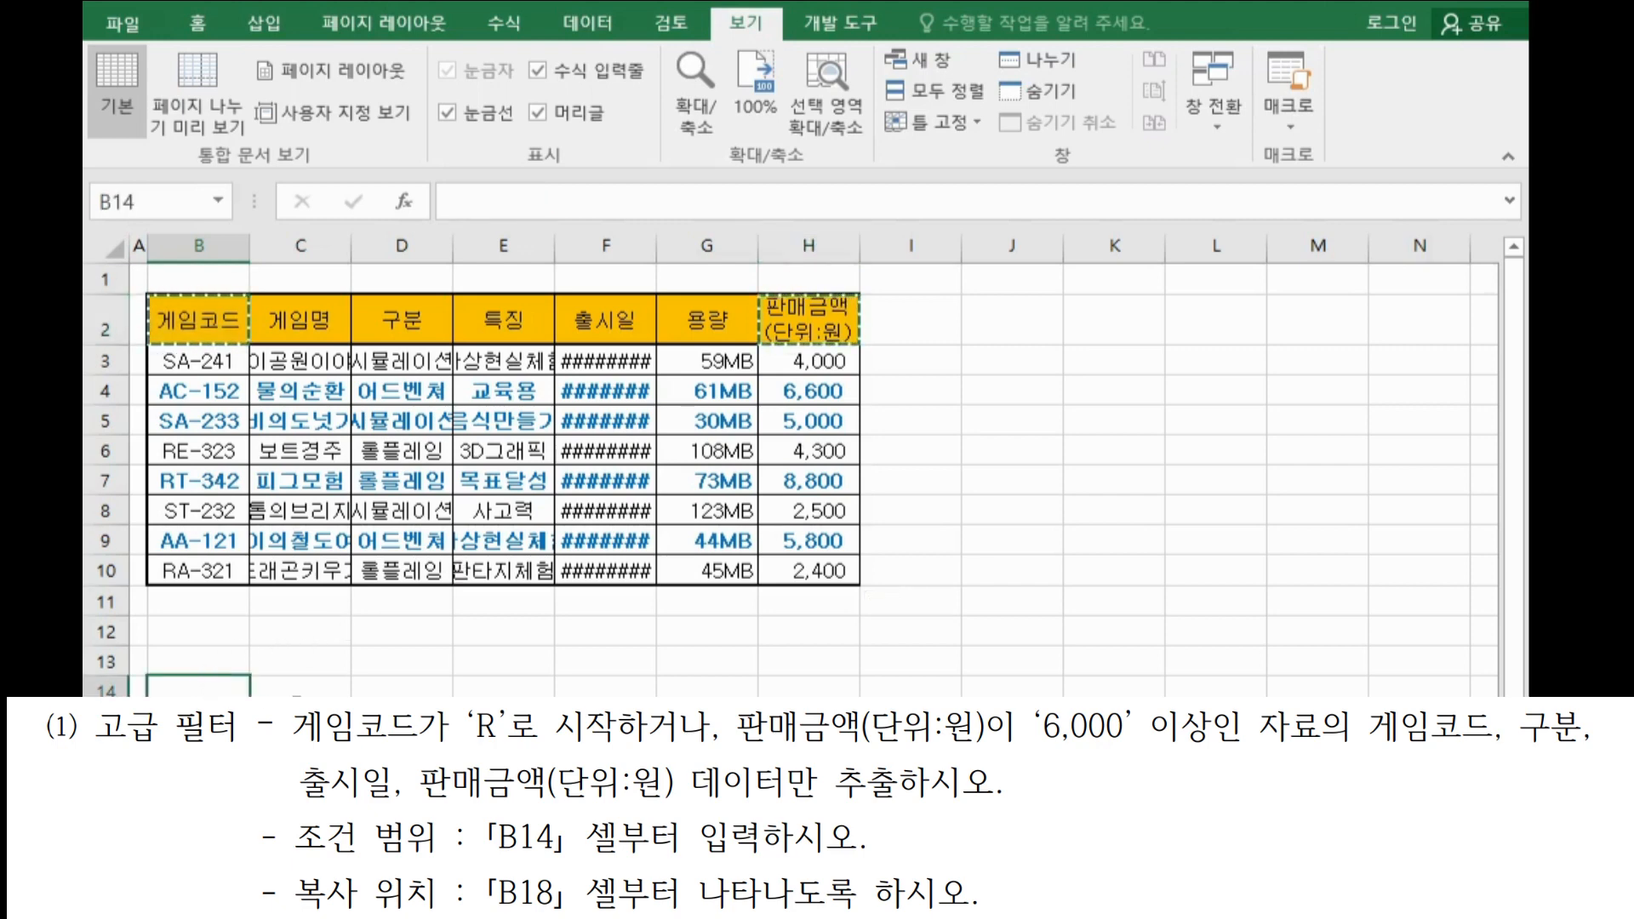
pyautogui.hotkey('ctrl', 'v')
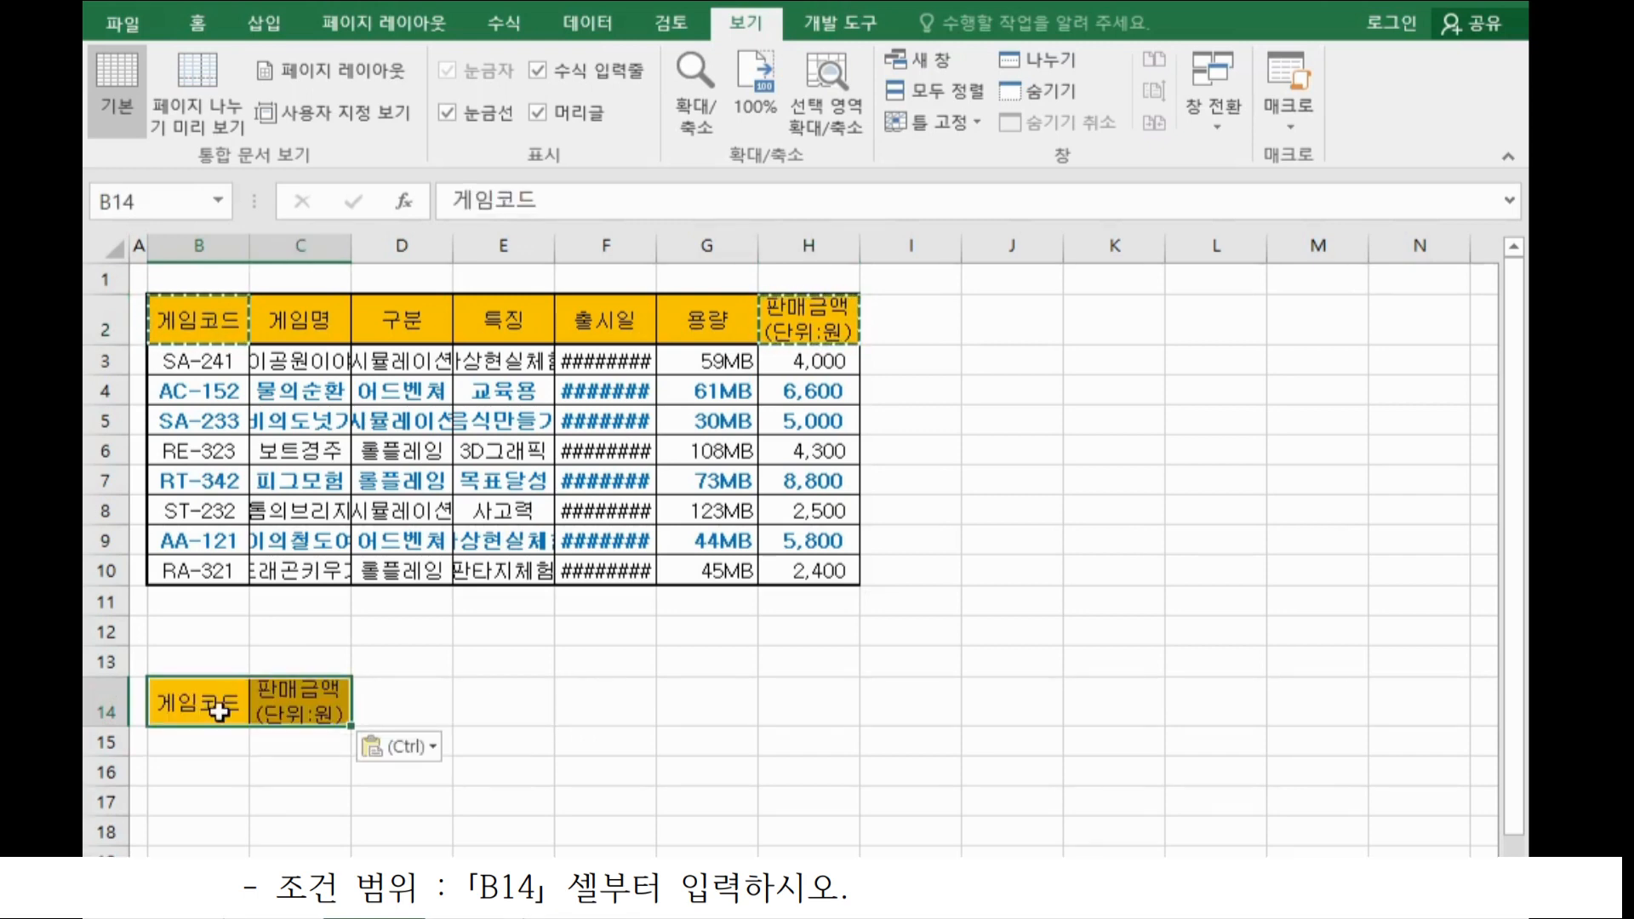
# Enter the criterion R* in B15 under the 게임코드 criteria header.
pyautogui.scroll(-2, 376, 736)
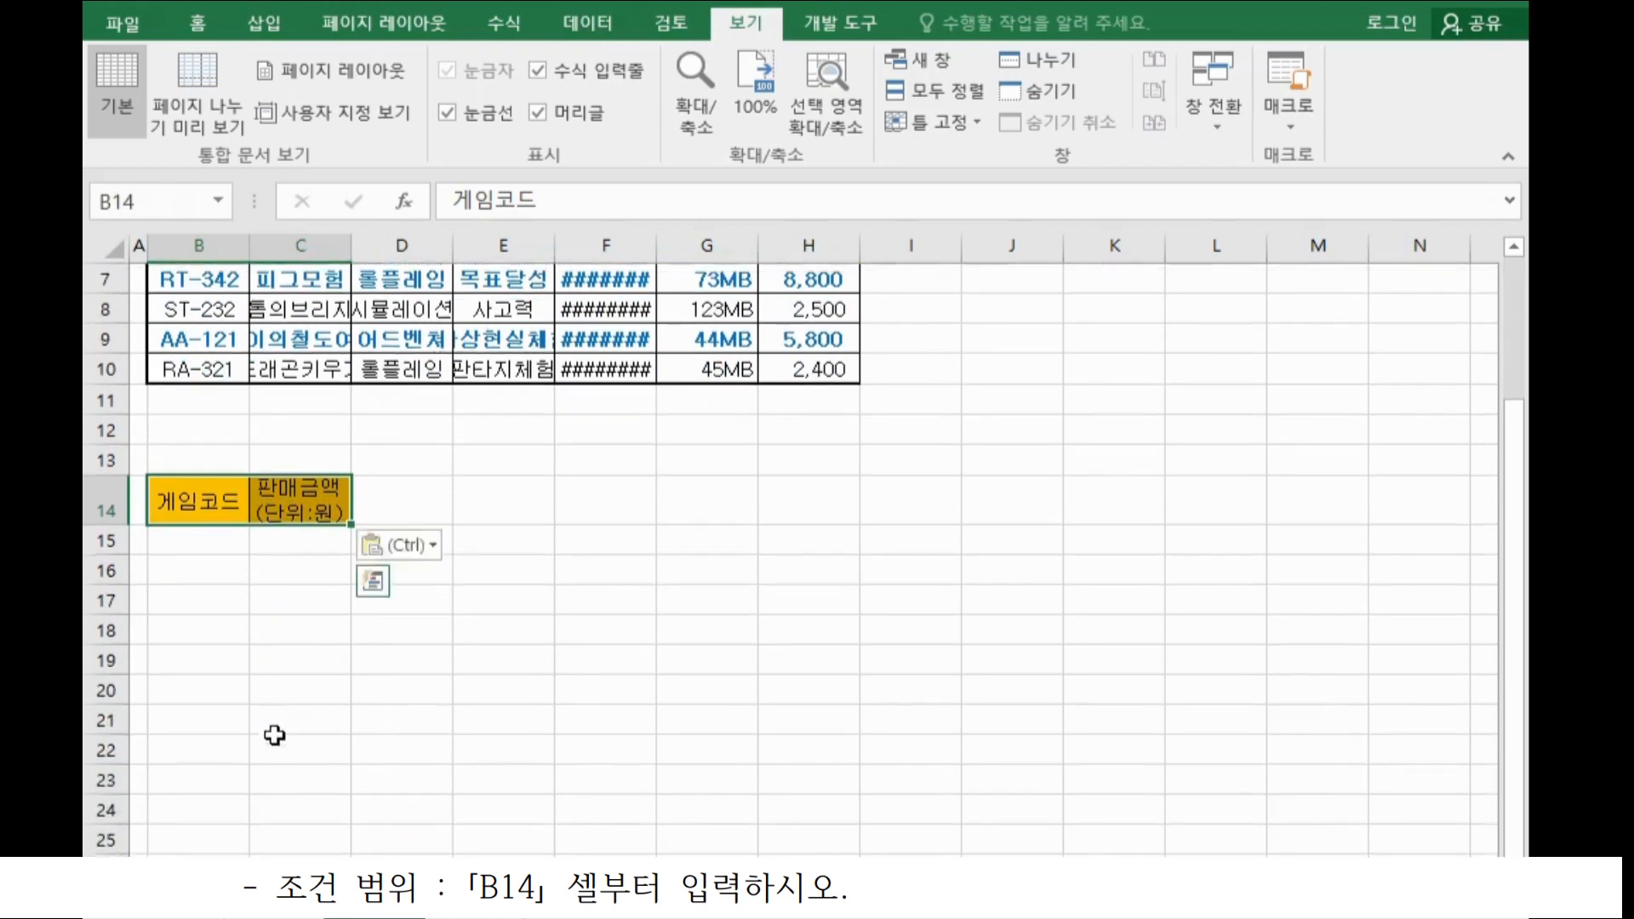
pyautogui.scroll(-2, 274, 735)
pyautogui.click(205, 362)
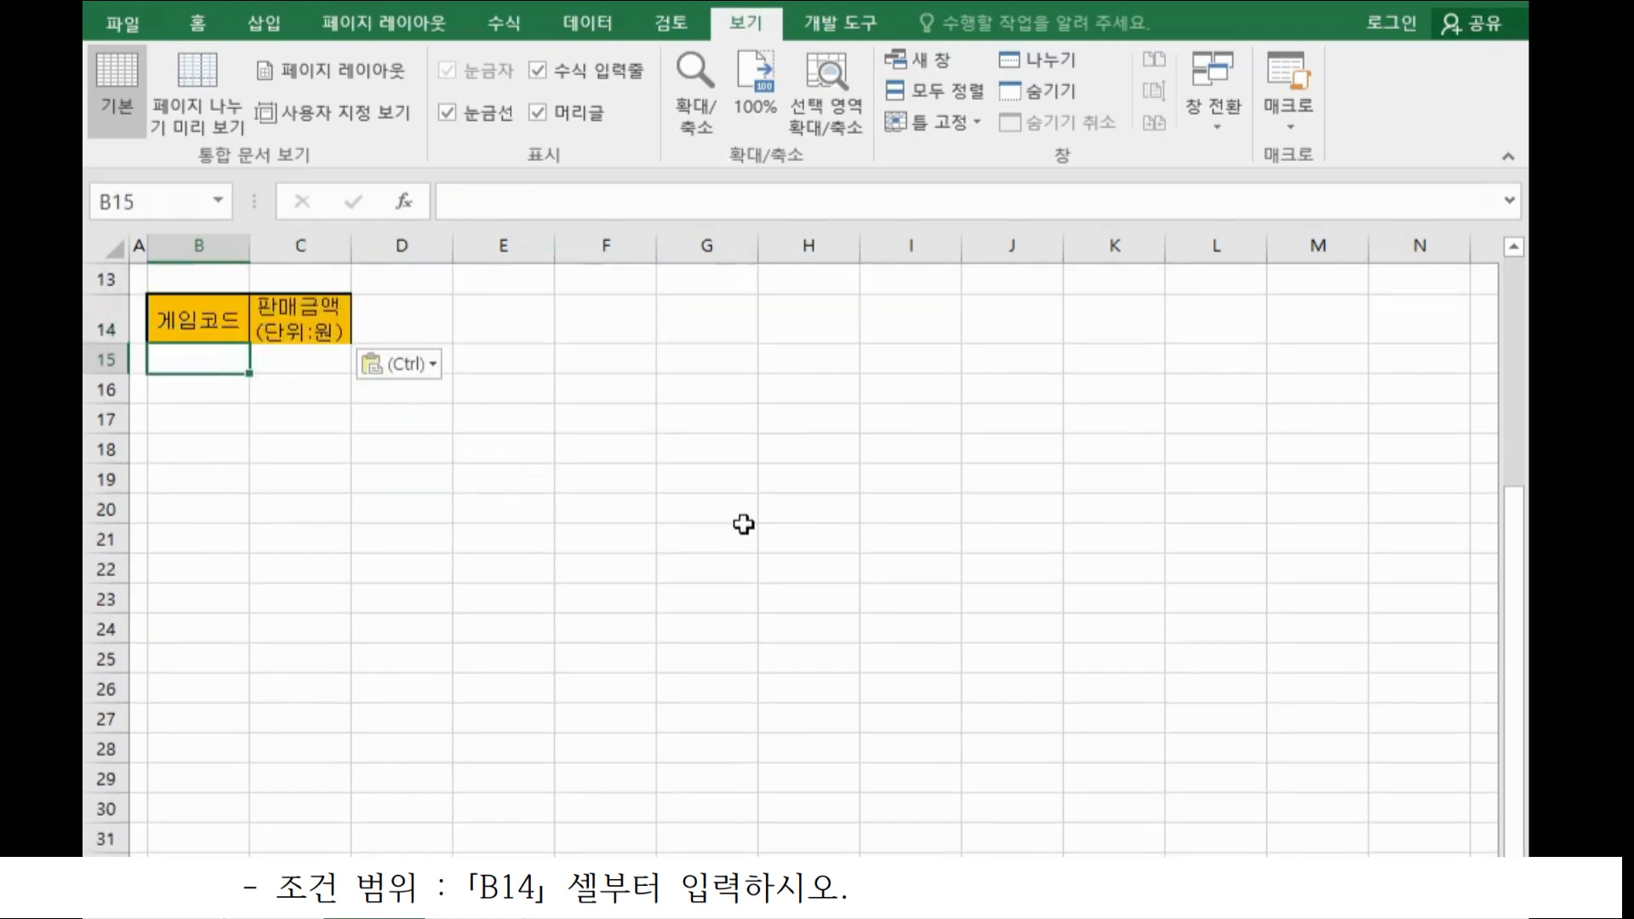
pyautogui.press('F2')
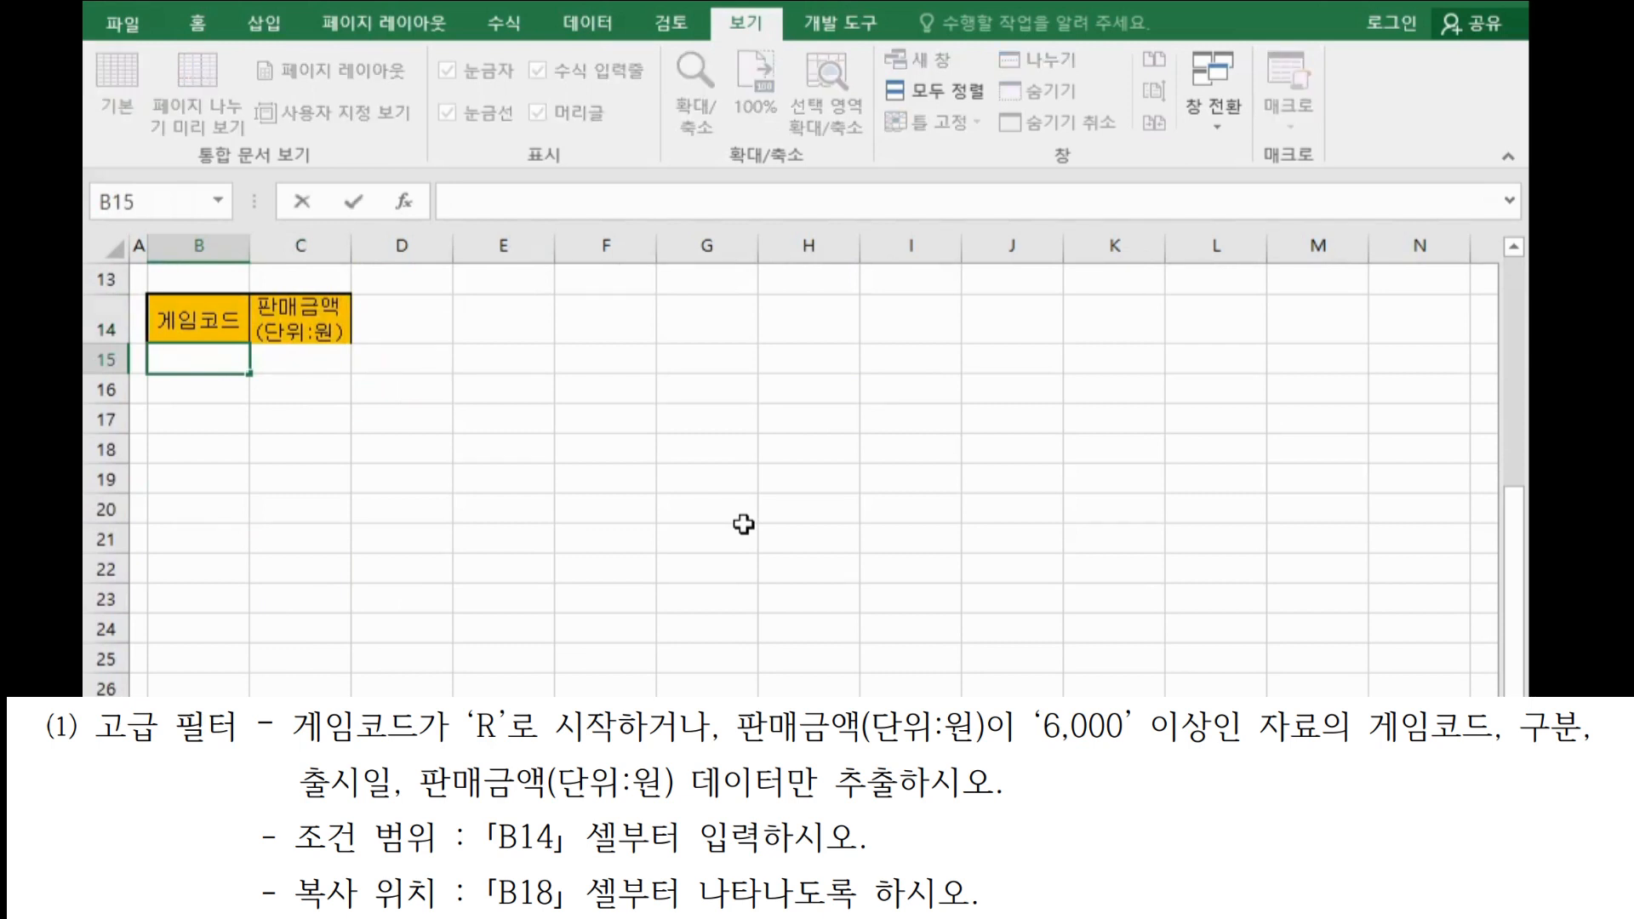
pyautogui.write('R*')
pyautogui.click(195, 319)
pyautogui.click(198, 364)
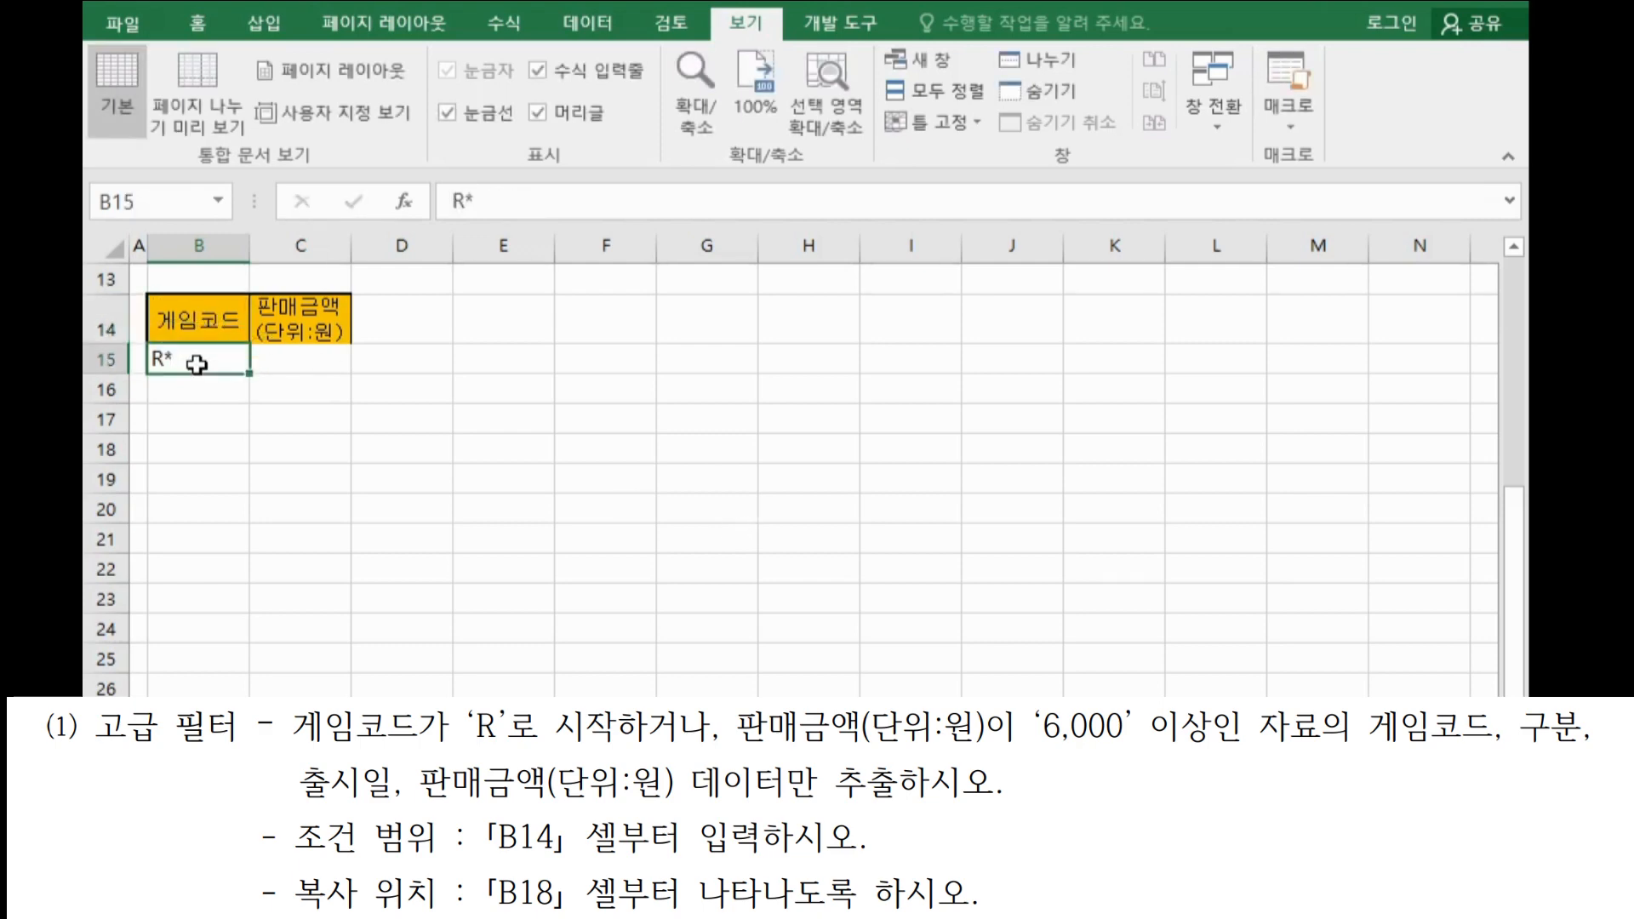
# Compare the same-row cell C15 and next-row cell C16 as places for the 판매금액(단위:원) criterion beside B15.
pyautogui.click(332, 308)
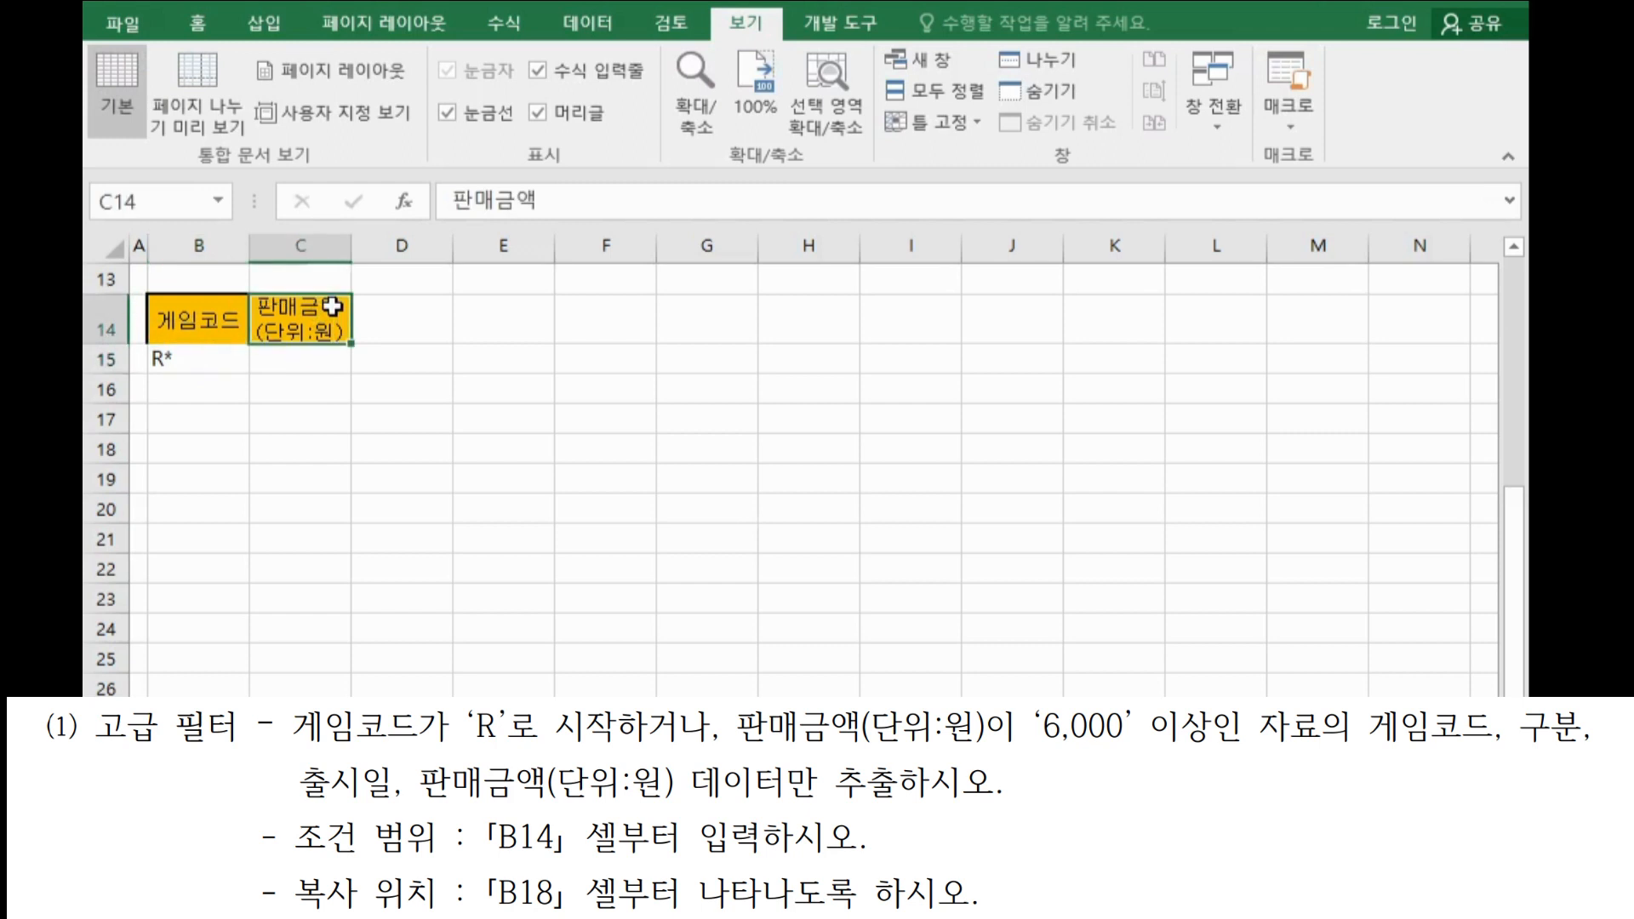
pyautogui.click(314, 368)
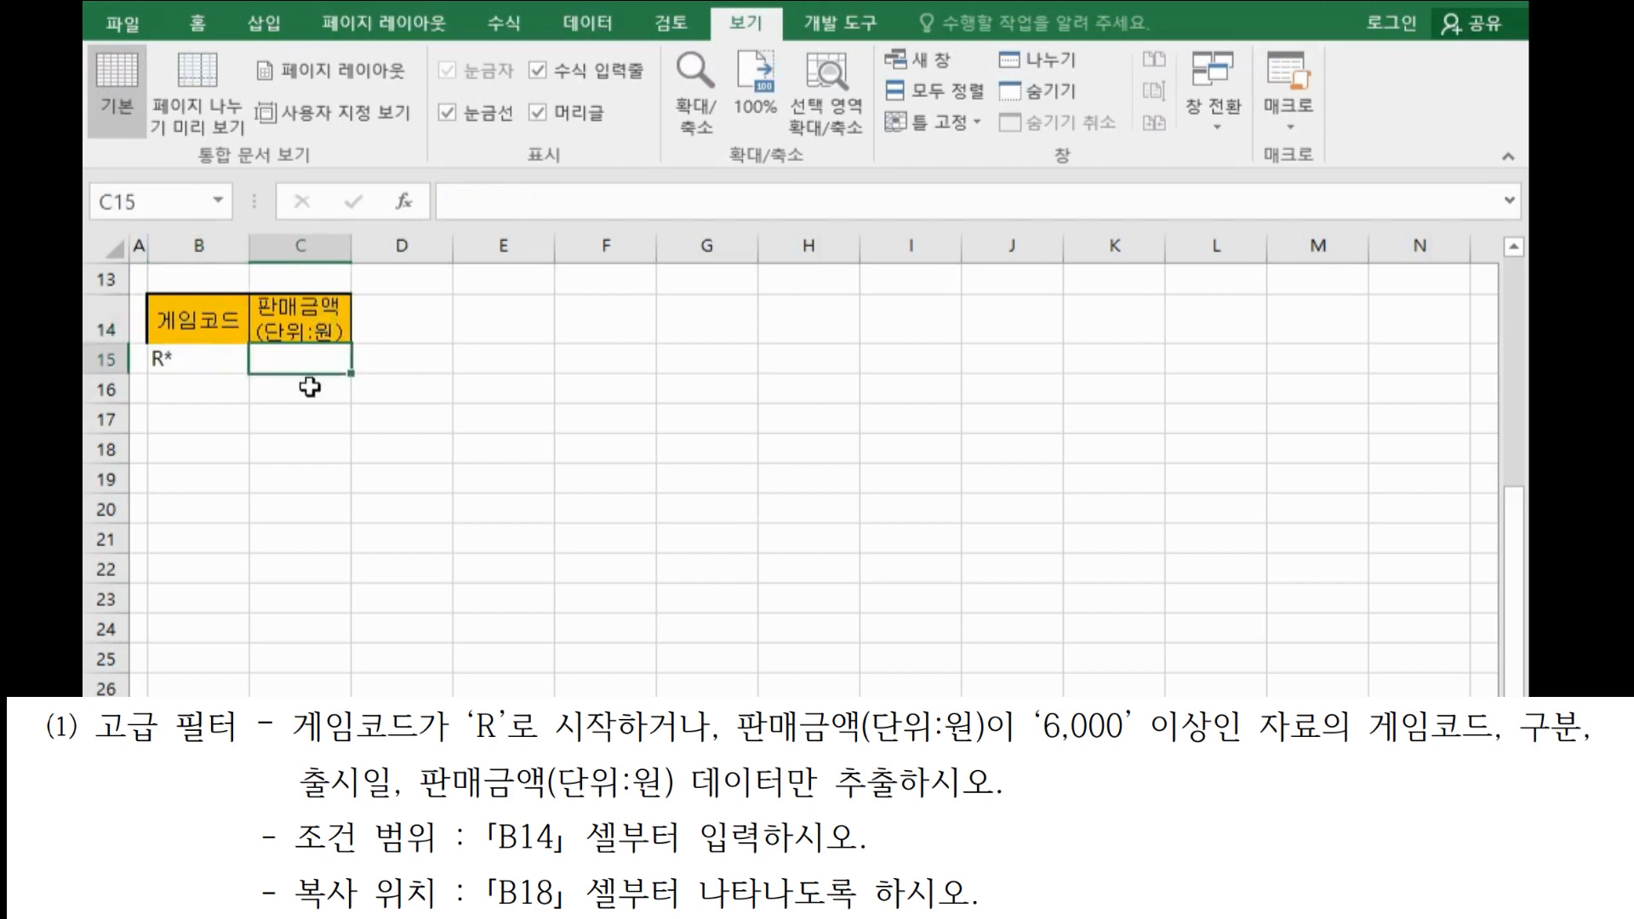
pyautogui.click(309, 387)
pyautogui.click(300, 365)
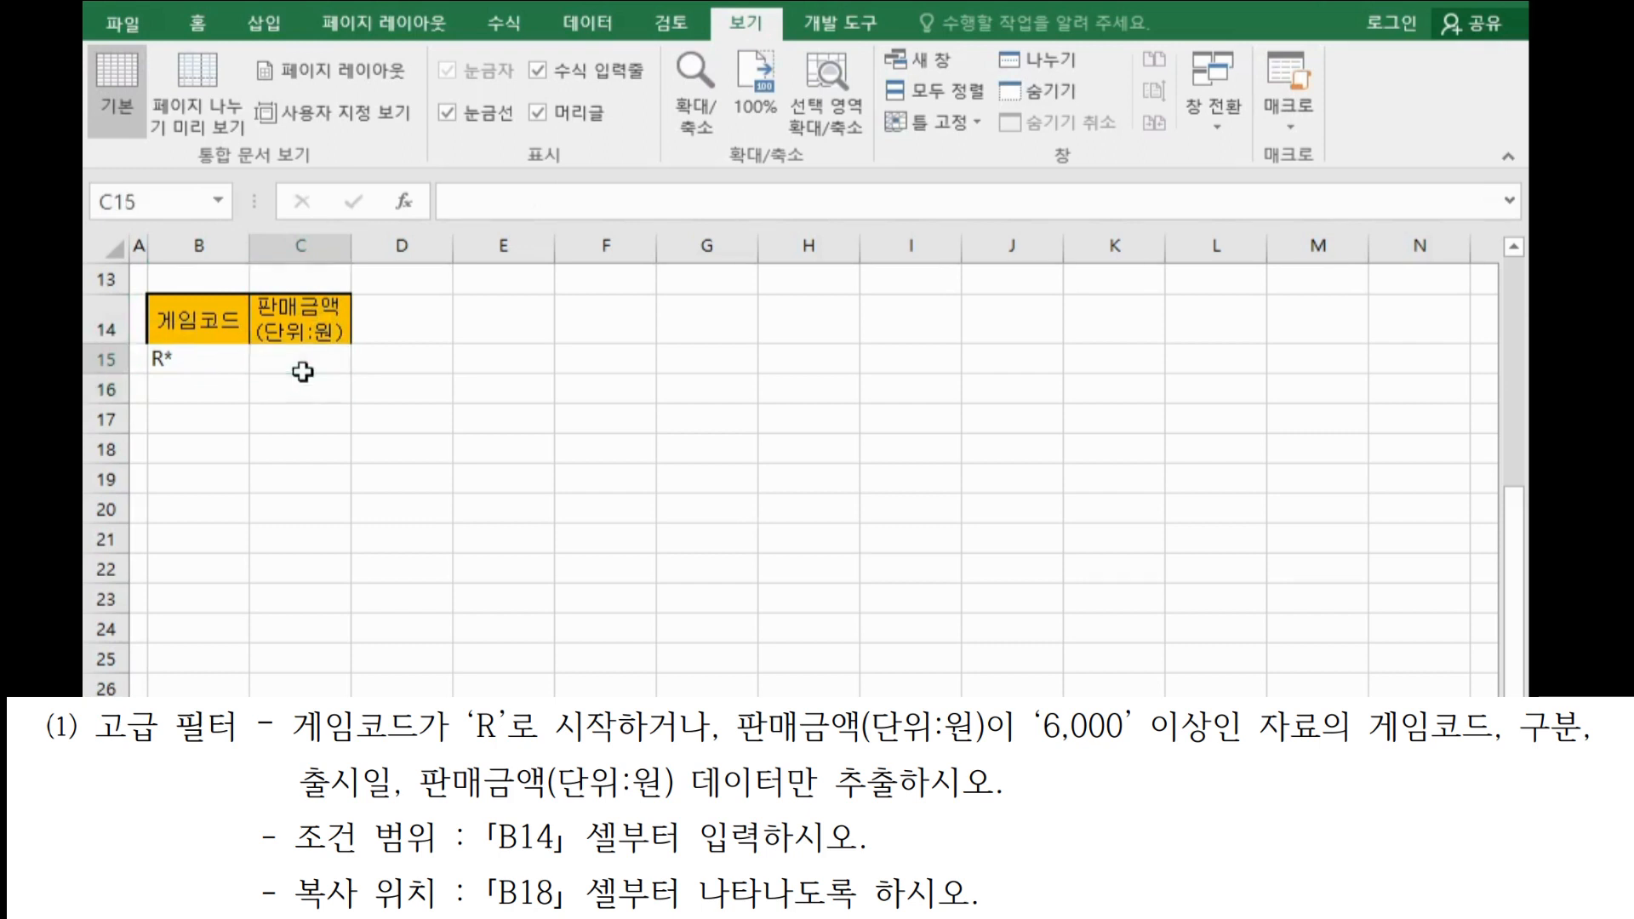
pyautogui.click(214, 356)
pyautogui.moveTo(215, 356); pyautogui.dragTo(292, 361)
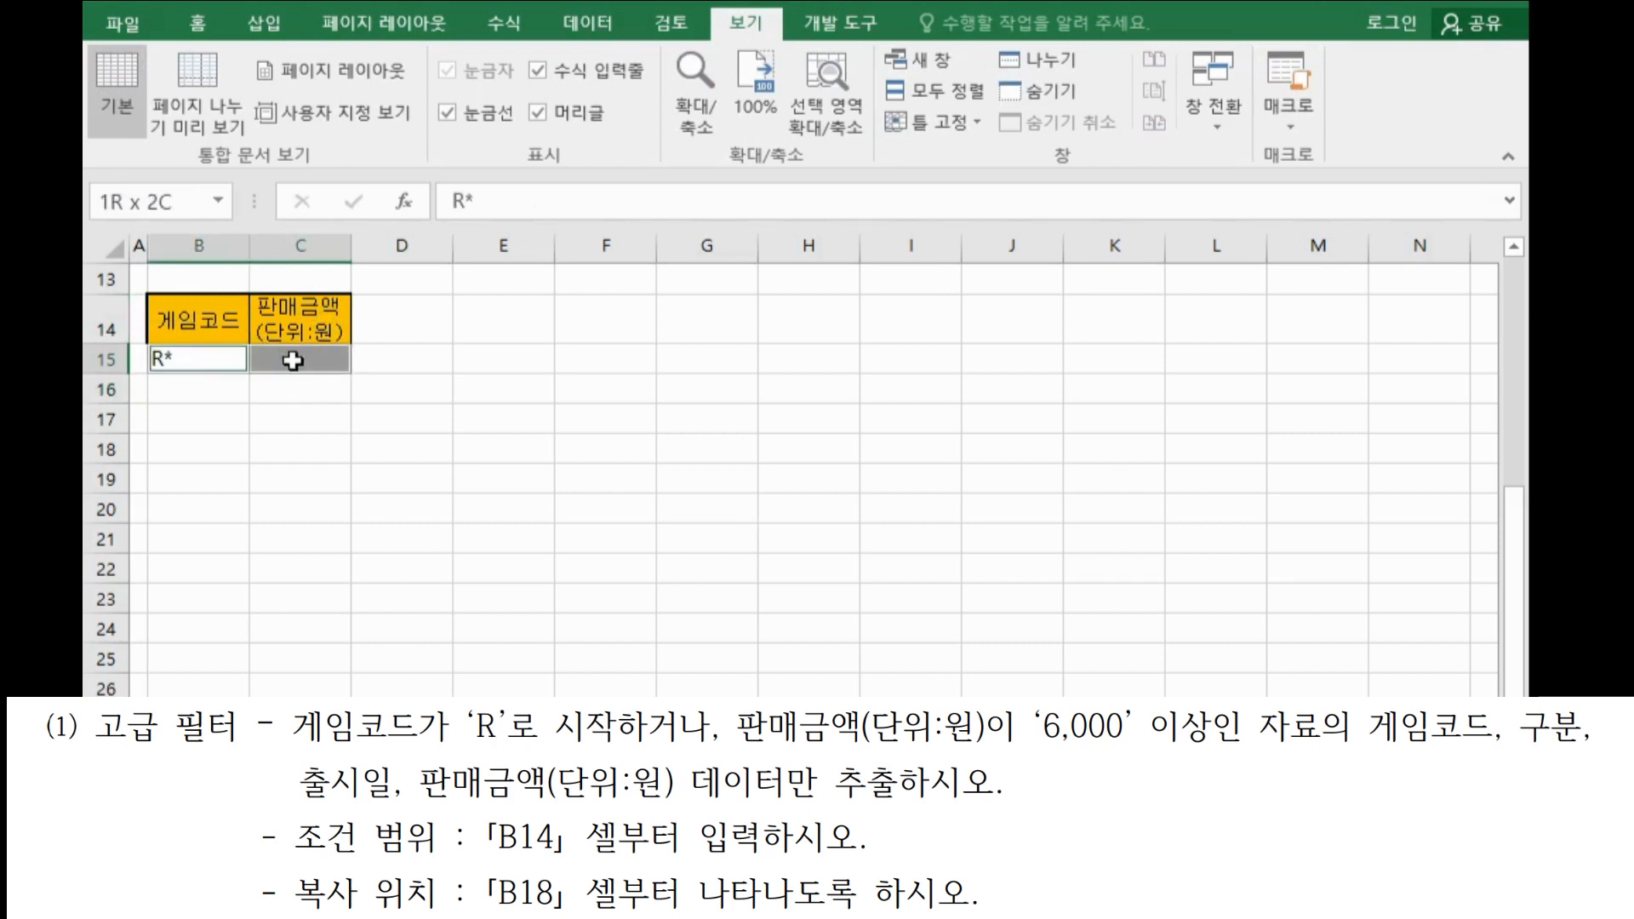
pyautogui.click(256, 389)
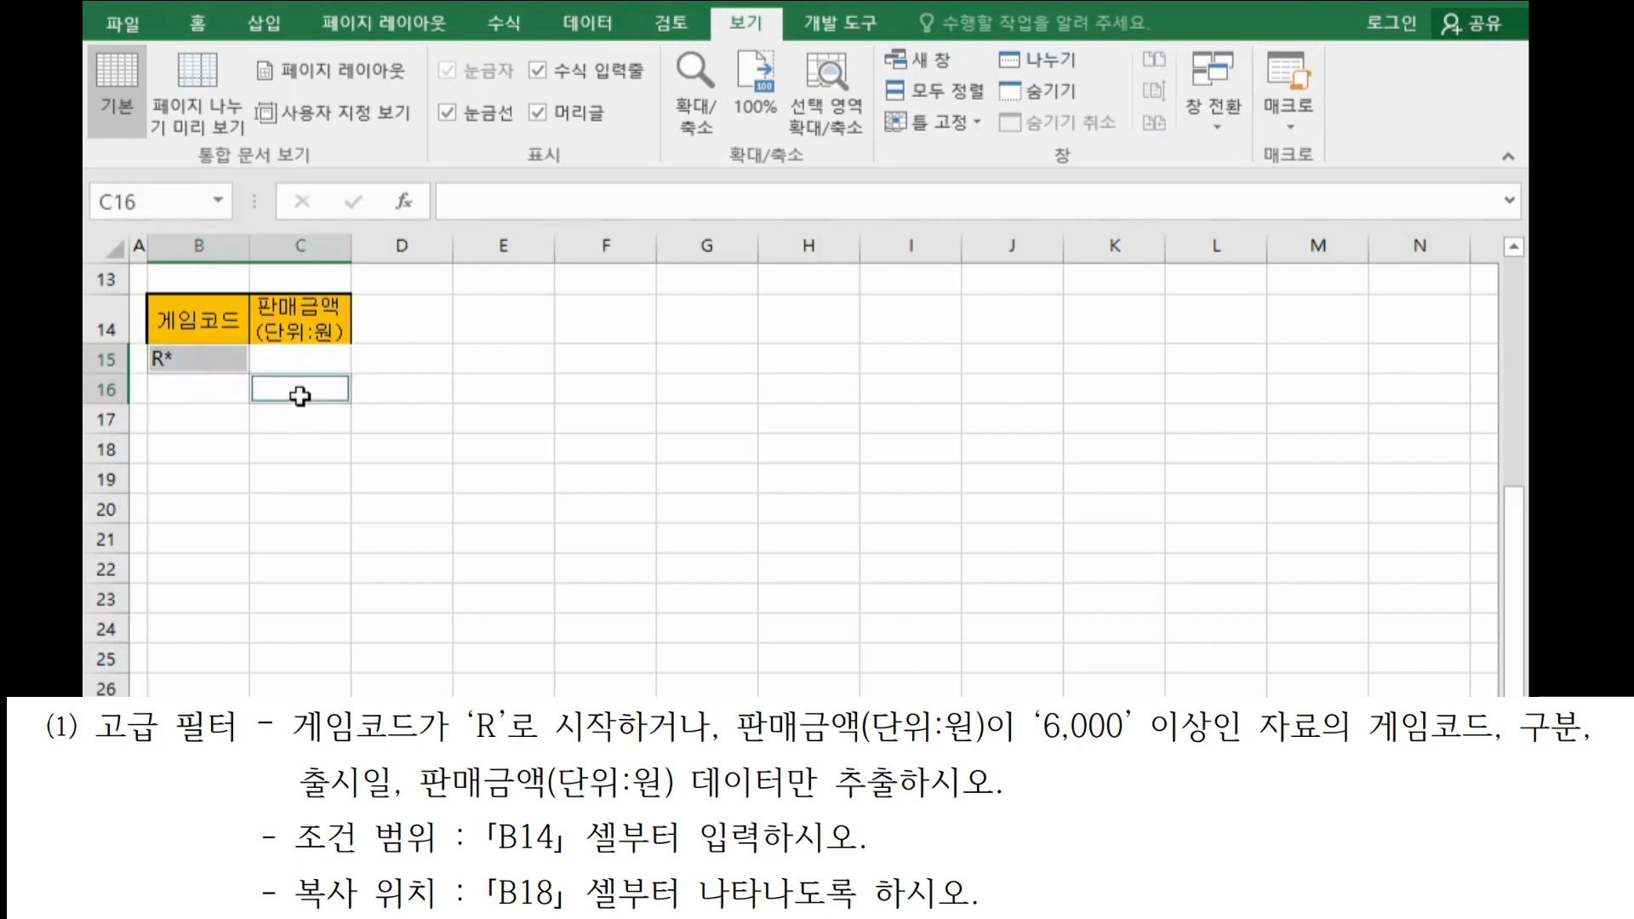
# Enter the criterion >=6000 in C16 under the 판매금액(단위:원) criteria header.
pyautogui.click(280, 396)
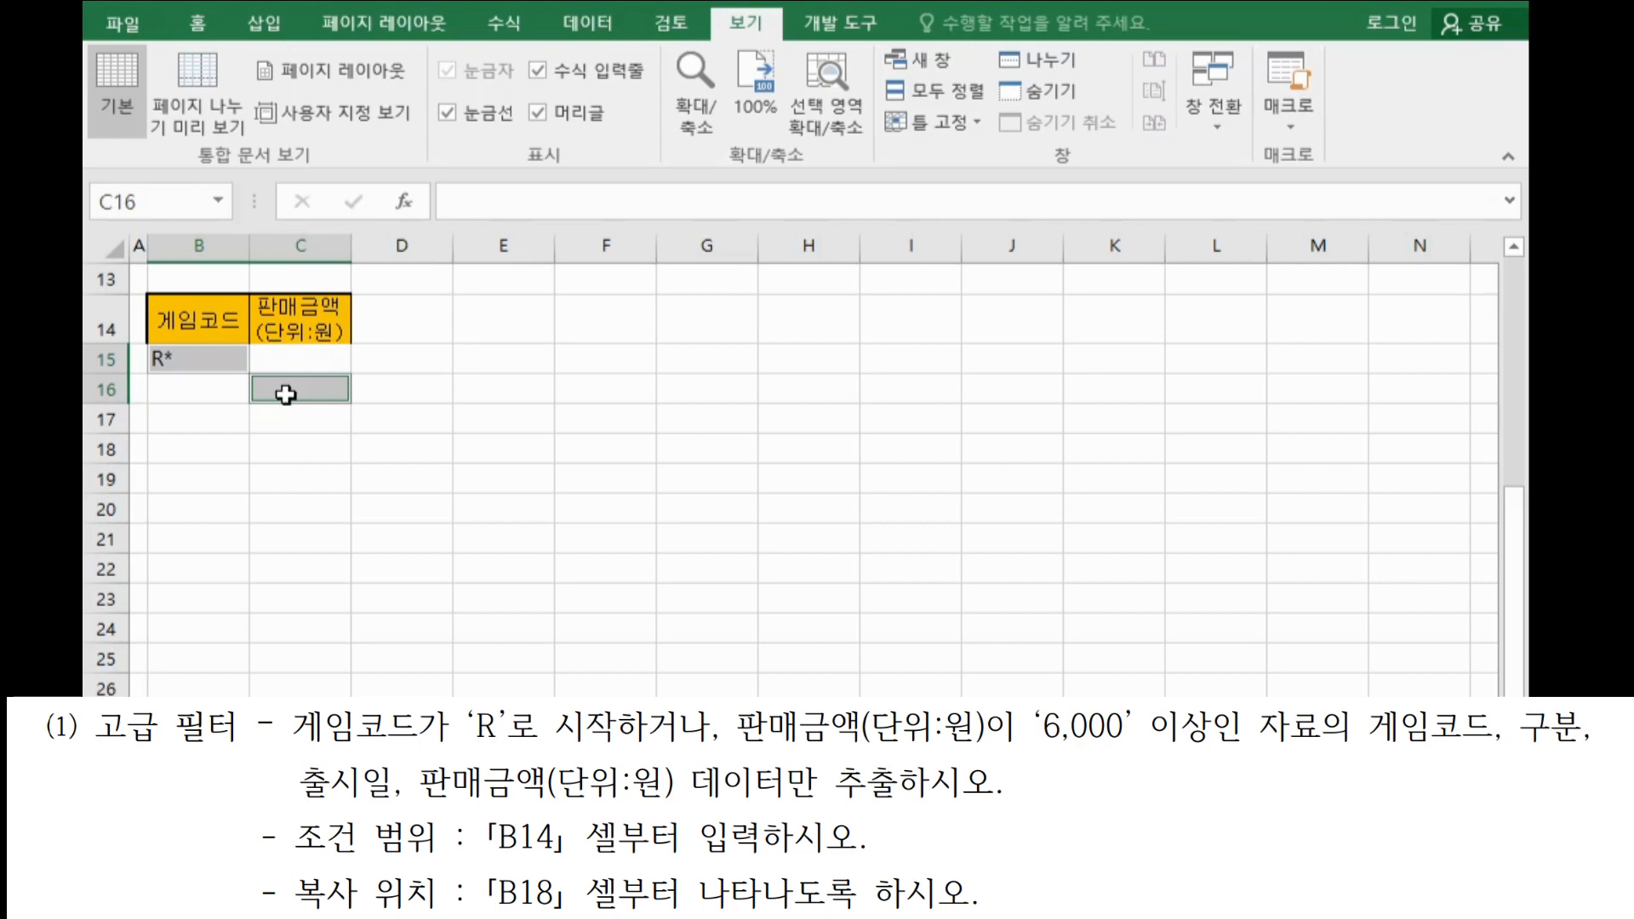
pyautogui.click(286, 394)
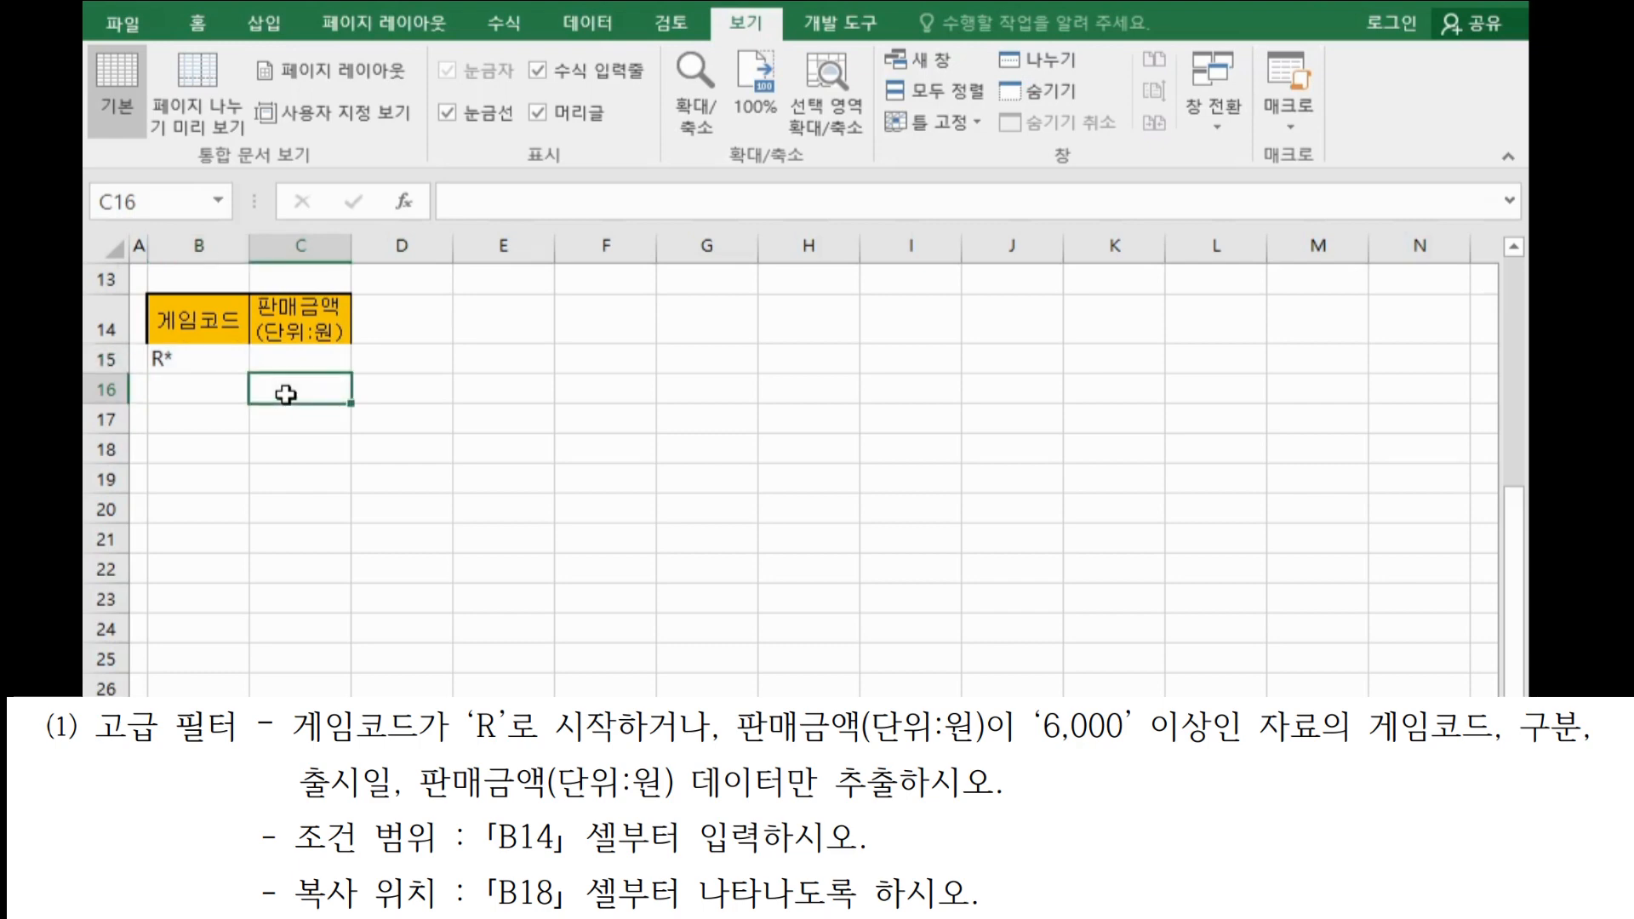
pyautogui.write('>=')
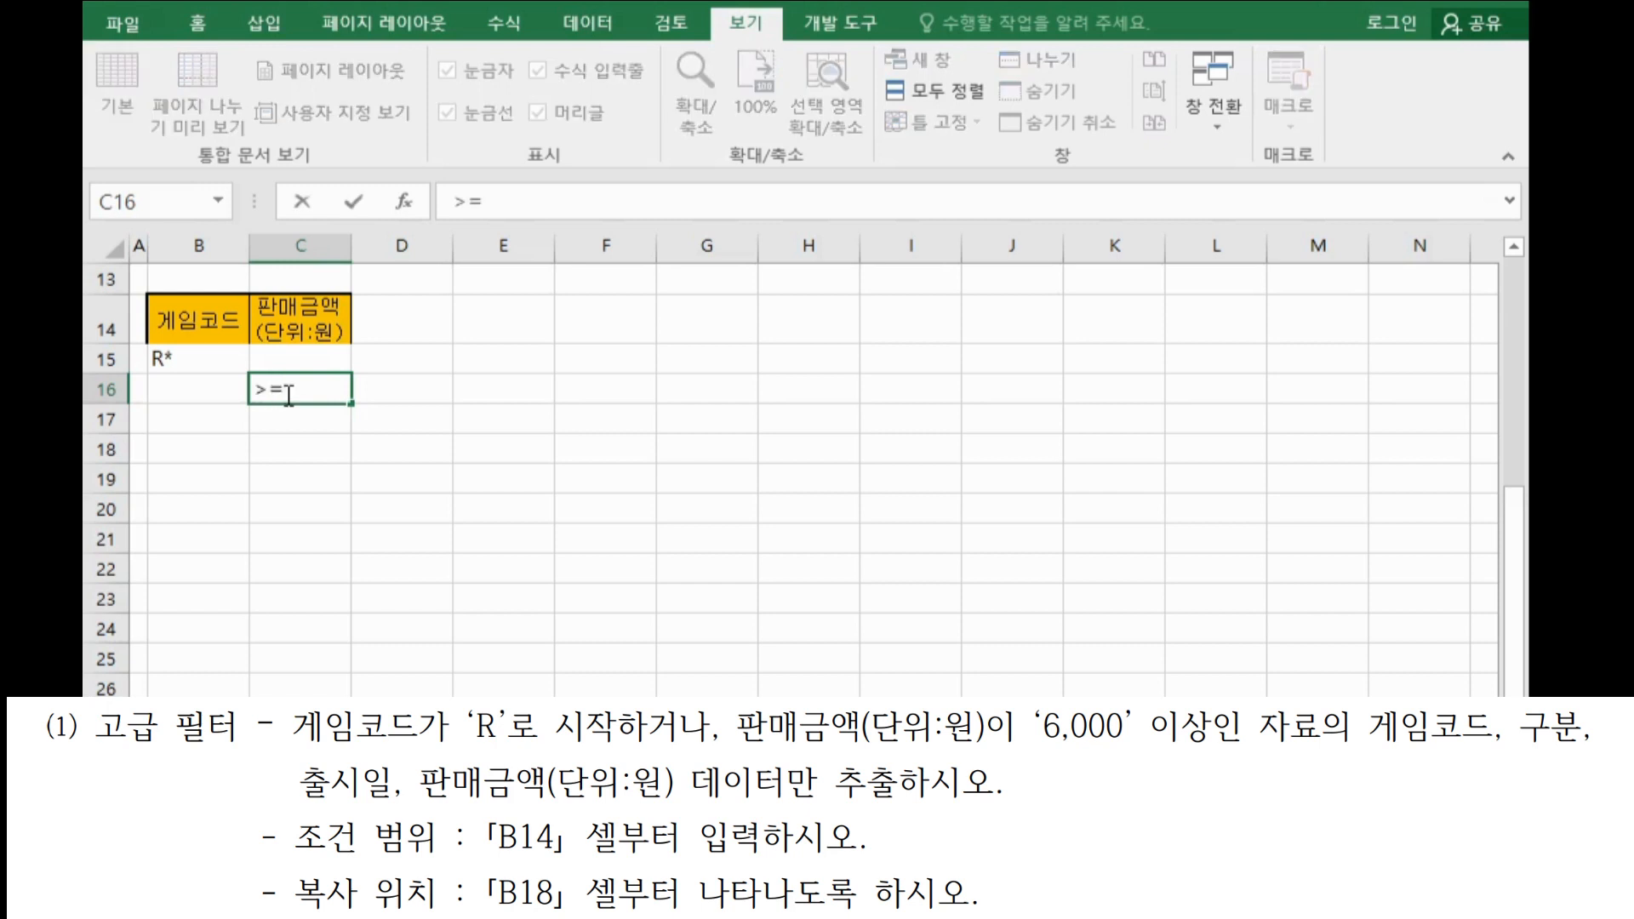
pyautogui.write('6000')
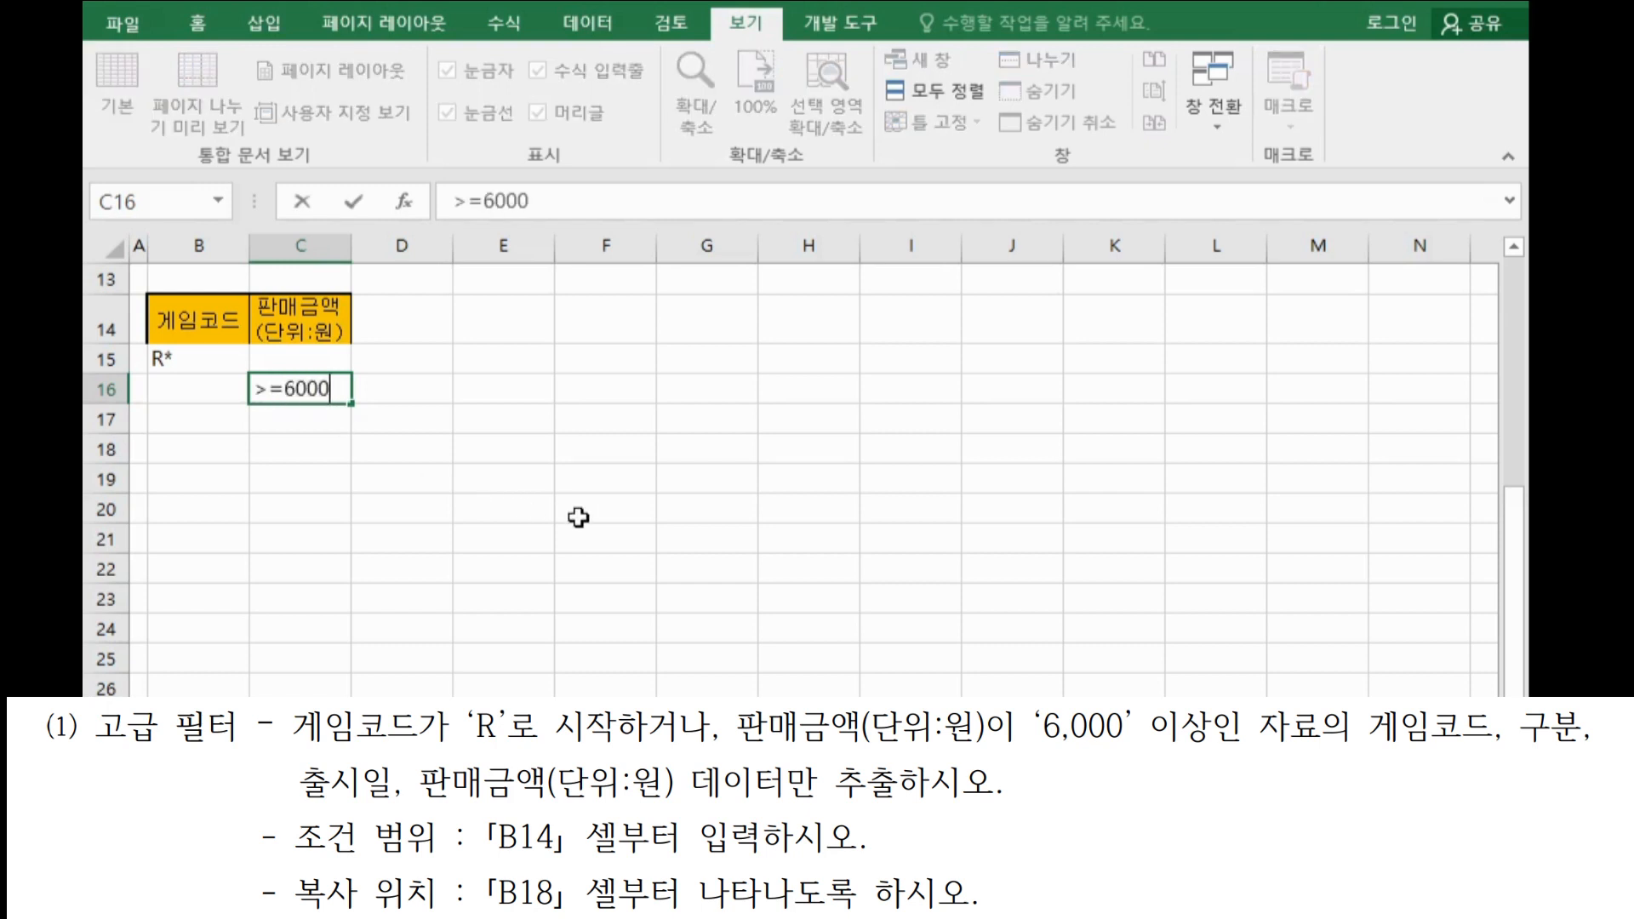
pyautogui.scroll(4, 669, 631)
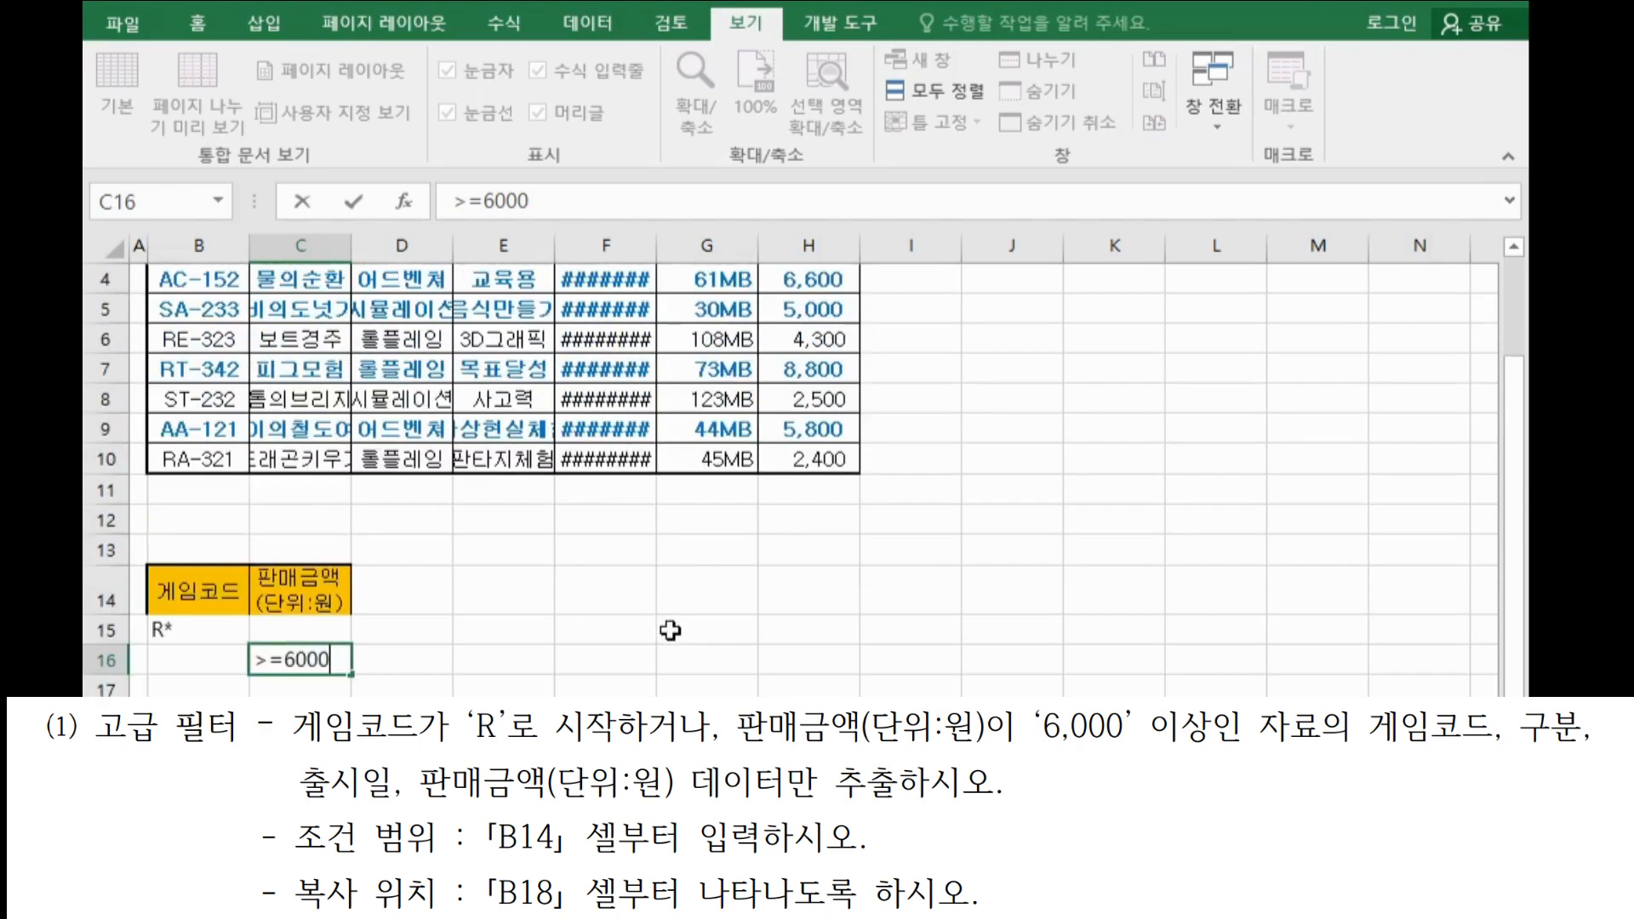
pyautogui.moveTo(189, 316); pyautogui.dragTo(784, 313)
pyautogui.click(707, 630)
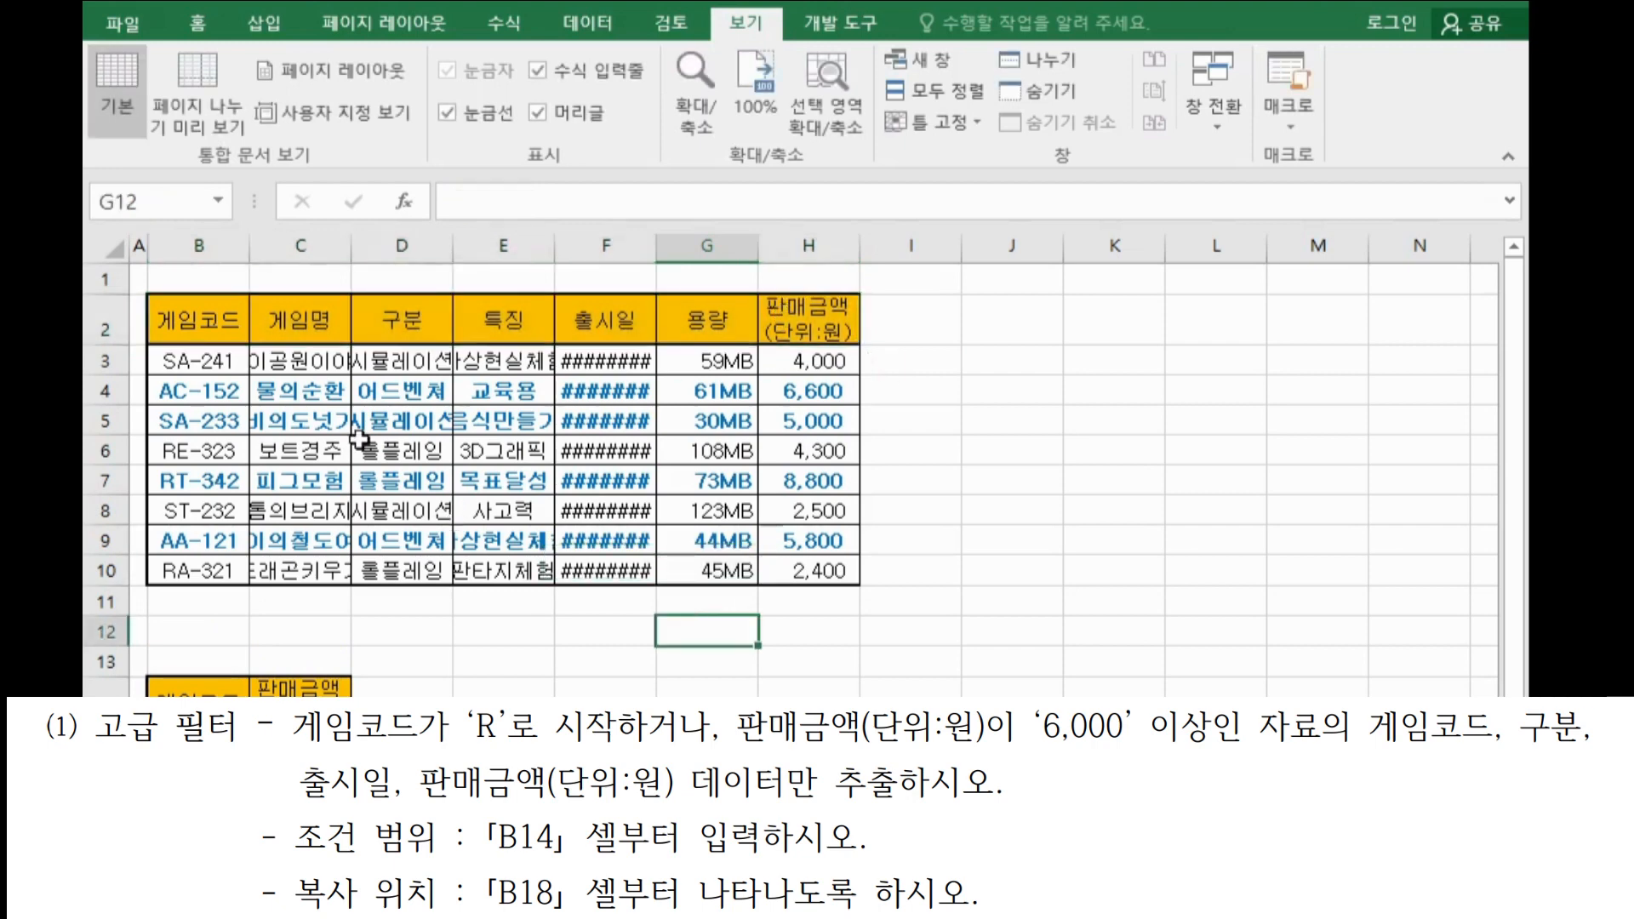
# Copy the 게임코드, 구분, 출시일 and 판매금액(단위:원) headers from row 2 of the data table to B18 as the extraction headers.
pyautogui.click(184, 304)
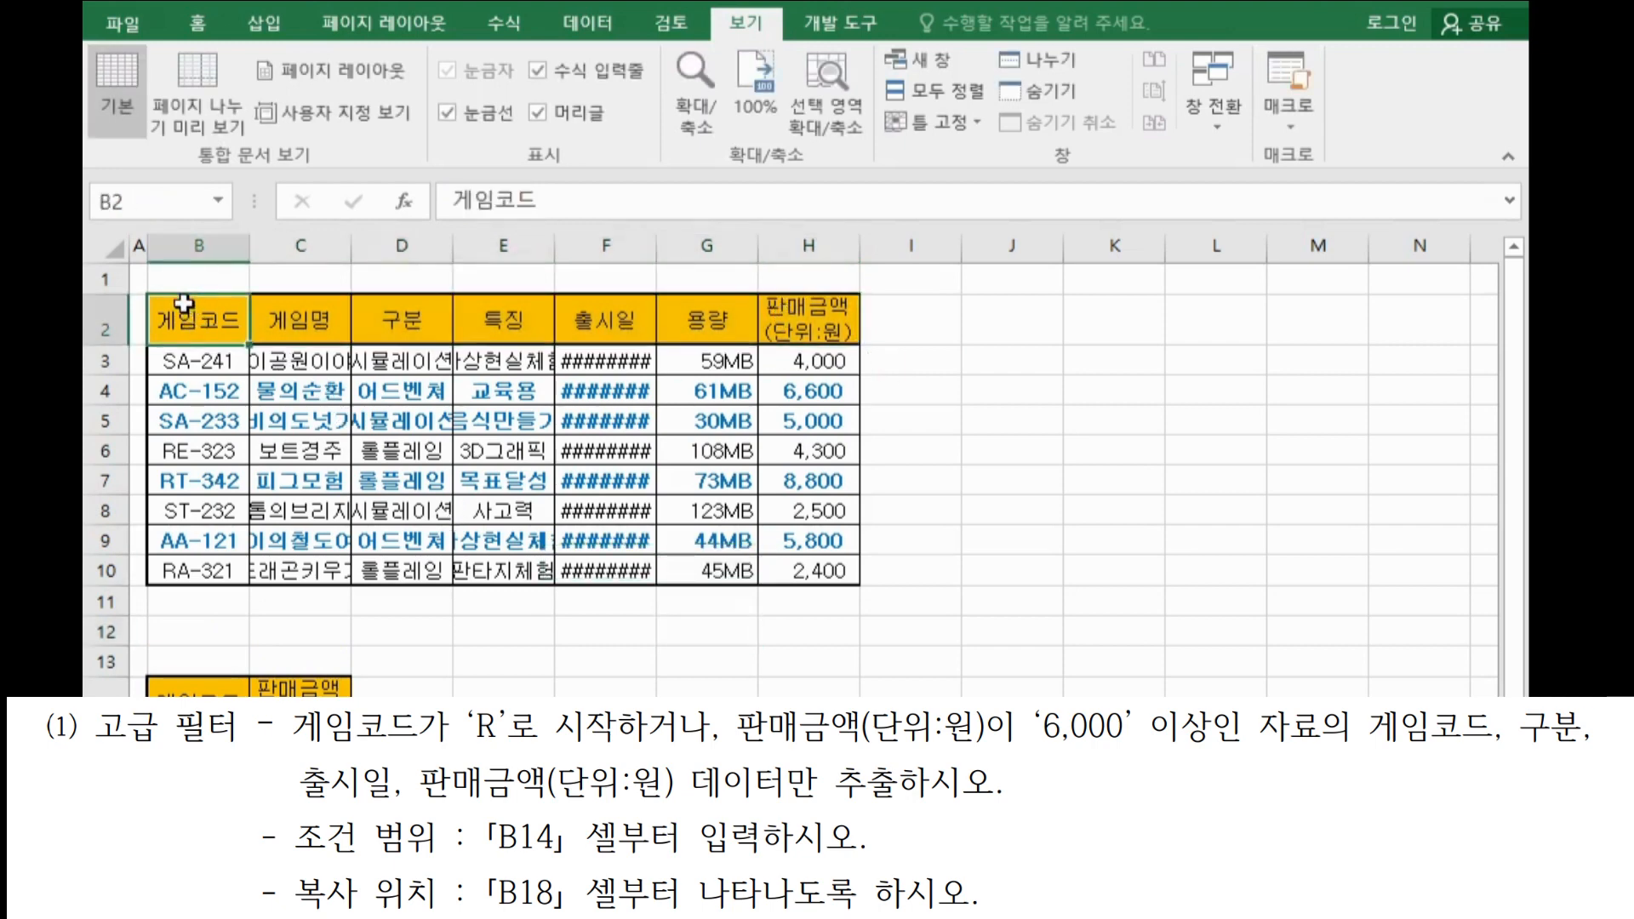
pyautogui.keyDown('ctrl'); pyautogui.click(412, 321); pyautogui.keyUp('ctrl')
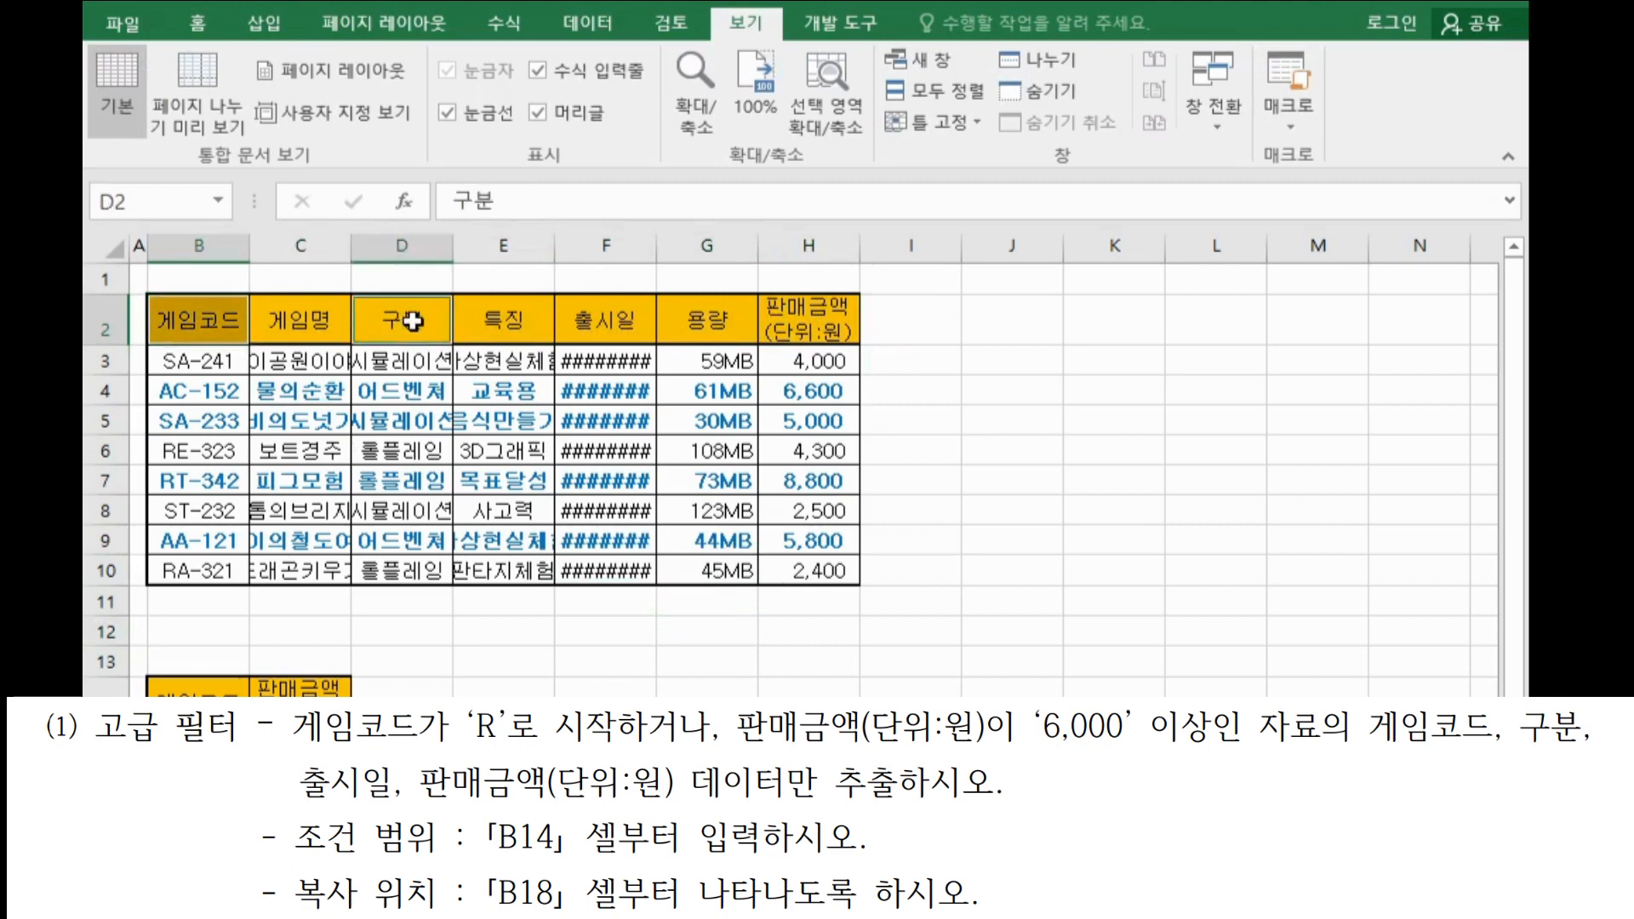
pyautogui.keyDown('ctrl'); pyautogui.click(606, 318); pyautogui.keyUp('ctrl')
pyautogui.keyDown('ctrl'); pyautogui.click(807, 320); pyautogui.keyUp('ctrl')
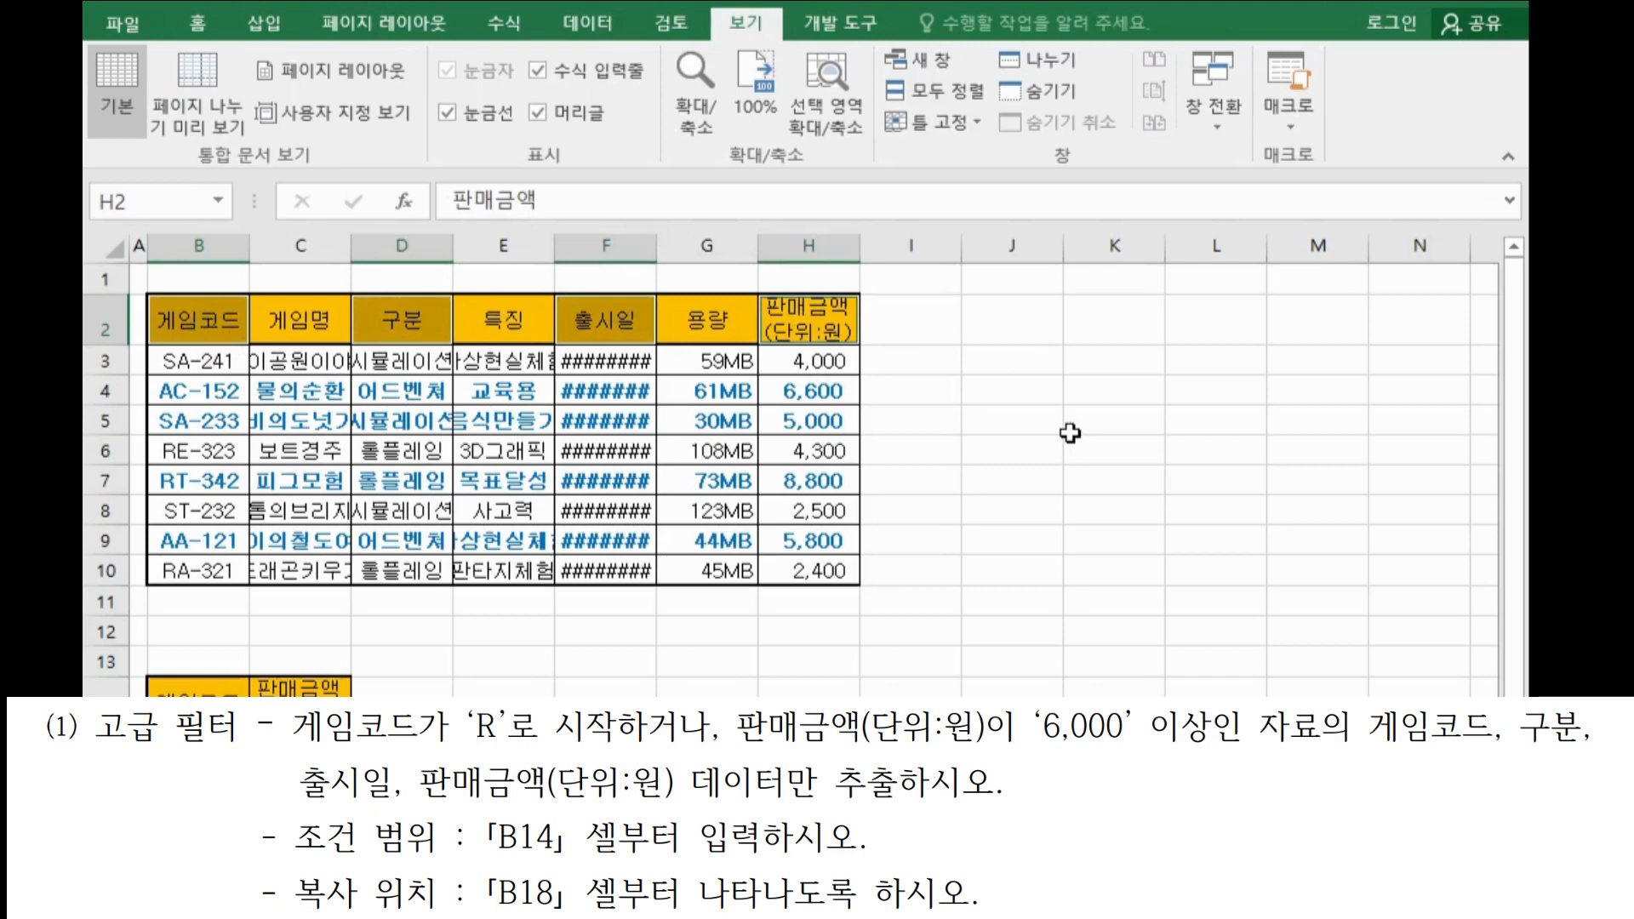
pyautogui.hotkey('ctrl', 'c')
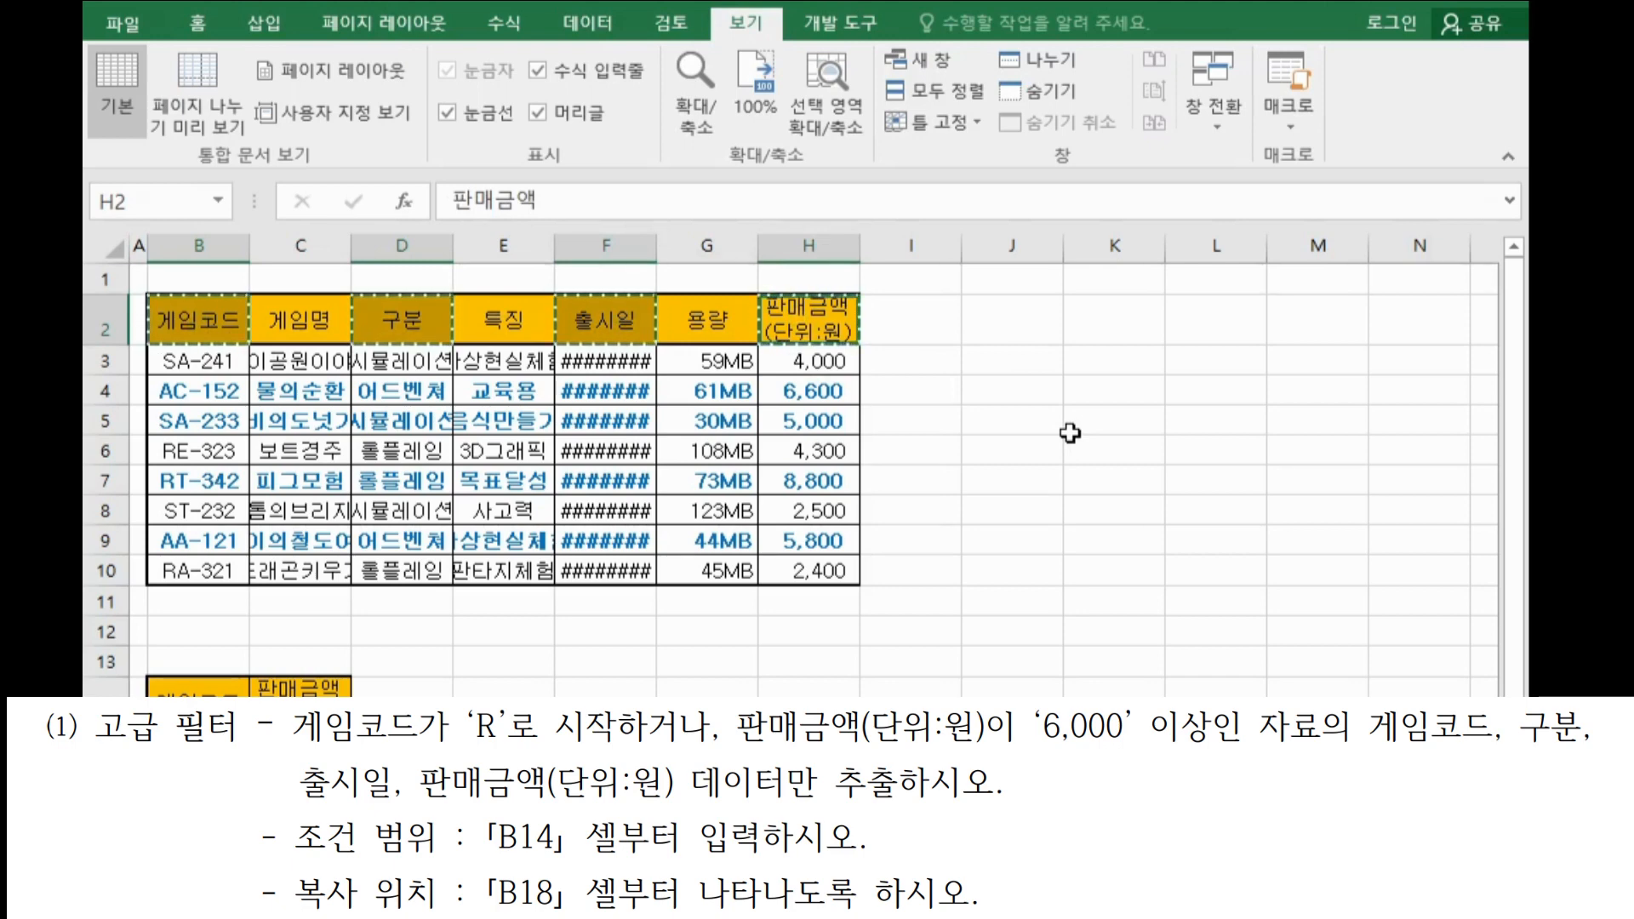
pyautogui.scroll(-3, 909, 456)
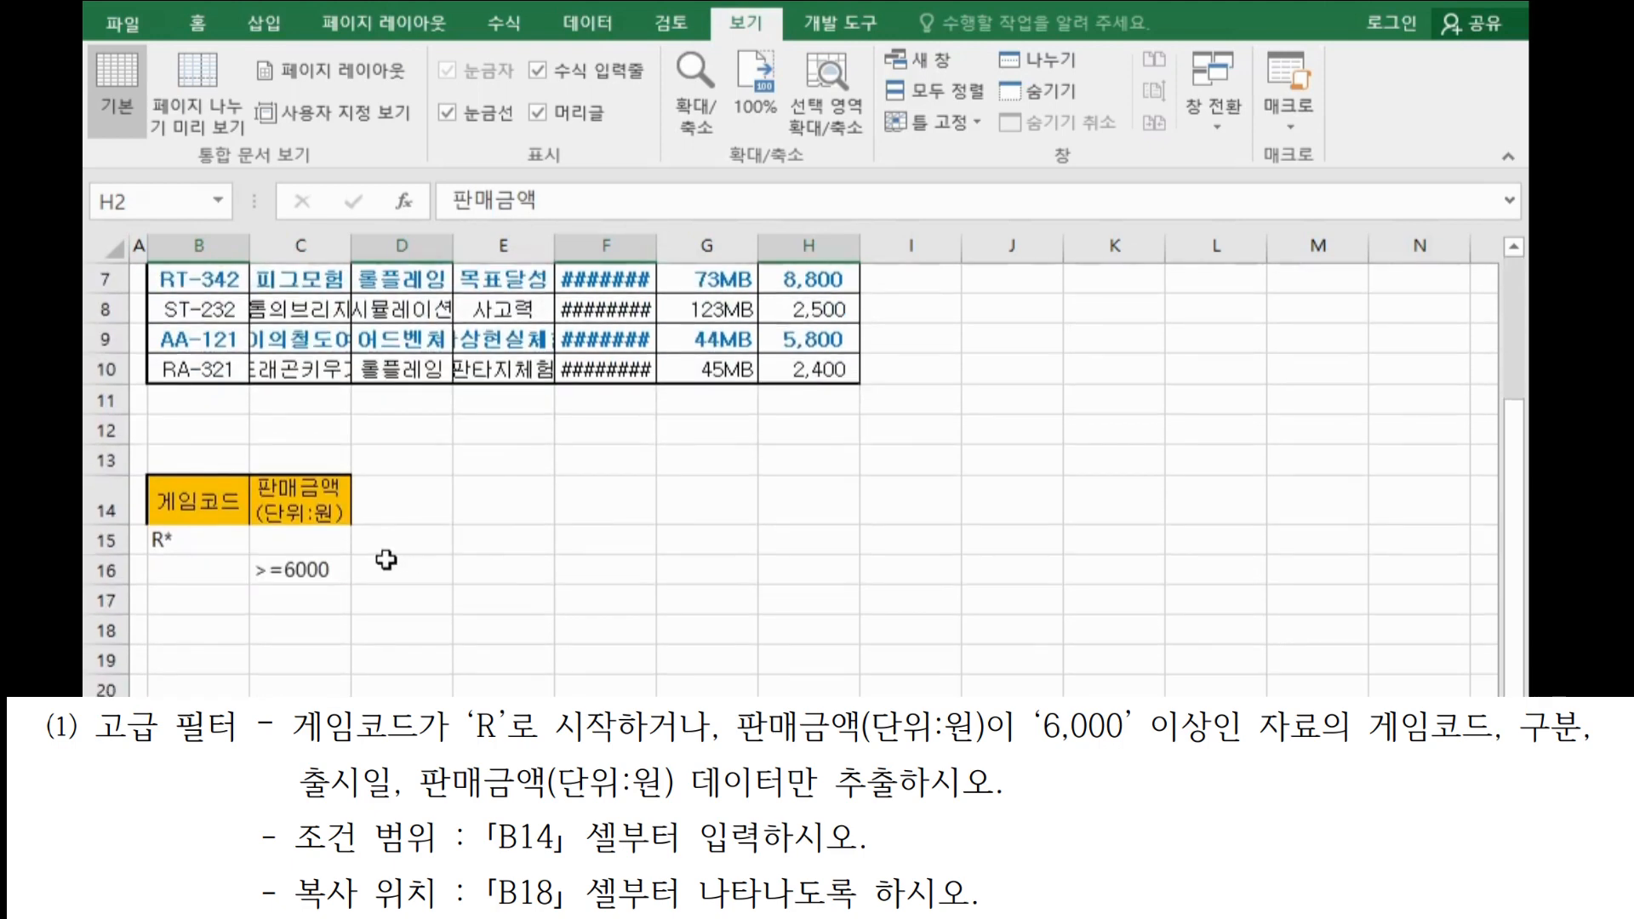
pyautogui.click(212, 549)
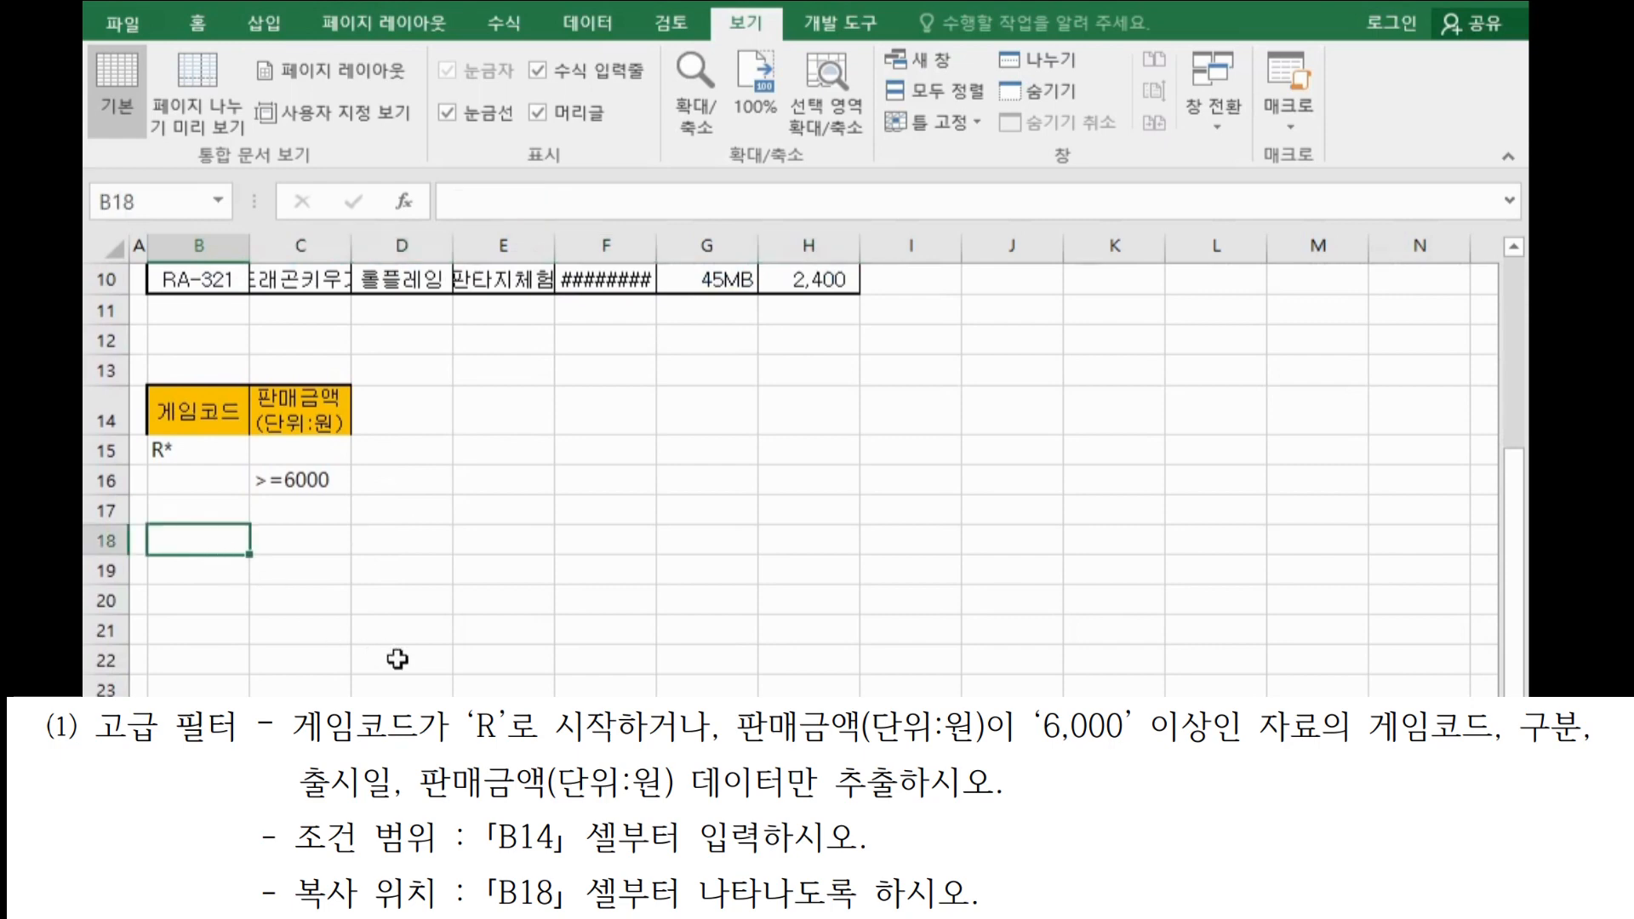
pyautogui.hotkey('ctrl', 'v')
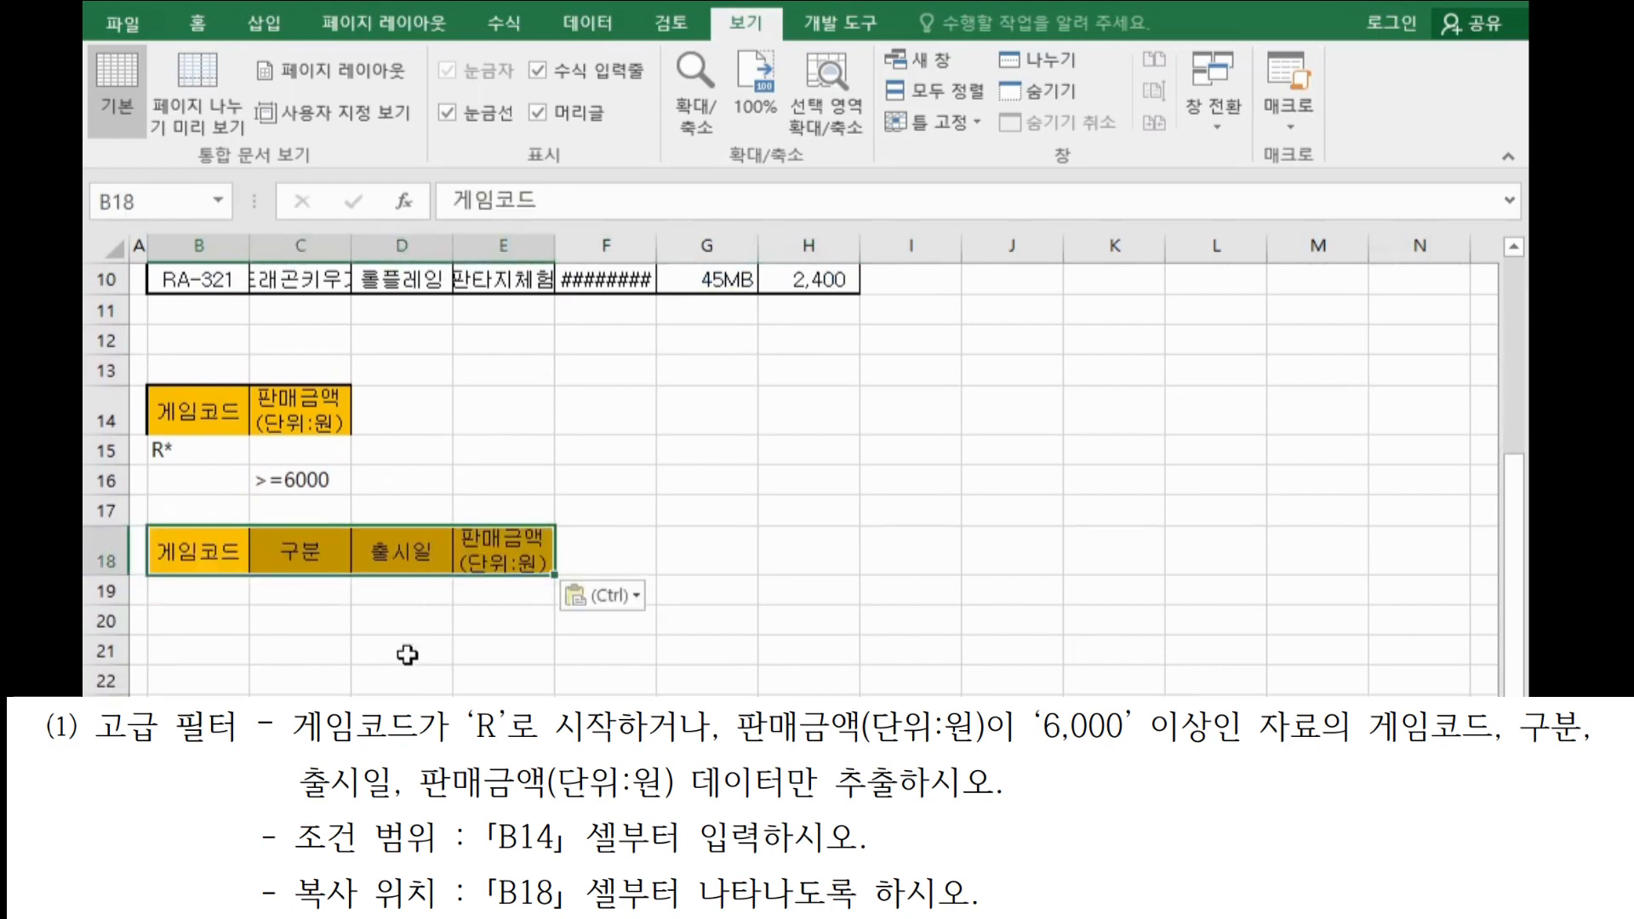
# Review the data table, the criteria range B14:C16 and the output headers B18:E18 needed for the advanced filter.
pyautogui.scroll(3, 407, 654)
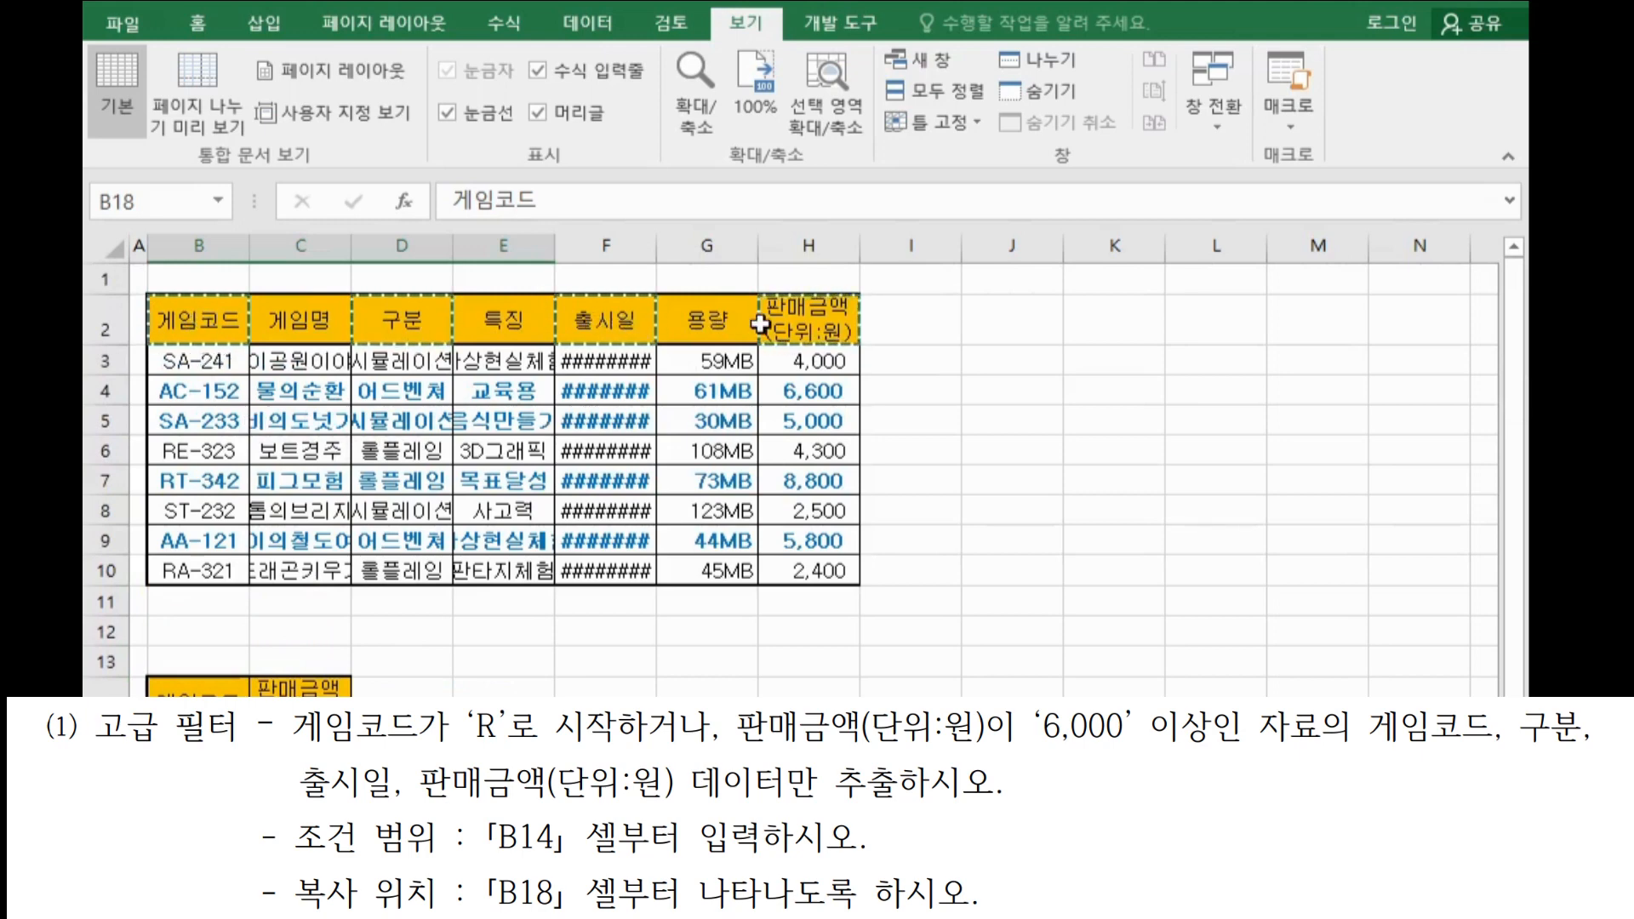
pyautogui.scroll(-1, 459, 495)
pyautogui.scroll(1, 341, 527)
pyautogui.scroll(-3, 207, 574)
pyautogui.click(207, 574)
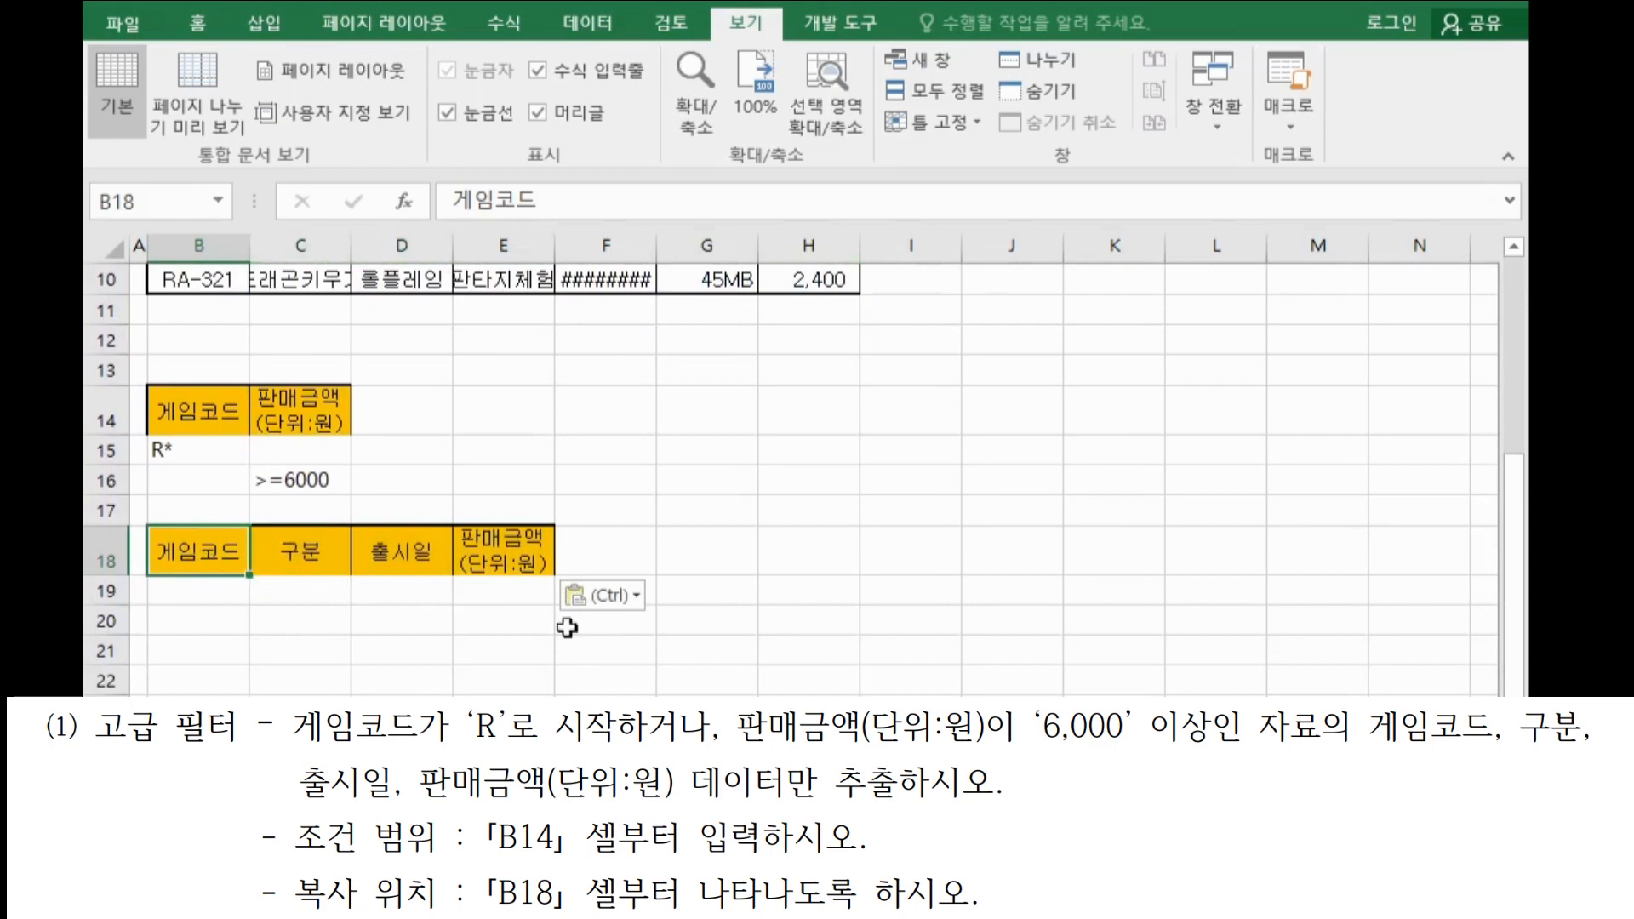
pyautogui.click(1031, 582)
pyautogui.scroll(3, 1032, 581)
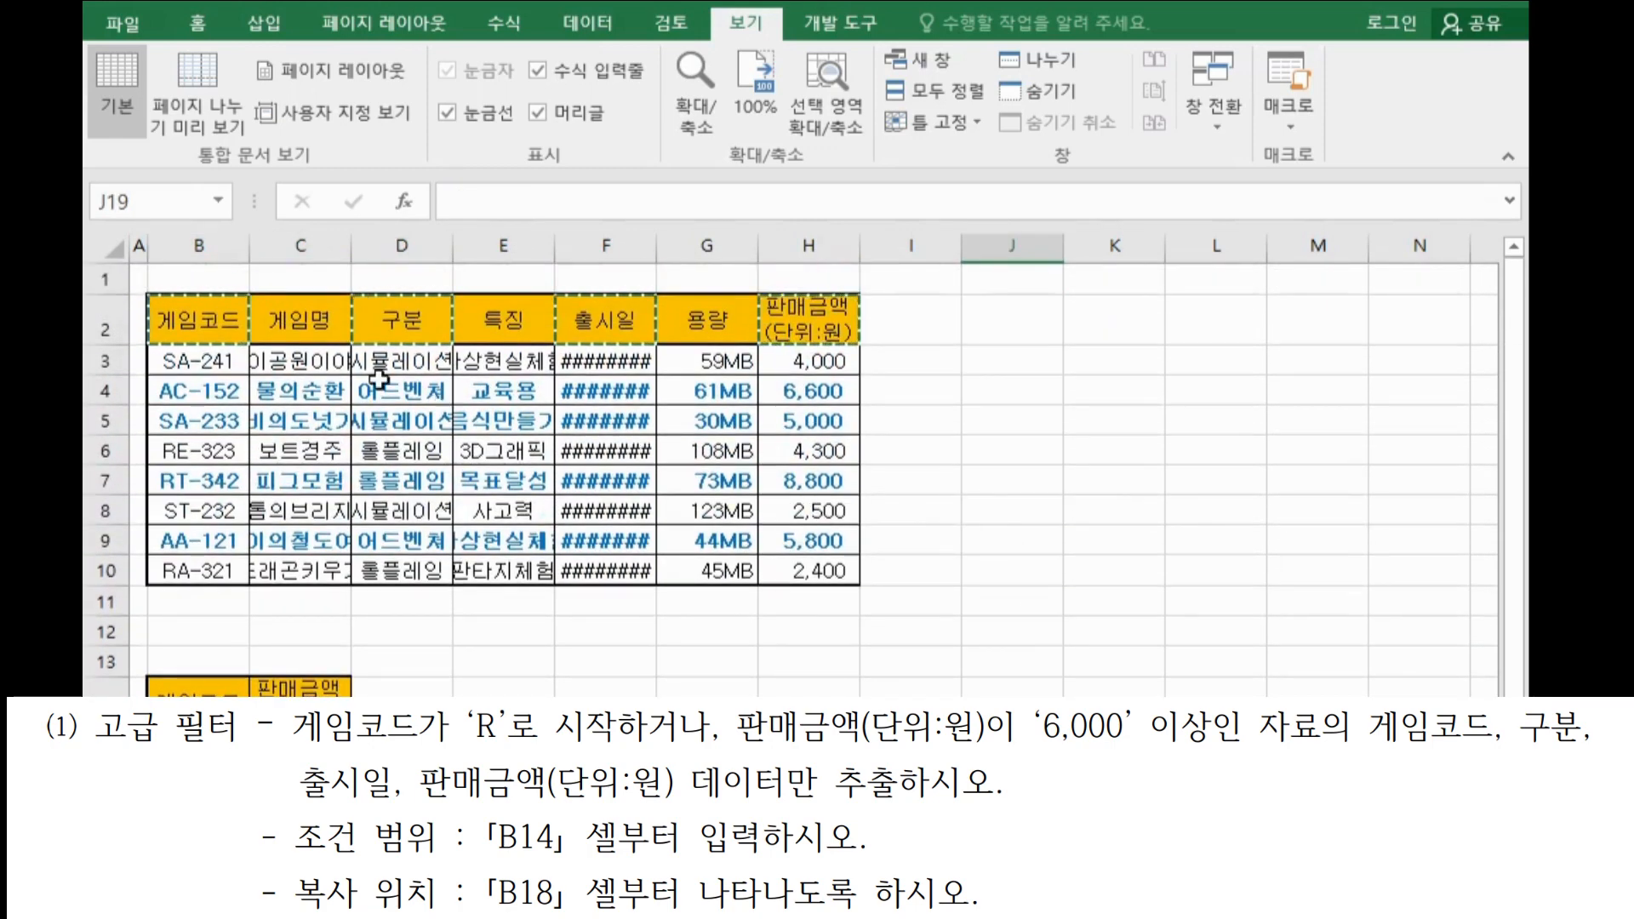
pyautogui.moveTo(214, 317); pyautogui.dragTo(787, 567)
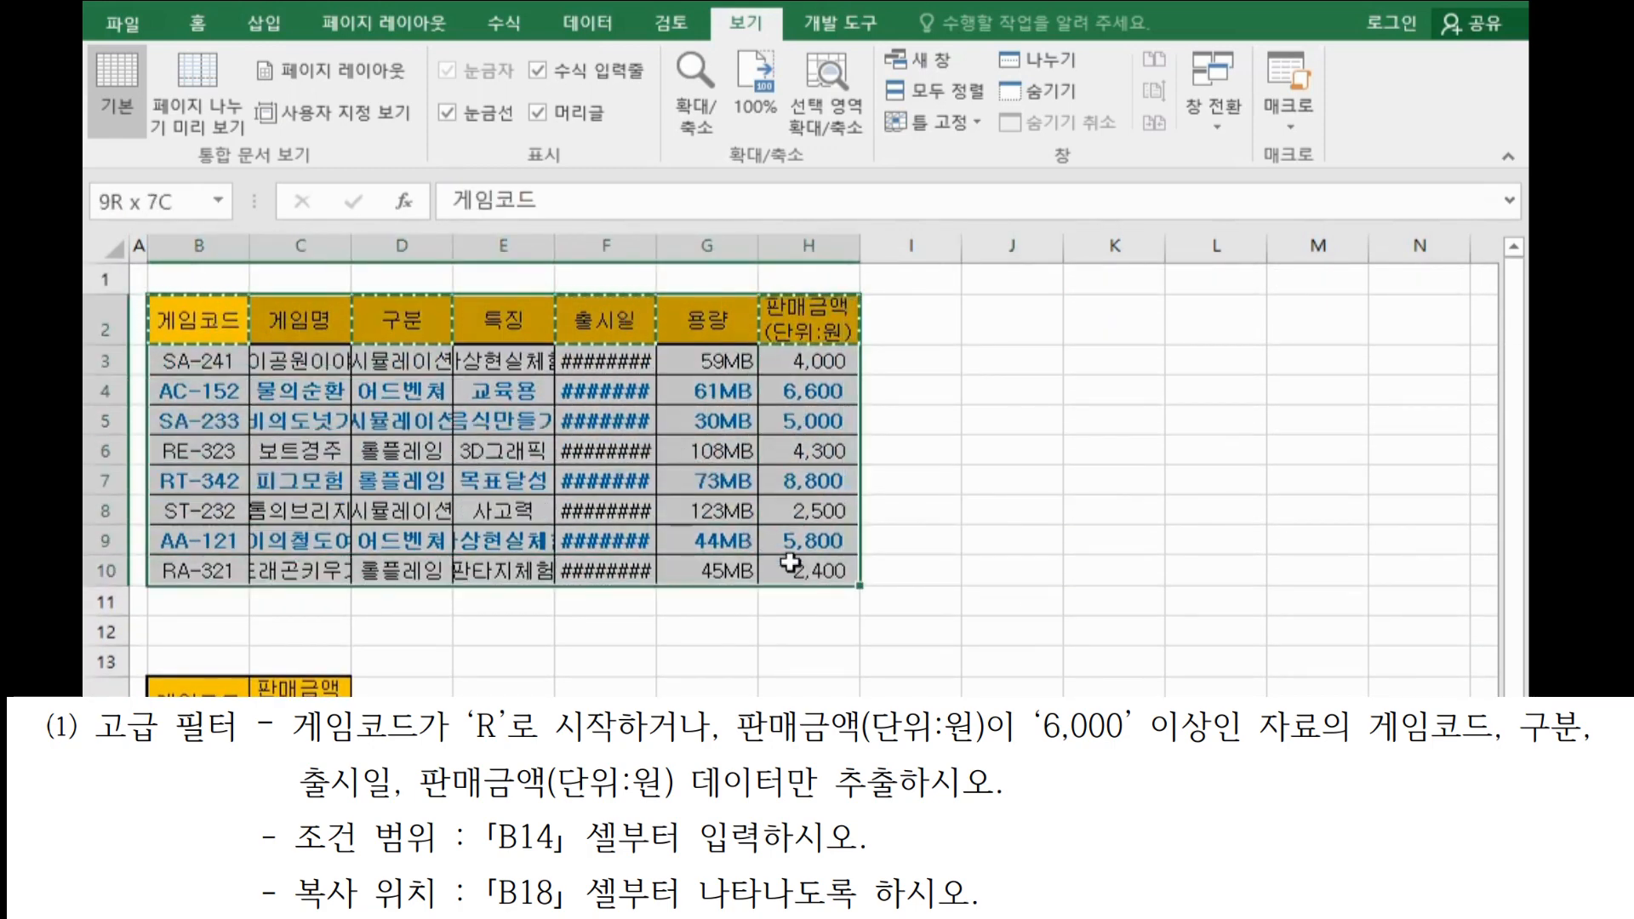
pyautogui.scroll(-1, 489, 521)
pyautogui.moveTo(195, 592); pyautogui.dragTo(285, 660)
pyautogui.moveTo(198, 279); pyautogui.dragTo(503, 279)
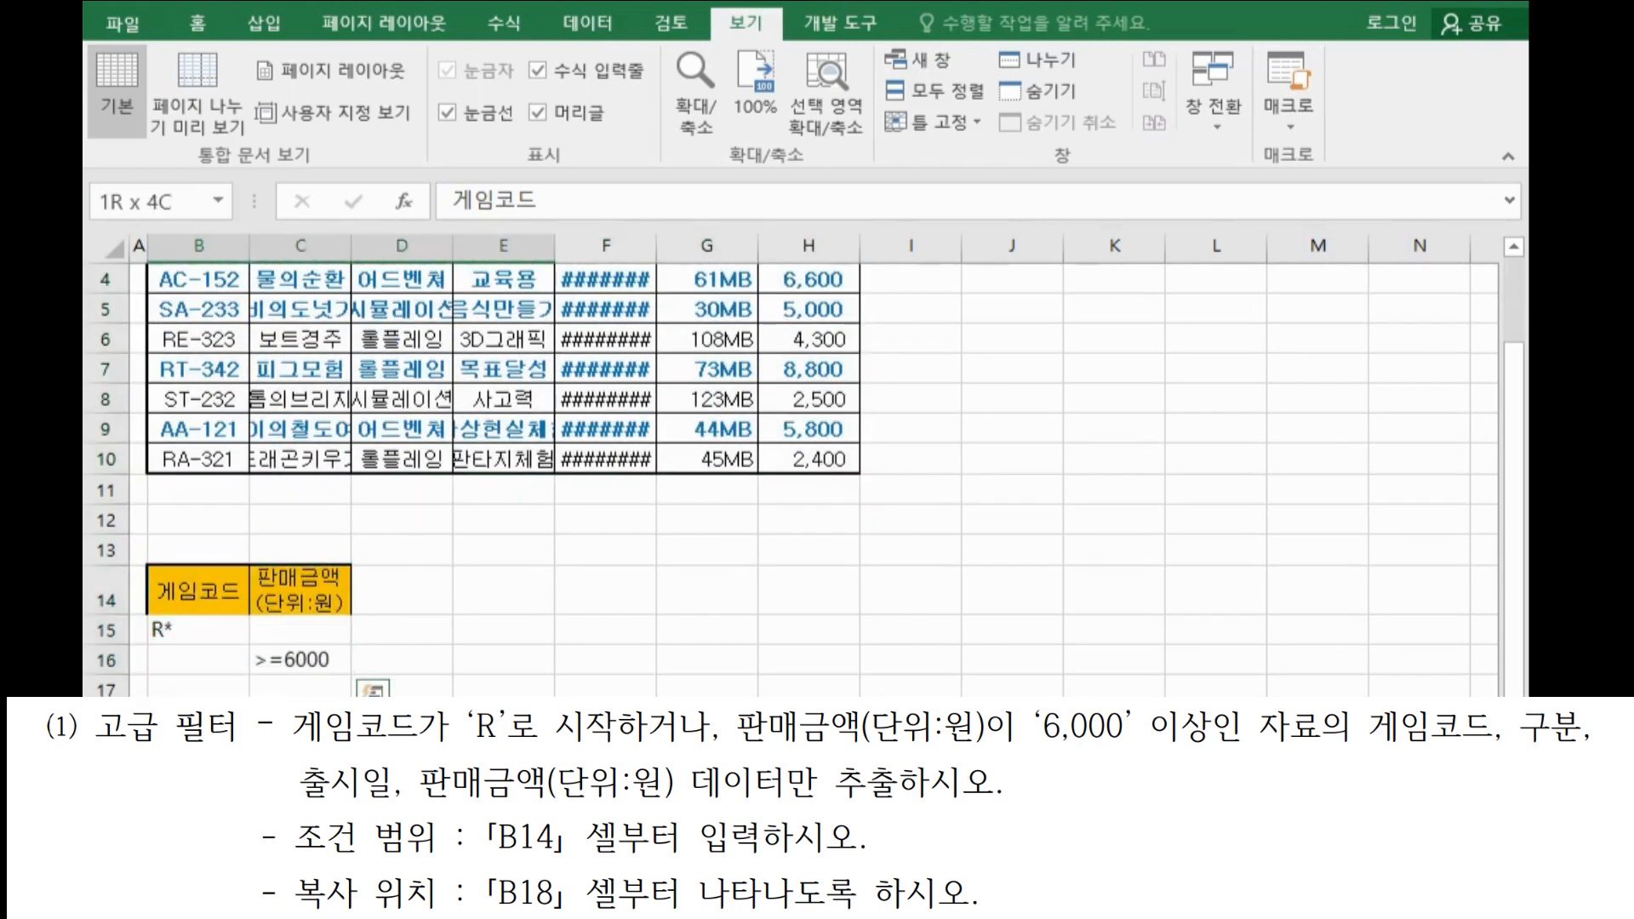
pyautogui.moveTo(504, 719); pyautogui.dragTo(503, 720)
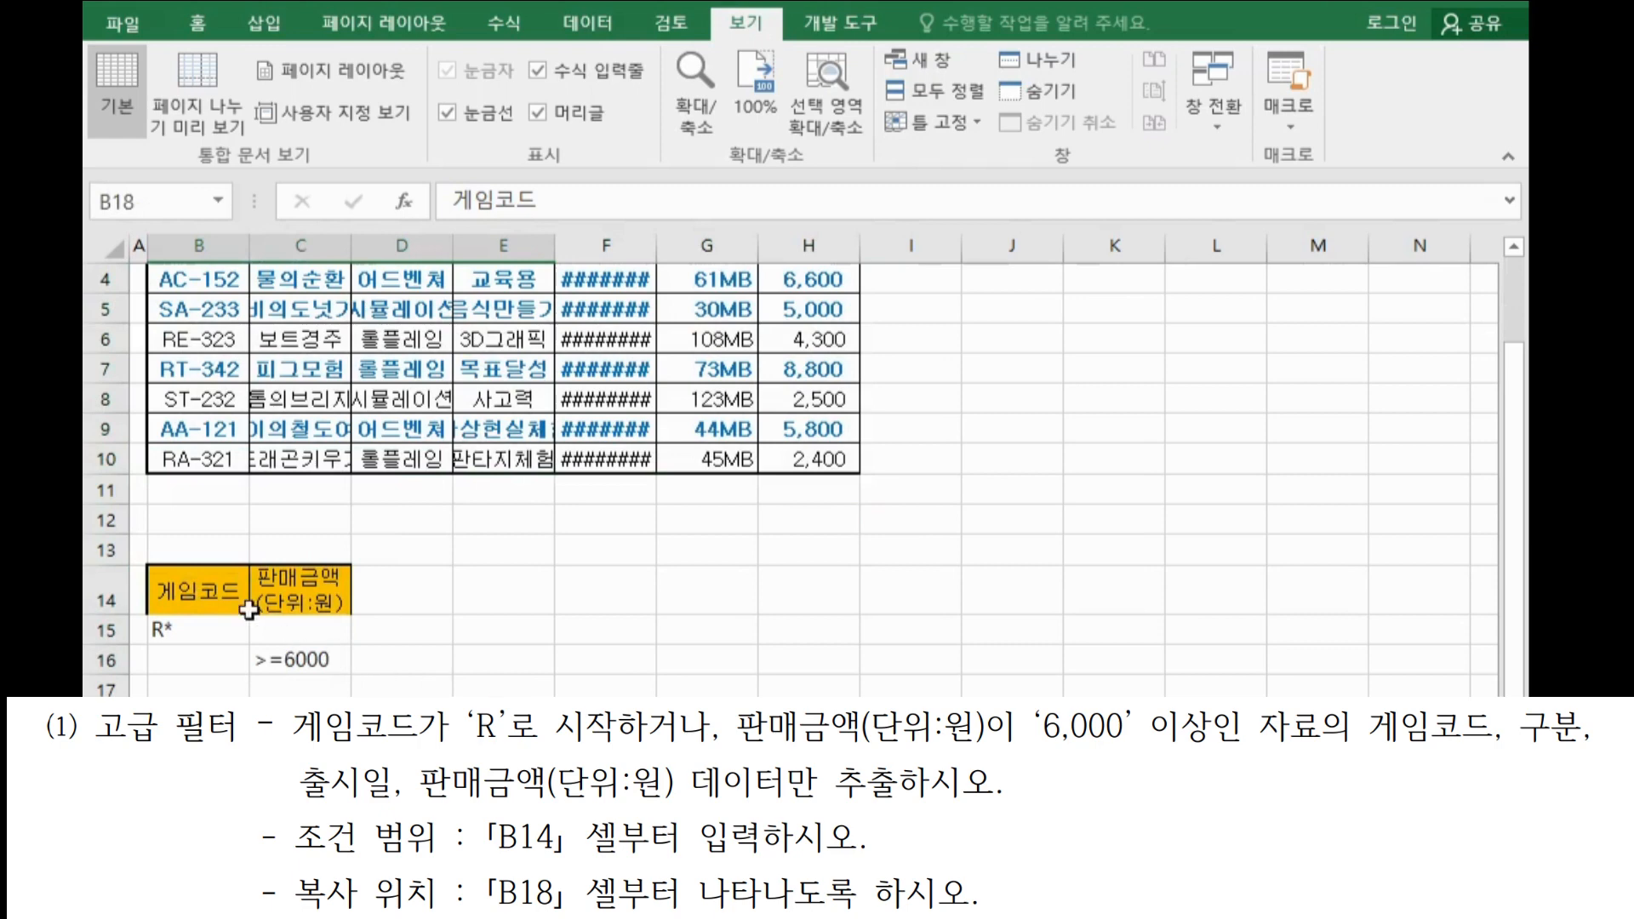
pyautogui.moveTo(285, 400); pyautogui.dragTo(400, 400)
pyautogui.moveTo(166, 600); pyautogui.dragTo(274, 657)
pyautogui.scroll(1, 424, 681)
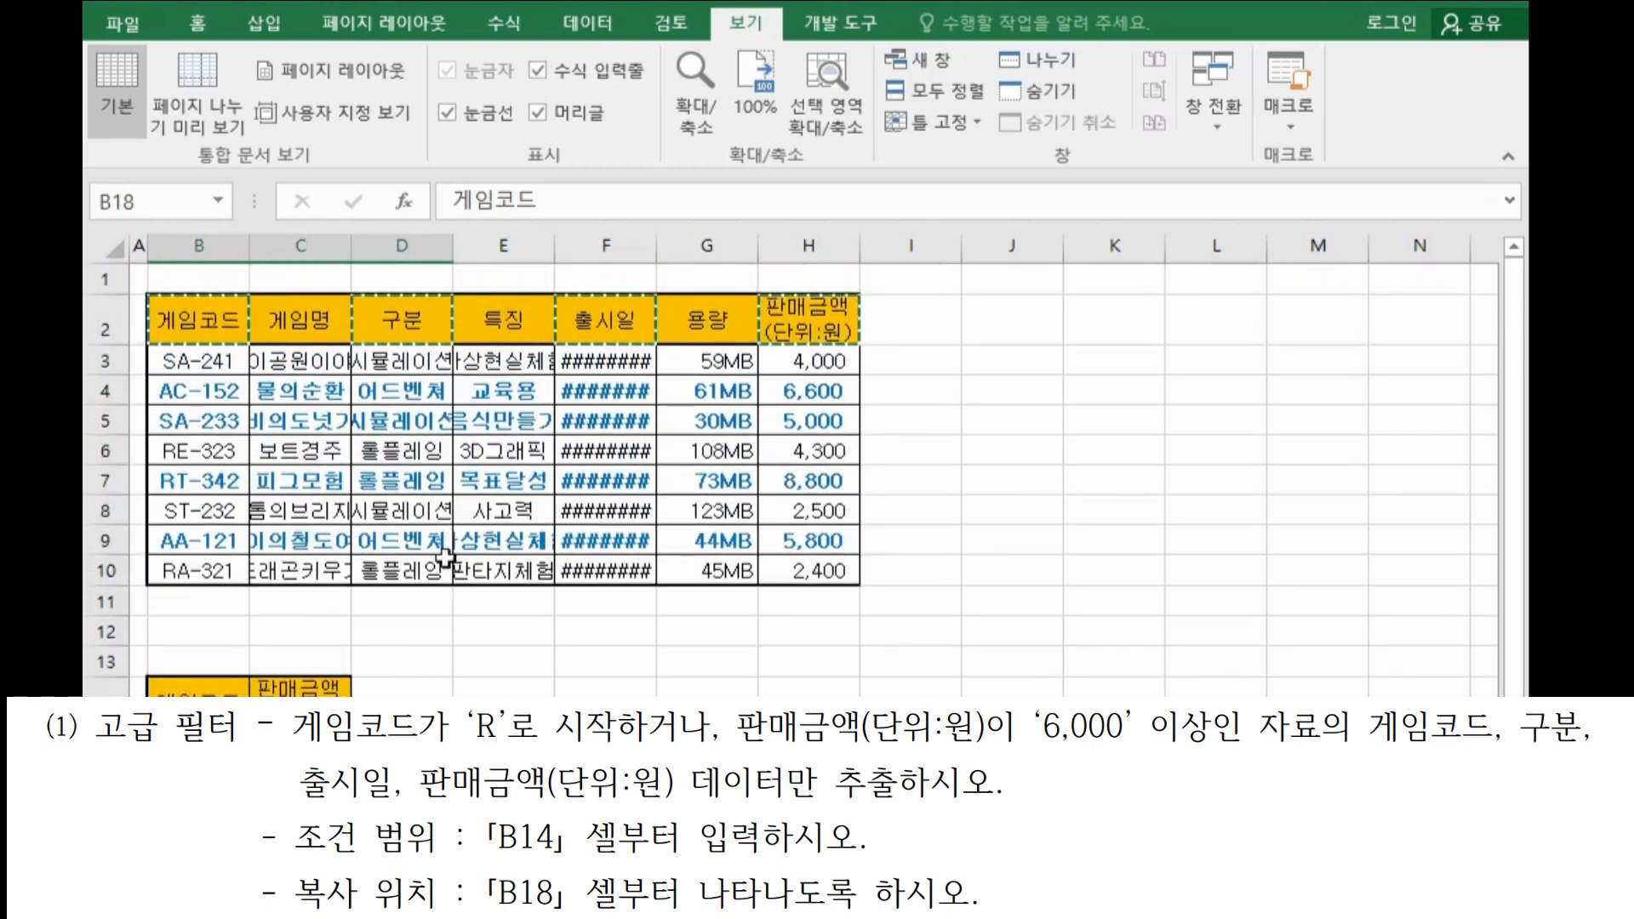
# Start an Advanced Filter on the data table B2:H10 and set its criteria range to B14:C16.
pyautogui.click(497, 417)
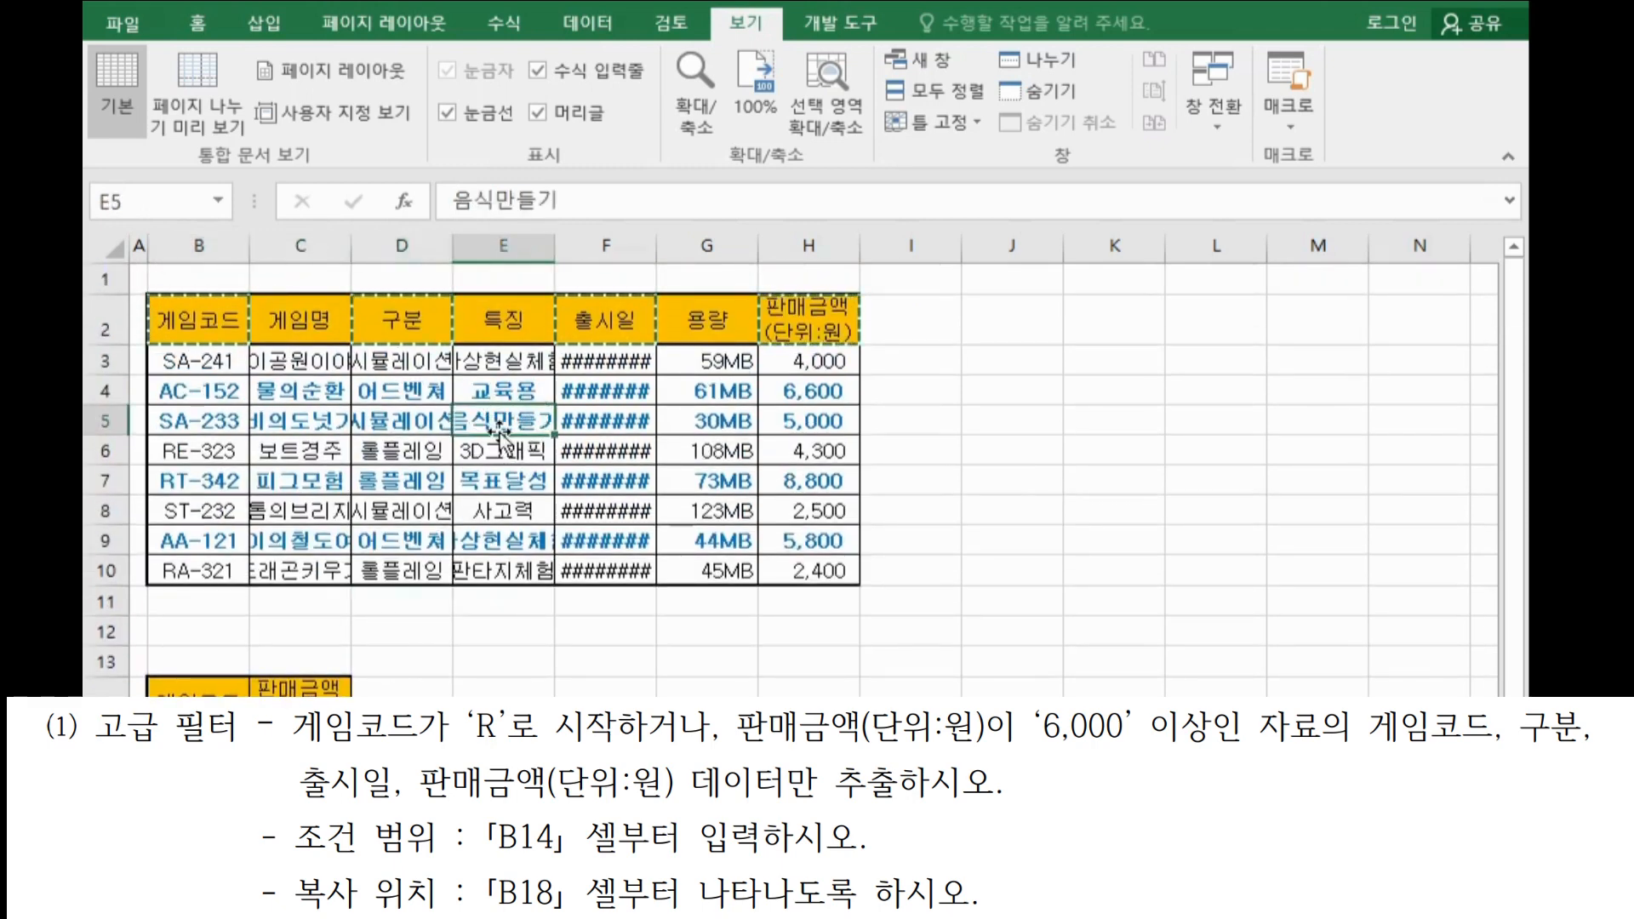
pyautogui.click(569, 26)
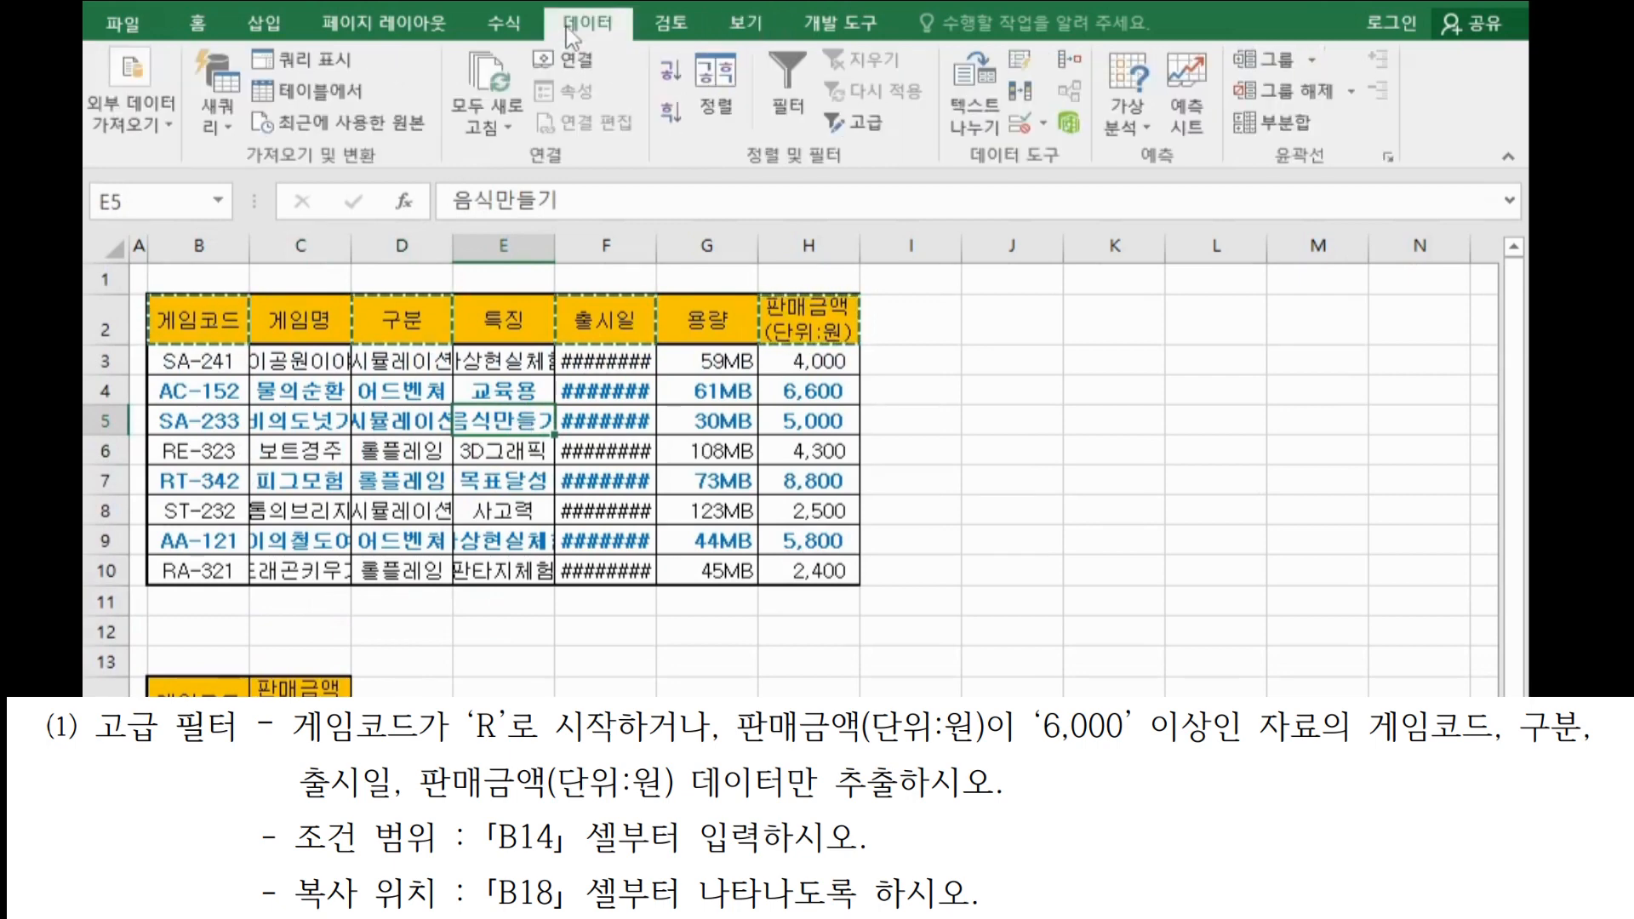
pyautogui.click(867, 127)
pyautogui.moveTo(593, 163); pyautogui.dragTo(1098, 129)
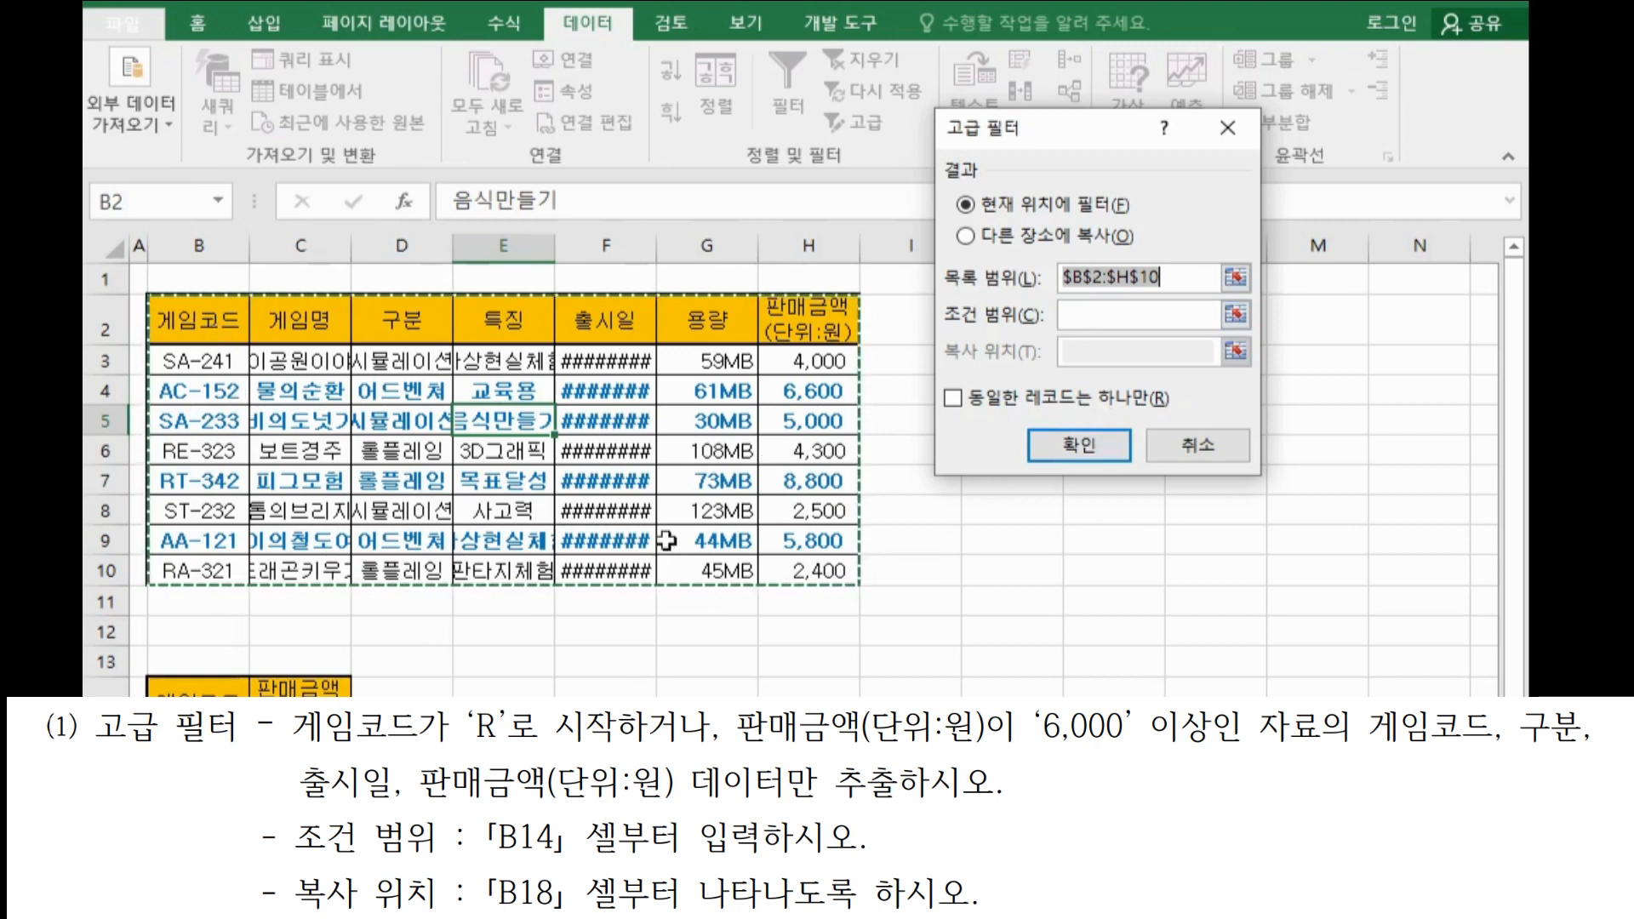
pyautogui.click(1135, 314)
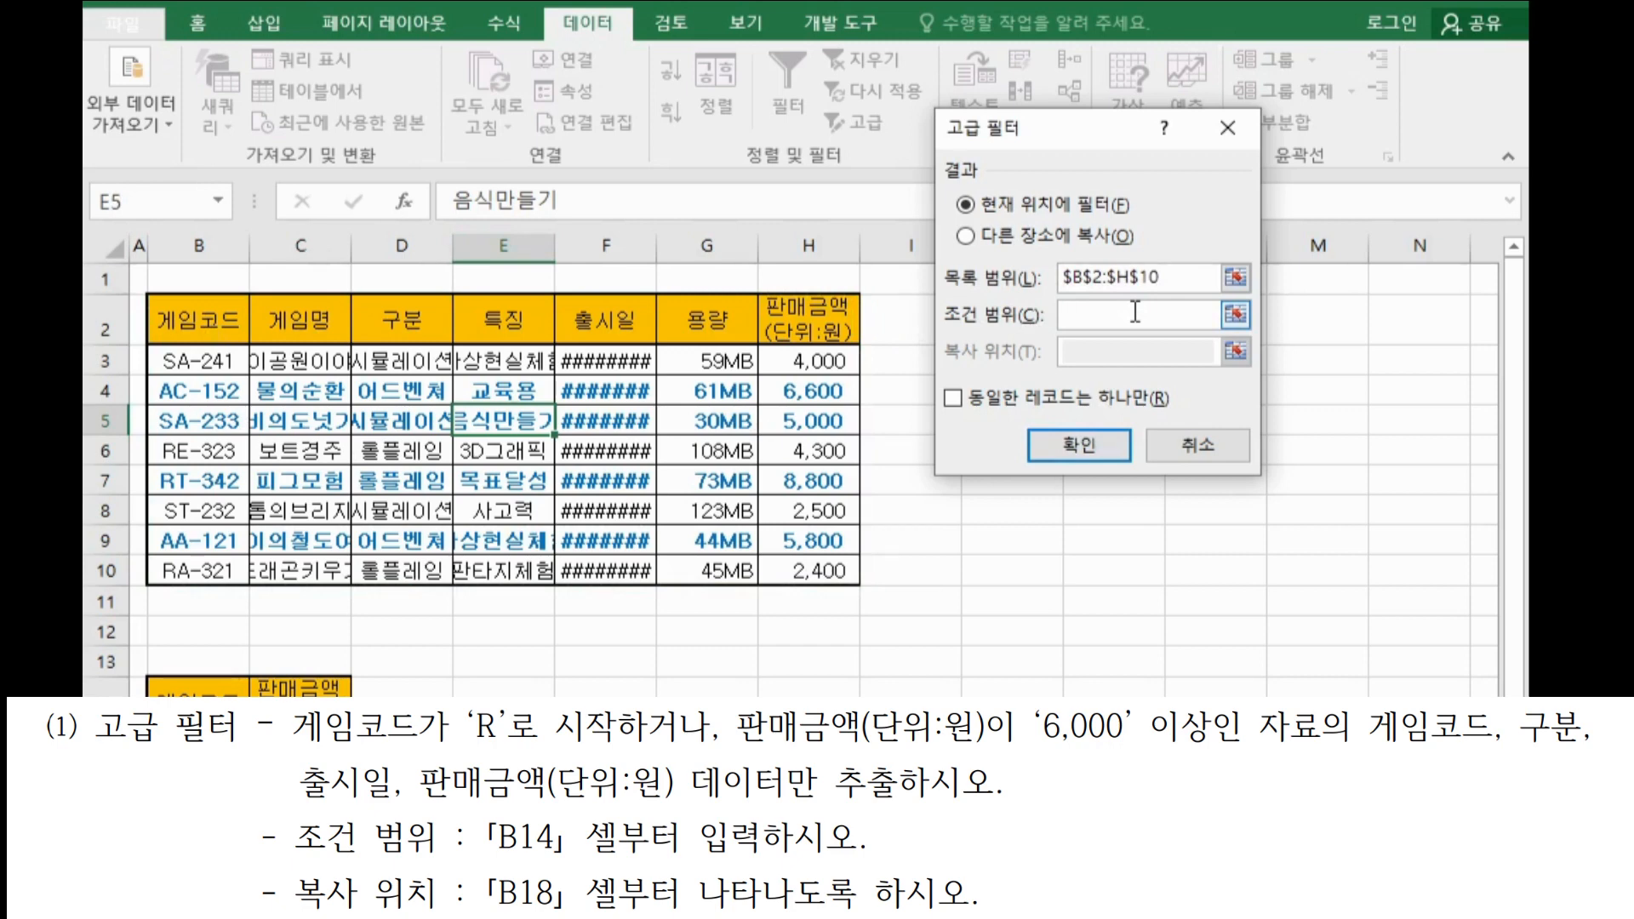
pyautogui.scroll(-3, 188, 498)
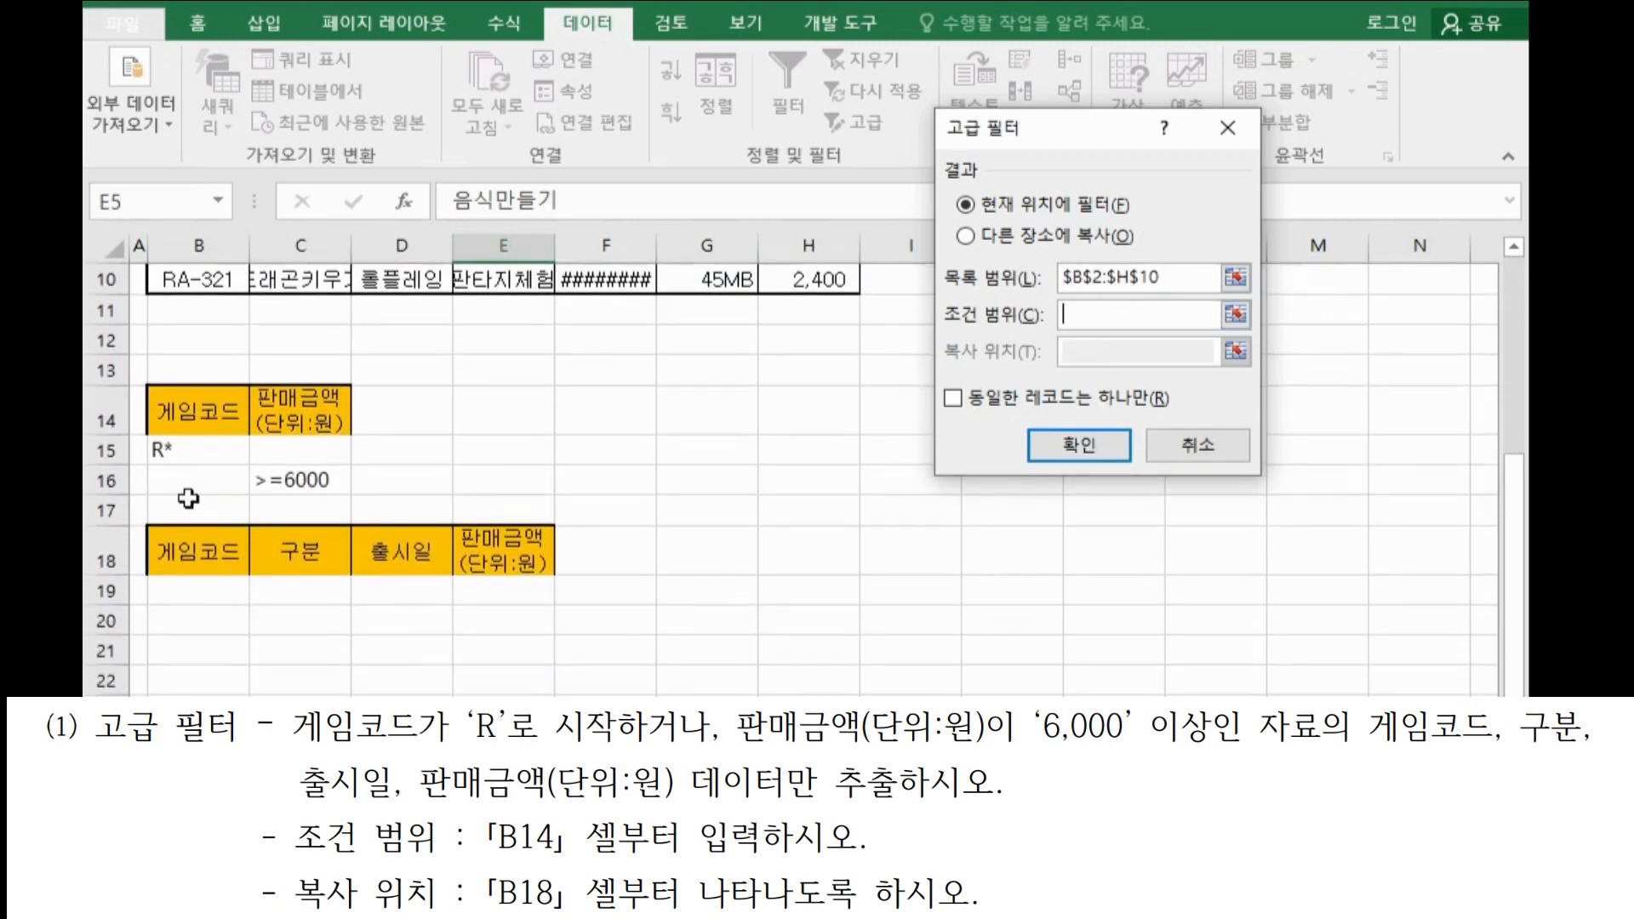
pyautogui.moveTo(183, 415); pyautogui.dragTo(307, 488)
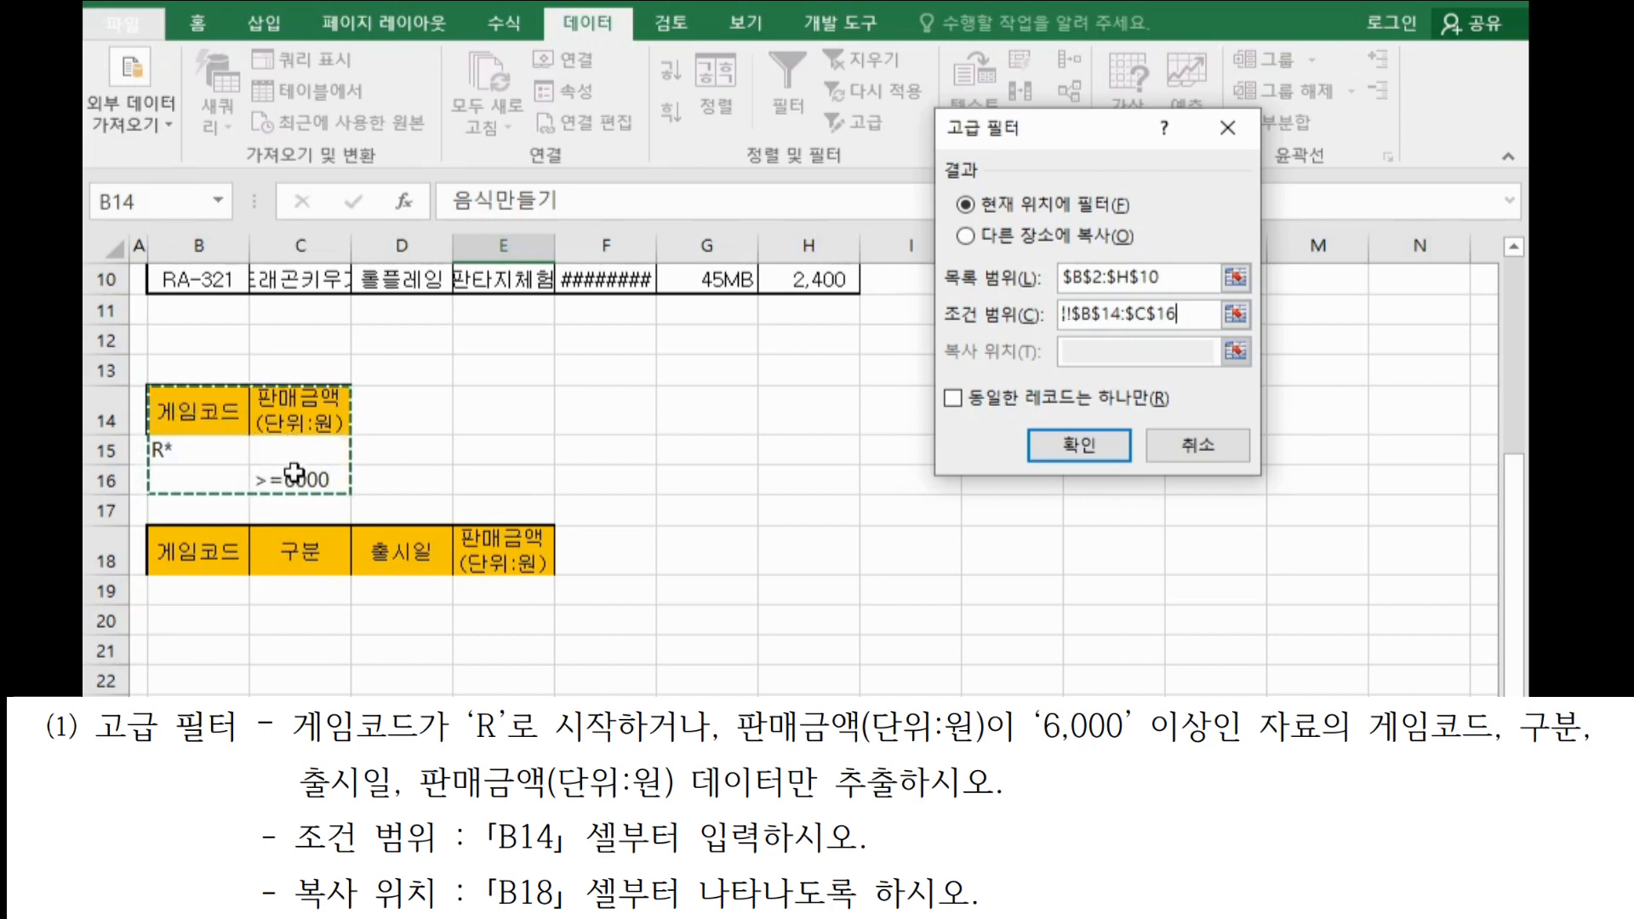
pyautogui.moveTo(197, 401); pyautogui.dragTo(298, 481)
# Set the advanced filter to copy its results to another location, B18:E18, and run it.
pyautogui.click(1004, 237)
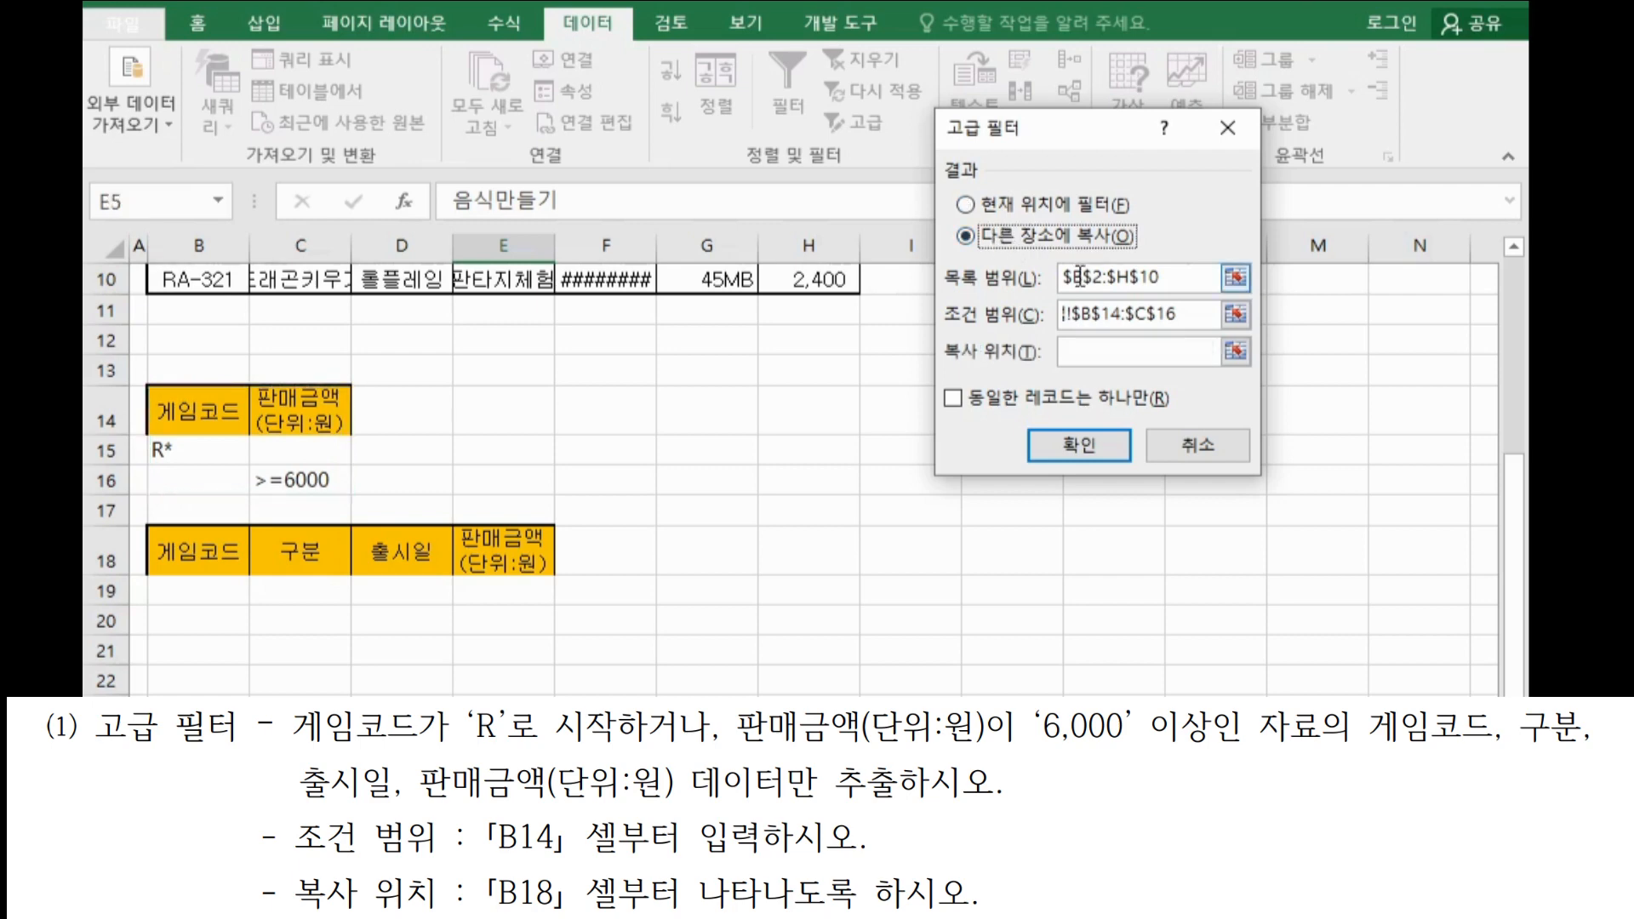
pyautogui.click(1096, 351)
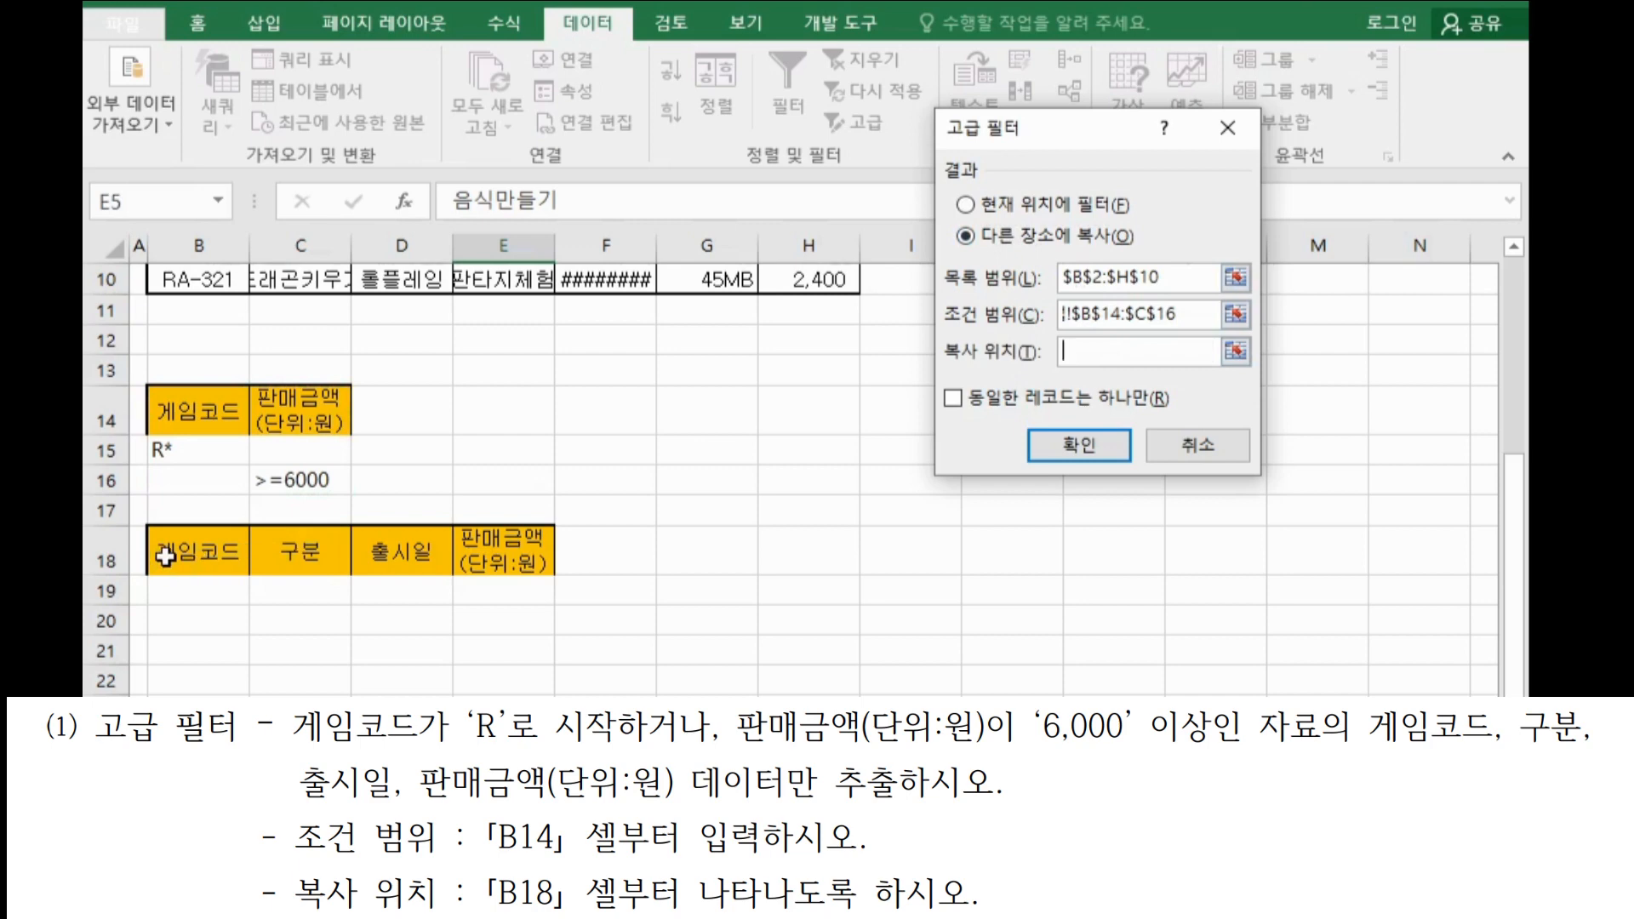
pyautogui.moveTo(166, 555); pyautogui.dragTo(481, 545)
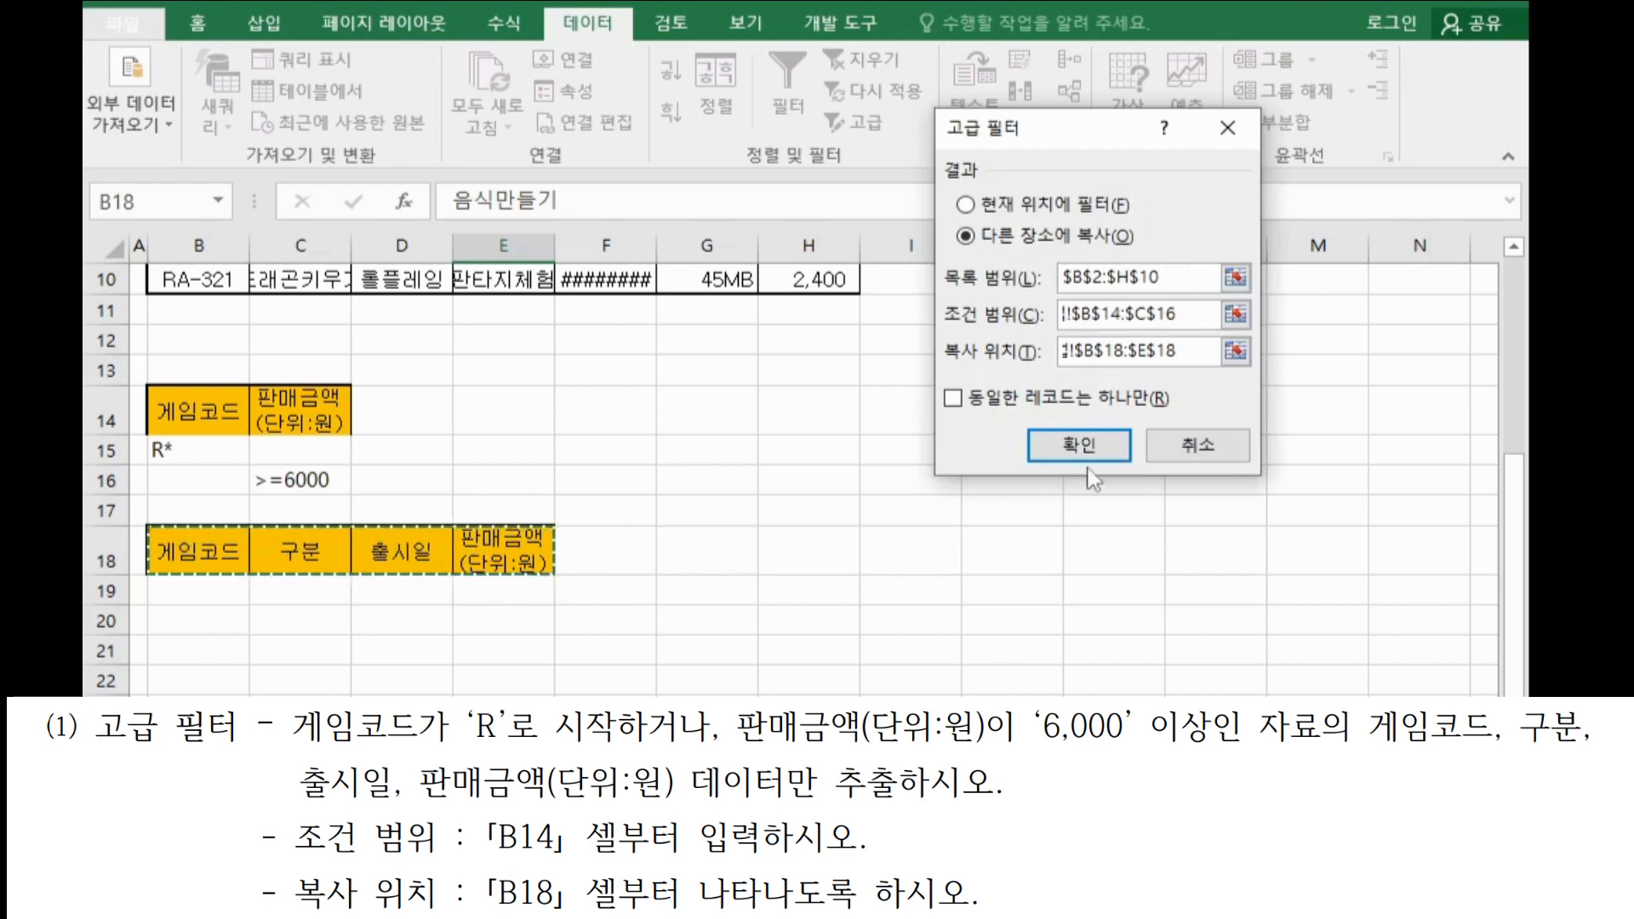
pyautogui.click(1075, 445)
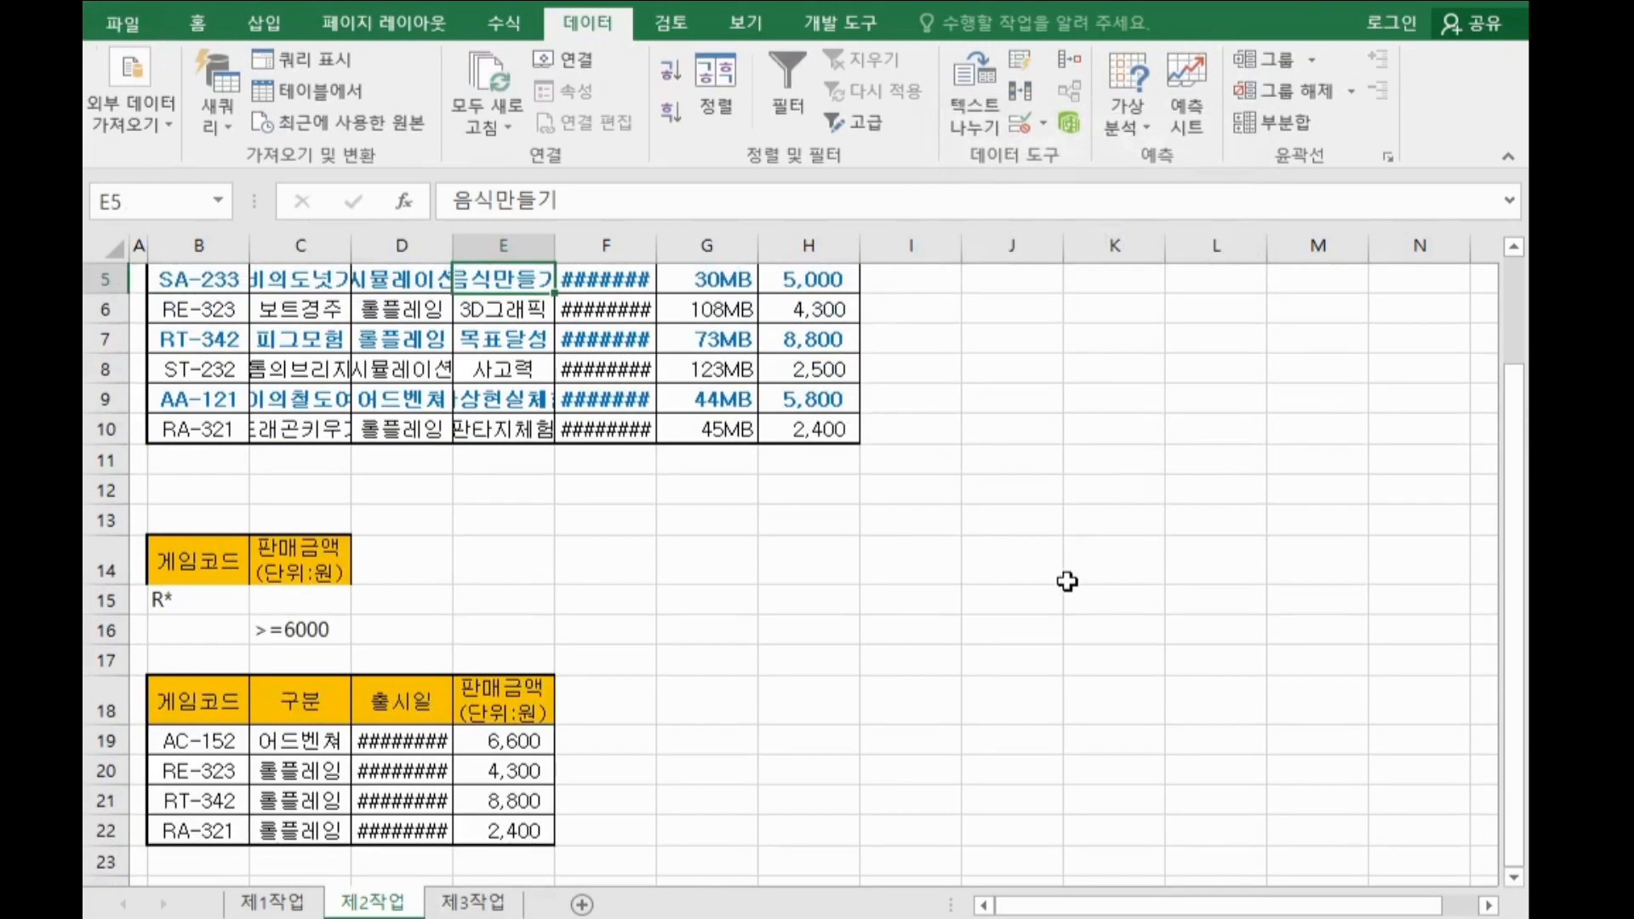
# Compare the source table and the criteria range with the rows extracted below B18.
pyautogui.scroll(2, 882, 504)
pyautogui.moveTo(323, 358); pyautogui.dragTo(596, 518)
pyautogui.scroll(-2, 596, 517)
pyautogui.moveTo(212, 501); pyautogui.dragTo(300, 555)
pyautogui.scroll(-2, 299, 555)
pyautogui.moveTo(213, 467); pyautogui.dragTo(465, 582)
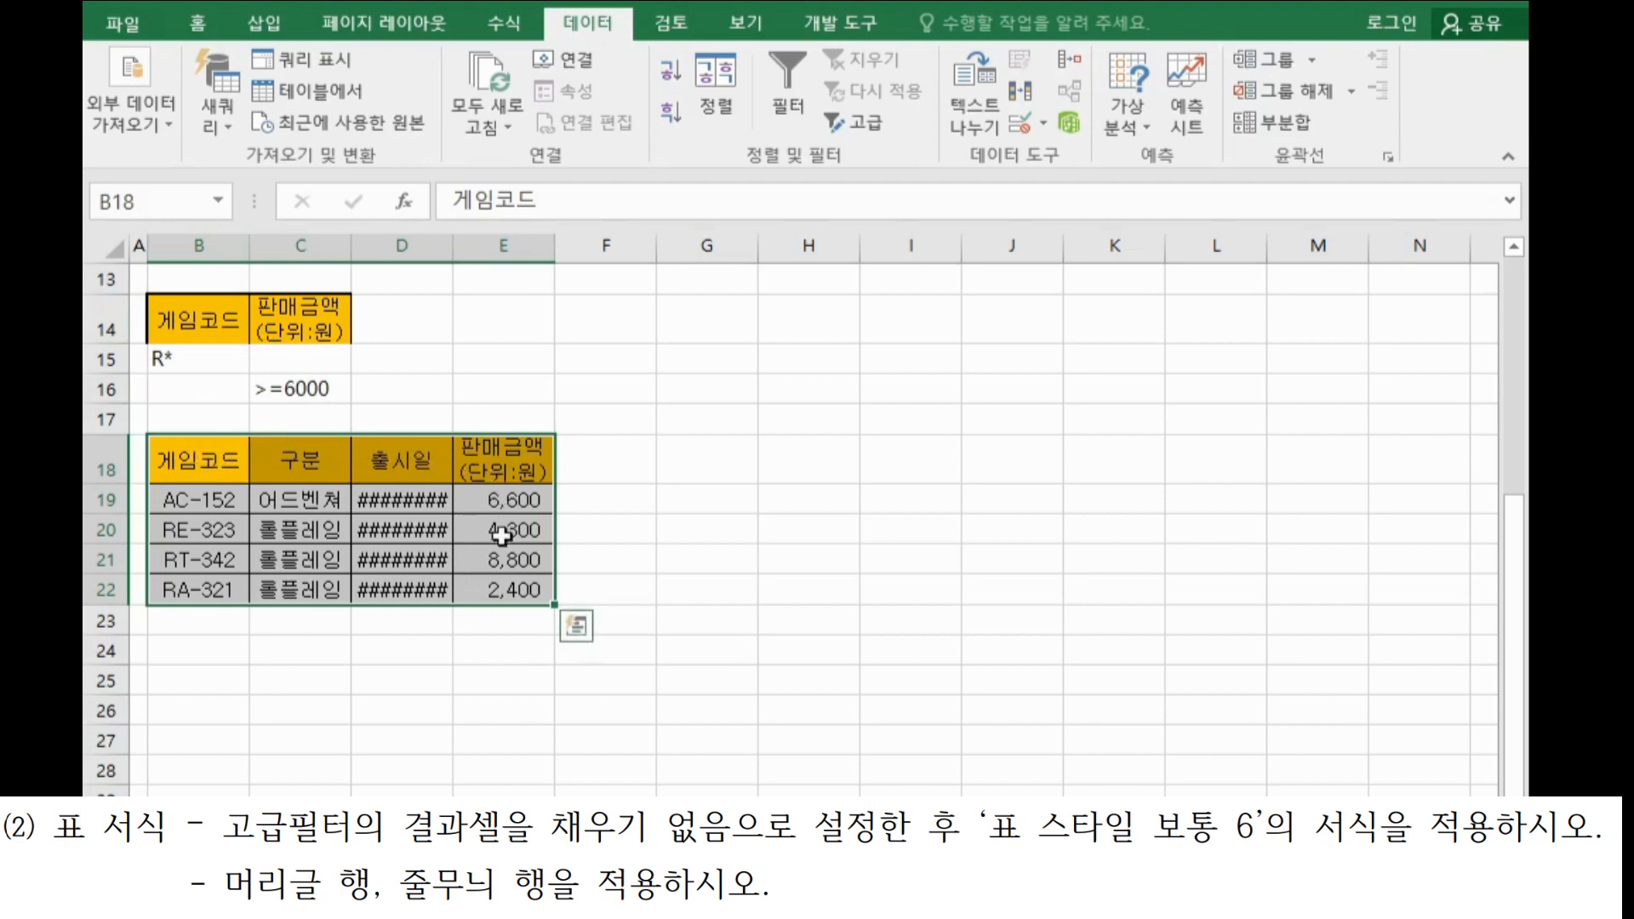
# Set the advanced filter result range B18:E22 to no fill (채우기 없음).
pyautogui.moveTo(211, 462); pyautogui.dragTo(489, 591)
pyautogui.click(220, 29)
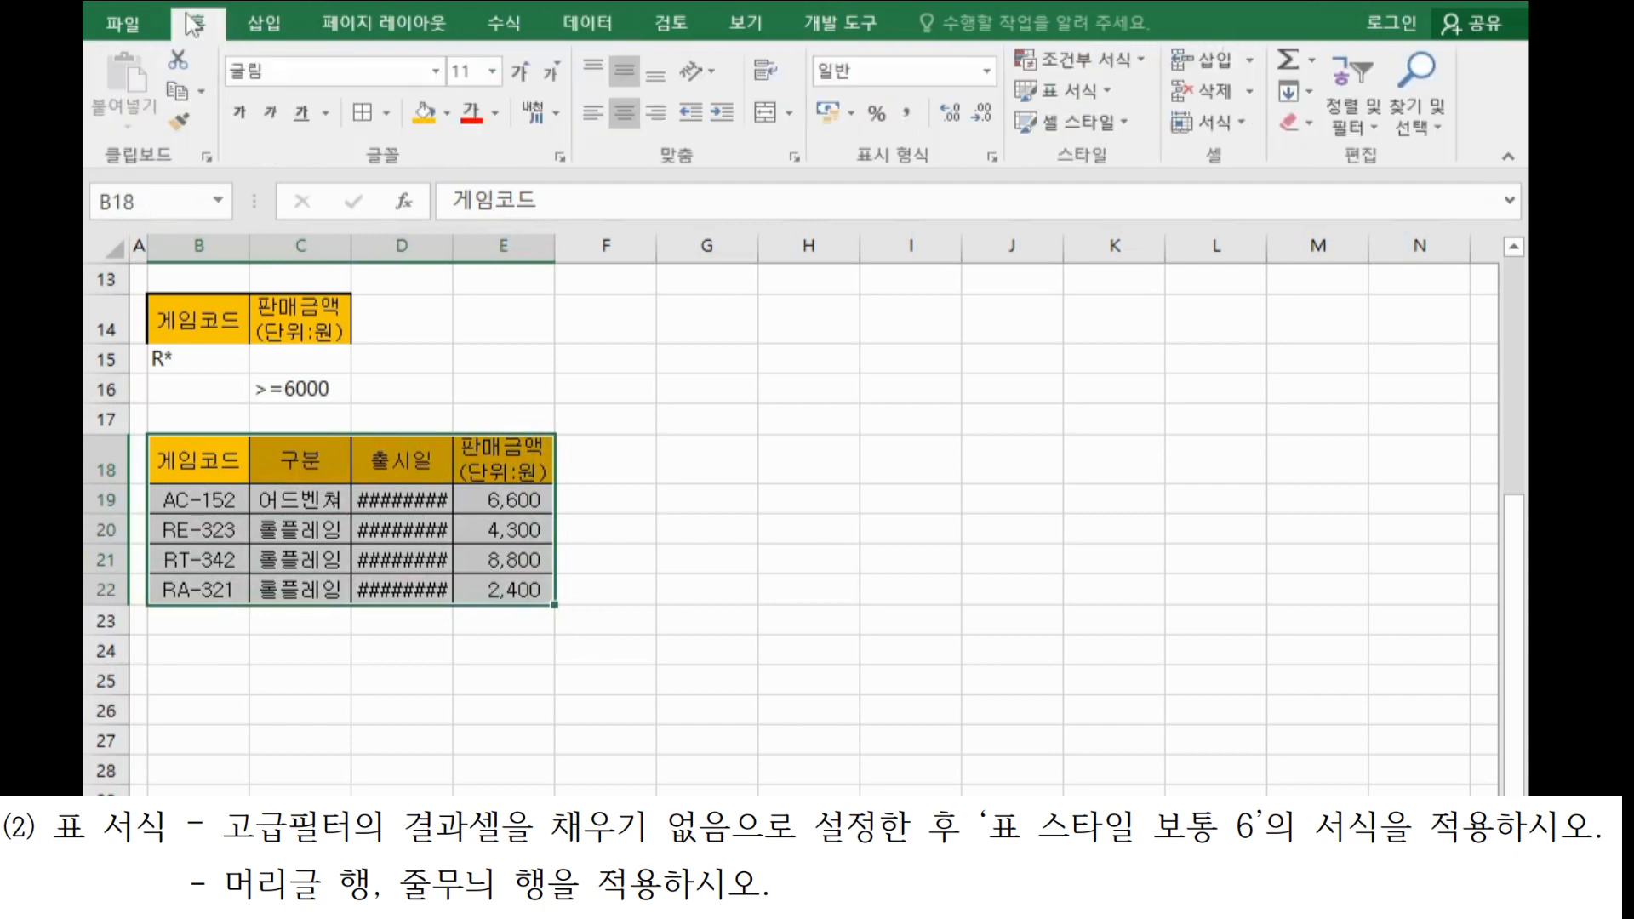
pyautogui.click(448, 115)
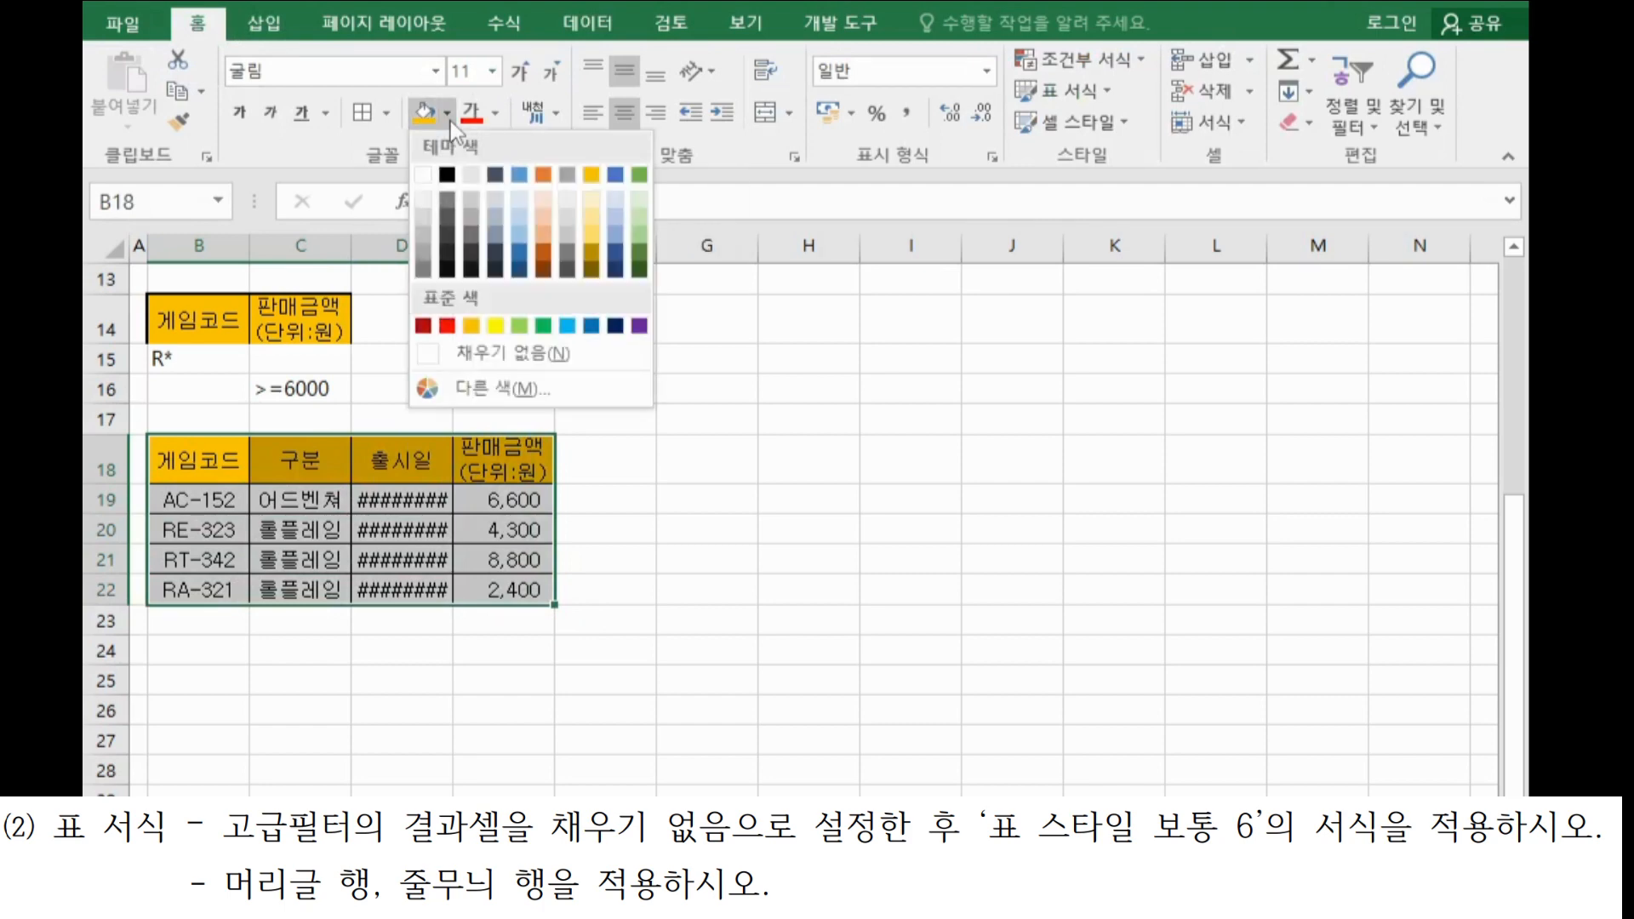
pyautogui.click(495, 365)
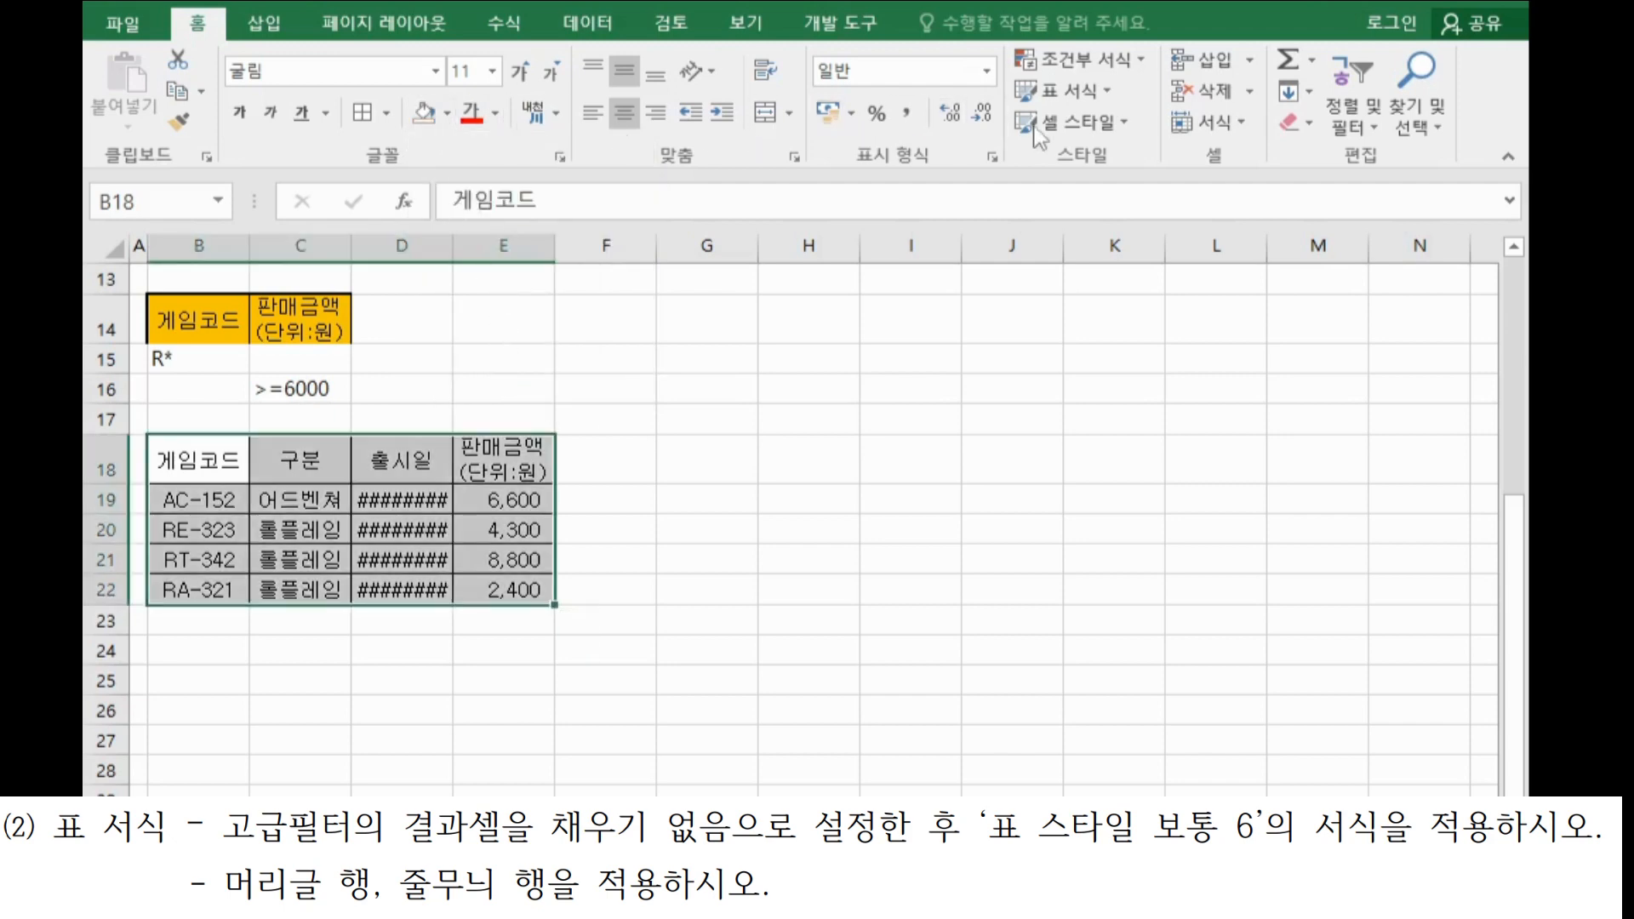
# Format the filter result B18:E22 as a table with headers, using the style 표 스타일 보통 6.
pyautogui.click(1096, 108)
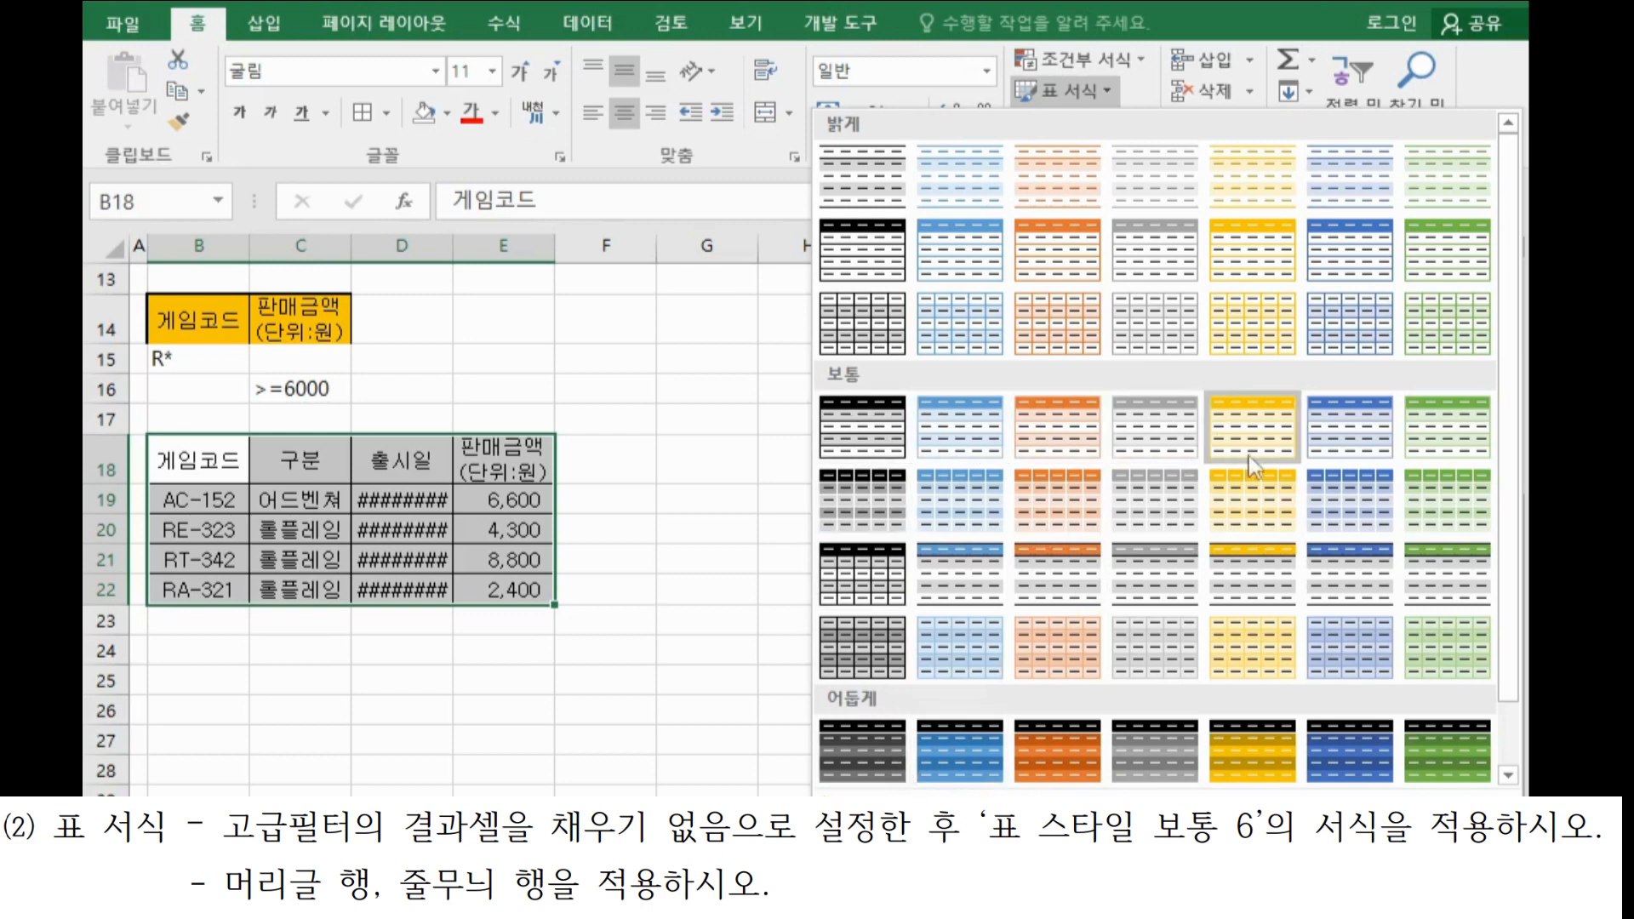
pyautogui.click(1346, 438)
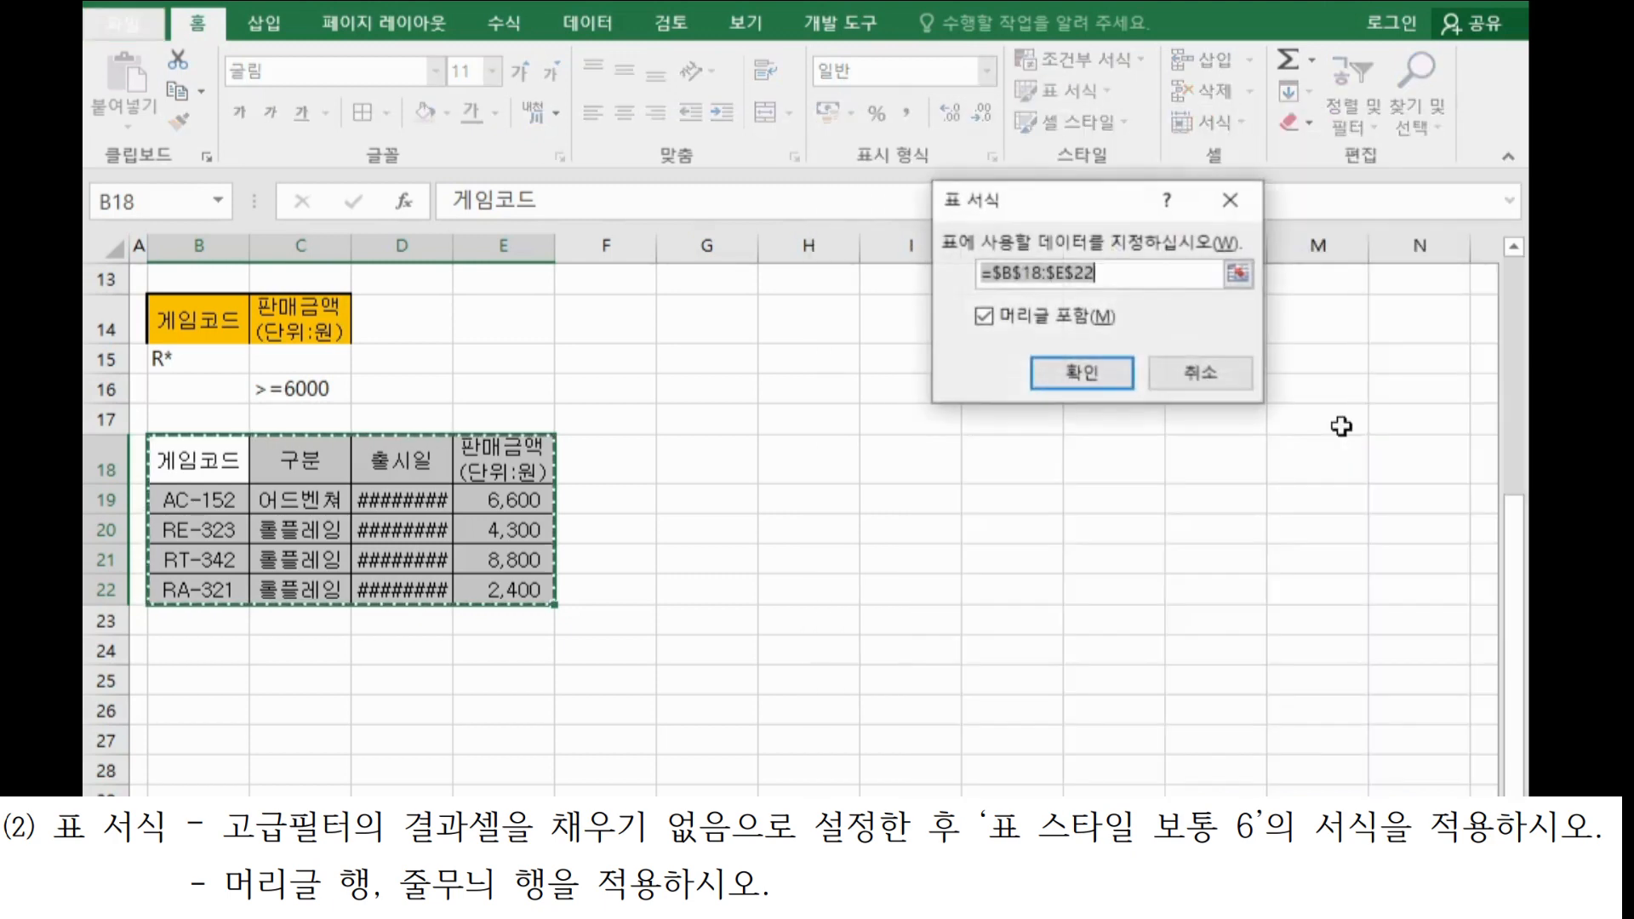
pyautogui.click(1093, 373)
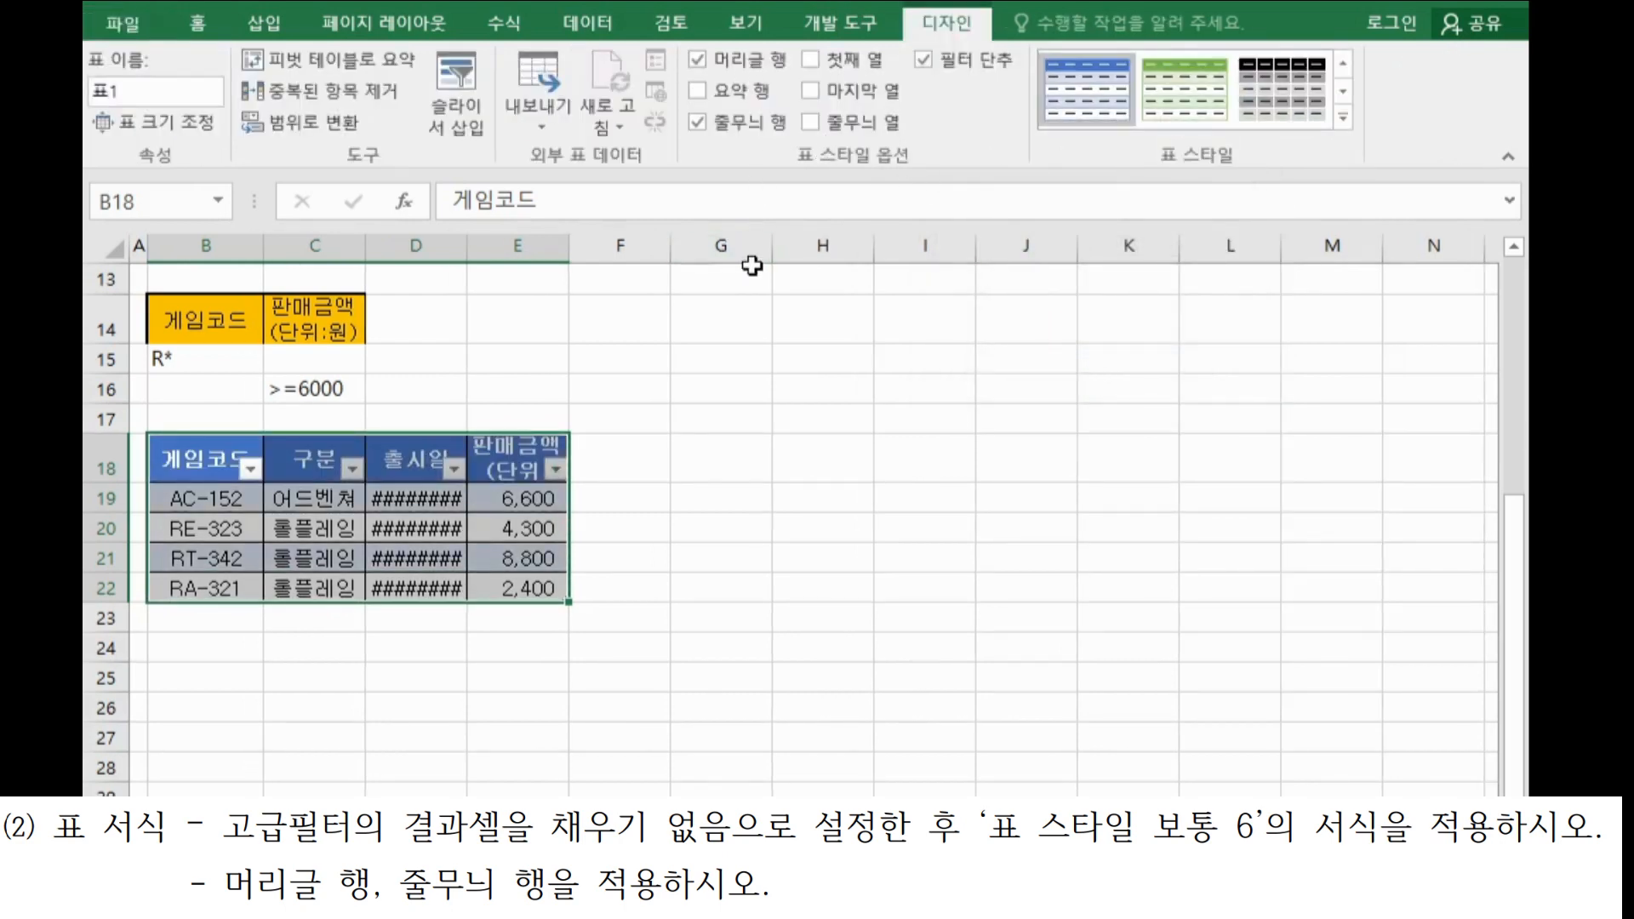
# Auto-fit the widths of columns B through H to their contents.
pyautogui.scroll(4, 697, 515)
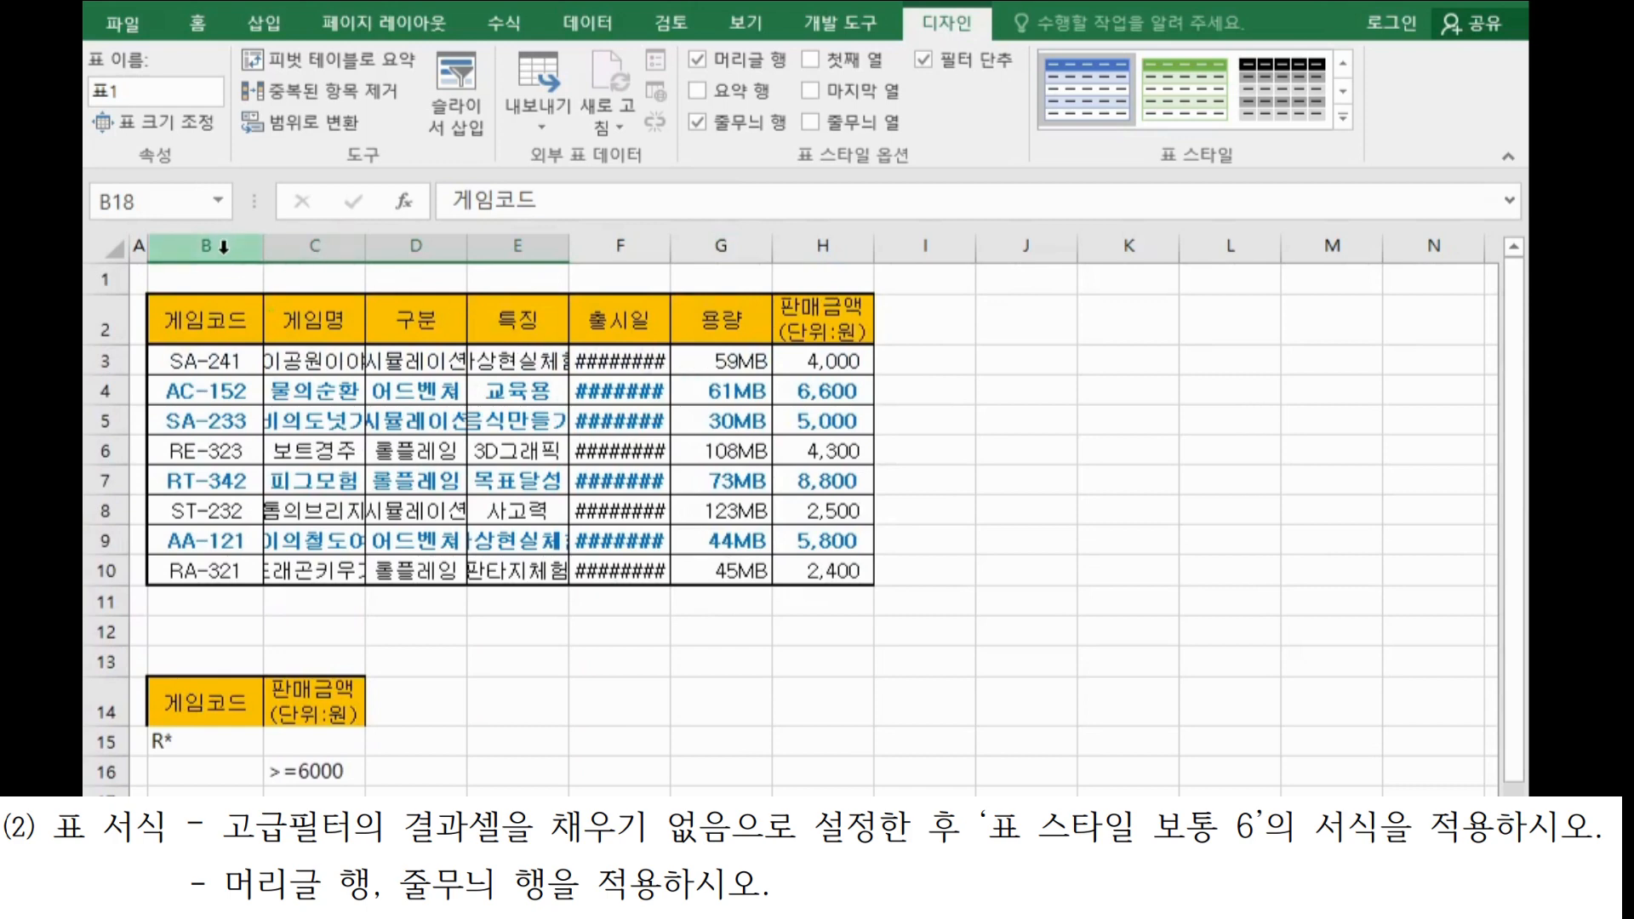
pyautogui.moveTo(223, 247); pyautogui.dragTo(838, 235)
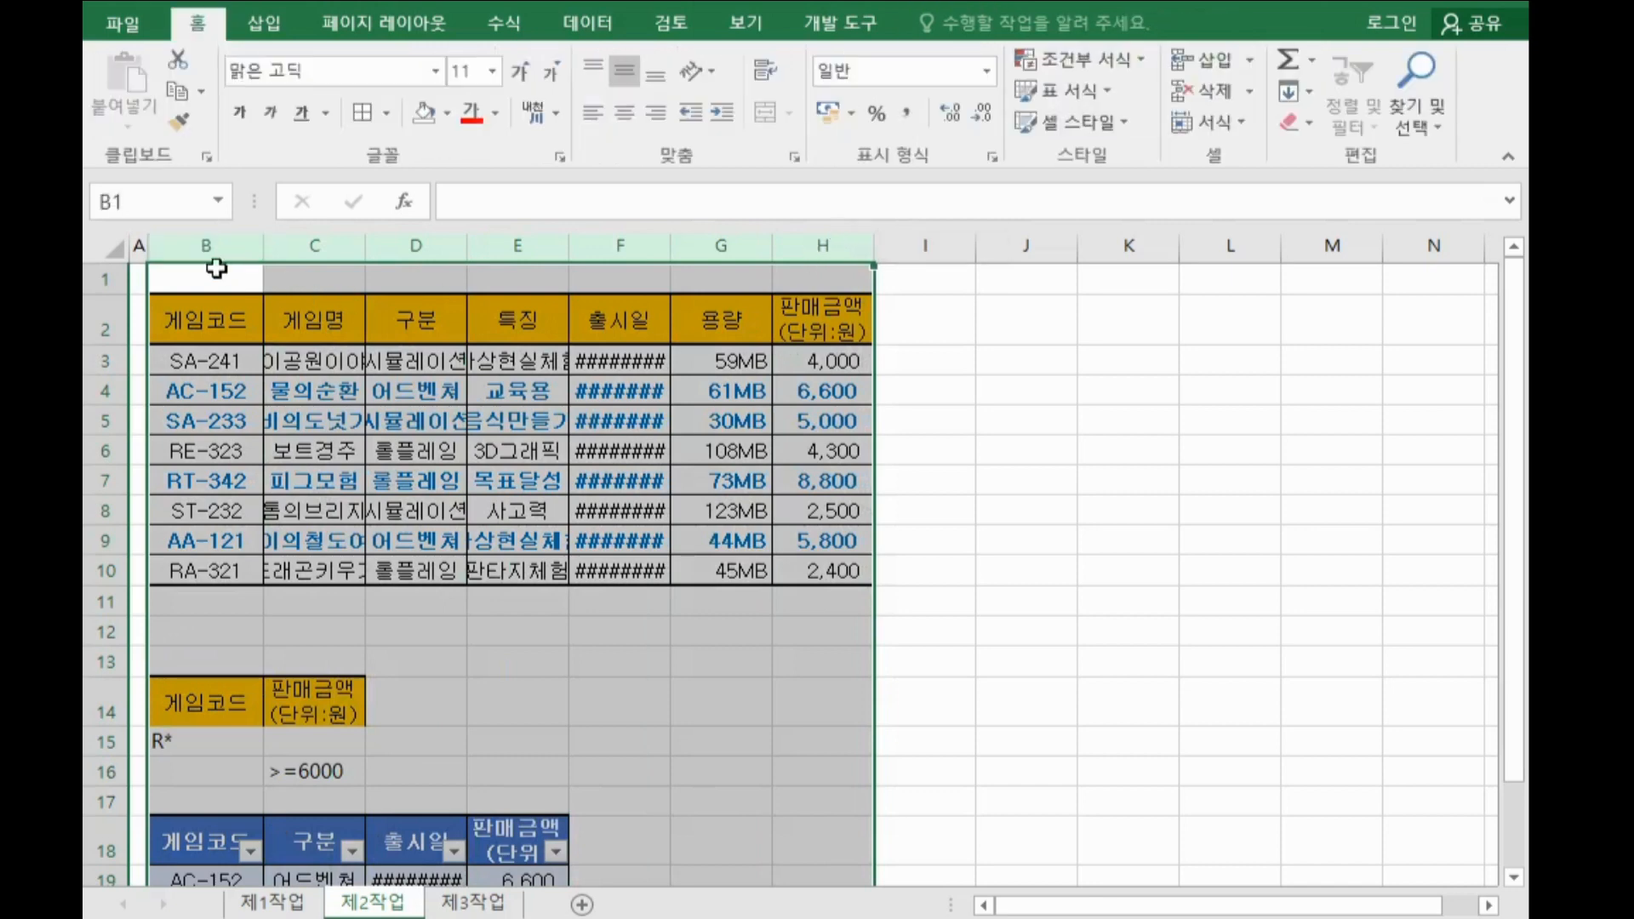
pyautogui.doubleClick(877, 244)
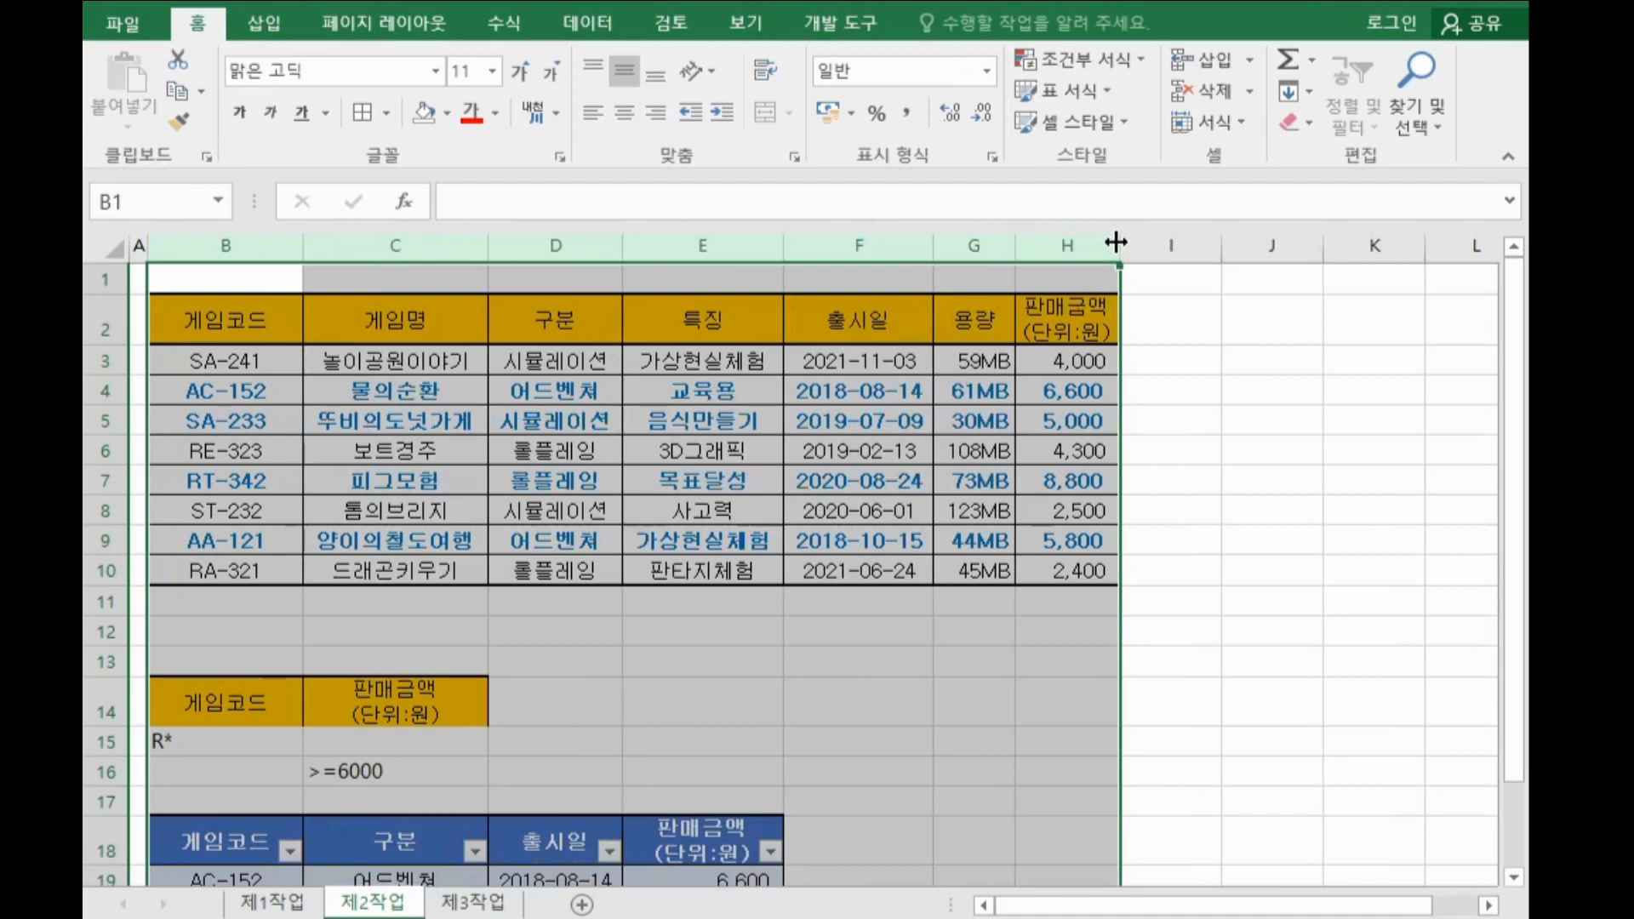
pyautogui.click(1250, 424)
pyautogui.scroll(-2, 1241, 439)
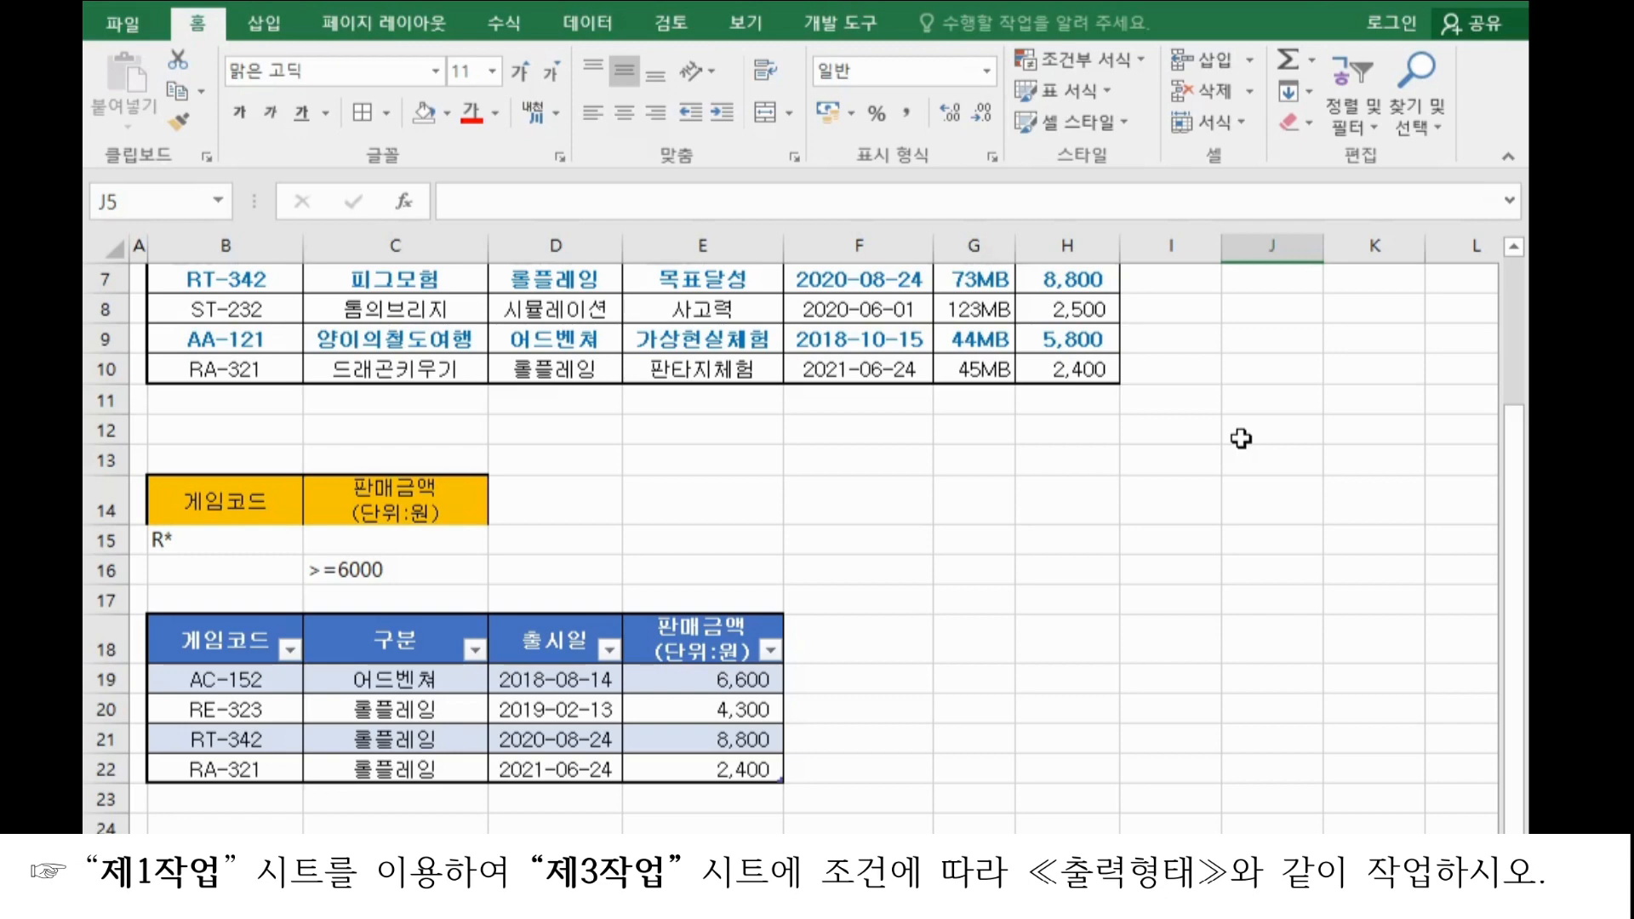
# Create a pivot table from range B4:H12 of sheet 제1작업 and place it at cell B2 of the existing sheet 제3작업.
pyautogui.hotkey('ctrl', 'pageup')
pyautogui.hotkey('ctrl', 'pageup')
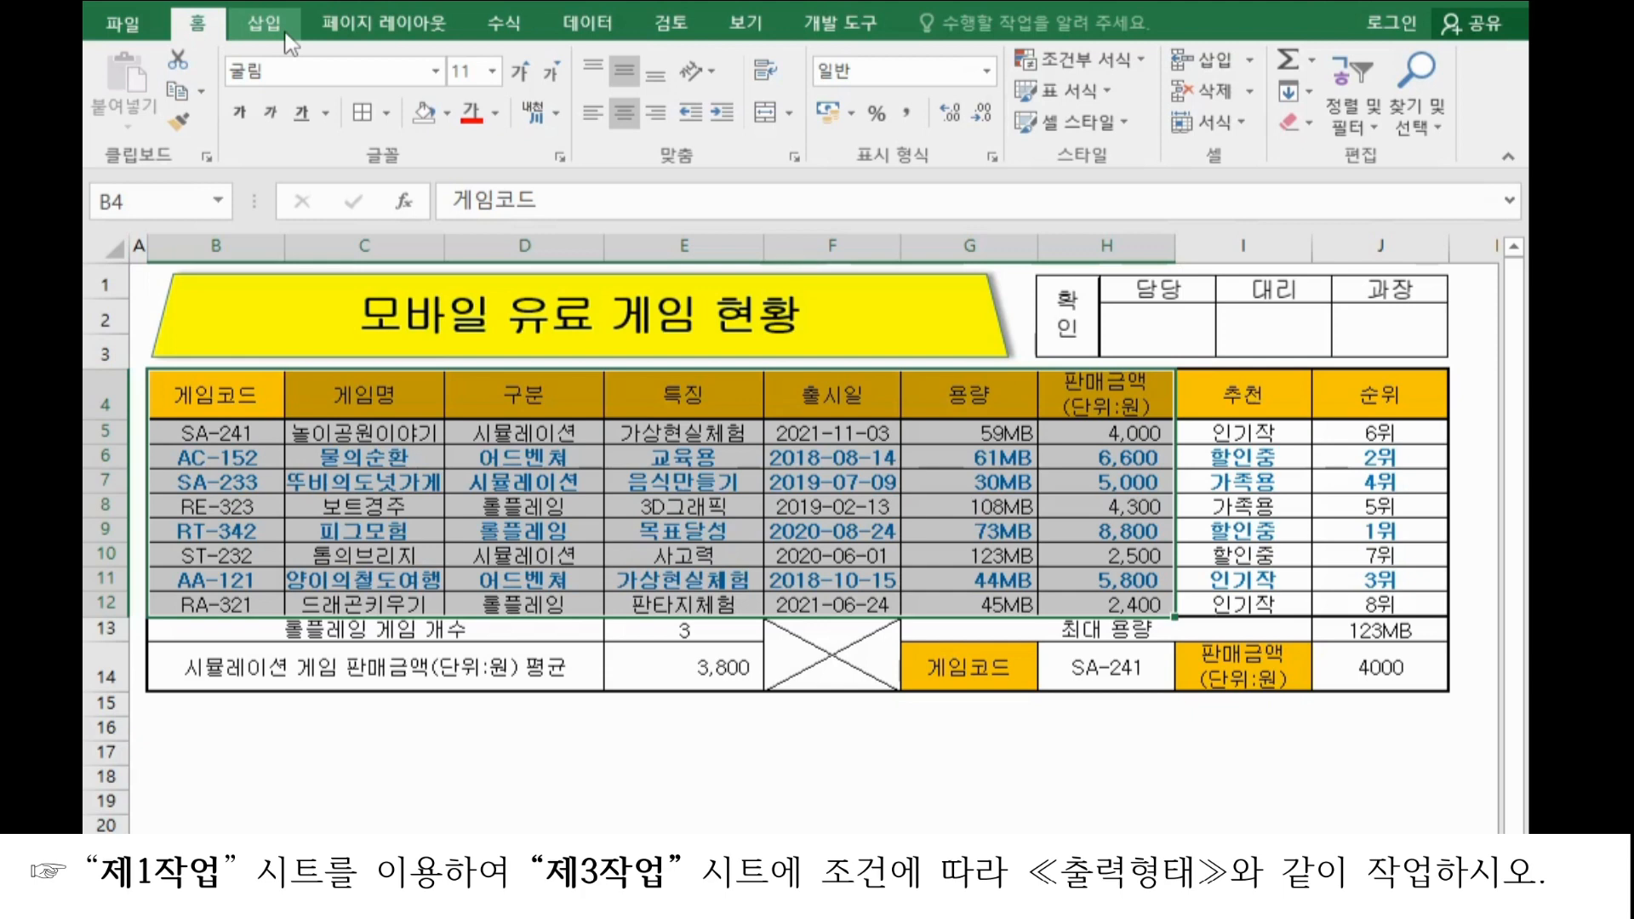
pyautogui.click(288, 41)
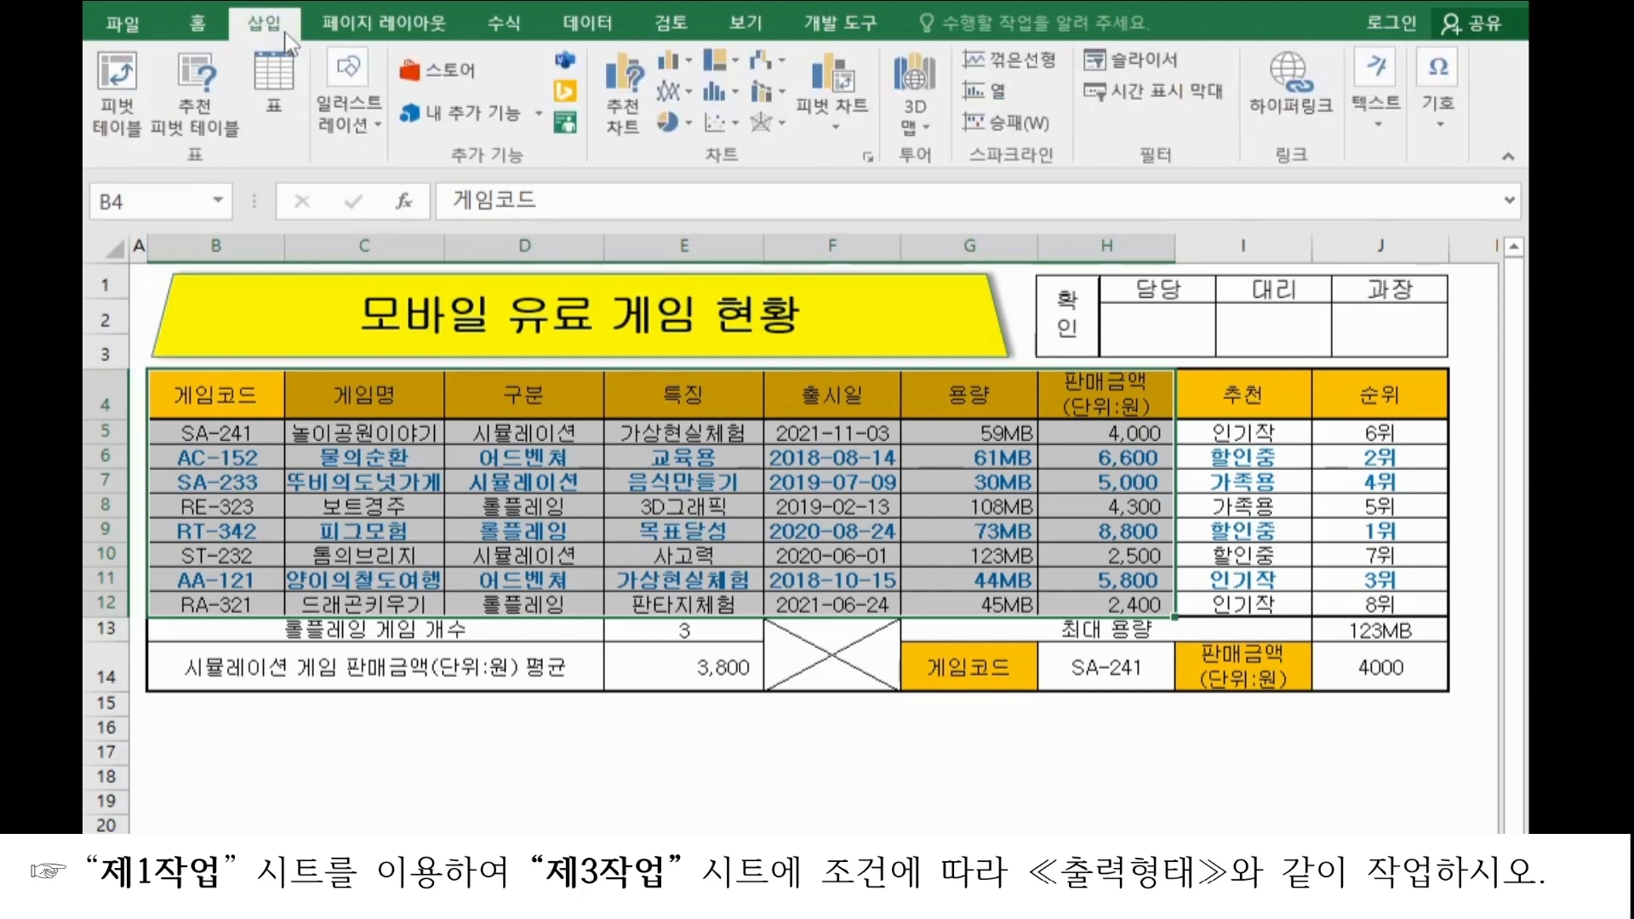
pyautogui.click(120, 94)
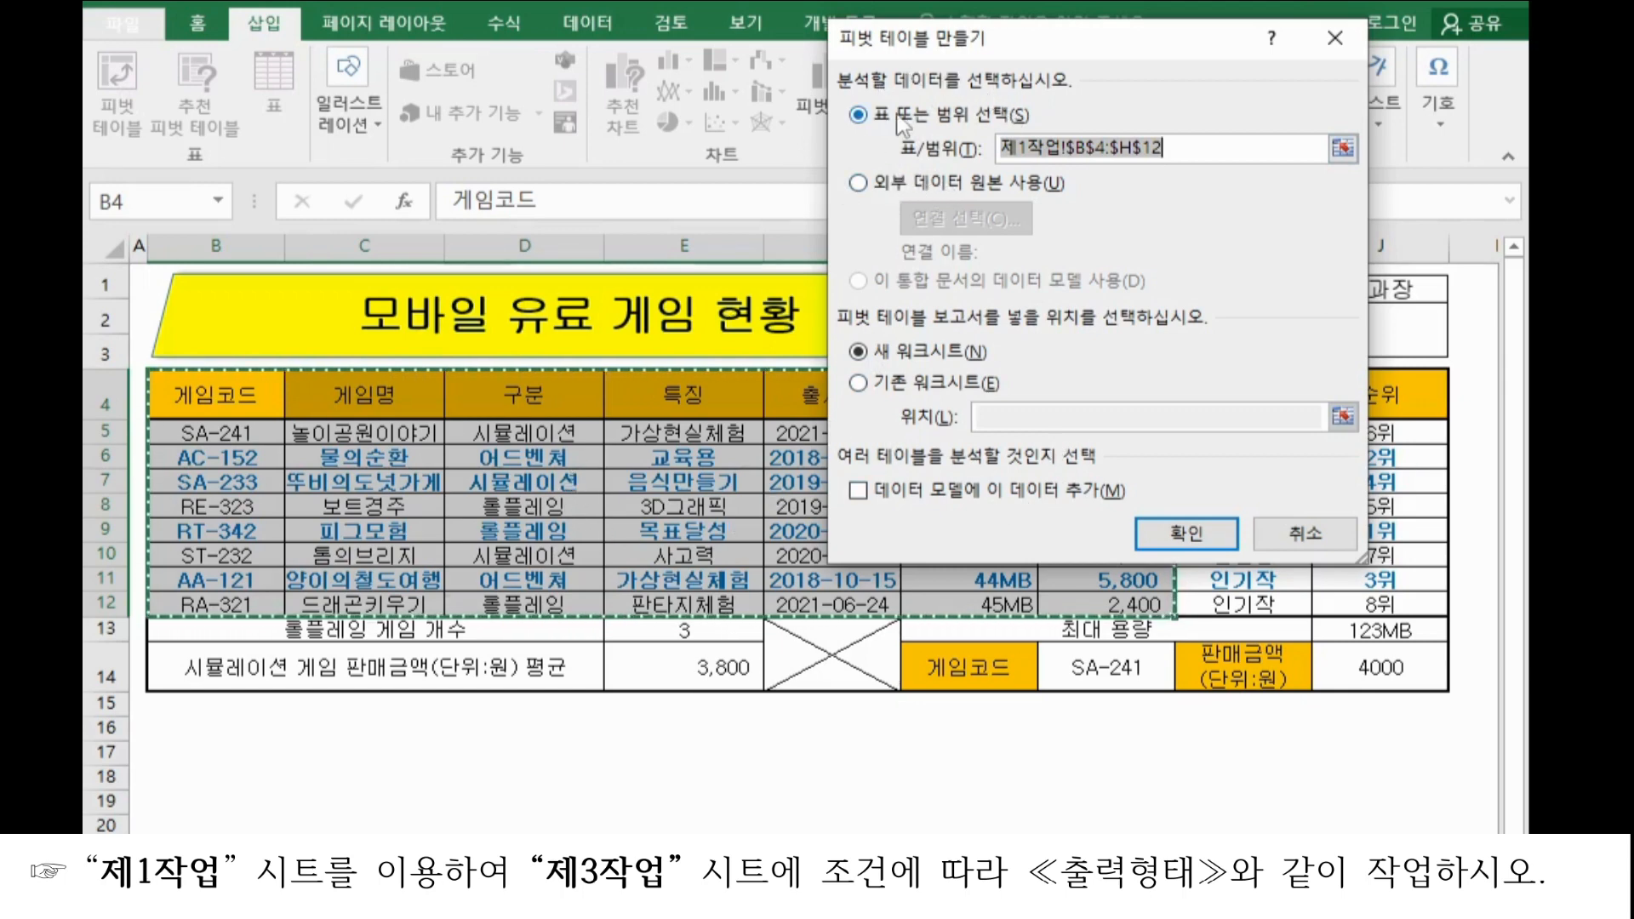
pyautogui.click(909, 392)
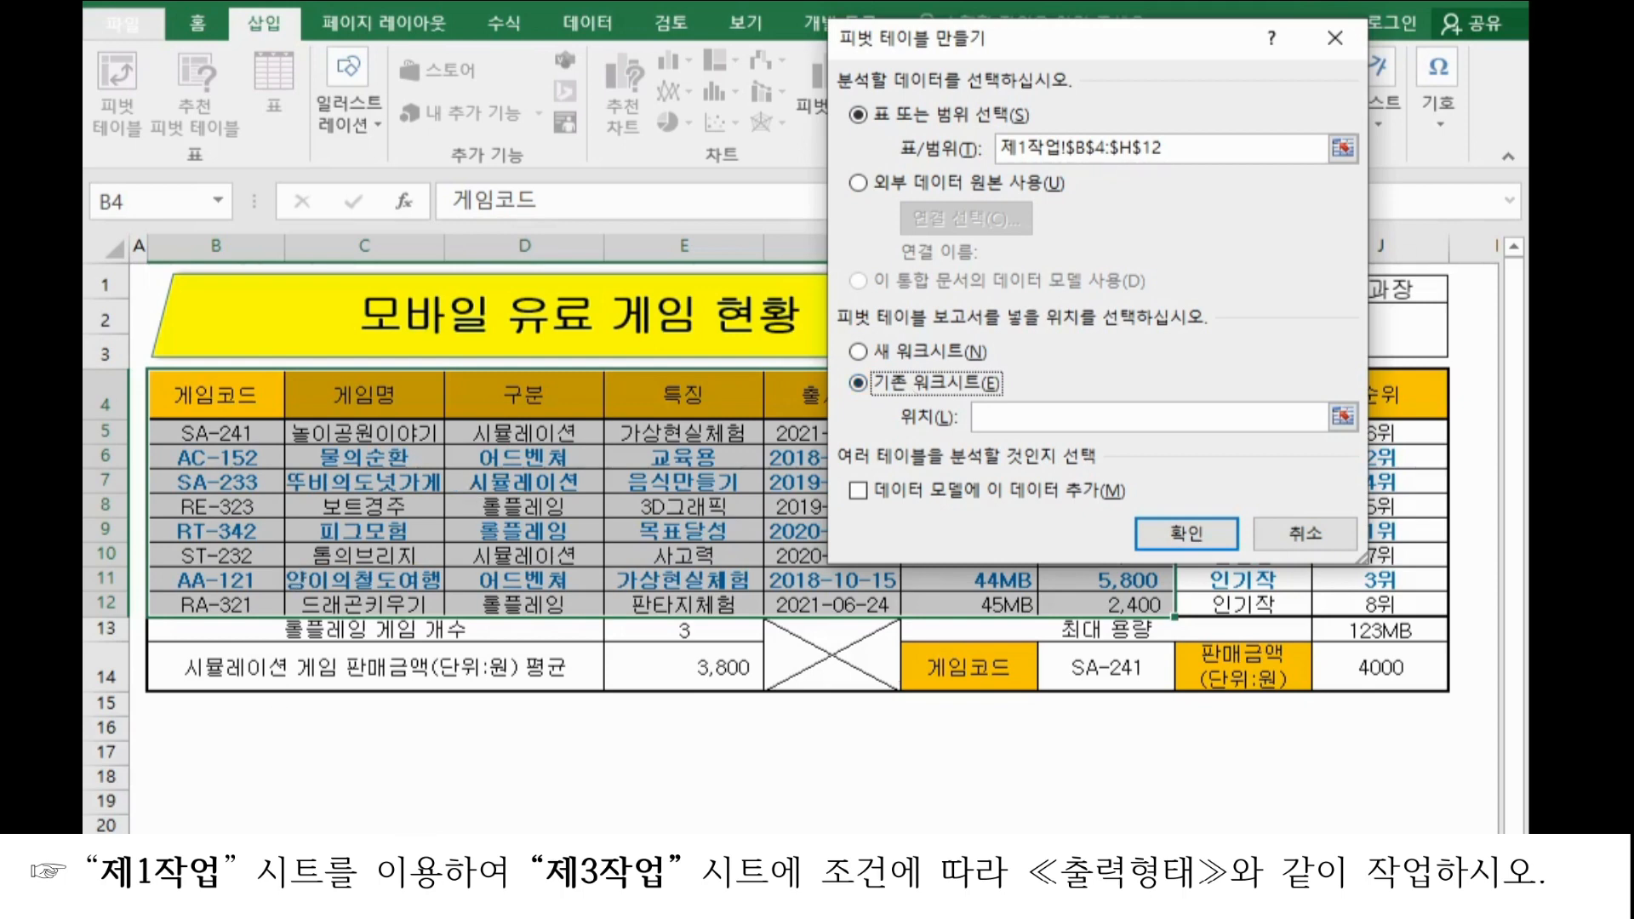
pyautogui.click(306, 852)
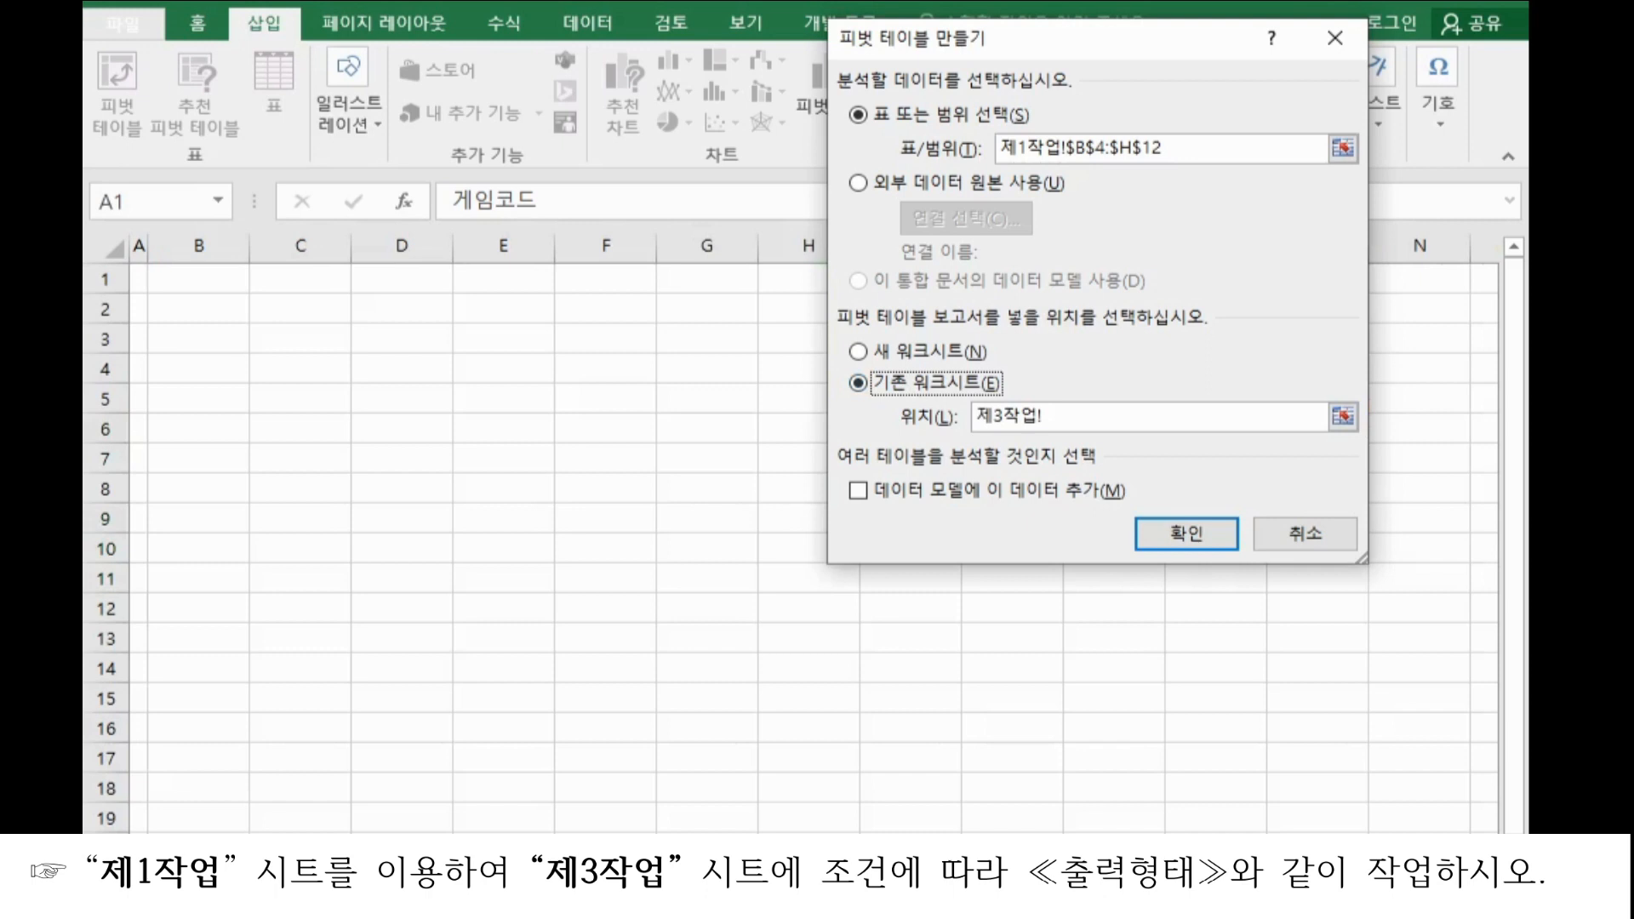
pyautogui.click(218, 312)
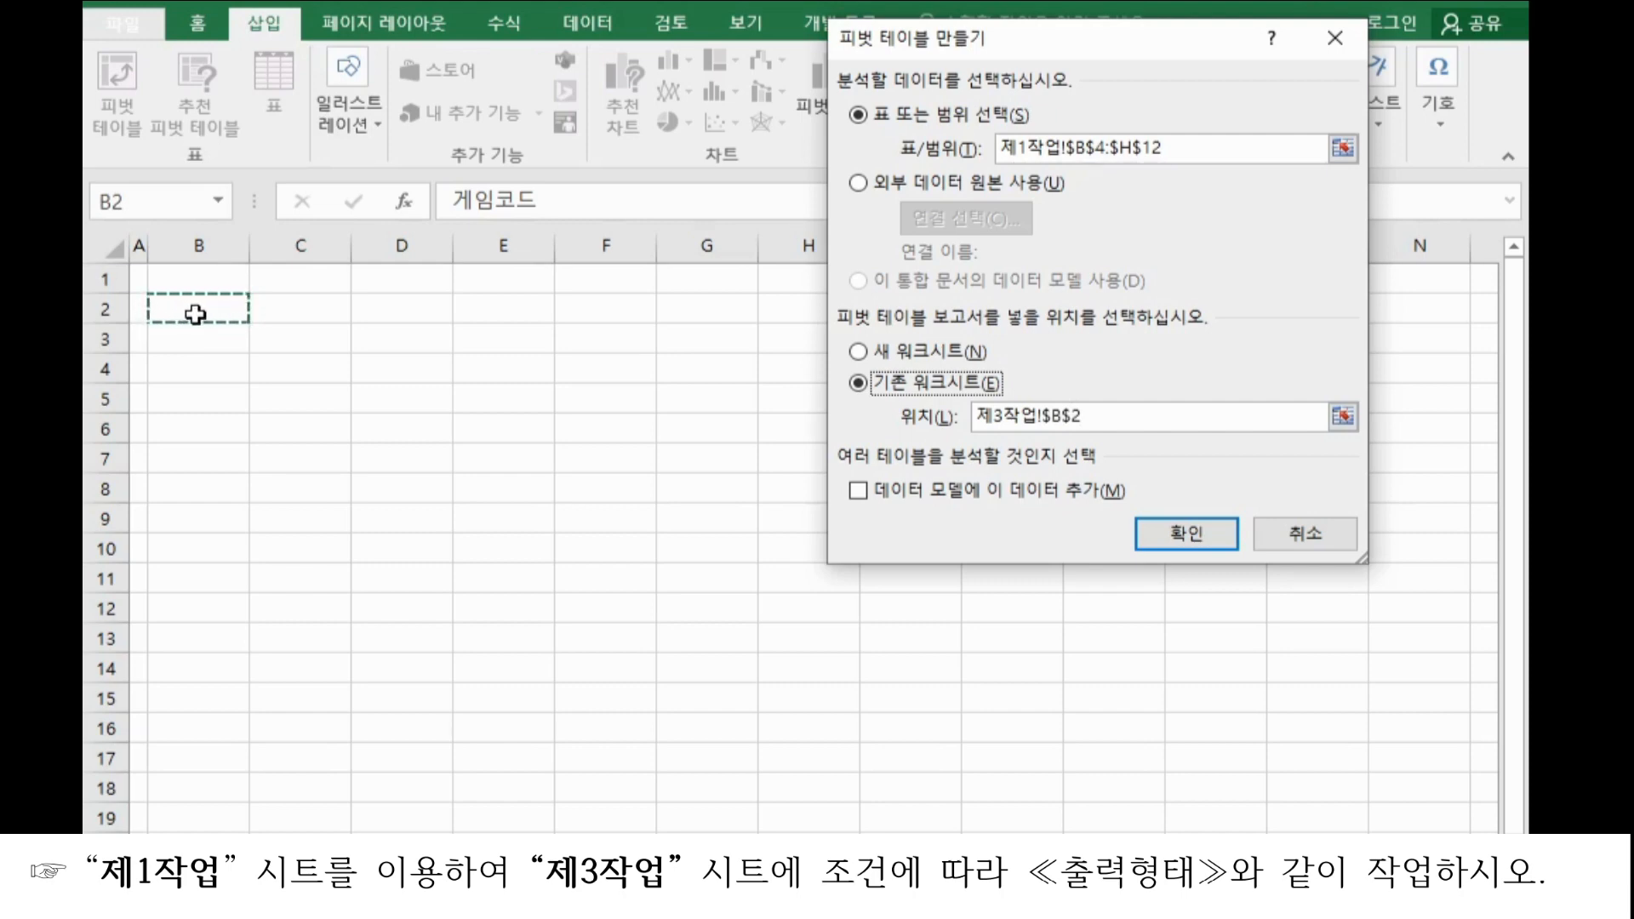
pyautogui.click(1179, 536)
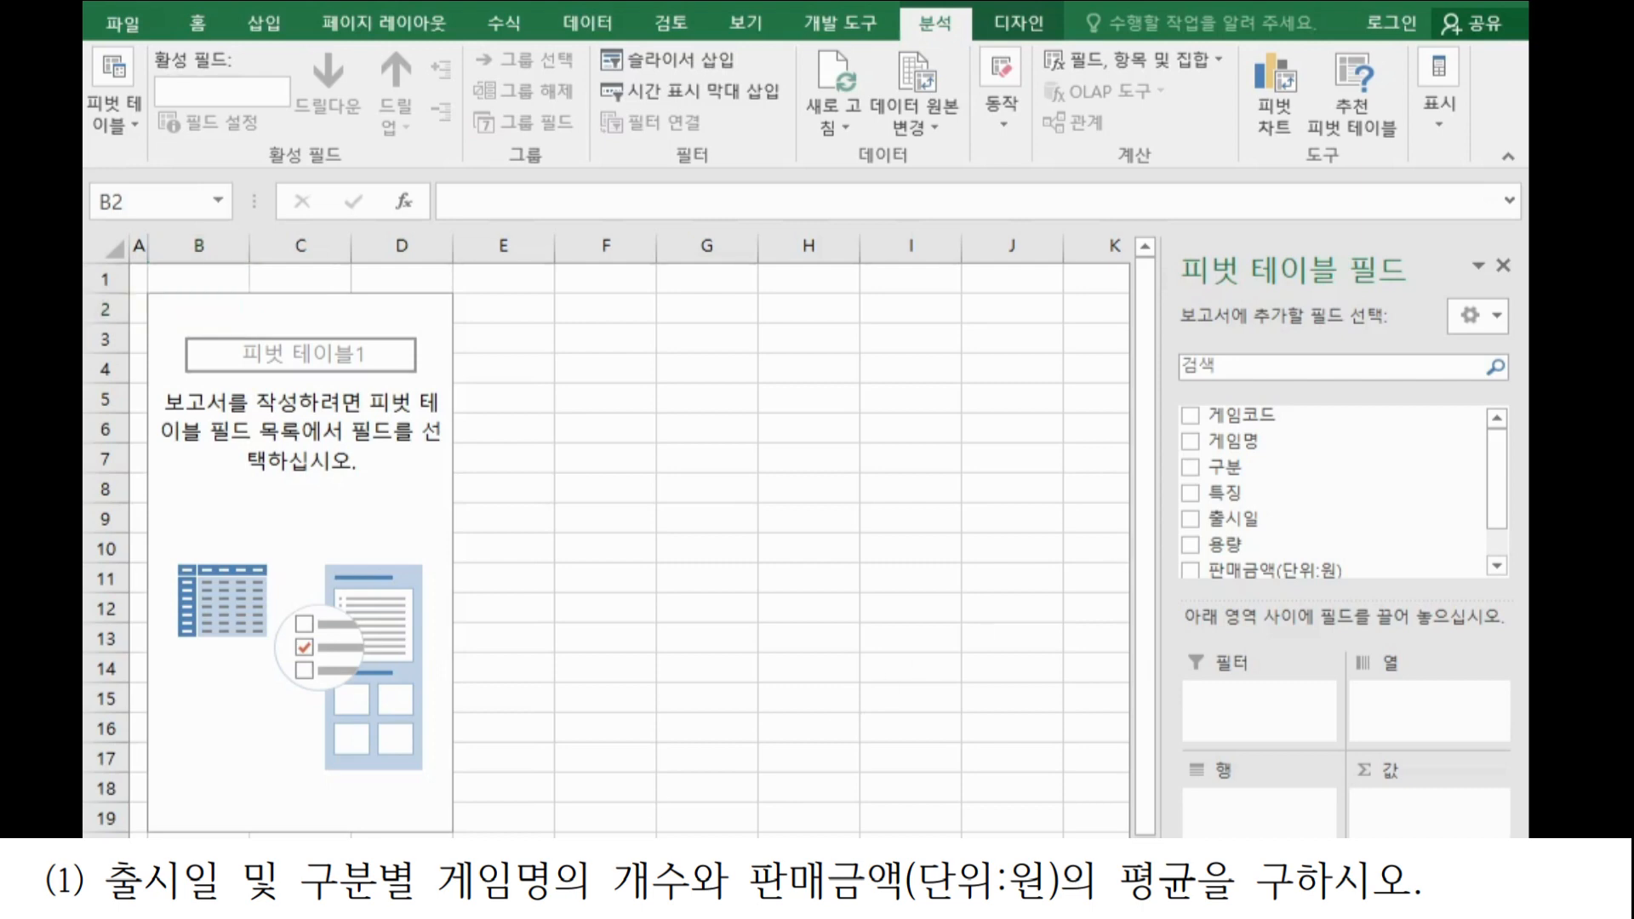
# Switch to Paint and handwrite 구분 near the canvas's upper middle, with a second, underlined word below it, as column labels.
pyautogui.hotkey('alt', 'Tab')
pyautogui.moveTo(524, 207)
pyautogui.mouseDown()
pyautogui.moveTo(584, 245)
pyautogui.moveTo(552, 288)
pyautogui.mouseUp()
pyautogui.moveTo(586, 189)
pyautogui.mouseDown()
pyautogui.moveTo(634, 207)
pyautogui.moveTo(629, 229)
pyautogui.moveTo(696, 306)
pyautogui.mouseUp()
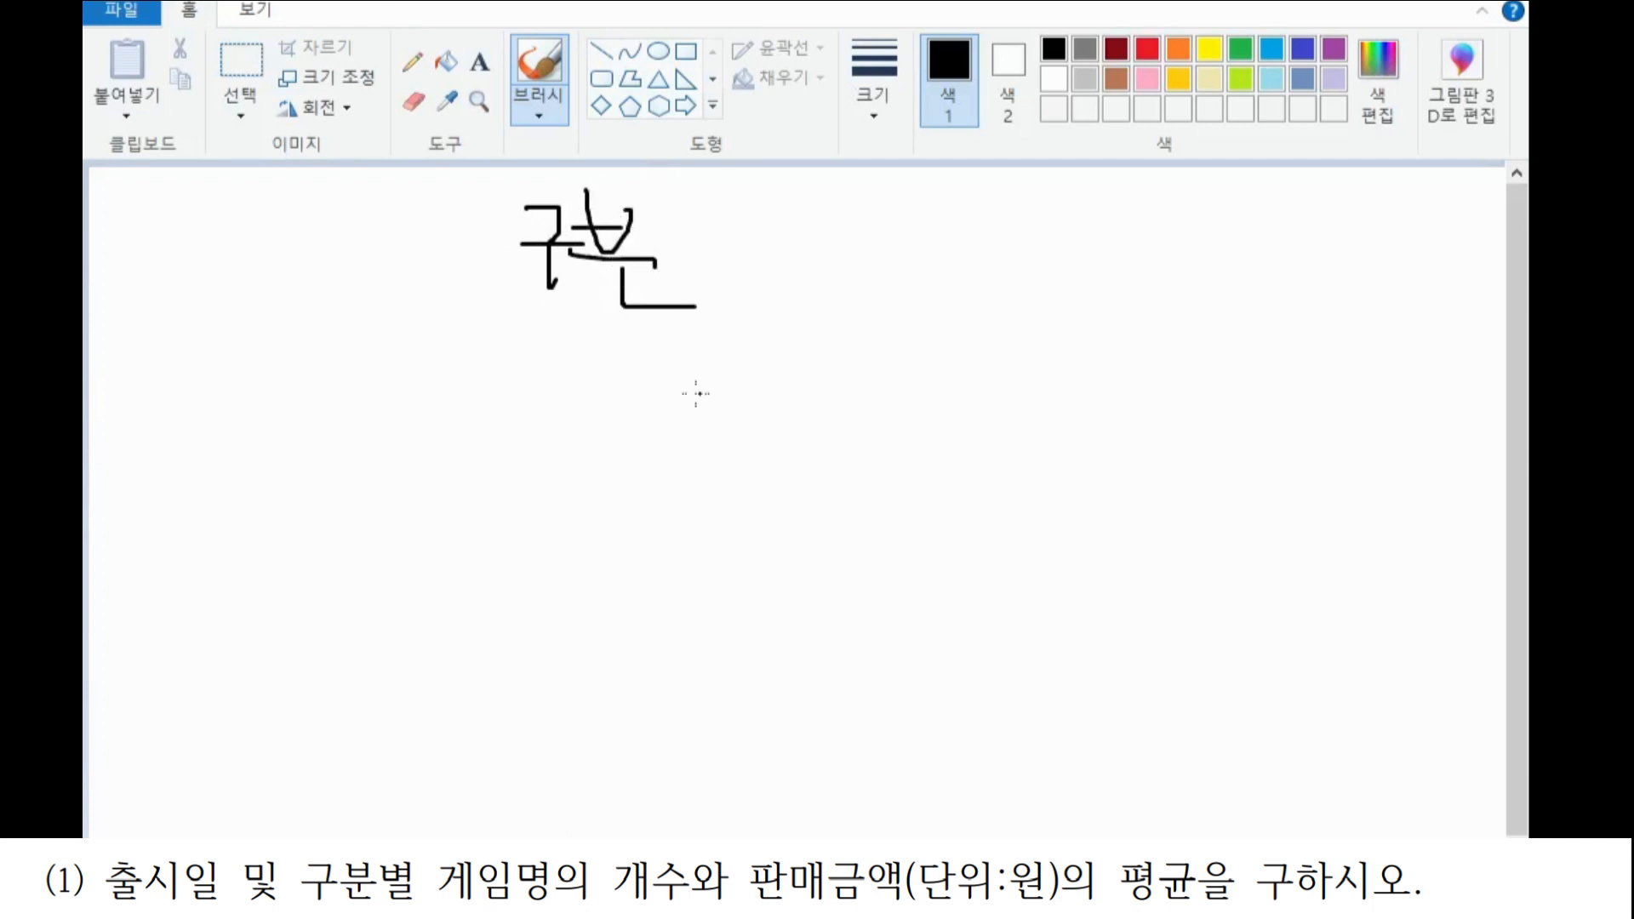
pyautogui.moveTo(653, 360)
pyautogui.mouseDown()
pyautogui.moveTo(686, 393)
pyautogui.moveTo(721, 390)
pyautogui.moveTo(666, 388)
pyautogui.moveTo(736, 357)
pyautogui.mouseUp()
pyautogui.moveTo(739, 334); pyautogui.dragTo(739, 396)
pyautogui.moveTo(780, 339)
pyautogui.mouseDown()
pyautogui.moveTo(768, 368)
pyautogui.moveTo(865, 373)
pyautogui.mouseUp()
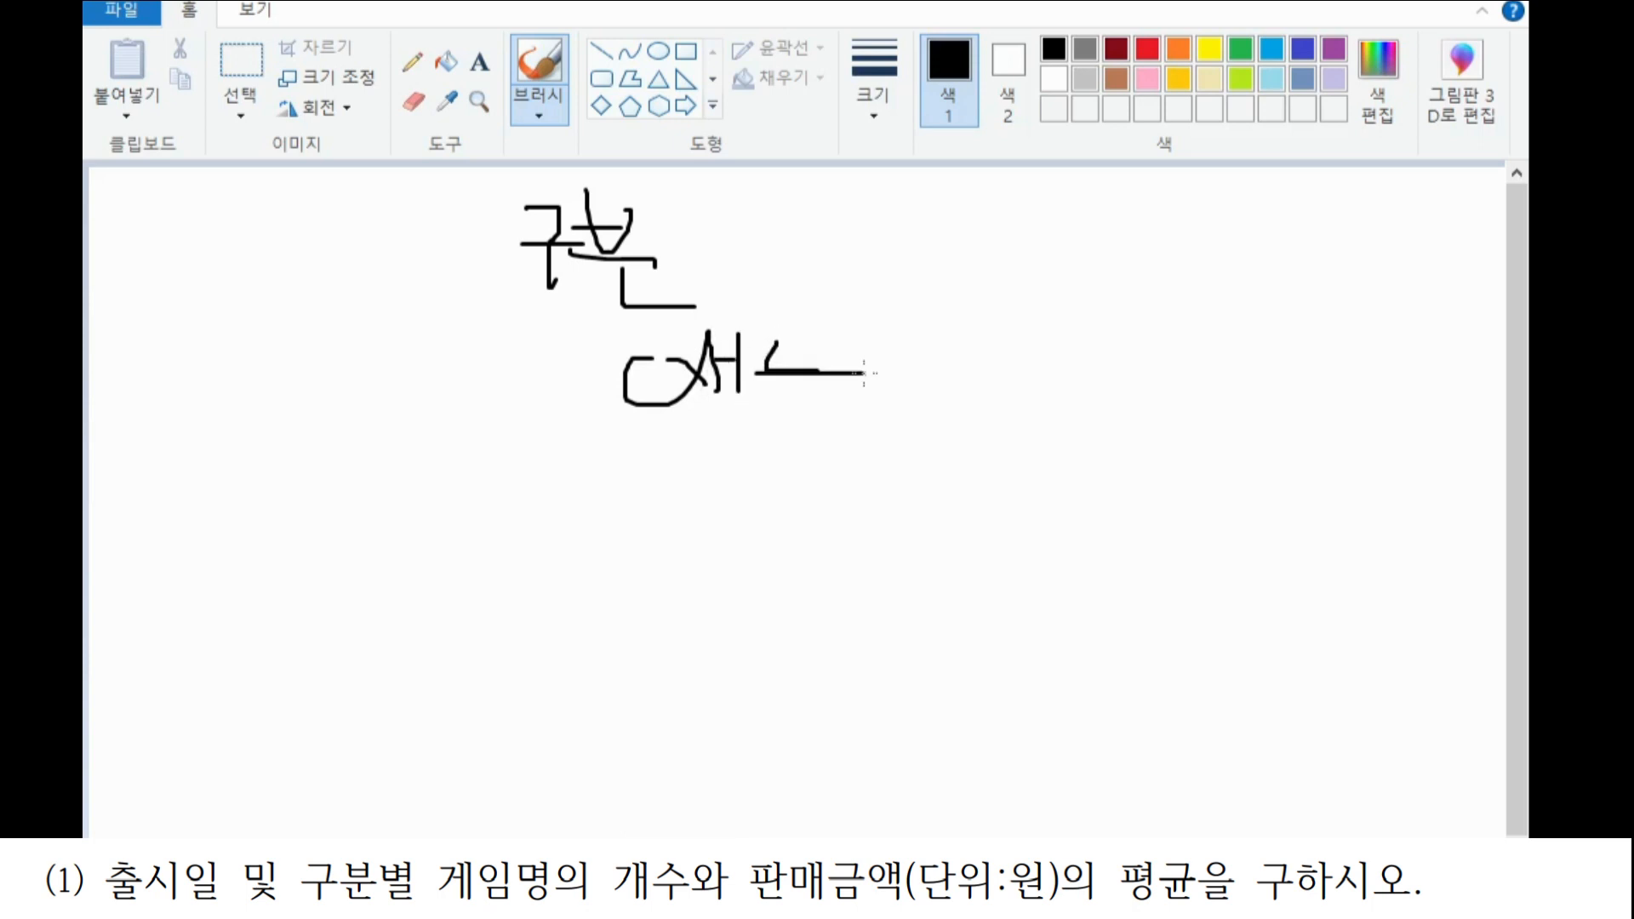
pyautogui.moveTo(764, 394); pyautogui.dragTo(841, 394)
# Handwrite 게임 below the column labels as the value and 출시 at the canvas's far left as the row label.
pyautogui.moveTo(497, 491)
pyautogui.mouseDown()
pyautogui.moveTo(517, 501)
pyautogui.moveTo(484, 562)
pyautogui.mouseUp()
pyautogui.moveTo(504, 543); pyautogui.dragTo(531, 543)
pyautogui.moveTo(552, 489)
pyautogui.mouseDown()
pyautogui.moveTo(553, 555)
pyautogui.moveTo(628, 493)
pyautogui.moveTo(608, 491)
pyautogui.mouseUp()
pyautogui.moveTo(702, 487)
pyautogui.mouseDown()
pyautogui.moveTo(700, 569)
pyautogui.moveTo(685, 553)
pyautogui.moveTo(647, 593)
pyautogui.mouseUp()
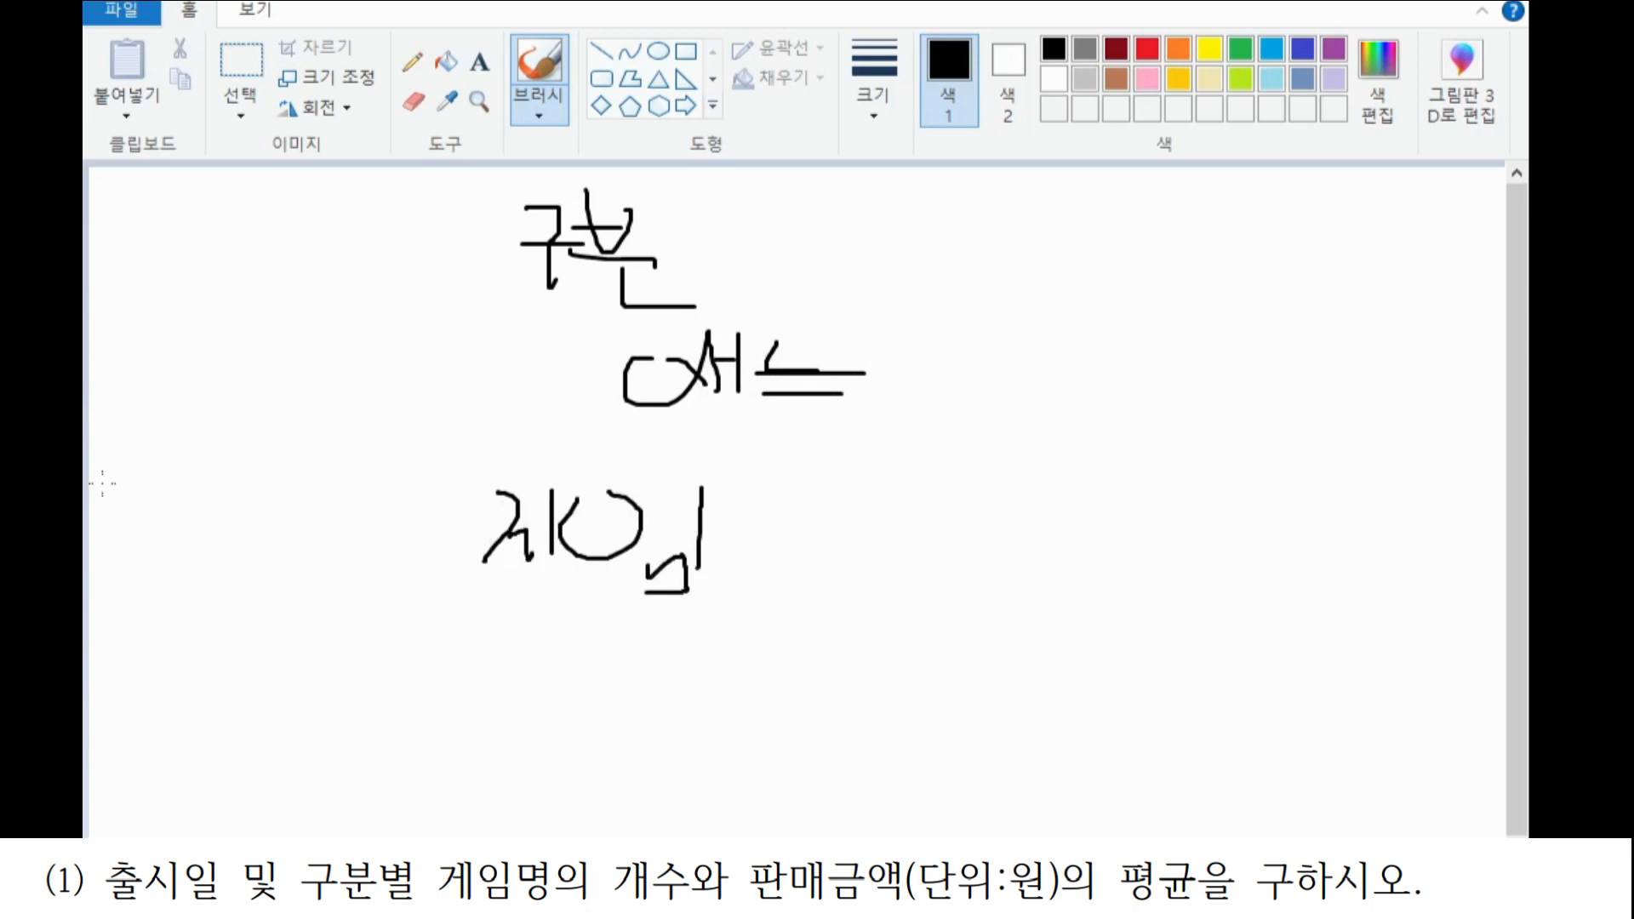
pyautogui.moveTo(100, 483); pyautogui.dragTo(128, 487)
pyautogui.moveTo(91, 506)
pyautogui.mouseDown()
pyautogui.moveTo(158, 522)
pyautogui.moveTo(151, 559)
pyautogui.moveTo(205, 559)
pyautogui.mouseUp()
pyautogui.moveTo(253, 481); pyautogui.dragTo(279, 660)
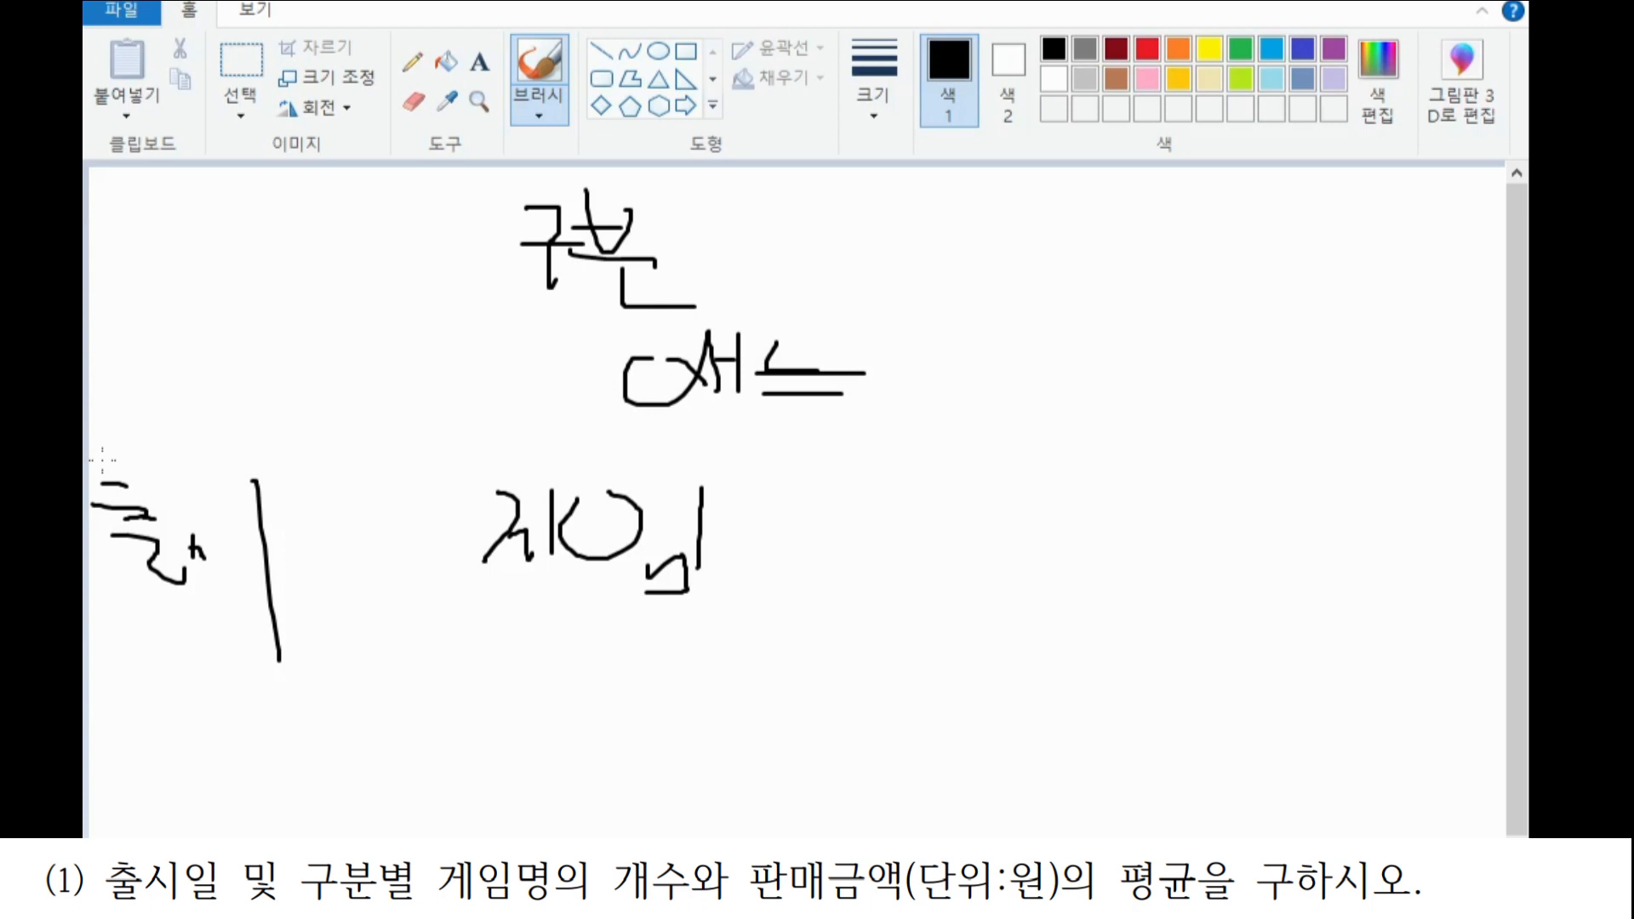
# Divide the sketch into four quadrants with one horizontal and one vertical line, and draw a circle in each quadrant.
pyautogui.moveTo(102, 460); pyautogui.dragTo(1482, 438)
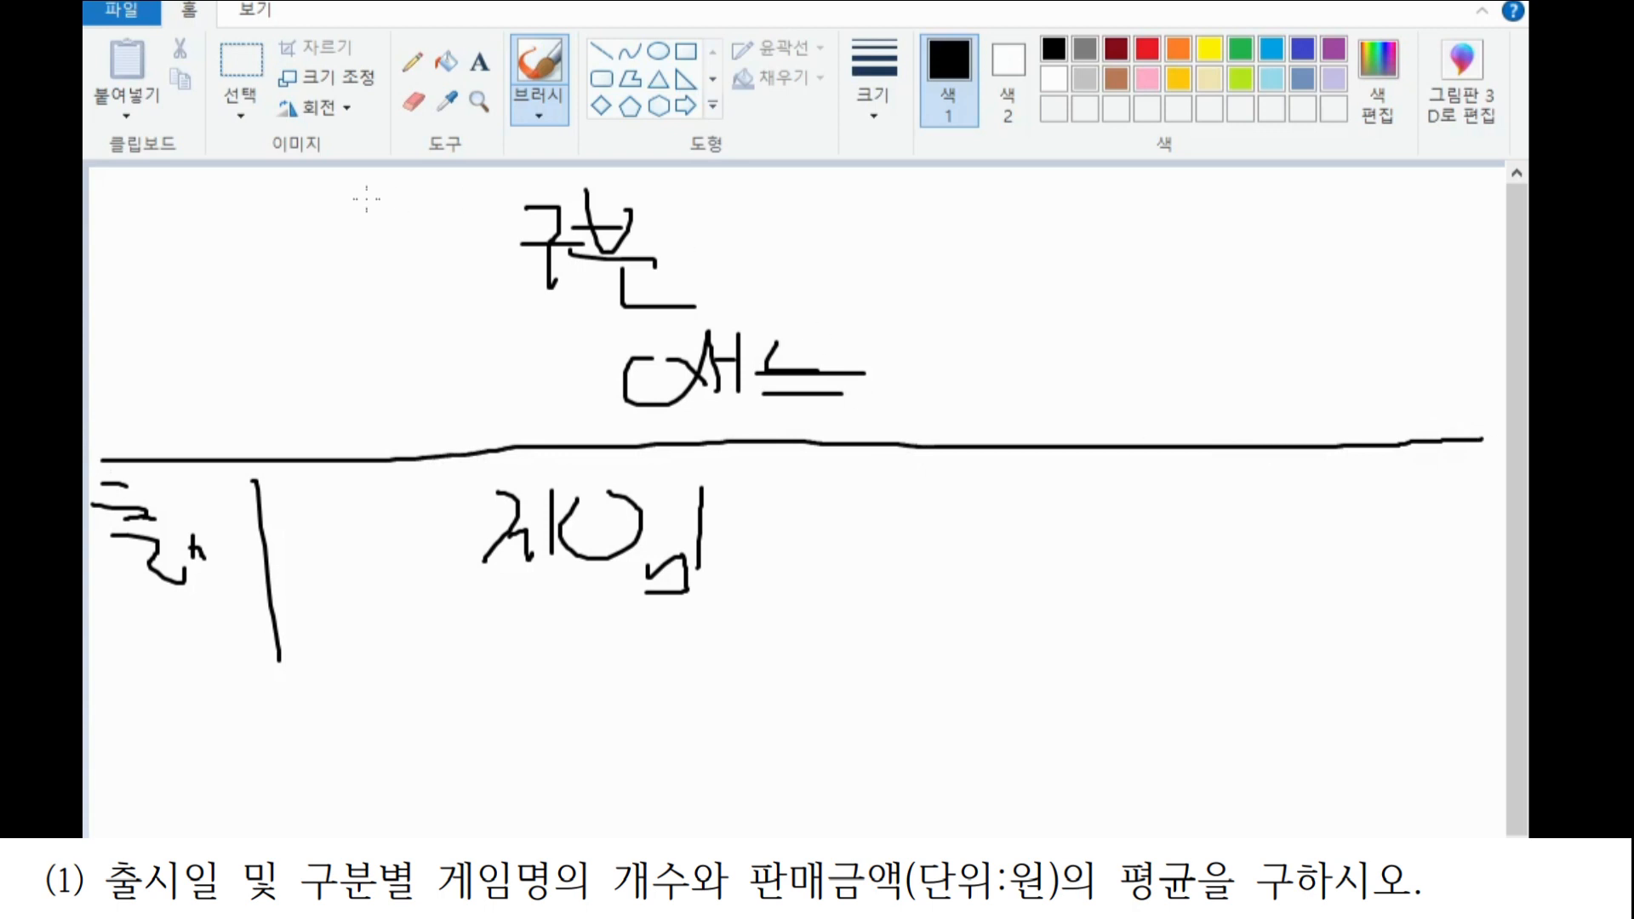
pyautogui.moveTo(366, 198); pyautogui.dragTo(336, 839)
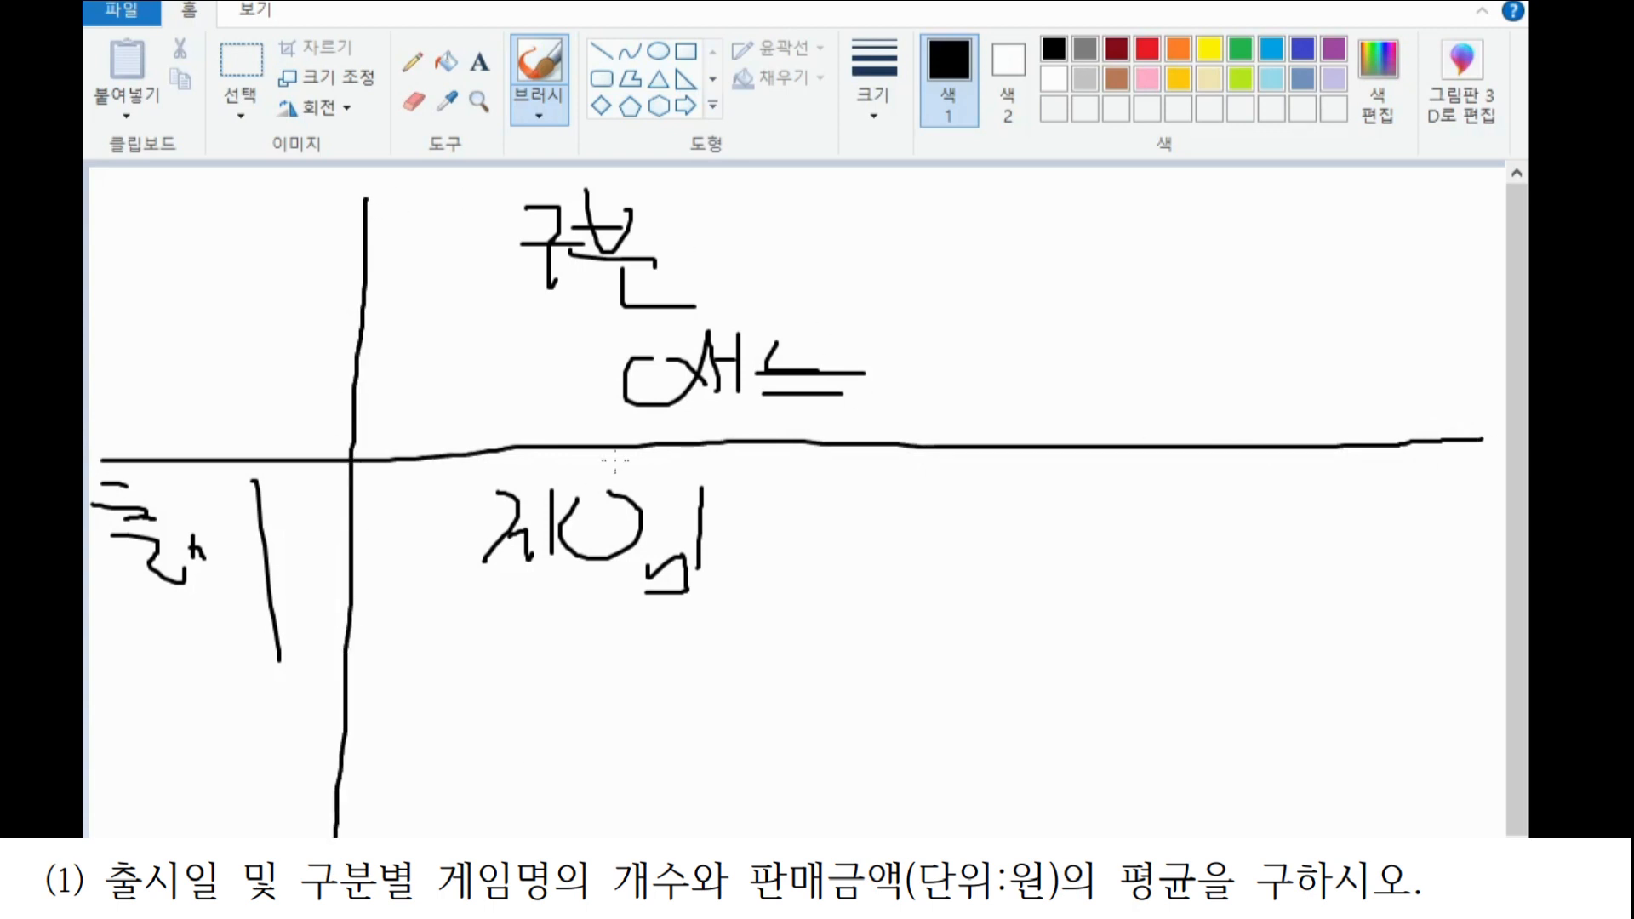
pyautogui.moveTo(210, 230)
pyautogui.mouseDown()
pyautogui.moveTo(255, 181)
pyautogui.moveTo(215, 232)
pyautogui.mouseUp()
pyautogui.moveTo(1085, 232)
pyautogui.mouseDown()
pyautogui.moveTo(1009, 170)
pyautogui.moveTo(1055, 249)
pyautogui.mouseUp()
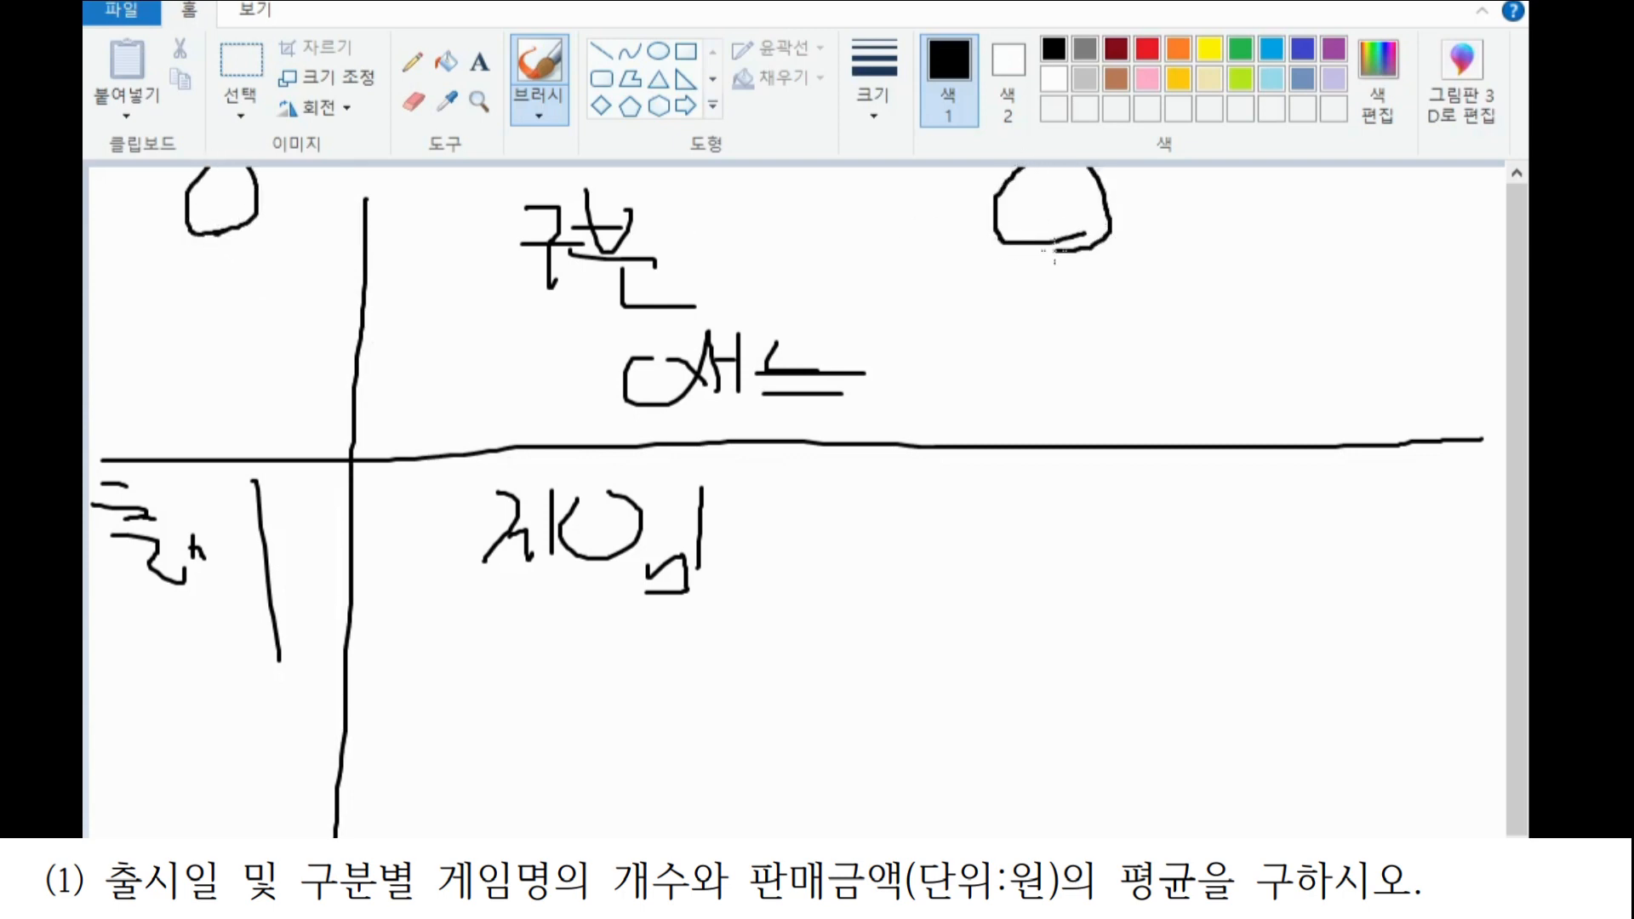
pyautogui.moveTo(255, 783)
pyautogui.mouseDown()
pyautogui.moveTo(225, 696)
pyautogui.moveTo(232, 789)
pyautogui.mouseUp()
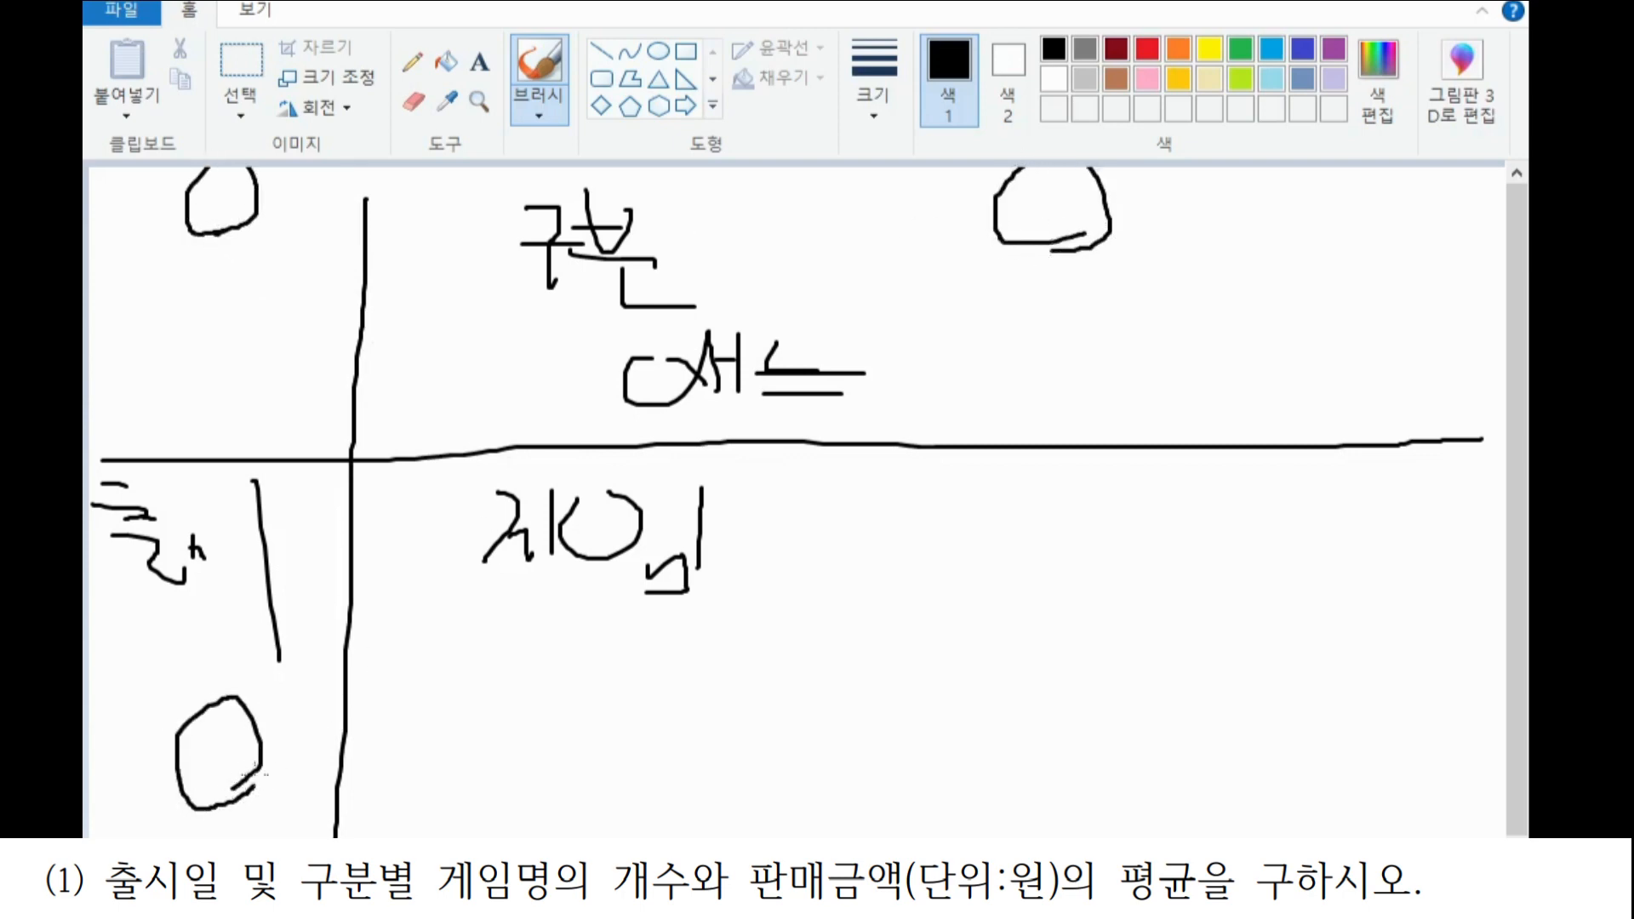
pyautogui.moveTo(646, 776)
pyautogui.mouseDown()
pyautogui.moveTo(590, 715)
pyautogui.moveTo(595, 824)
pyautogui.mouseUp()
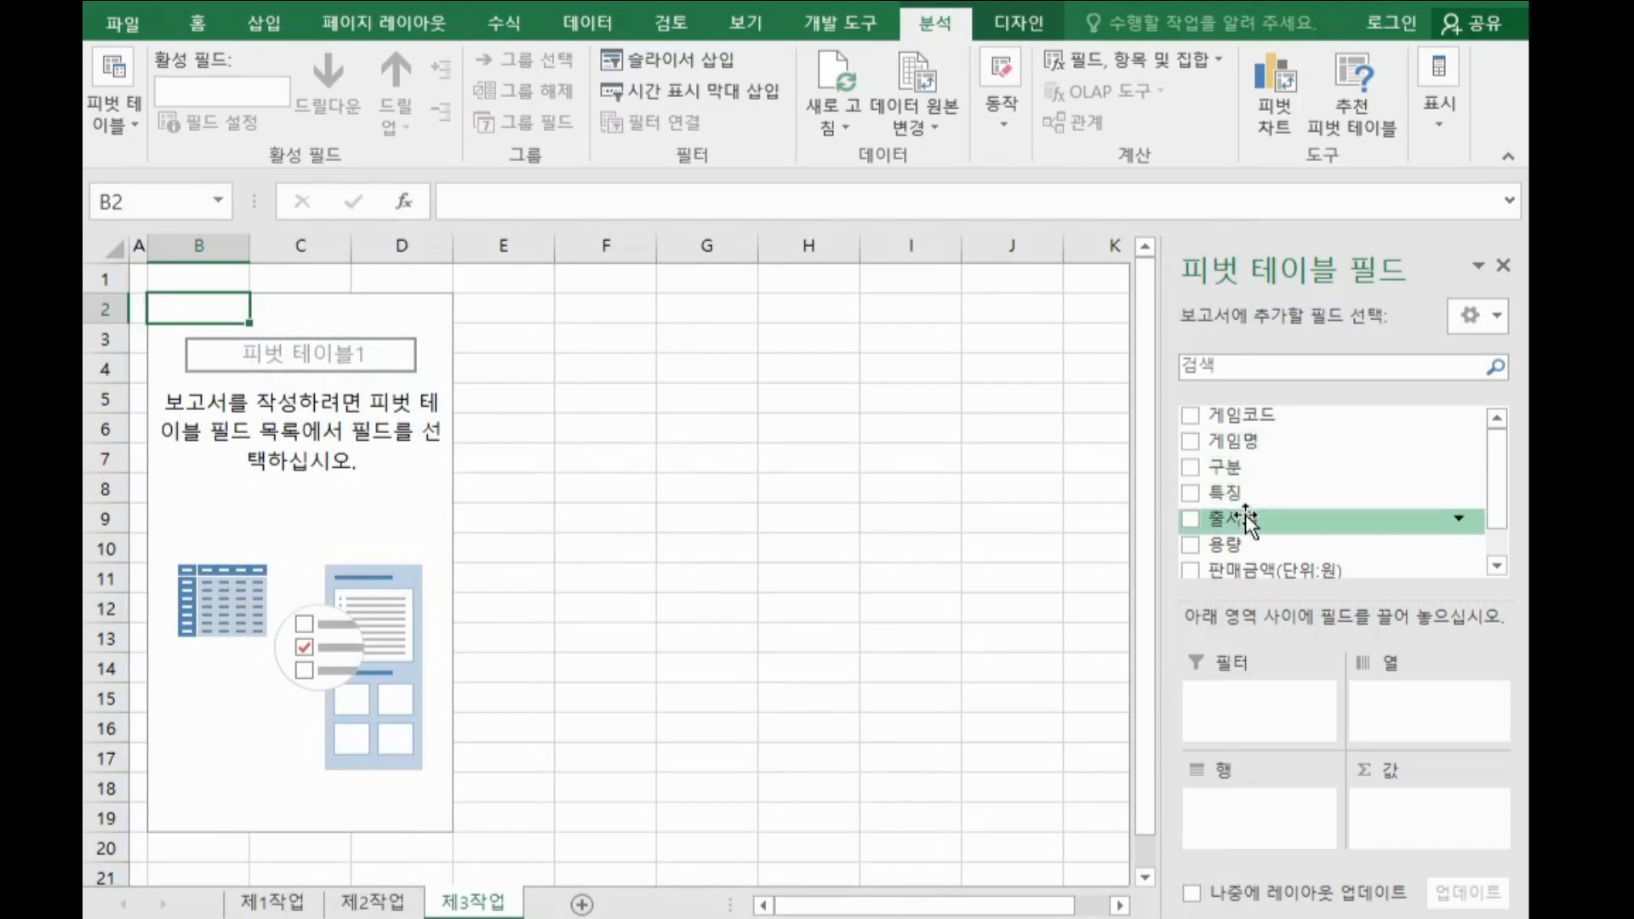
# Switch back to Excel and assign 출시일 to the pivot table's rows and 구분 to its columns.
pyautogui.moveTo(1242, 498)
pyautogui.mouseDown()
pyautogui.moveTo(1258, 526)
pyautogui.moveTo(1260, 816)
pyautogui.mouseUp()
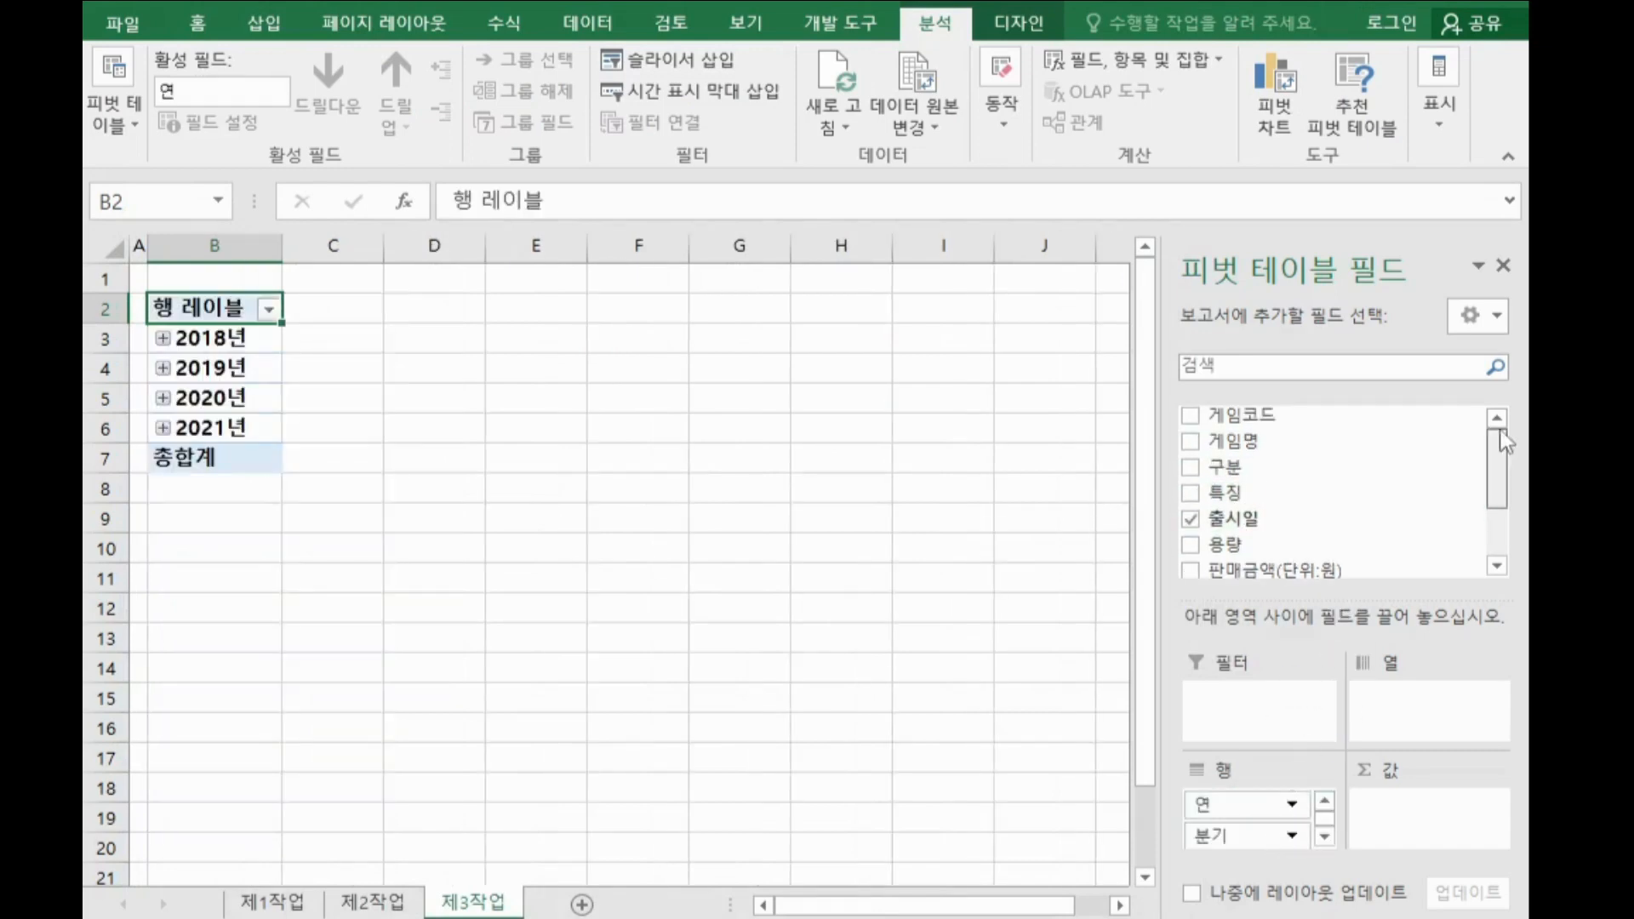
pyautogui.scroll(1, 1283, 442)
pyautogui.moveTo(1234, 466); pyautogui.dragTo(1409, 702)
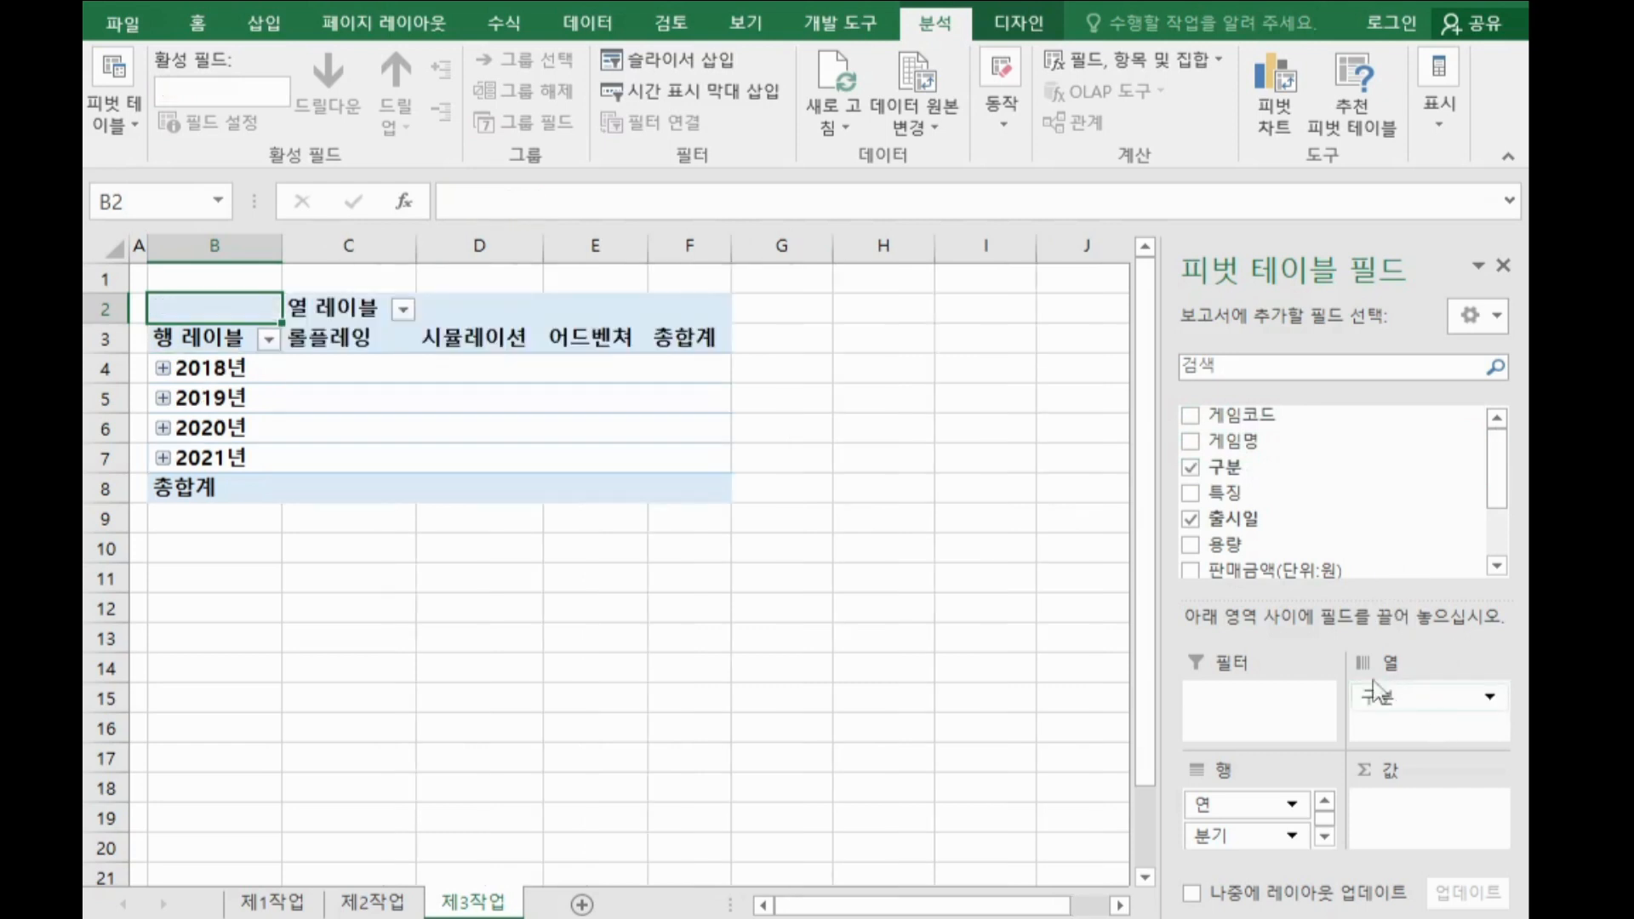
# Add 게임명 and 판매금액(단위:원) to the pivot table's values area.
pyautogui.moveTo(1488, 487)
pyautogui.mouseDown()
pyautogui.moveTo(1494, 535)
pyautogui.moveTo(1502, 495)
pyautogui.mouseUp()
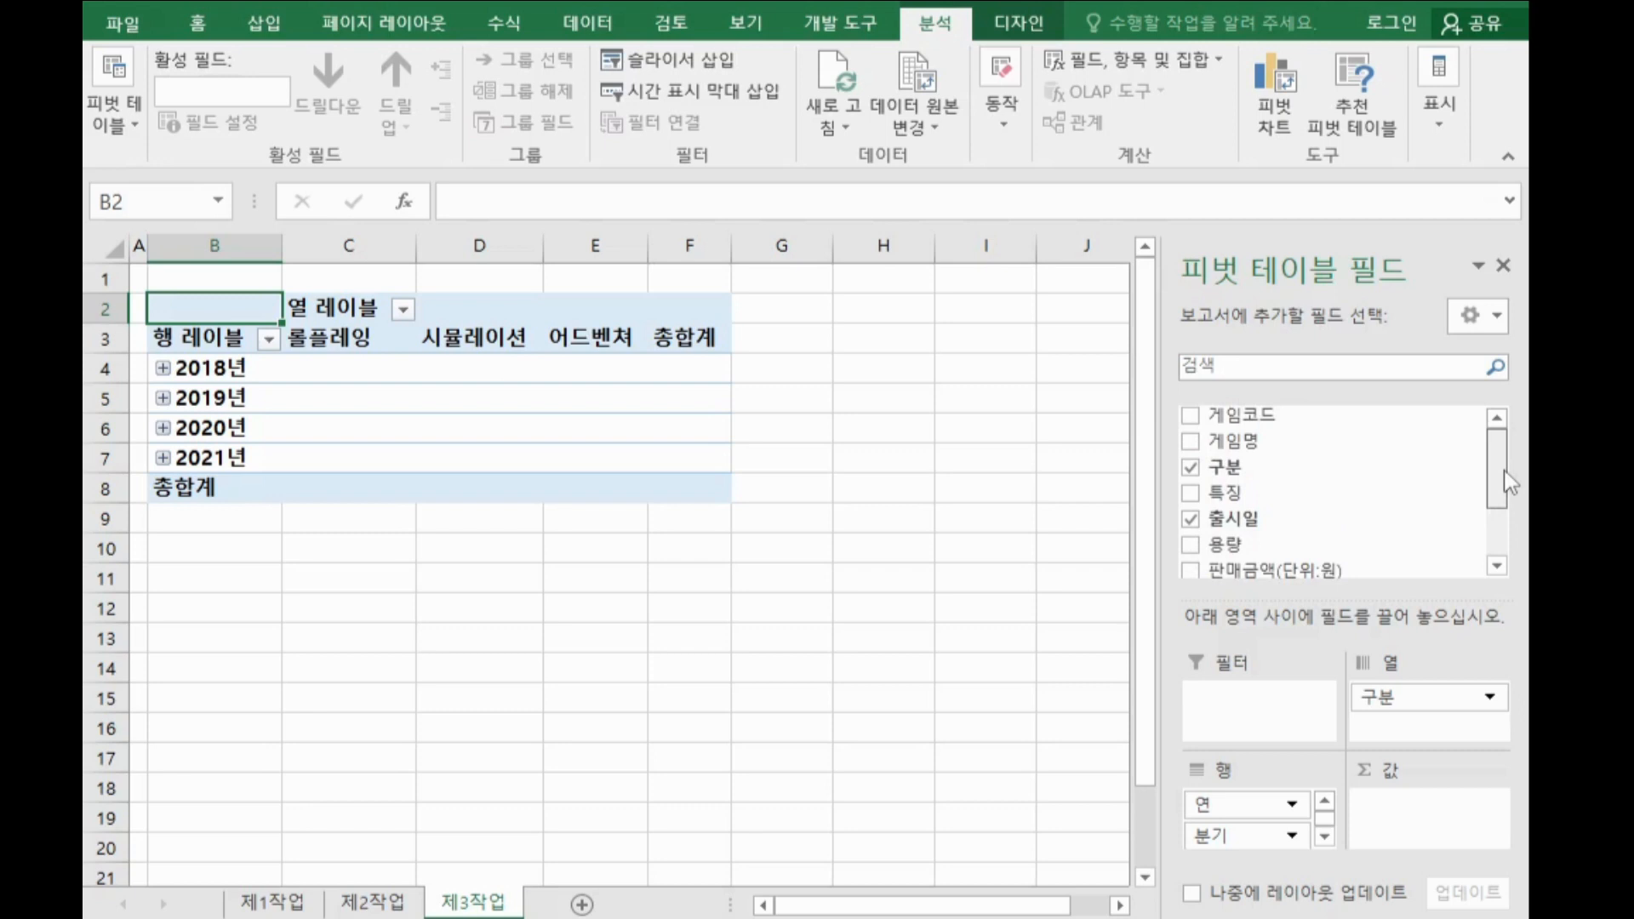
pyautogui.moveTo(1235, 441); pyautogui.dragTo(1420, 812)
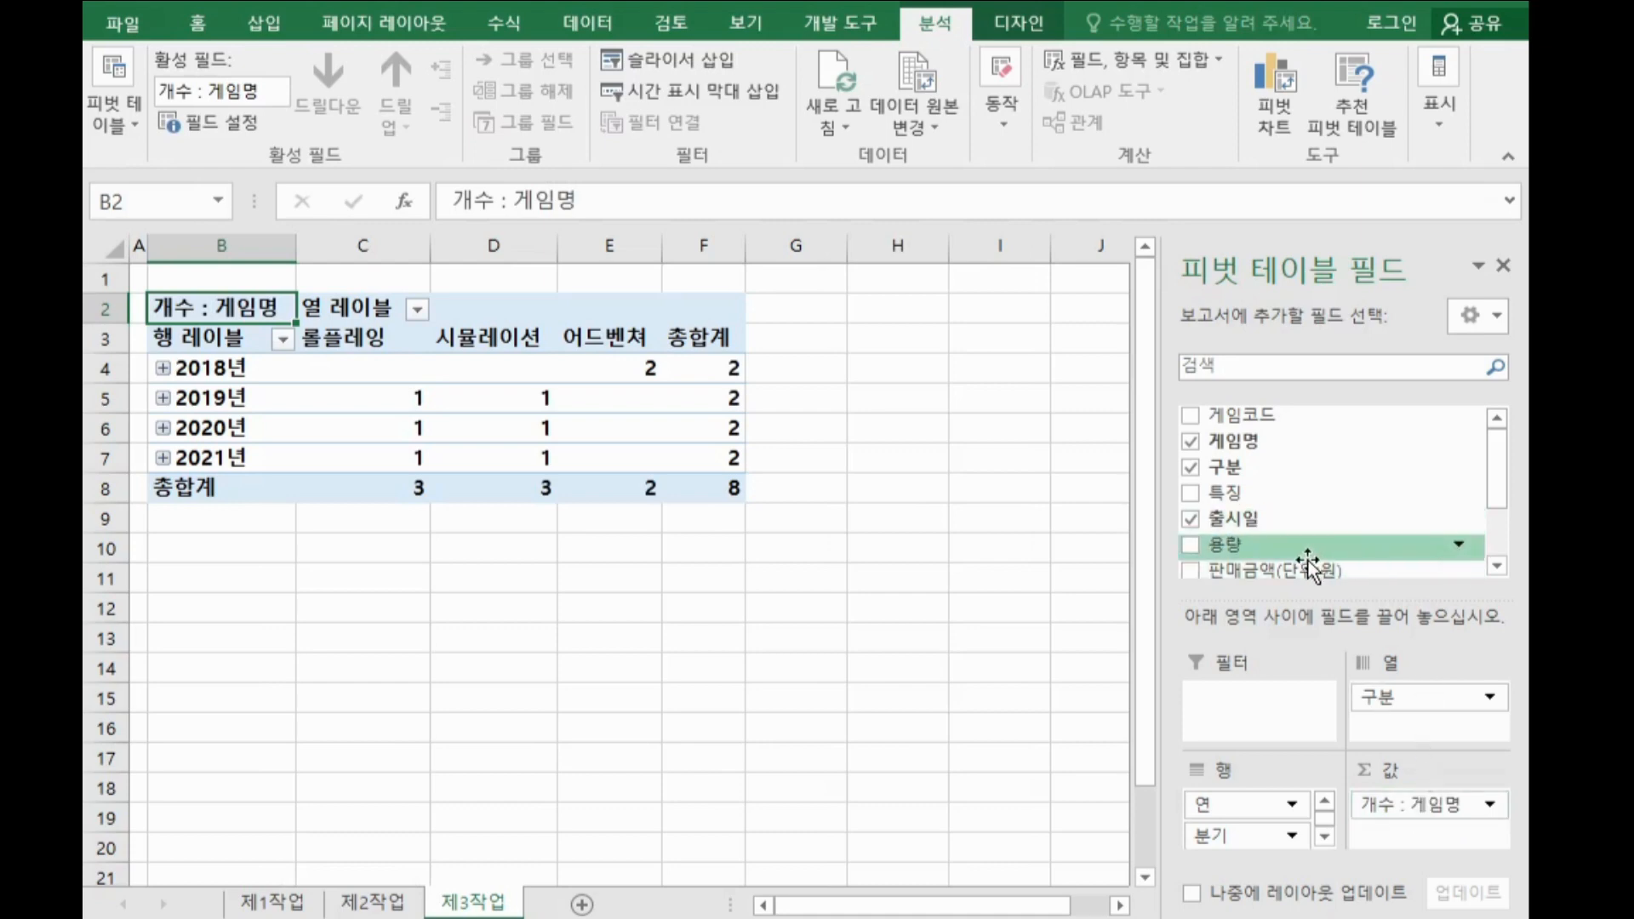
pyautogui.moveTo(1306, 569); pyautogui.dragTo(1417, 838)
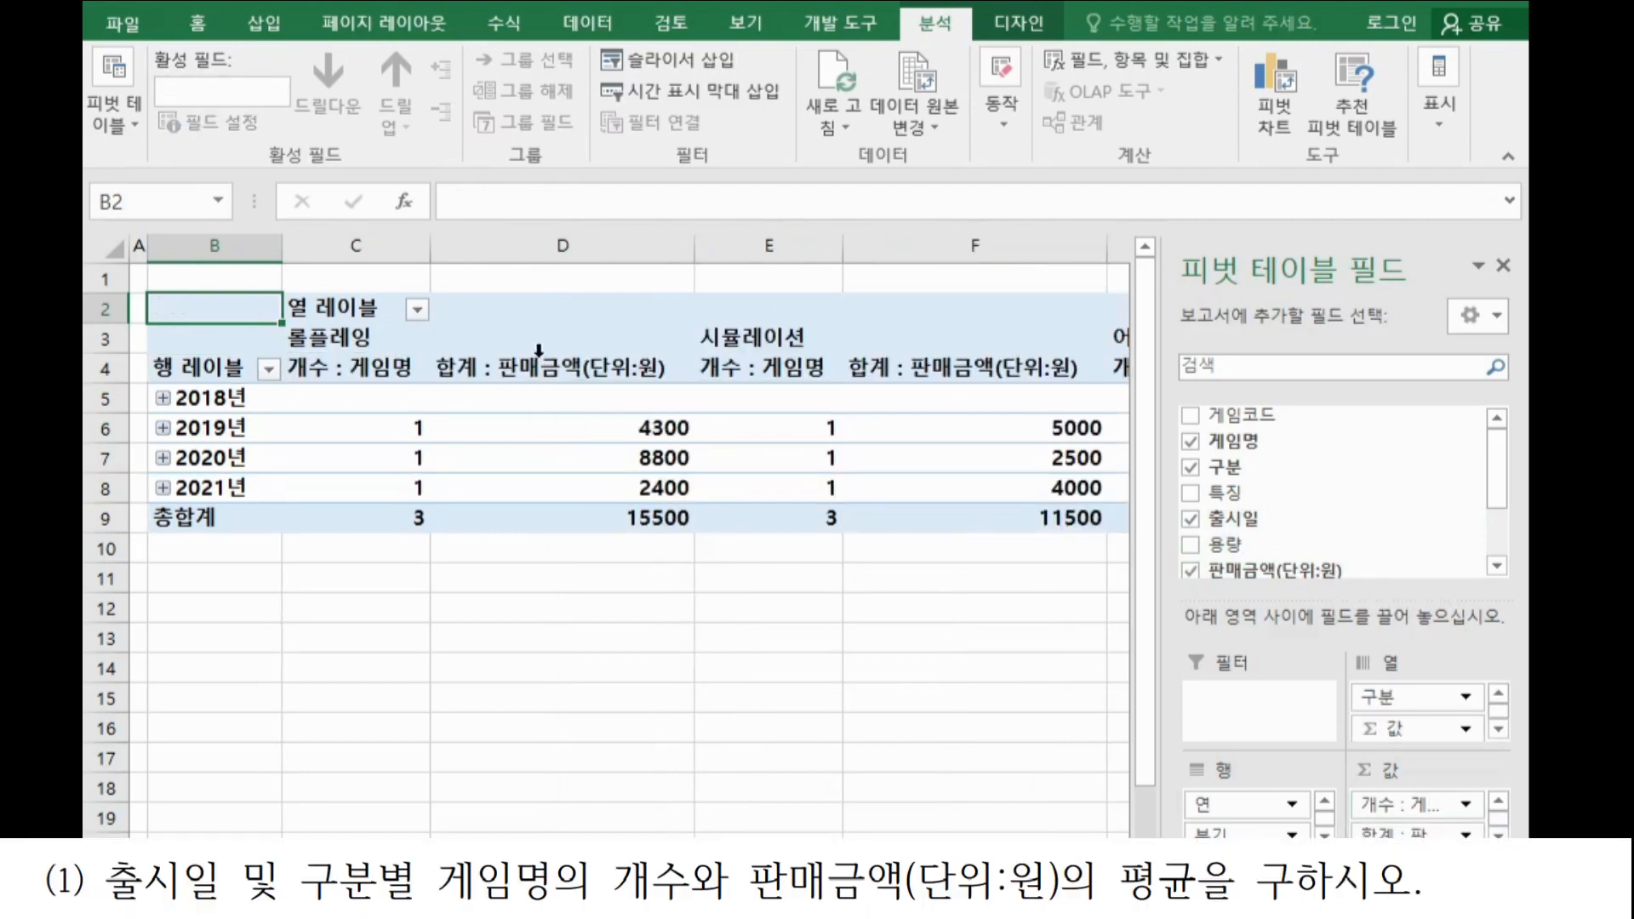
# Summarize the 판매금액 value field by 평균 and set its custom name to 평균 : 판매금액(단위:원).
pyautogui.doubleClick(493, 371)
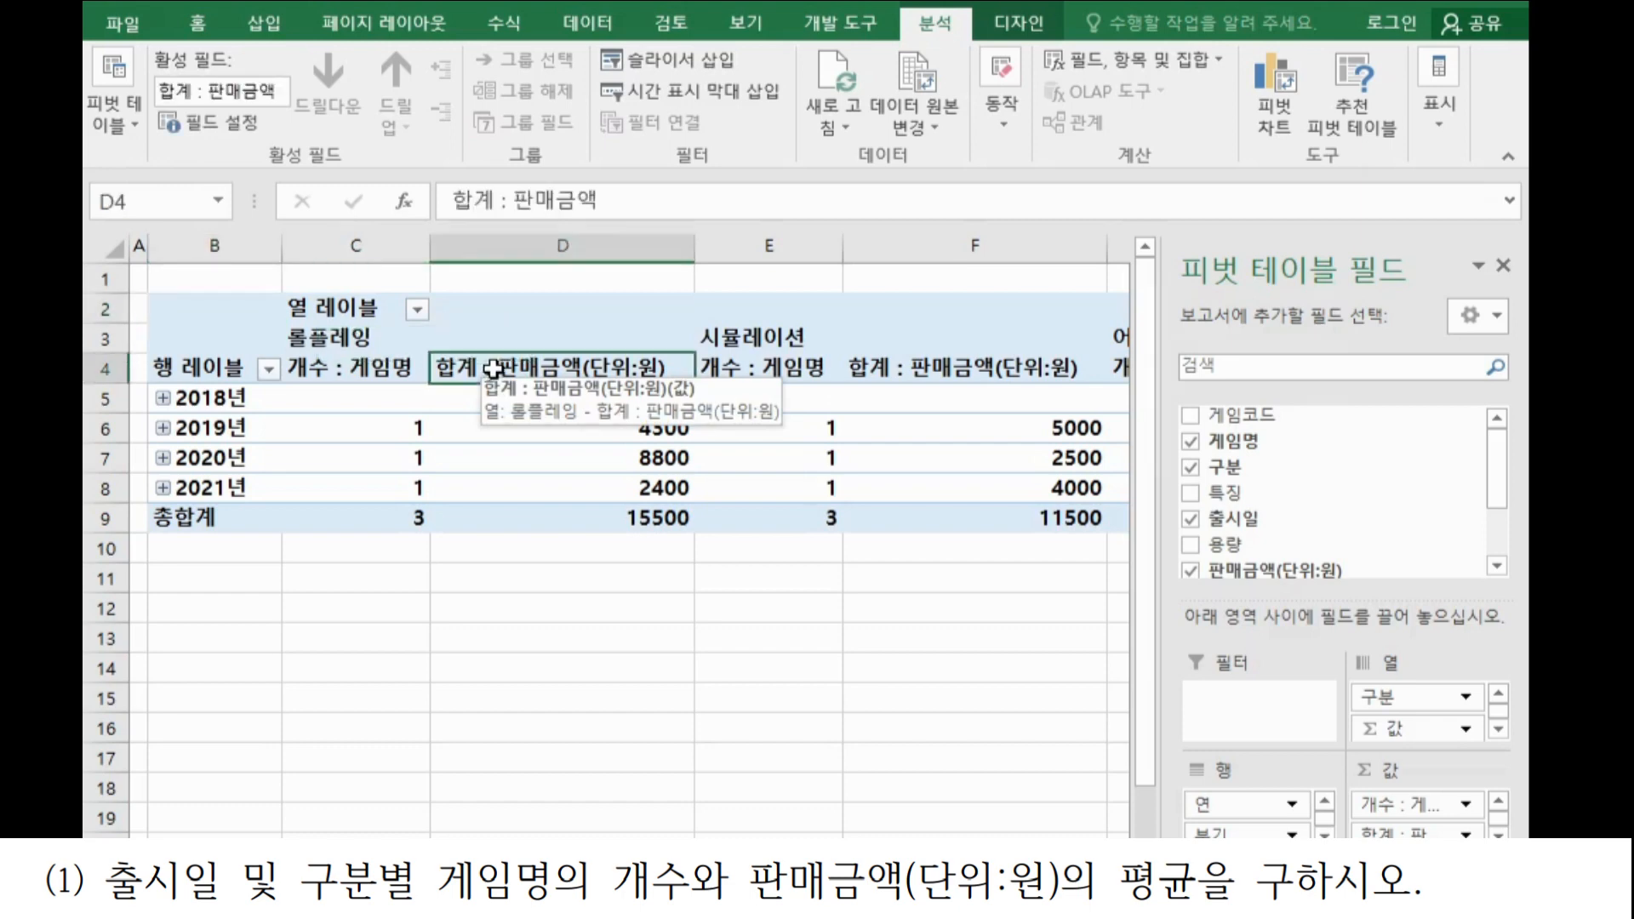
pyautogui.click(864, 379)
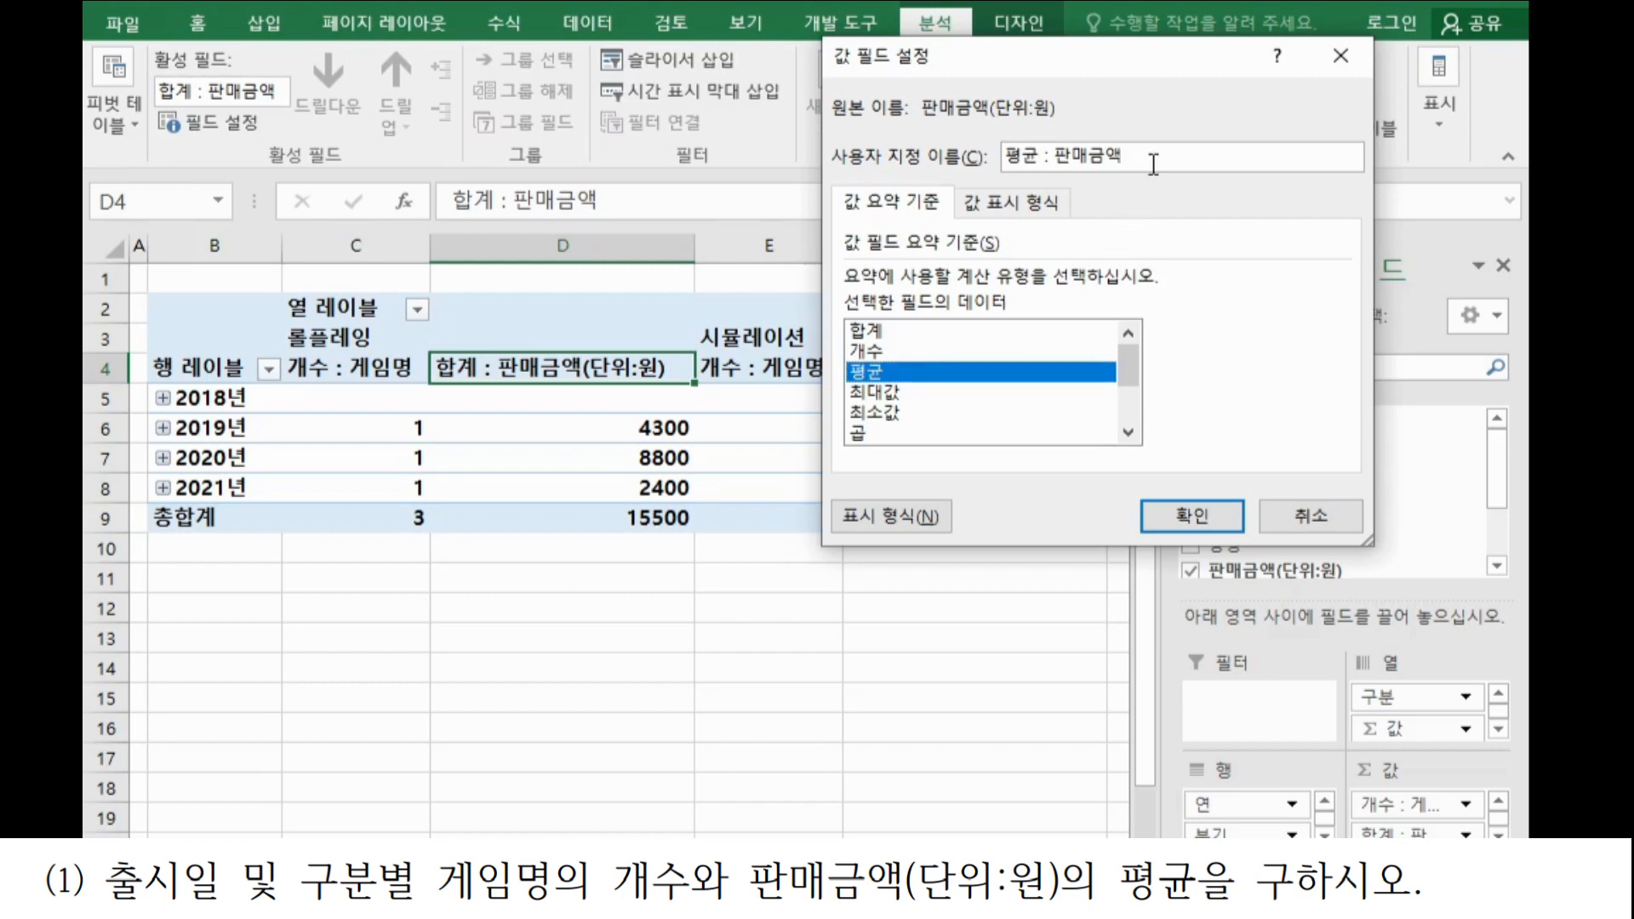
pyautogui.write('(EKSDNL')
pyautogui.press('BackSpace')
pyautogui.press('BackSpace')
pyautogui.press('BackSpace')
pyautogui.press('BackSpace')
pyautogui.press('BackSpace')
pyautogui.press('BackSpace')
pyautogui.press('Hangul')
pyautogui.write('단위:우')
pyautogui.write('원)')
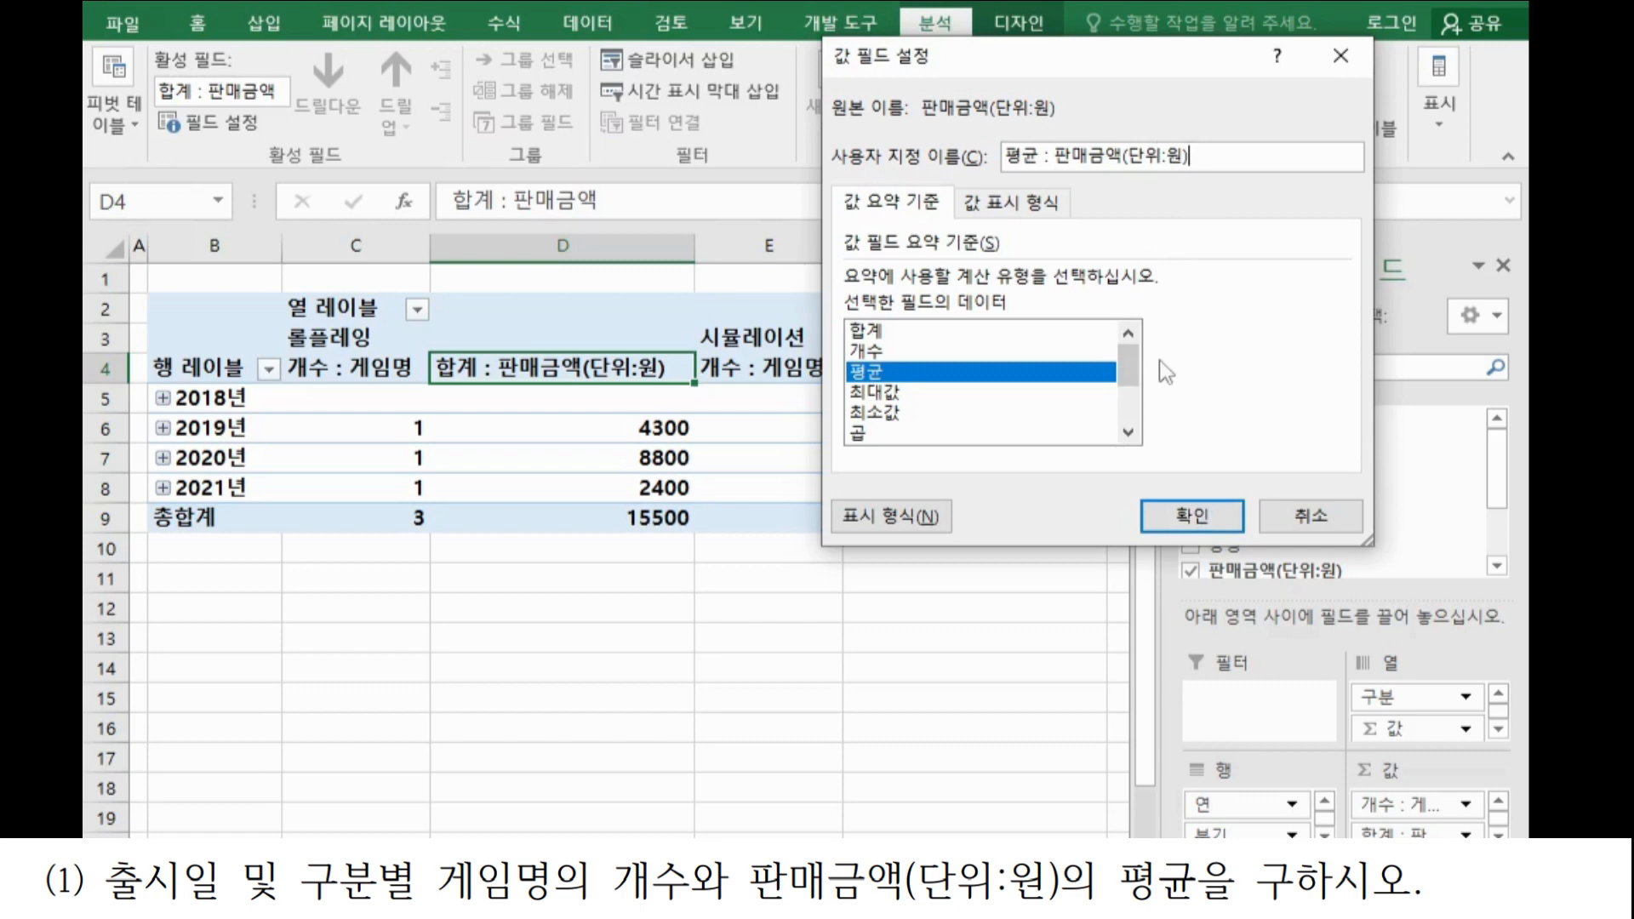
pyautogui.click(1192, 516)
# Compare the 판매금액 header in cell H4 of sheet 제1작업 with the average field's custom name in the pivot table.
pyautogui.hotkey('ctrl', 'pagedown')
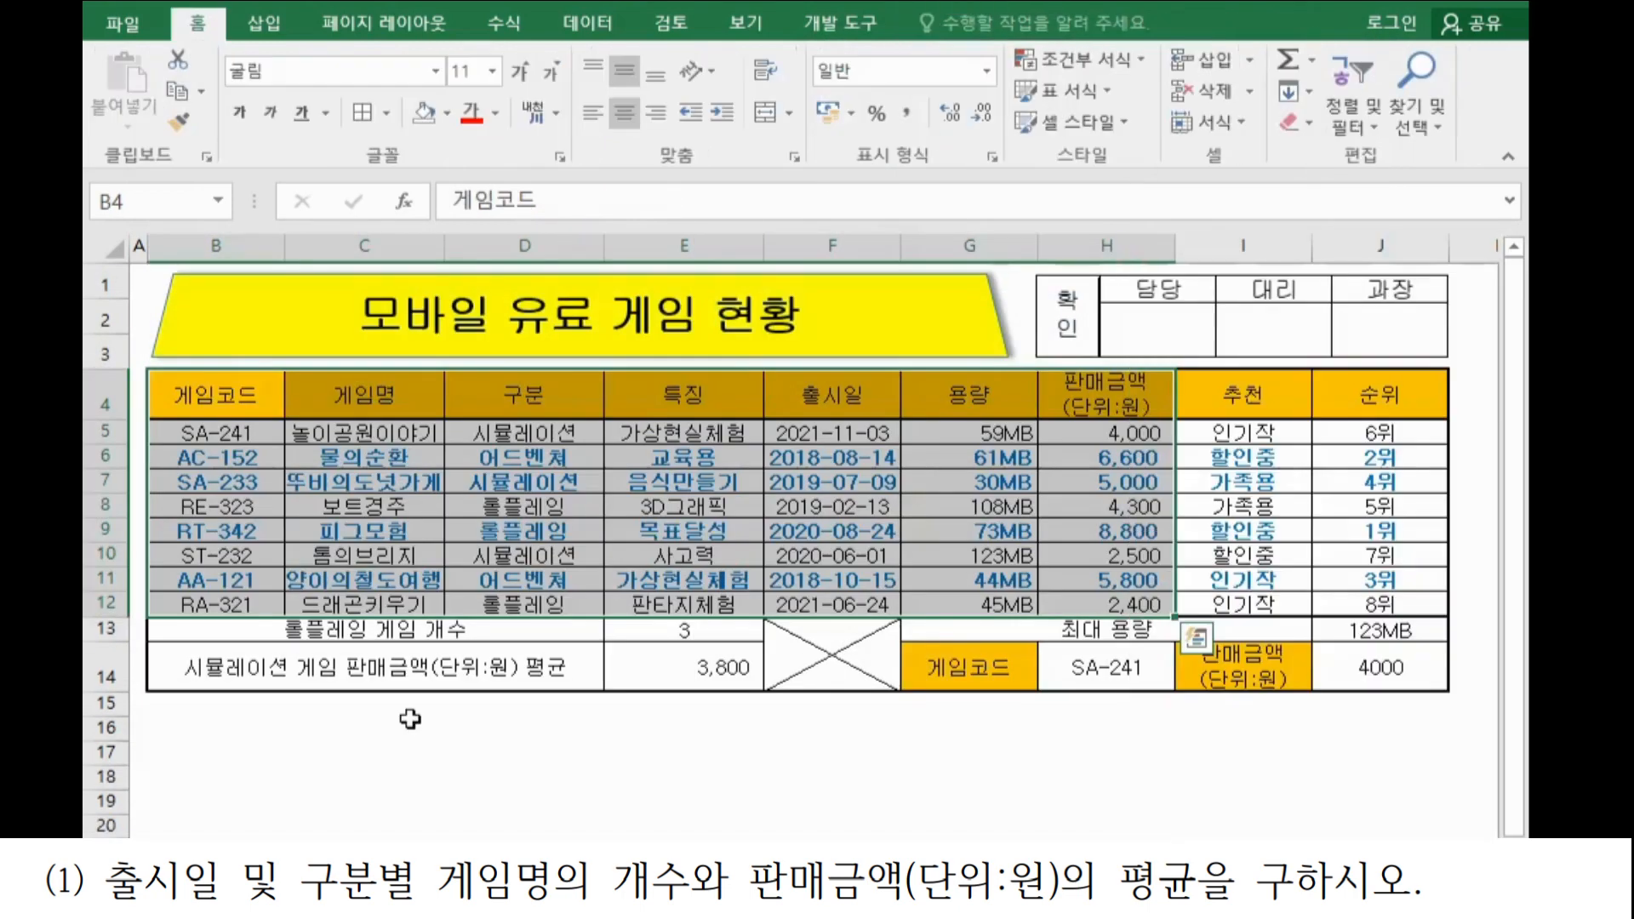
pyautogui.click(1107, 410)
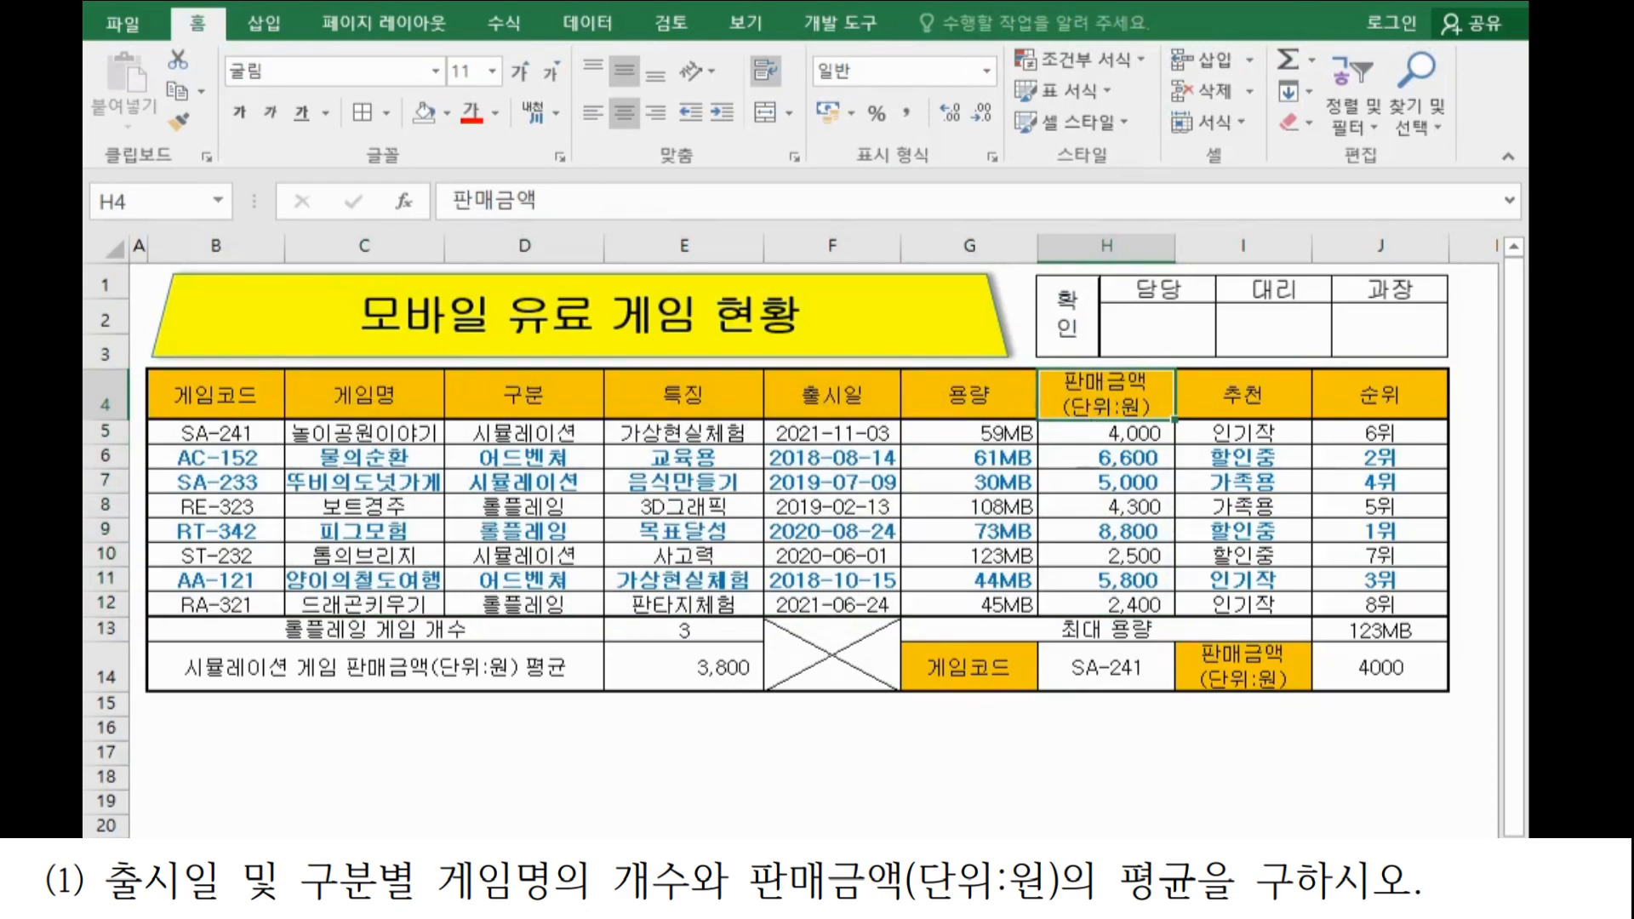
pyautogui.hotkey('ctrl', 'pageup')
pyautogui.doubleClick(599, 373)
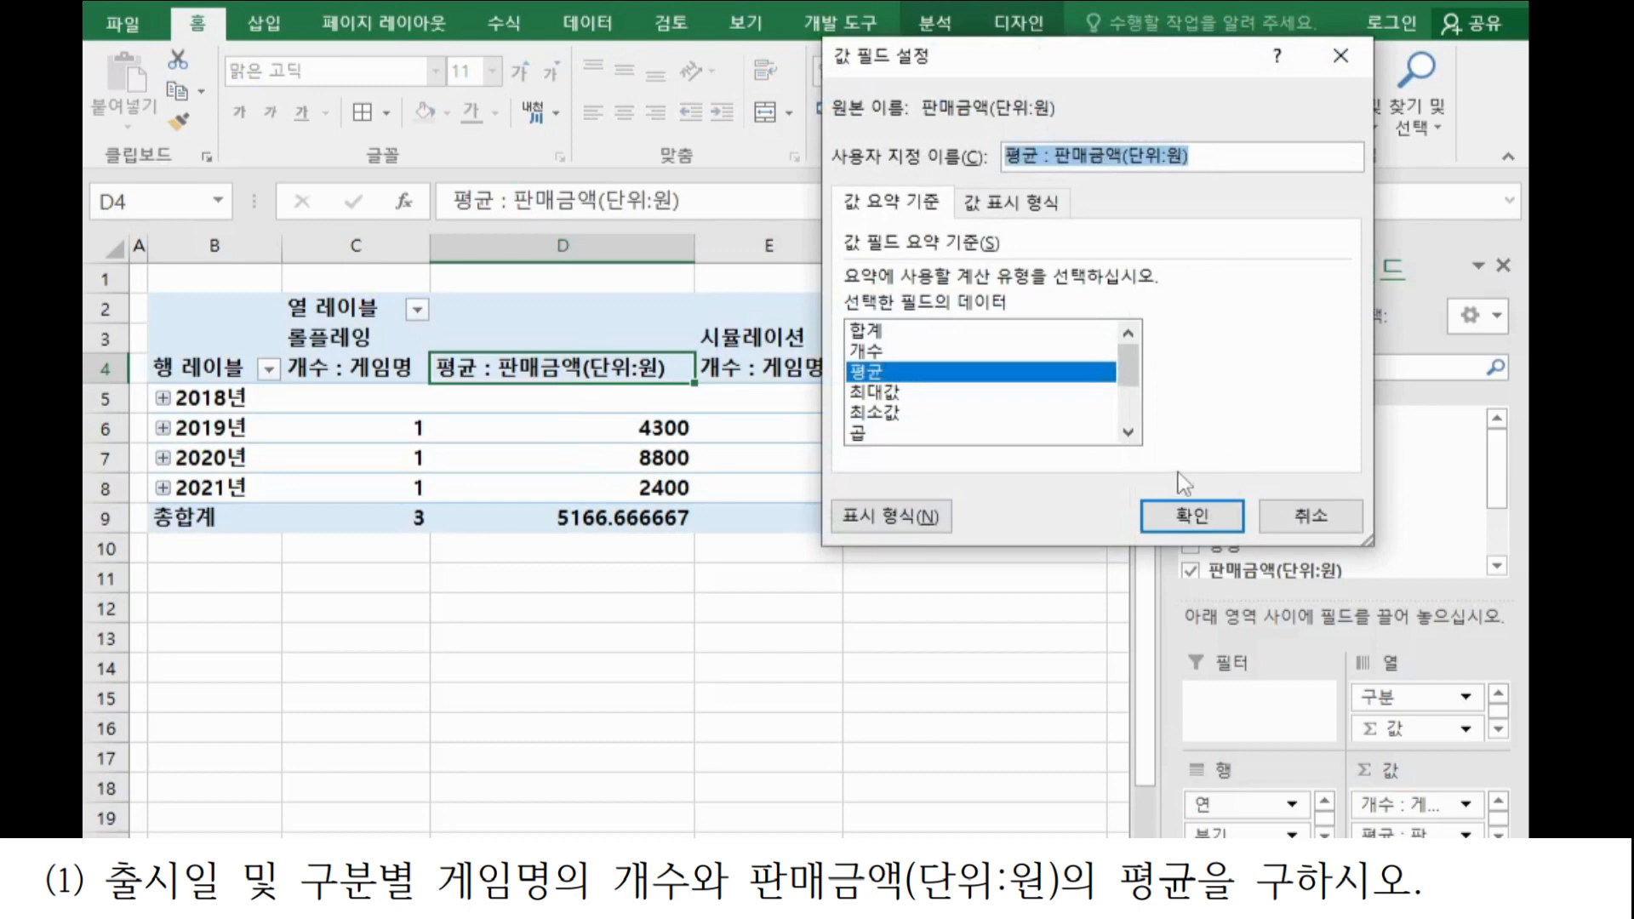
pyautogui.click(1192, 515)
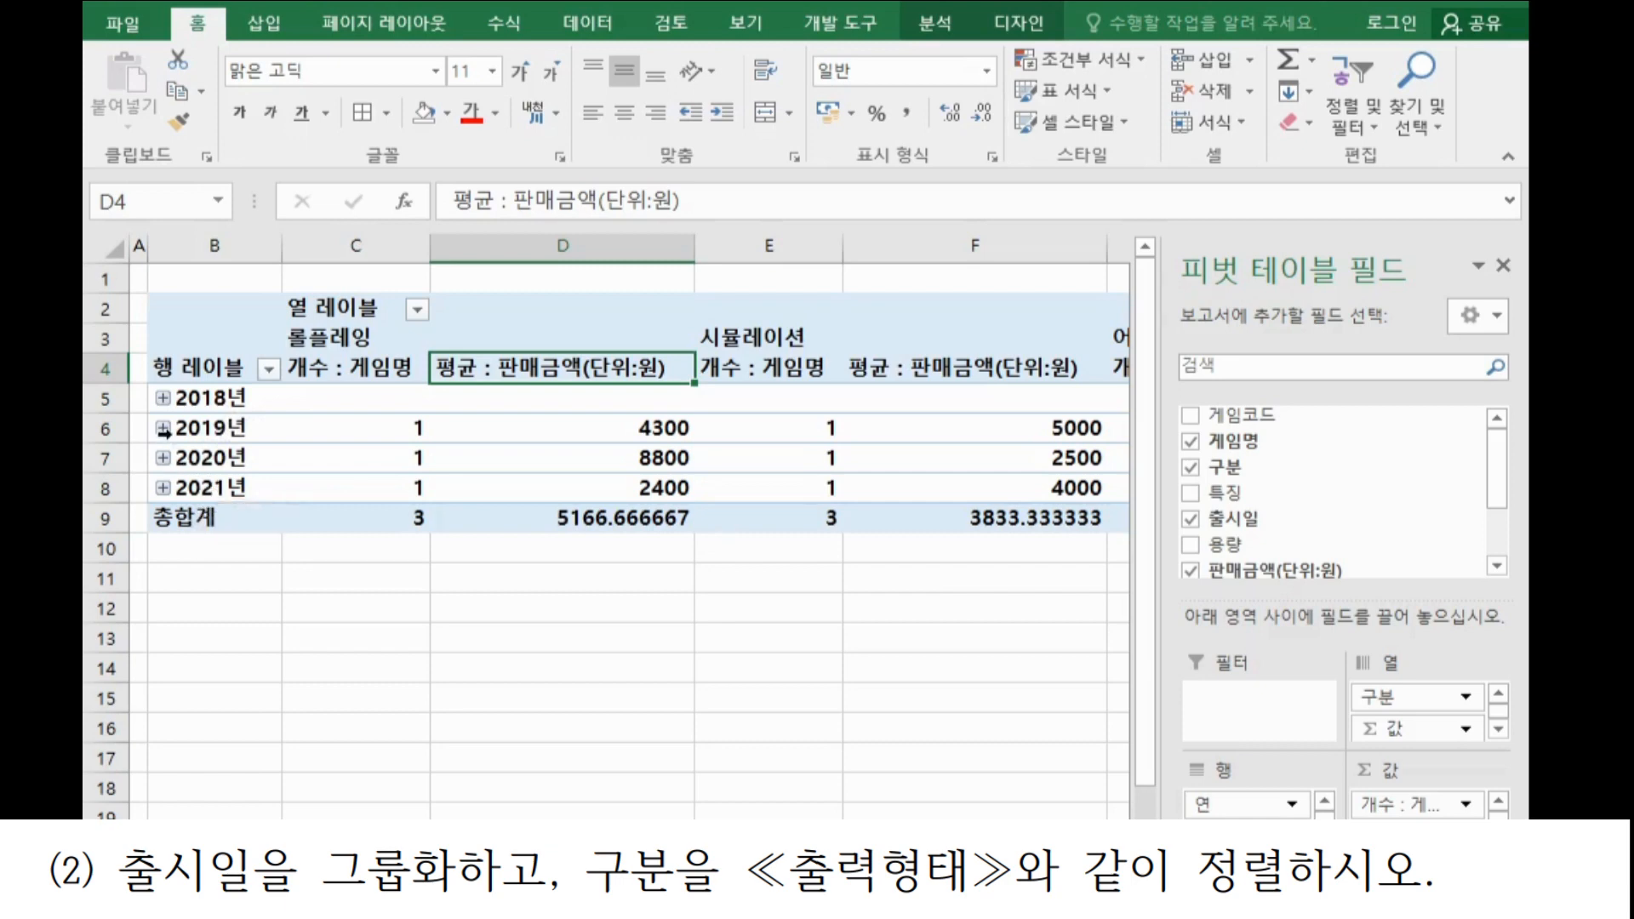
# Group the pivot table's 출시일 row labels by 연 only, removing the 월 and 분기 units.
pyautogui.click(163, 399)
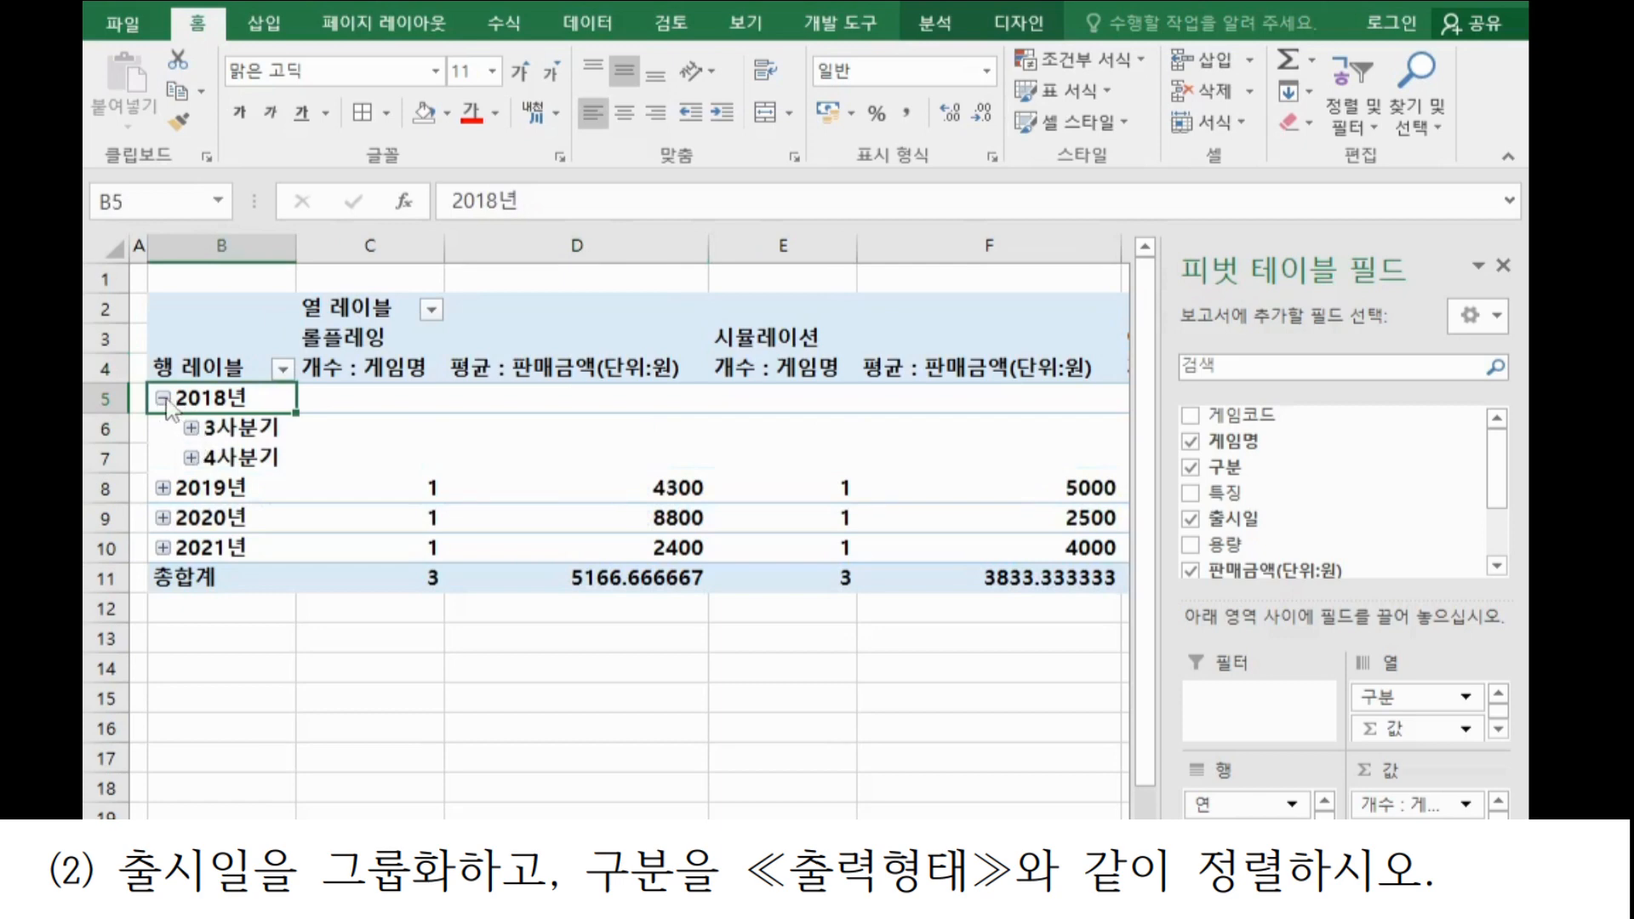
pyautogui.click(163, 399)
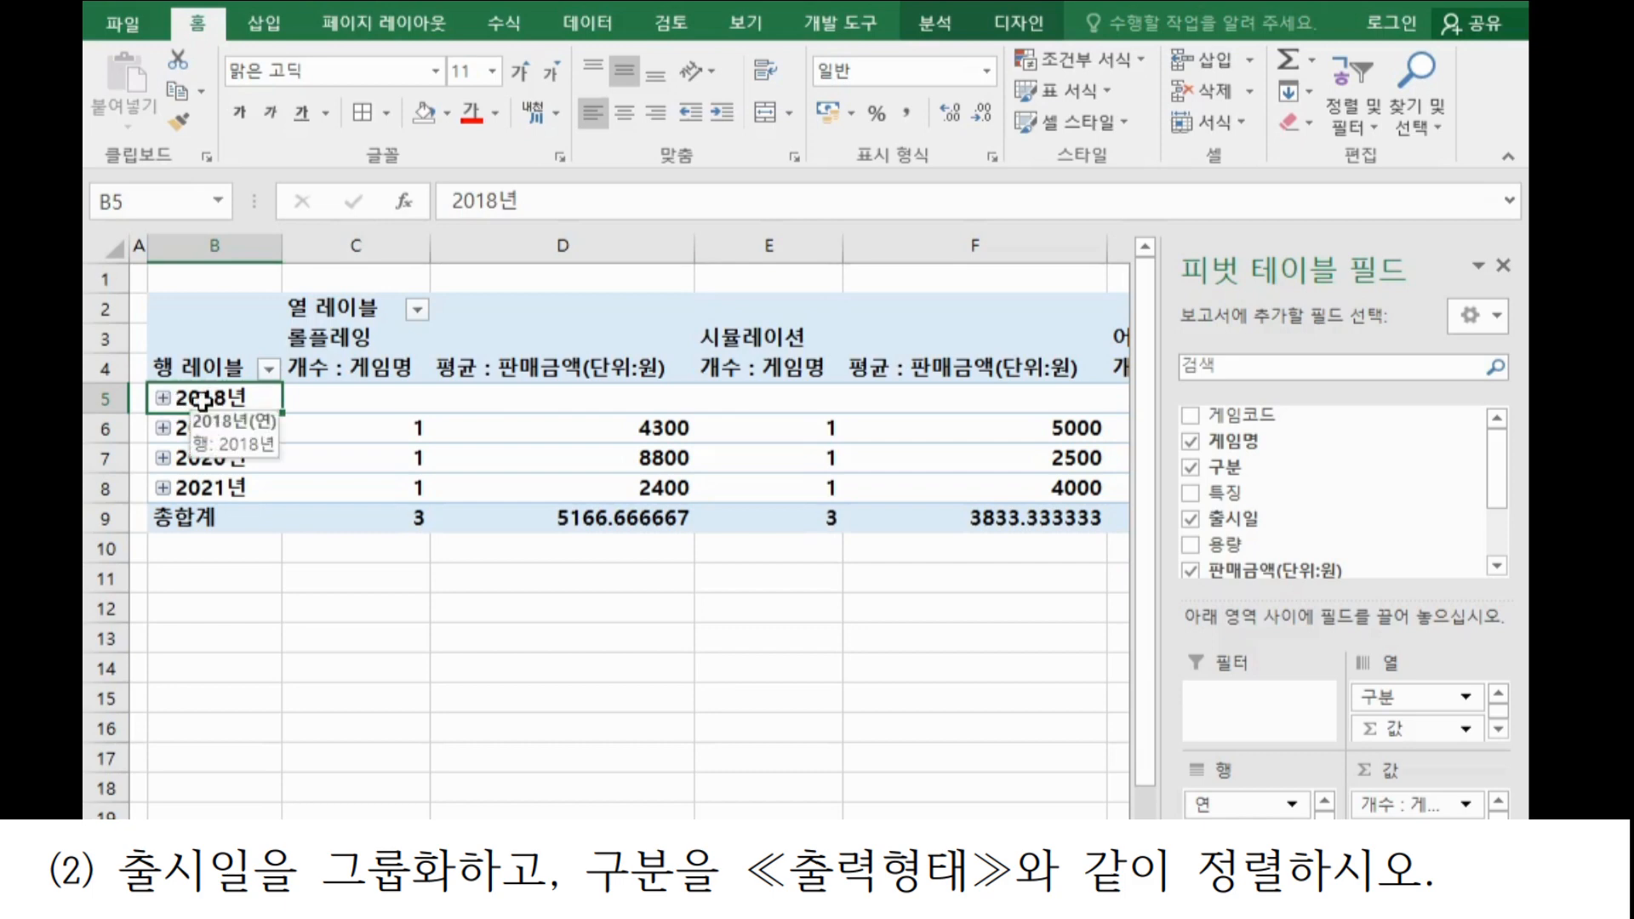
pyautogui.rightClick(202, 398)
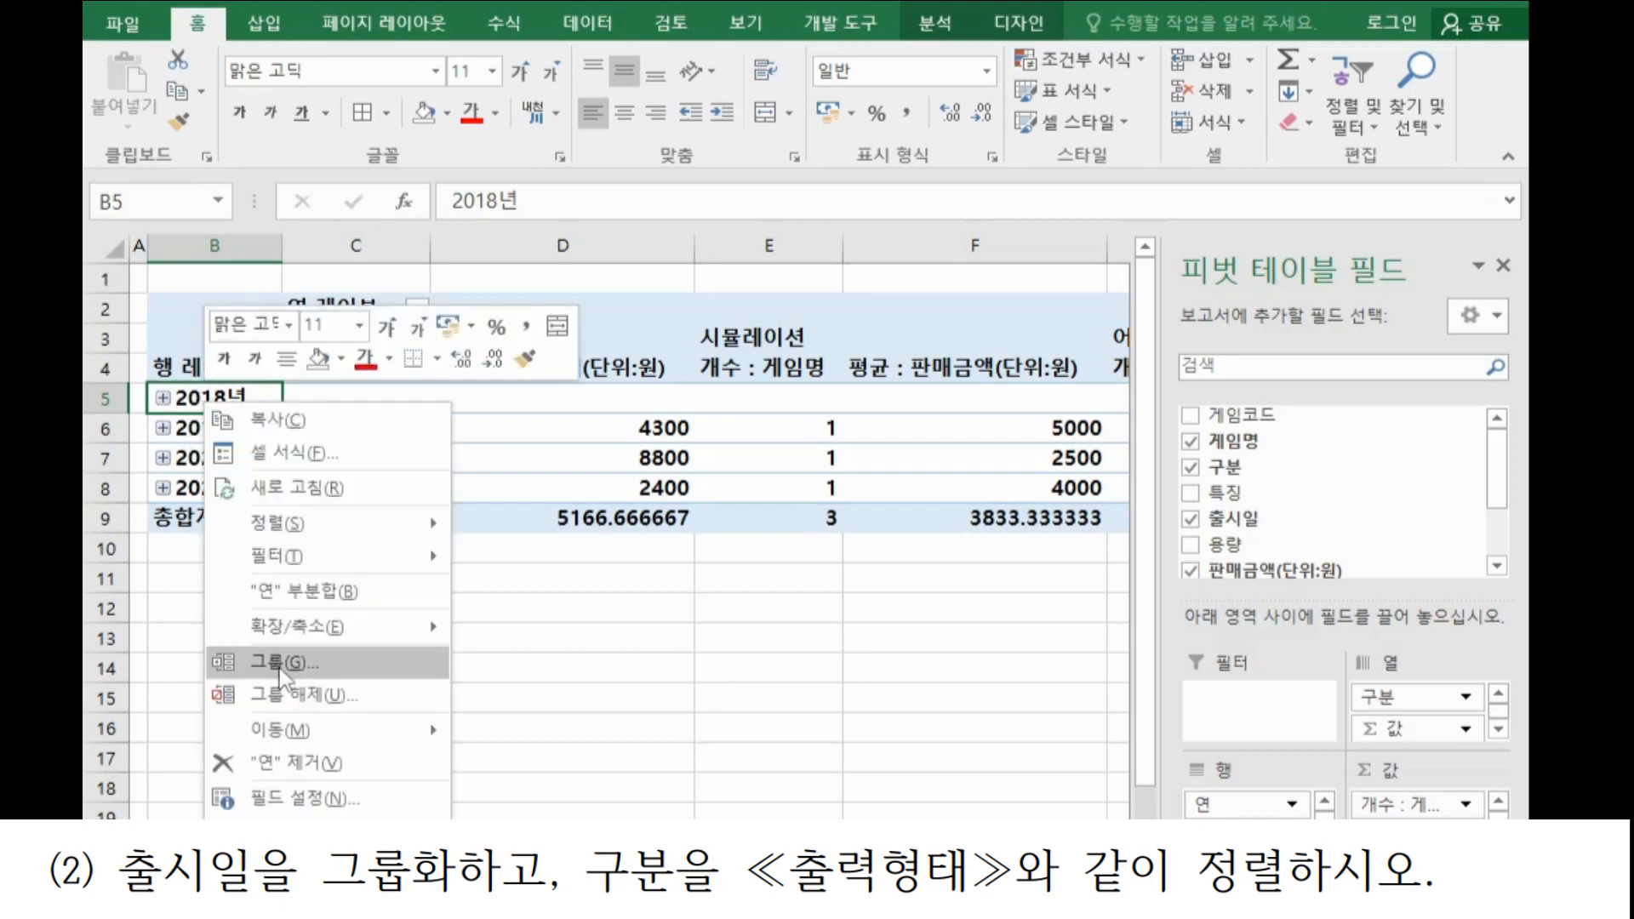
pyautogui.click(294, 649)
pyautogui.moveTo(303, 445); pyautogui.dragTo(832, 175)
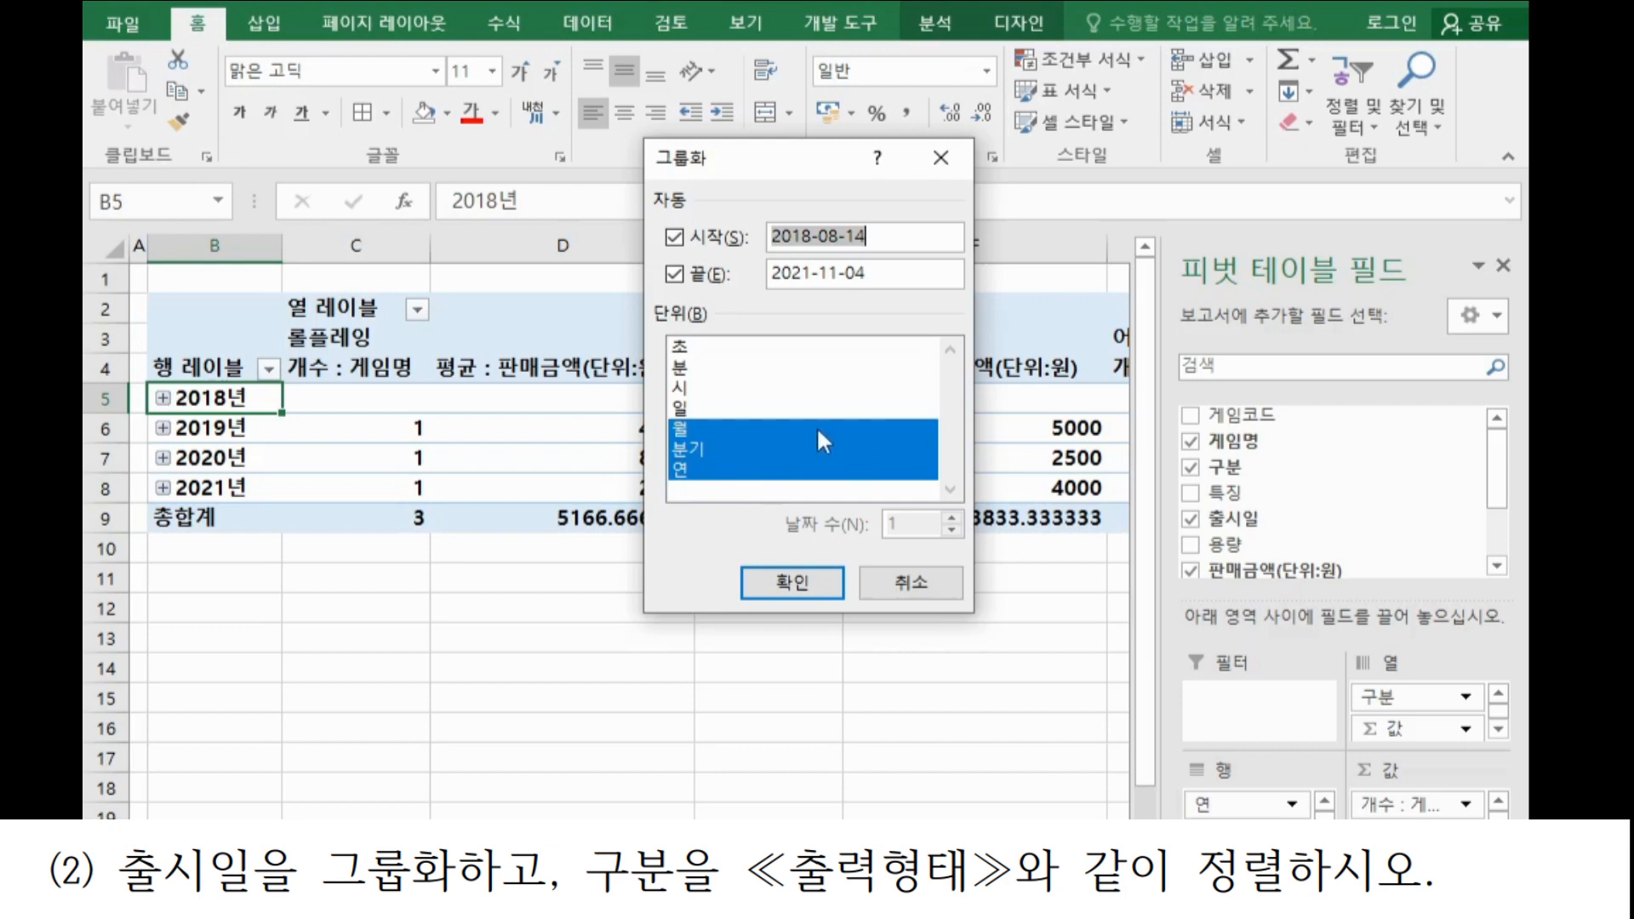
pyautogui.click(779, 428)
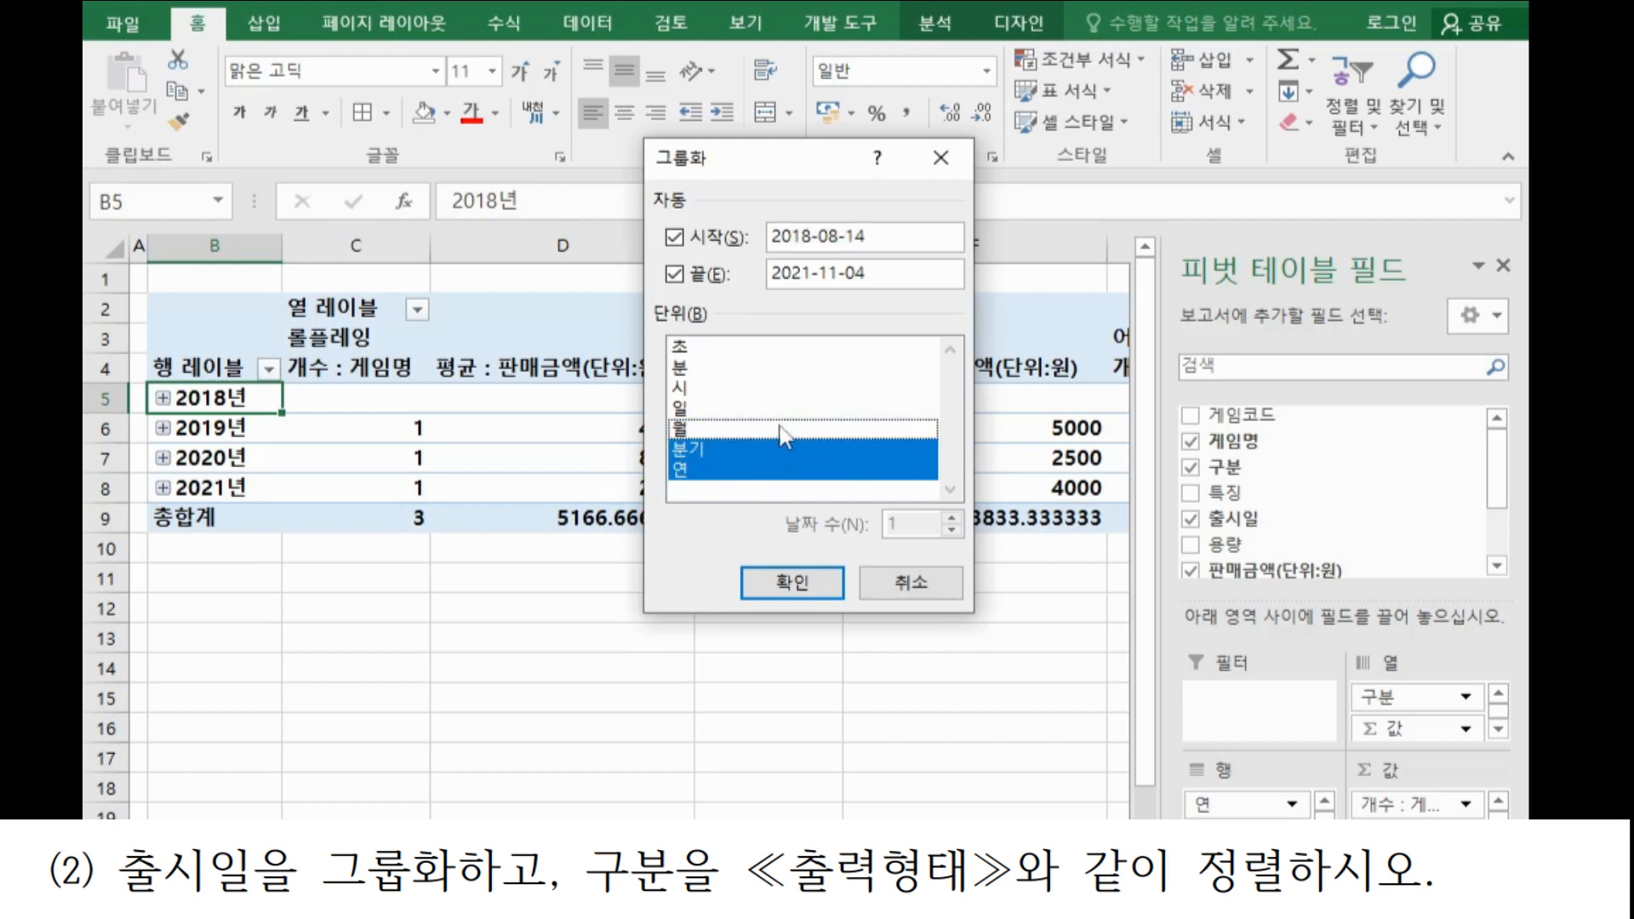
pyautogui.click(773, 451)
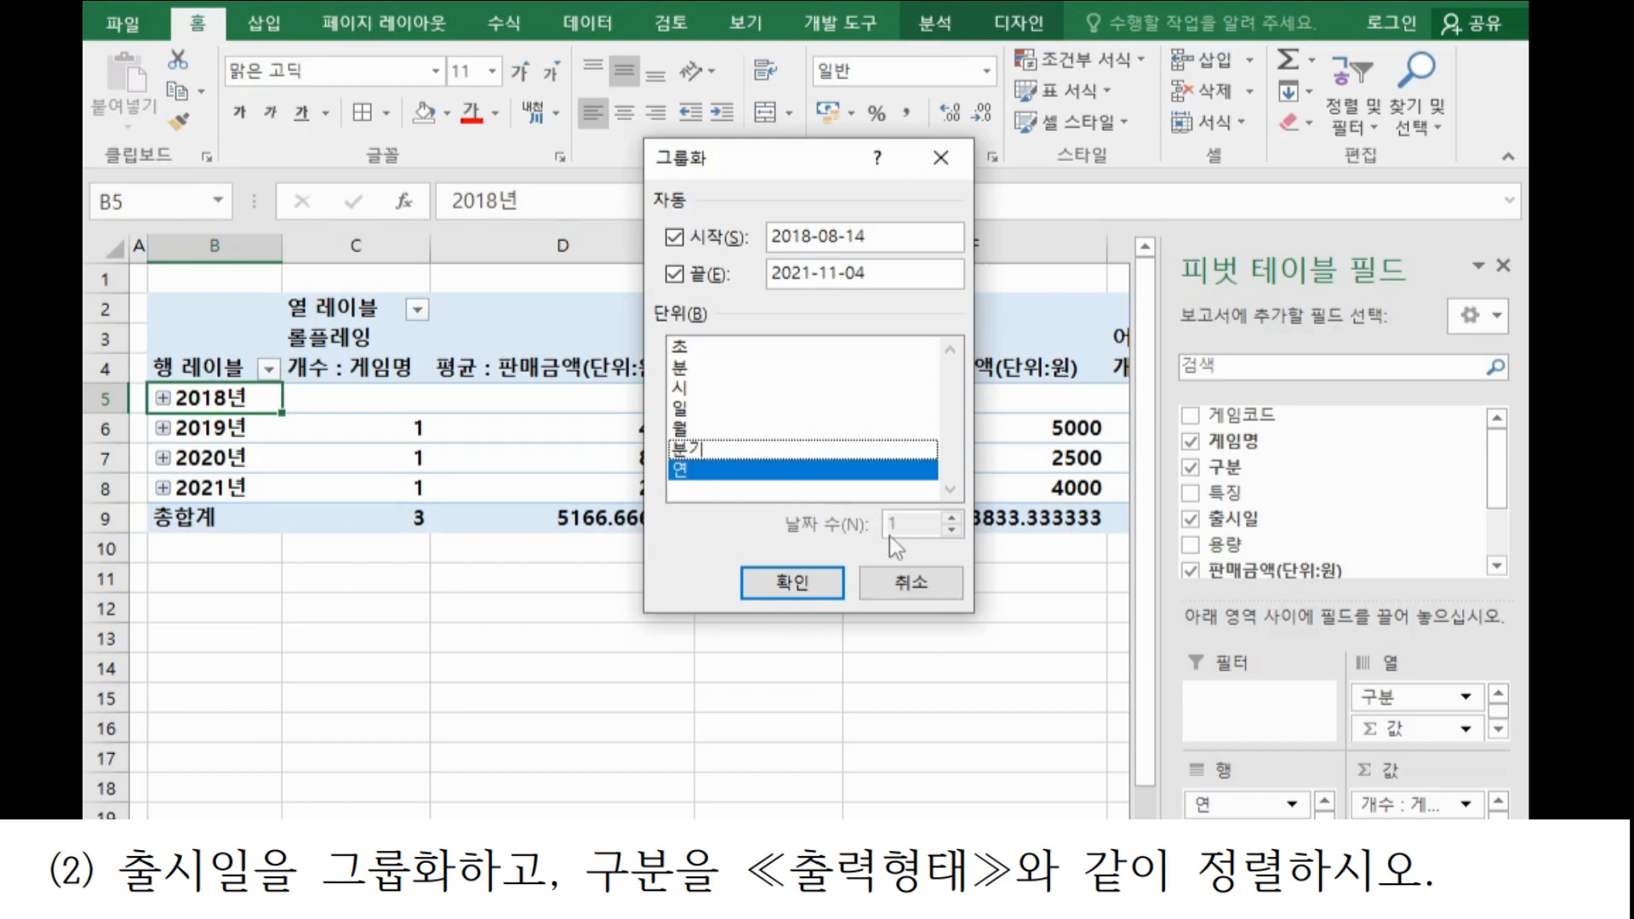
pyautogui.click(759, 584)
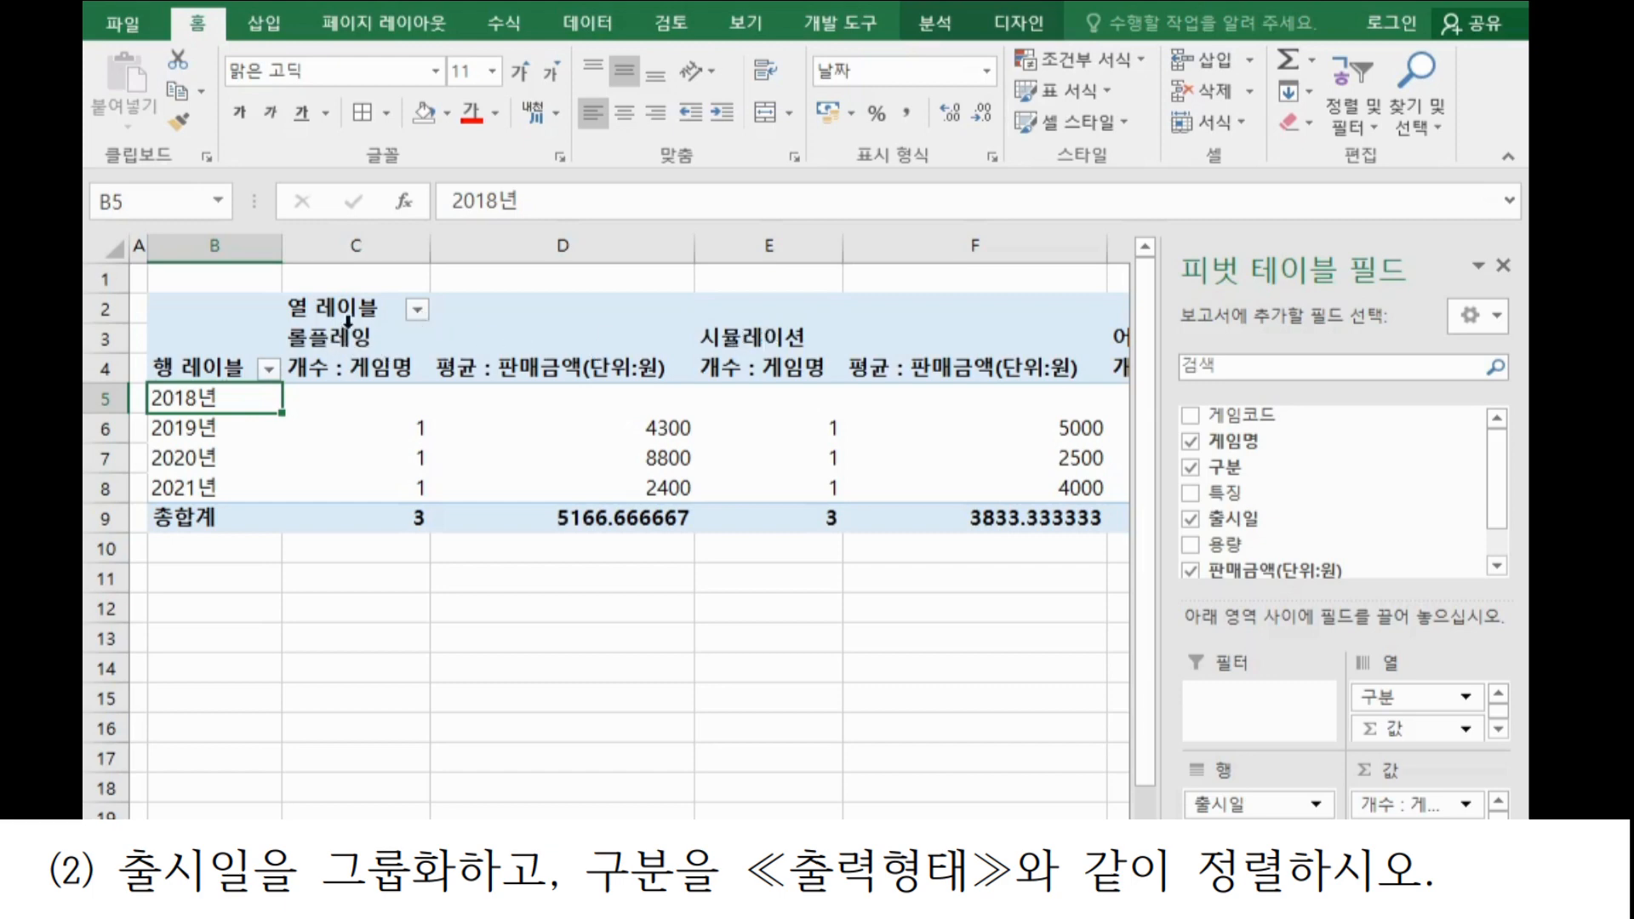
# Sort the pivot table's 구분 column labels in descending text order and close the PivotTable field list.
pyautogui.click(418, 312)
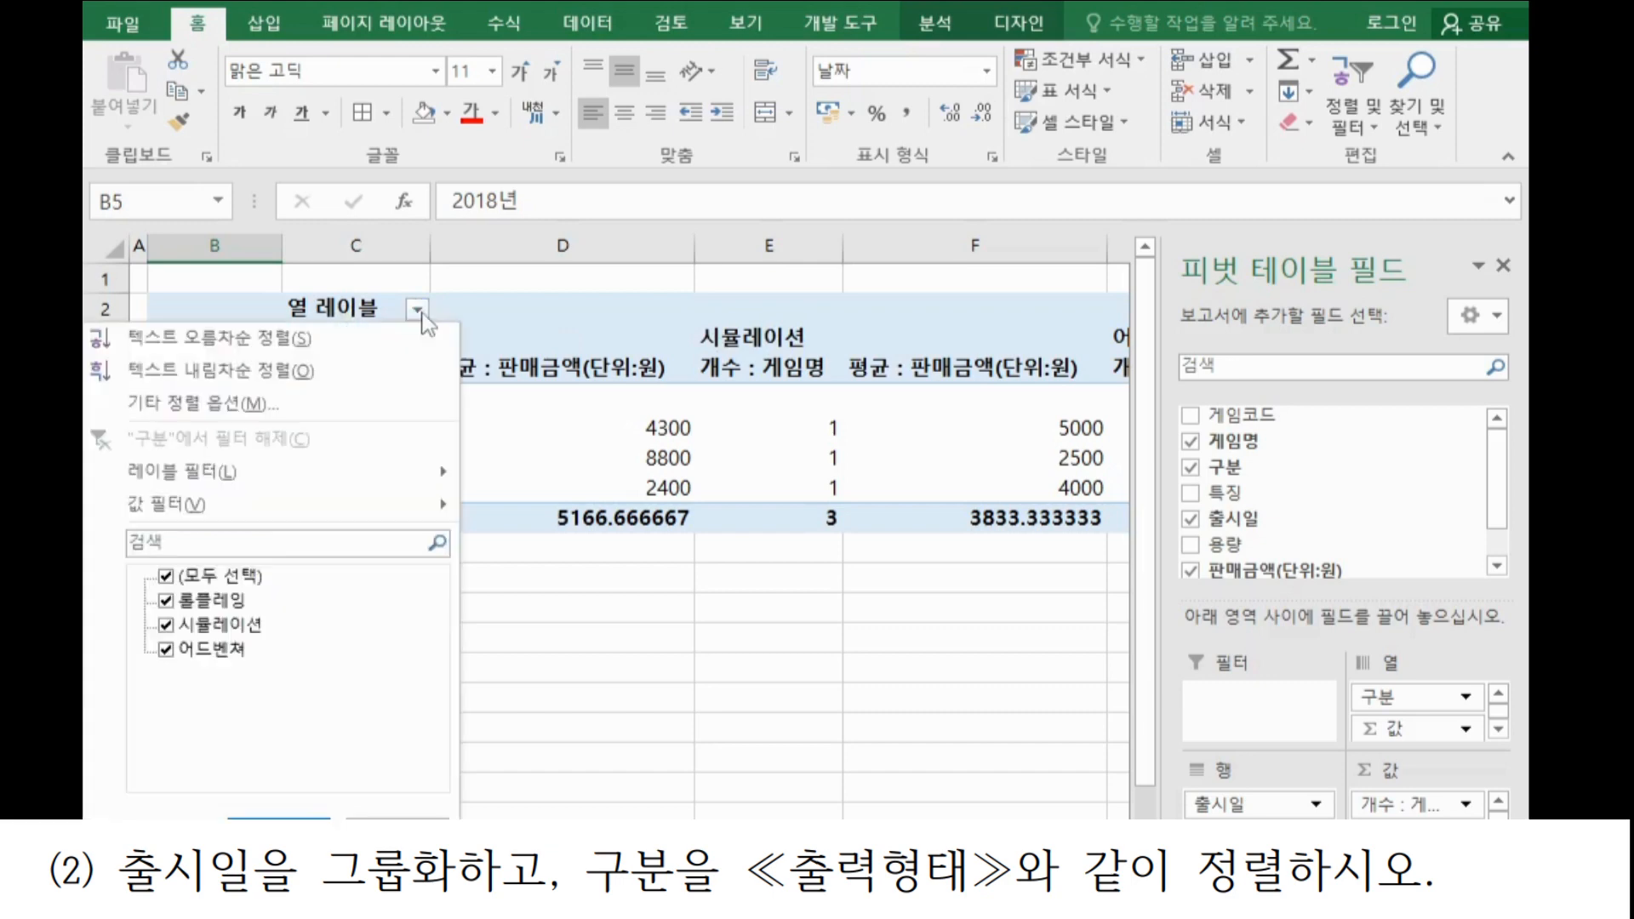
pyautogui.click(326, 378)
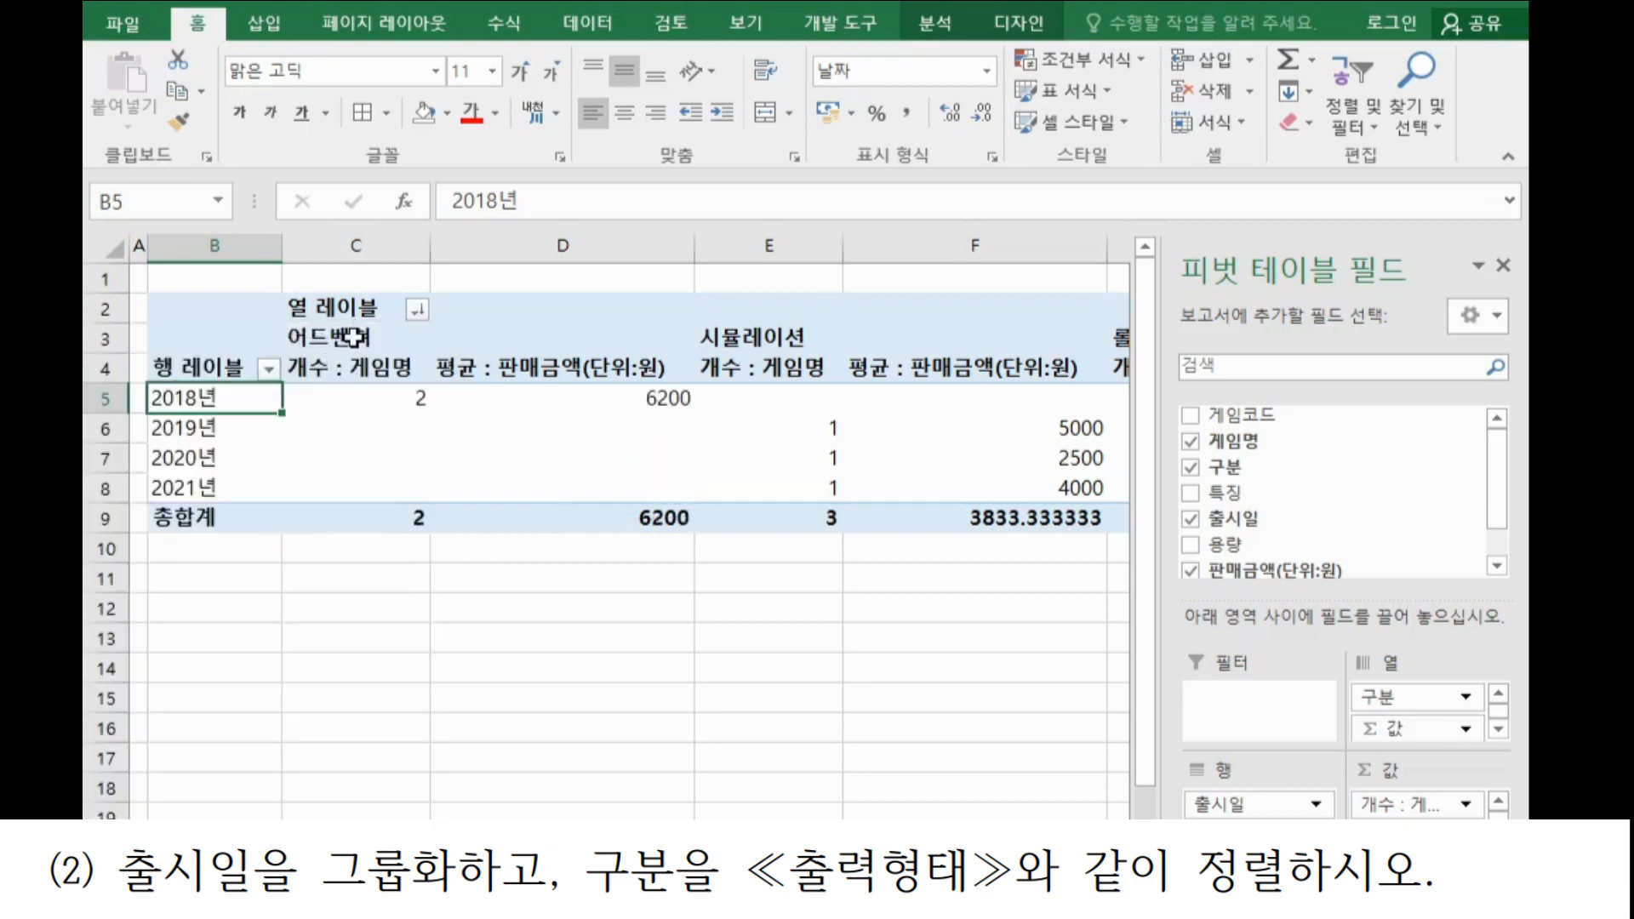
pyautogui.click(1503, 266)
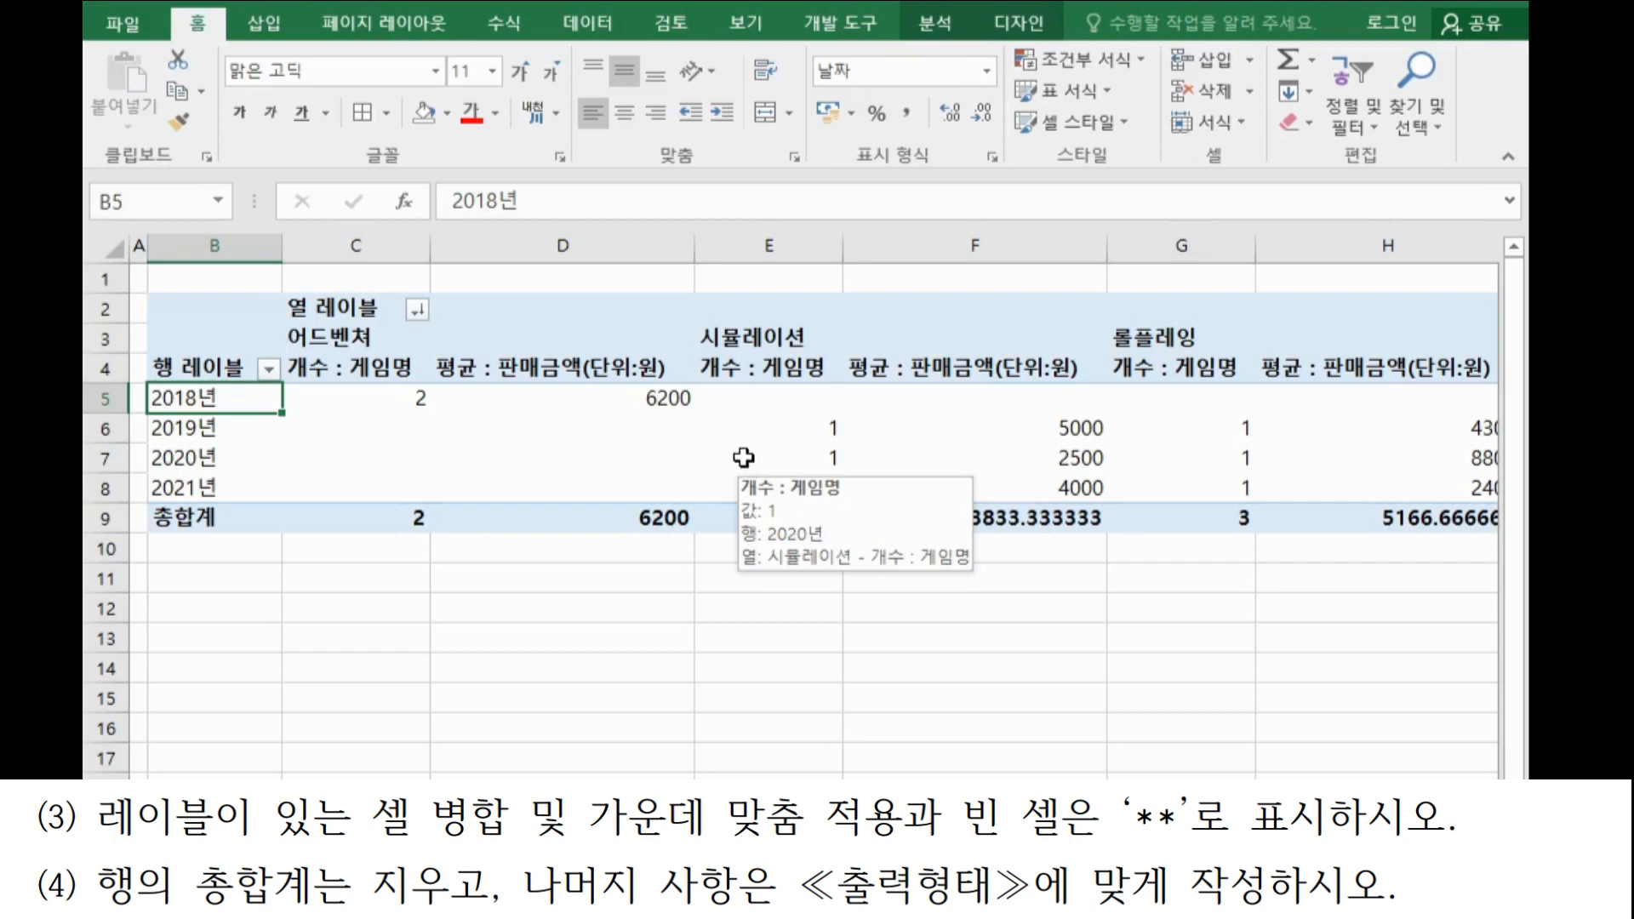
# In the pivot table options, enable merging and centering of cells with labels and set empty cells to show **.
pyautogui.rightClick(602, 397)
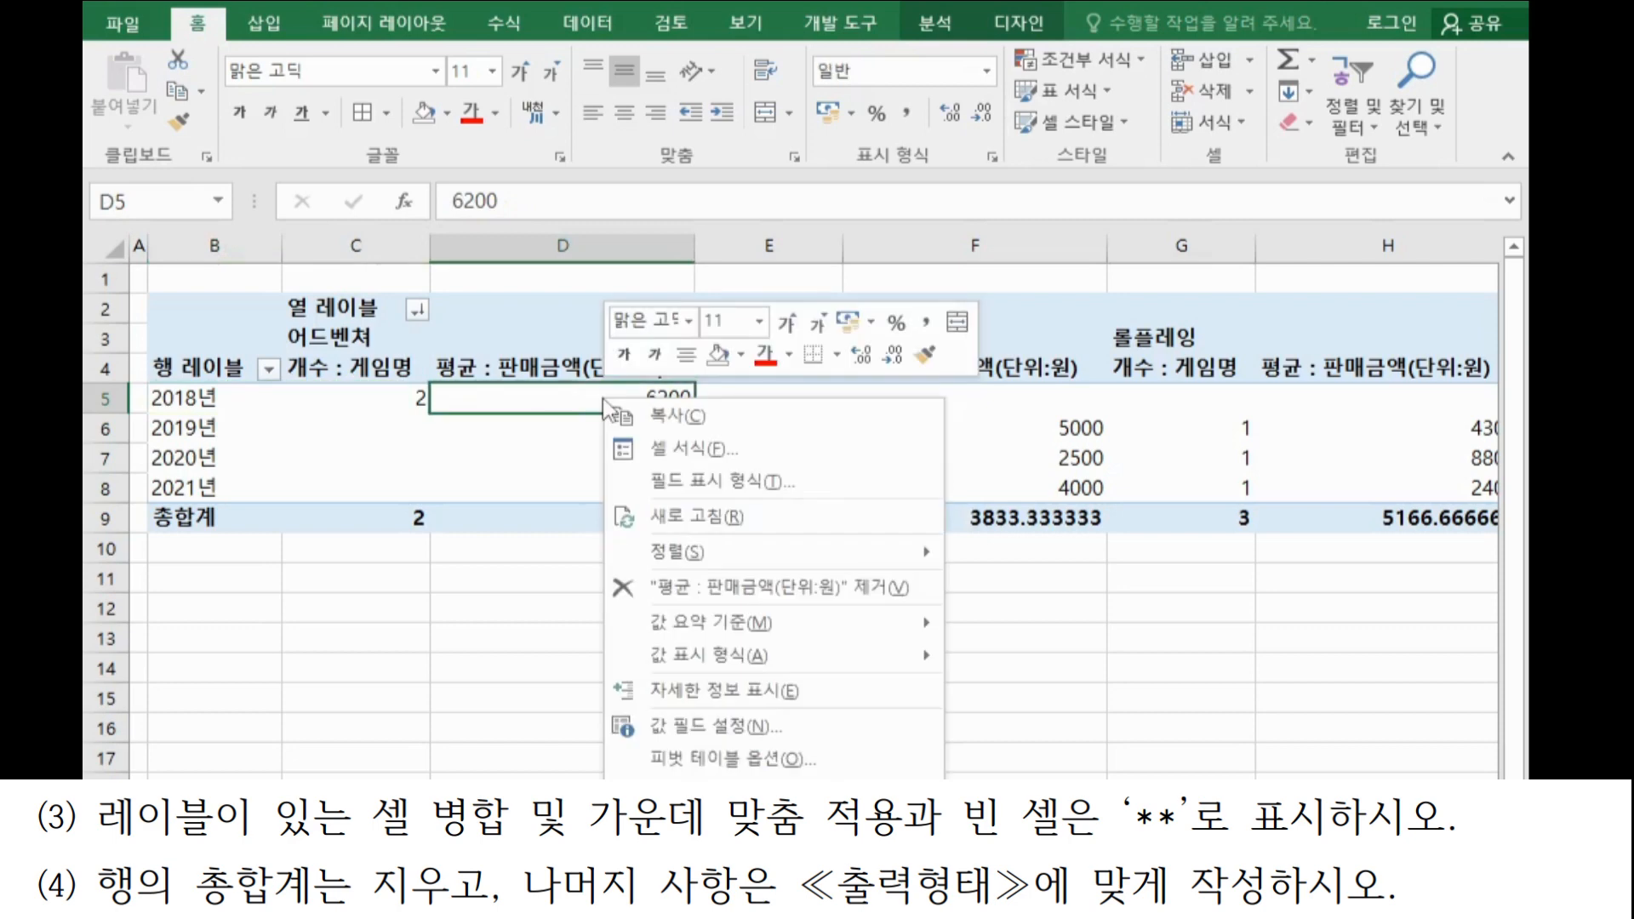
pyautogui.click(543, 415)
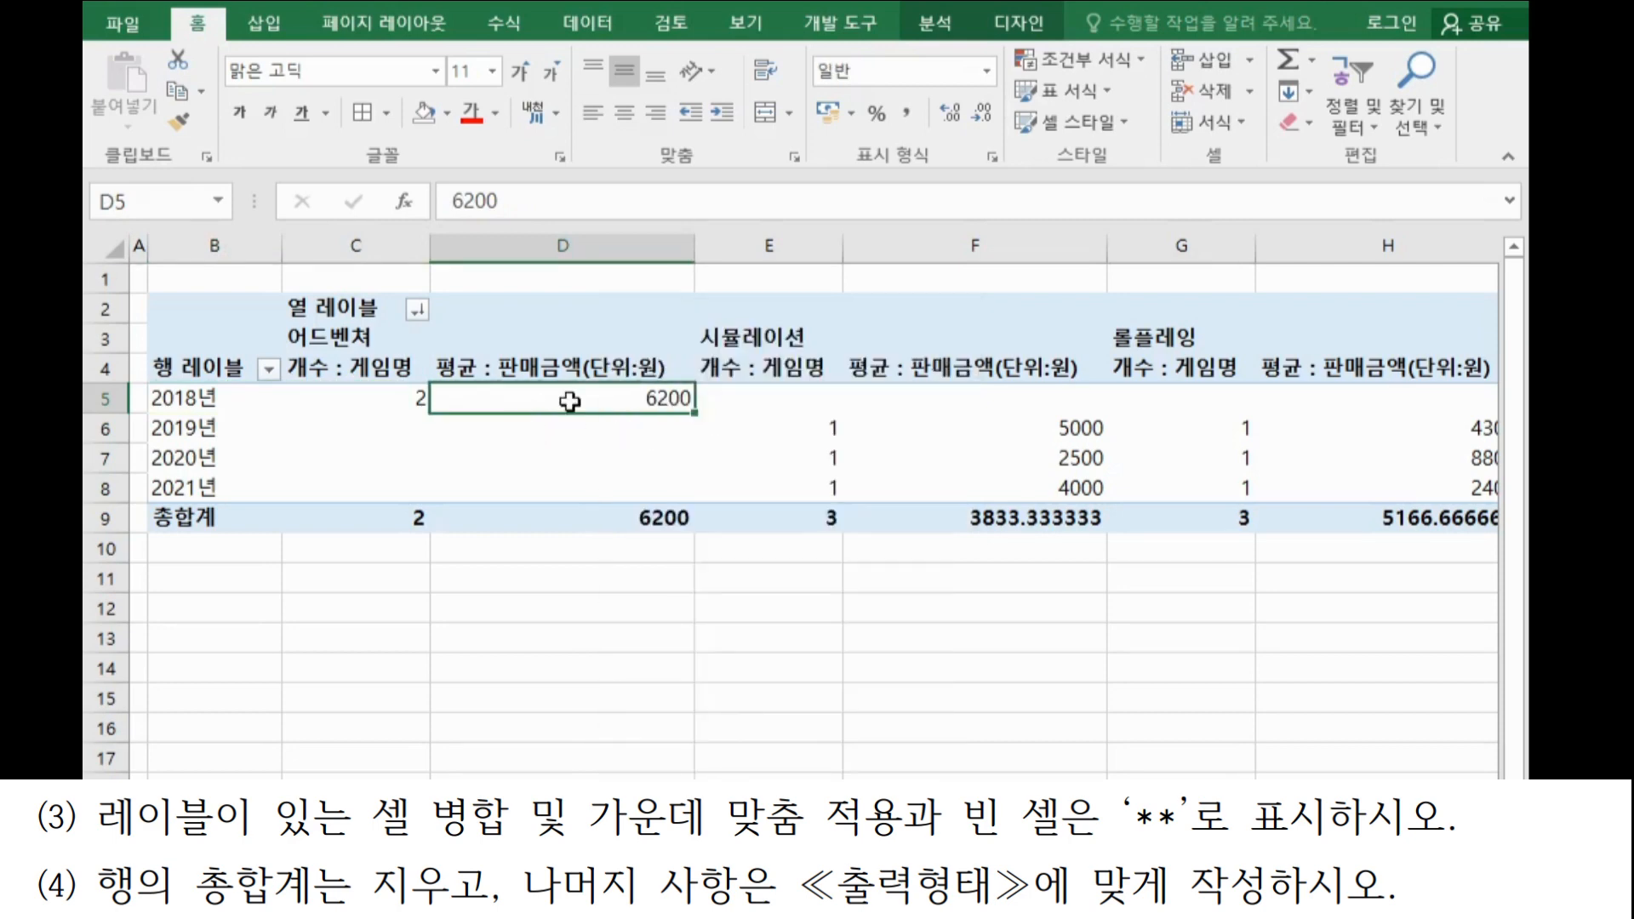
pyautogui.rightClick(569, 403)
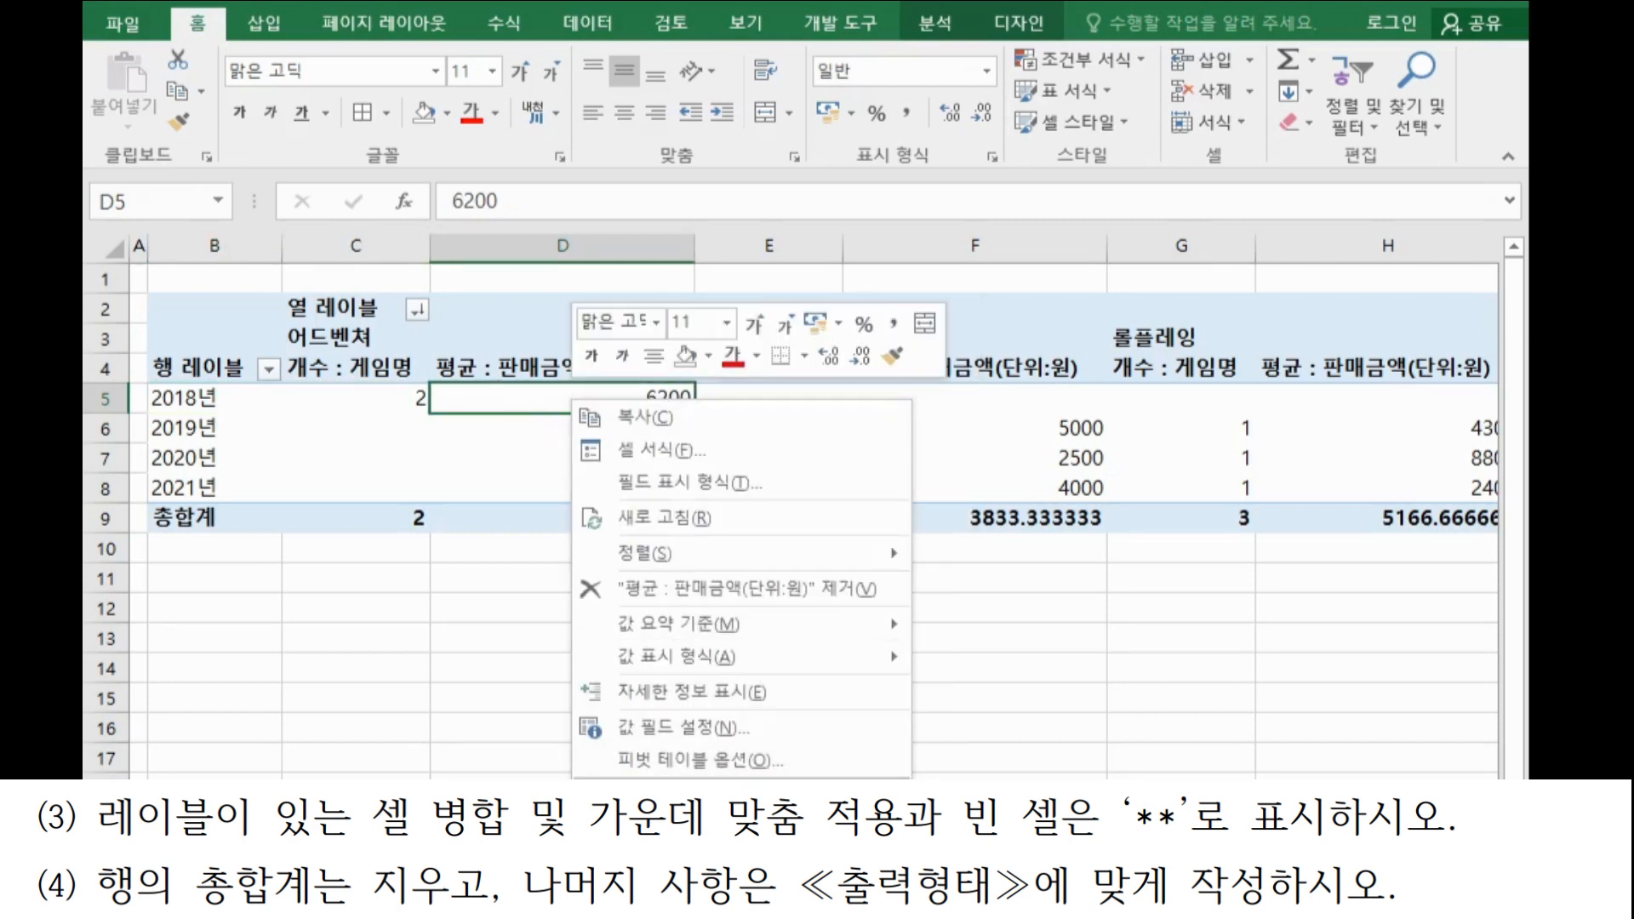
pyautogui.click(747, 762)
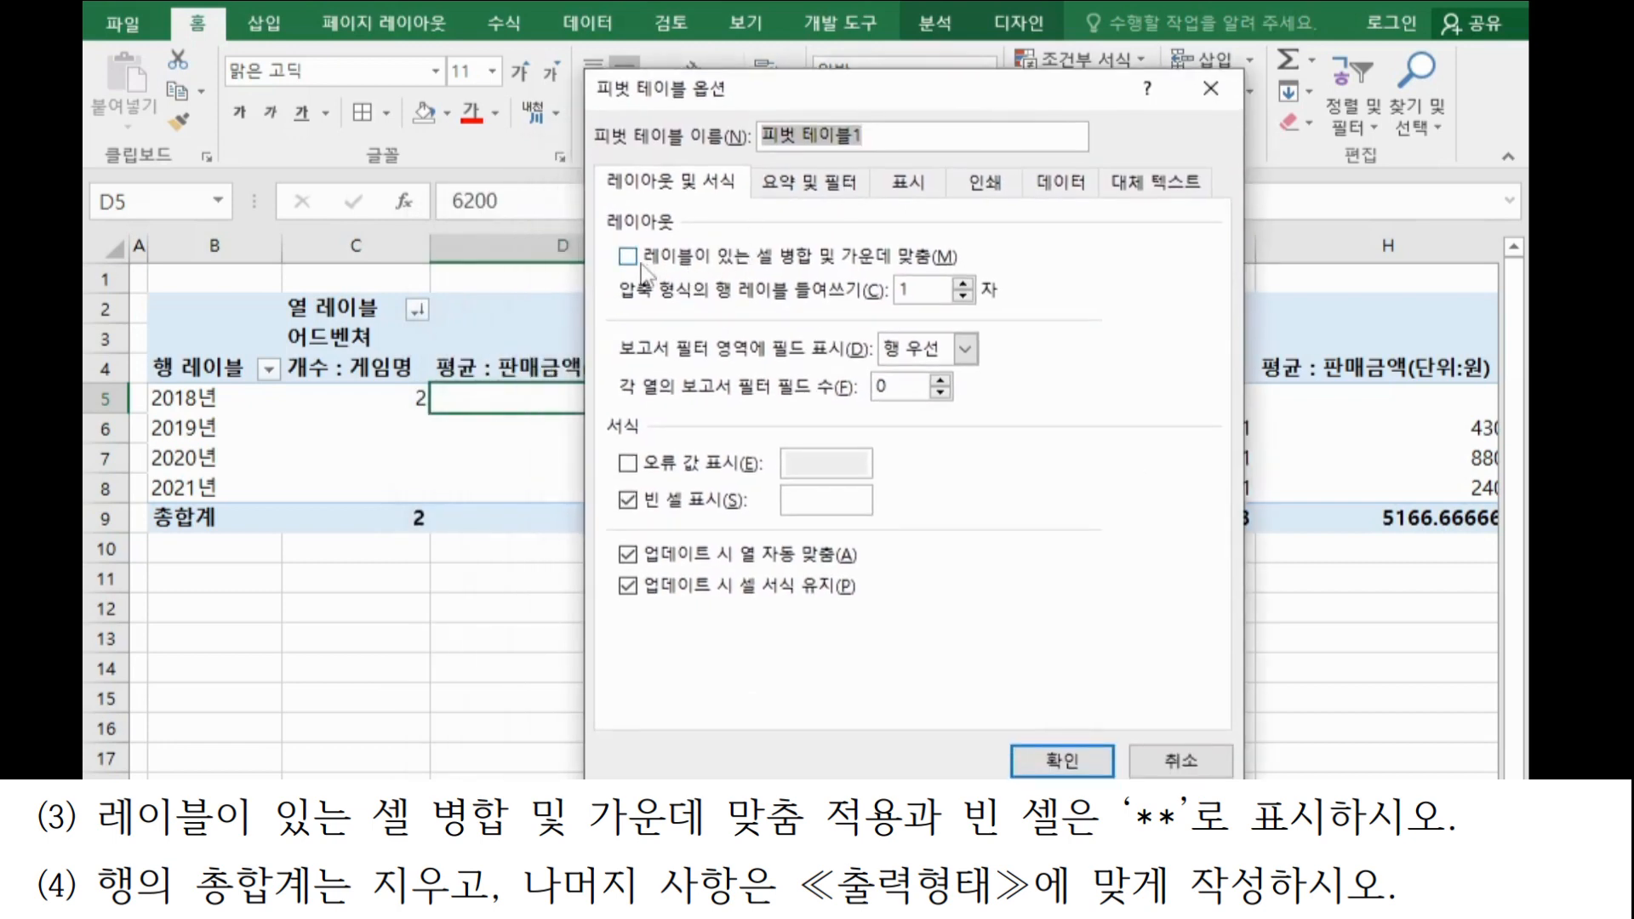
pyautogui.click(642, 267)
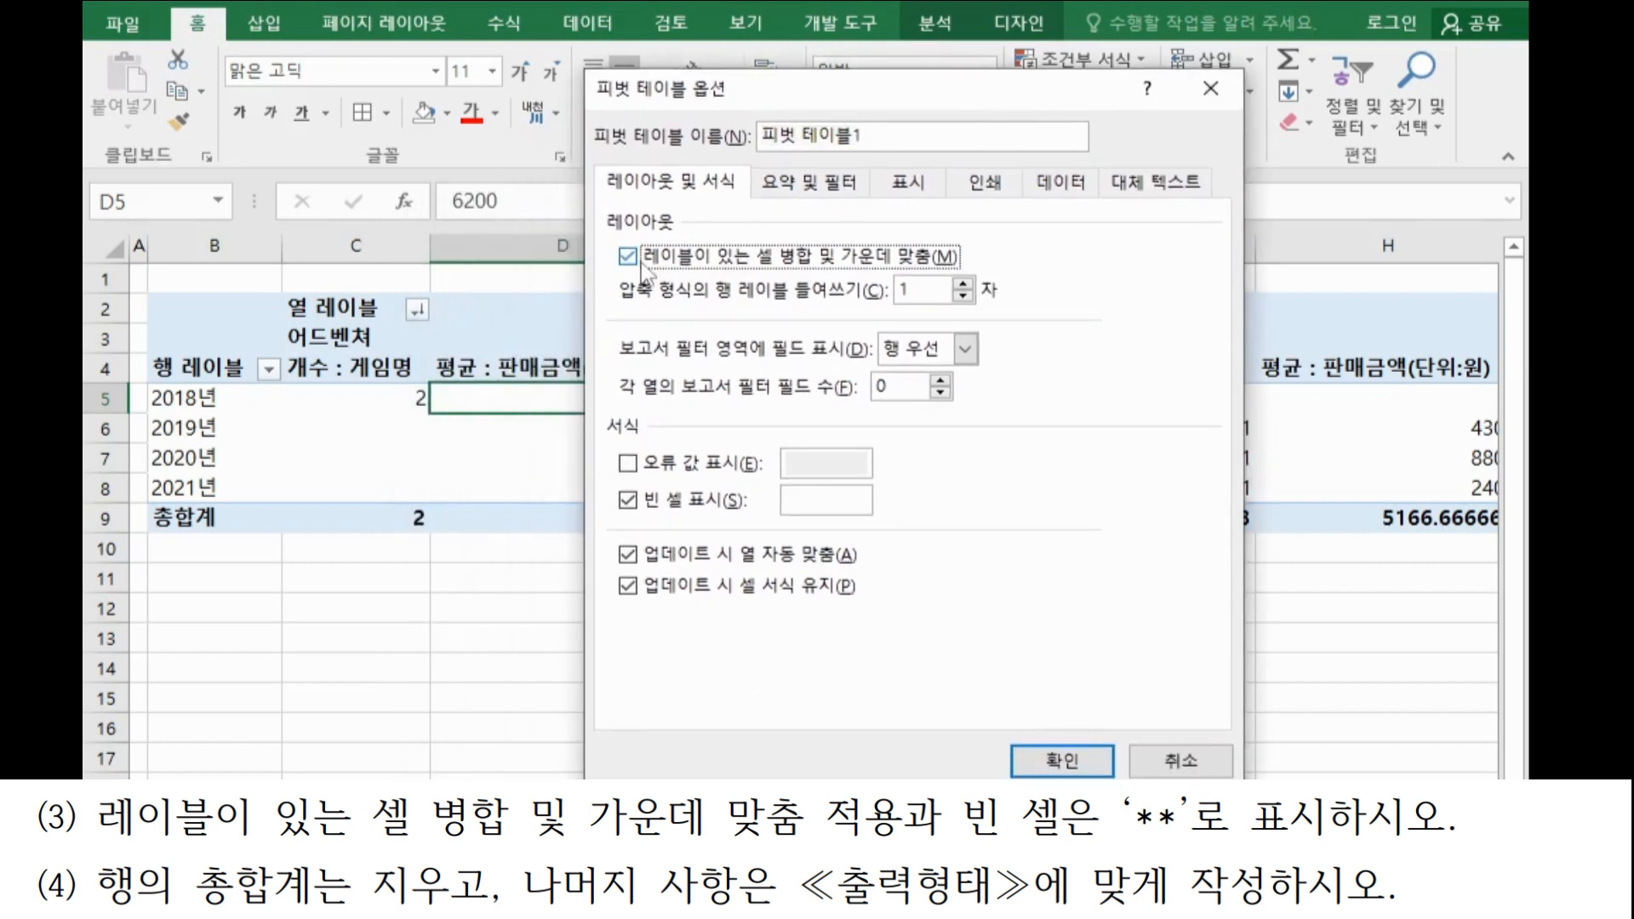
pyautogui.click(834, 501)
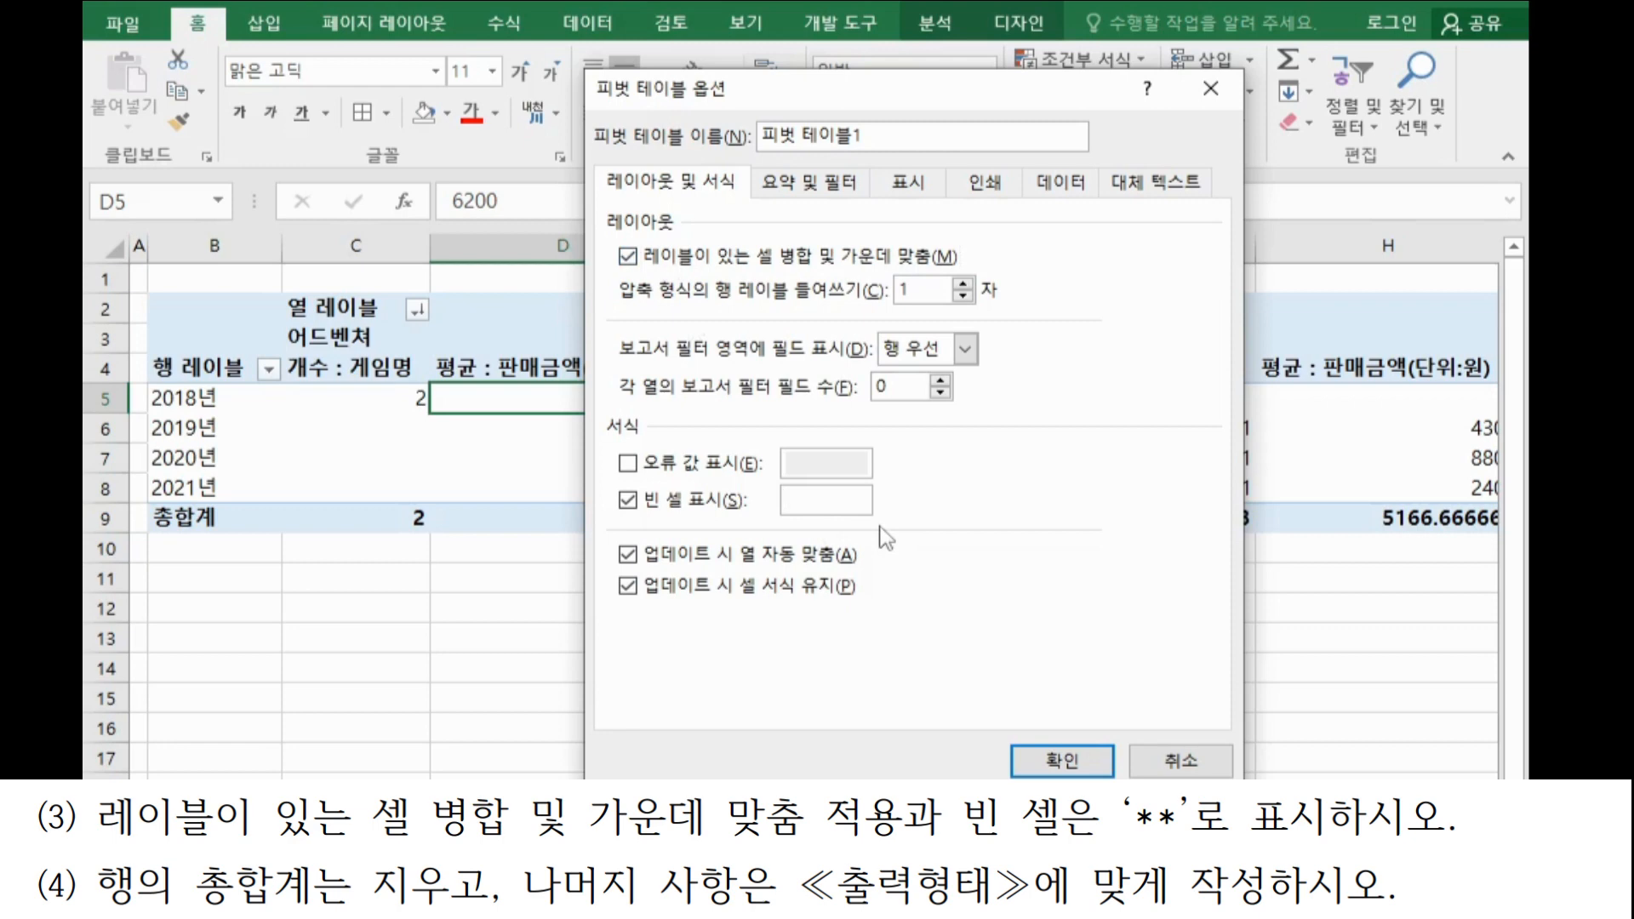
pyautogui.write('**')
# Turn off the row grand totals (행 총합계 표시) and apply the pivot table options.
pyautogui.click(834, 194)
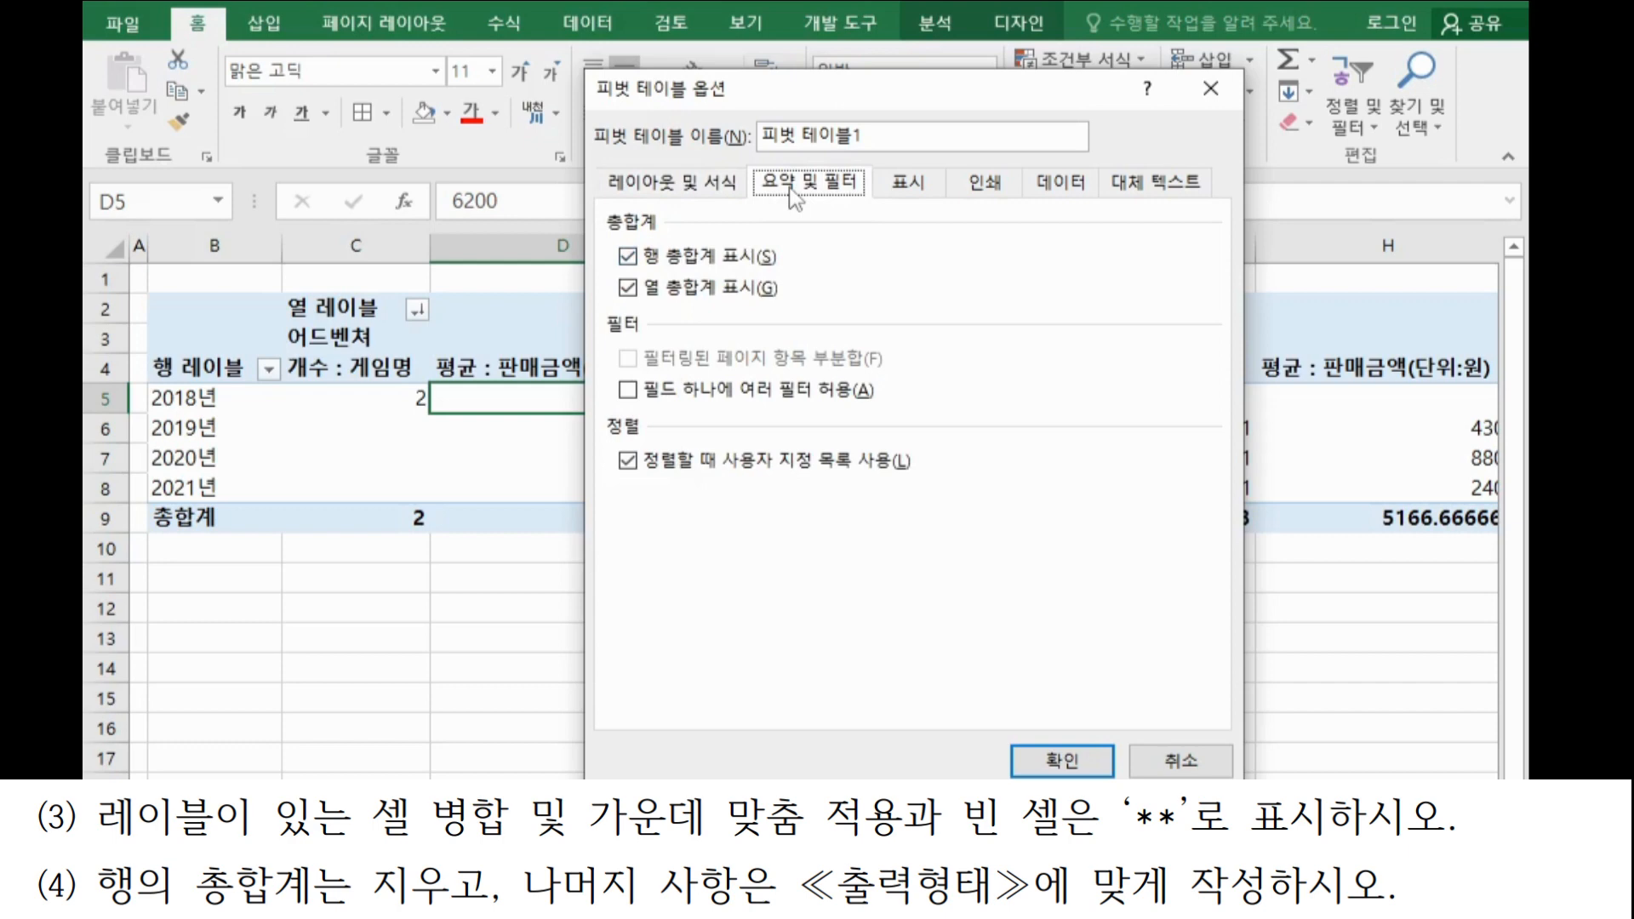
pyautogui.click(628, 257)
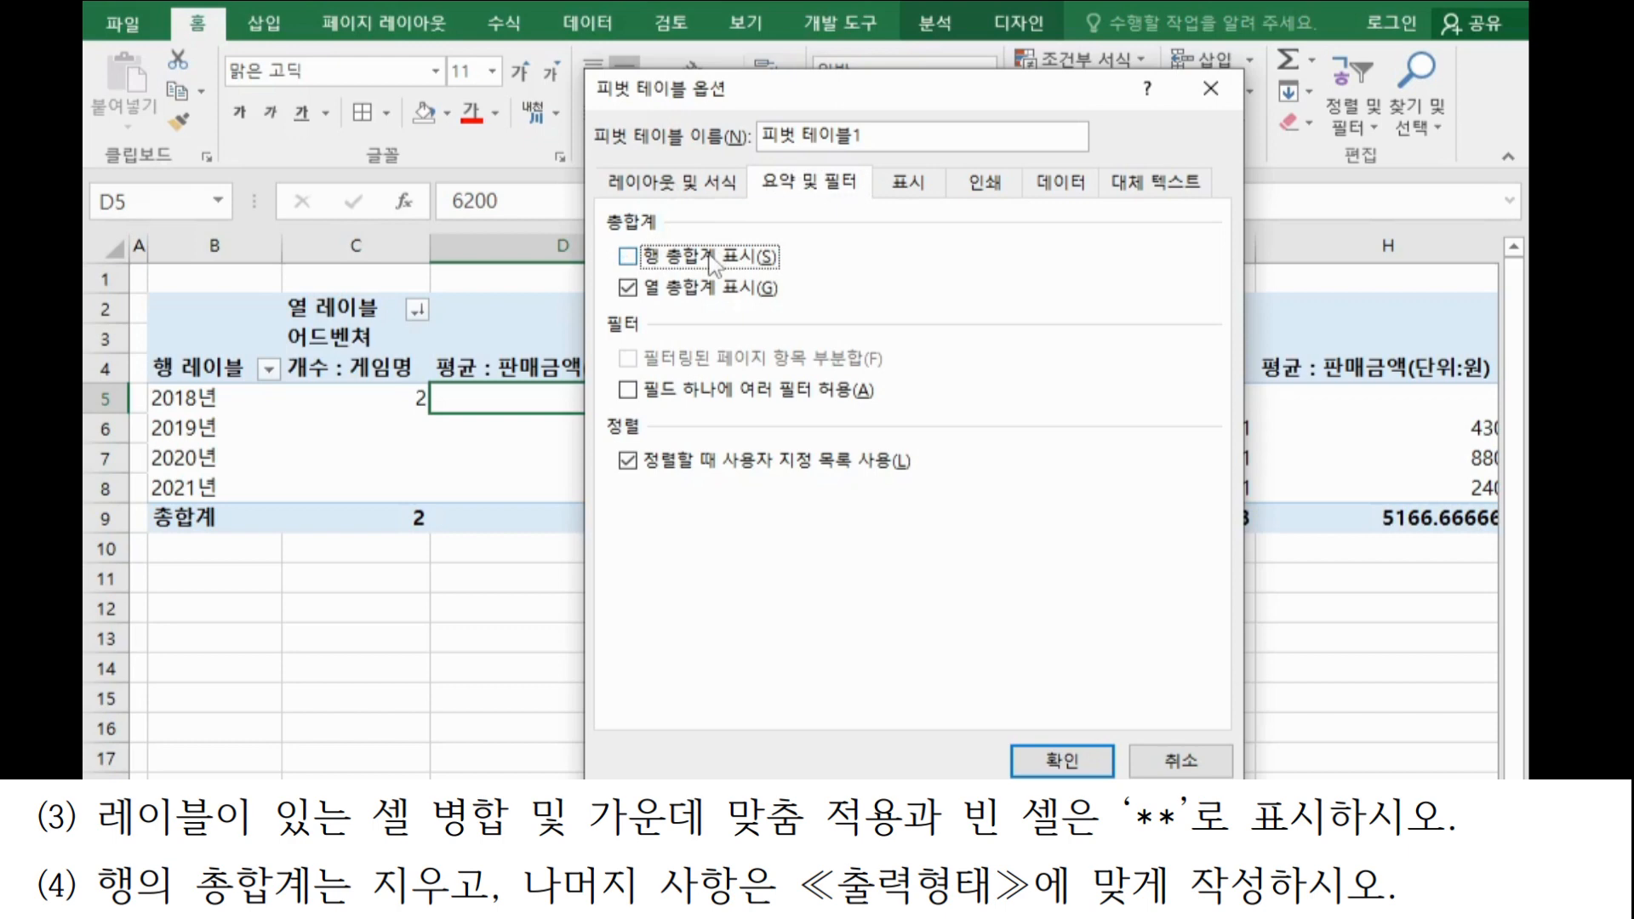
pyautogui.hotkey('ctrl', 'shift', 'Tab')
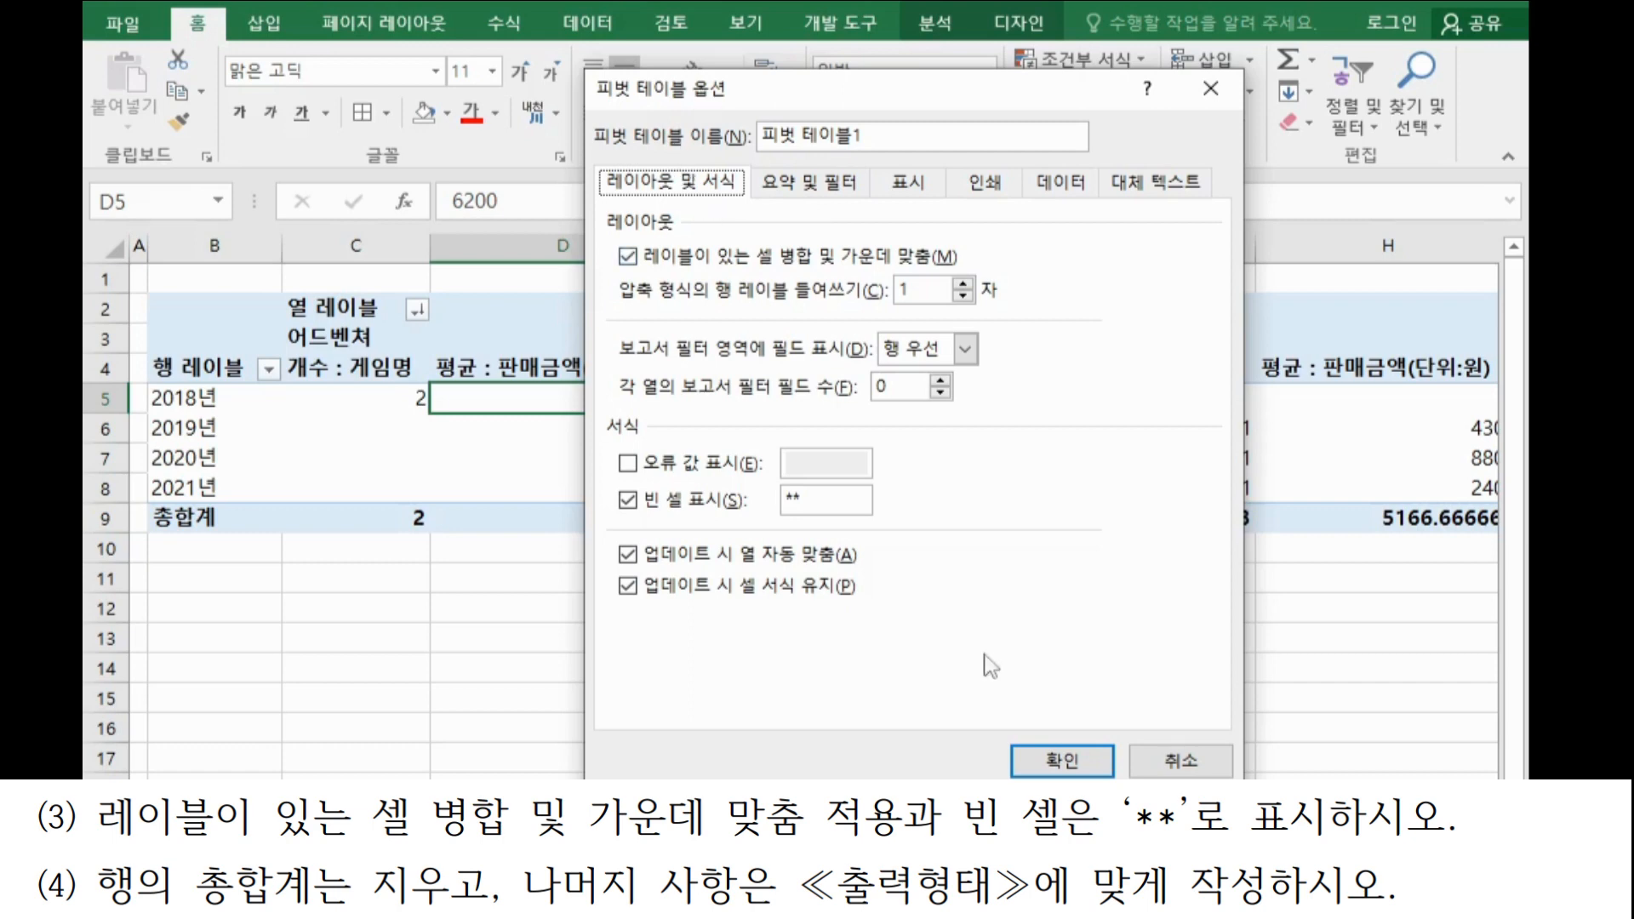
pyautogui.click(1062, 760)
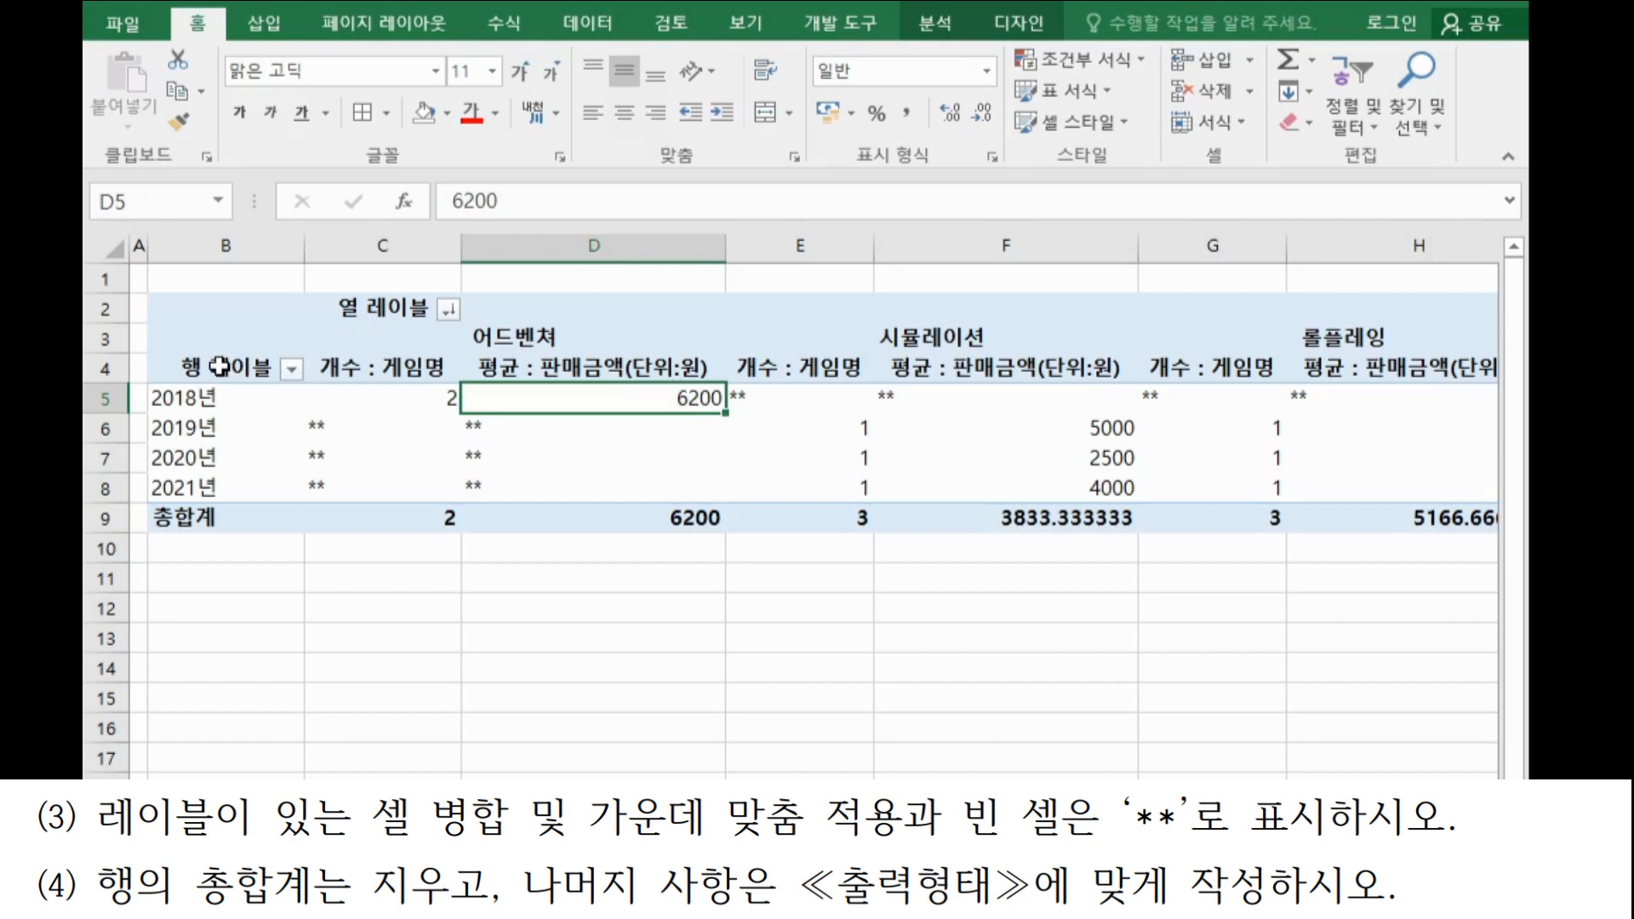
# Rename the pivot table's row label in B4 to 출시일 and its column label in C2 to 구분.
pyautogui.moveTo(254, 371); pyautogui.dragTo(253, 372)
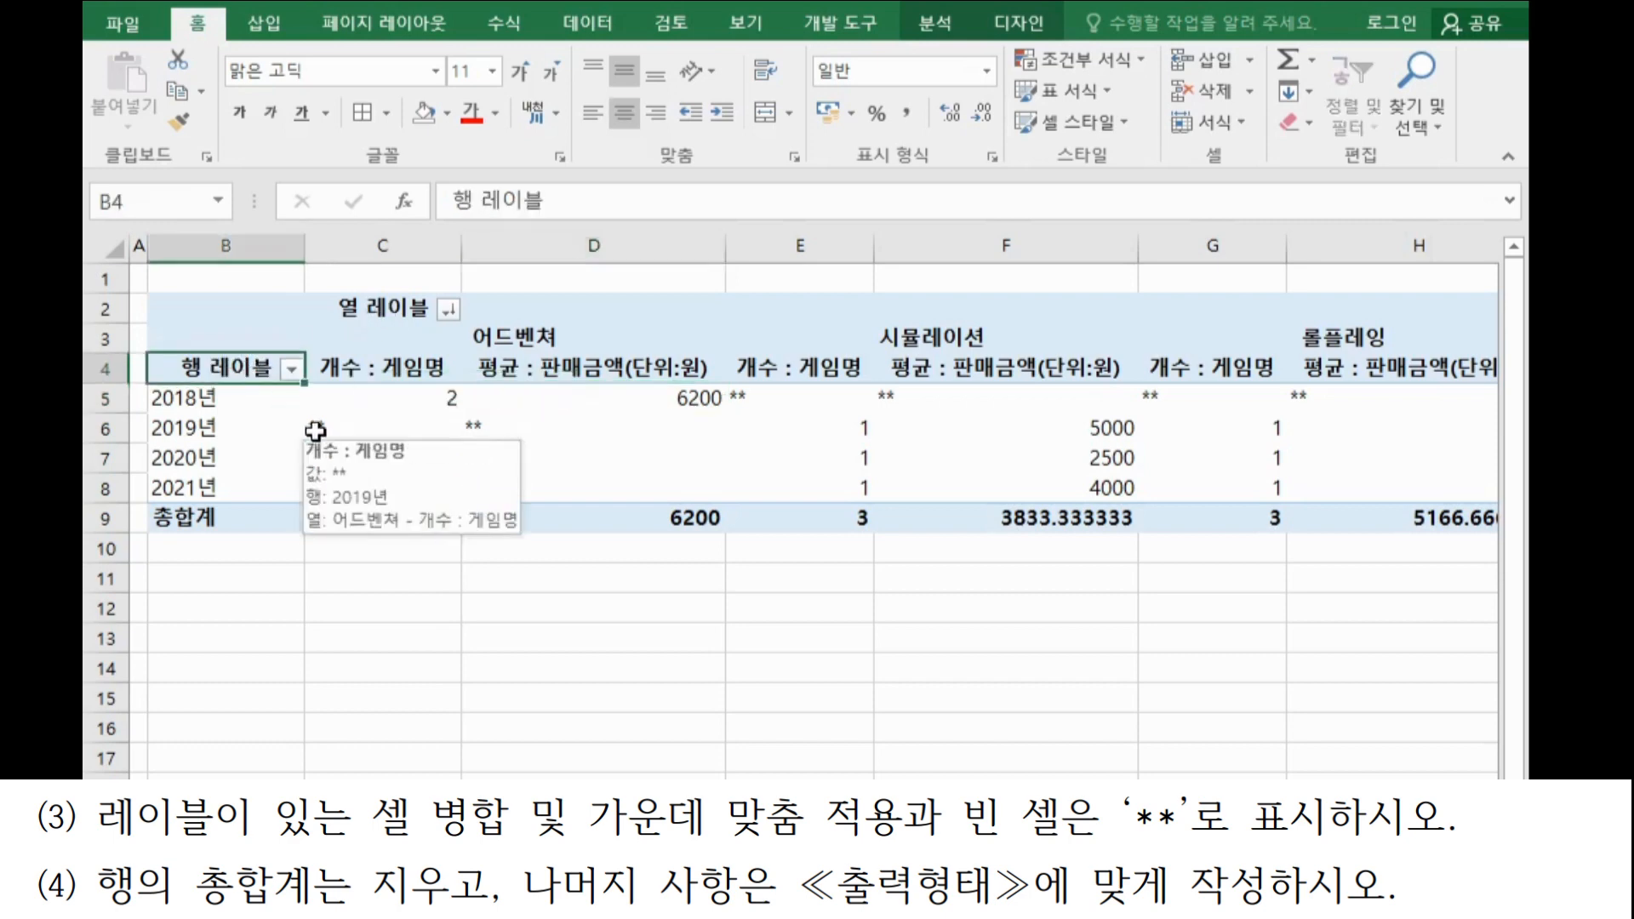
pyautogui.write('출시일')
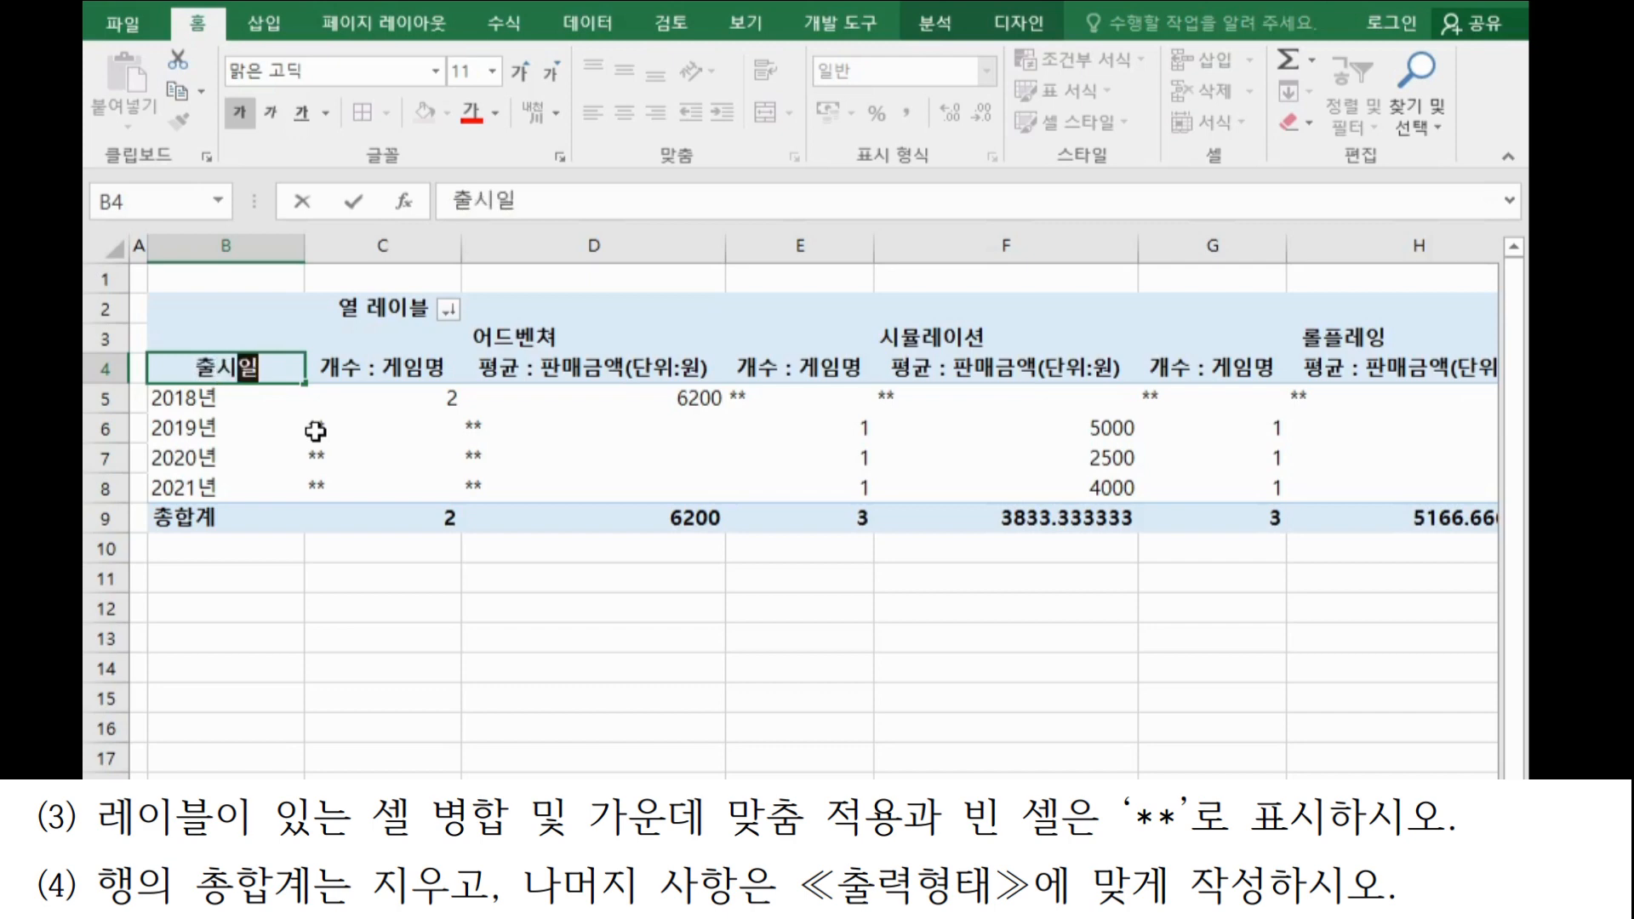
pyautogui.click(337, 313)
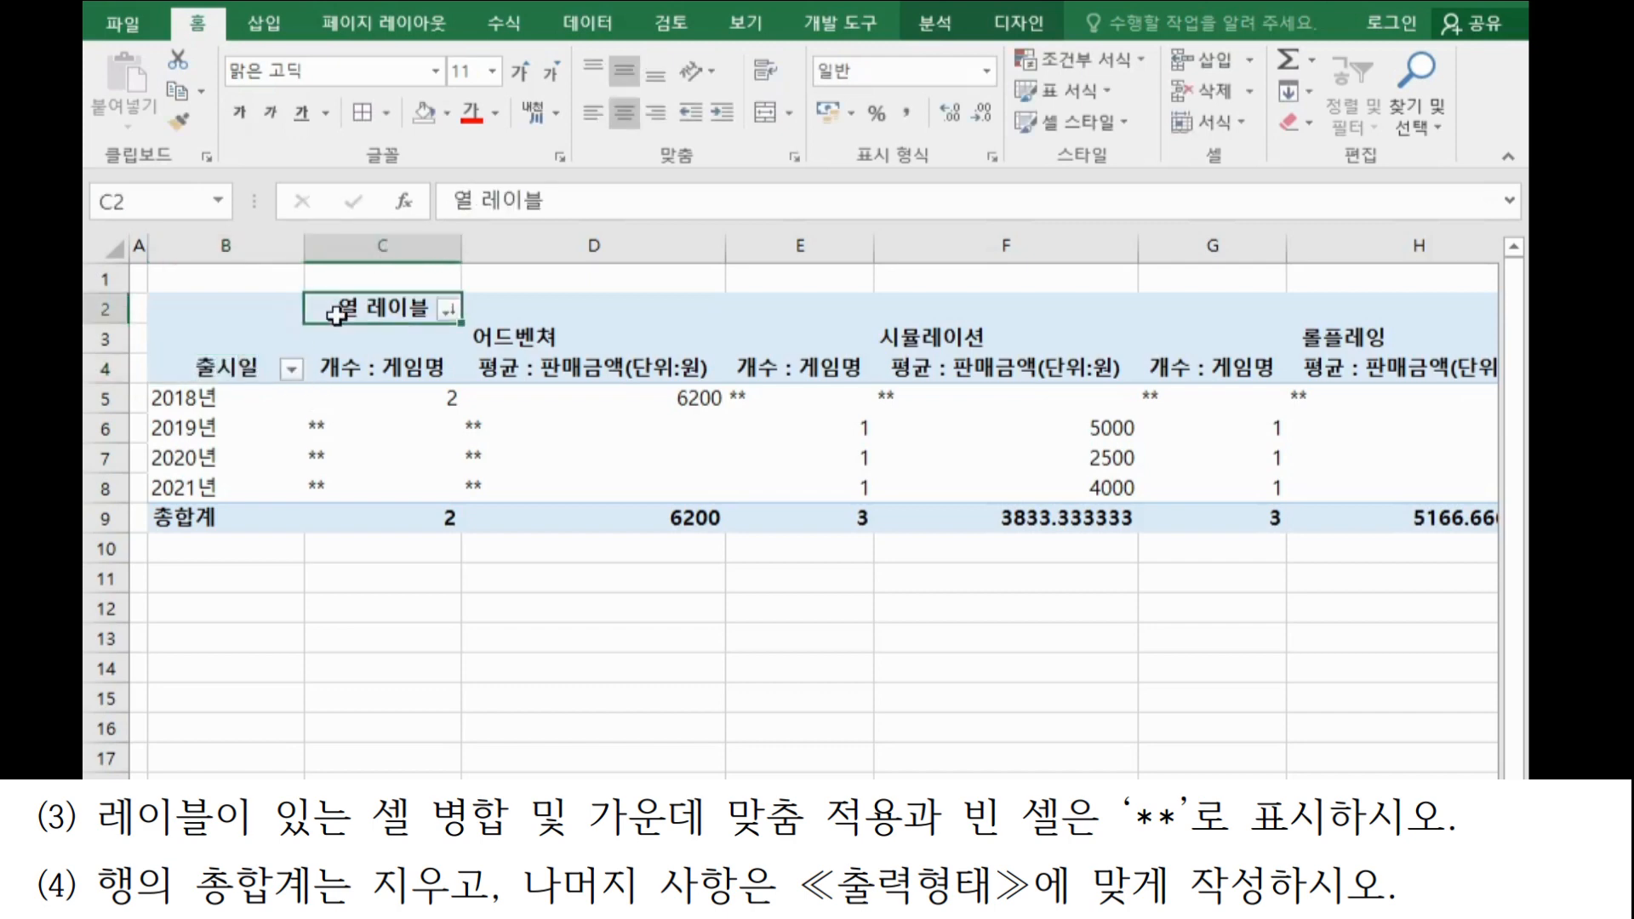
pyautogui.write('구분')
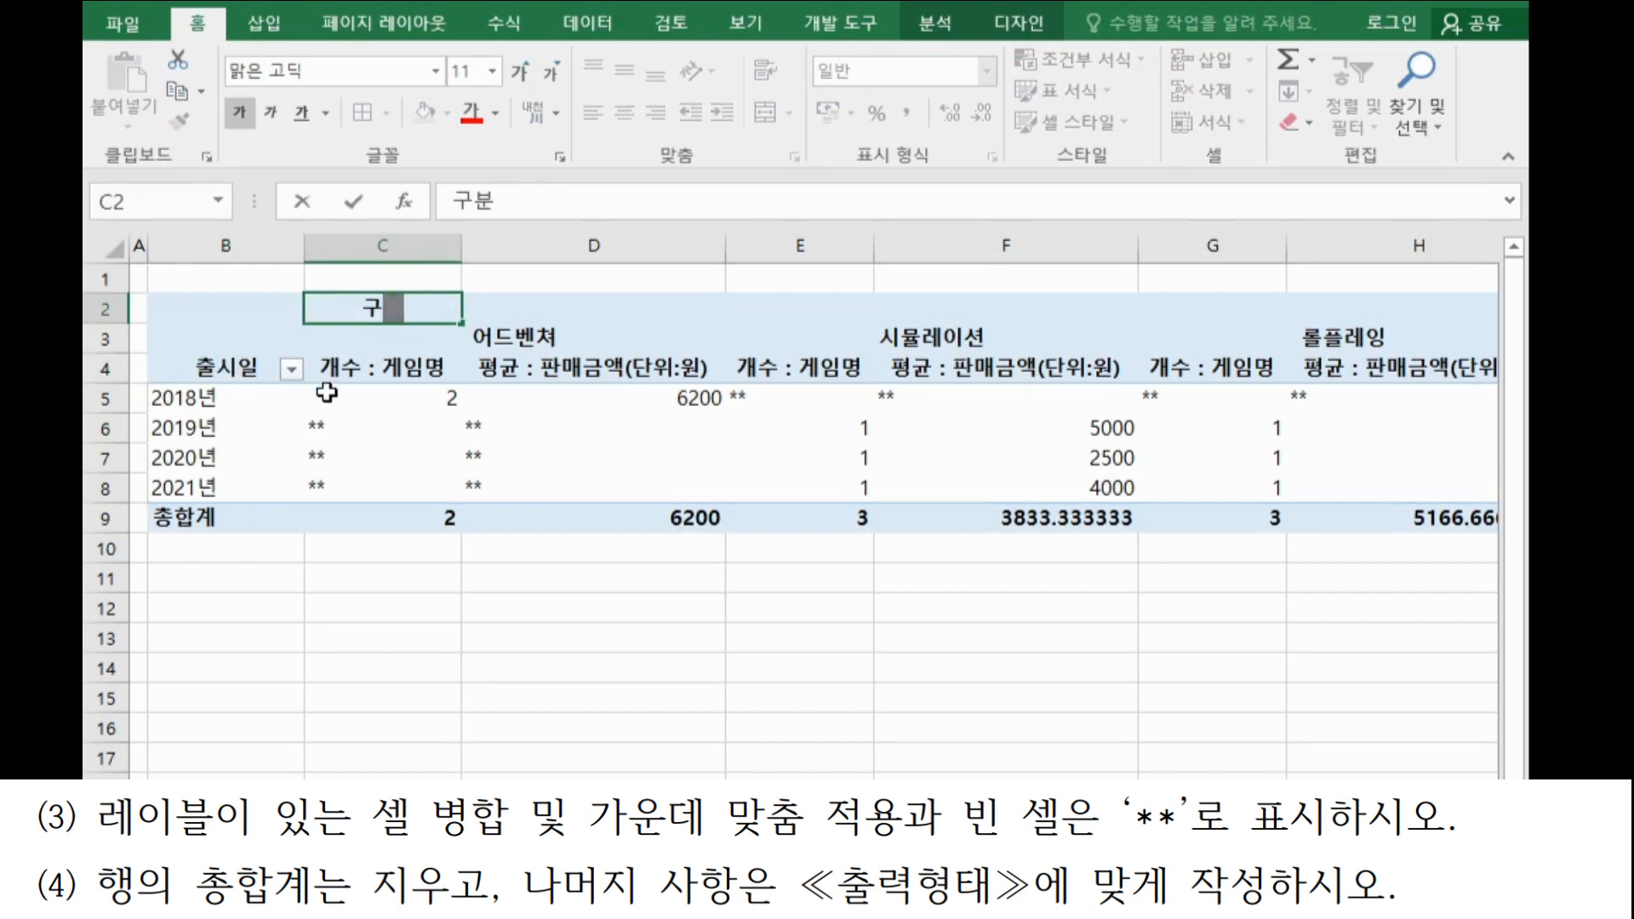
pyautogui.click(327, 392)
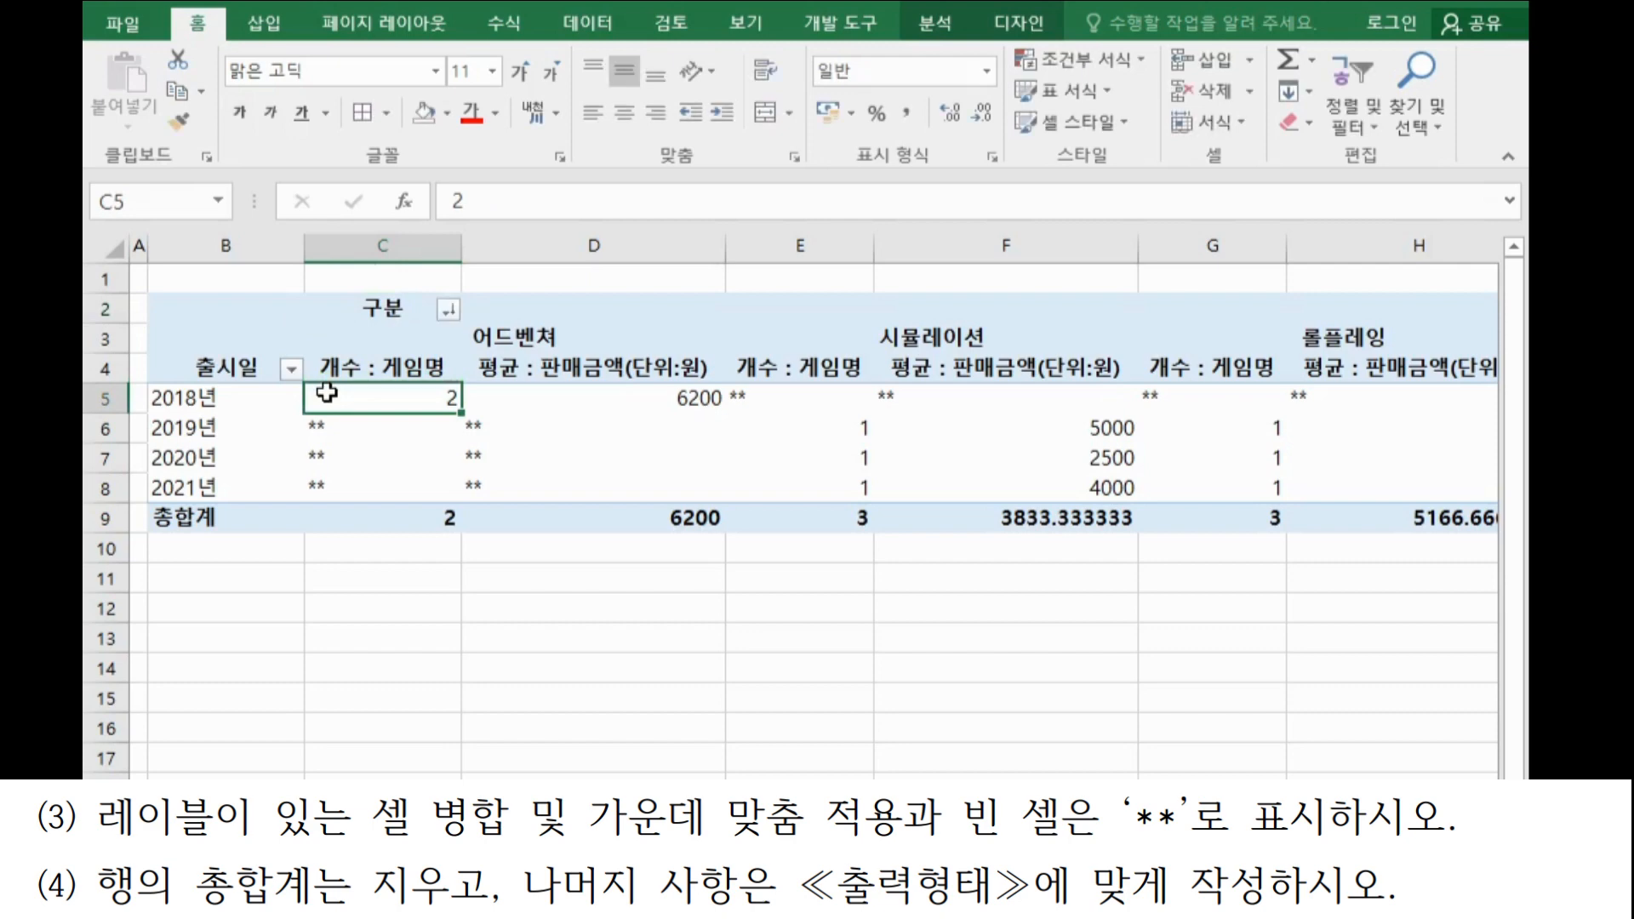
# Center the pivot table's value cells from C5 through the 총합계 row and apply the comma style to them.
pyautogui.moveTo(326, 393); pyautogui.dragTo(574, 511)
pyautogui.hscroll(-3, 808, 511)
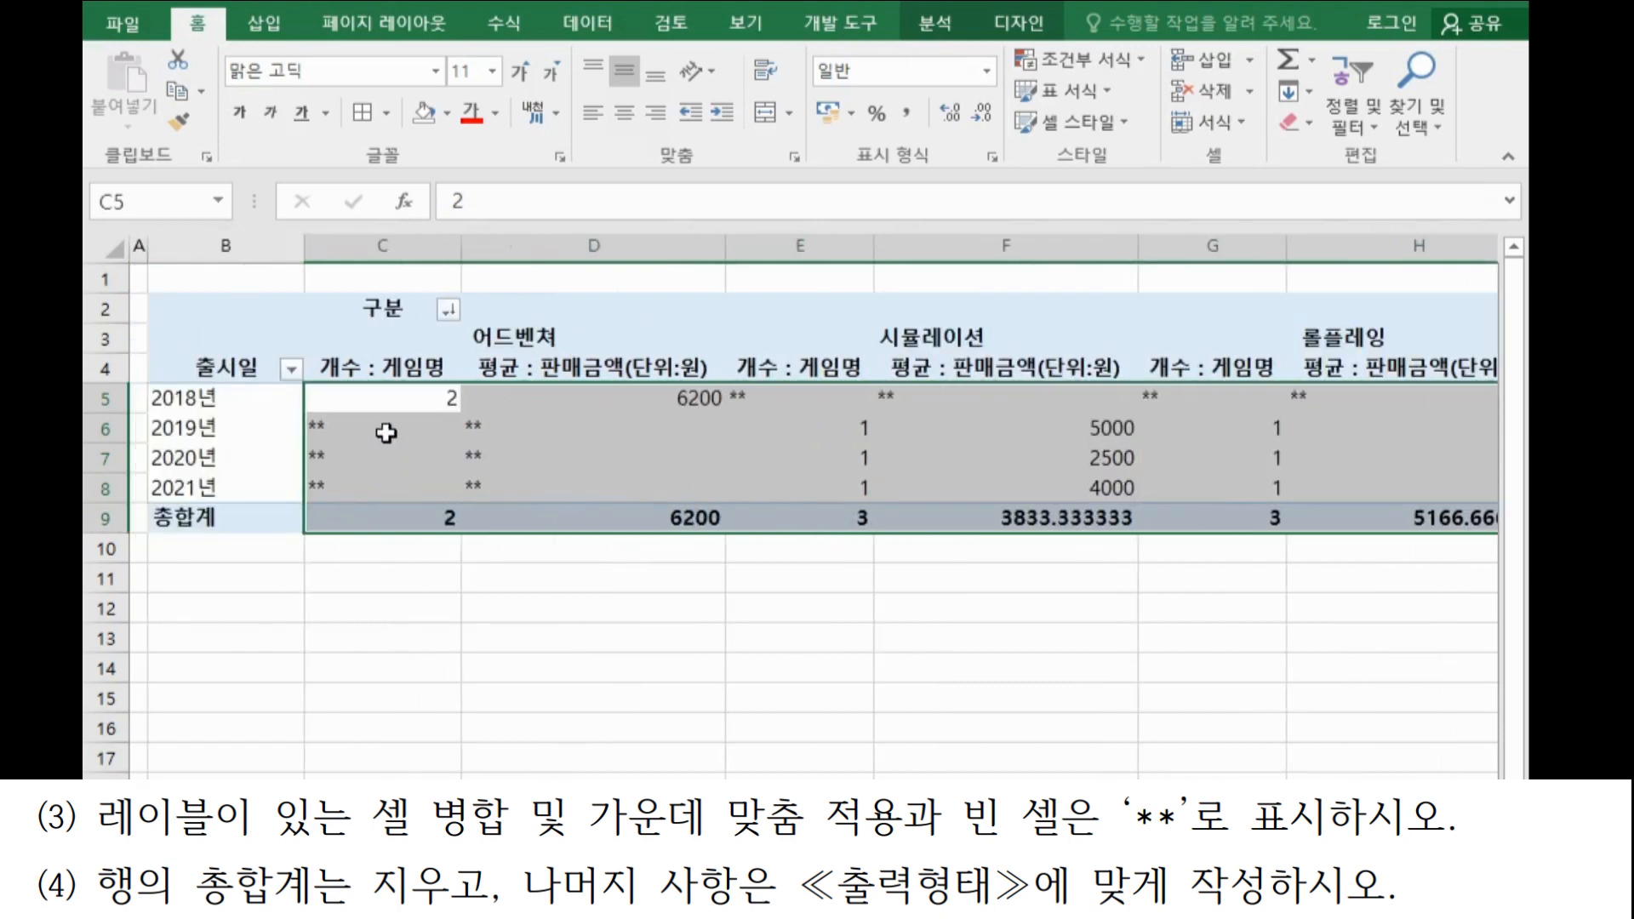
pyautogui.click(626, 119)
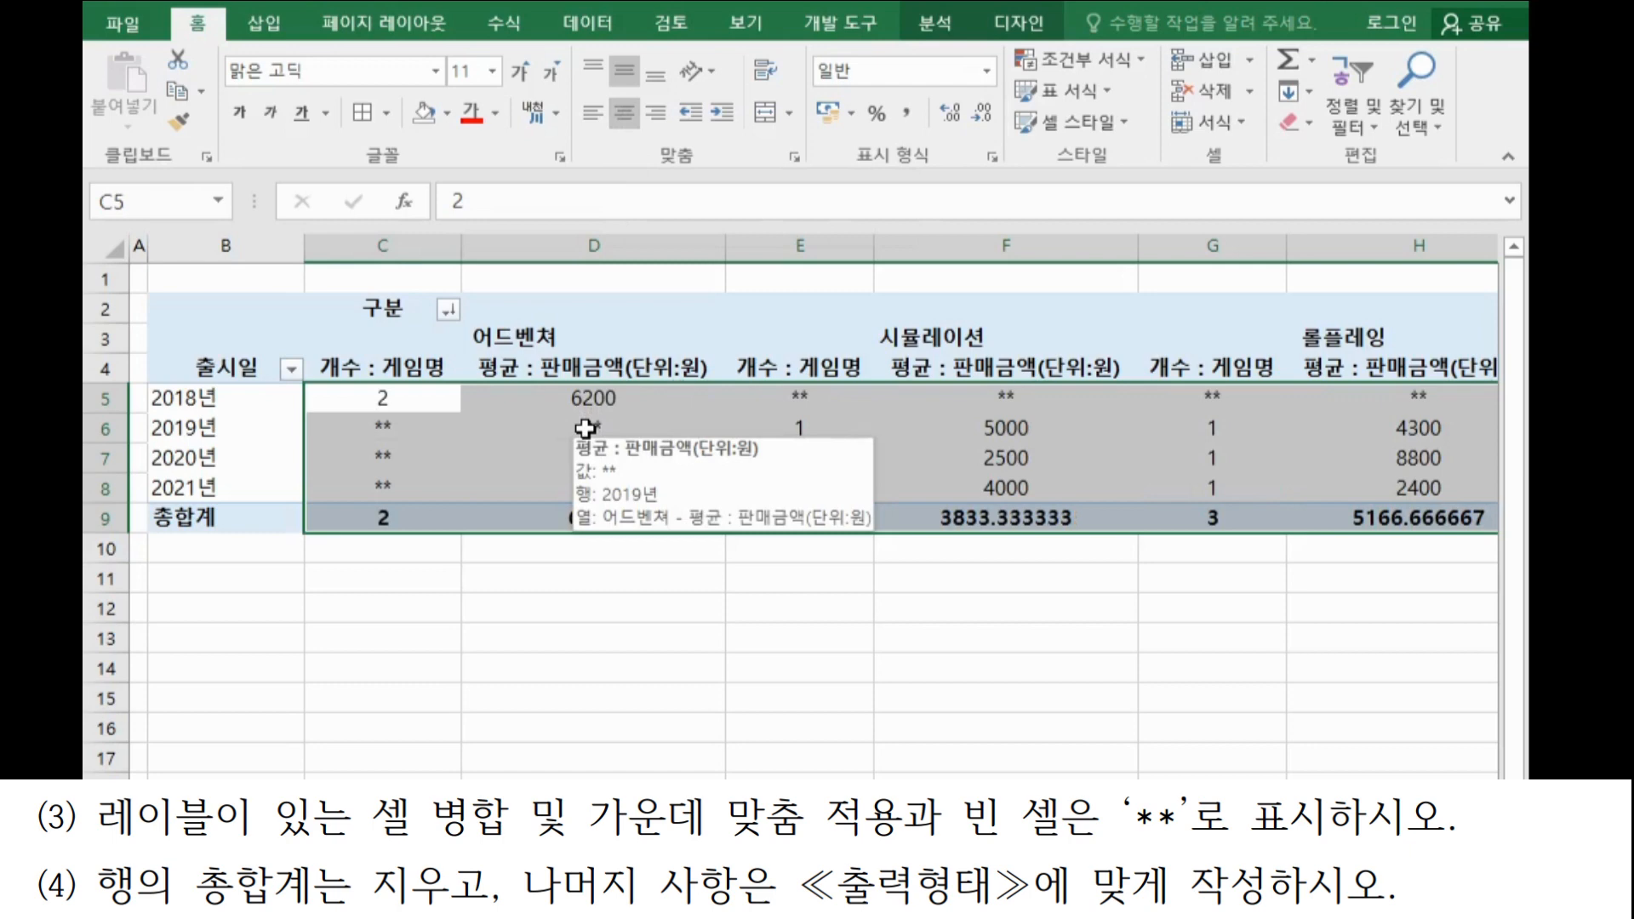
pyautogui.click(908, 113)
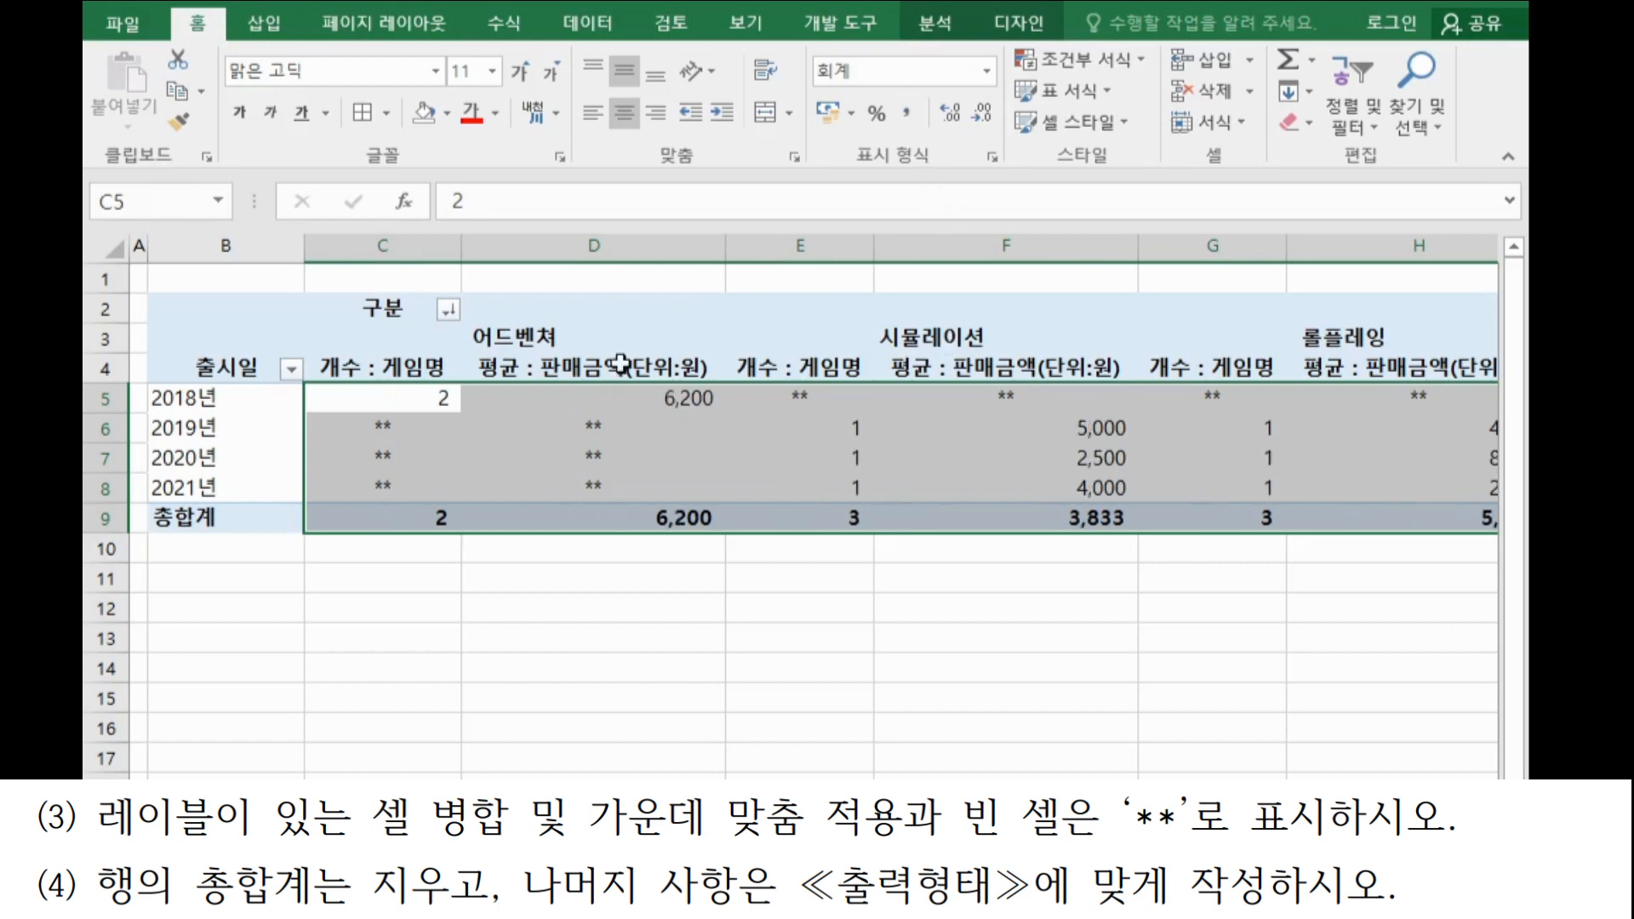
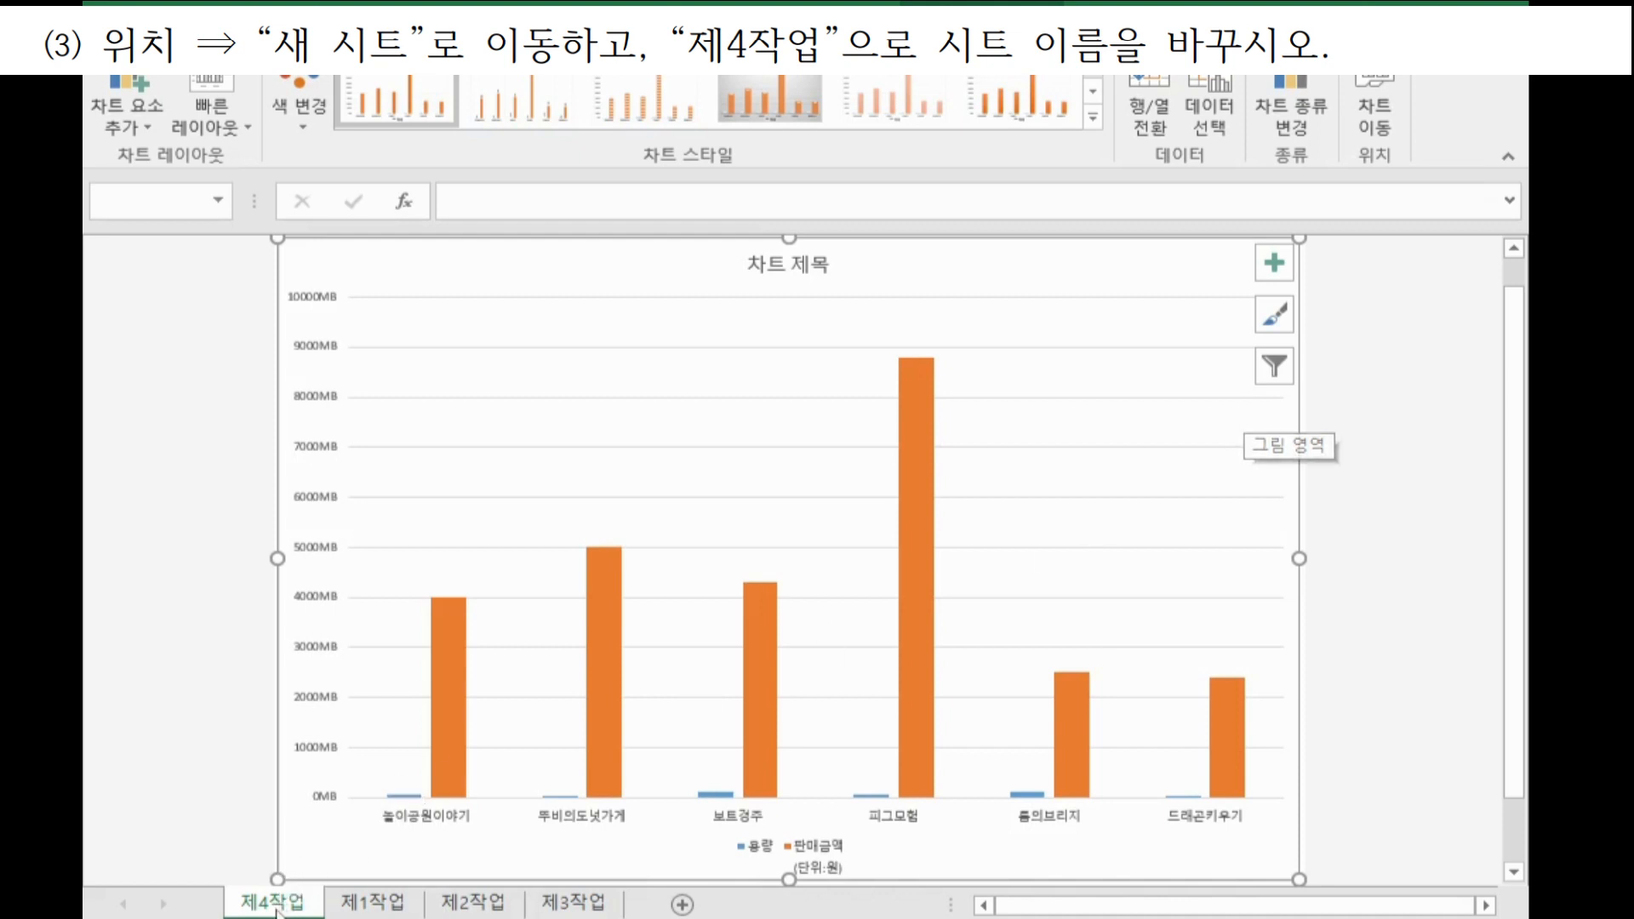
# Move the 제4작업 chart sheet after 제3작업 and apply quick layout 레이아웃 3 to the chart.
pyautogui.moveTo(277, 909); pyautogui.dragTo(648, 913)
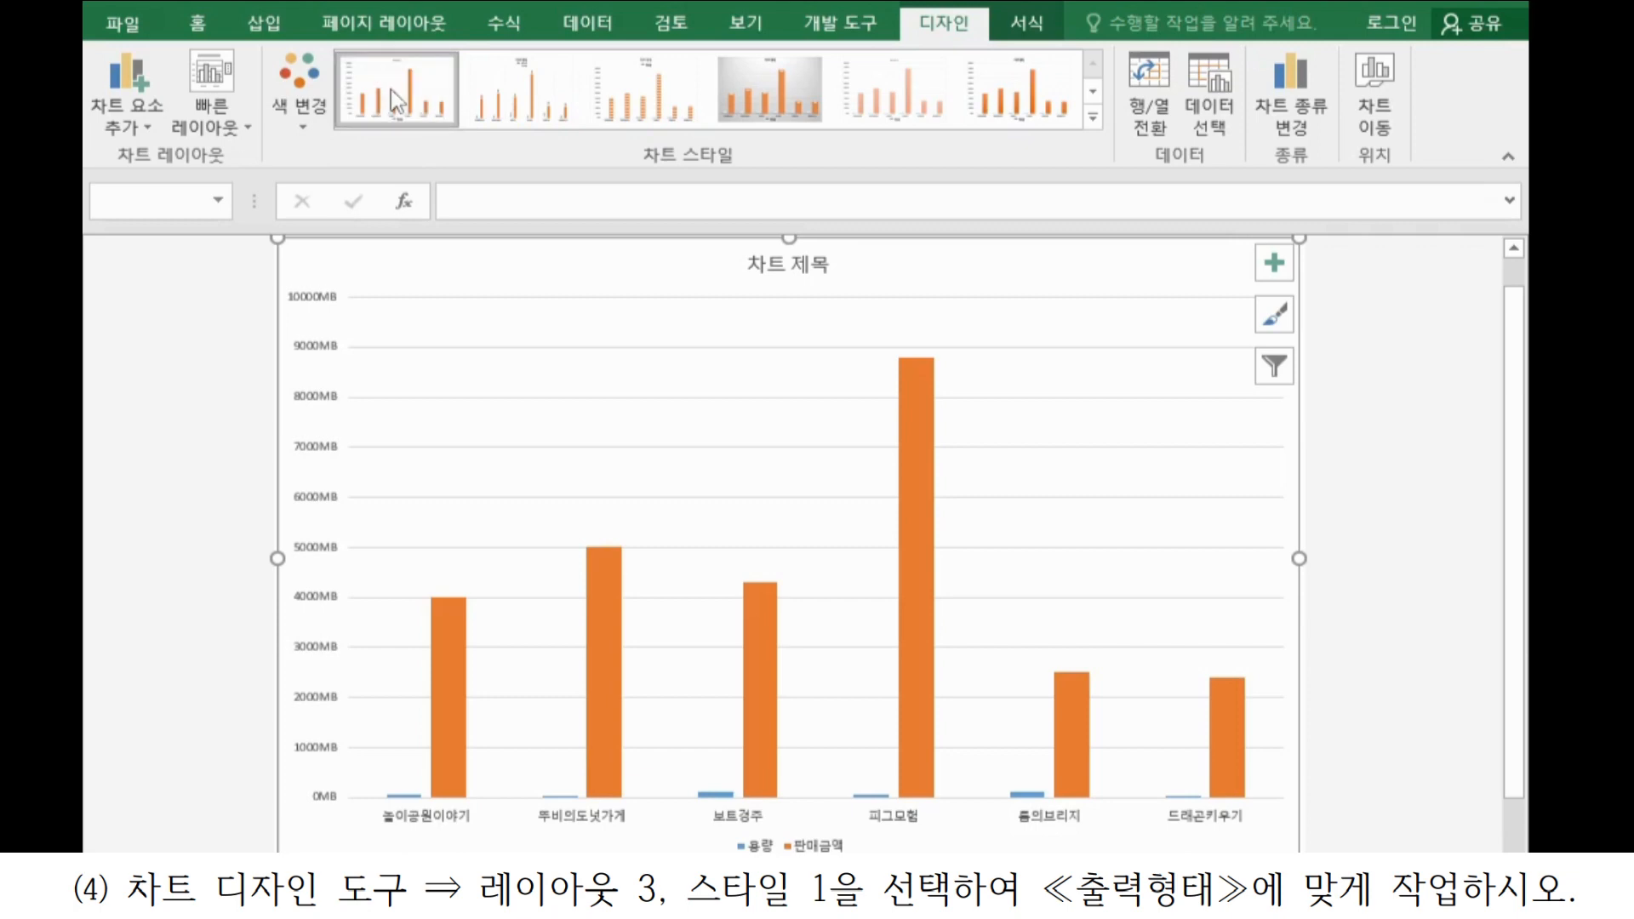
pyautogui.click(243, 128)
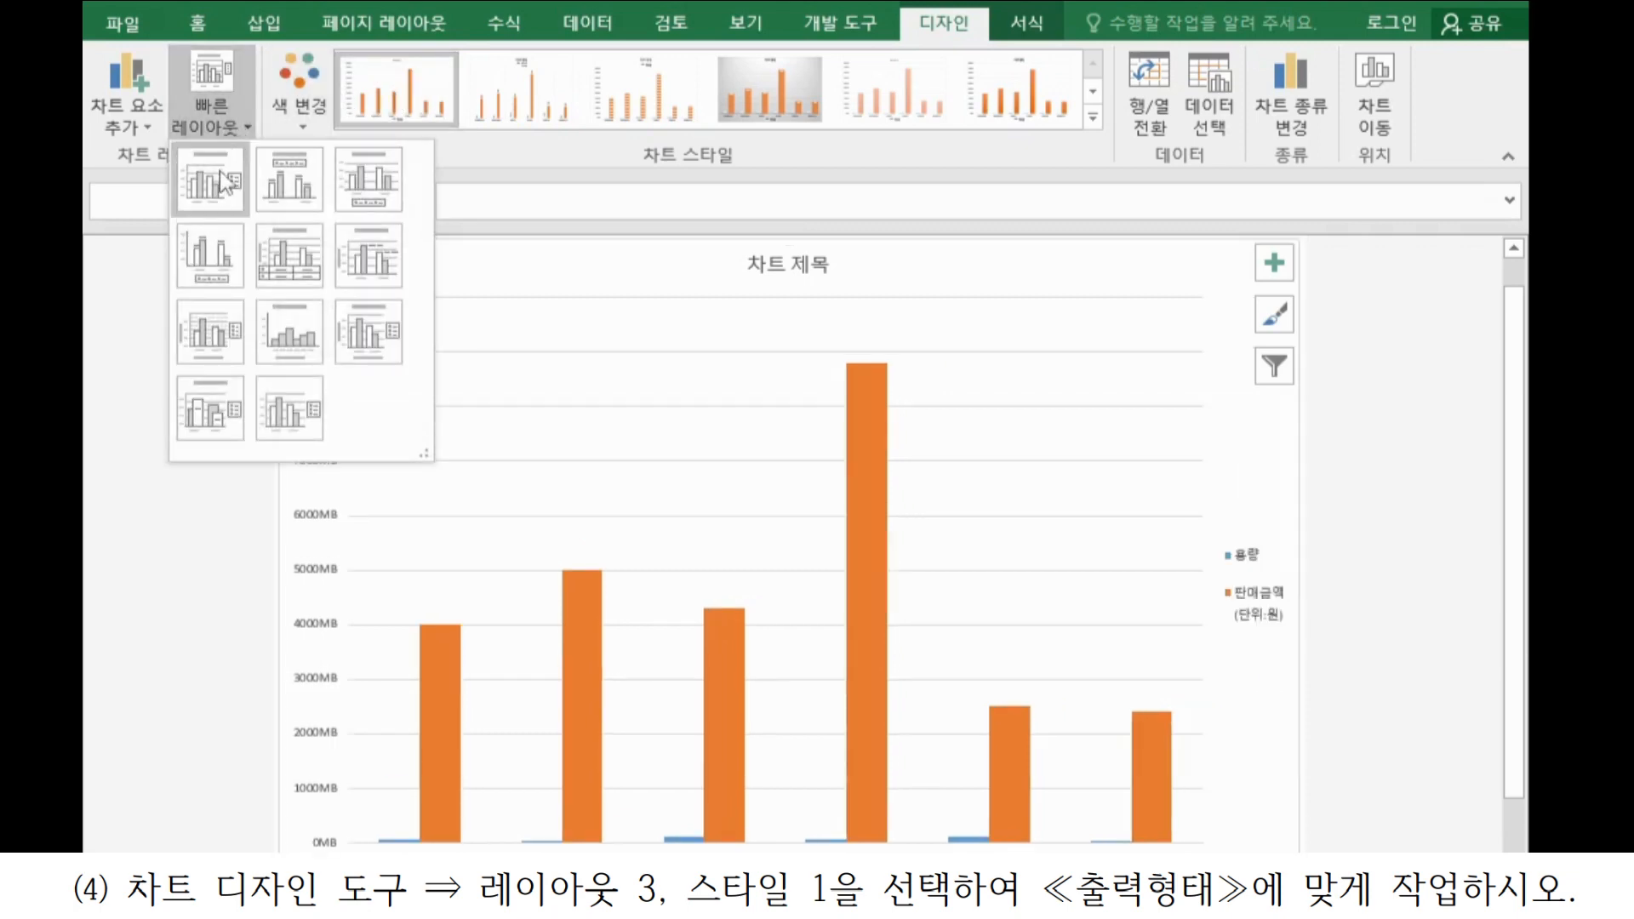
pyautogui.click(380, 181)
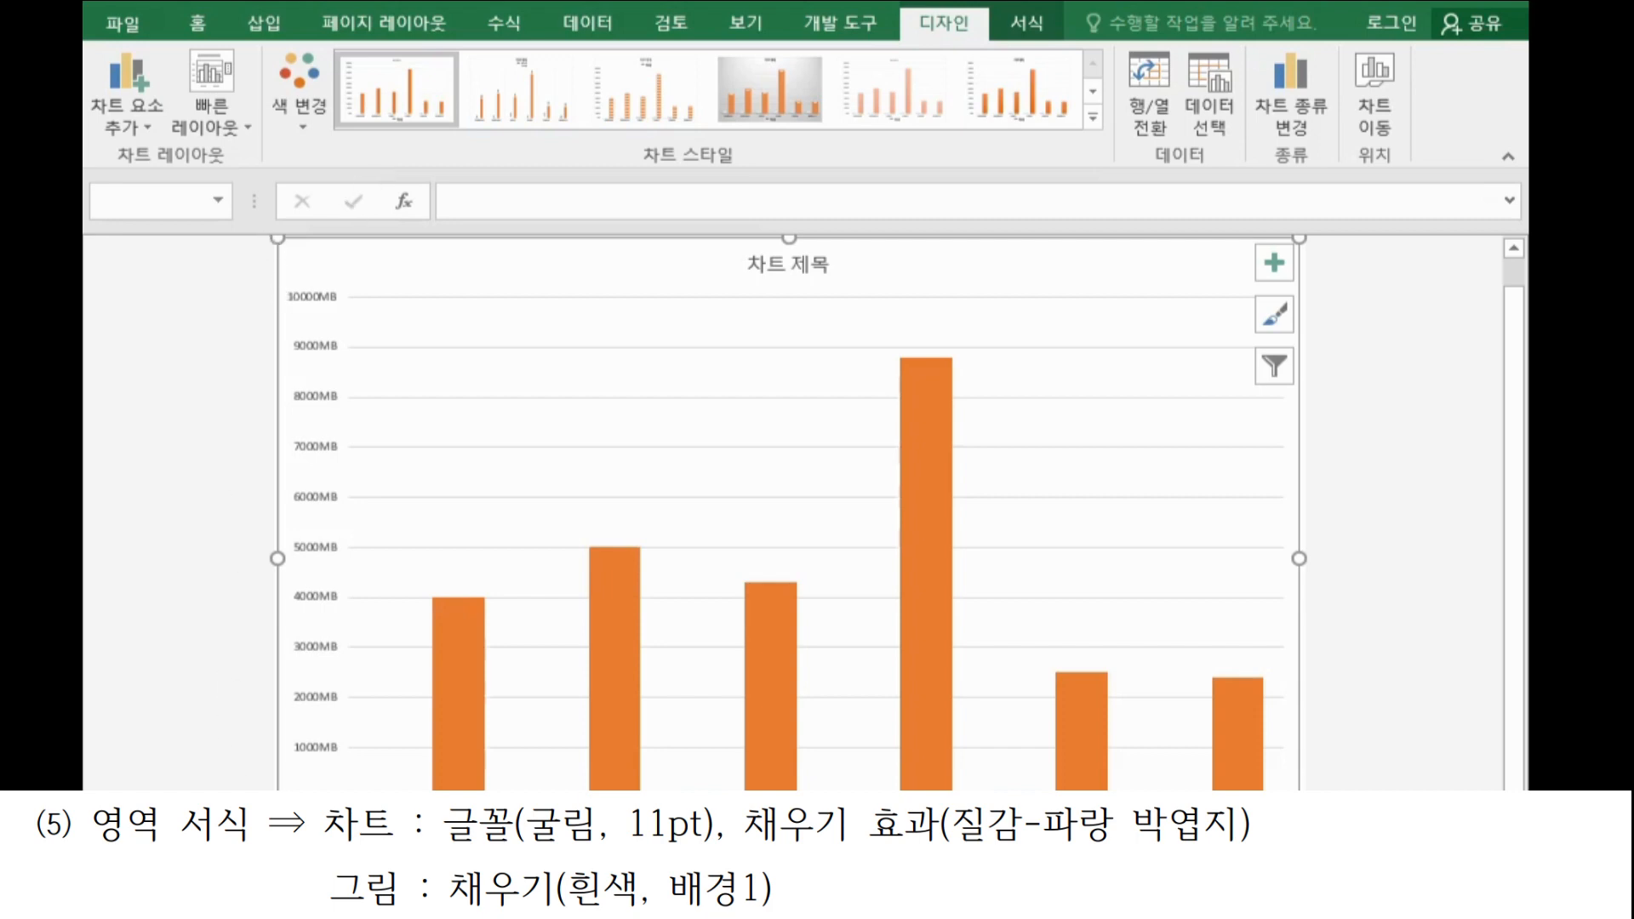
# Set the font of the whole chart area to 굴림 at 11 pt.
pyautogui.click(204, 25)
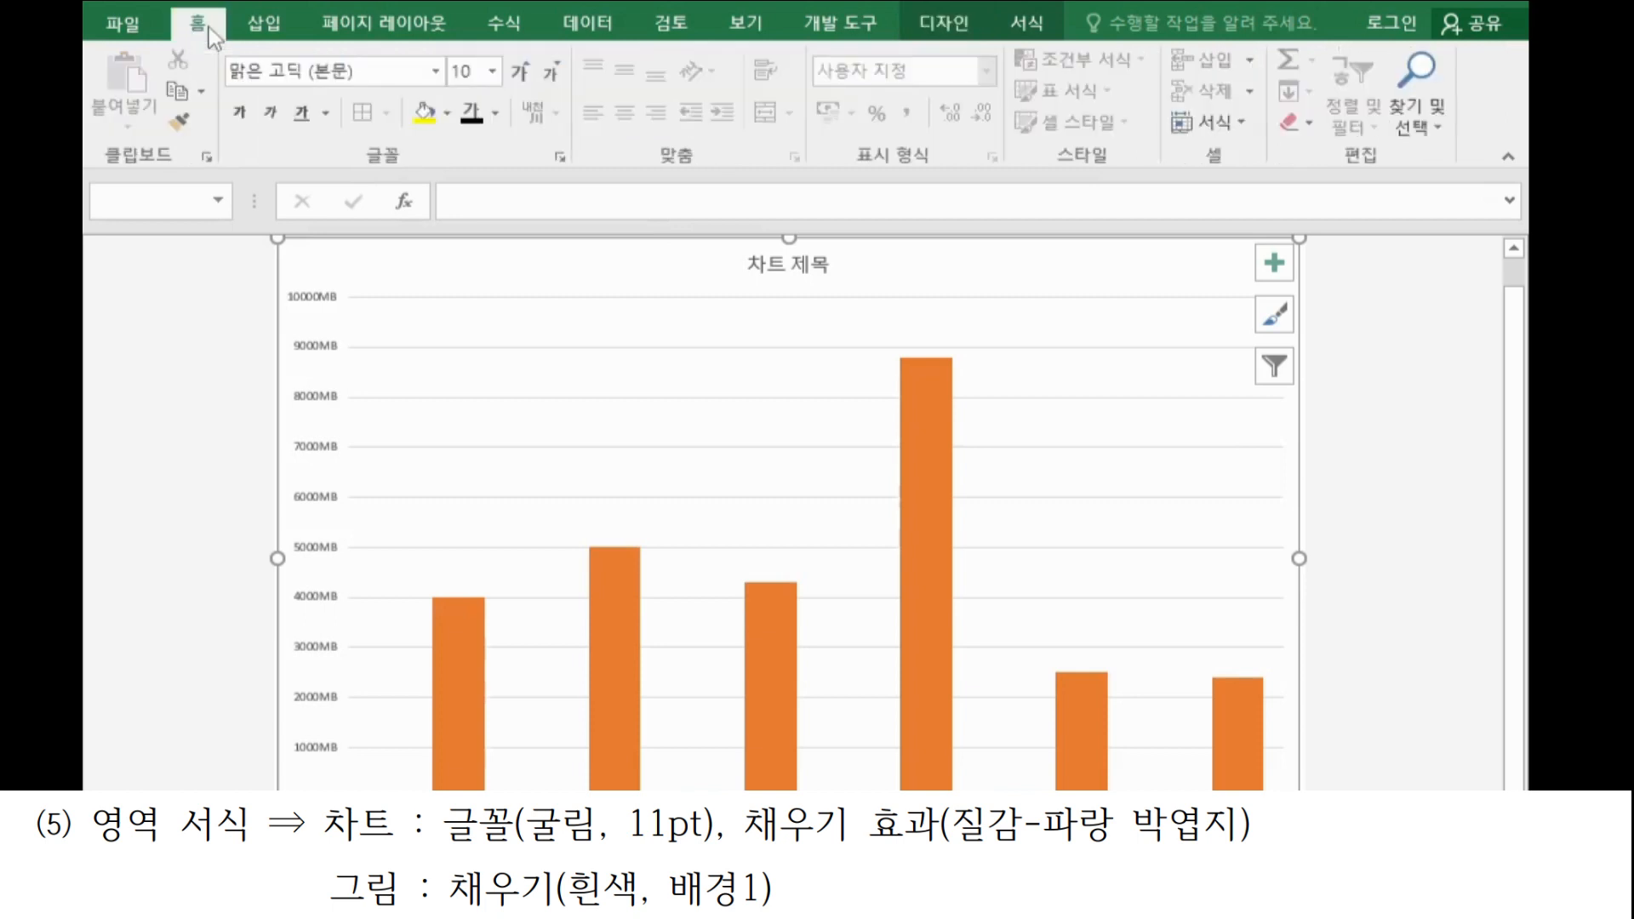
pyautogui.click(300, 75)
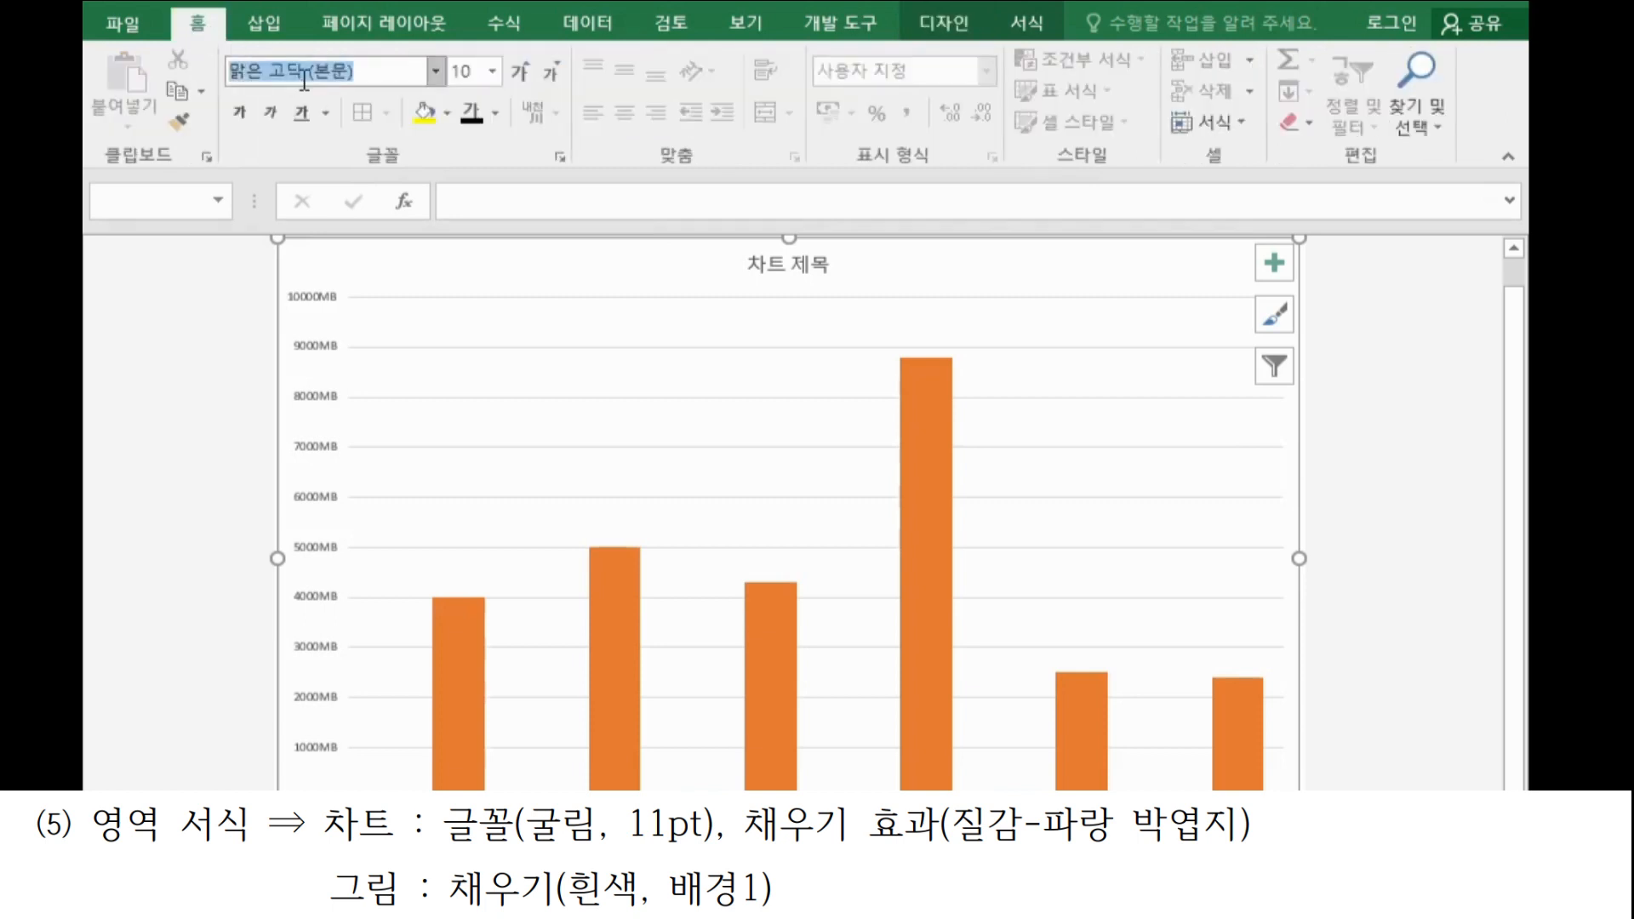
pyautogui.write('굴림')
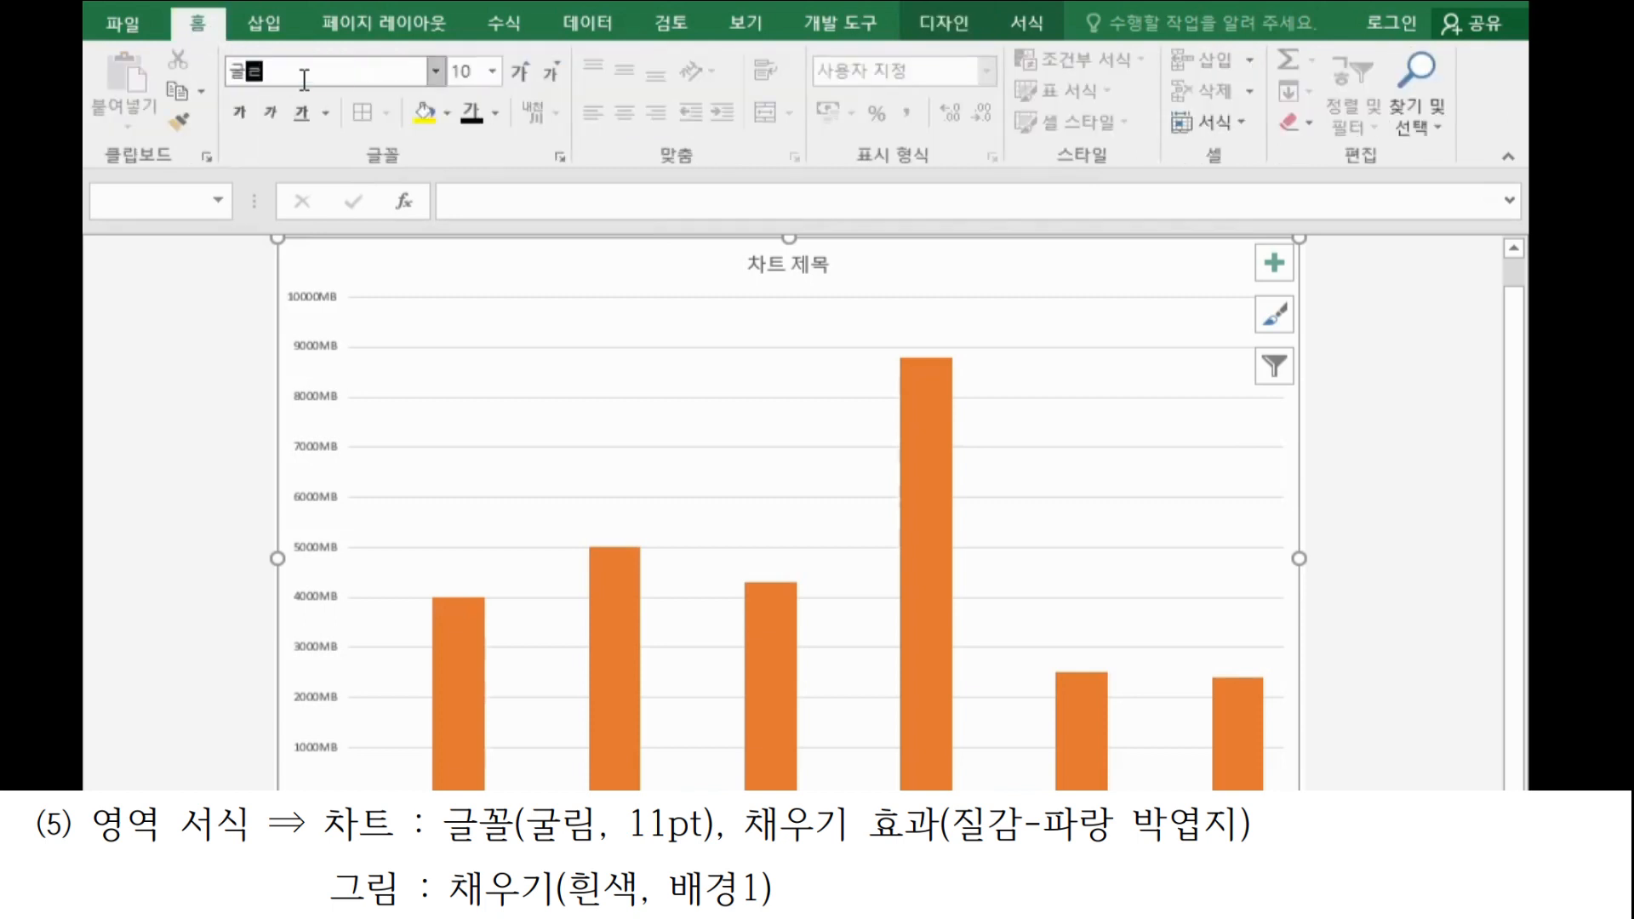
pyautogui.press('Return')
pyautogui.click(468, 72)
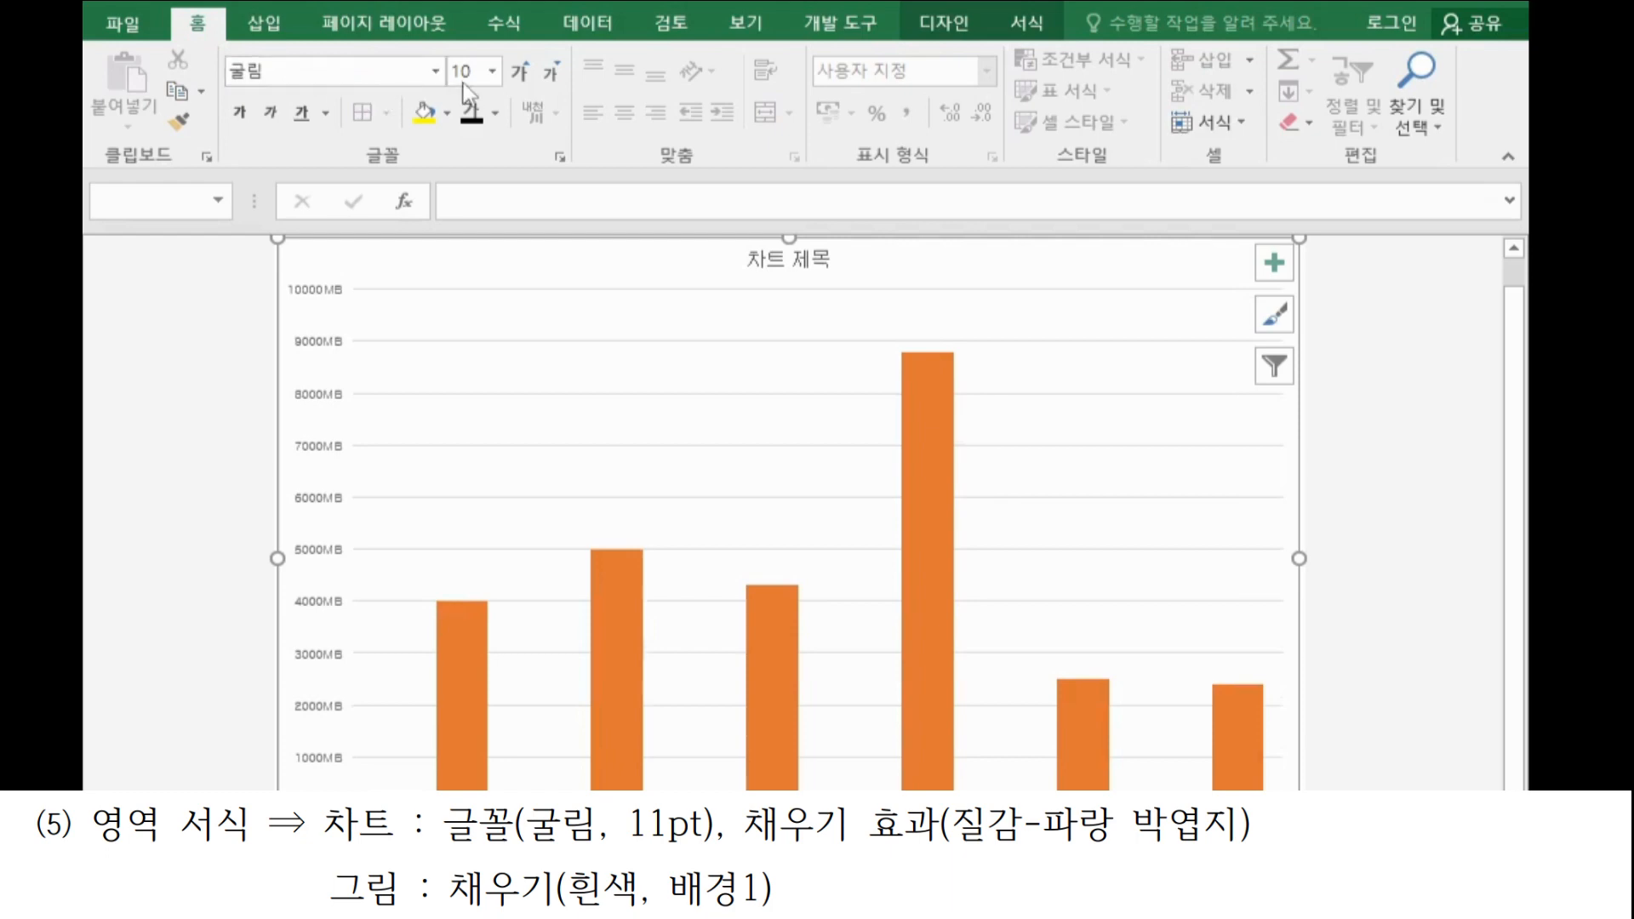
pyautogui.write('11')
pyautogui.press('Return')
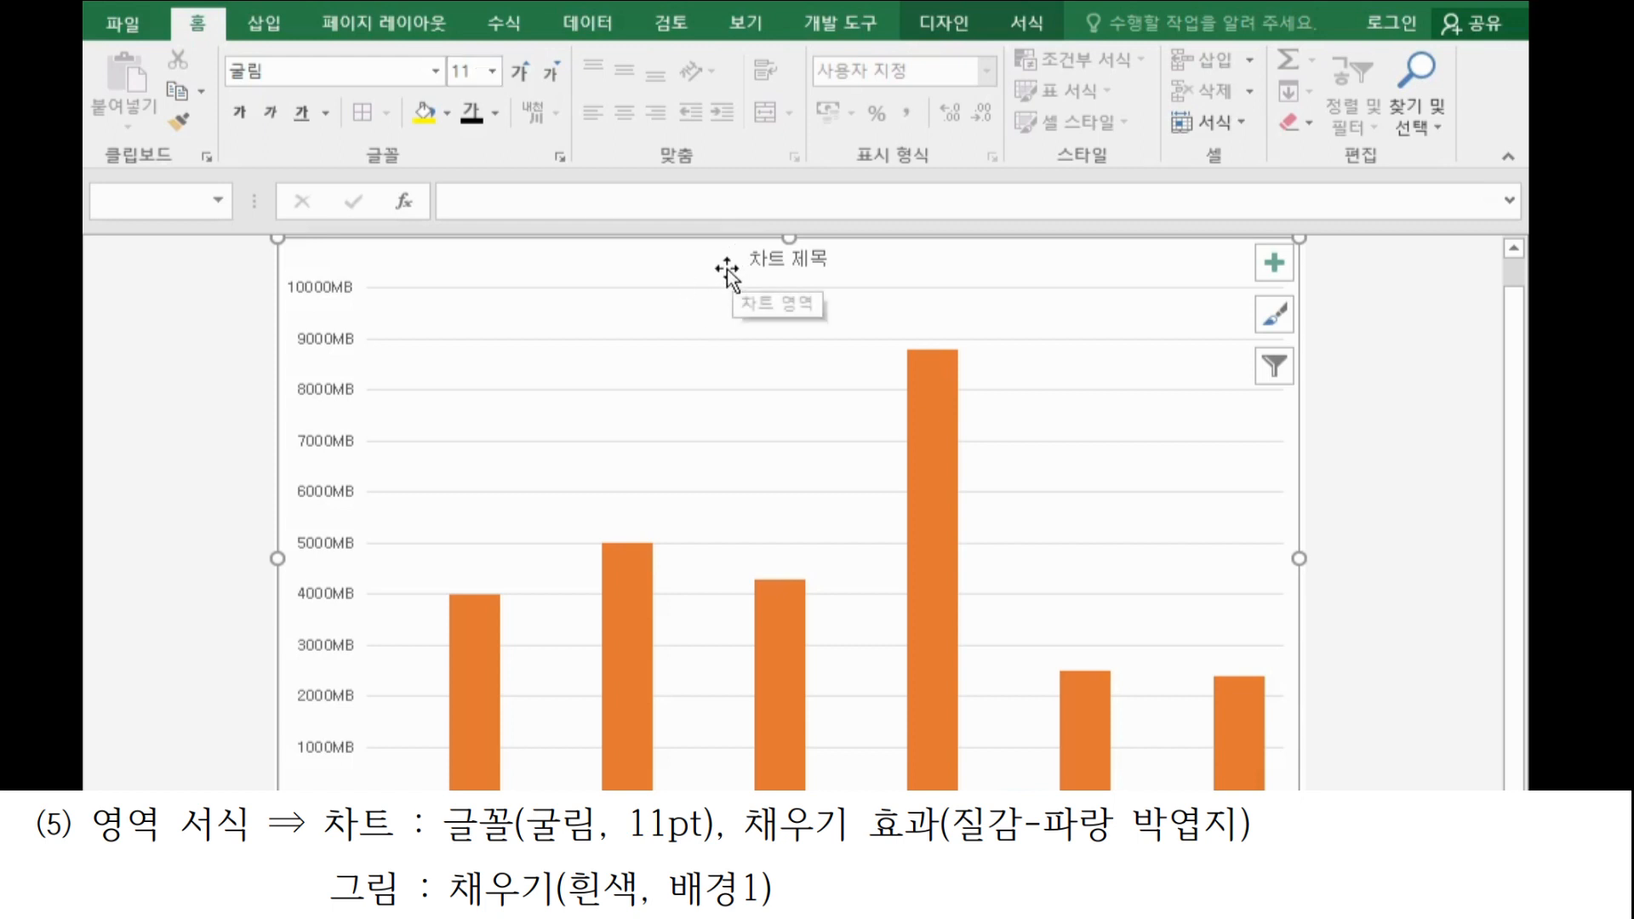
# Fill the chart area with the 파랑 박엽지 texture.
pyautogui.rightClick(700, 273)
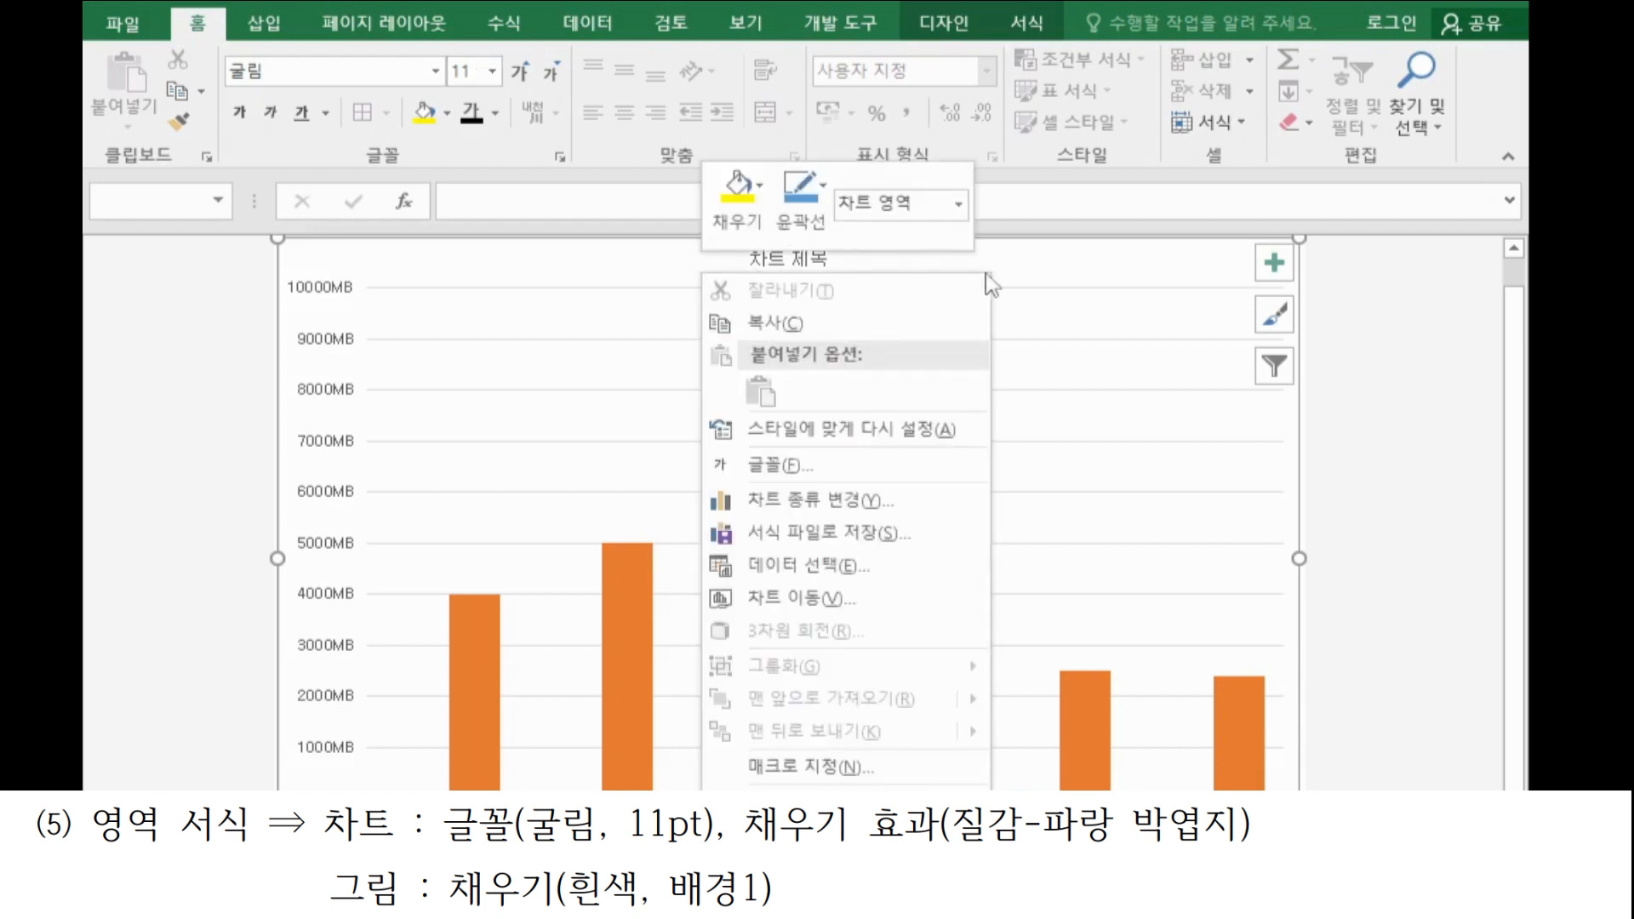
pyautogui.rightClick(1053, 265)
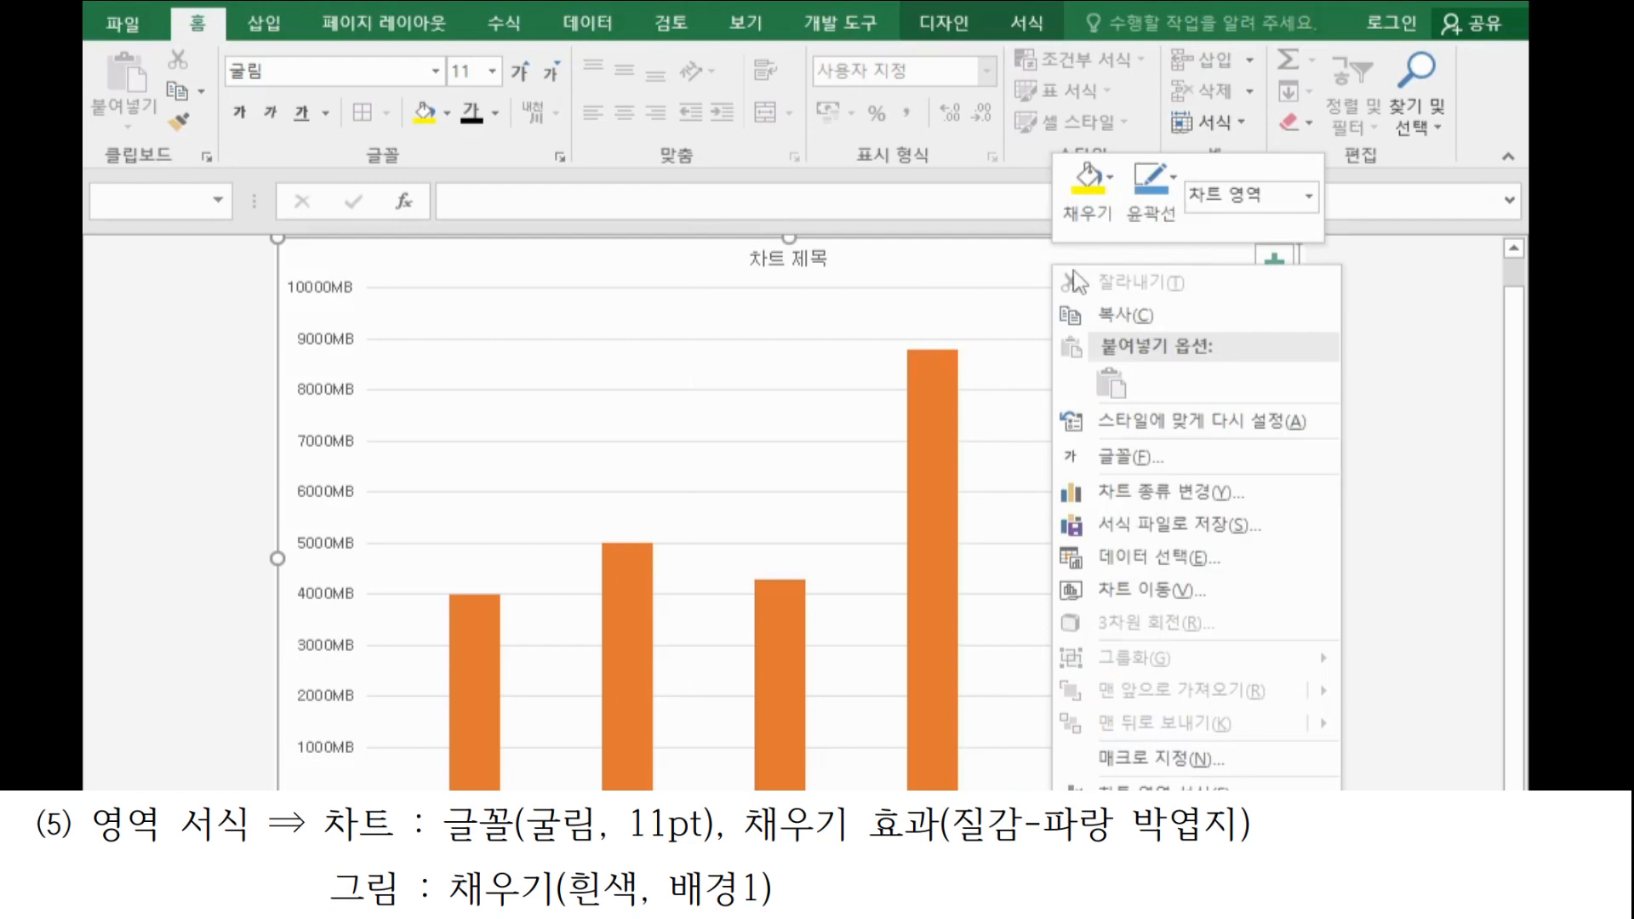
pyautogui.rightClick(672, 261)
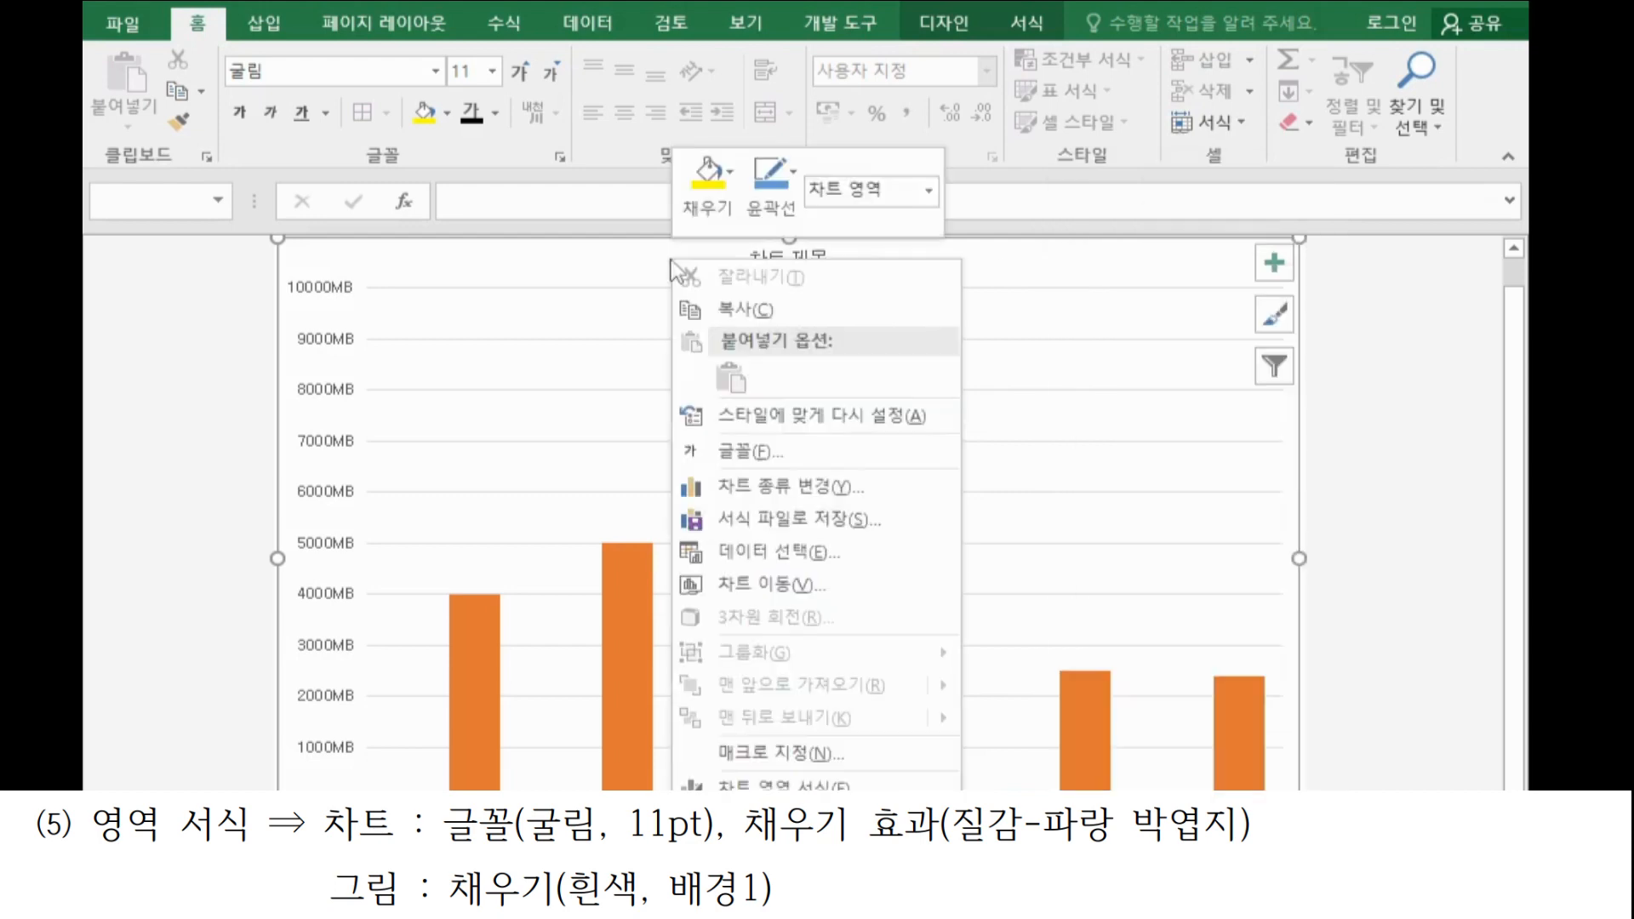
pyautogui.click(738, 219)
pyautogui.moveTo(785, 625)
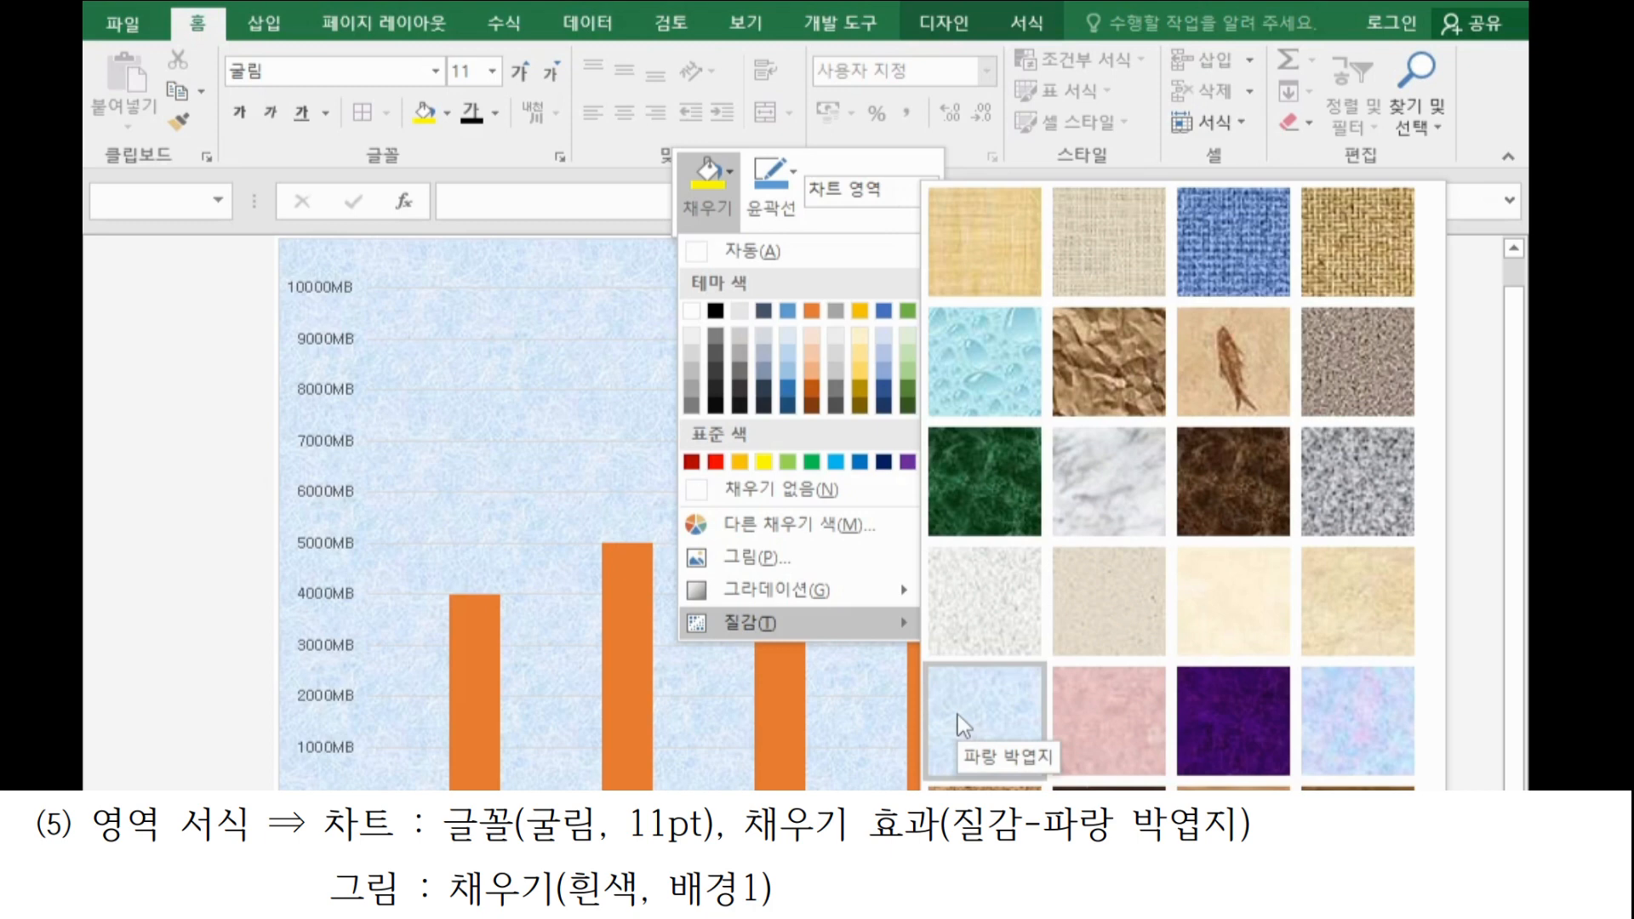
pyautogui.click(958, 714)
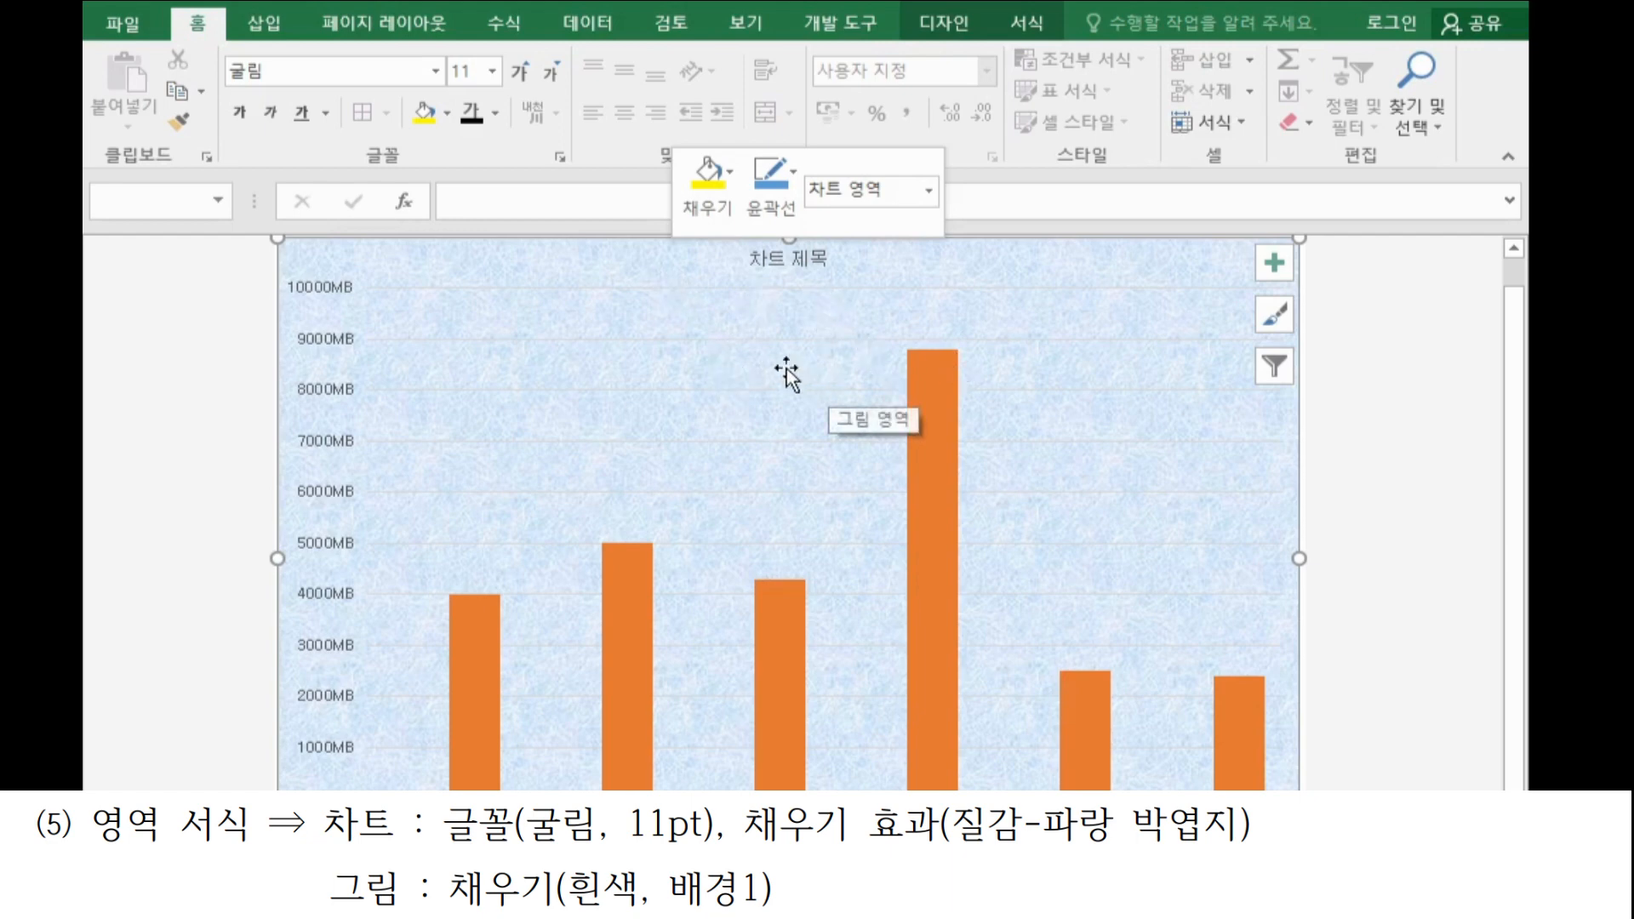
# Fill the chart's plot area with the theme color white (흰색, 배경 1).
pyautogui.click(726, 322)
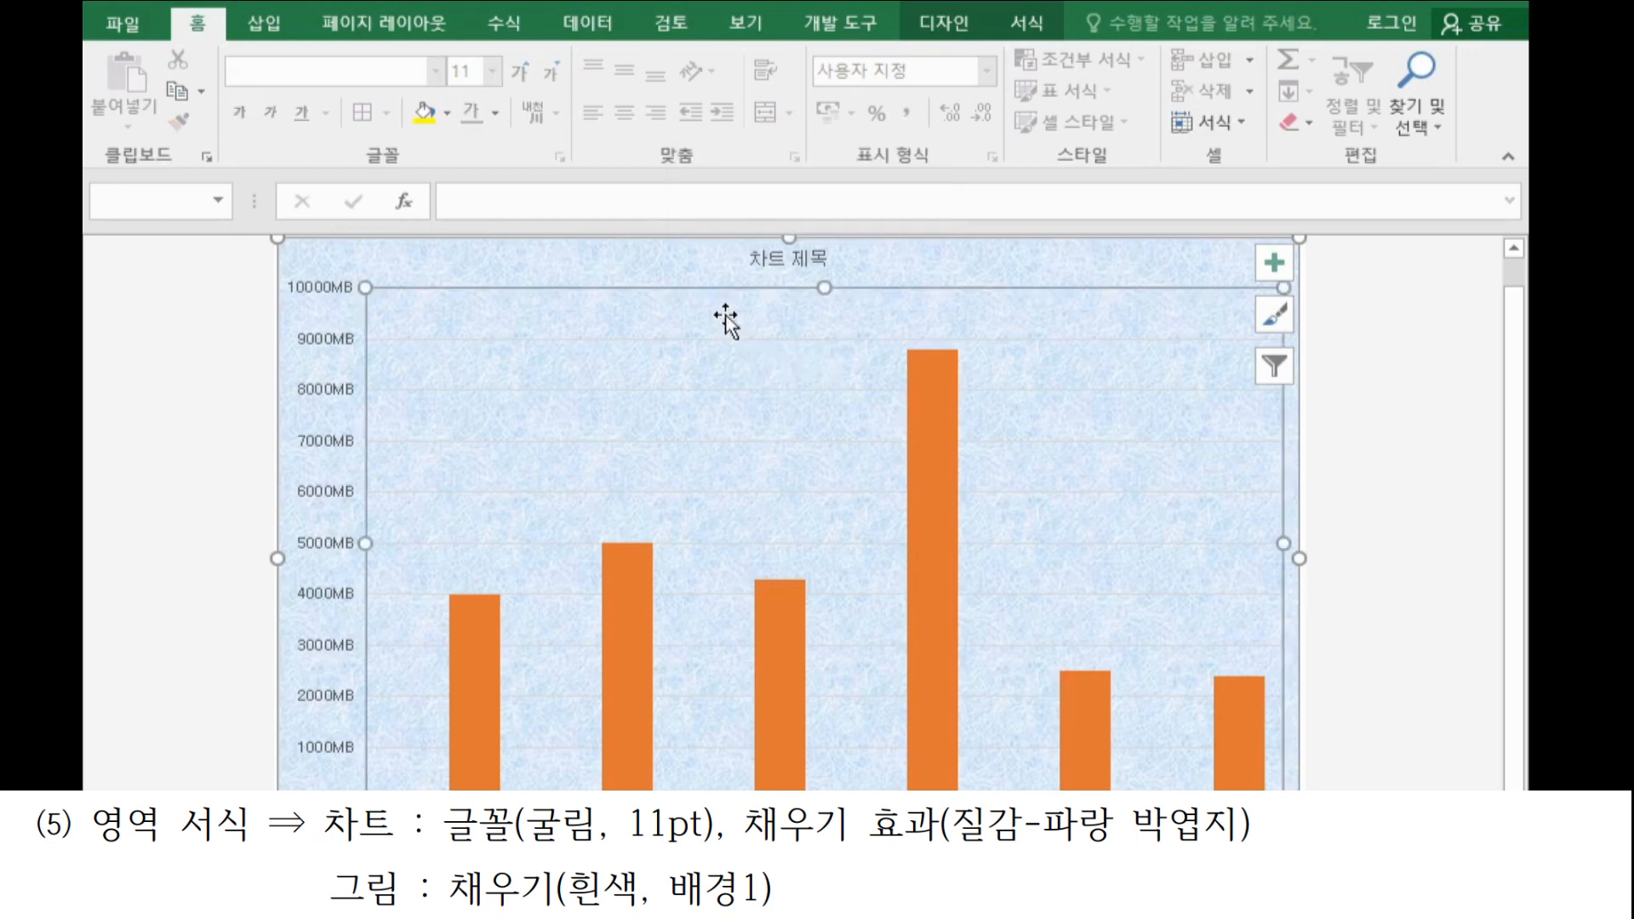
pyautogui.click(447, 113)
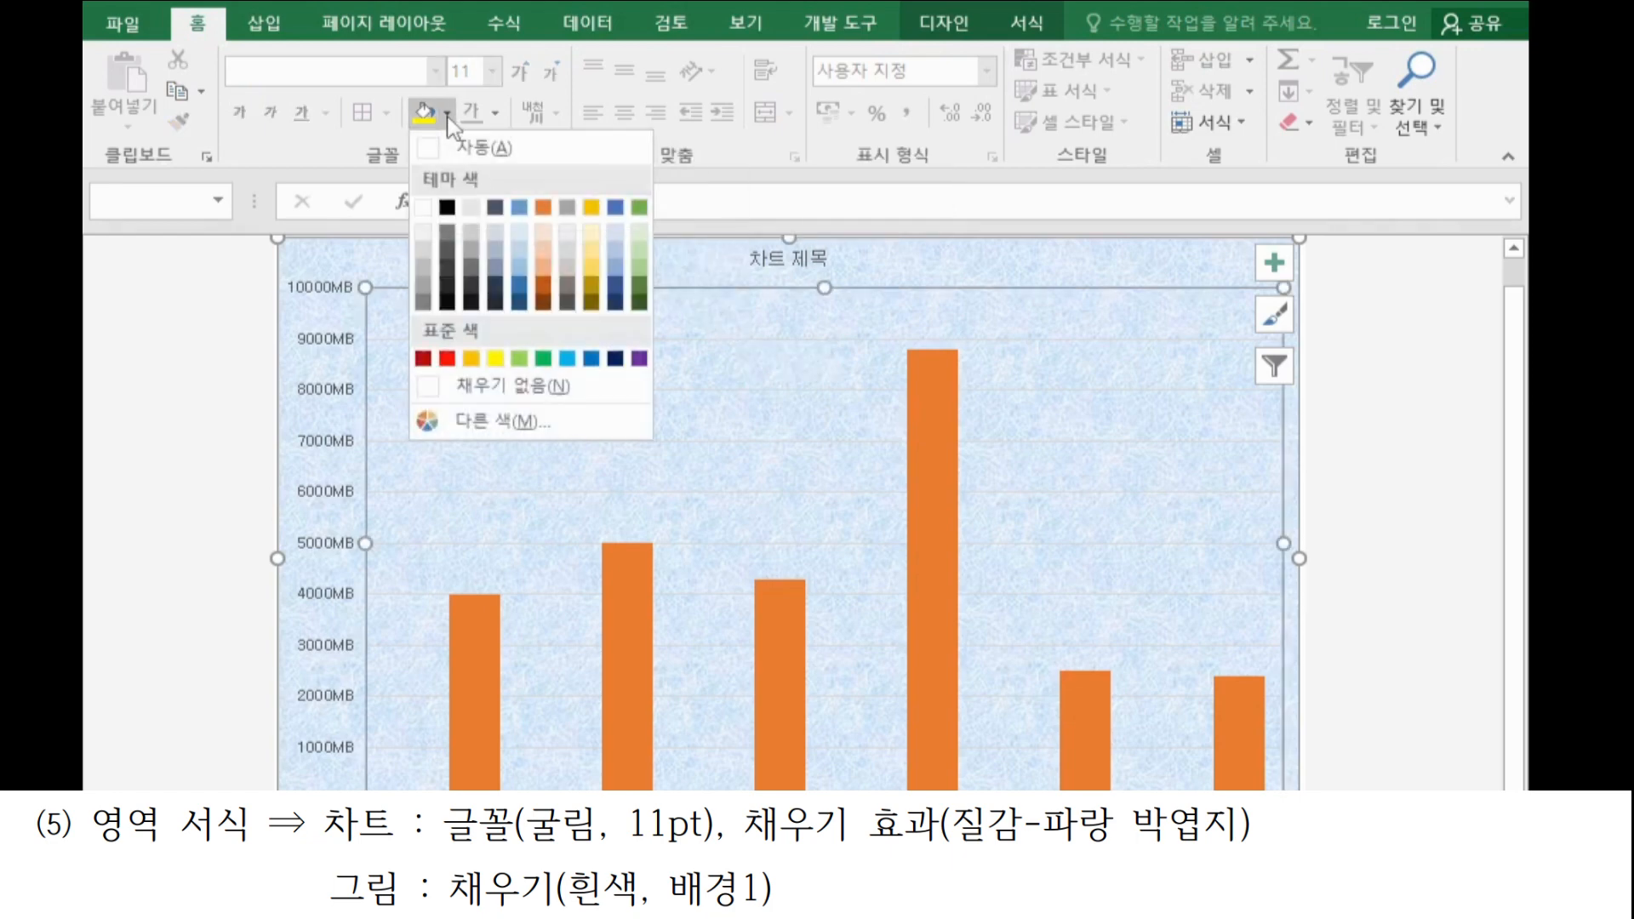
pyautogui.click(423, 208)
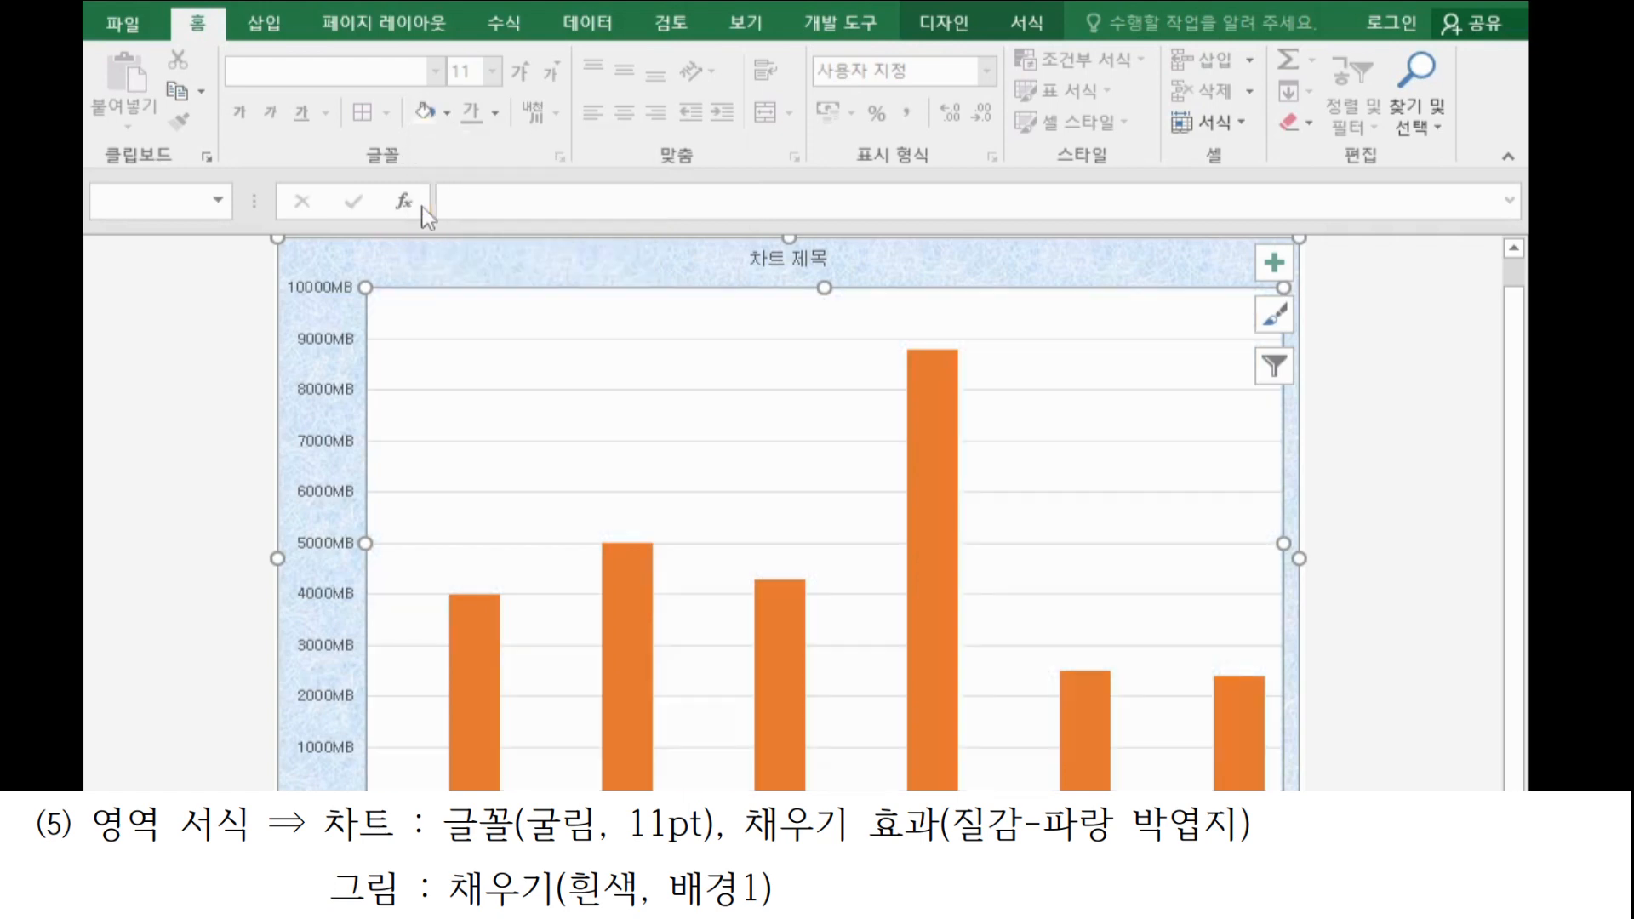
# Make the chart title bold at 20 pt and give it a white fill.
pyautogui.click(770, 267)
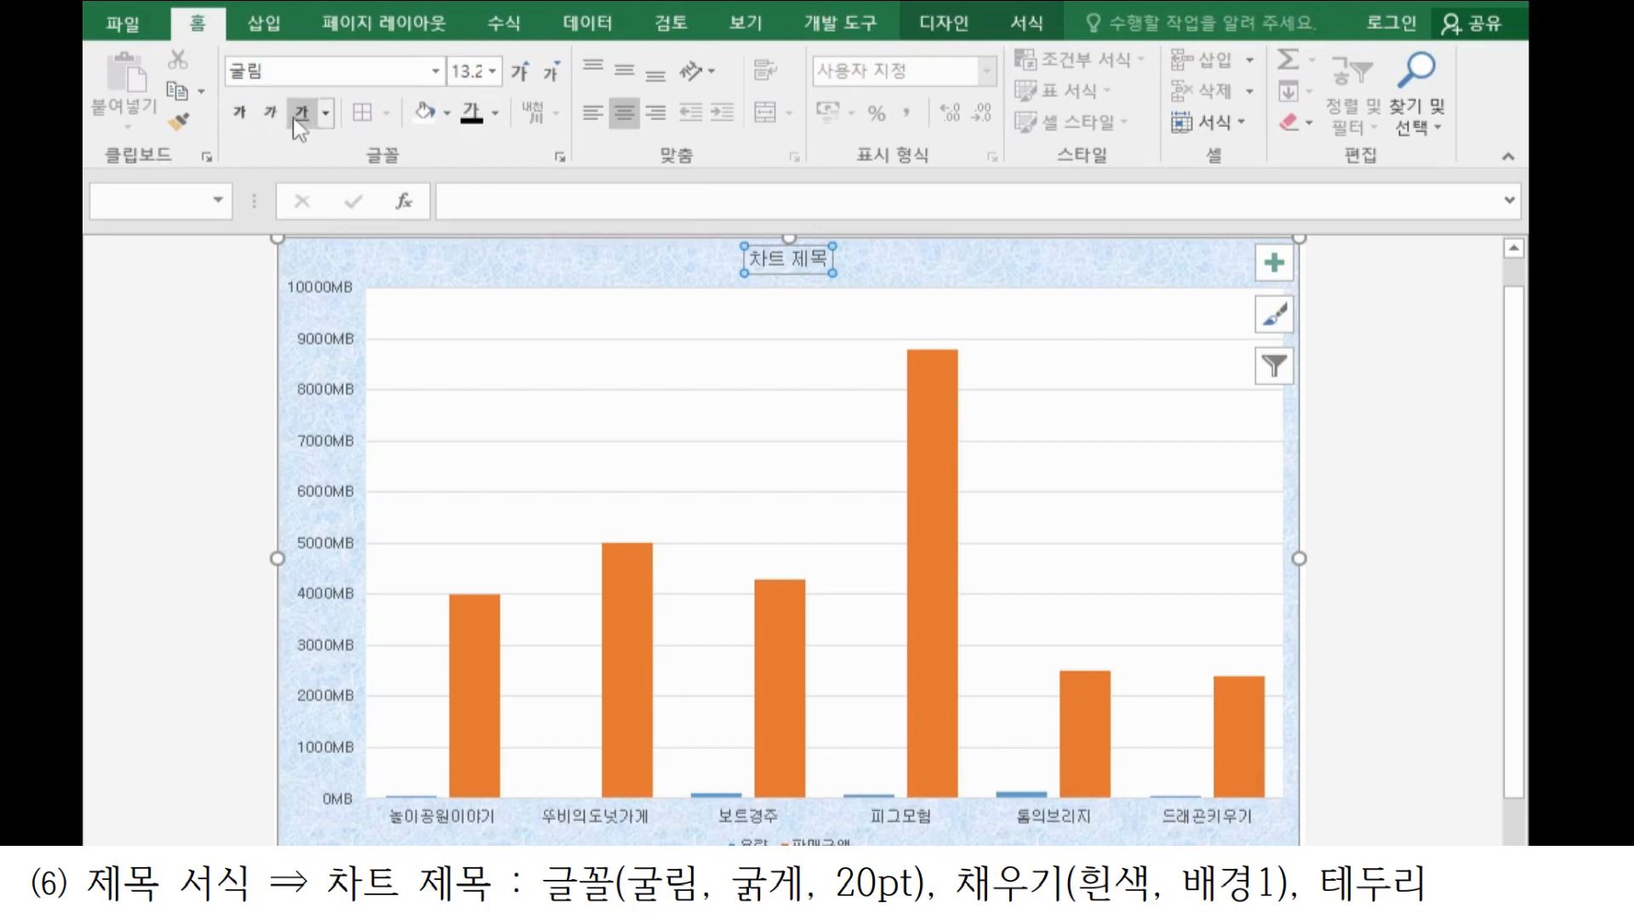
pyautogui.click(241, 126)
pyautogui.click(464, 73)
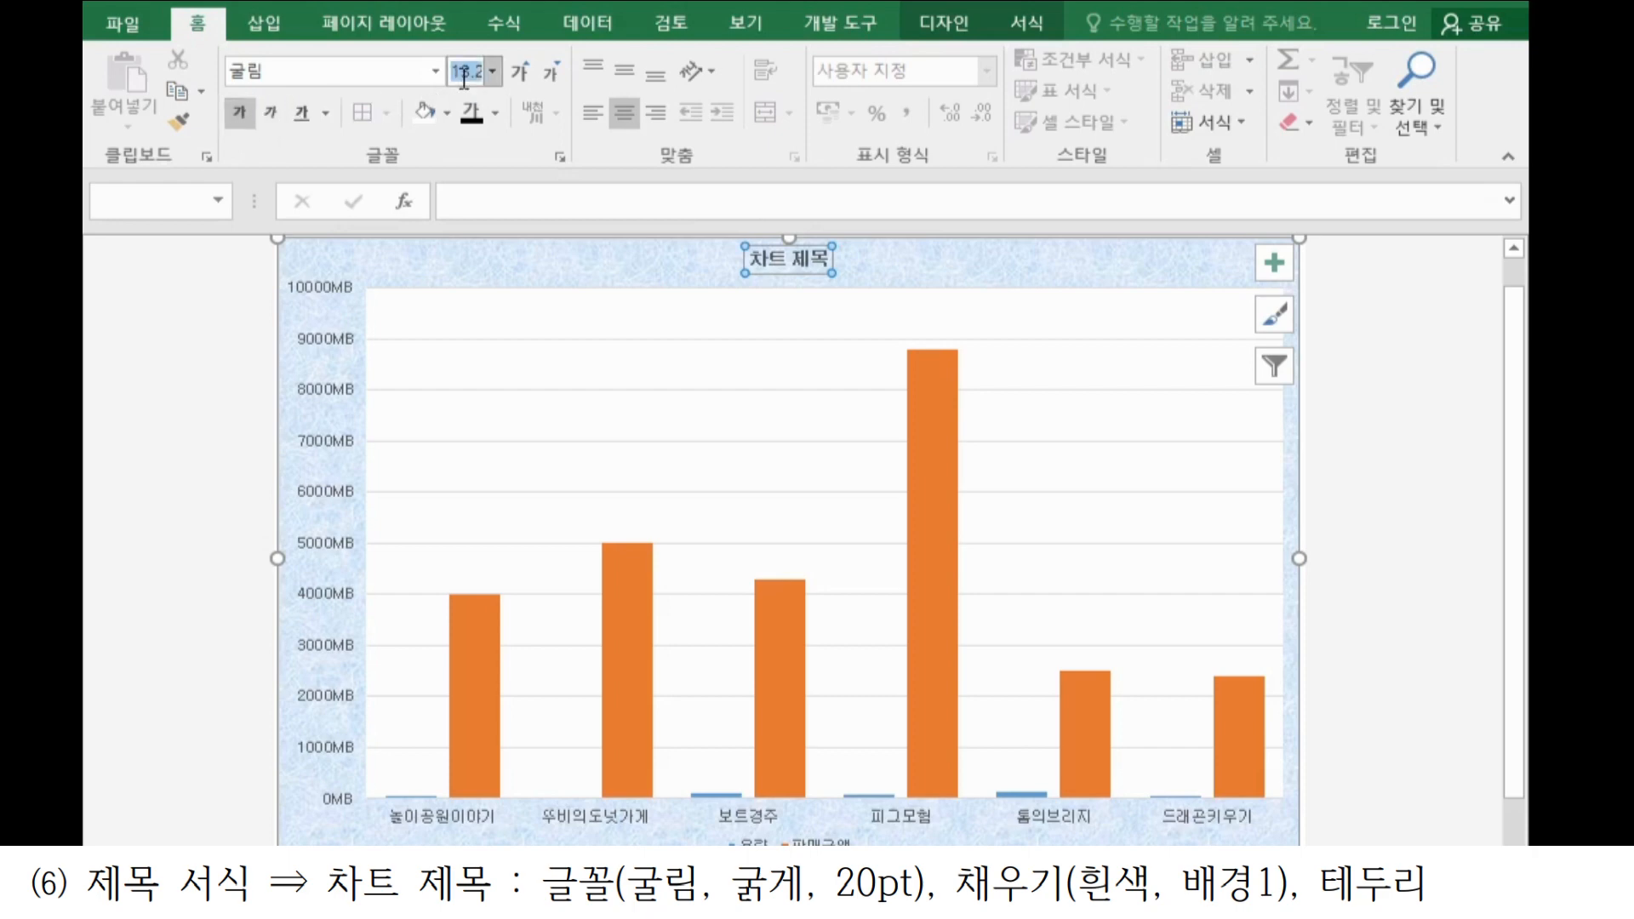
pyautogui.write('20')
pyautogui.press('Return')
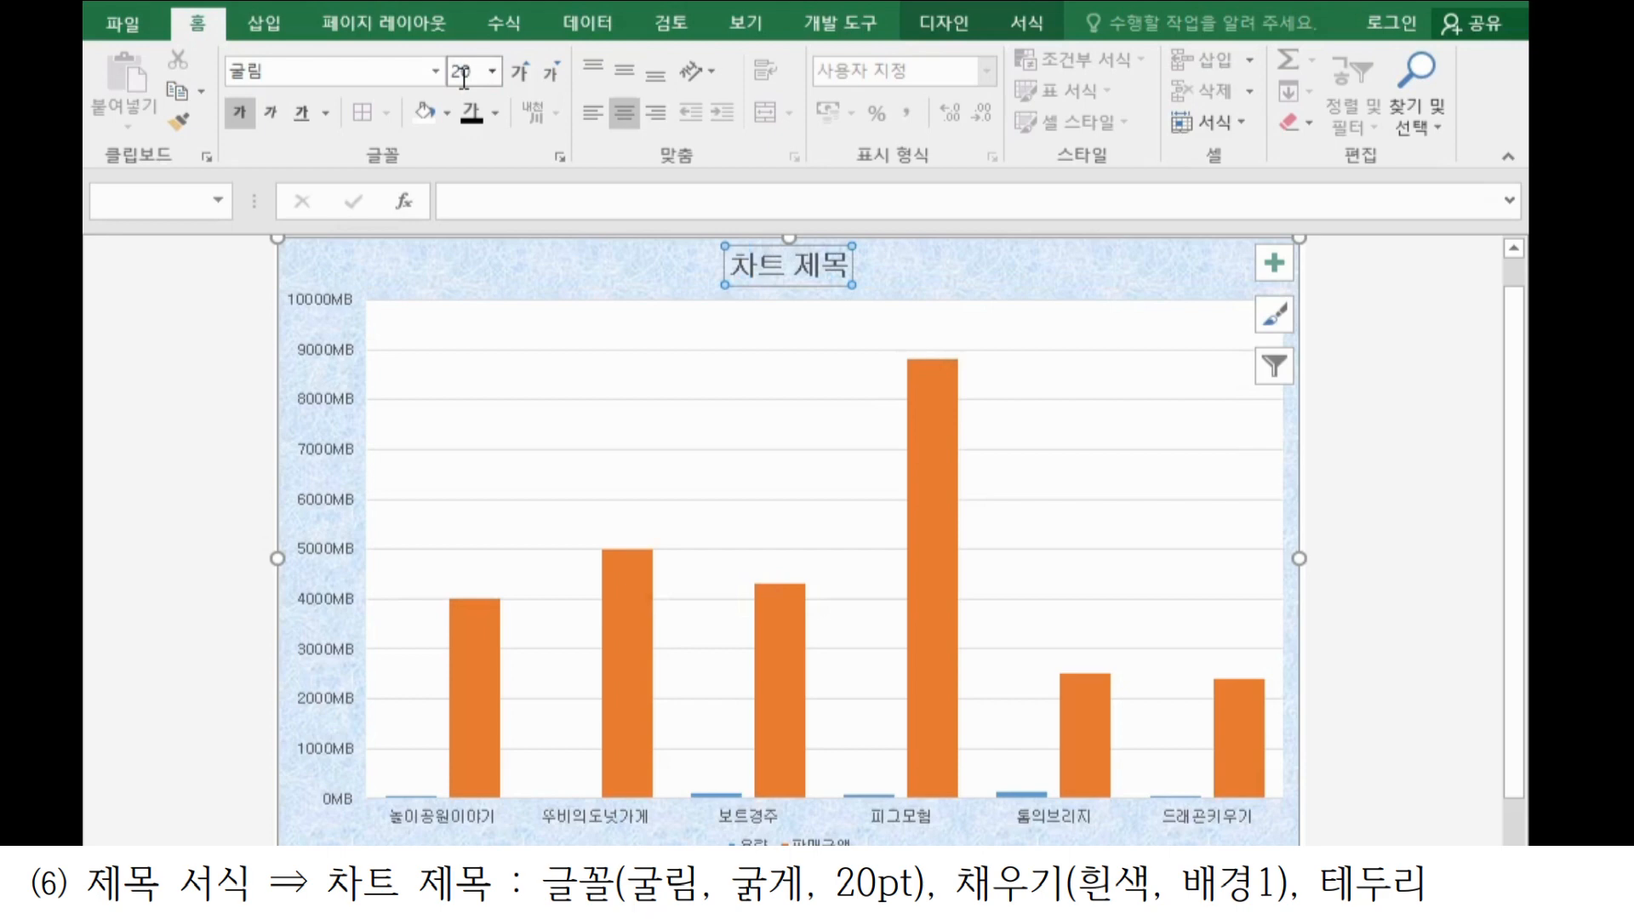
pyautogui.click(425, 119)
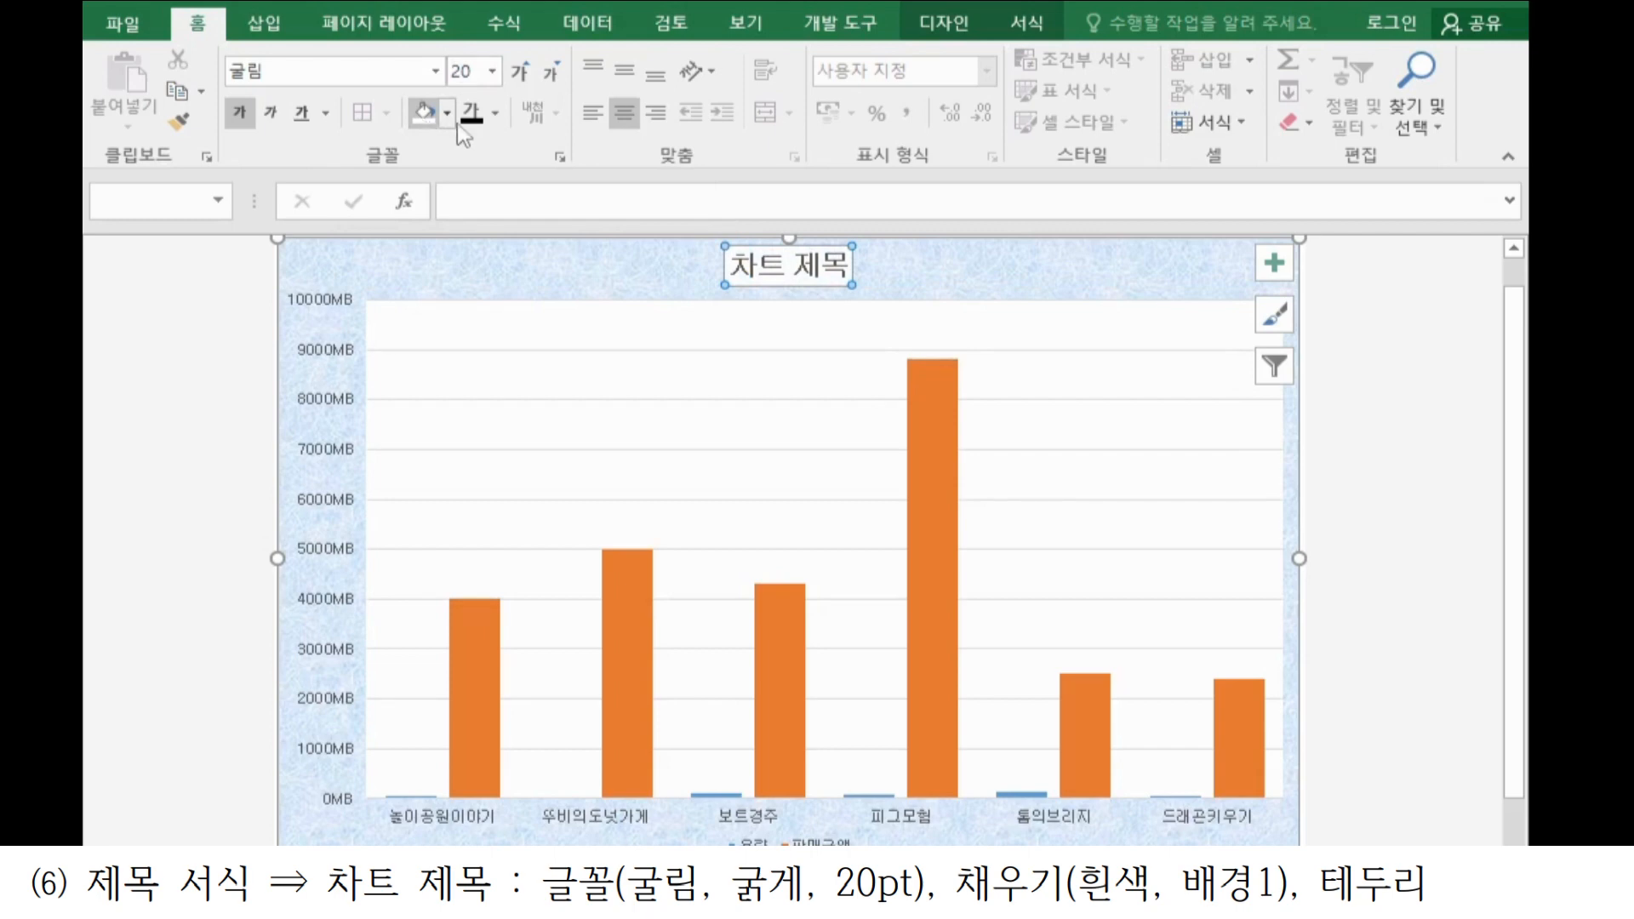
# Add a black outline around the chart title.
pyautogui.rightClick(788, 269)
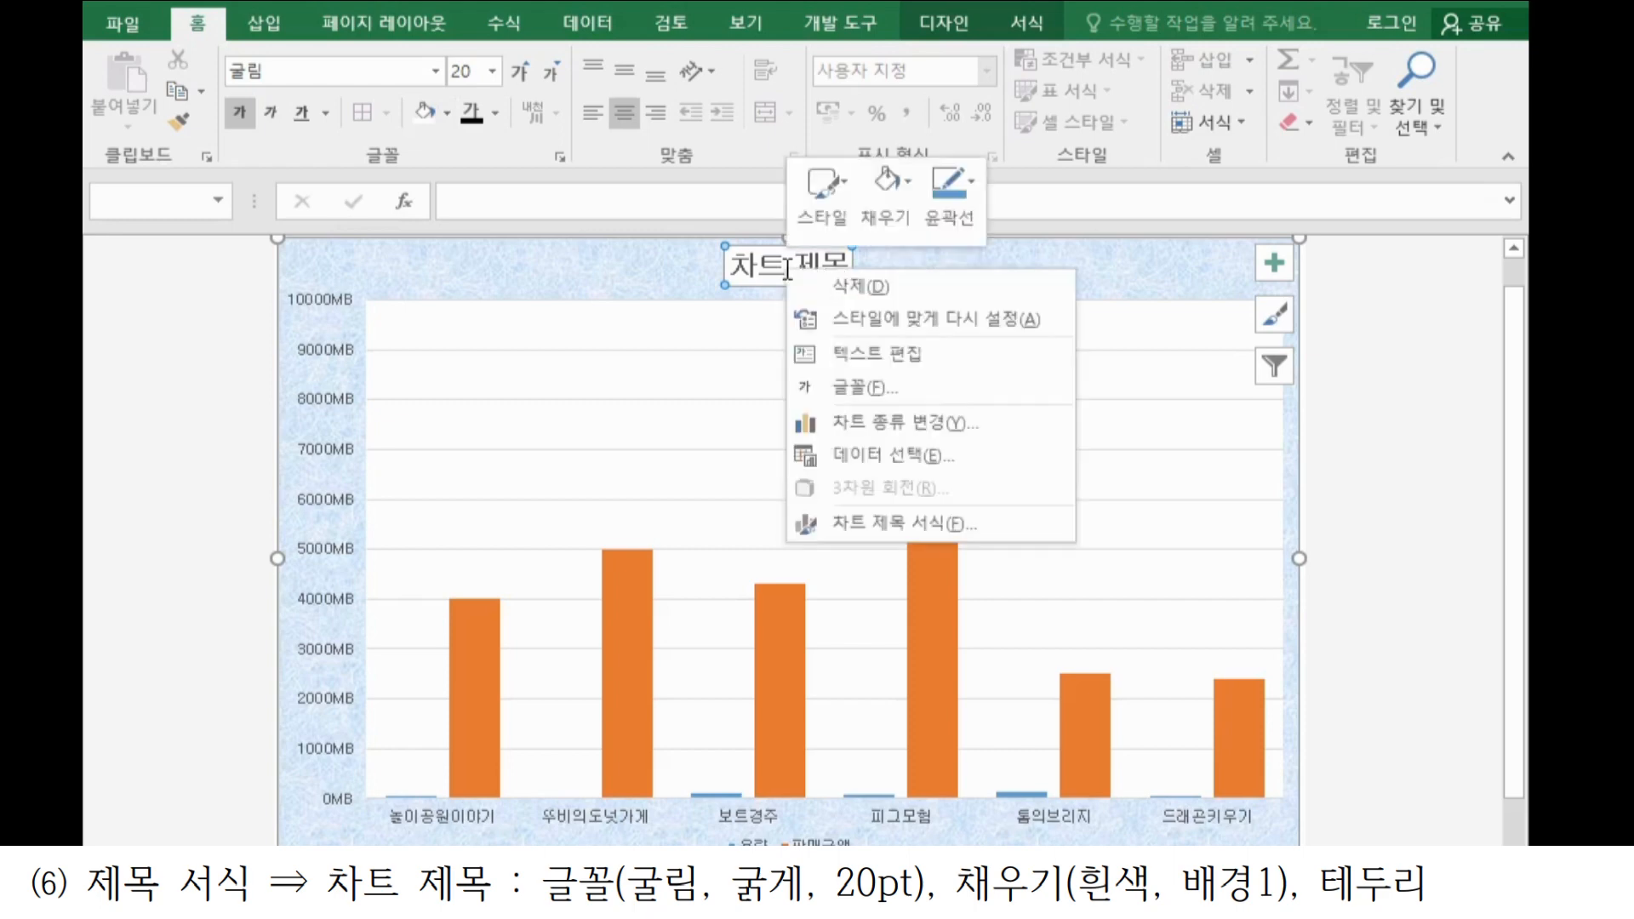
pyautogui.click(982, 201)
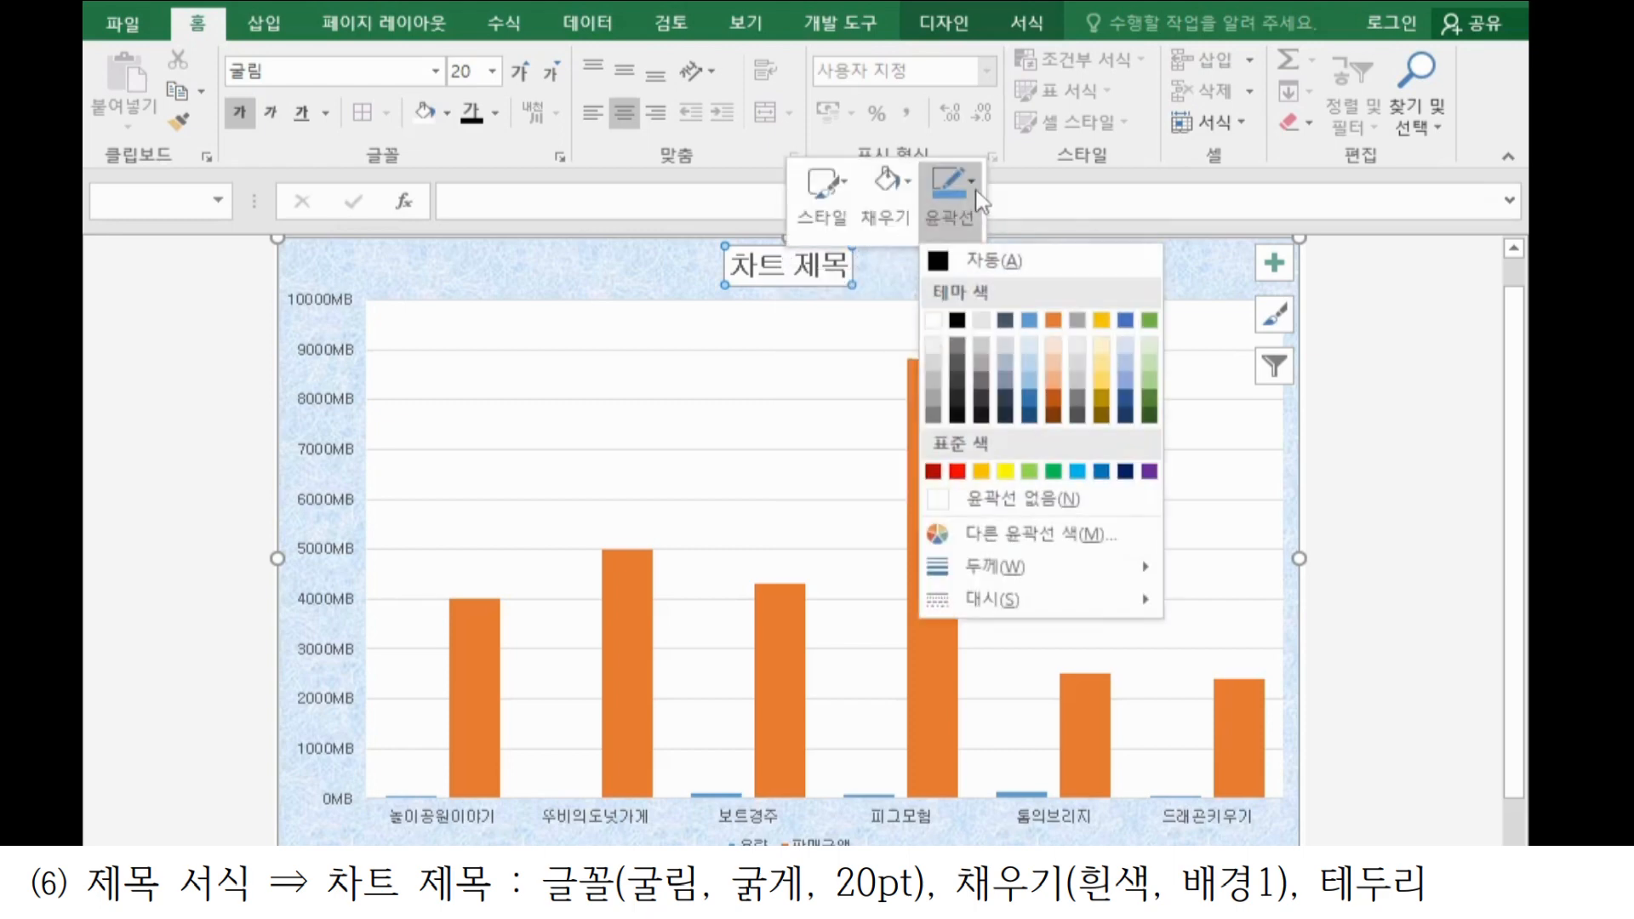
pyautogui.click(956, 319)
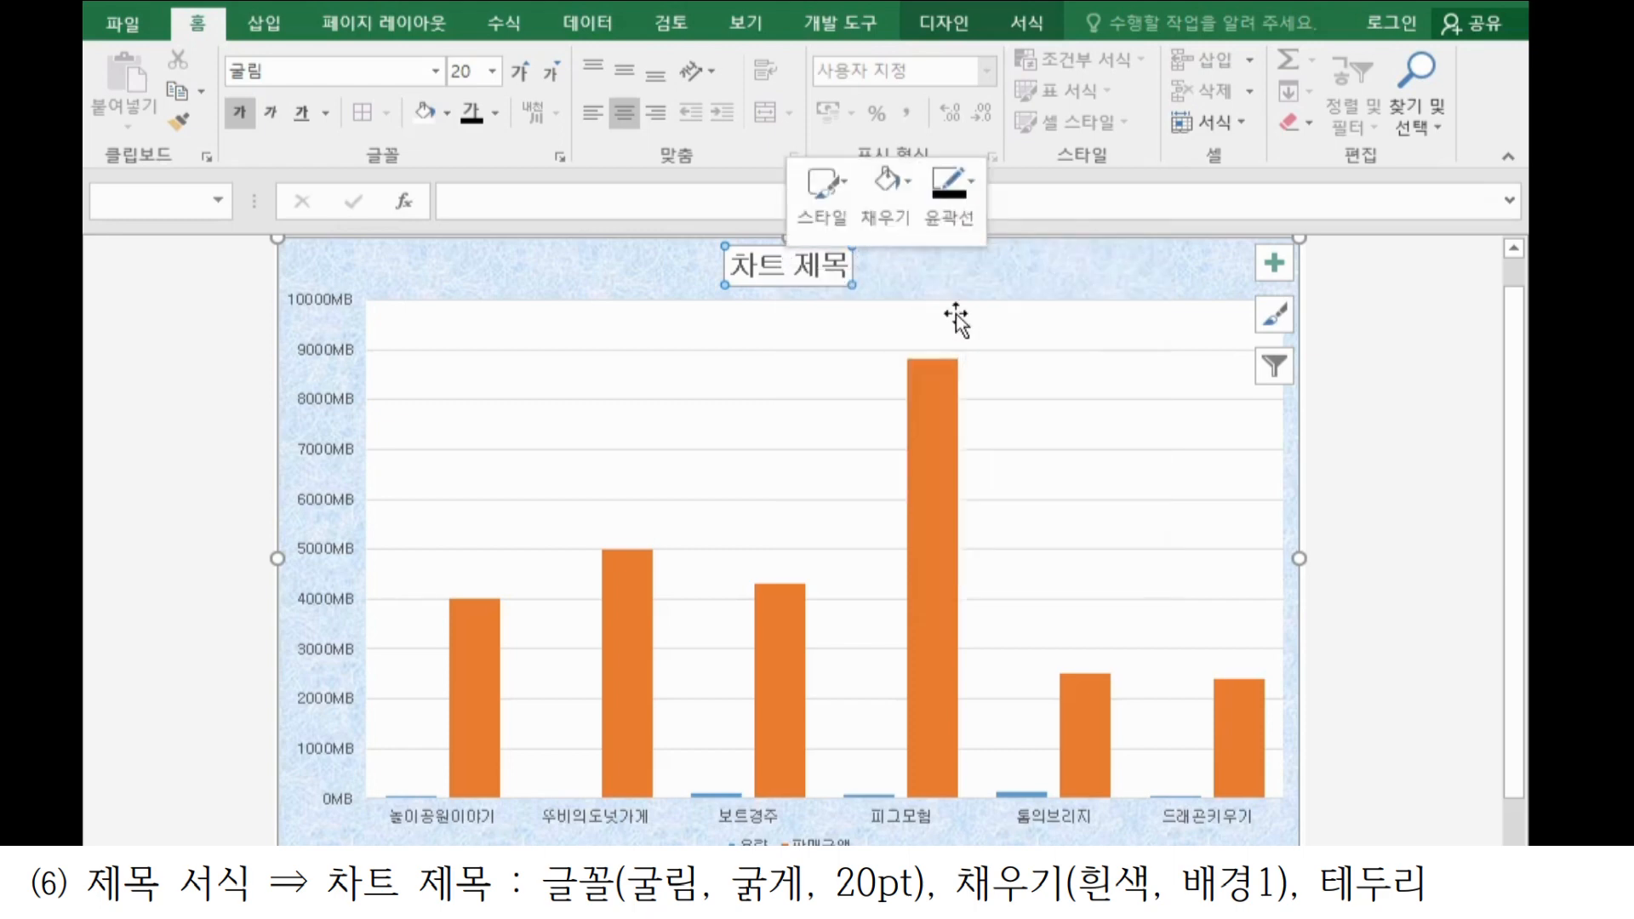
pyautogui.click(974, 191)
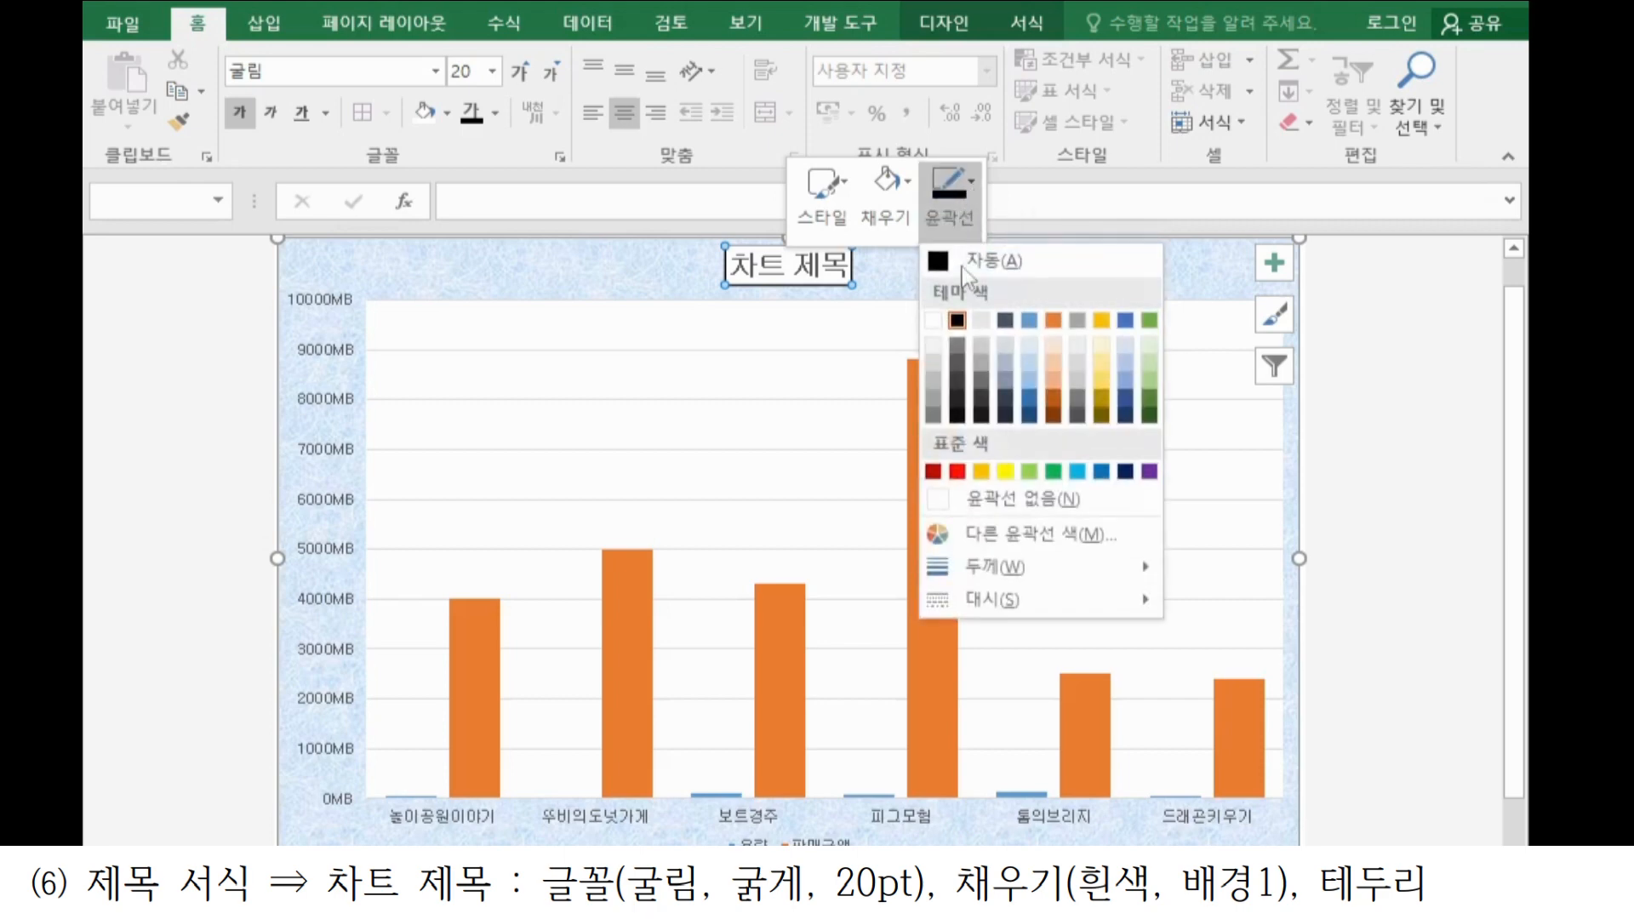
pyautogui.click(957, 319)
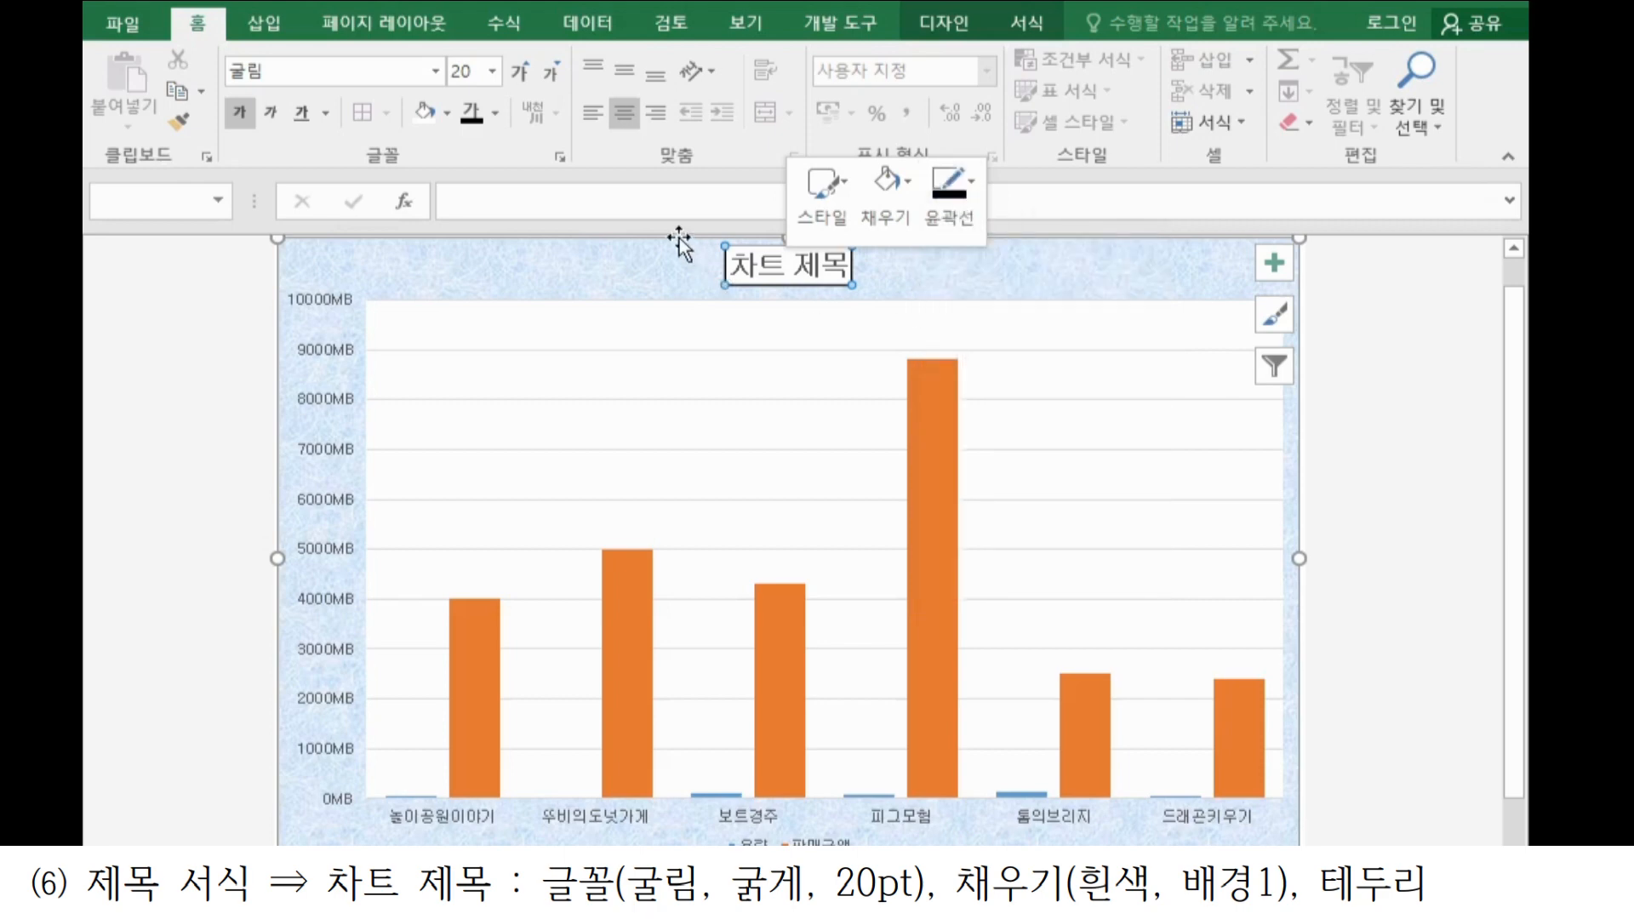
# Change the chart title text to 시뮬레이션 미 롤플레잉 게임 현황.
pyautogui.click(638, 205)
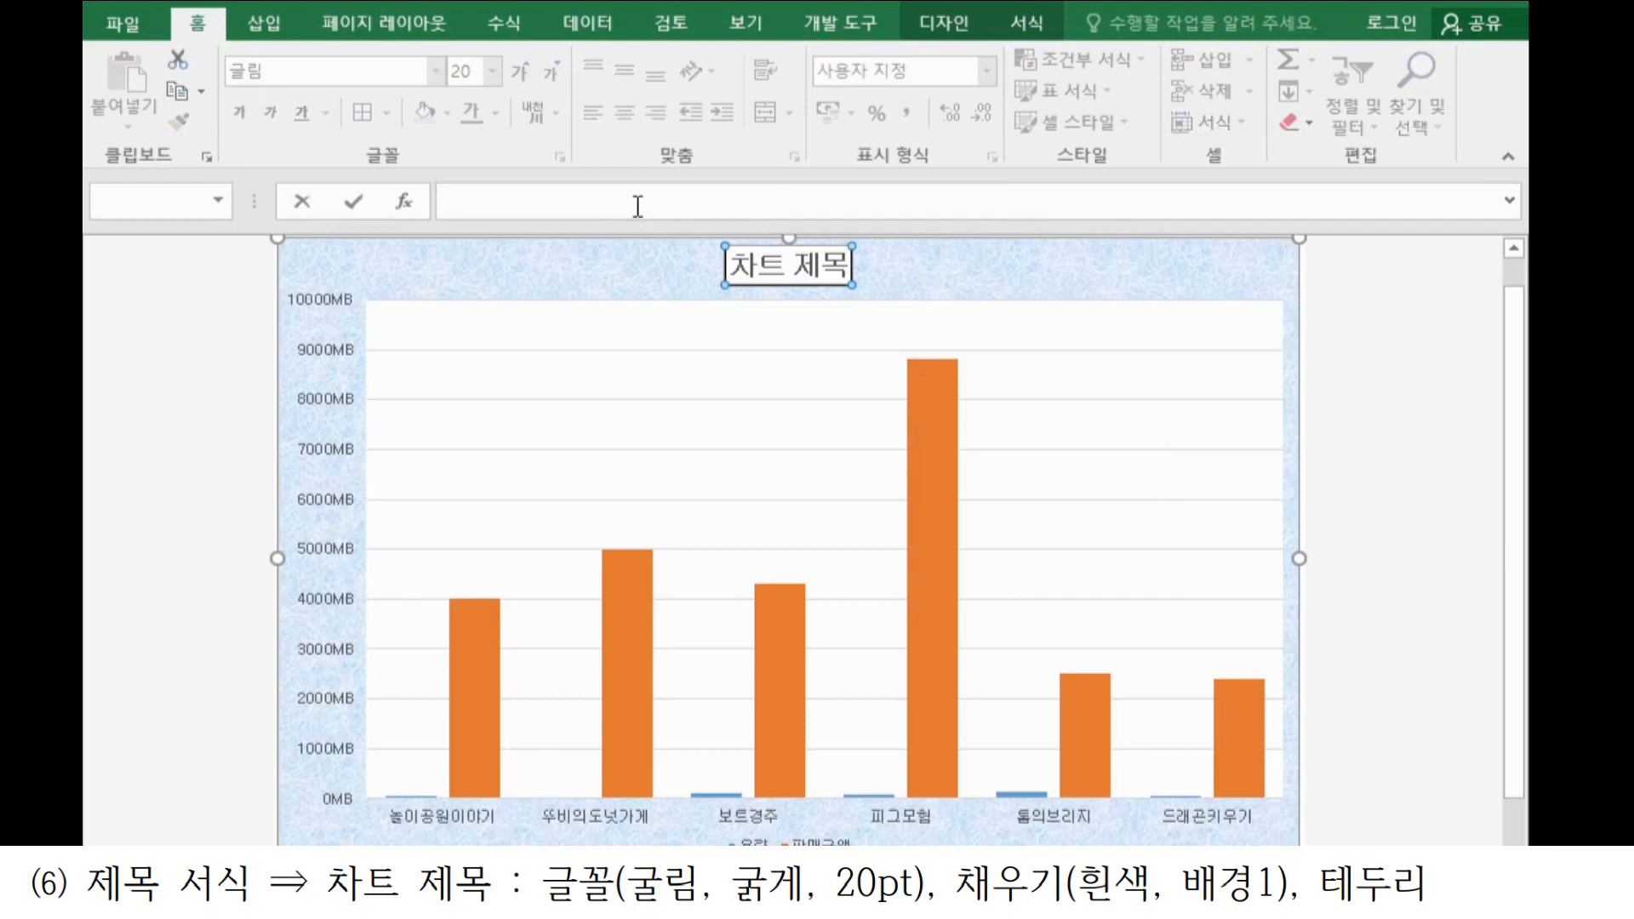
pyautogui.write('시뮬레이션 미 롤플레잉 게임 현황')
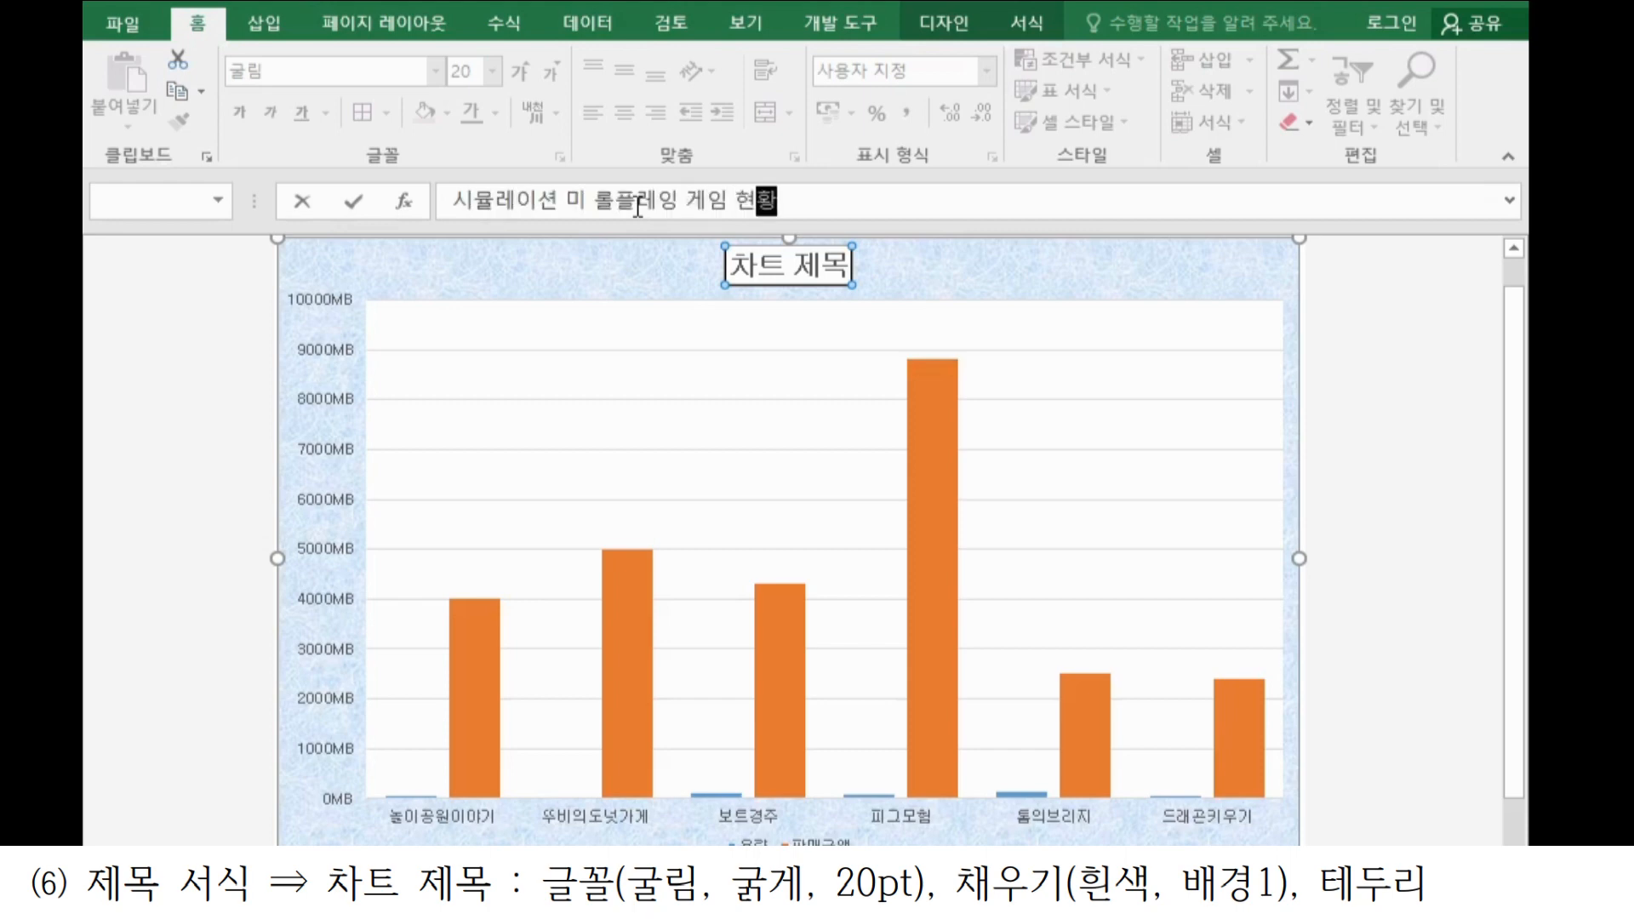
pyautogui.press('Return')
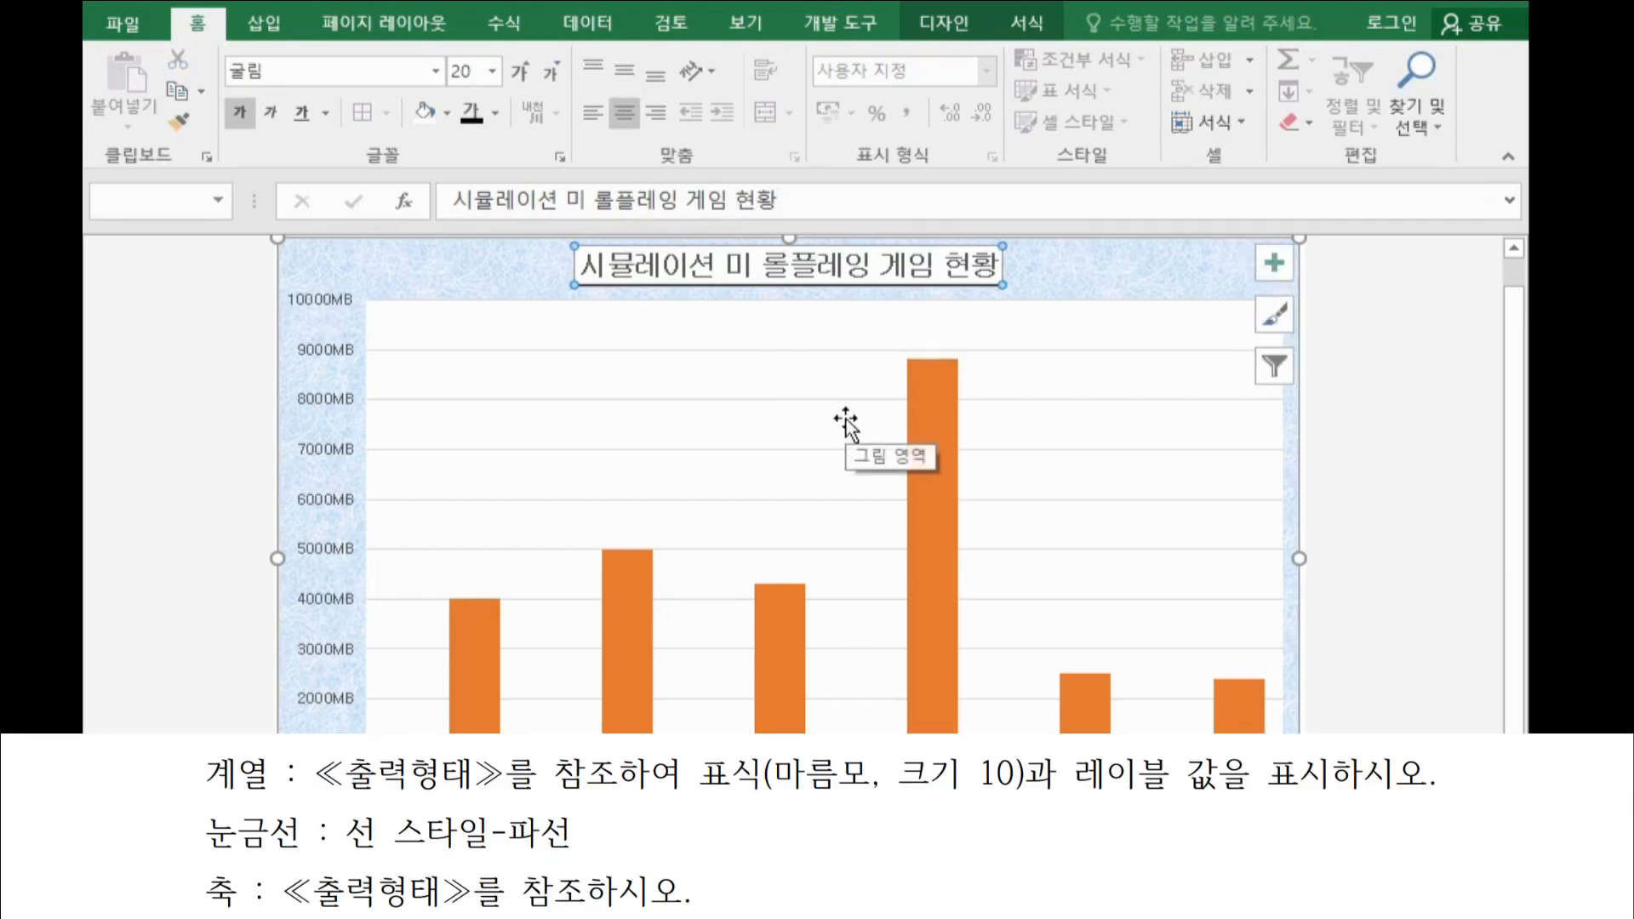
# Change the chart to a combo with the 용량 series as 표식이 있는 꺾은선형 on the secondary axis, keeping 판매금액 as clustered columns.
pyautogui.click(937, 397)
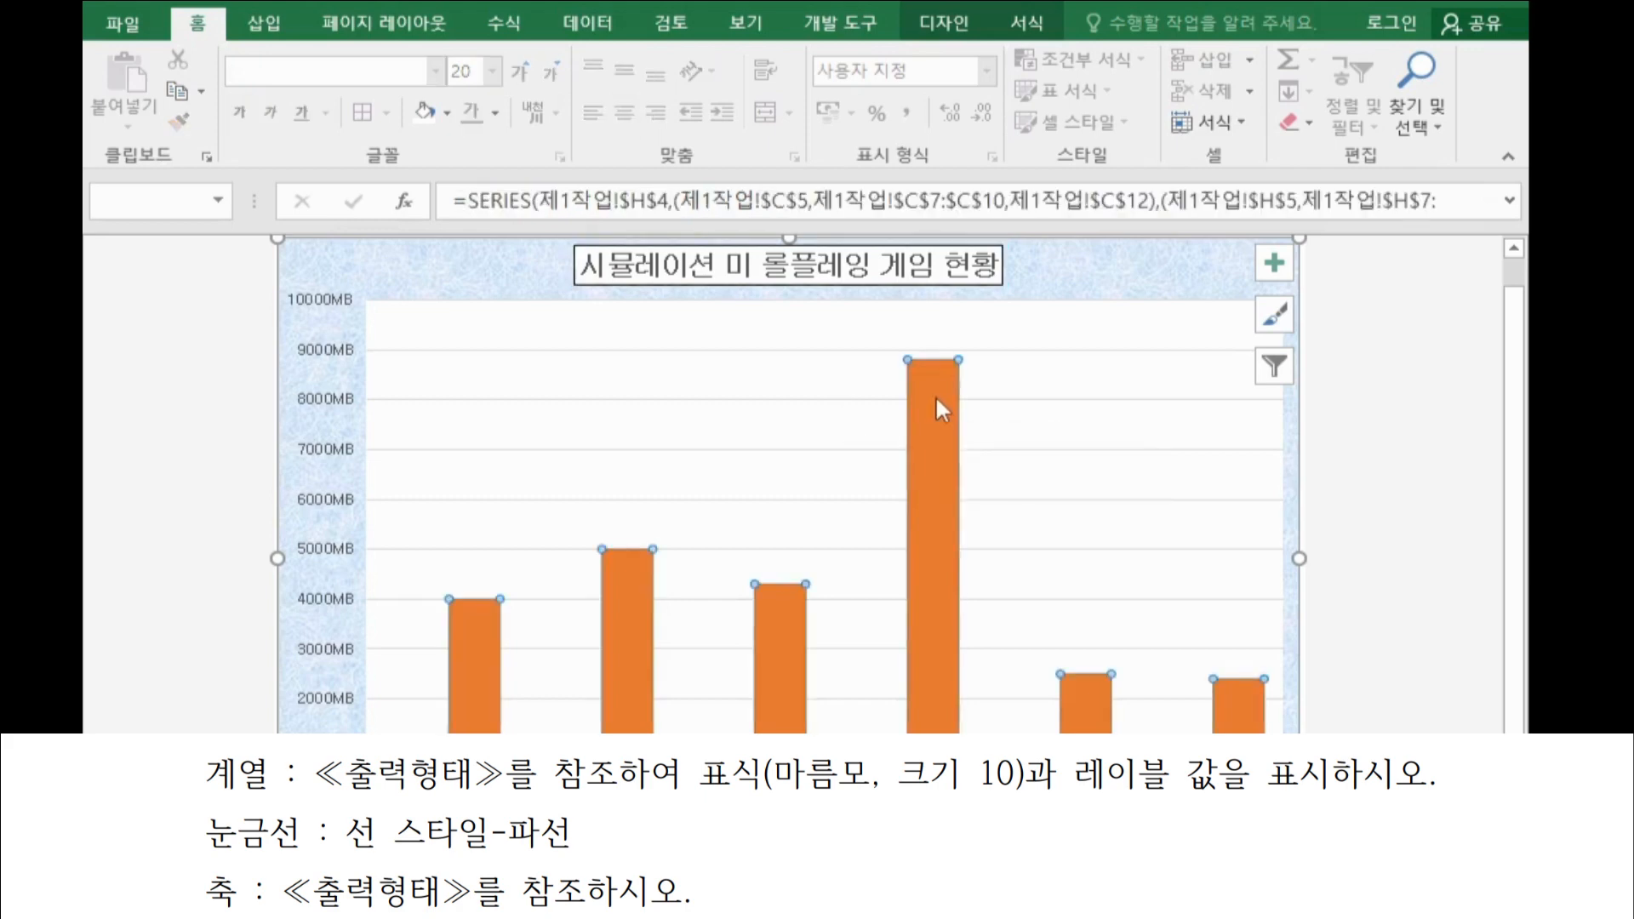
pyautogui.rightClick(936, 410)
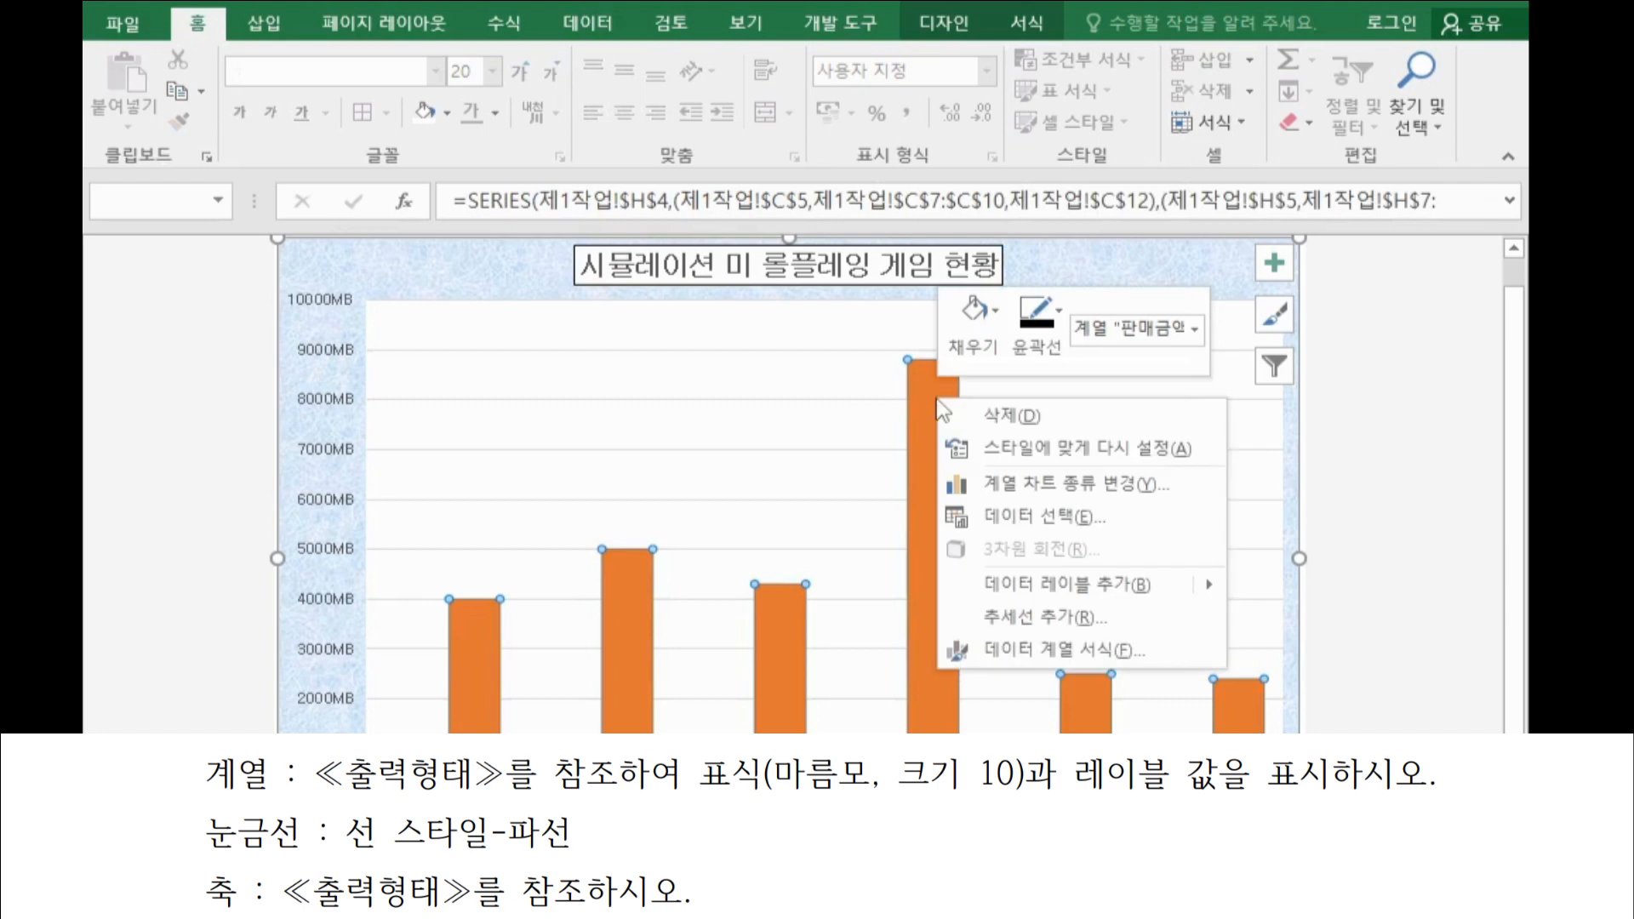
pyautogui.click(1038, 497)
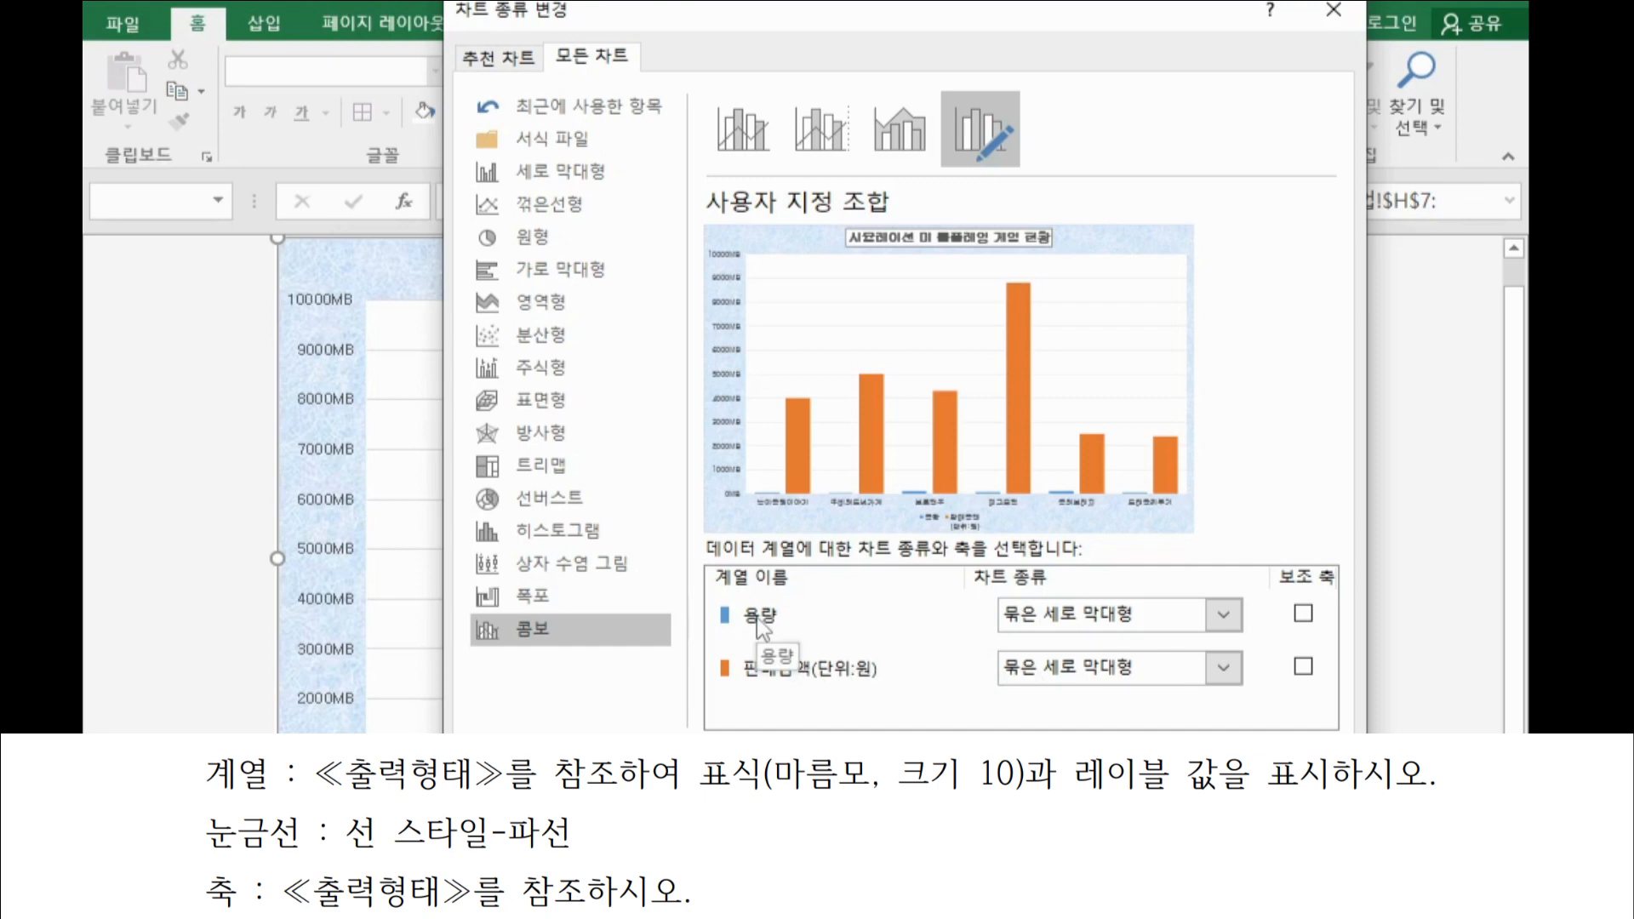
pyautogui.click(1064, 621)
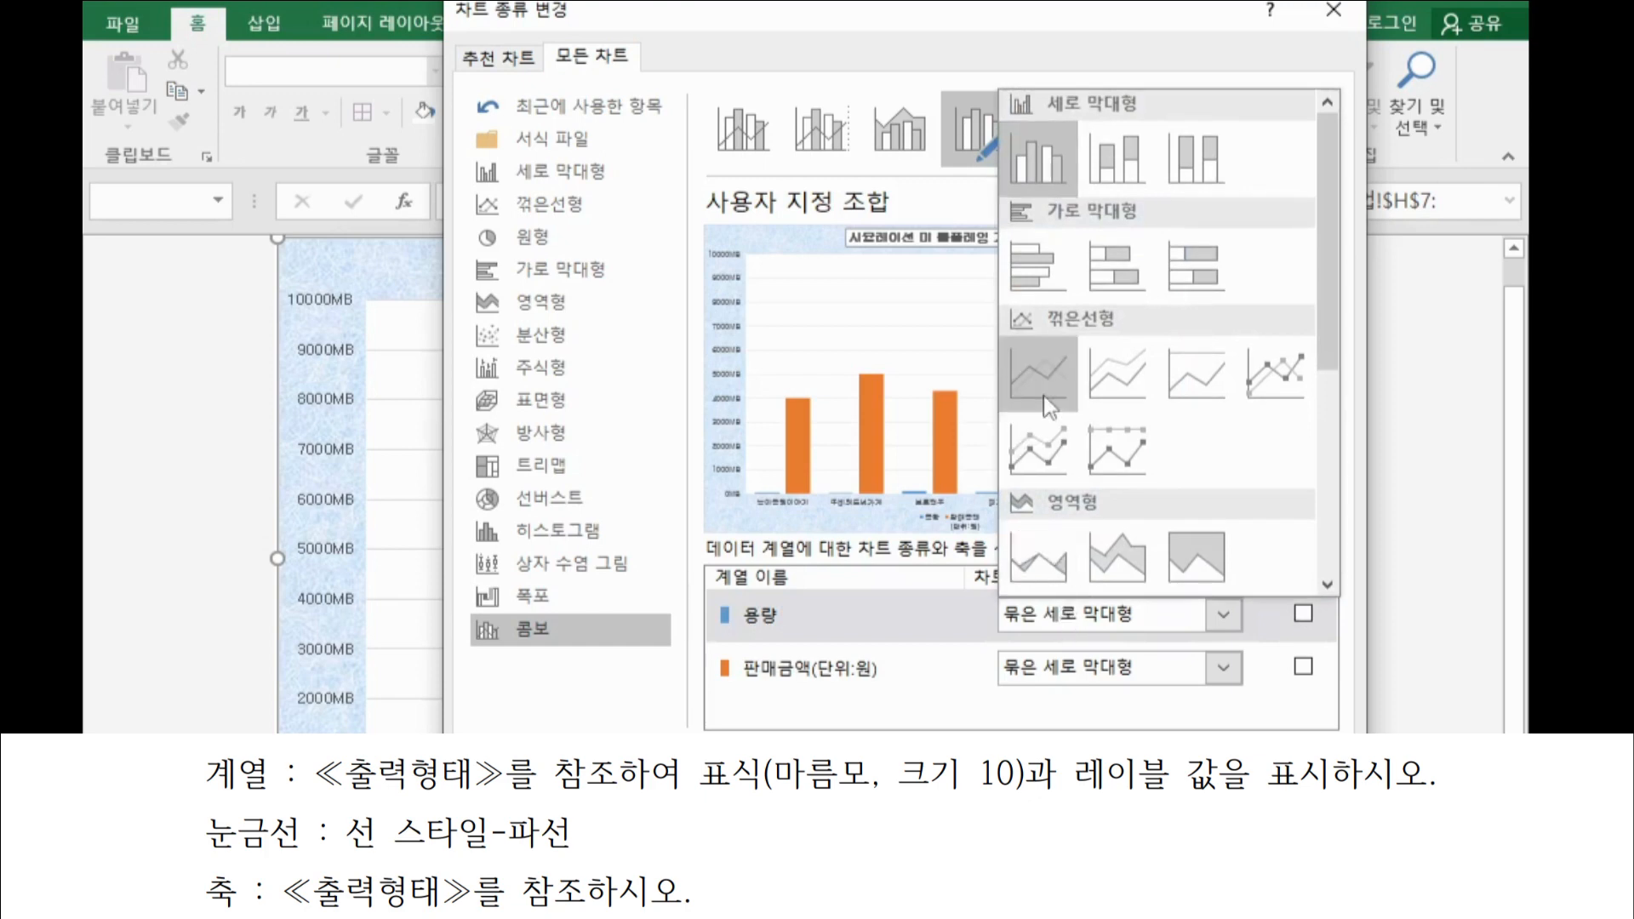
pyautogui.click(1278, 349)
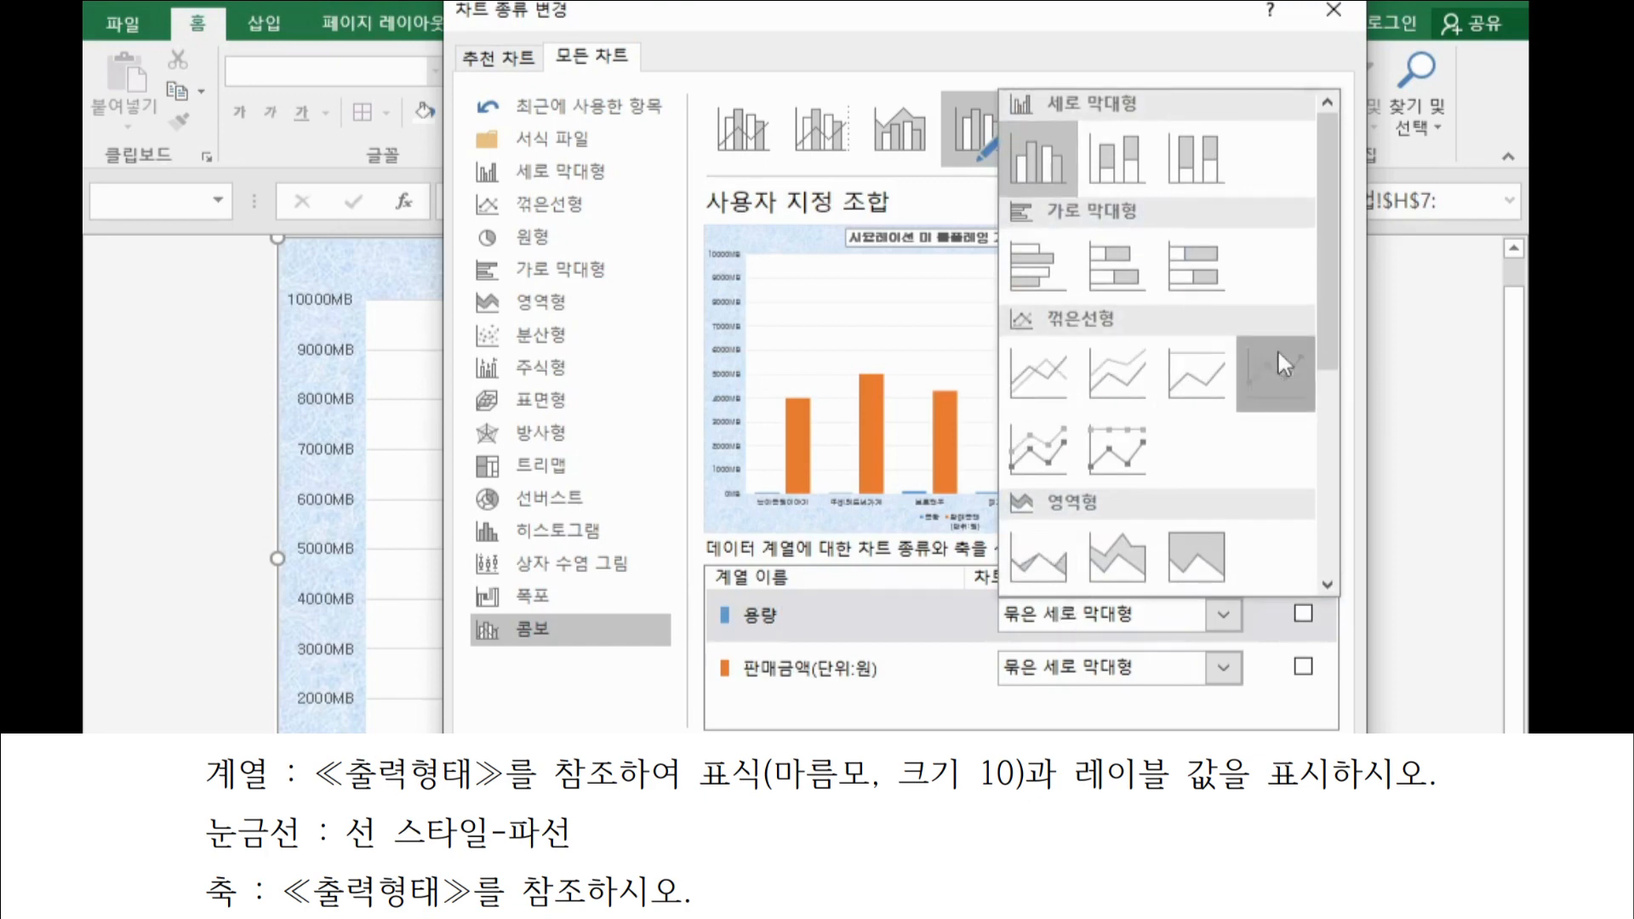
pyautogui.click(1306, 614)
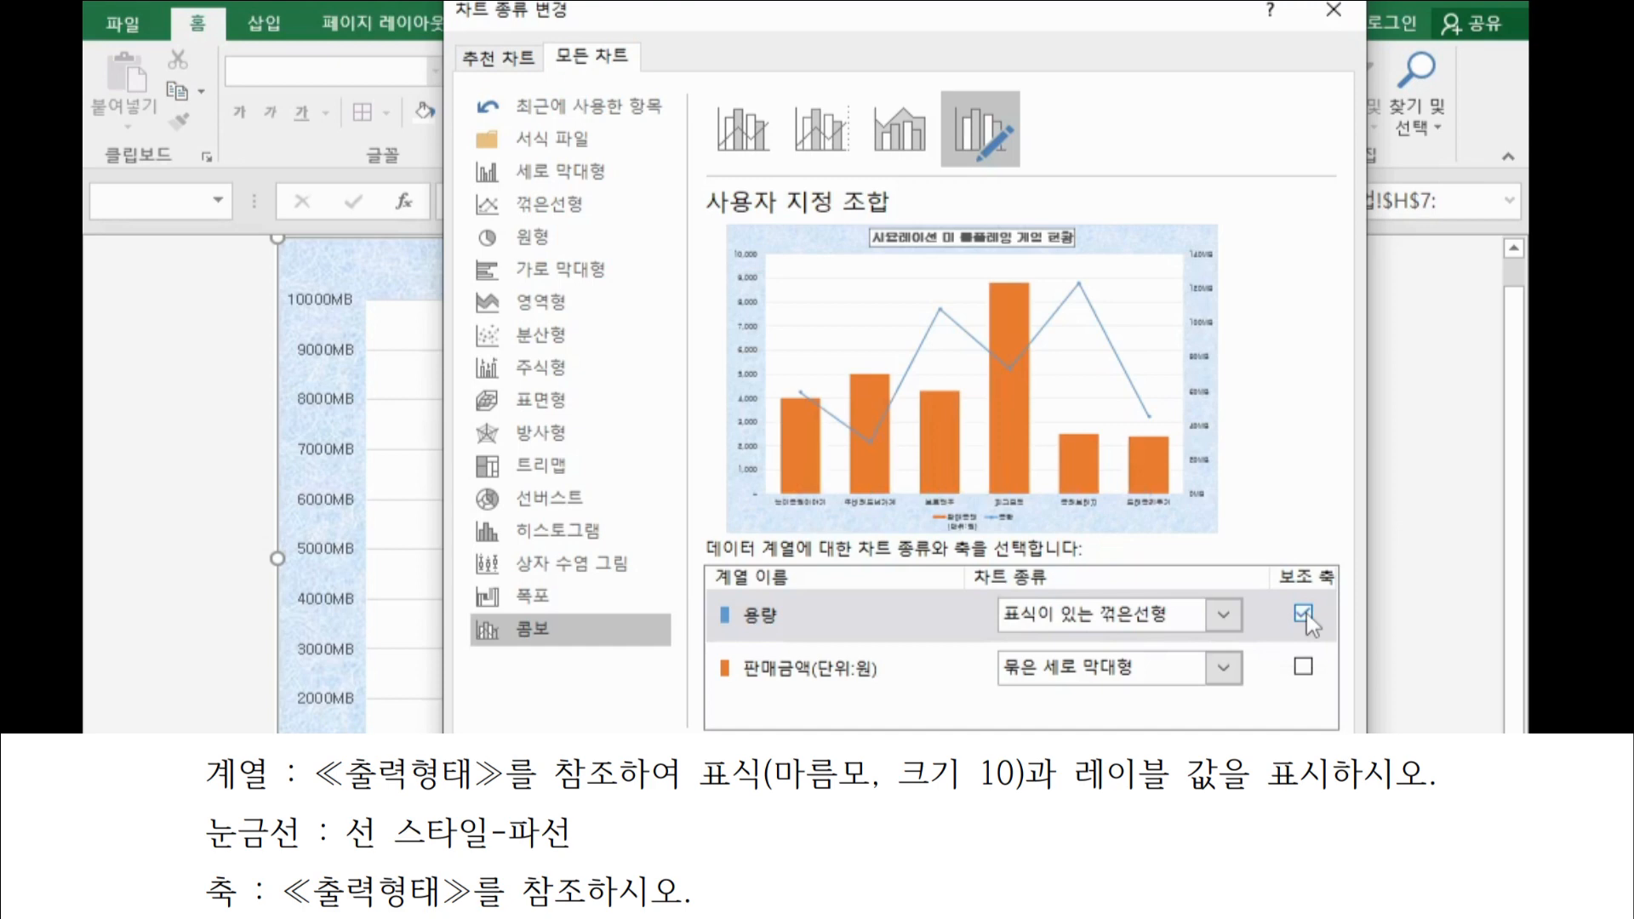
pyautogui.click(1235, 753)
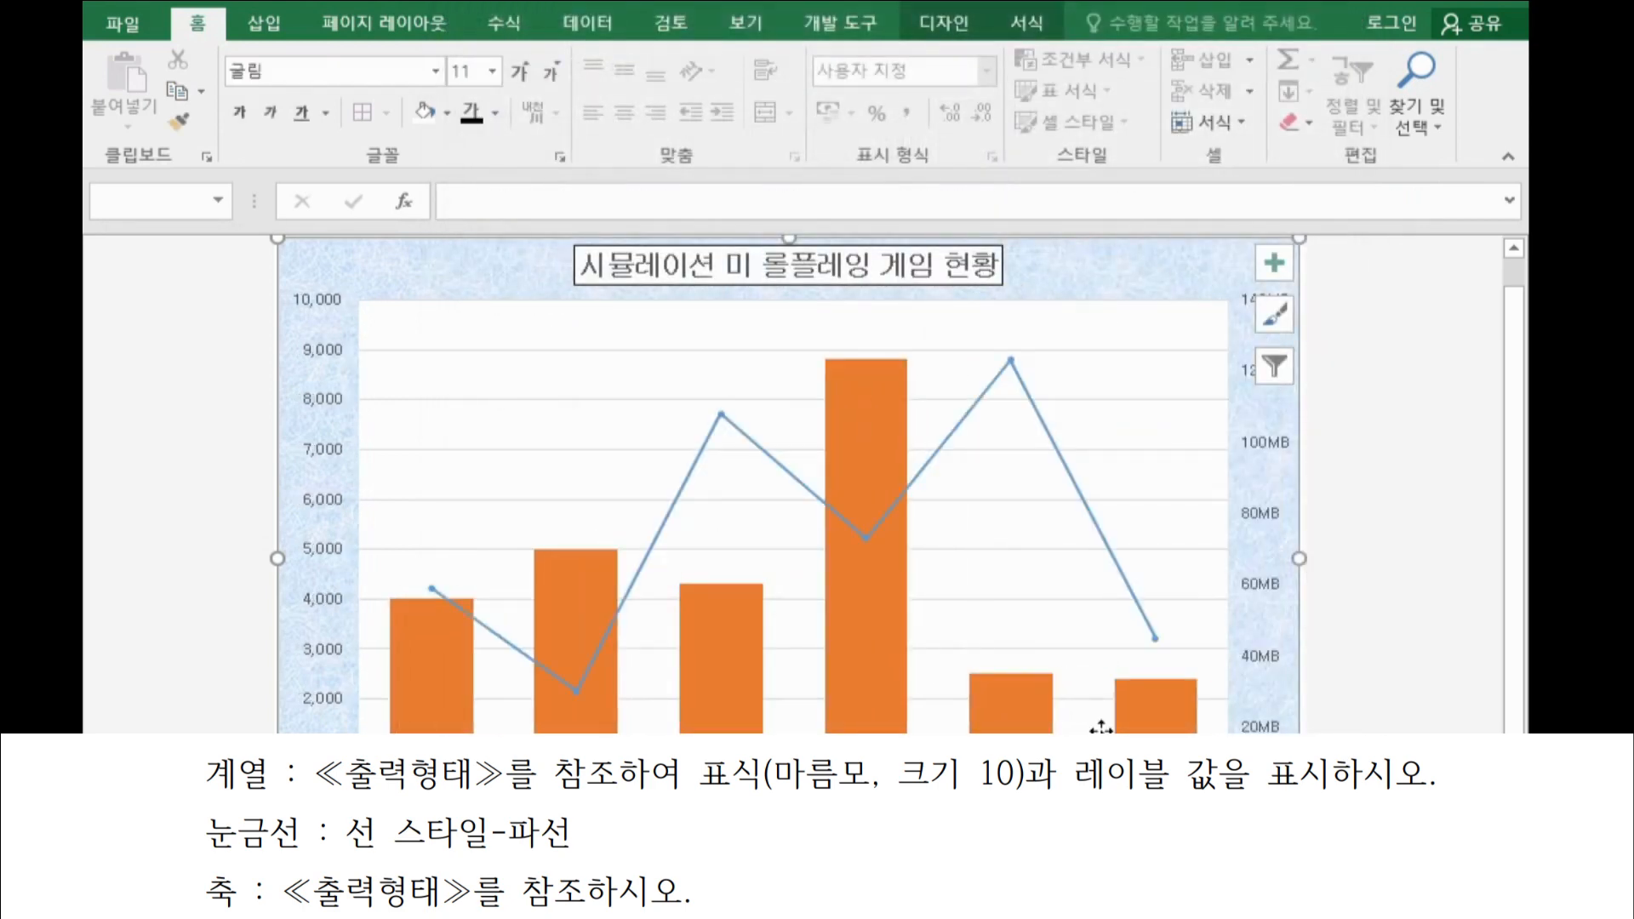
# Open the fill and line formatting options of the 용량 line series.
pyautogui.doubleClick(1012, 361)
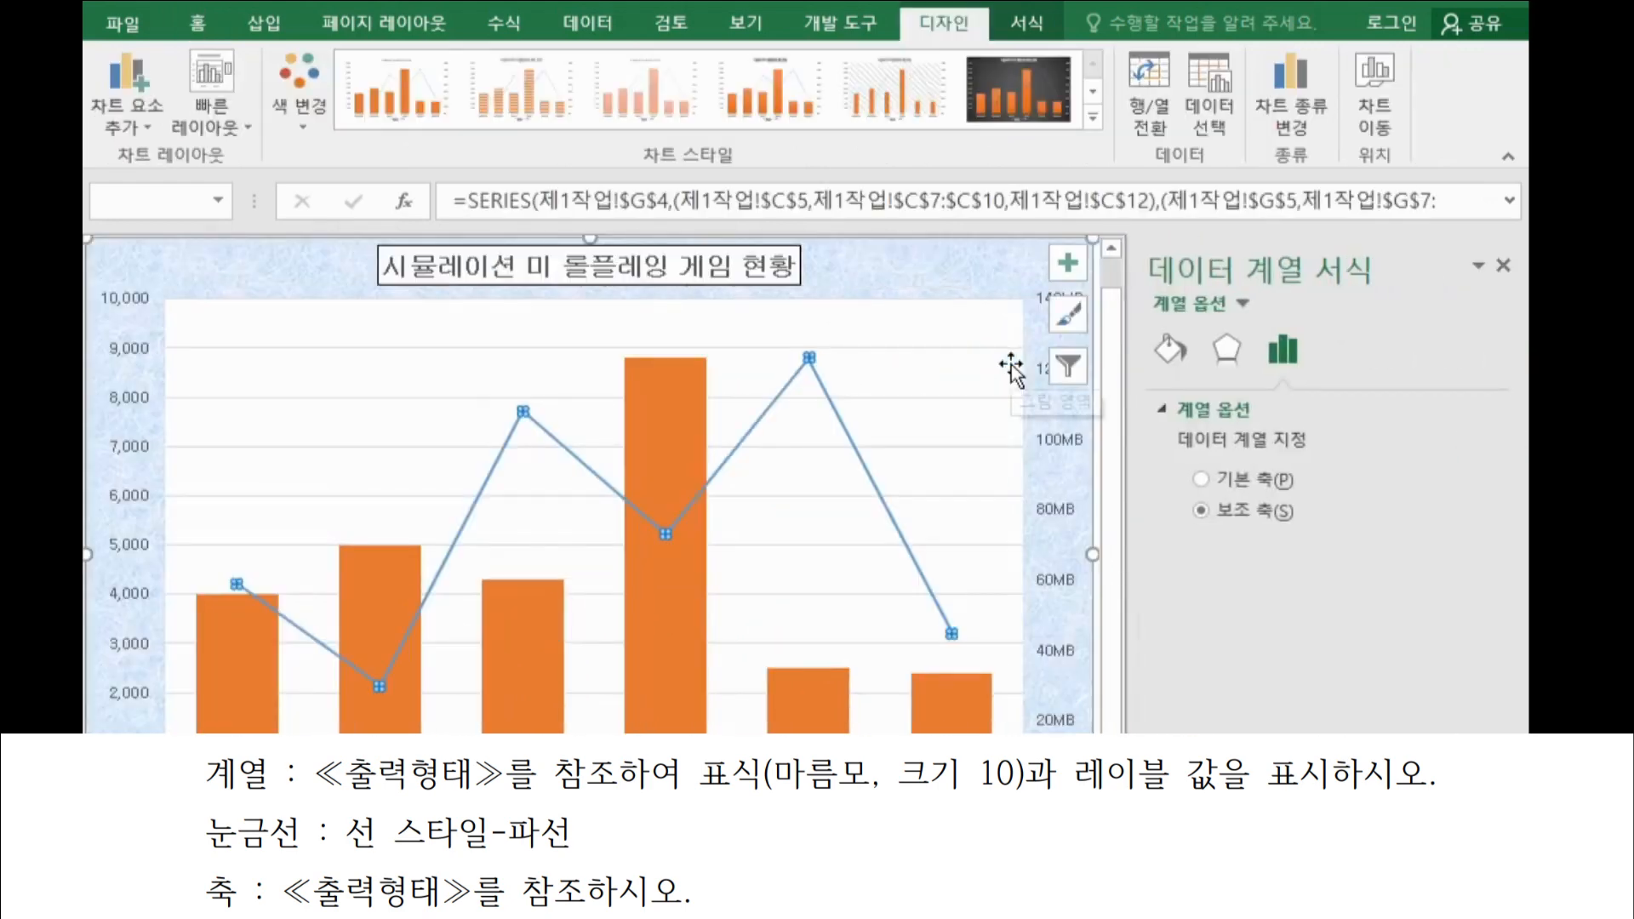
pyautogui.click(1171, 349)
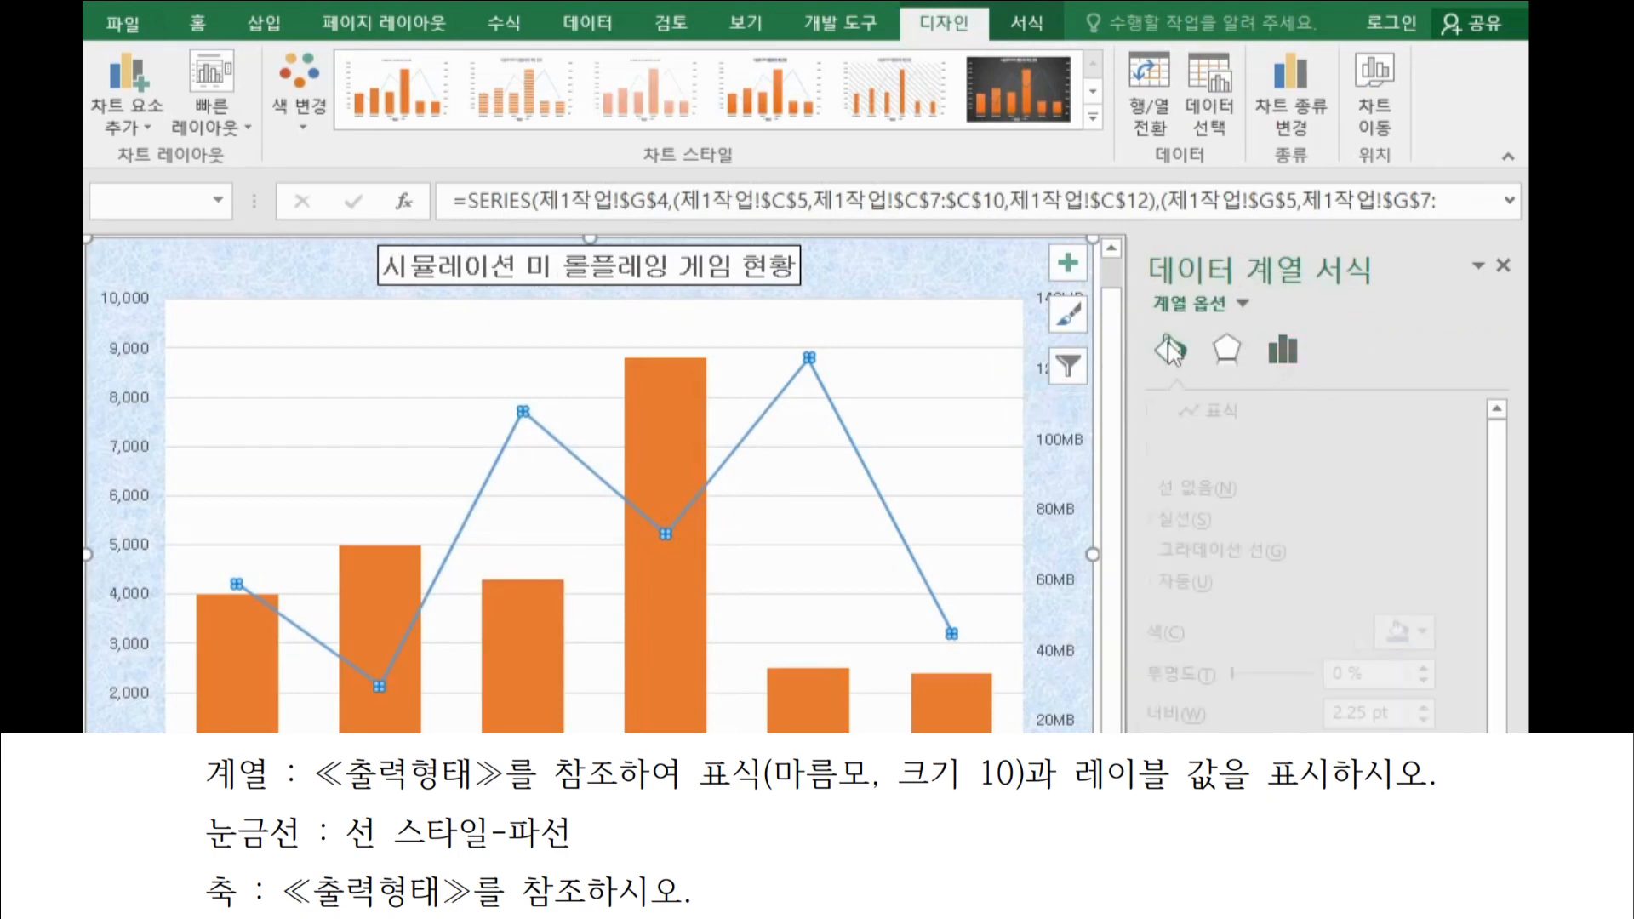